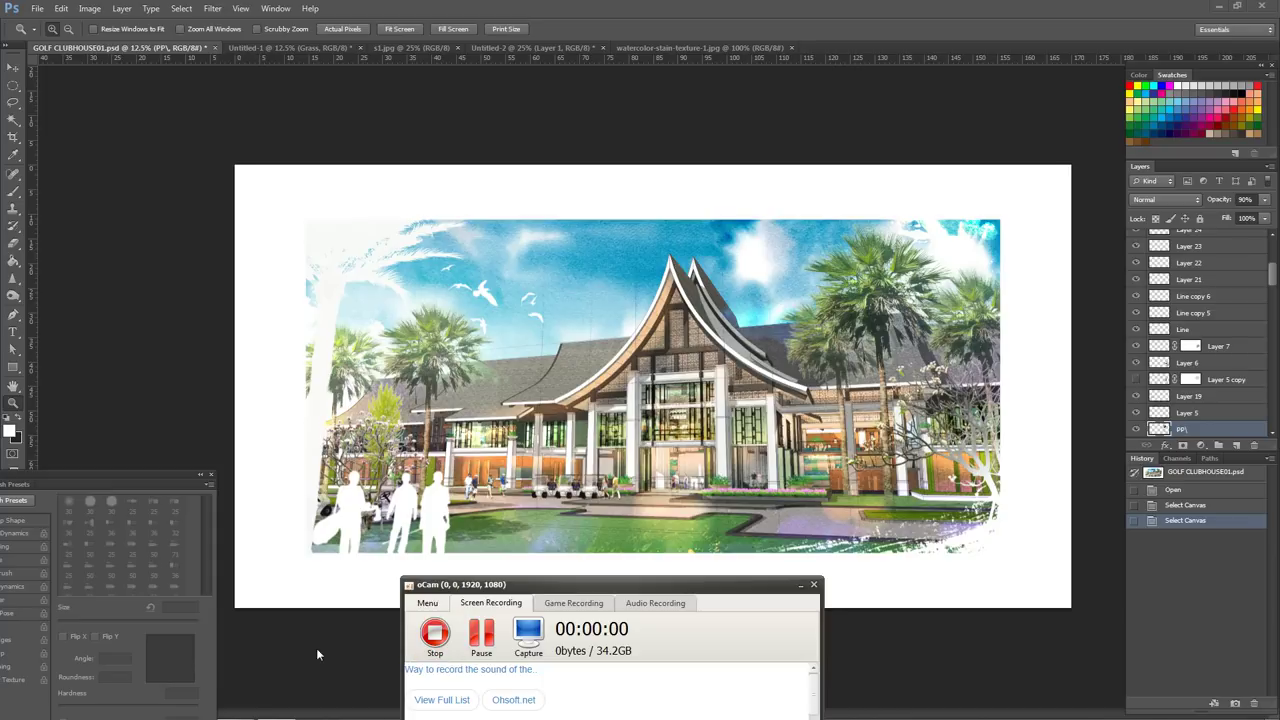
- In Untitled-1, toggle the Grass layer off and on to check it, then go to s1.jpg
left_click(328, 49)
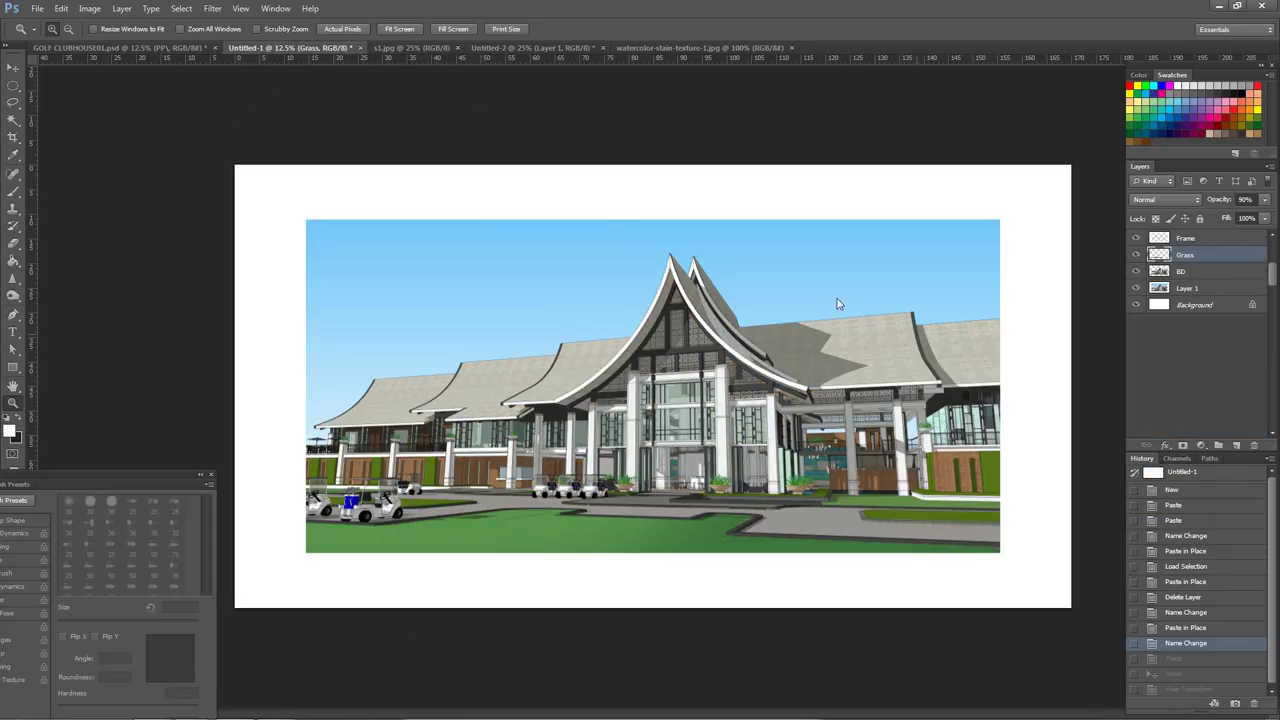
left_click(710, 336)
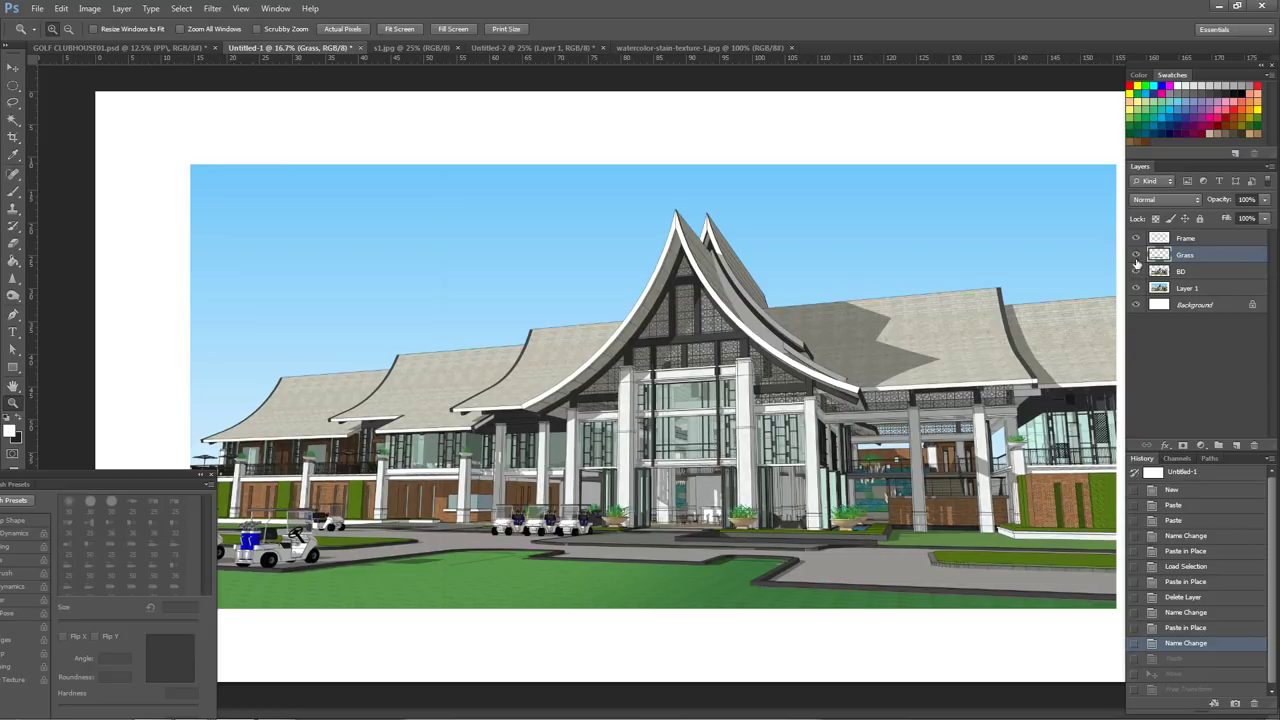
left_click(1136, 255)
left_click(1136, 255)
left_click(535, 381, "alt")
left_click(386, 50)
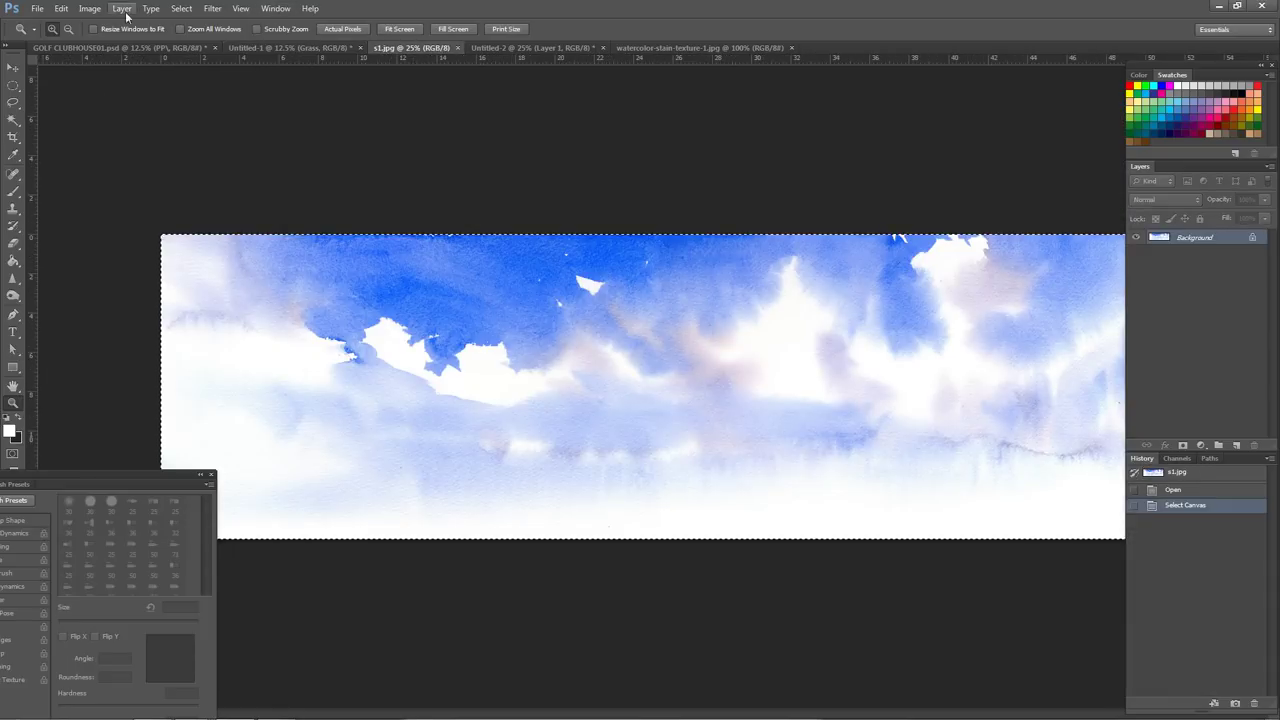
- Select all of s1.jpg and paste the sky into Untitled-1 above Layer 1
left_click(181, 8)
left_click(186, 18)
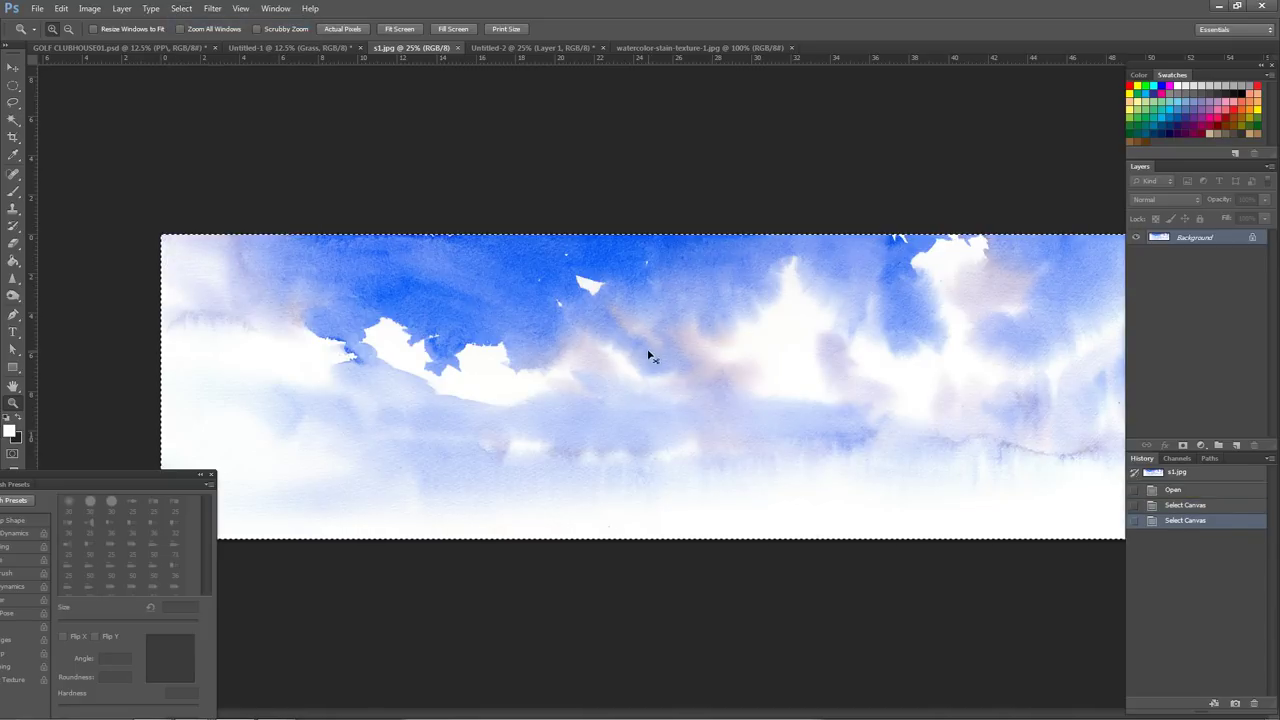
left_click(310, 48)
right_click(532, 308)
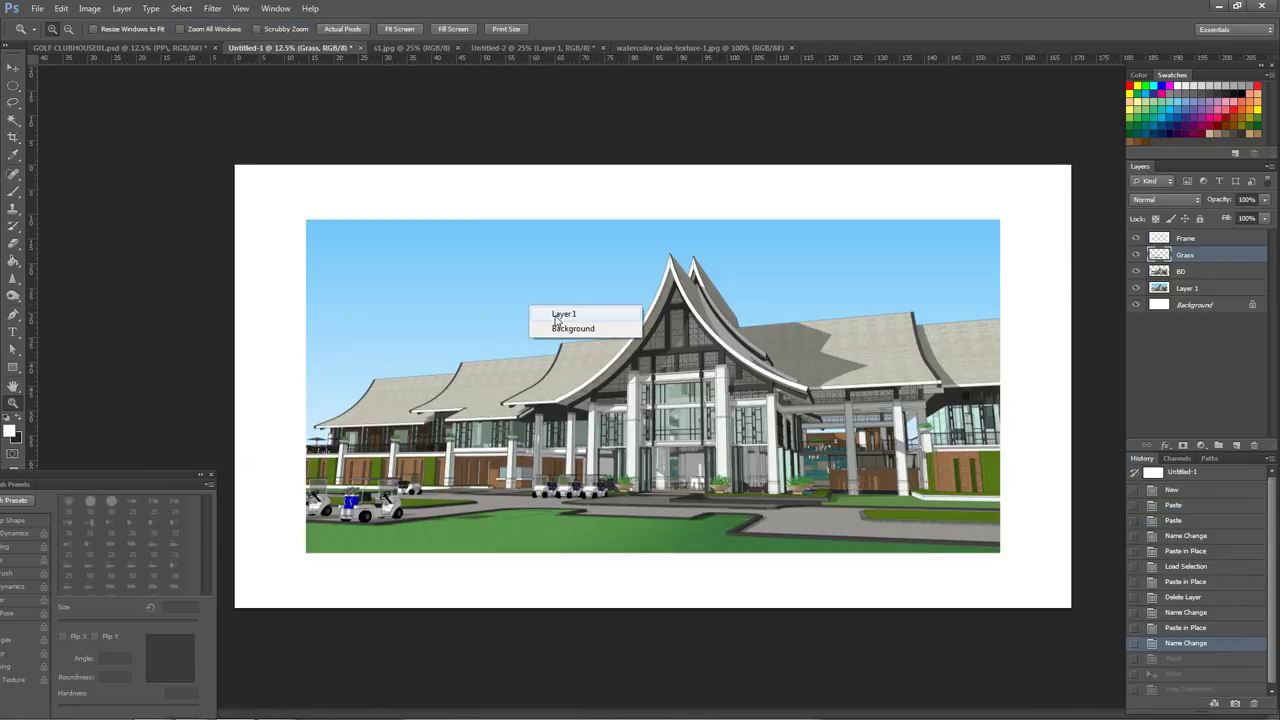
left_click(563, 314)
key("ctrl+v")
- Move the sky left and enlarge it to fill the sky area above the building
left_click_drag(800, 312, 688, 313)
key("ctrl+t")
mouse_move(776, 375)
left_mouse_down()
mouse_move(1043, 451)
mouse_move(963, 427)
left_mouse_up()
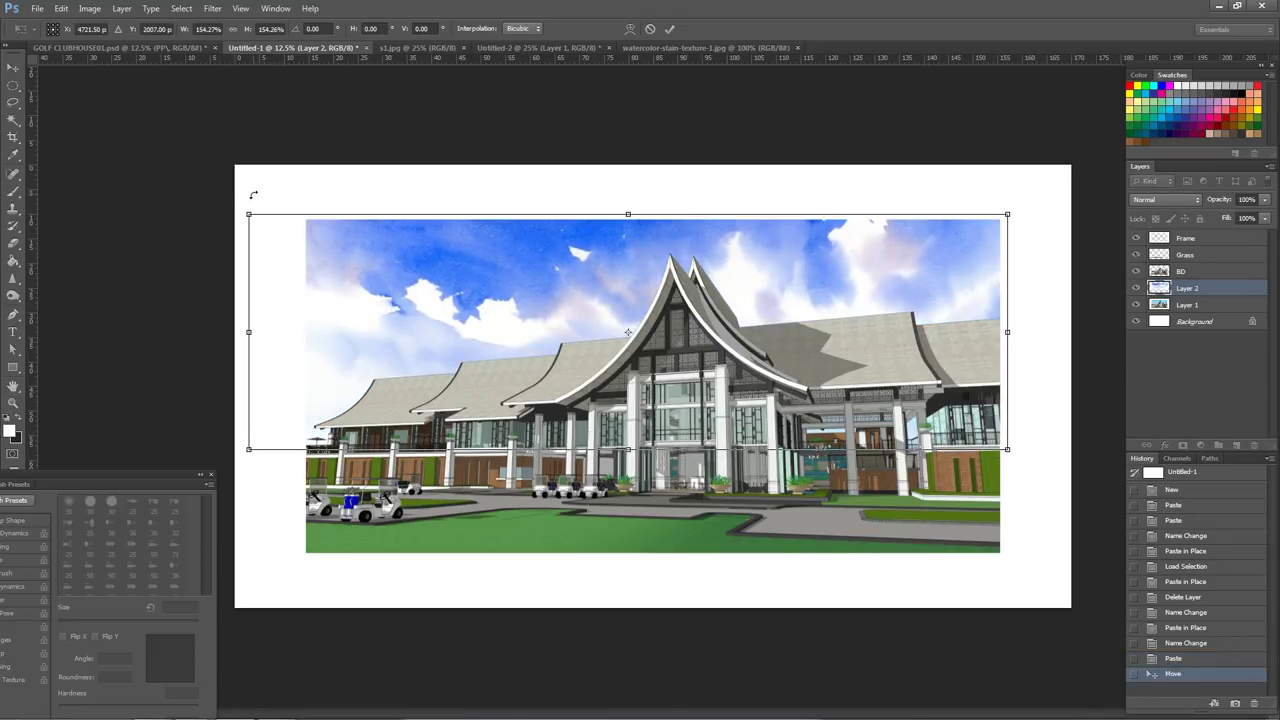
left_click_drag(250, 217, 251, 178)
mouse_move(251, 314)
left_mouse_down()
mouse_move(254, 365)
mouse_move(258, 341)
left_mouse_up()
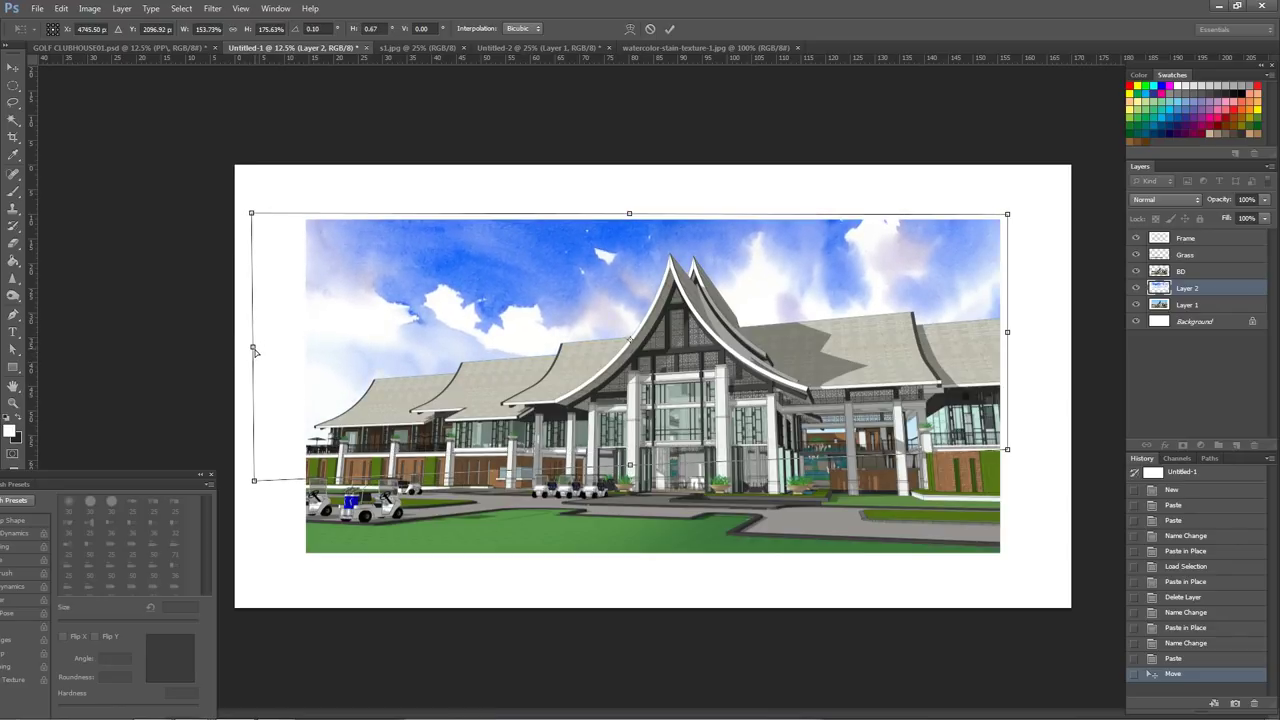
key("z")
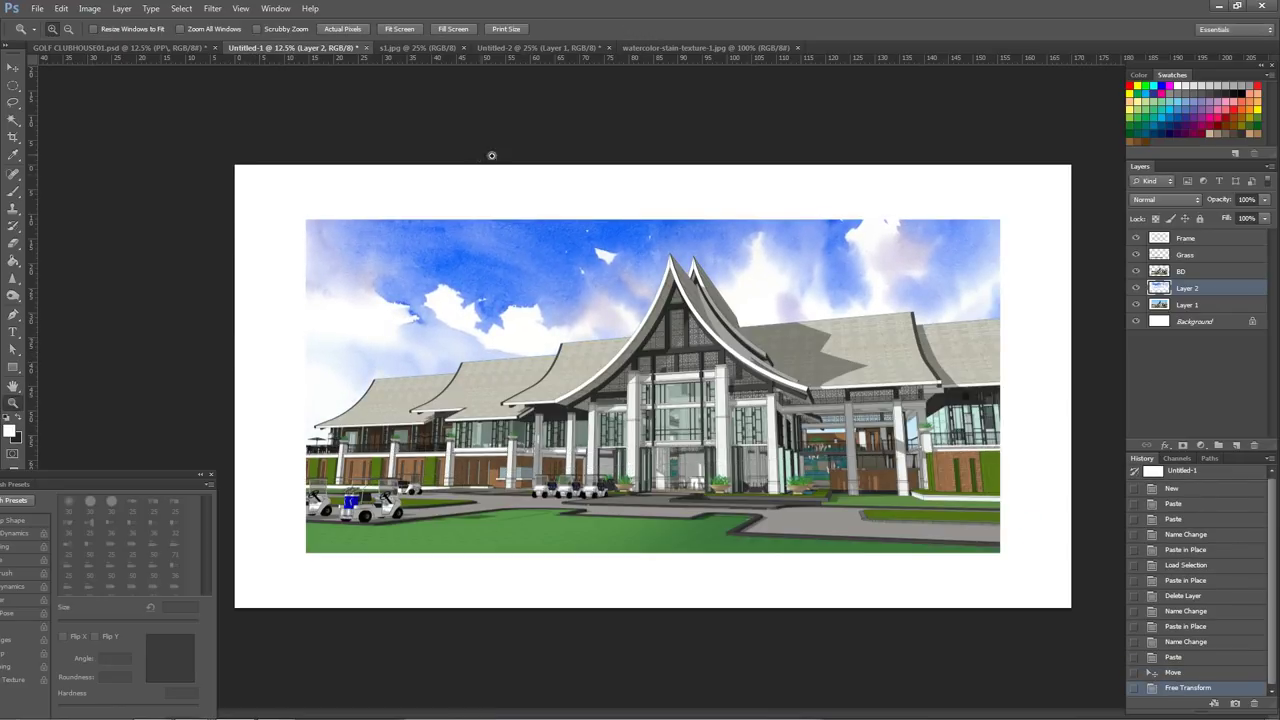
left_click(558, 48)
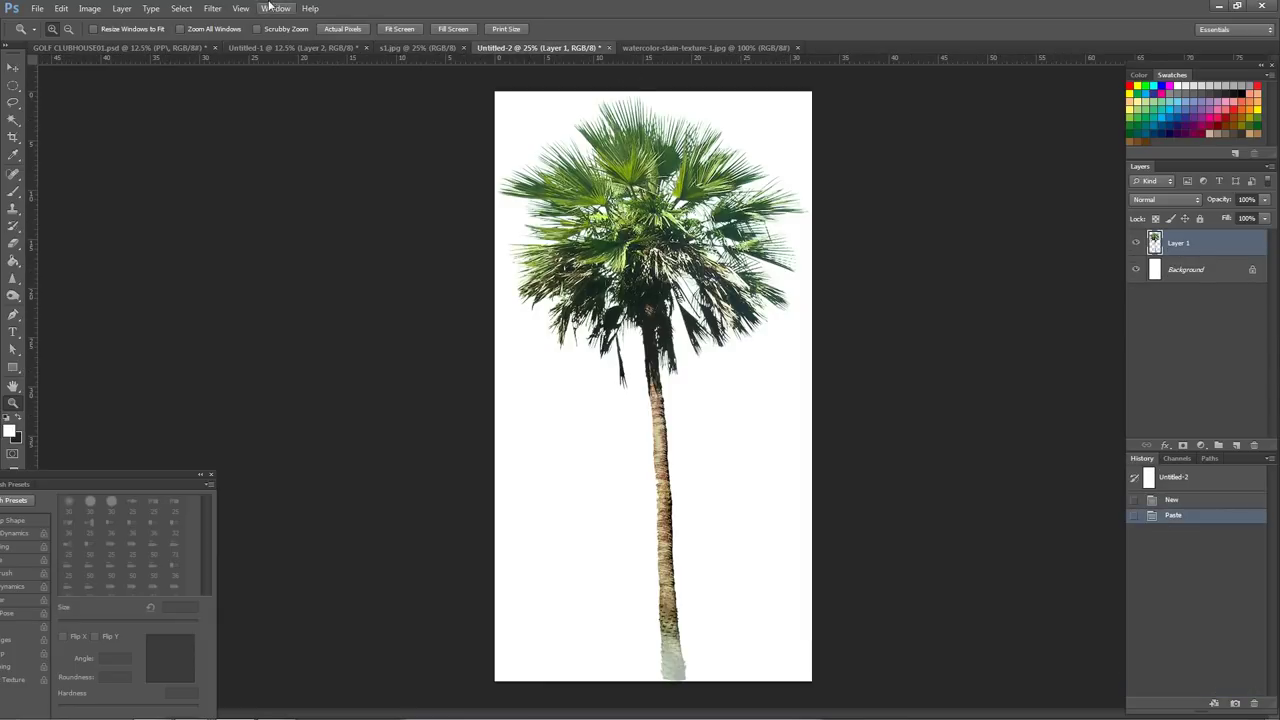
- Select all of the palm tree image, then close Untitled-2 without saving
left_click(184, 14)
left_click(190, 29)
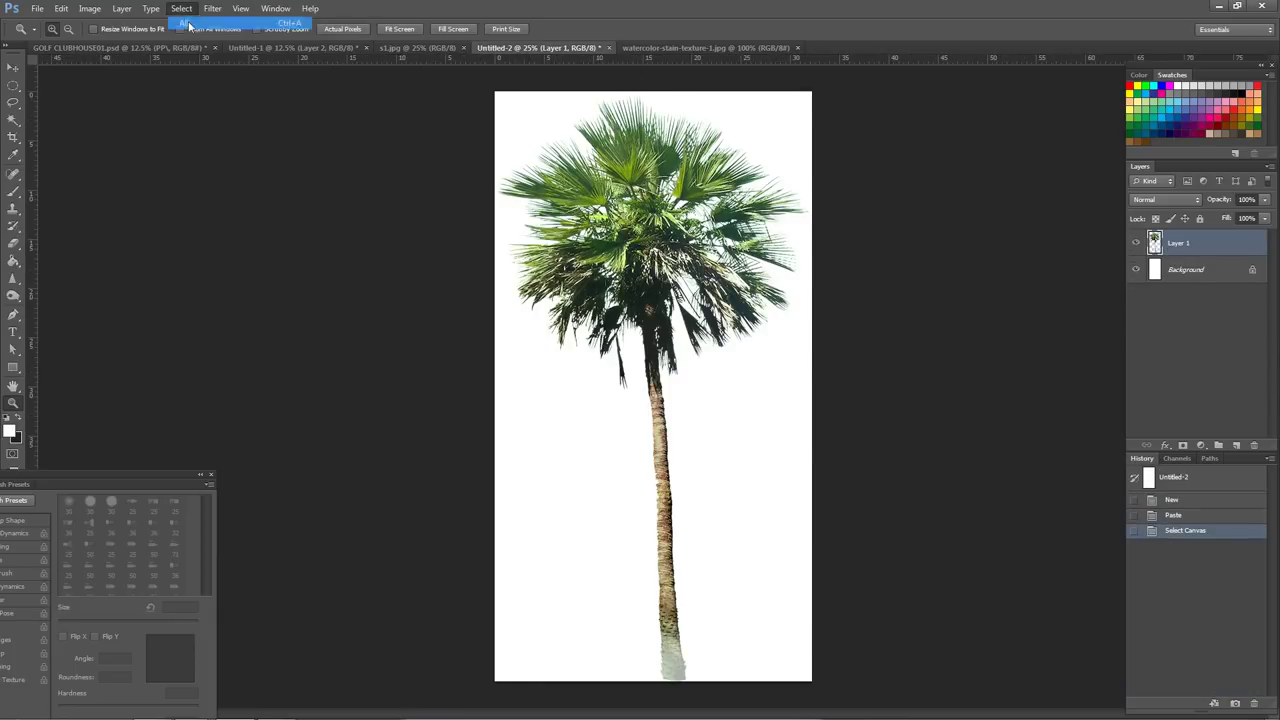
left_click(610, 48)
left_click(660, 274)
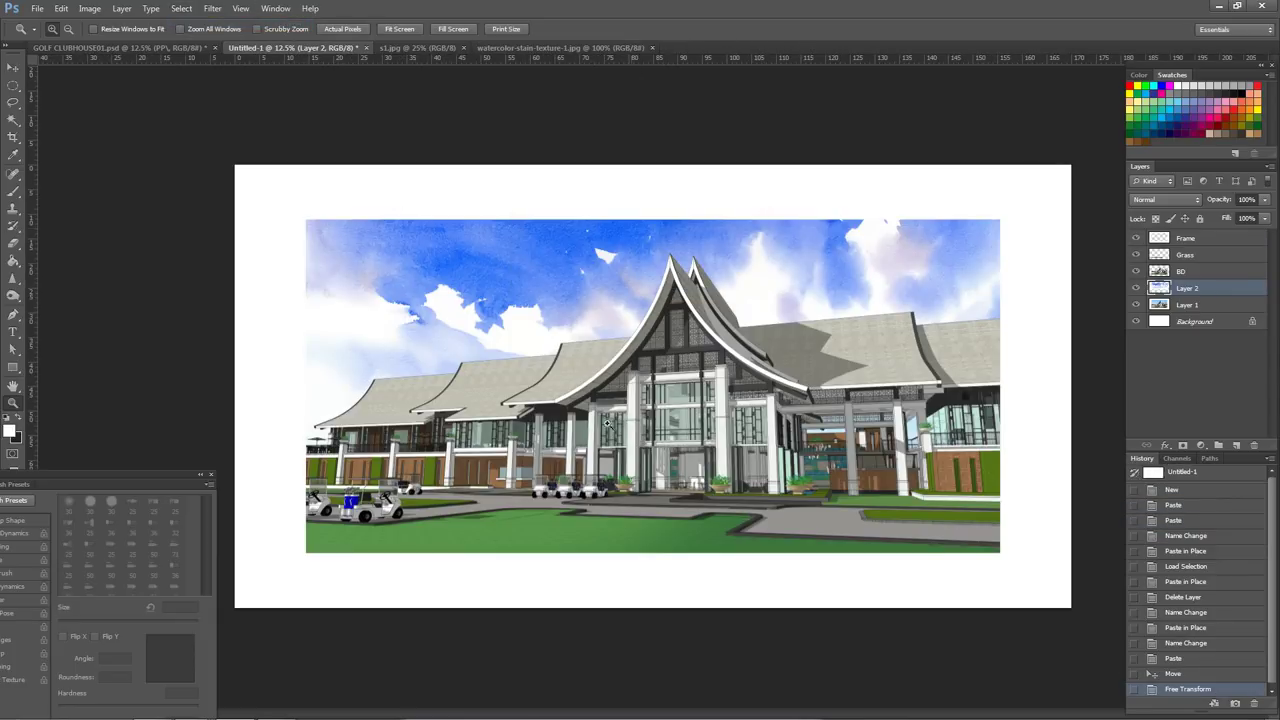
- Paste the palm above the Grass layer and move it right of the entrance
left_click(1180, 254)
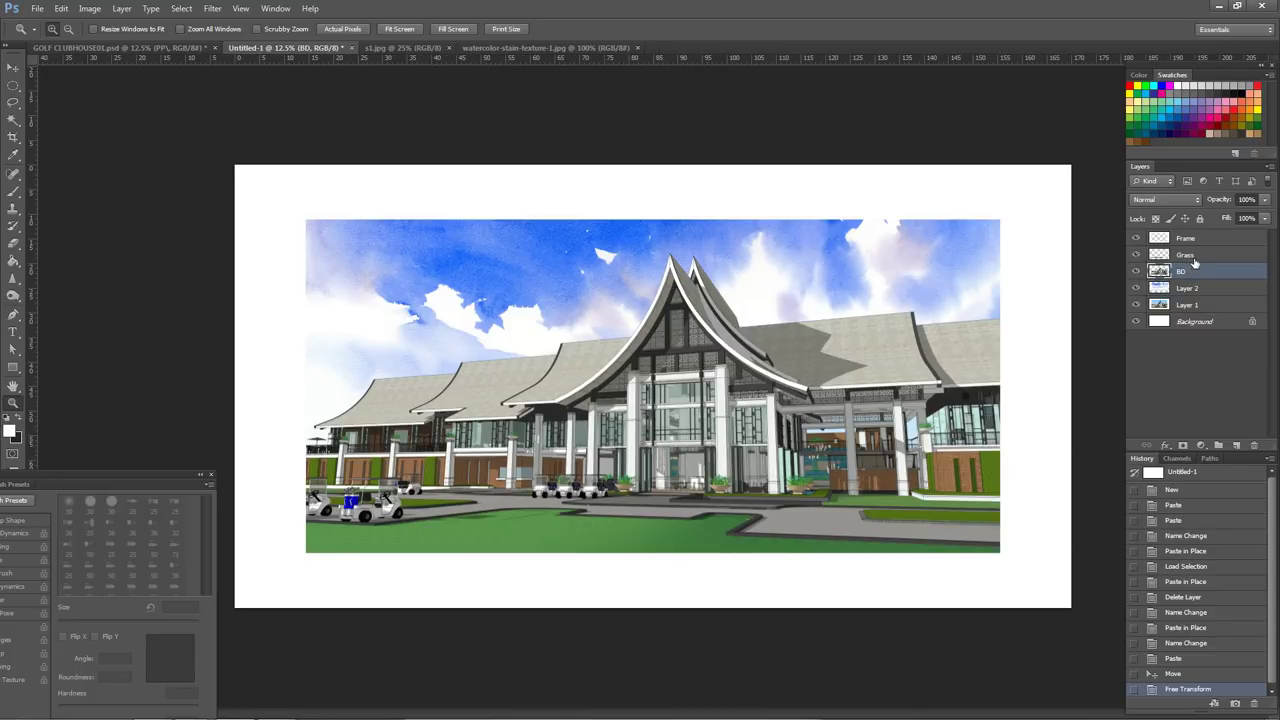
key("ctrl+v")
left_click_drag(660, 350, 917, 341)
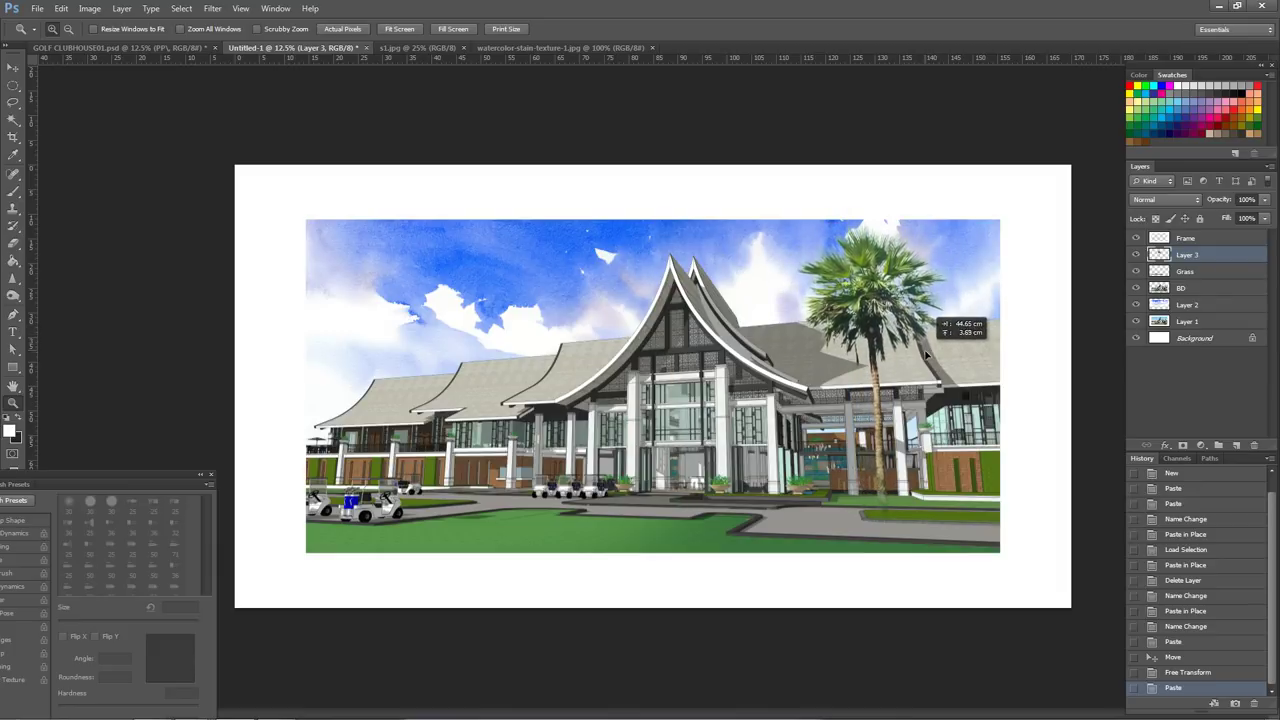
left_click_drag(917, 341, 928, 345)
- Stretch the palm slightly taller and rename Layer 3 to 'Palm'
key("ctrl+t")
left_click_drag(876, 220, 877, 221)
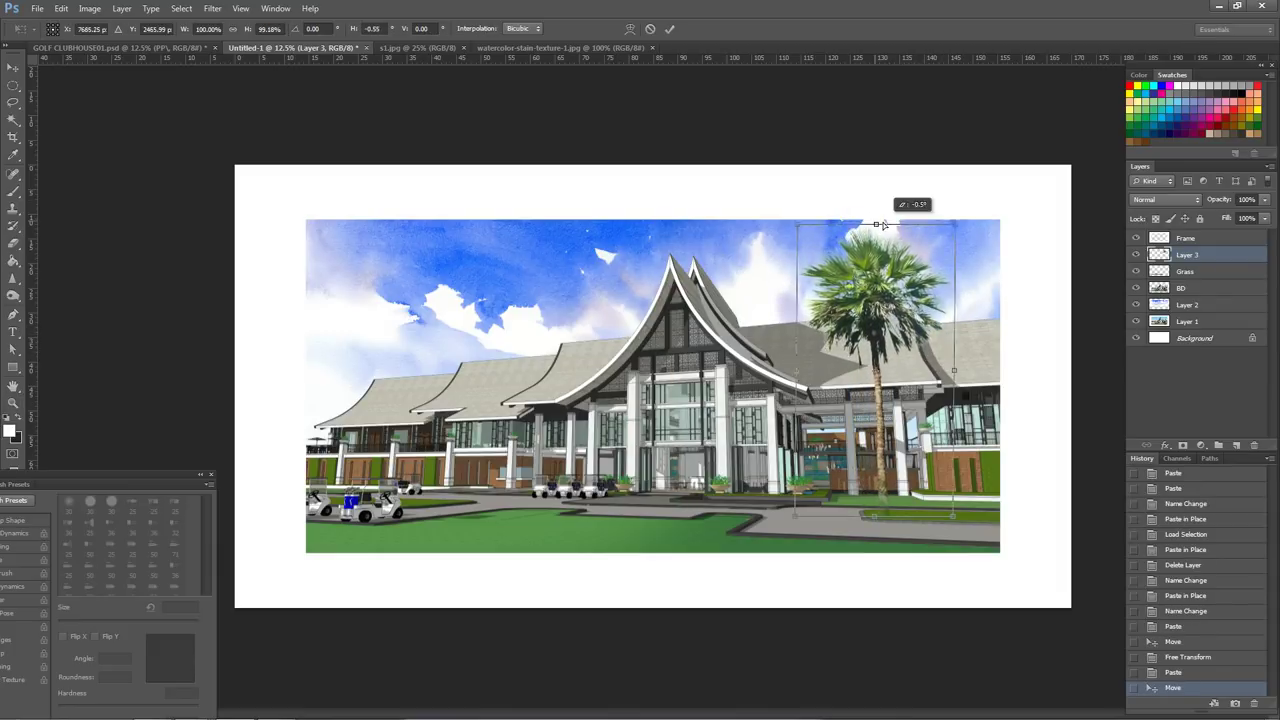
key("Return")
key("z")
double_click(1187, 253)
type("lm")
key("Return")
- Duplicate the palm toward the left and scale the copy down slightly
key("v")
mouse_move(886, 312)
left_mouse_down()
mouse_move(568, 318)
mouse_move(610, 330)
left_mouse_up()
key("ctrl+t")
left_click_drag(662, 238, 645, 258)
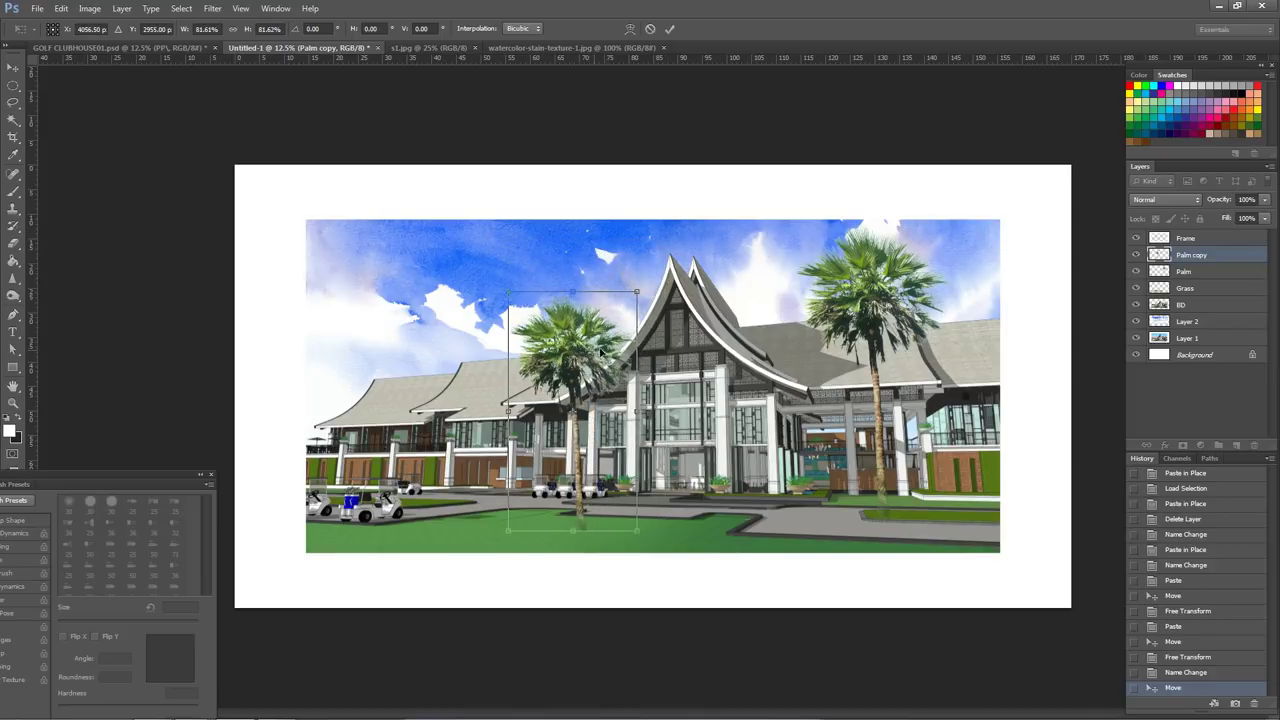
left_click_drag(590, 380, 805, 372)
key("Return")
key("z")
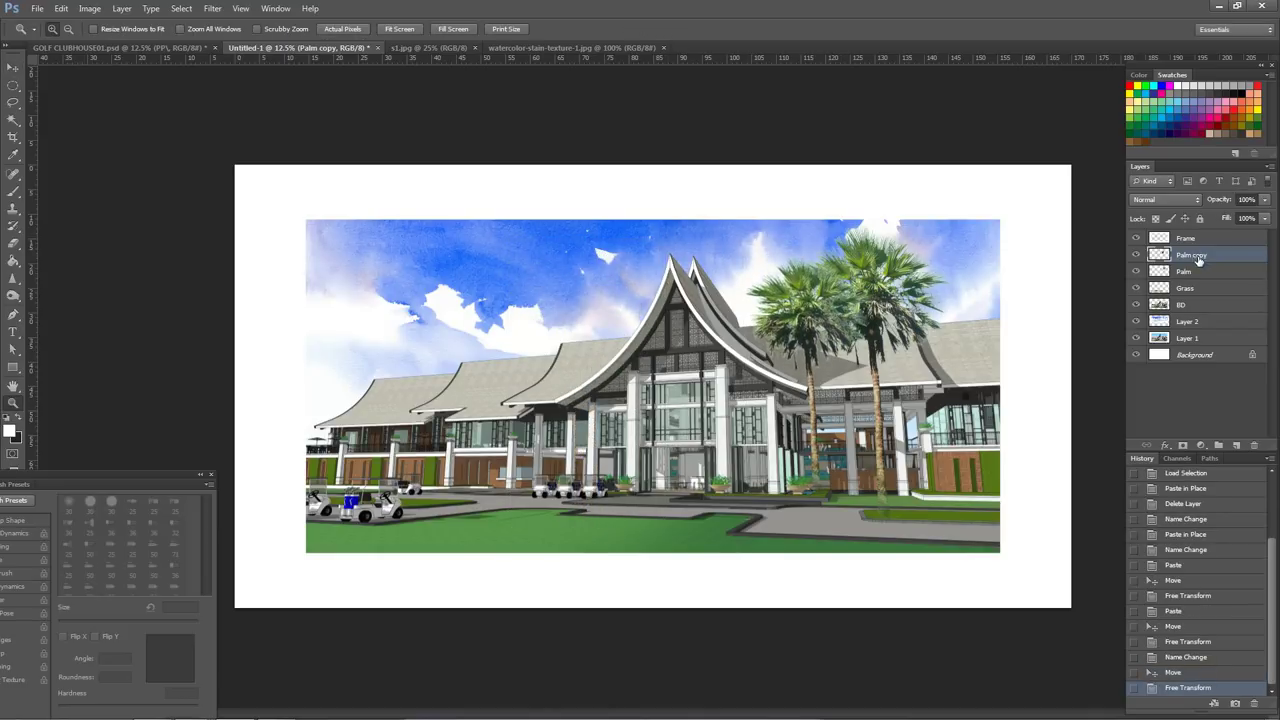
- Put Palm copy beneath Palm, place it beside Palm, and set it to 76% opacity
left_click_drag(1199, 260, 1199, 280)
mouse_move(816, 346)
left_mouse_down()
mouse_move(851, 352)
mouse_move(841, 295)
mouse_move(897, 238)
left_mouse_up()
key("ctrl+t")
key("Return")
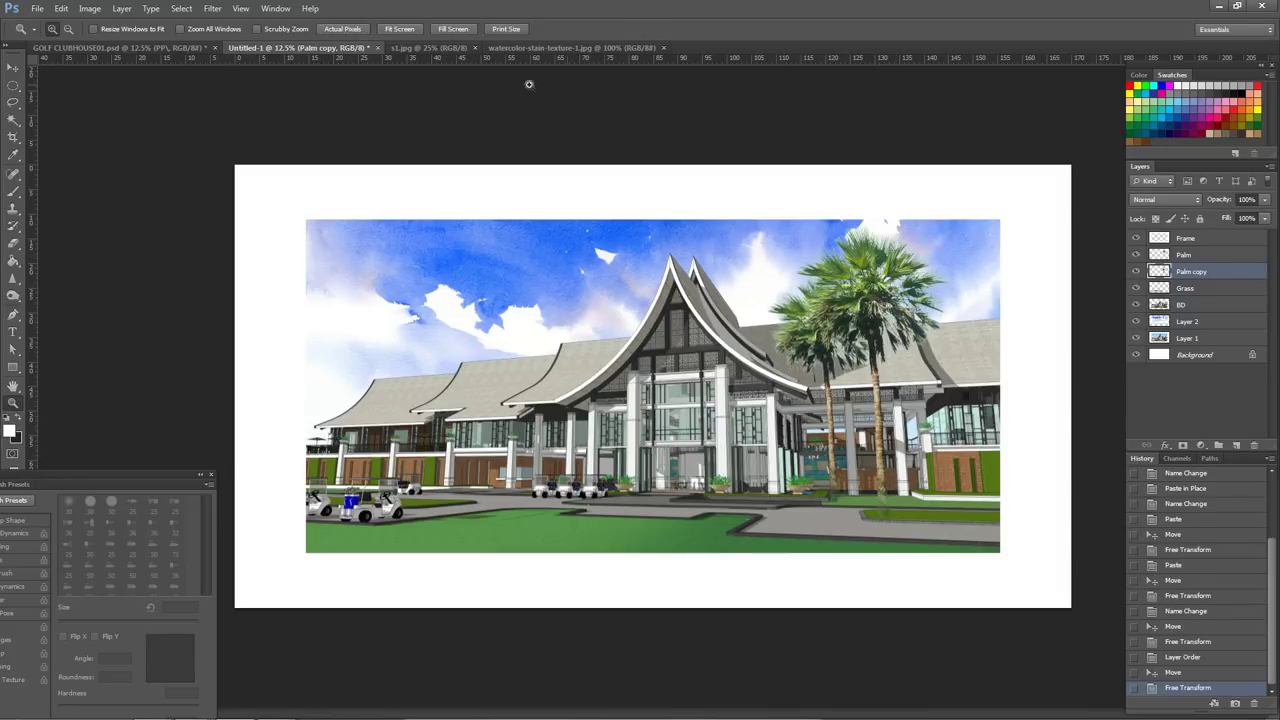
left_click(1264, 200)
left_click_drag(1258, 218, 1250, 218)
- Reposition Palm, then duplicate Palm copy toward the building's right end and rescale it
right_click(873, 291)
left_click(904, 300)
left_click_drag(904, 300, 904, 305)
right_click(823, 335)
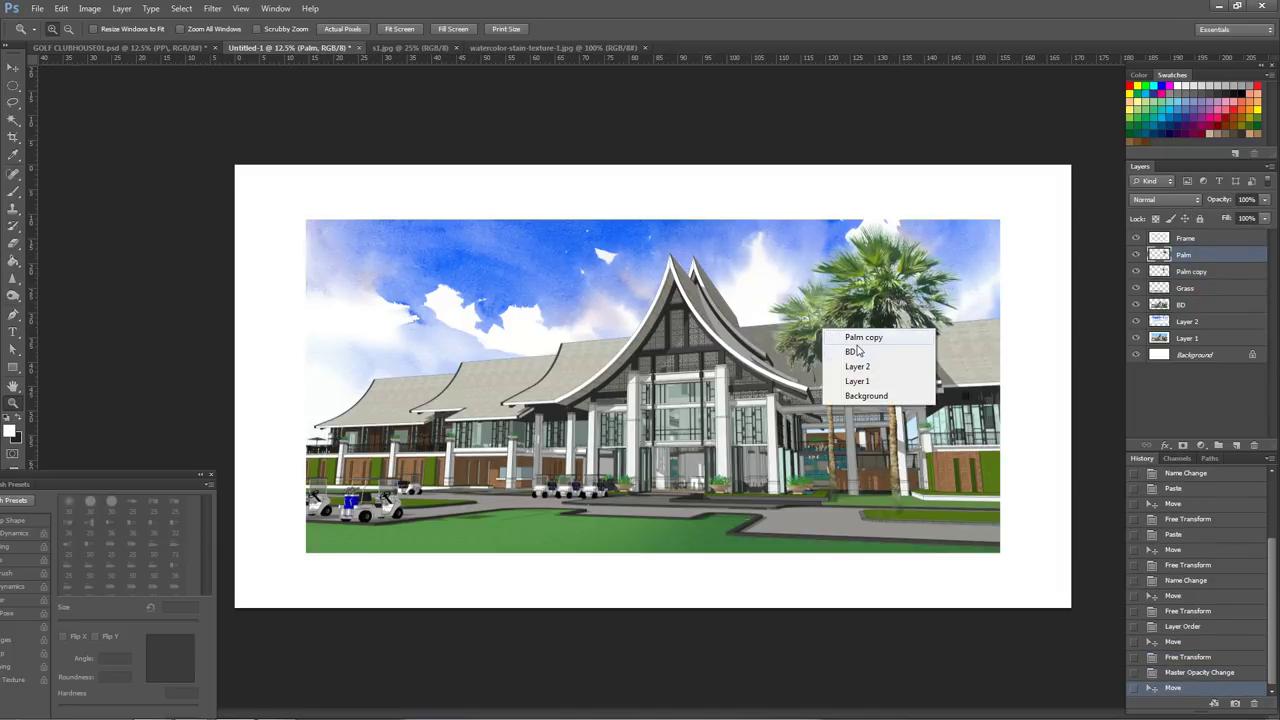
left_click(862, 337)
left_click_drag(862, 345, 990, 343)
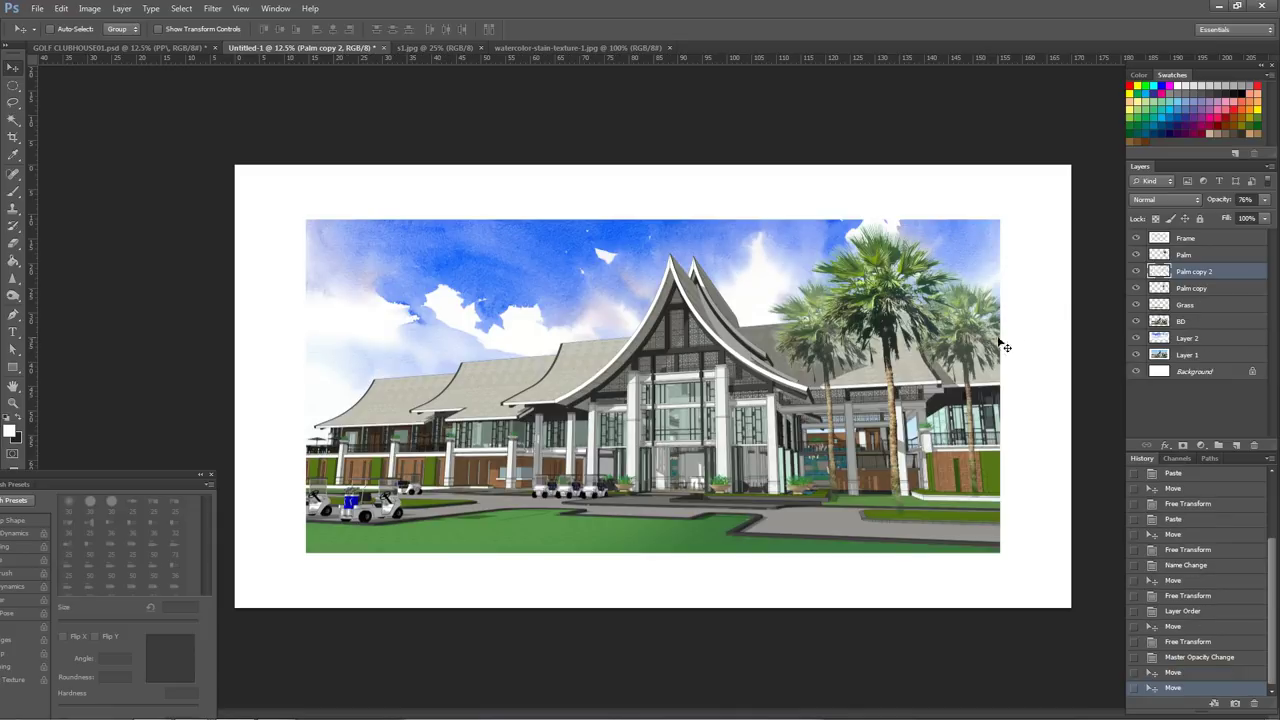
key("ctrl+t")
left_click_drag(1027, 272, 1017, 266)
key("Return")
key("z")
- Duplicate a palm to the left of the building and narrow it as Palm copy 3
left_click_drag(860, 370, 480, 368)
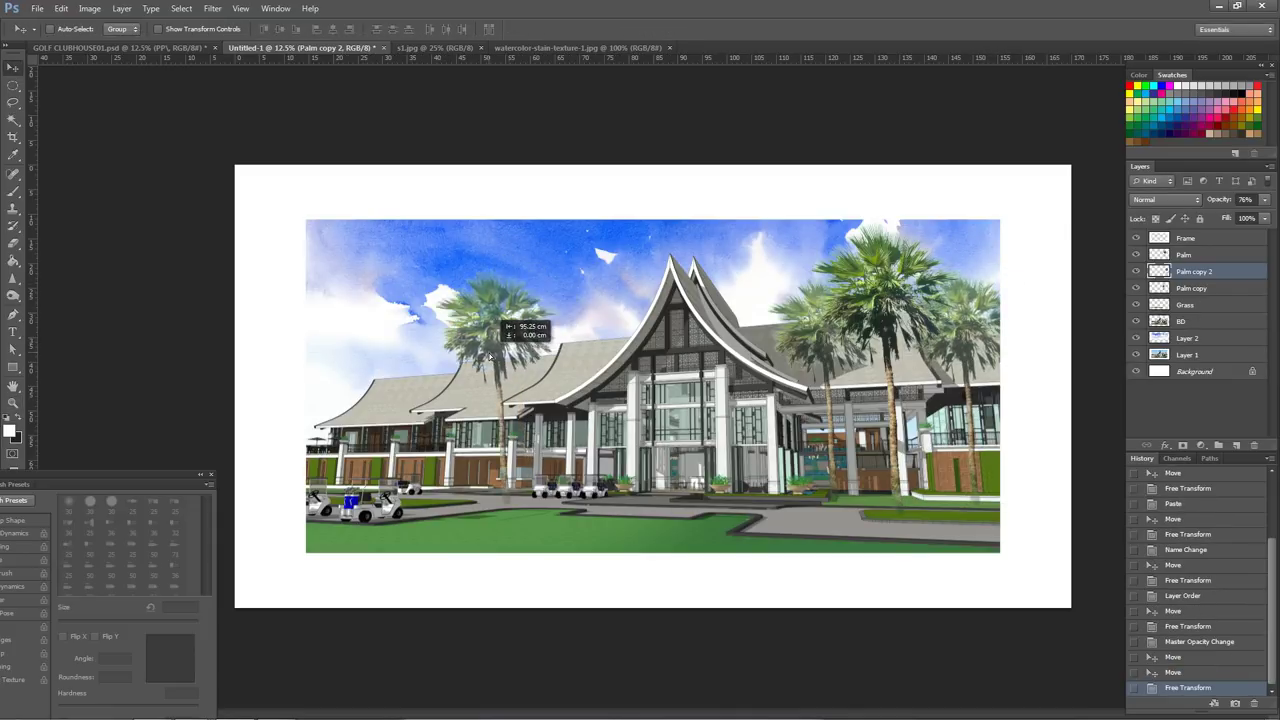
key("ctrl+t")
mouse_move(507, 280)
left_mouse_down()
mouse_move(481, 335)
mouse_move(462, 319)
left_mouse_up()
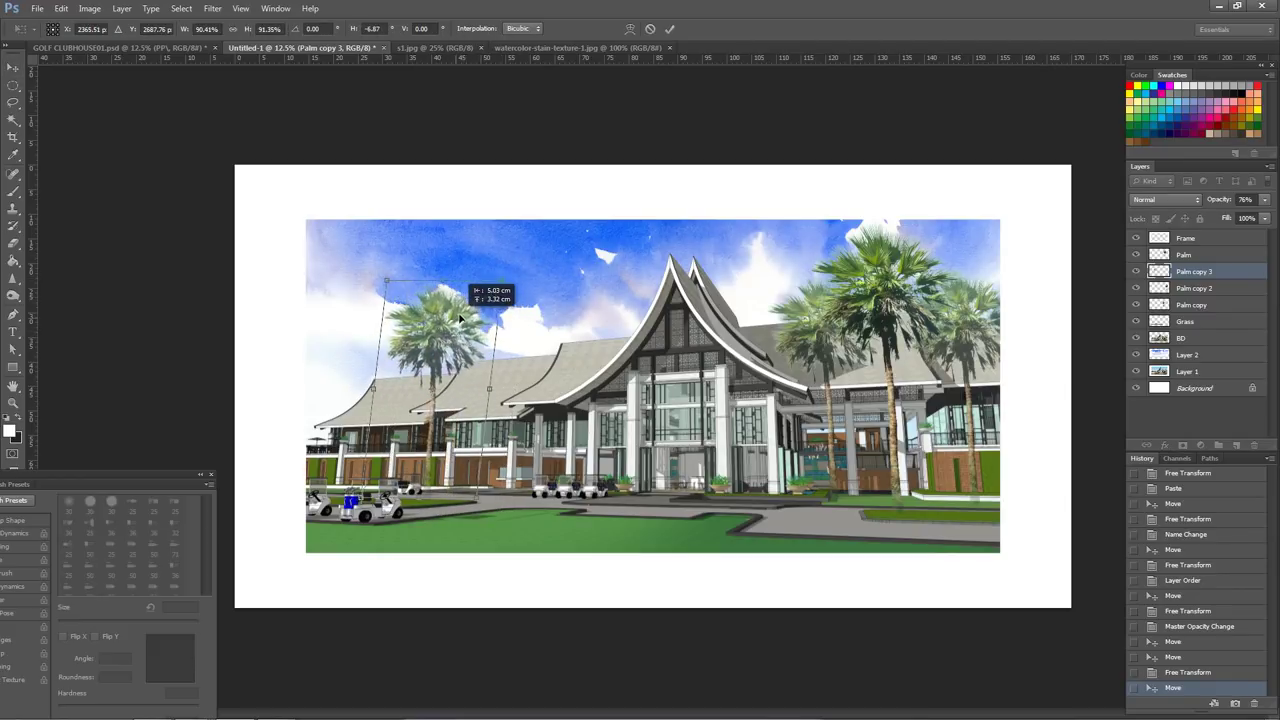
left_click_drag(508, 283, 503, 284)
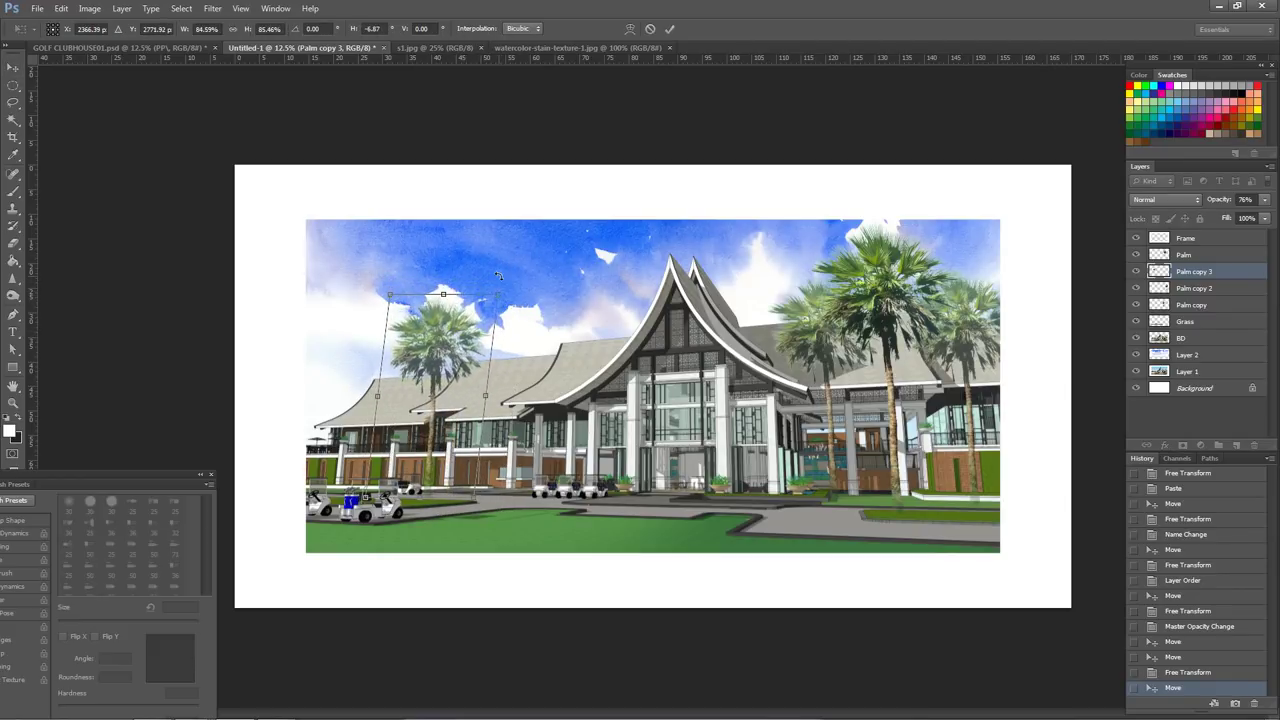
key("Return")
left_click(89, 8)
mouse_move(110, 42)
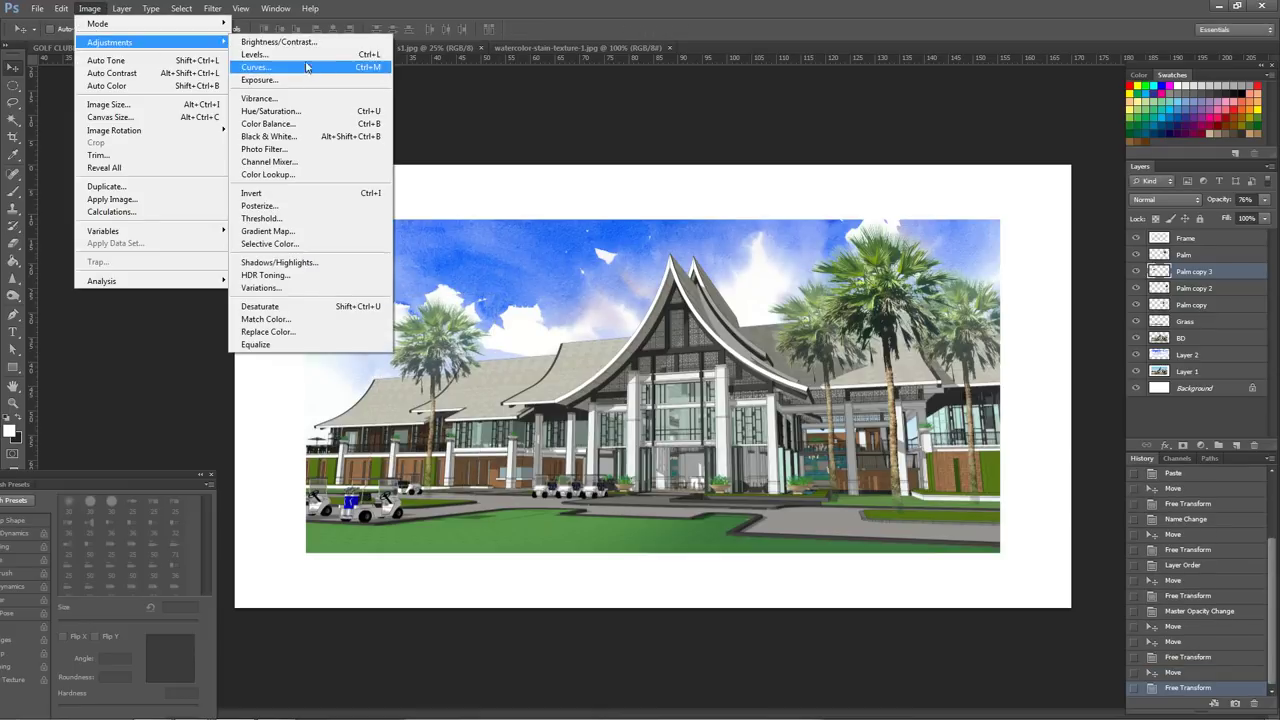
- Apply a colour balance adjustment, then duplicate a slightly tilted palm at the far left
left_click(290, 123)
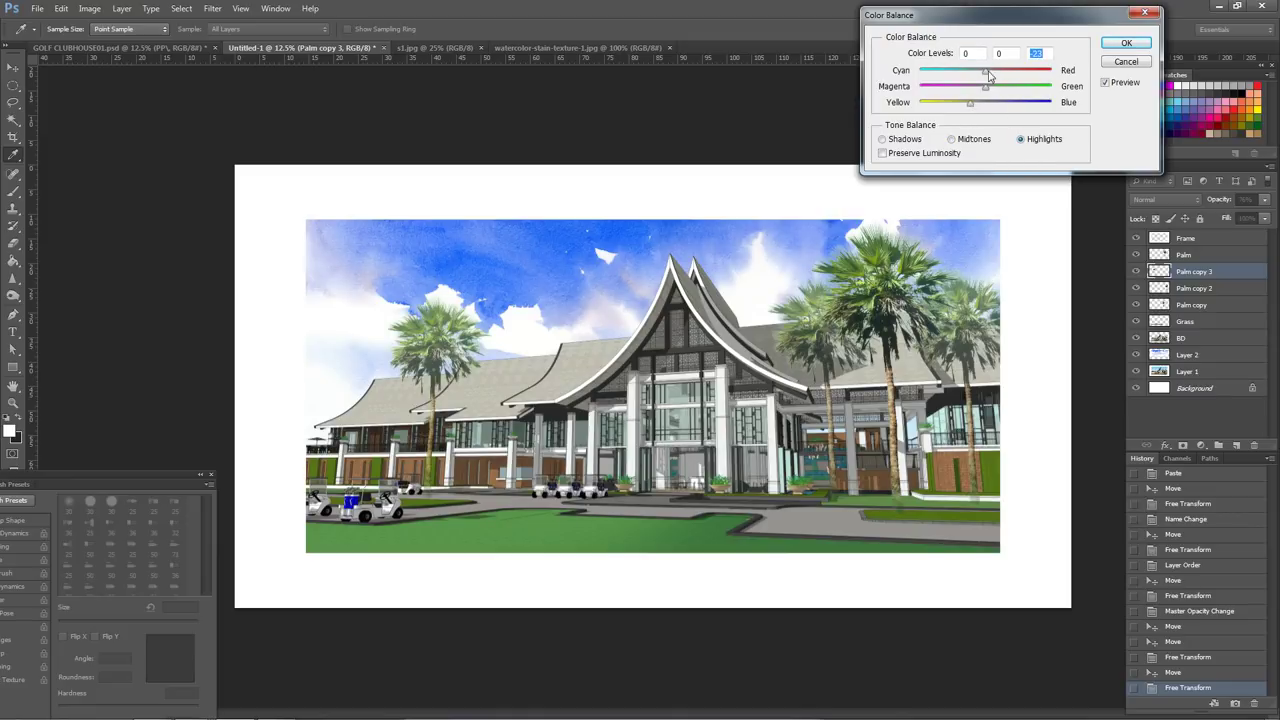
key("Return")
key("v")
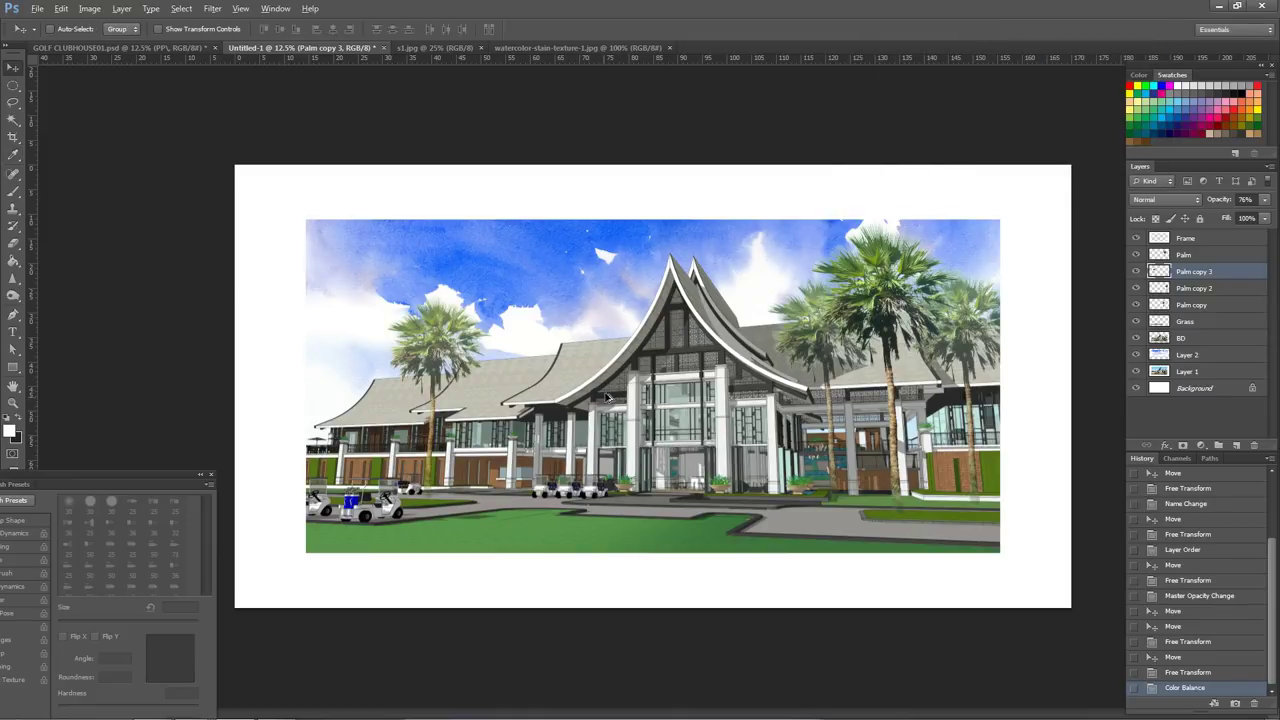
left_click_drag(612, 398, 536, 375)
key("ctrl+t")
left_click_drag(418, 284, 358, 312)
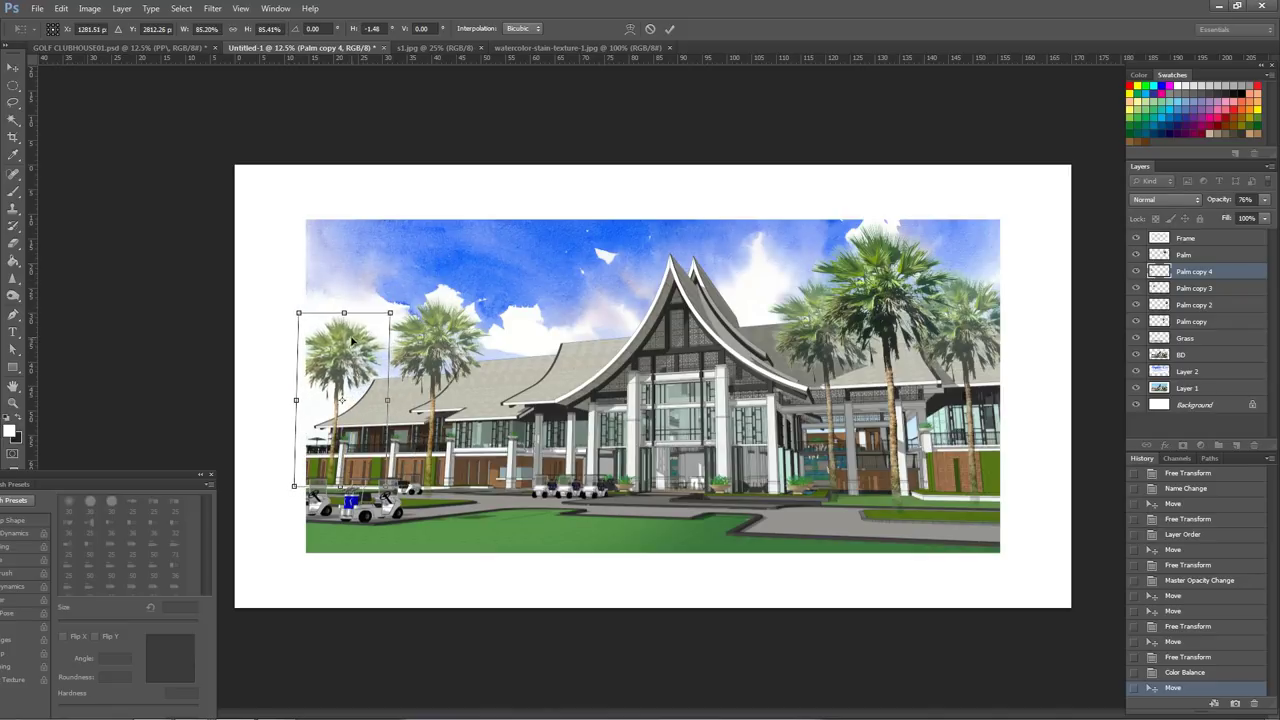
key("Return")
key("z")
- Apply Levels to Palm copy 4, raising output black to 39
left_click(88, 12)
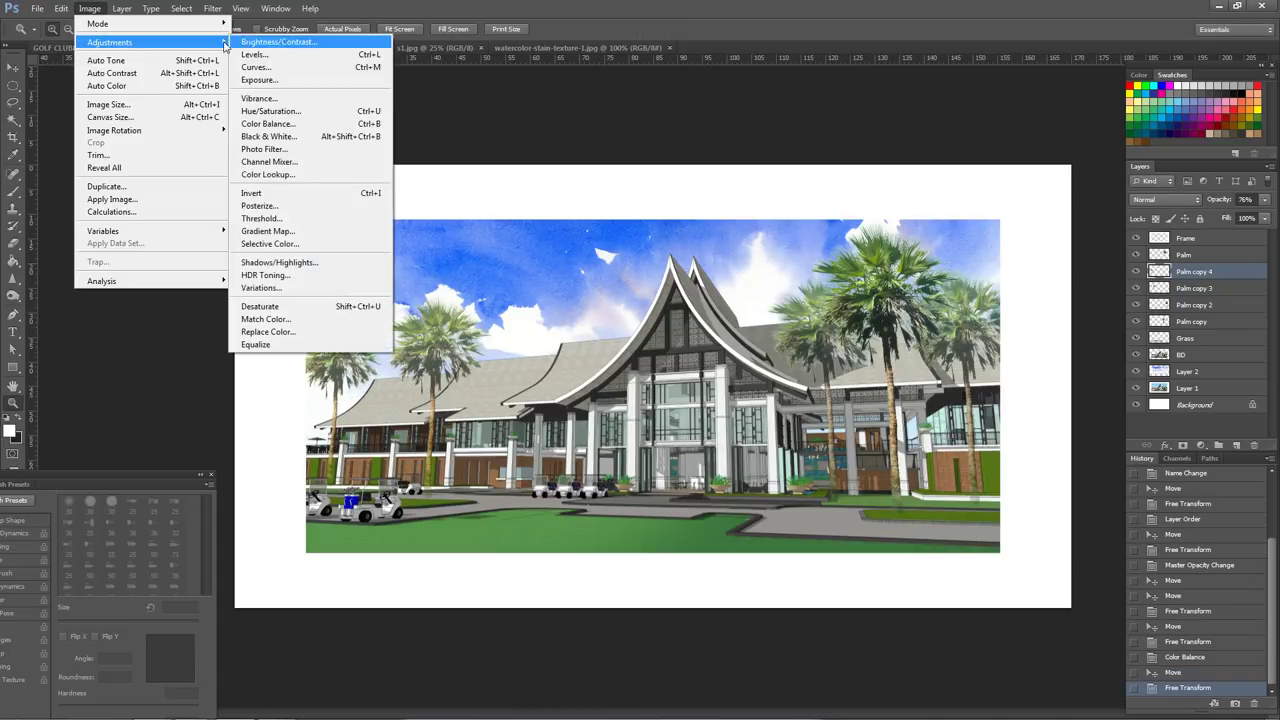
key("Escape")
key("i")
key("ctrl+l")
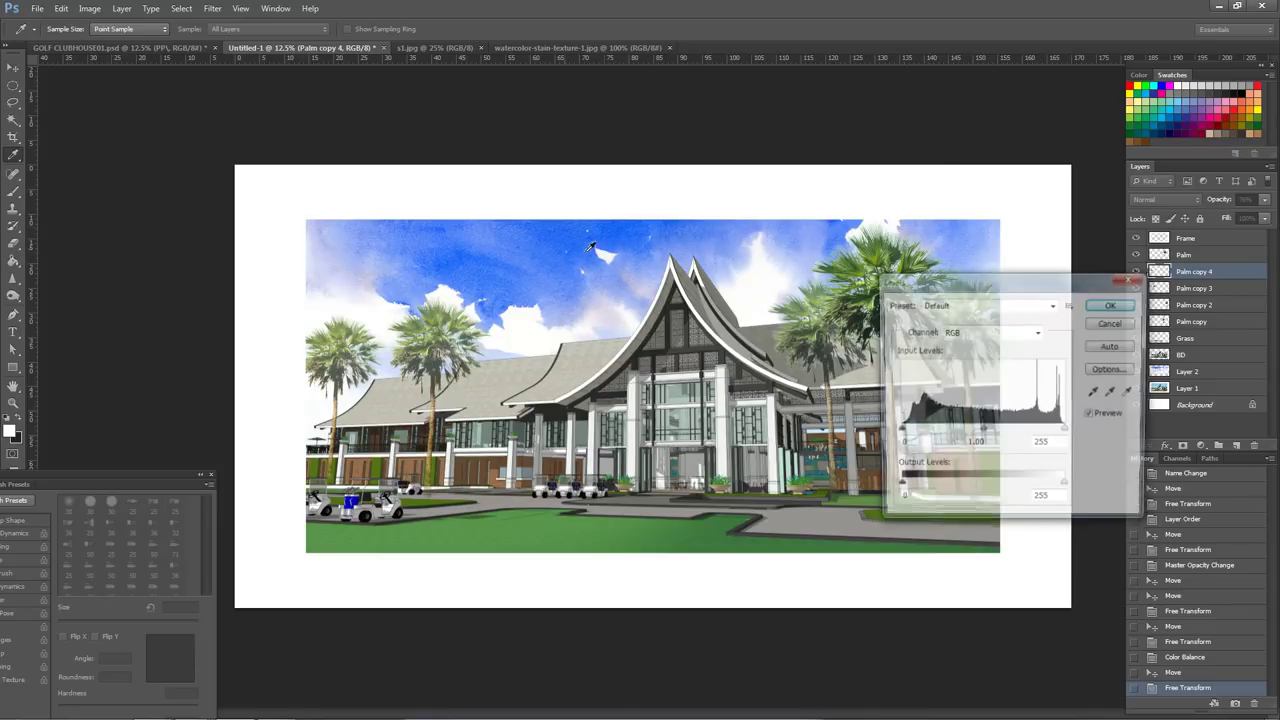
left_click_drag(980, 280, 521, 123)
left_click_drag(434, 328, 446, 330)
left_click_drag(566, 133, 573, 157)
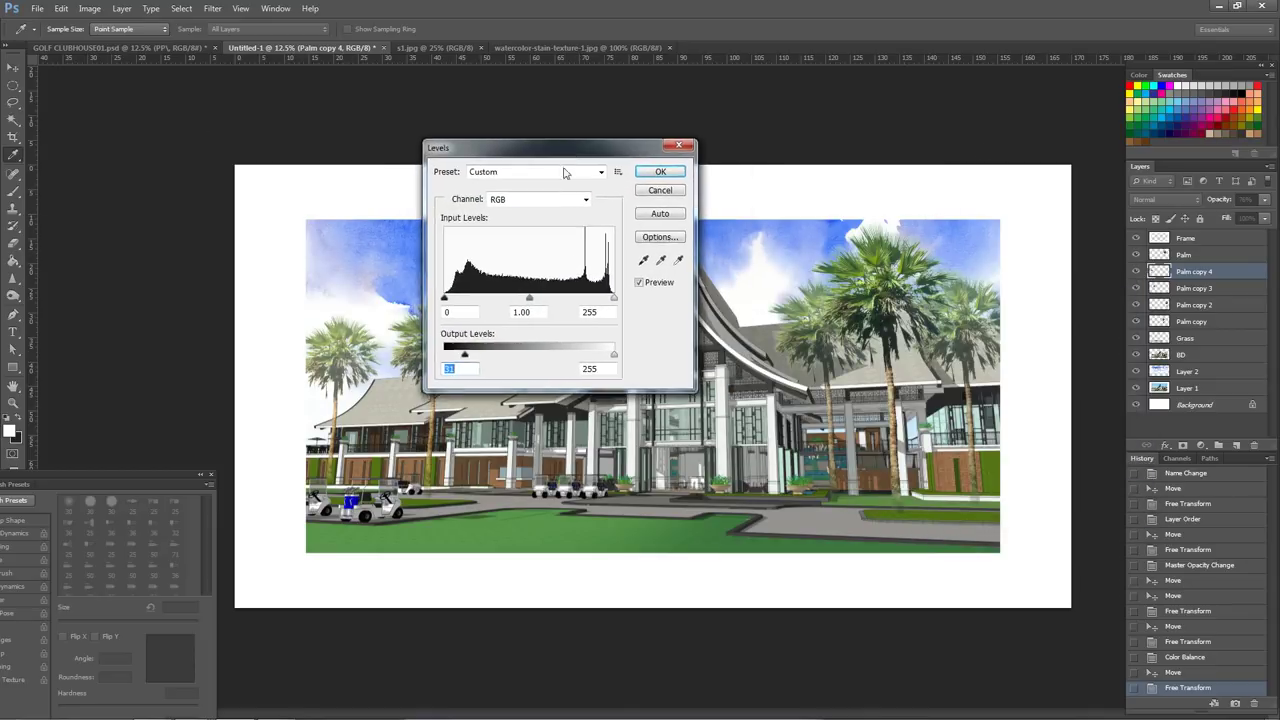
left_click_drag(464, 358, 470, 356)
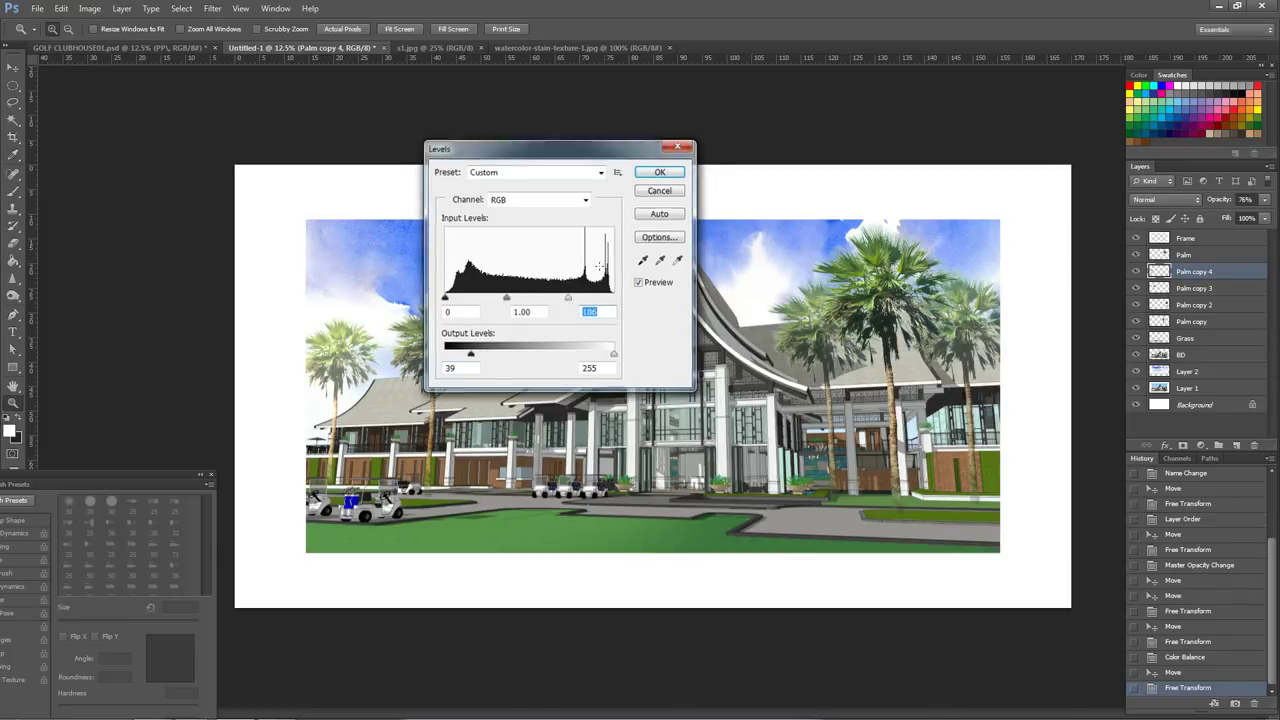
key("Return")
right_click(440, 355)
left_click(491, 366)
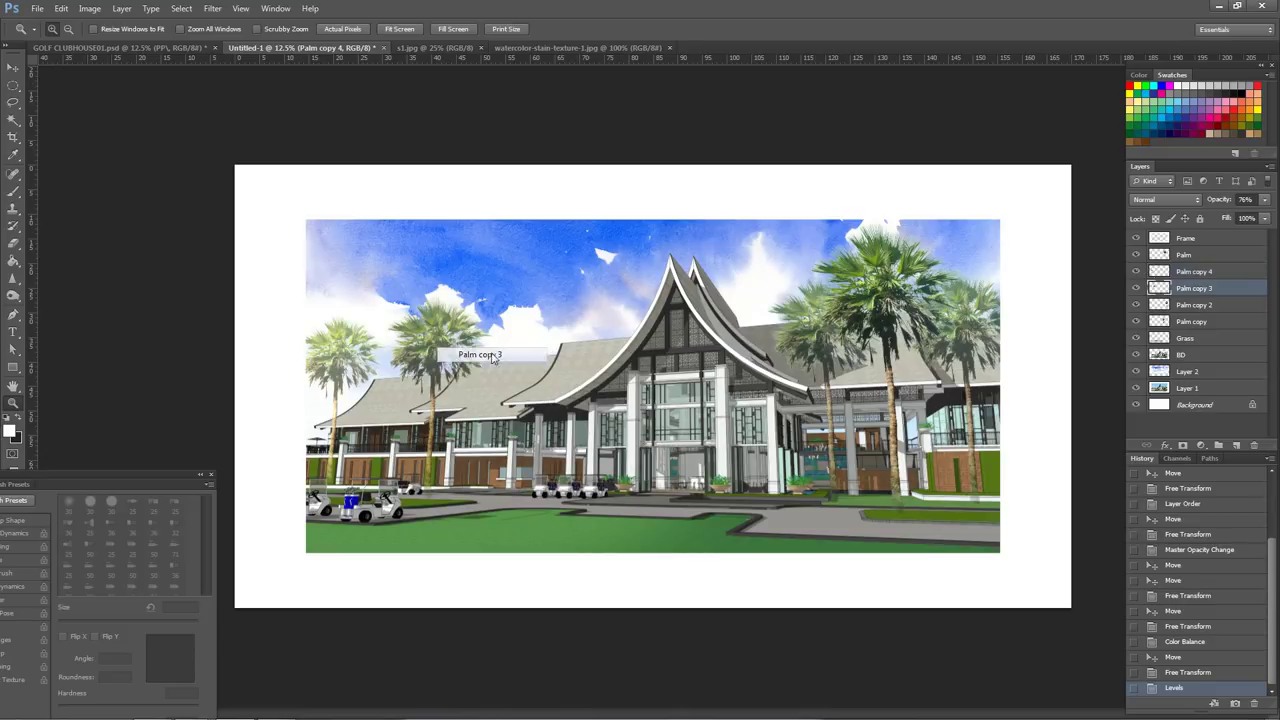
- Apply Levels to Palm copy 3, raising output black to lighten it
left_click(90, 8)
mouse_move(108, 48)
left_click(295, 55)
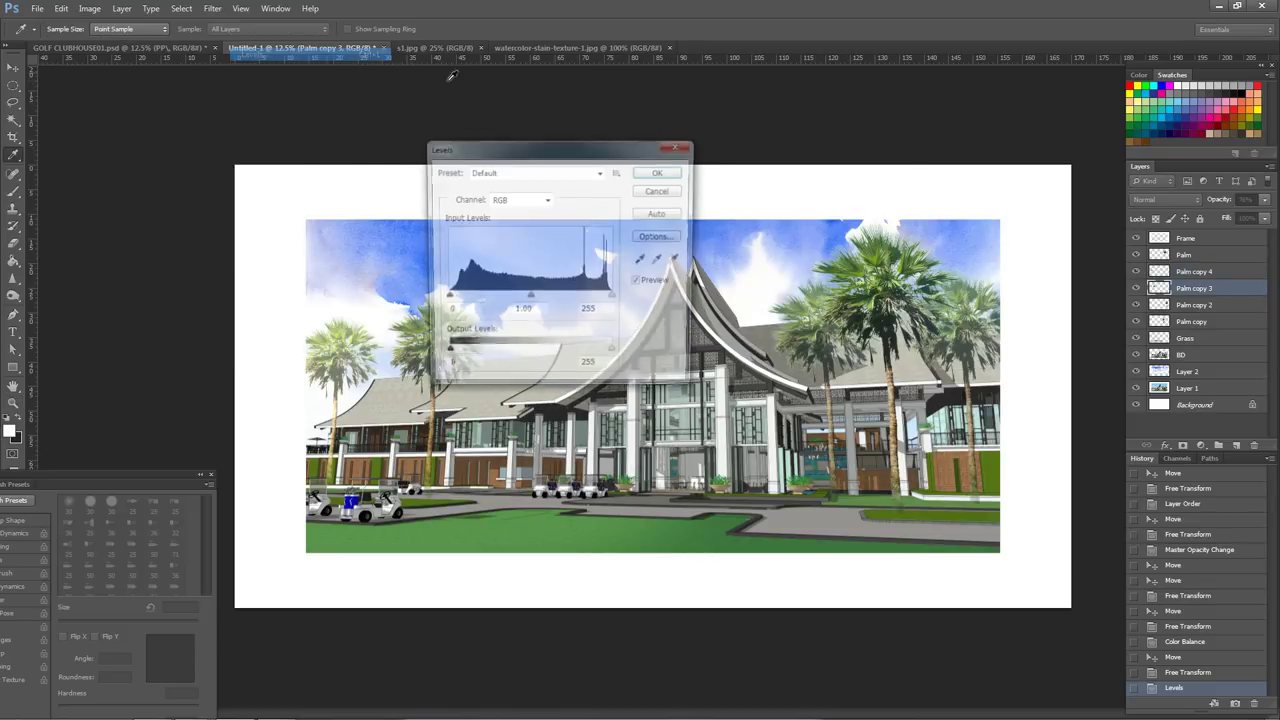
left_click_drag(450, 357, 463, 357)
left_click_drag(565, 150, 615, 147)
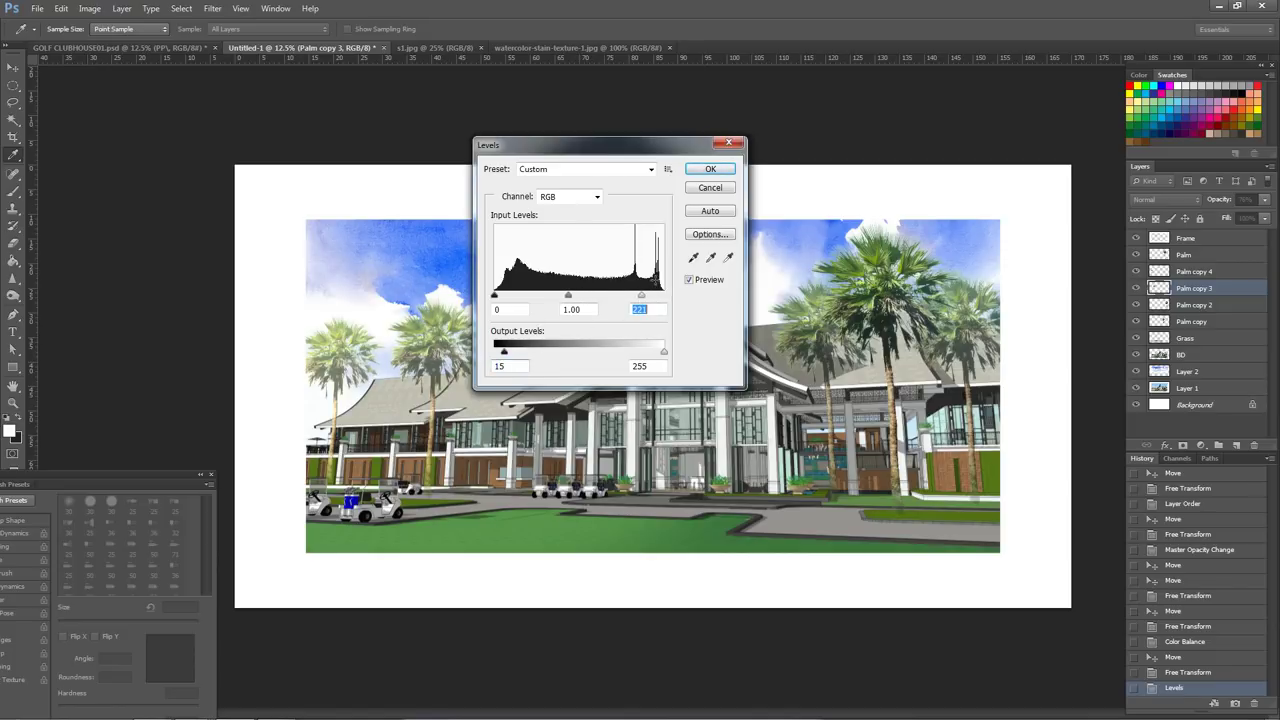
key("Return")
- Apply Levels to Palm copy with input white 237 and output black 10
right_click(806, 332, "ctrl")
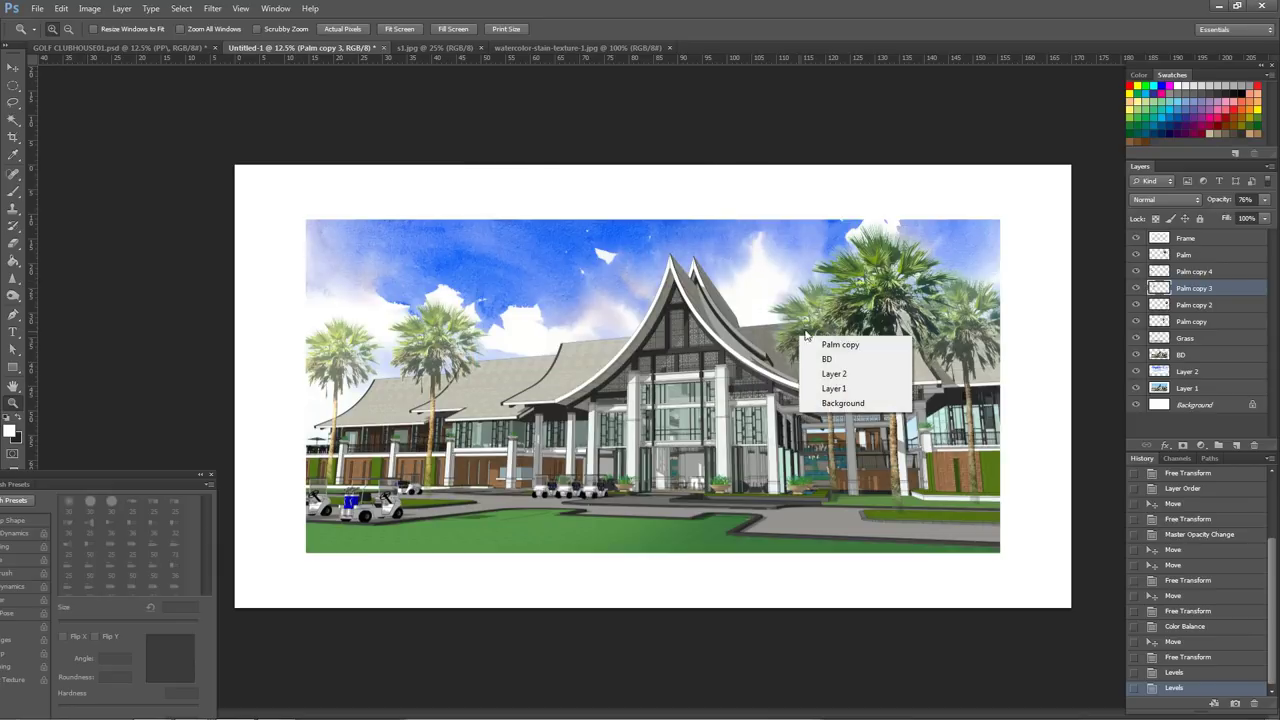
left_click(840, 345)
left_click(89, 8)
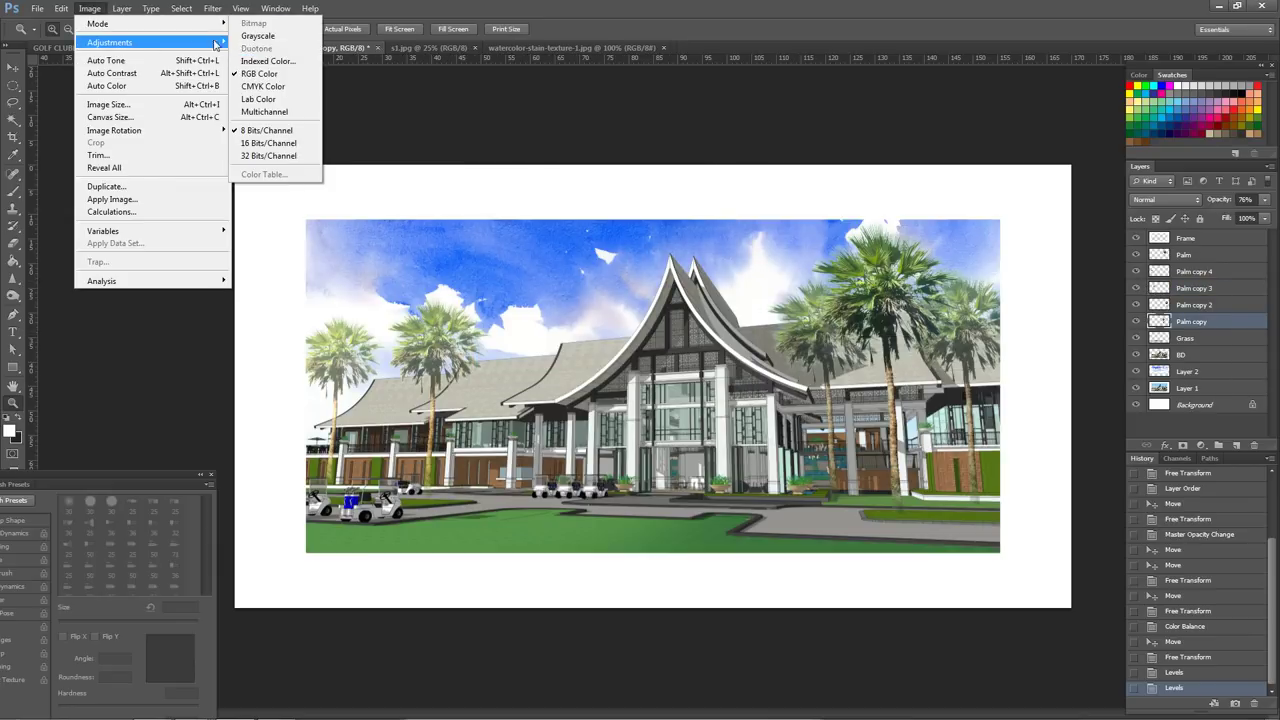
key("Escape")
key("i")
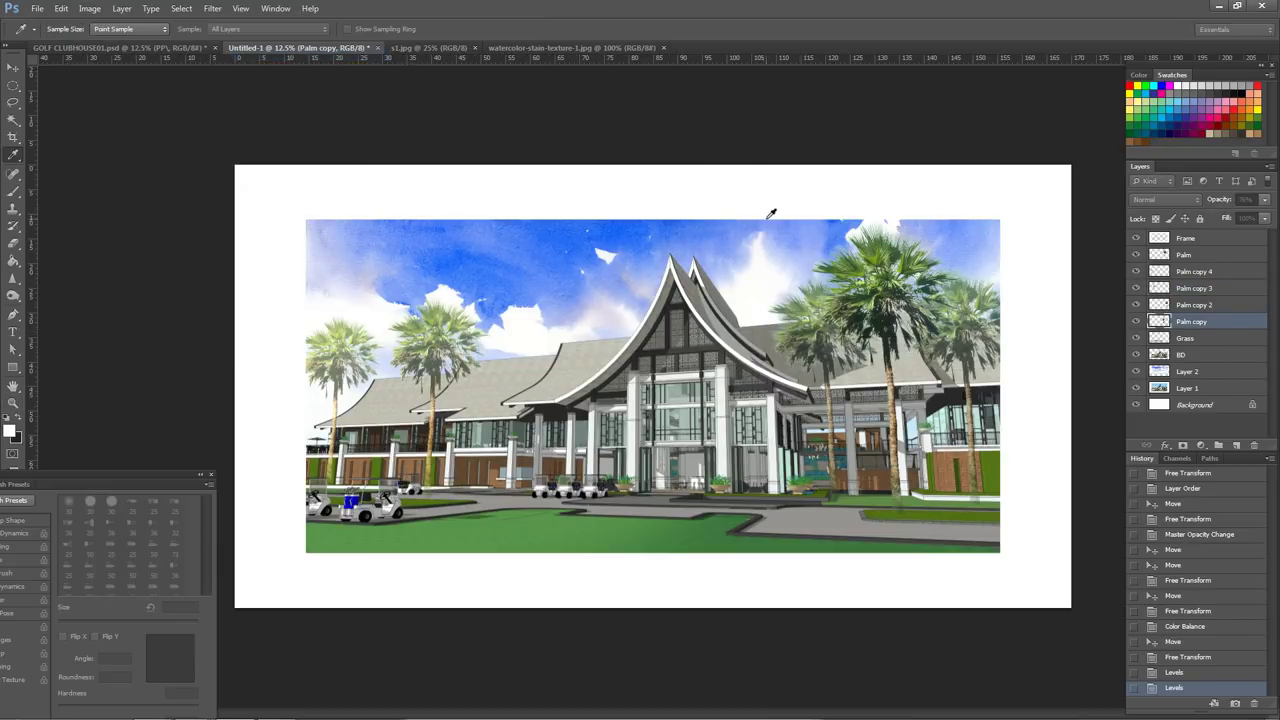
key("ctrl+l")
left_click_drag(642, 146, 634, 79)
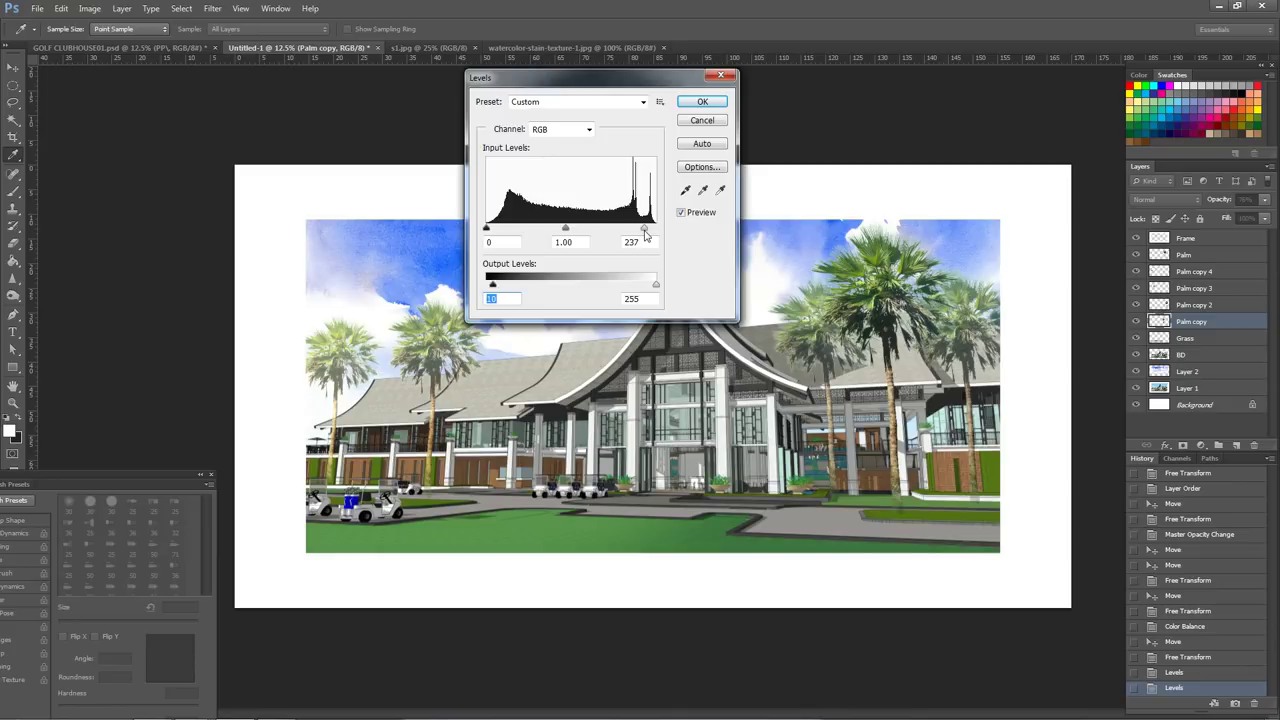
left_click_drag(646, 229, 643, 229)
key("Return")
key("z")
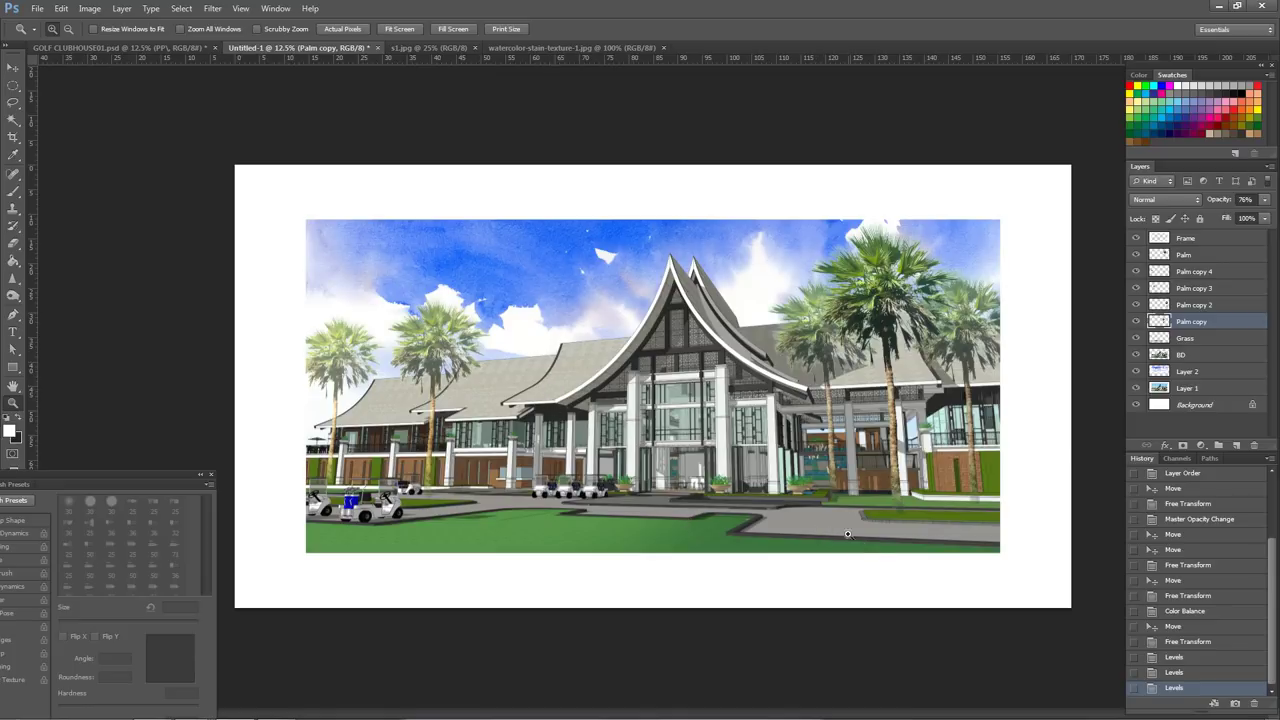
left_click(128, 47)
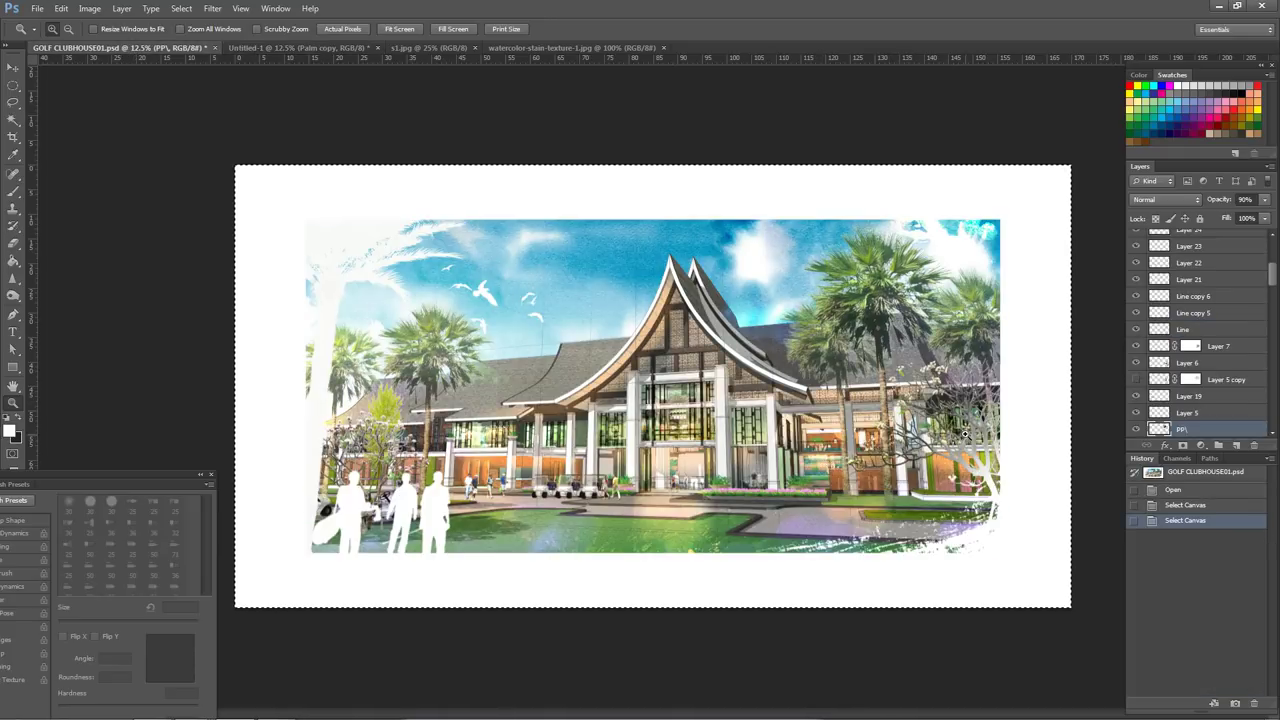
- In GOLF CLUBHOUSE01.psd, pick Layer 6, the flowering tree, and select all of it
right_click(944, 372, "ctrl")
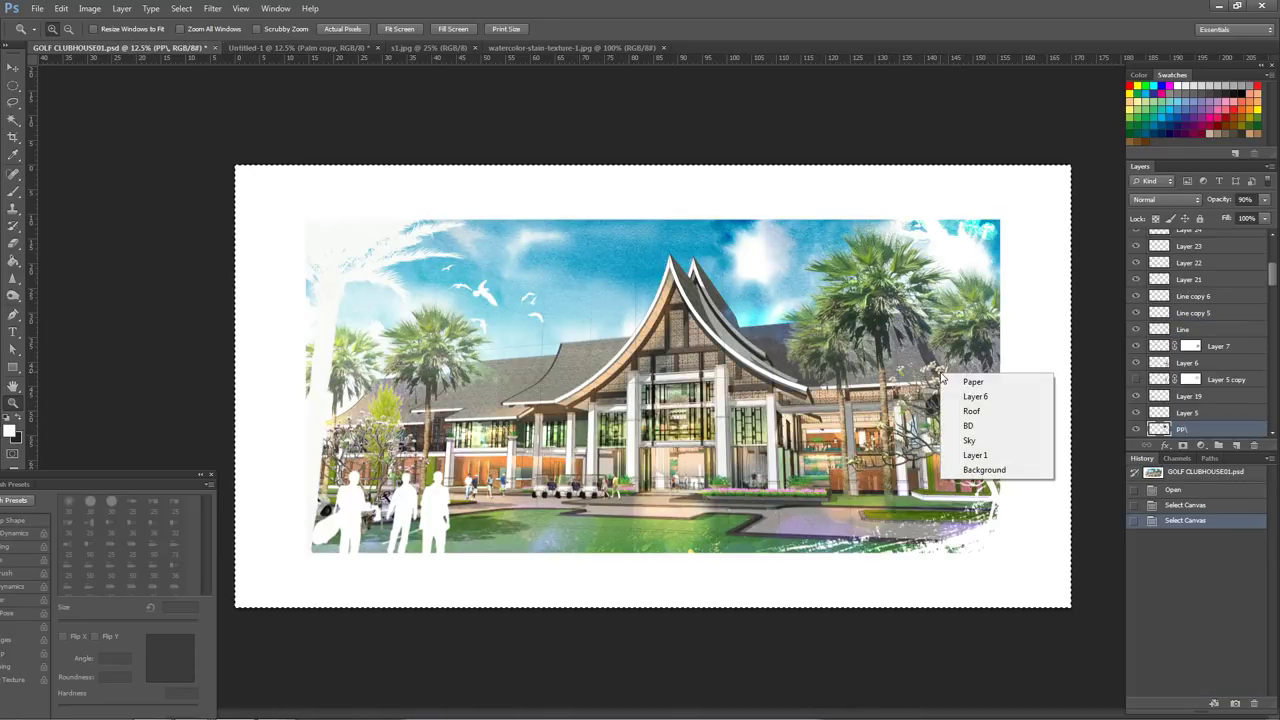
left_click(990, 390)
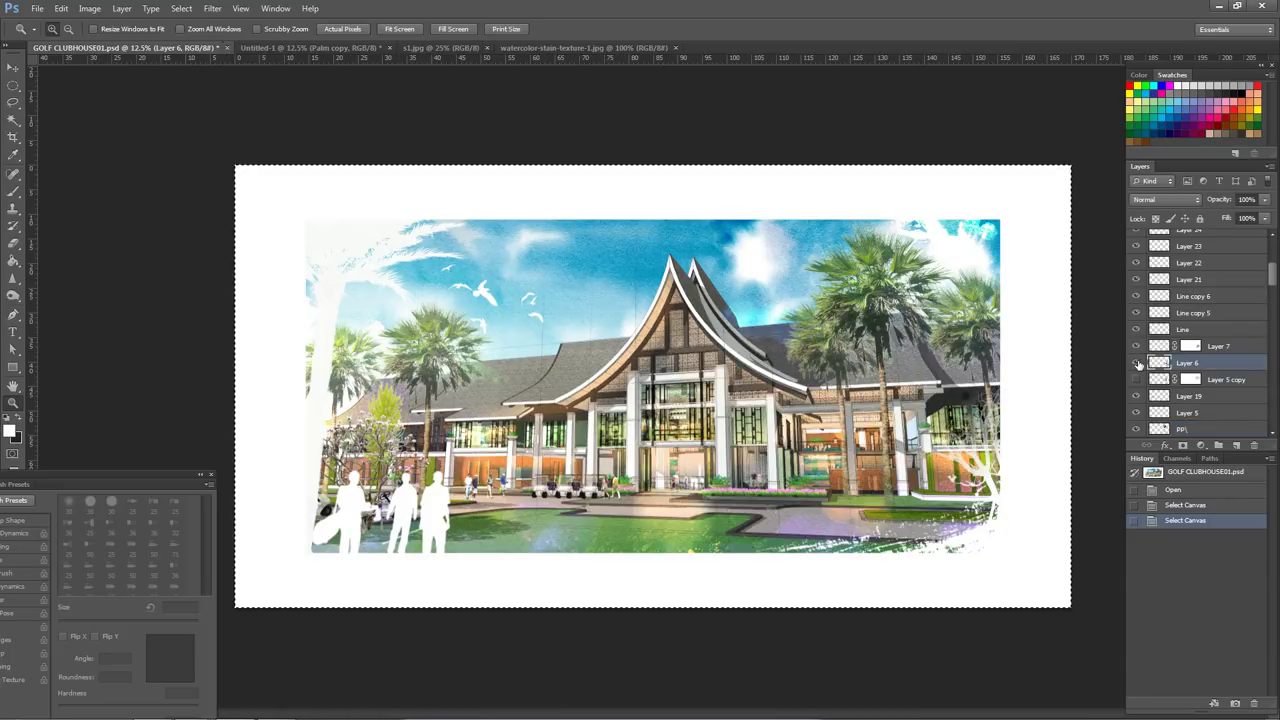
left_click(118, 9)
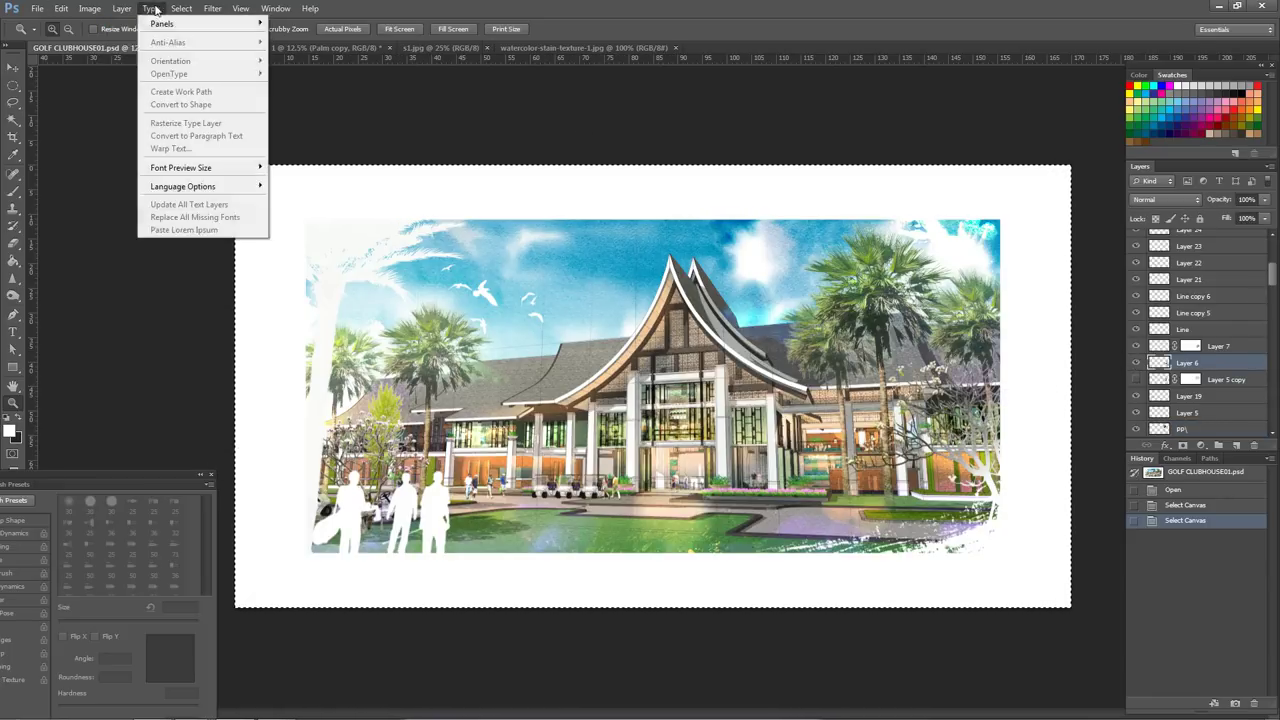
left_click(190, 21)
left_click(310, 48)
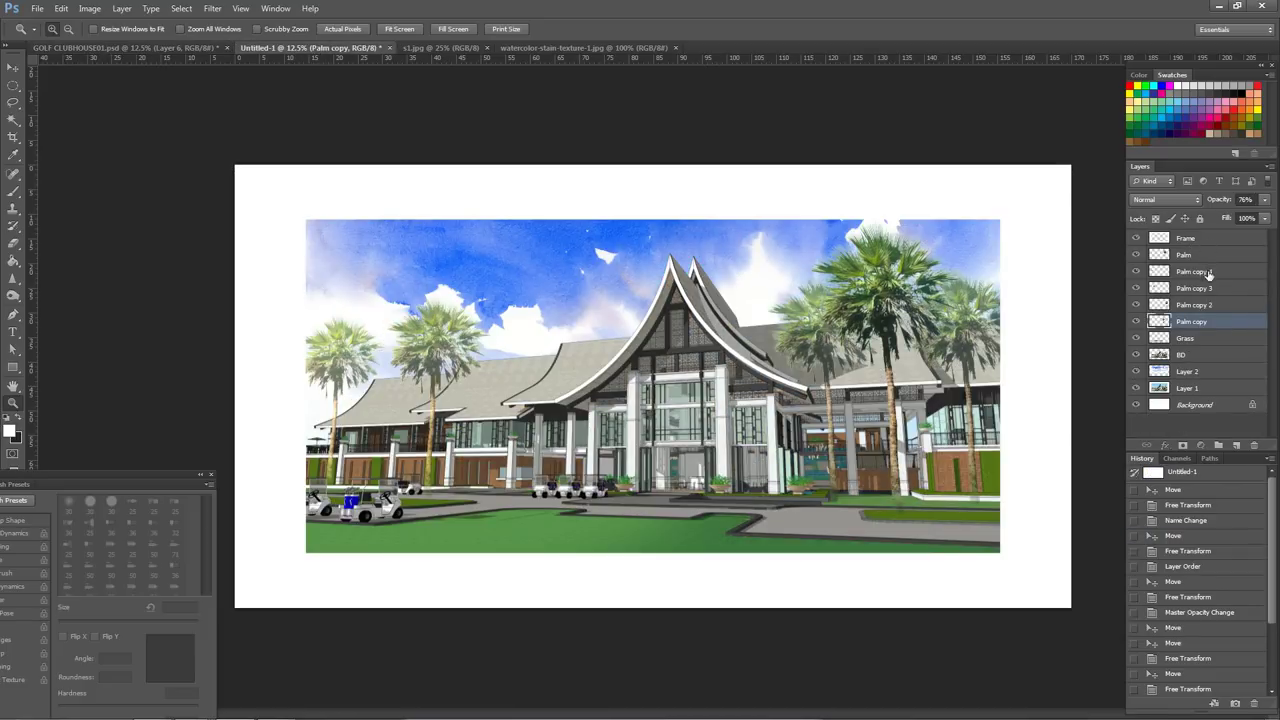
- Paste the tree above Palm as Layer 3, move it right and resize it
left_click(1185, 273)
left_click(1183, 257)
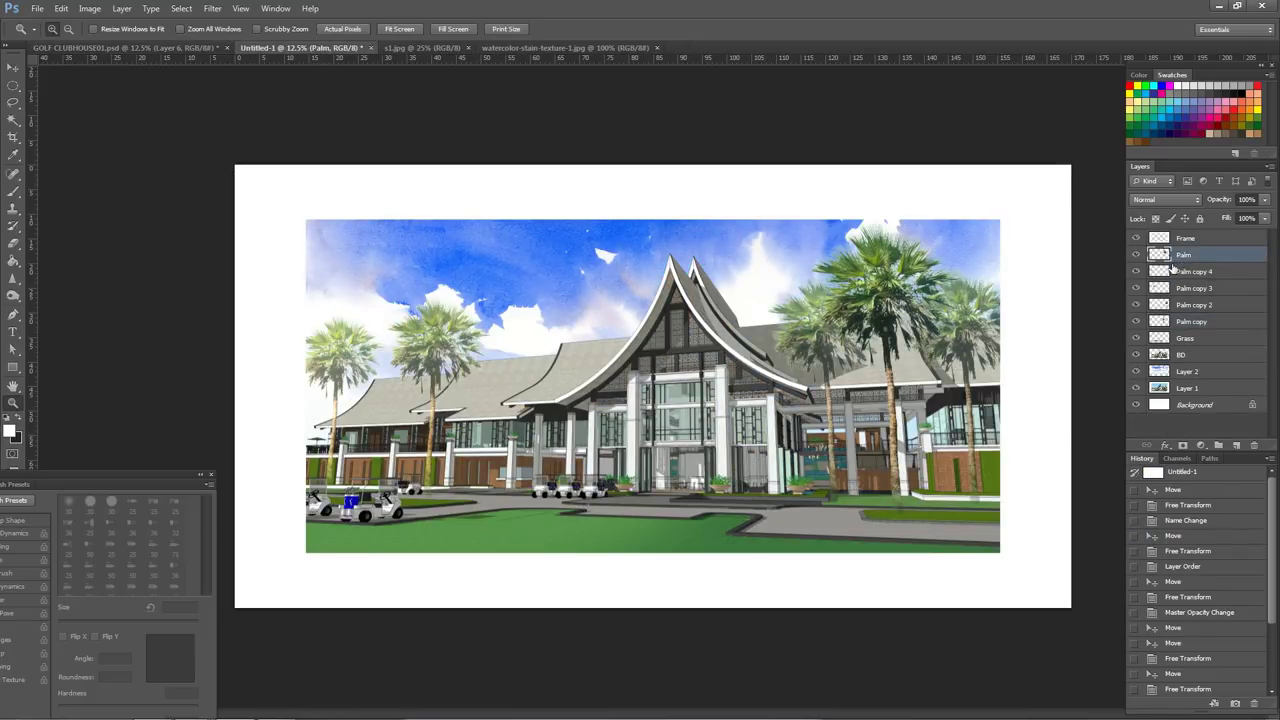
key("ctrl+v")
mouse_move(745, 311)
left_mouse_down()
mouse_move(990, 377)
mouse_move(1068, 365)
mouse_move(1025, 433)
mouse_move(1048, 423)
left_mouse_up()
key("ctrl+t")
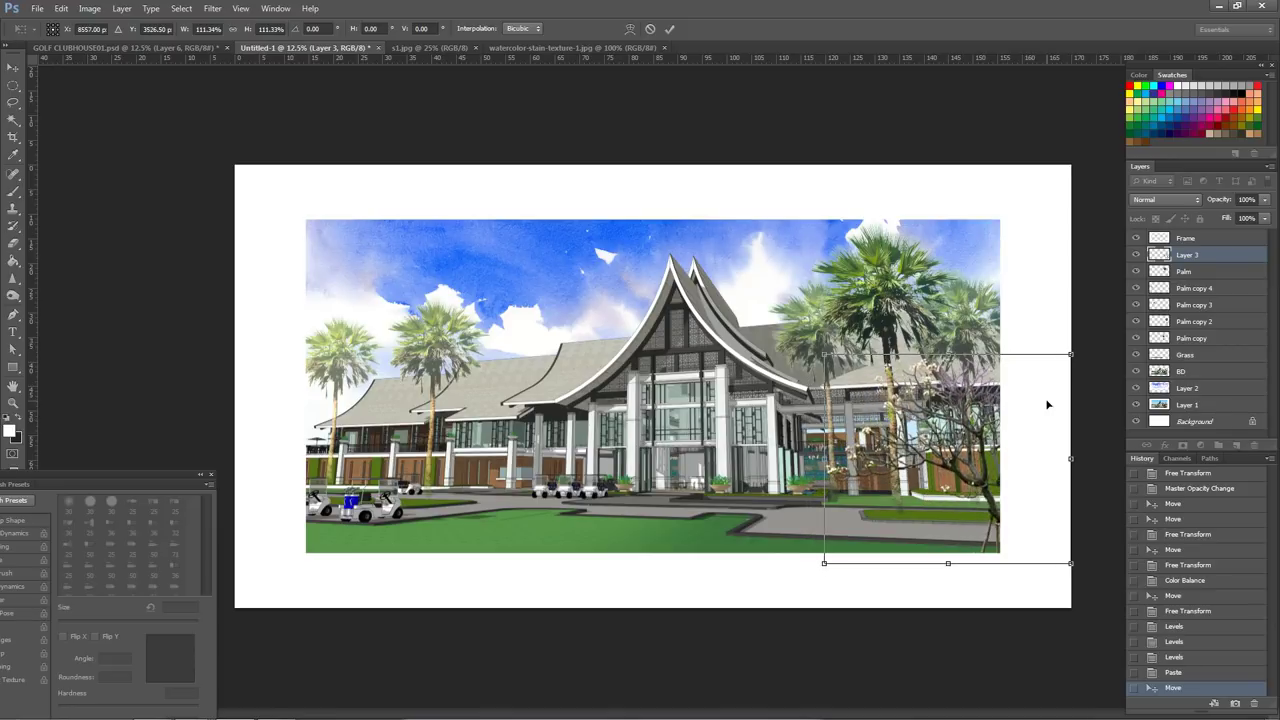
key("Return")
key("z")
- Nudge the tree toward the right edge, then draw an oval selection around it
key("ctrl+plus")
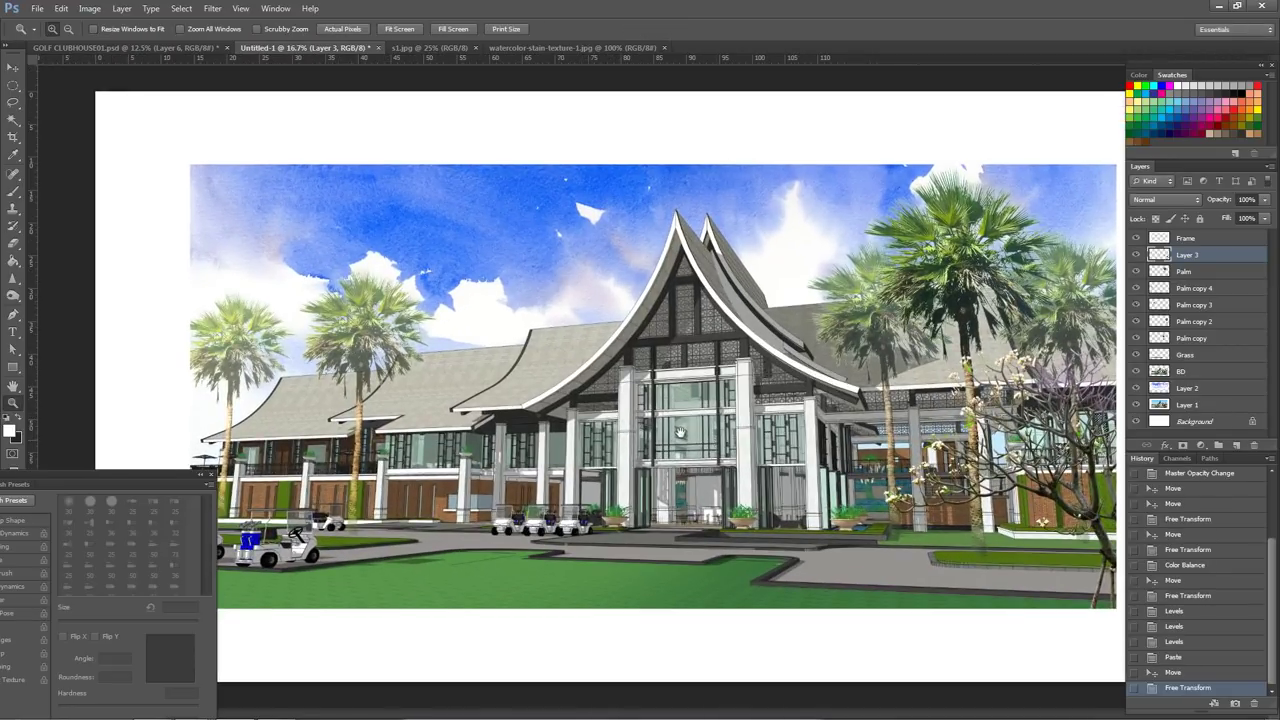
left_click(940, 490)
key("v")
mouse_move(650, 405)
left_mouse_down()
mouse_move(718, 413)
mouse_move(780, 389)
left_mouse_up()
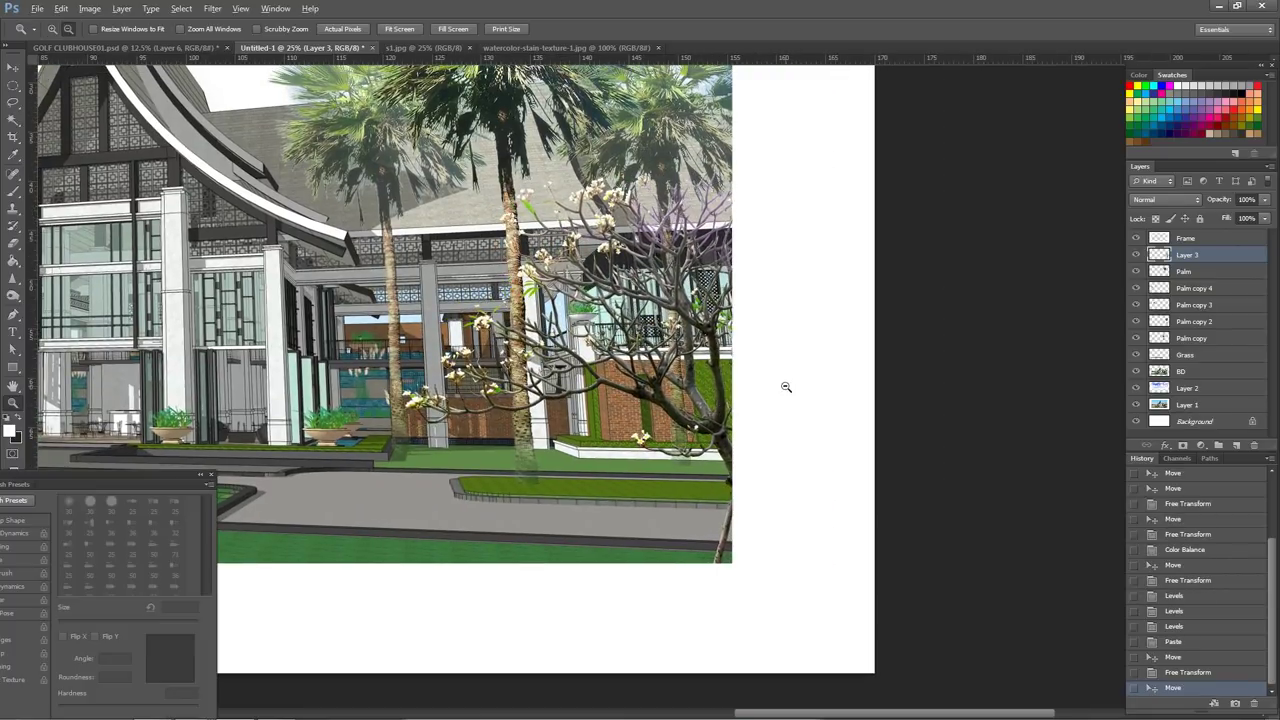
key("ctrl+minus")
key("ctrl+minus")
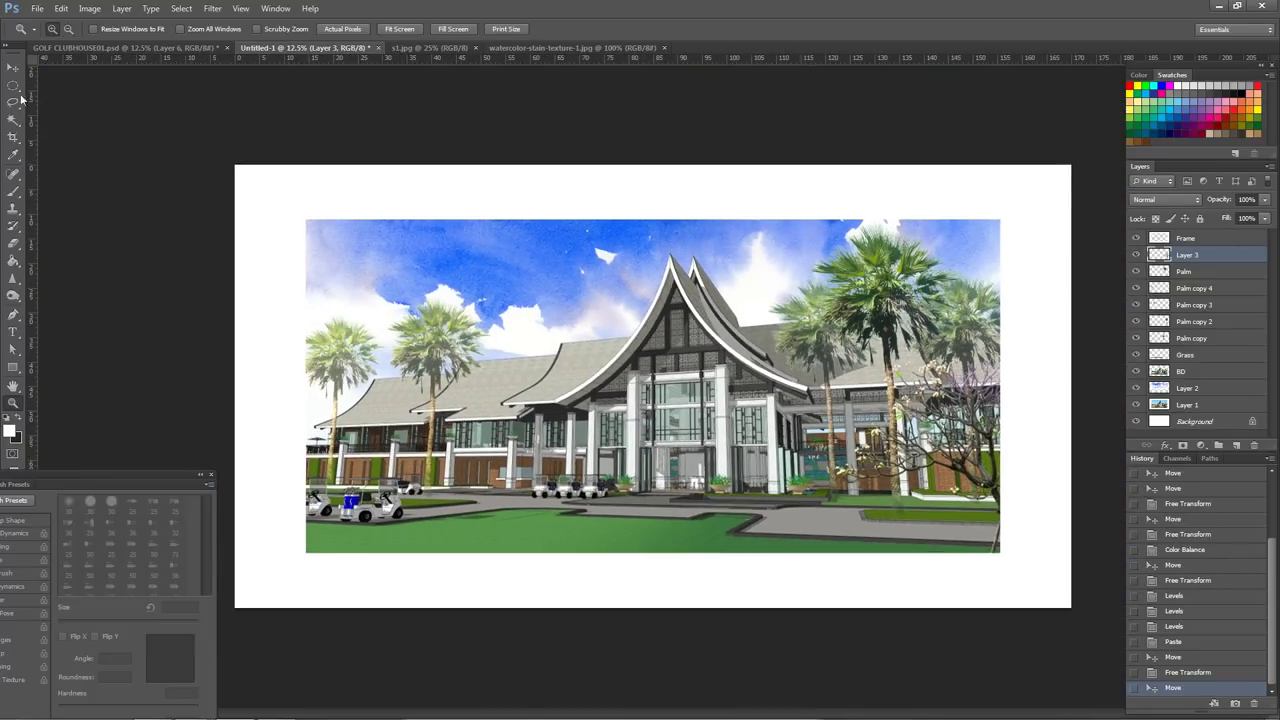
left_click(13, 85)
mouse_move(945, 525)
left_mouse_down()
mouse_move(966, 486)
mouse_move(888, 505)
left_mouse_up()
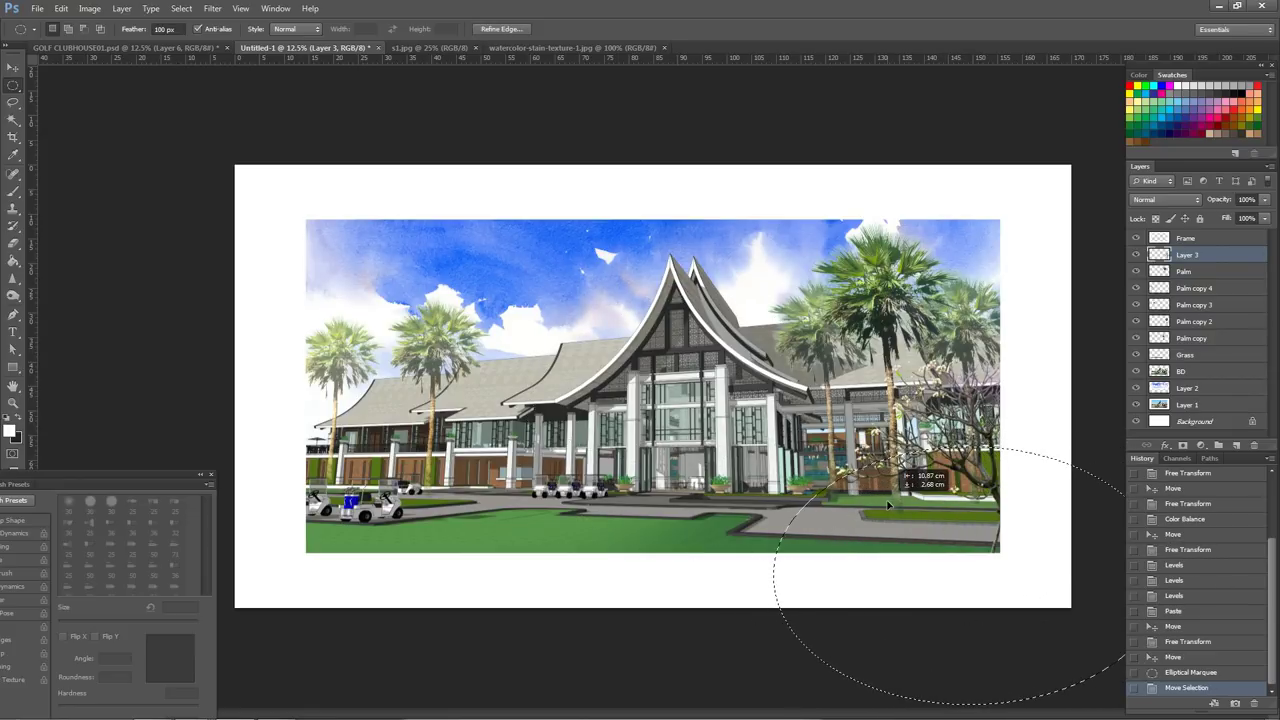
- Paste the oval area in place as Layer 4 and whiten it with Levels
key("ctrl+shift+v")
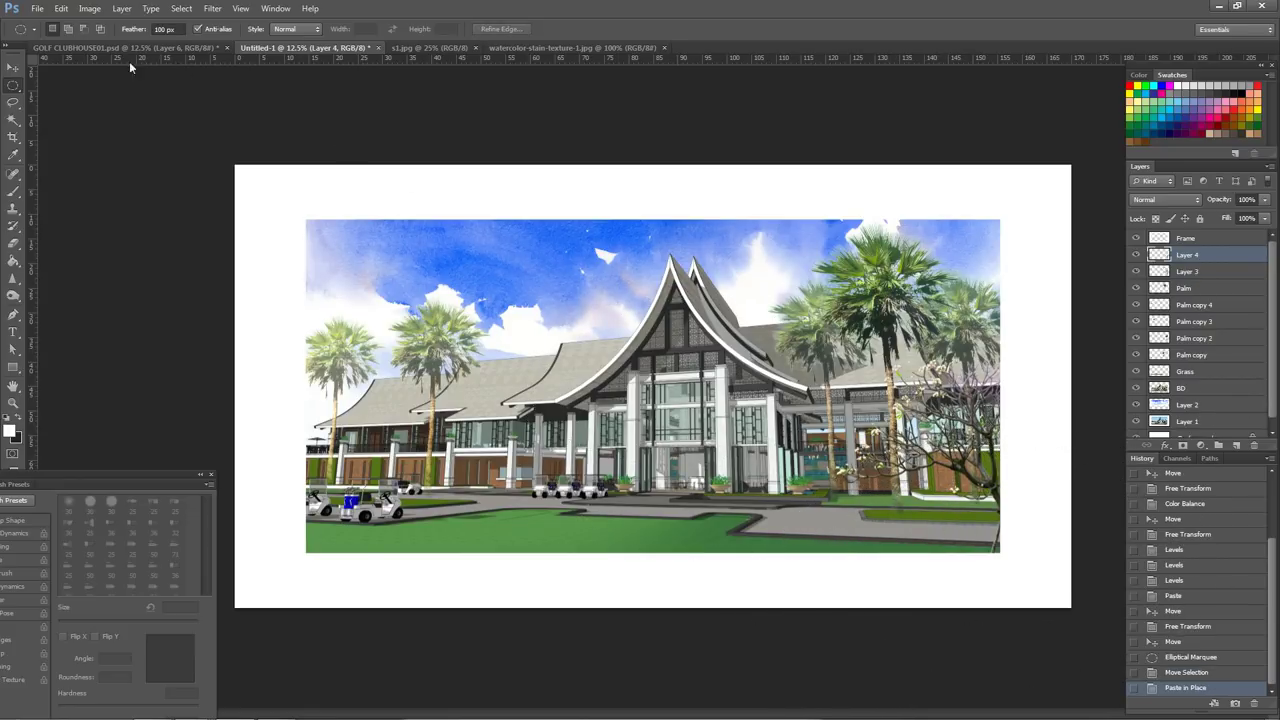
left_click(89, 8)
left_click(300, 56)
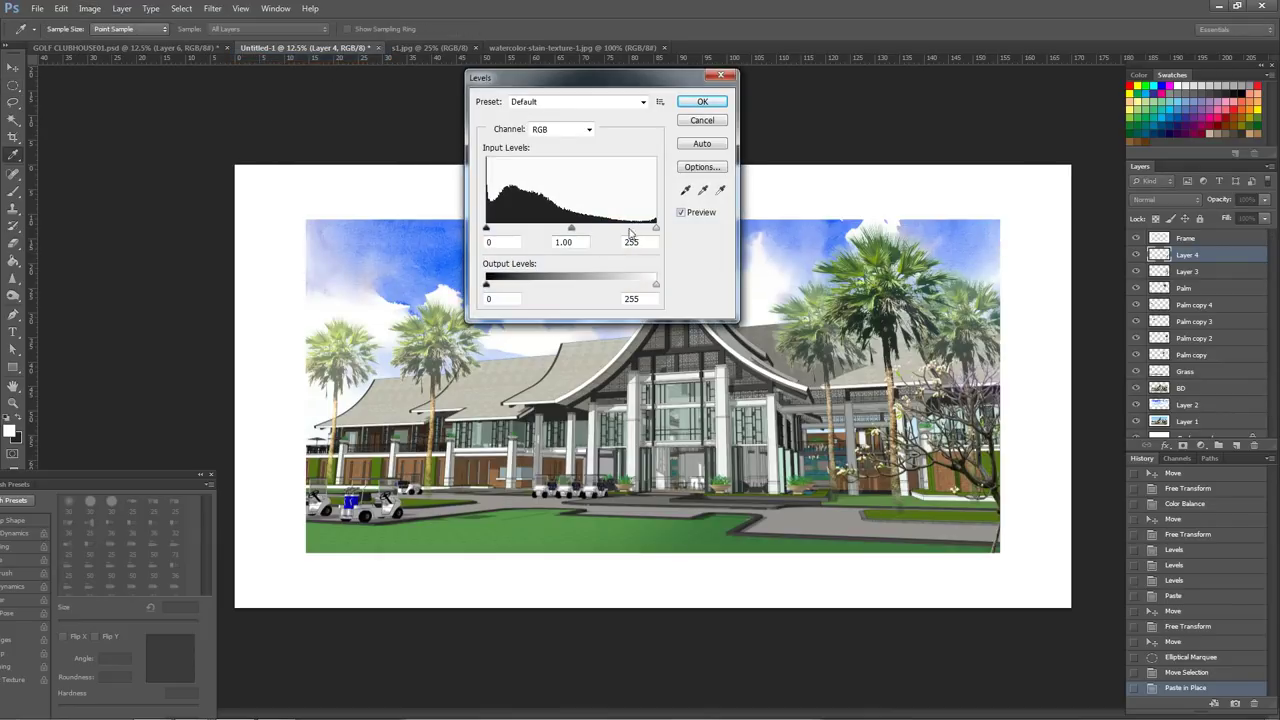
left_click_drag(653, 231, 589, 230)
mouse_move(487, 285)
left_mouse_down()
mouse_move(642, 285)
mouse_move(487, 285)
left_mouse_up()
key("Return")
- Add a layer mask to Layer 4 and paint it to fade the white tree over the right trees
left_click(1183, 446)
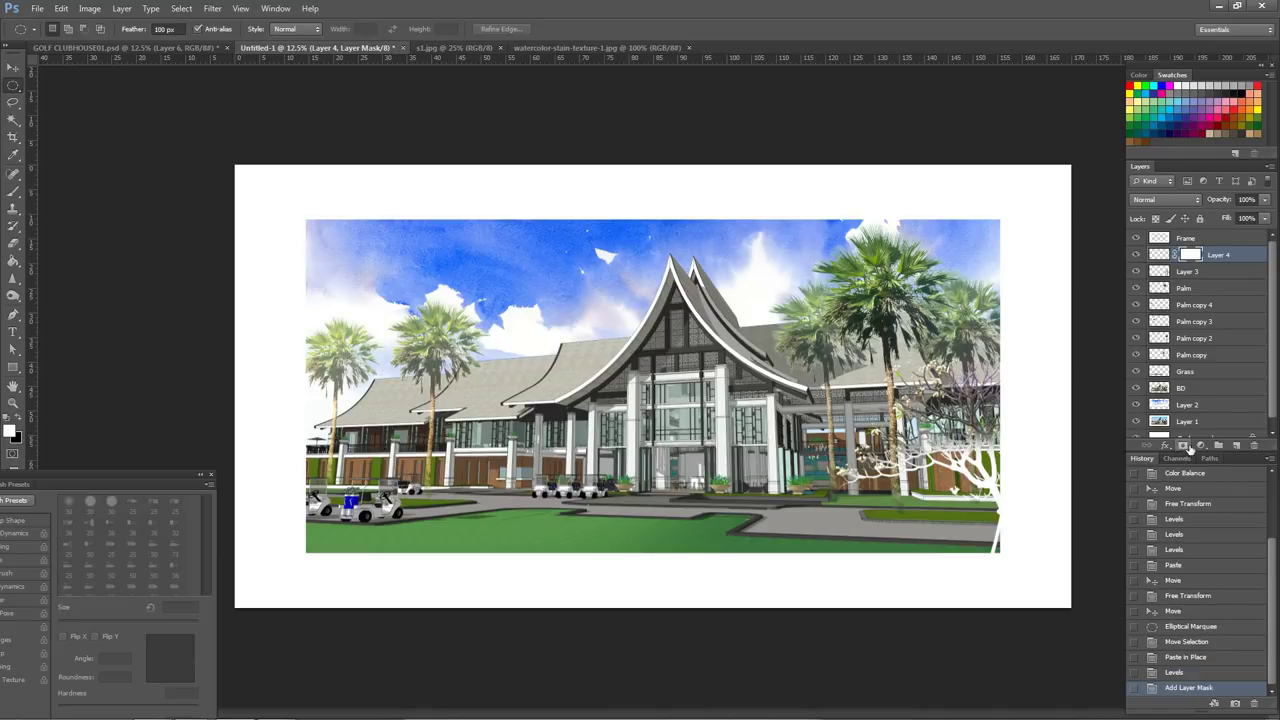
key("b")
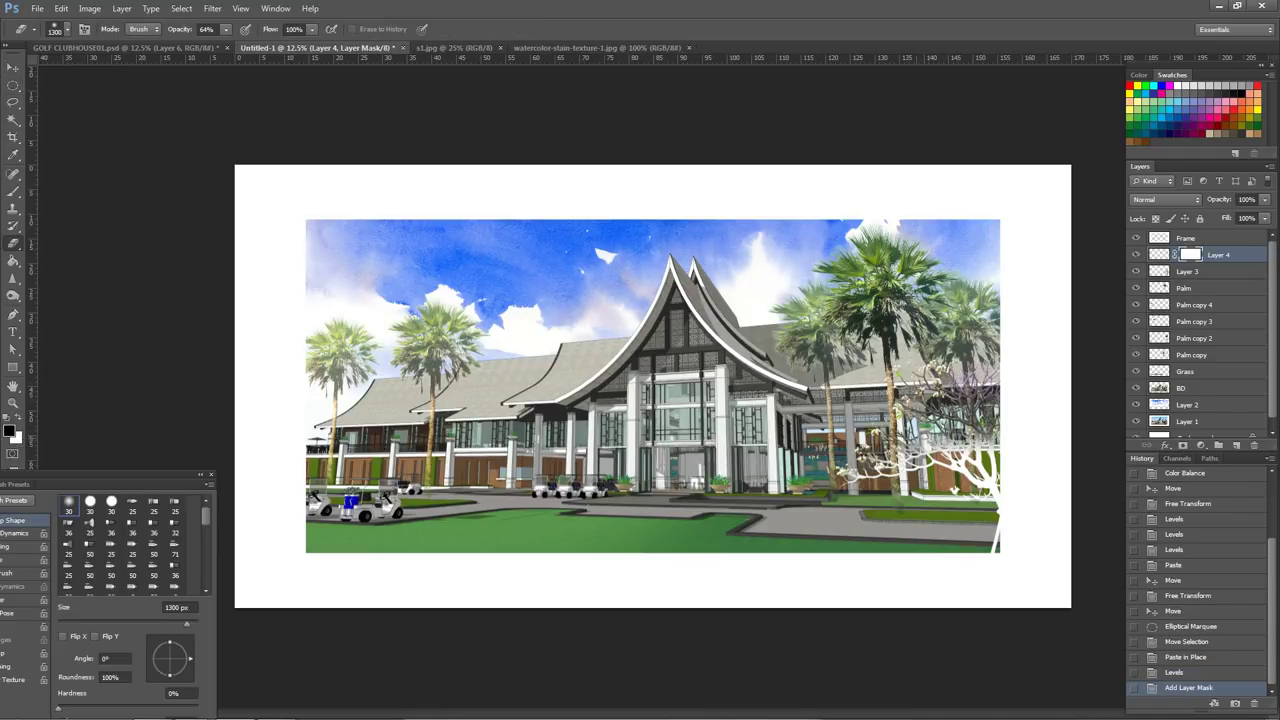
left_click_drag(880, 410, 897, 470)
left_click_drag(950, 410, 890, 470)
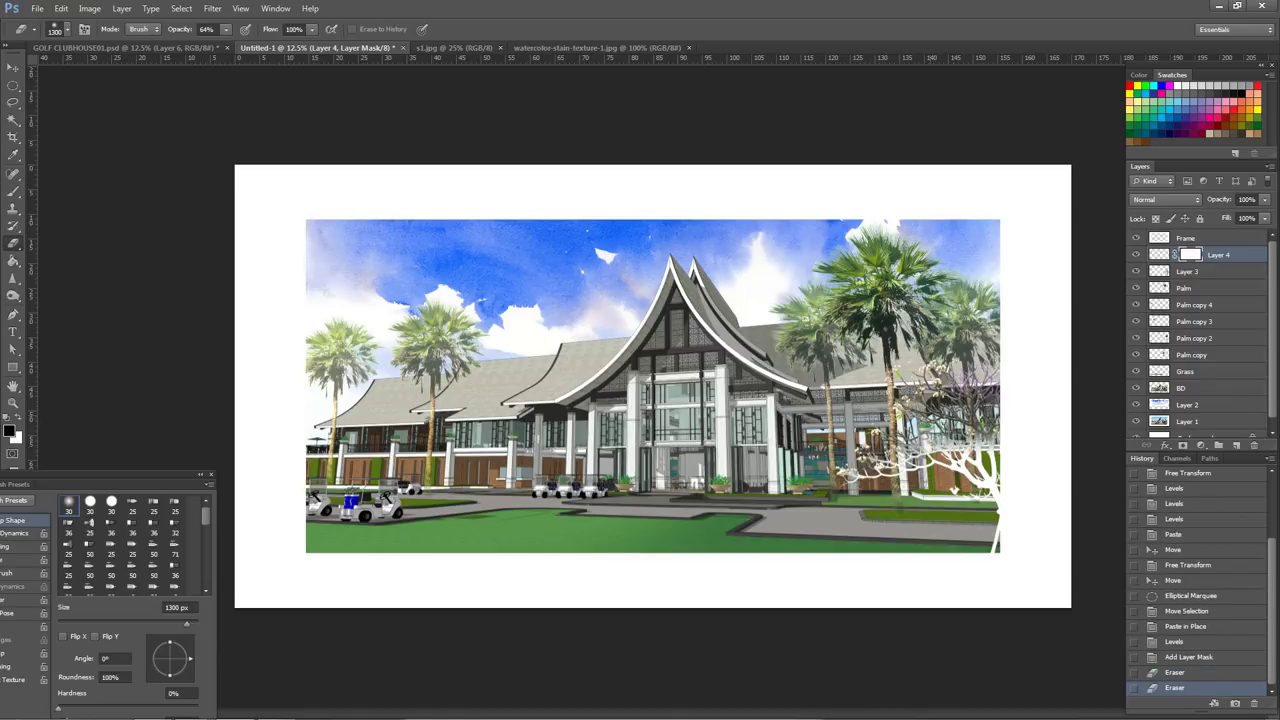
mouse_move(950, 400)
left_mouse_down()
mouse_move(880, 480)
mouse_move(990, 405)
left_mouse_up()
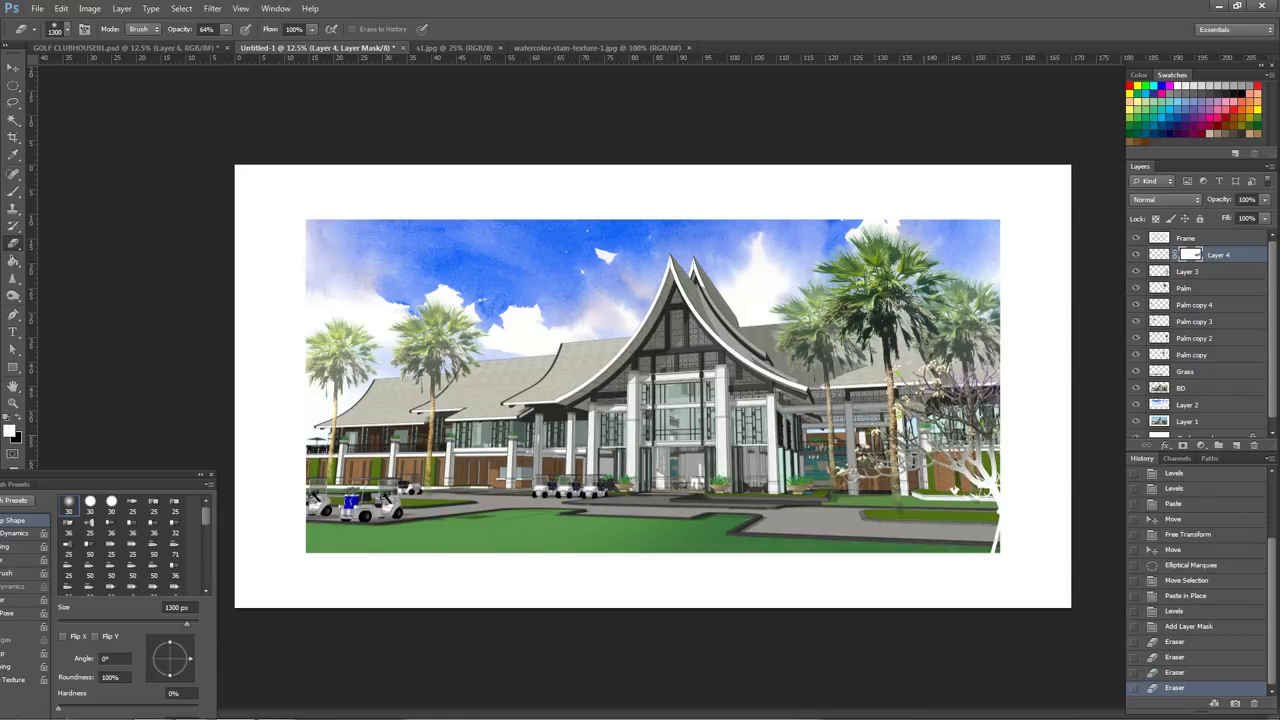
key("x")
left_click_drag(870, 470, 900, 405)
left_click_drag(960, 440, 880, 475)
left_click_drag(965, 400, 965, 405)
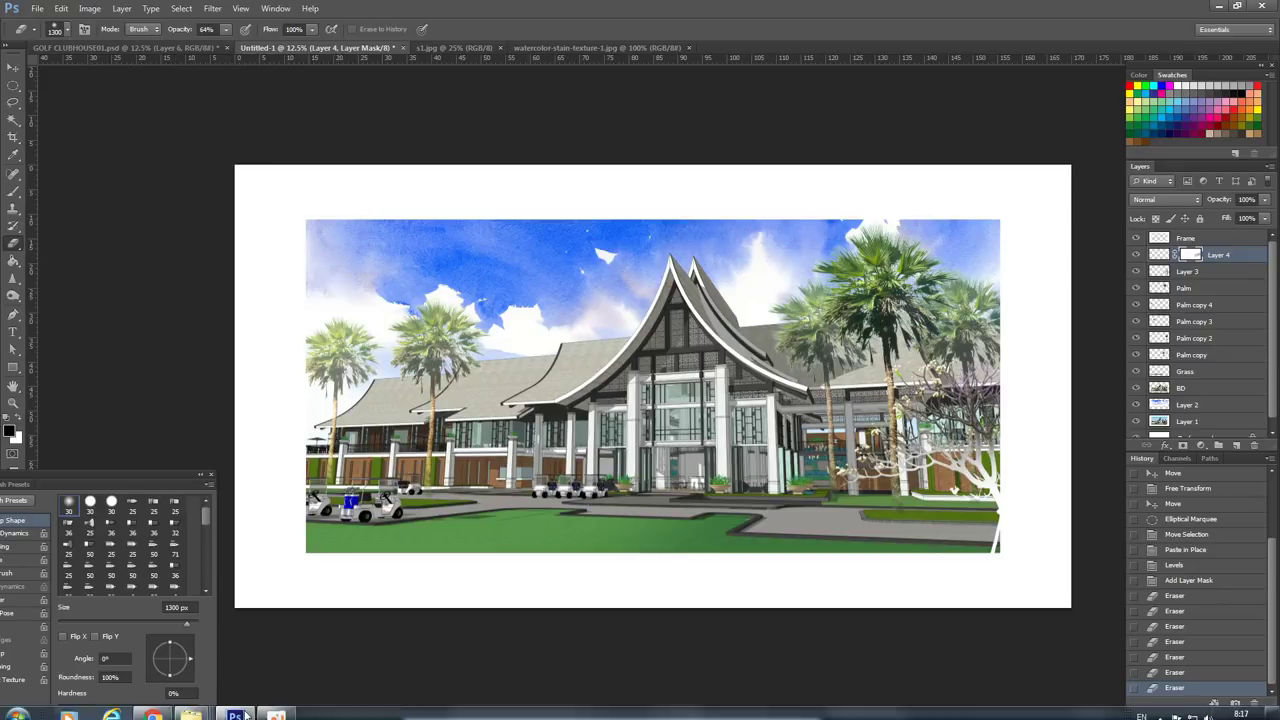
mouse_move(191, 707)
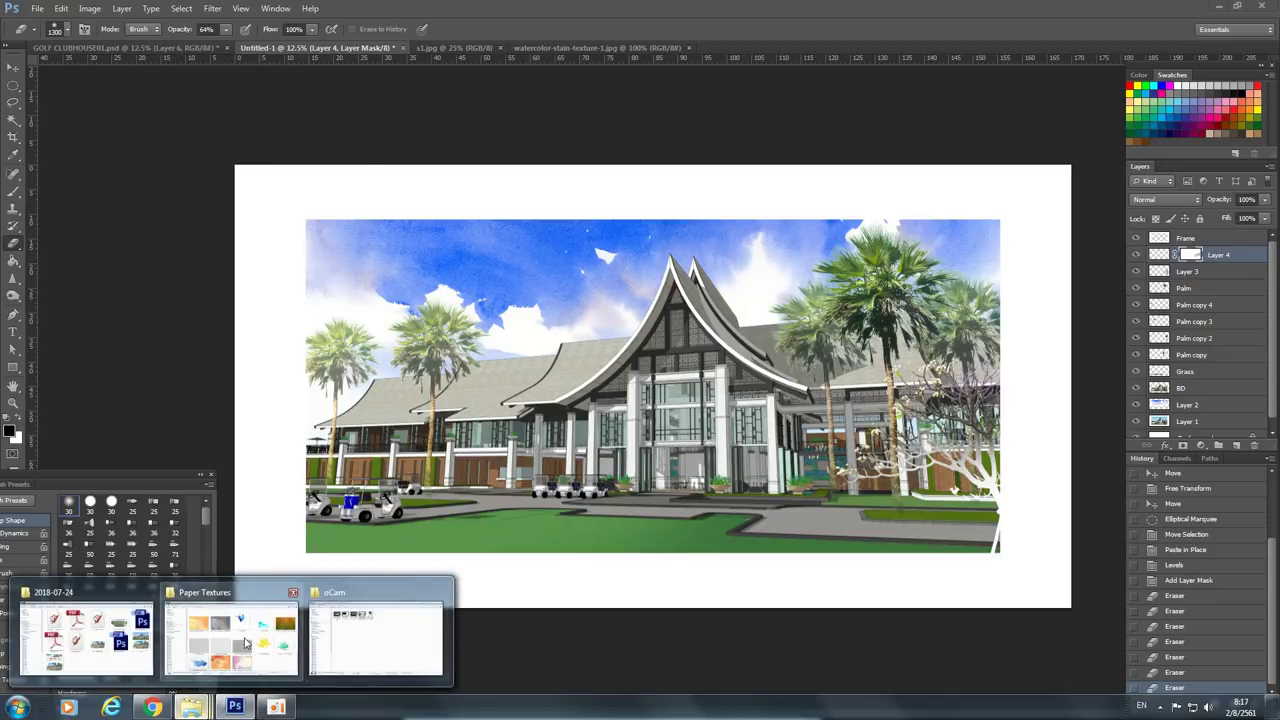
- In Explorer, go back into the Paper Textures folder and locate dry-brush-stroke-26.png
left_click(230, 635)
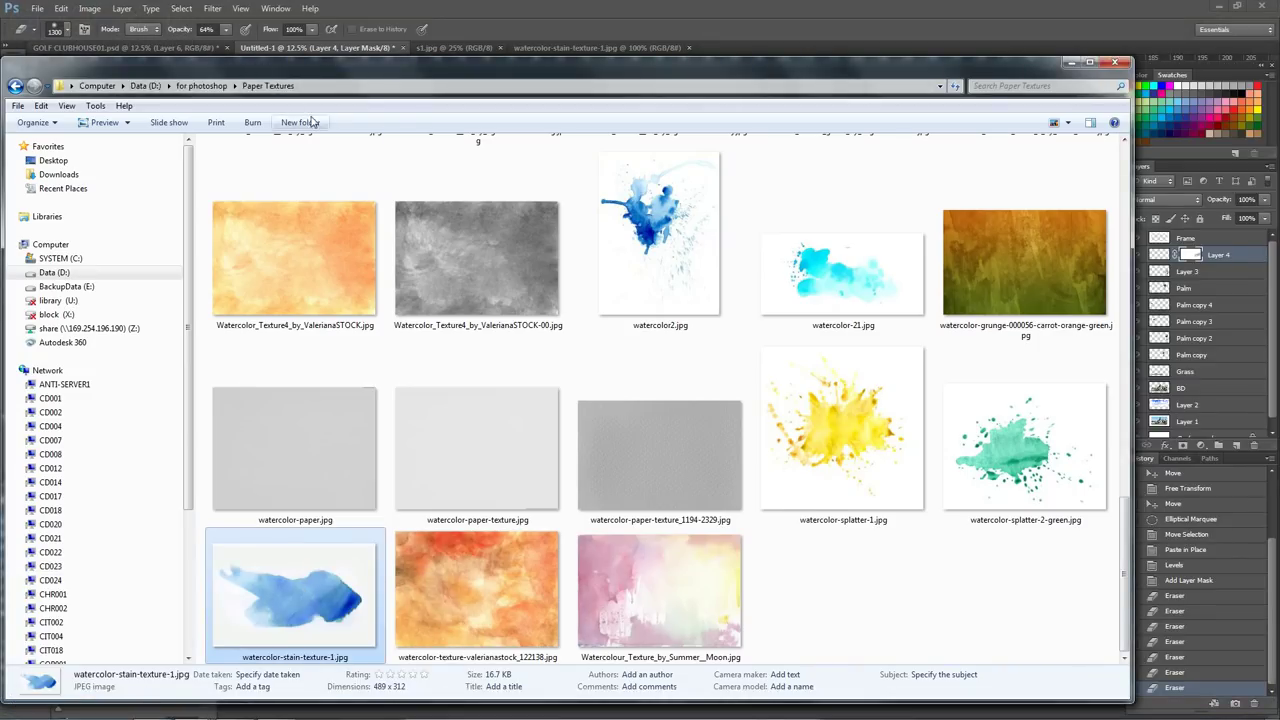
scroll(650, 380, "up", 10)
scroll(650, 380, "up", 3)
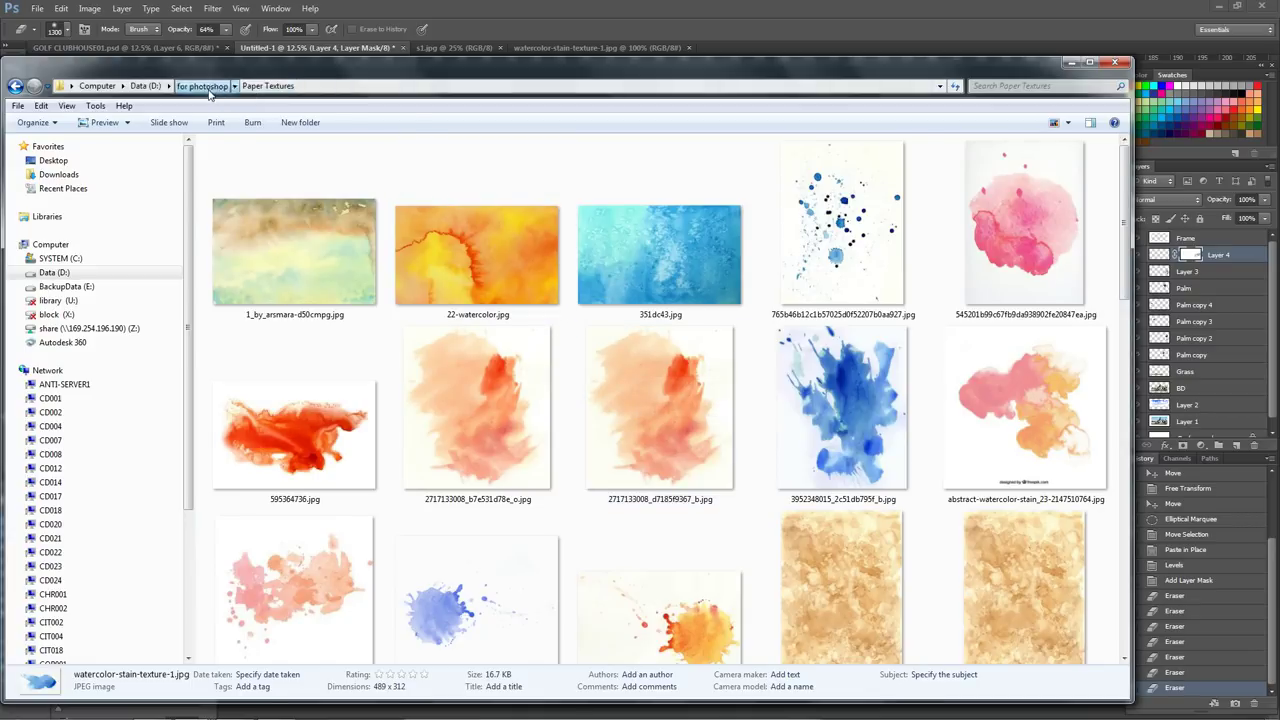
left_click(205, 86)
double_click(843, 220)
scroll(840, 480, "down", 10)
scroll(850, 482, "down", 5)
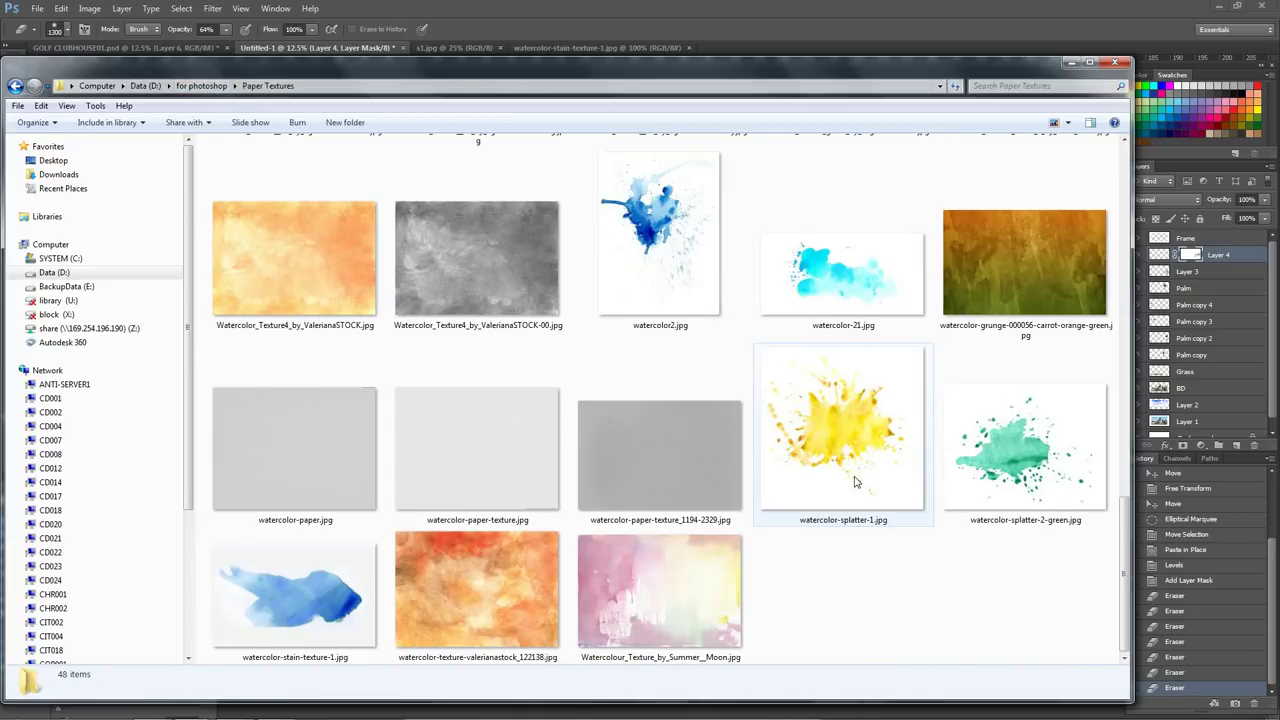
scroll(855, 482, "up", 5)
- Open dry-brush-stroke-26.png with Adobe Photoshop CS6
right_click(698, 582)
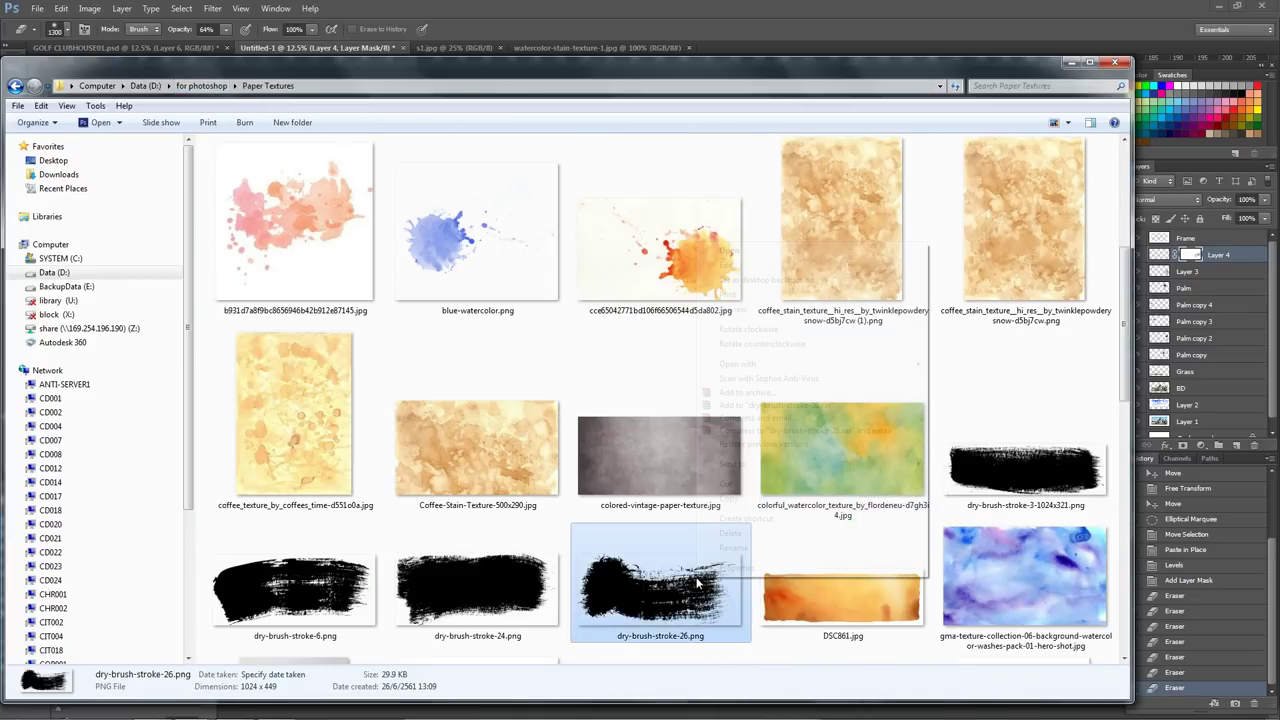
left_click(975, 364)
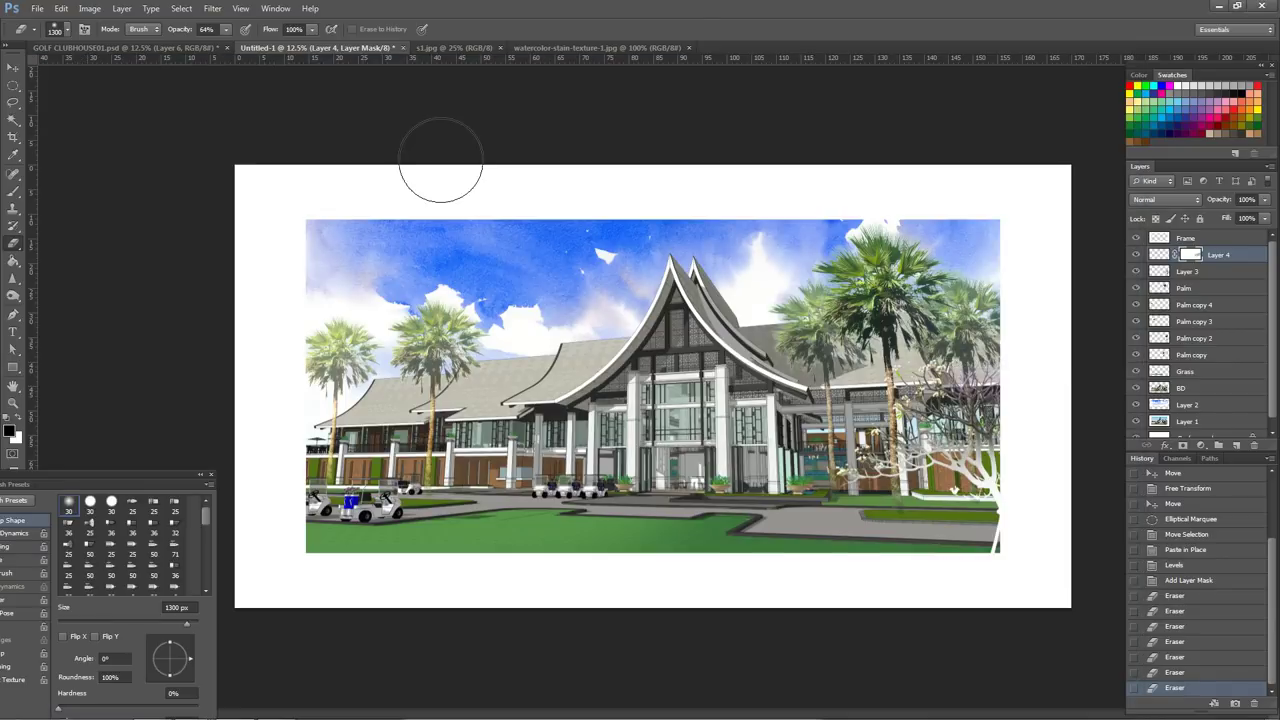
left_click(181, 8)
- Select the whole brush stroke, then close it and the s1.jpg clouds image
left_click(198, 22)
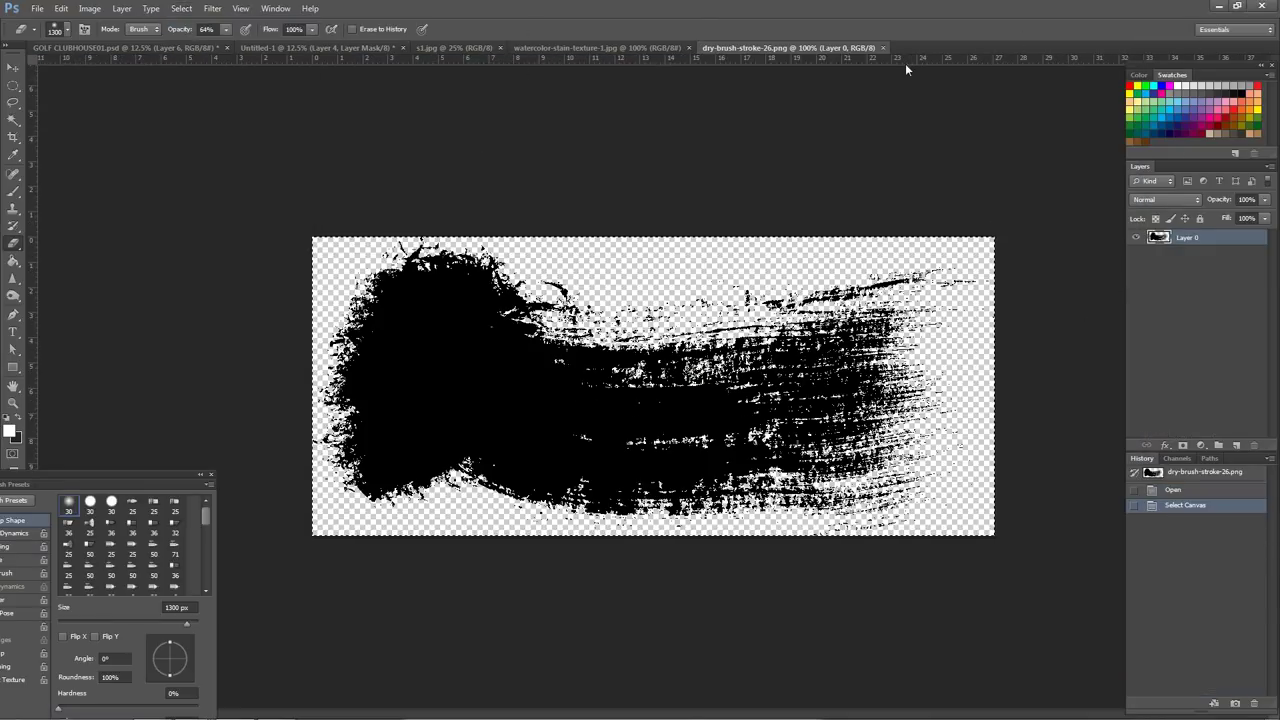
left_click(878, 47)
left_click(629, 47)
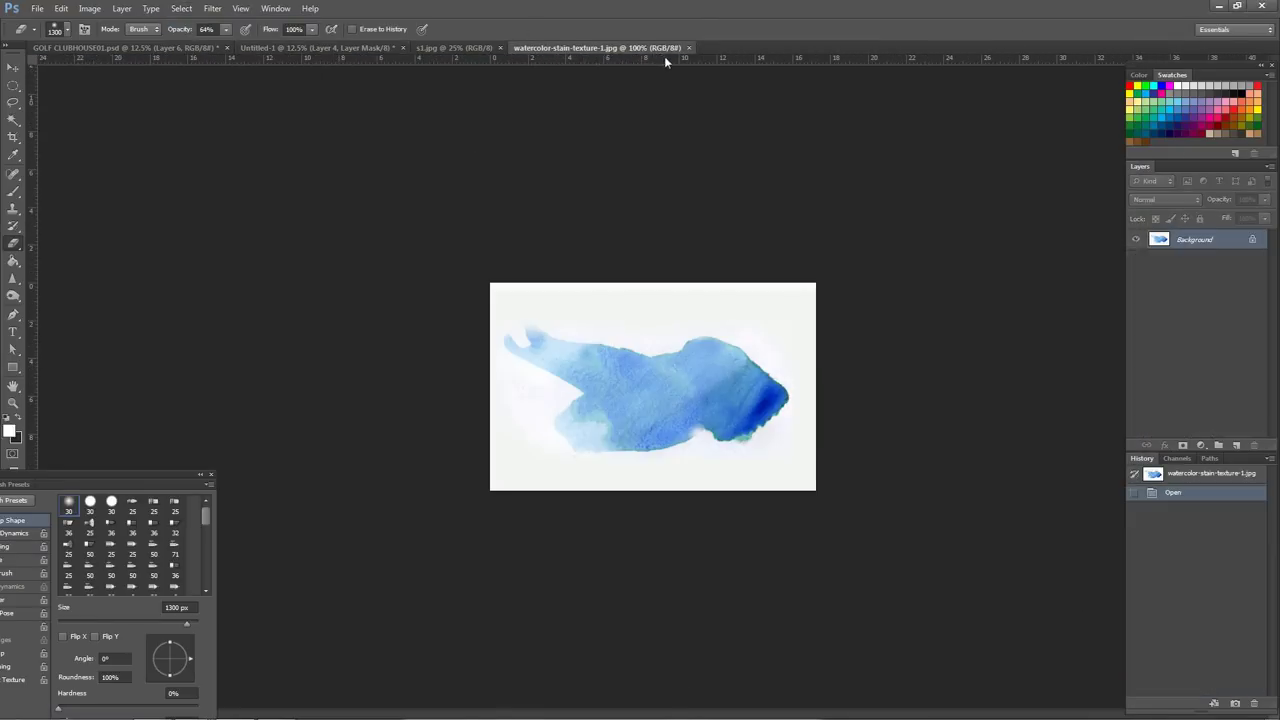
left_click(464, 48)
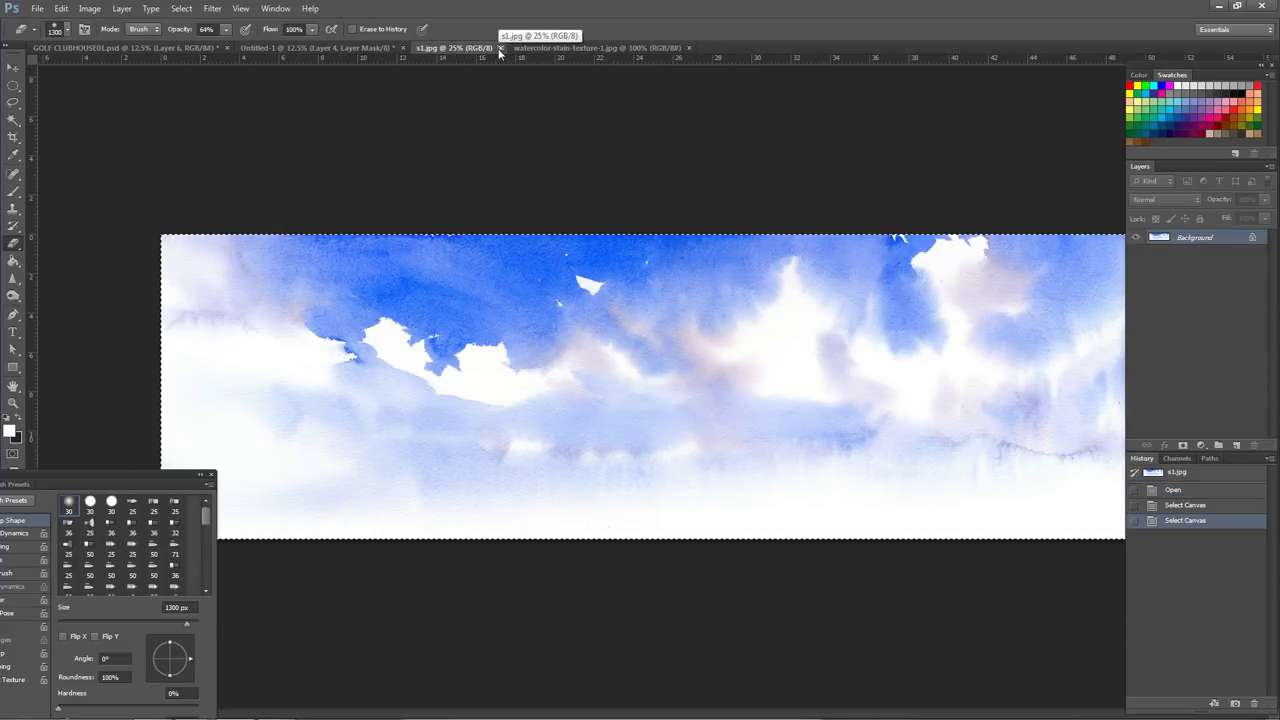
left_click(499, 48)
left_click(374, 47)
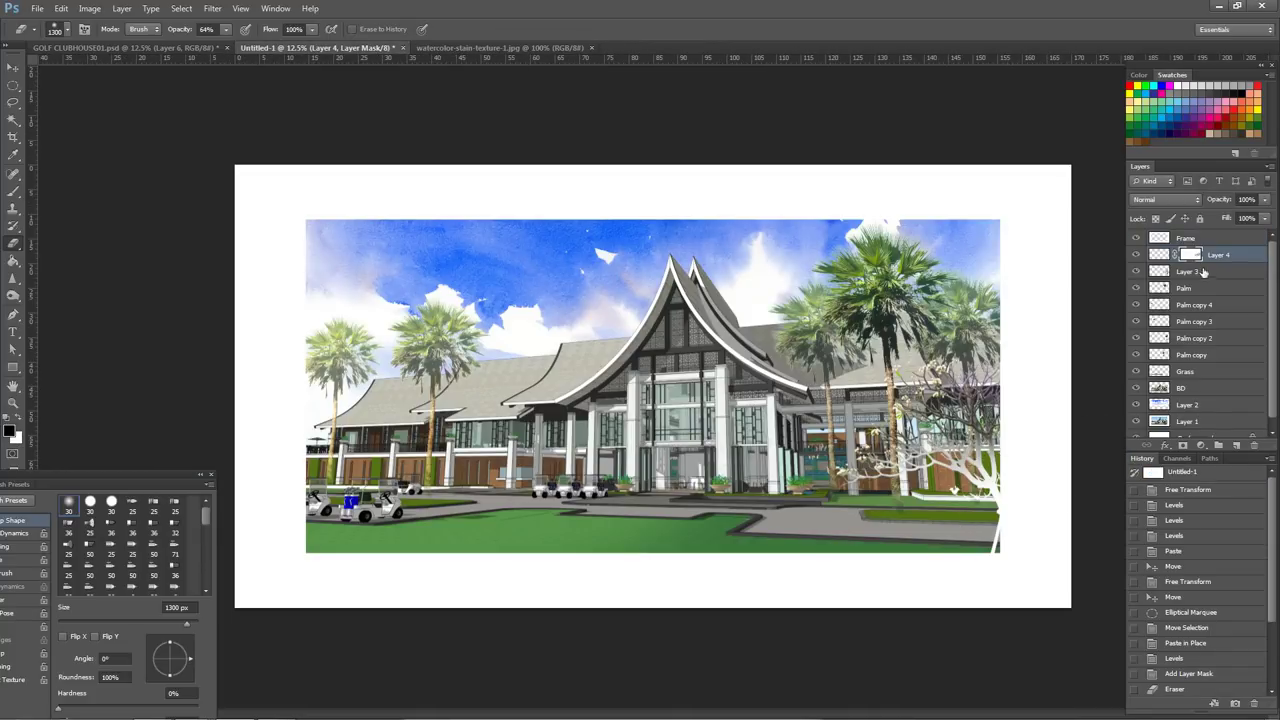
- Paste the stroke into the rendering, rotating and enlarging it toward the lower-right grass
key("ctrl+v")
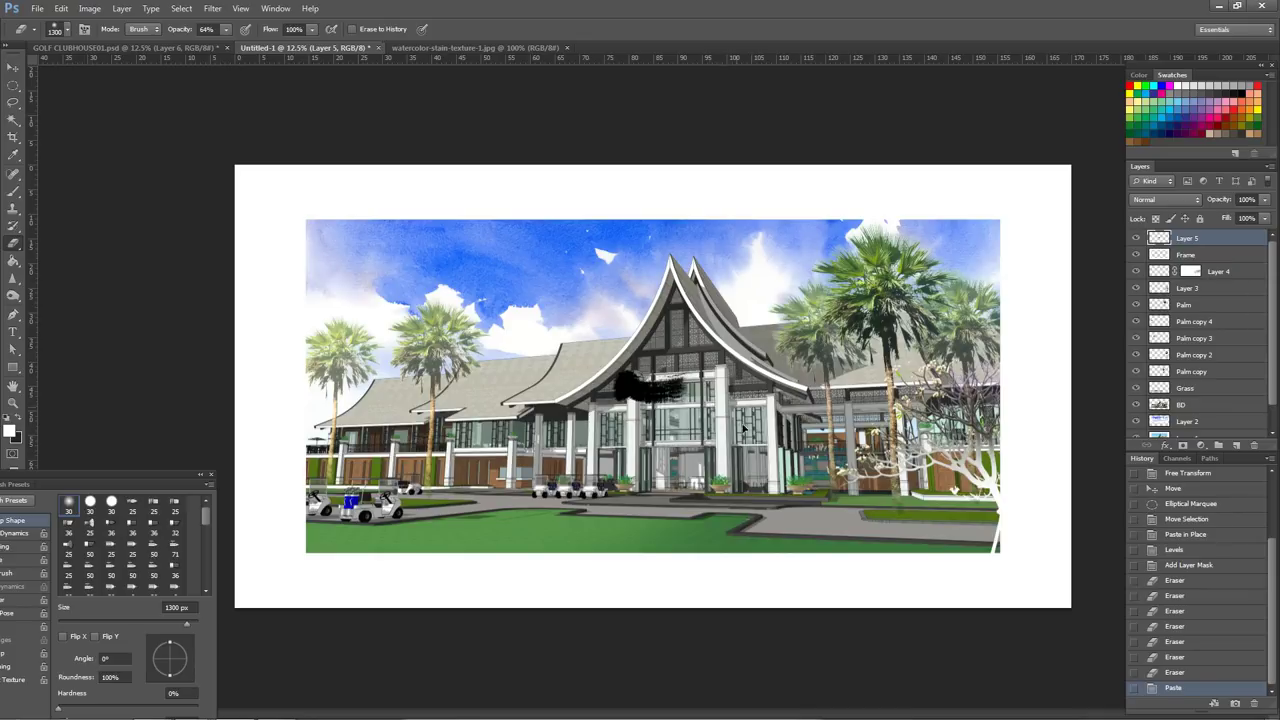
left_click_drag(740, 410, 850, 520)
key("ctrl+t")
mouse_move(805, 572)
left_mouse_down()
mouse_move(620, 462)
mouse_move(612, 472)
left_mouse_up()
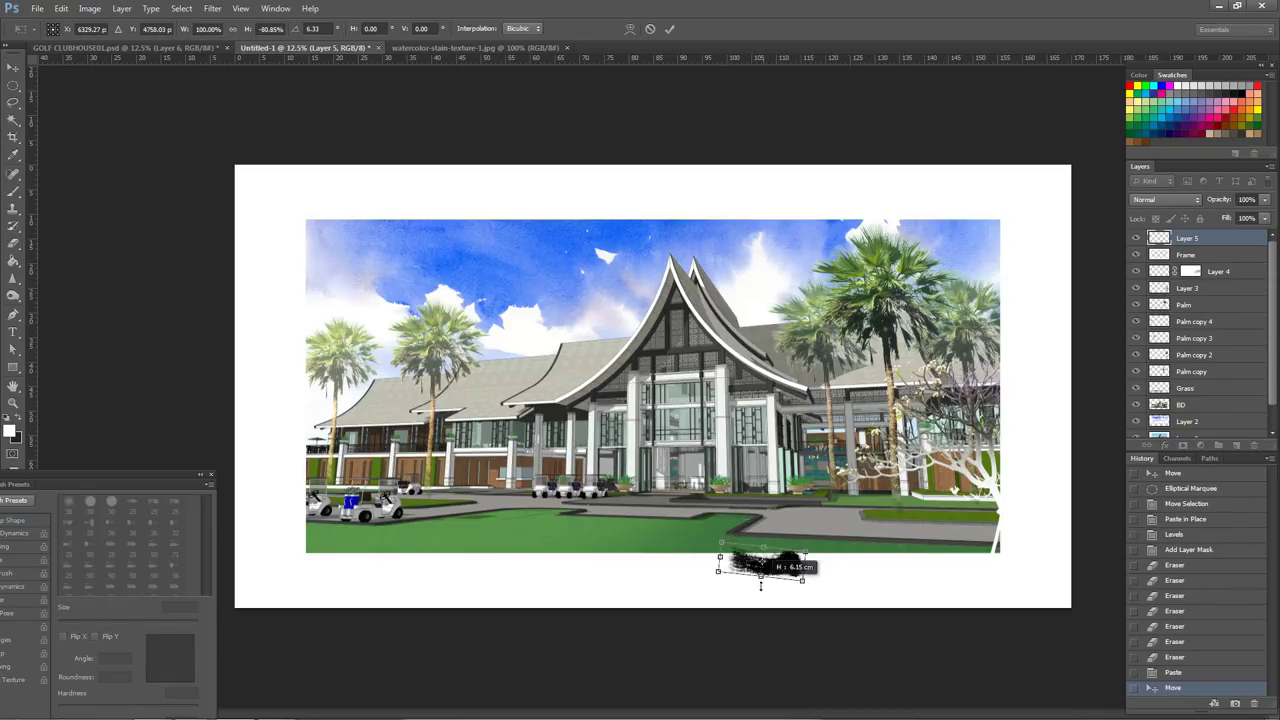
left_click_drag(775, 522, 980, 545)
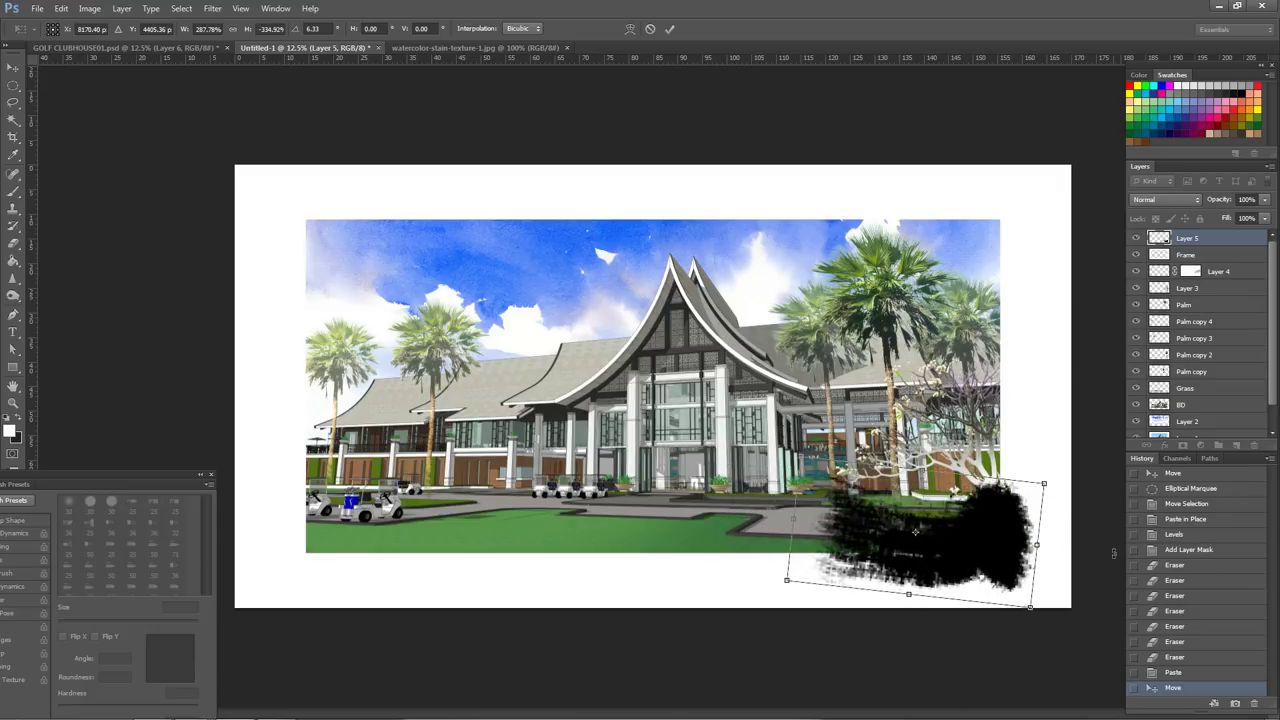
left_click_drag(1040, 470, 1110, 440)
key("Return")
- Invert the smear to white and stretch it wider along the lower-right edge
key("e")
key("ctrl+i")
left_click_drag(964, 500, 1006, 500)
key("ctrl+t")
left_click_drag(820, 548, 706, 548)
mouse_move(940, 505)
left_mouse_down()
mouse_move(1002, 507)
mouse_move(1012, 482)
left_mouse_up()
key("Return")
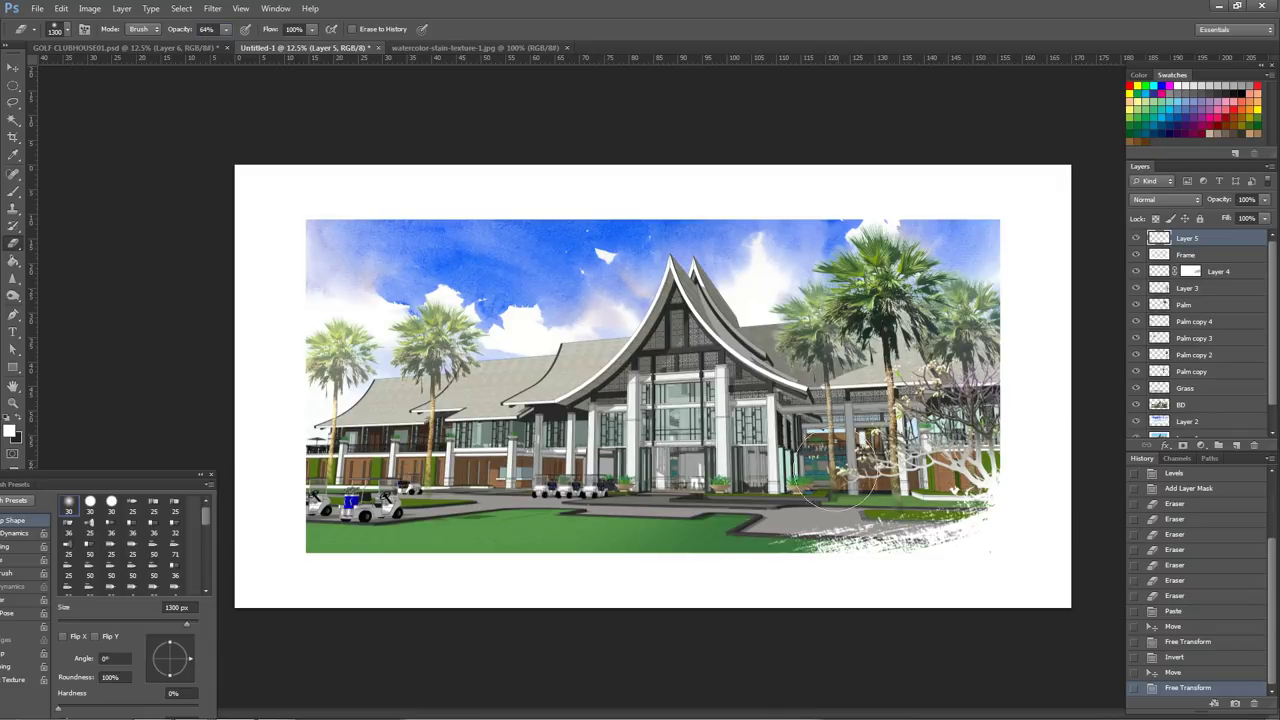
key("z")
left_click(628, 410)
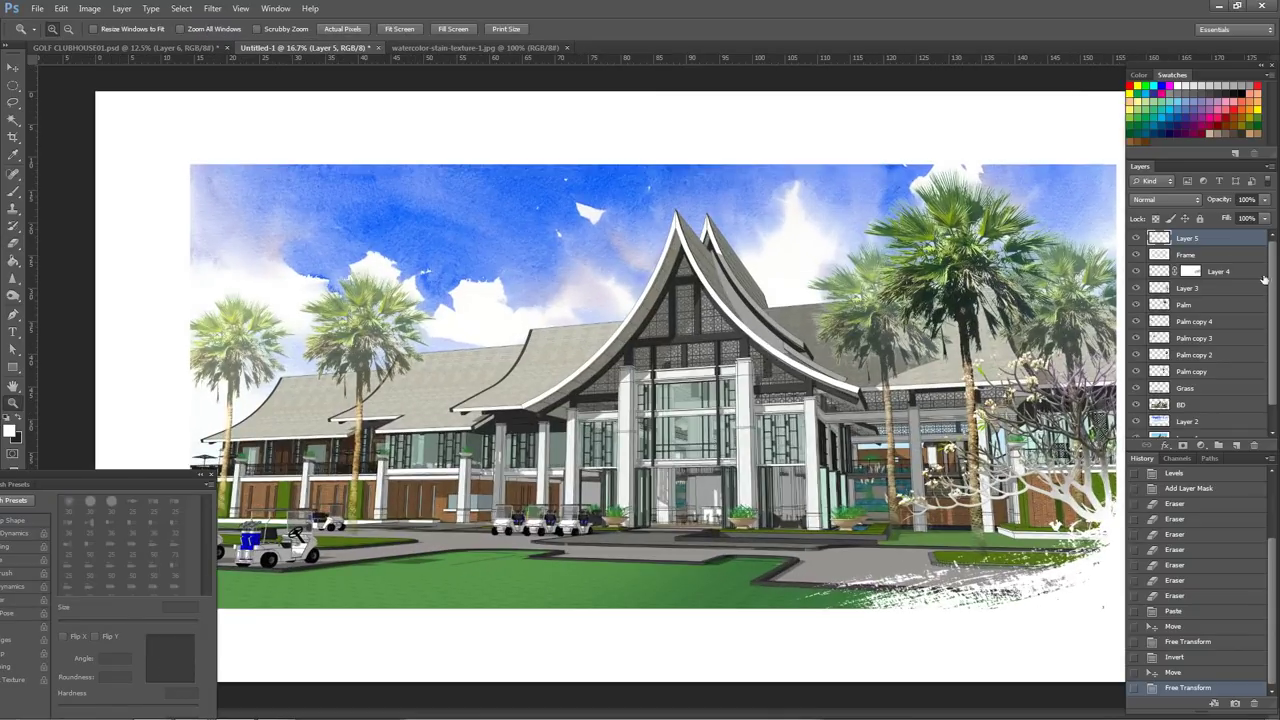
- Add a new layer named LL above Layer 4 with Overlay blending
left_click(1218, 260)
left_click(1228, 274)
left_click(1237, 447)
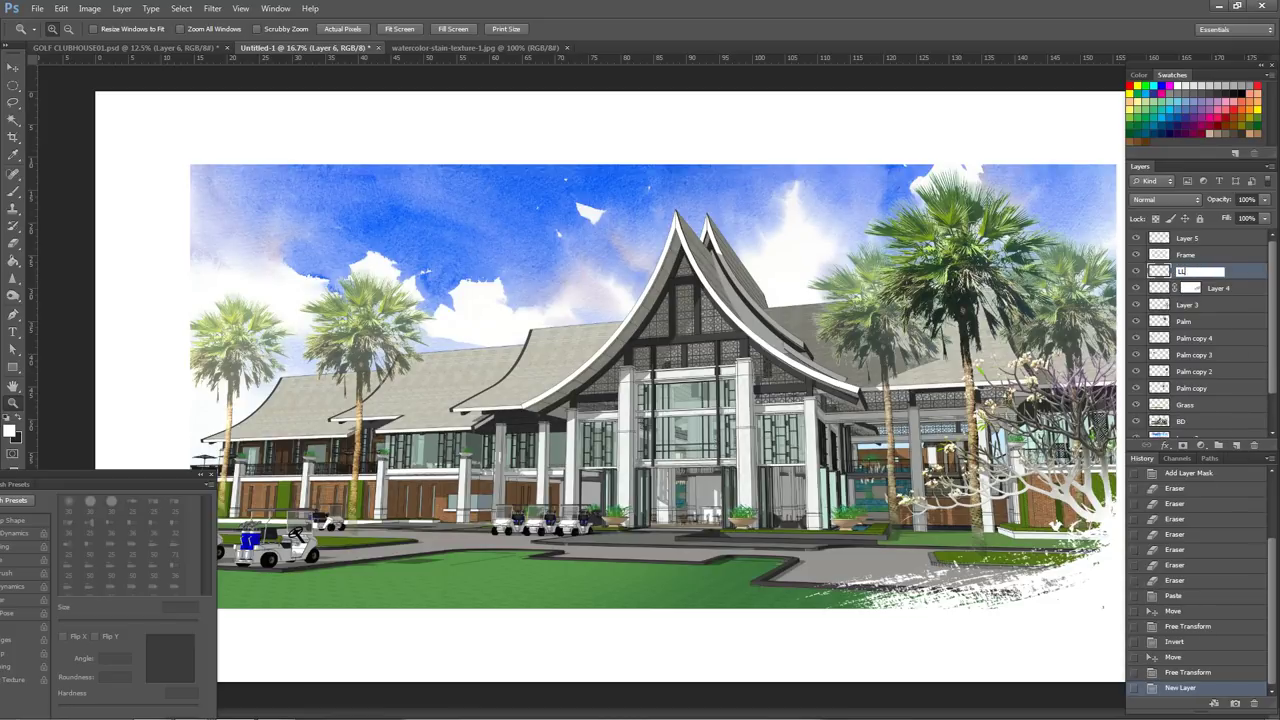
type("L")
key("Return")
left_click(1165, 199)
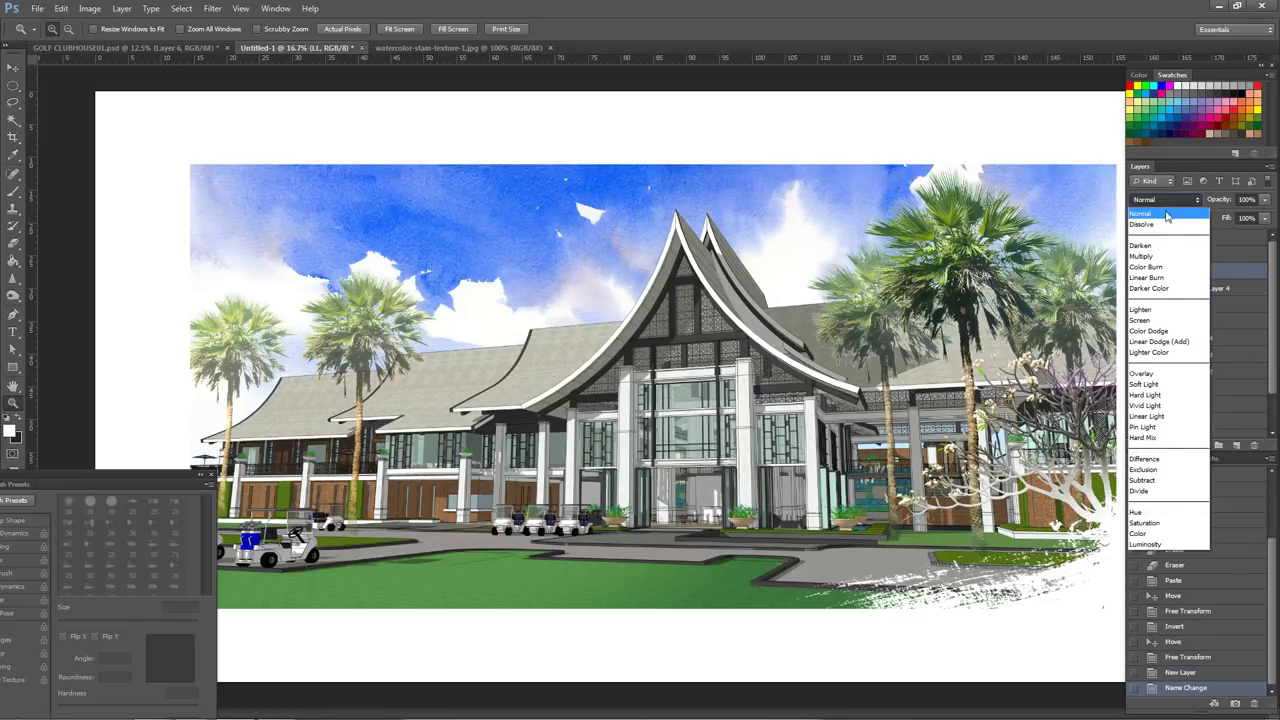
left_click(1170, 377)
- Draw a feathered ellipse over the central roof and glass, and pick peach #f8cda7
left_click(13, 87)
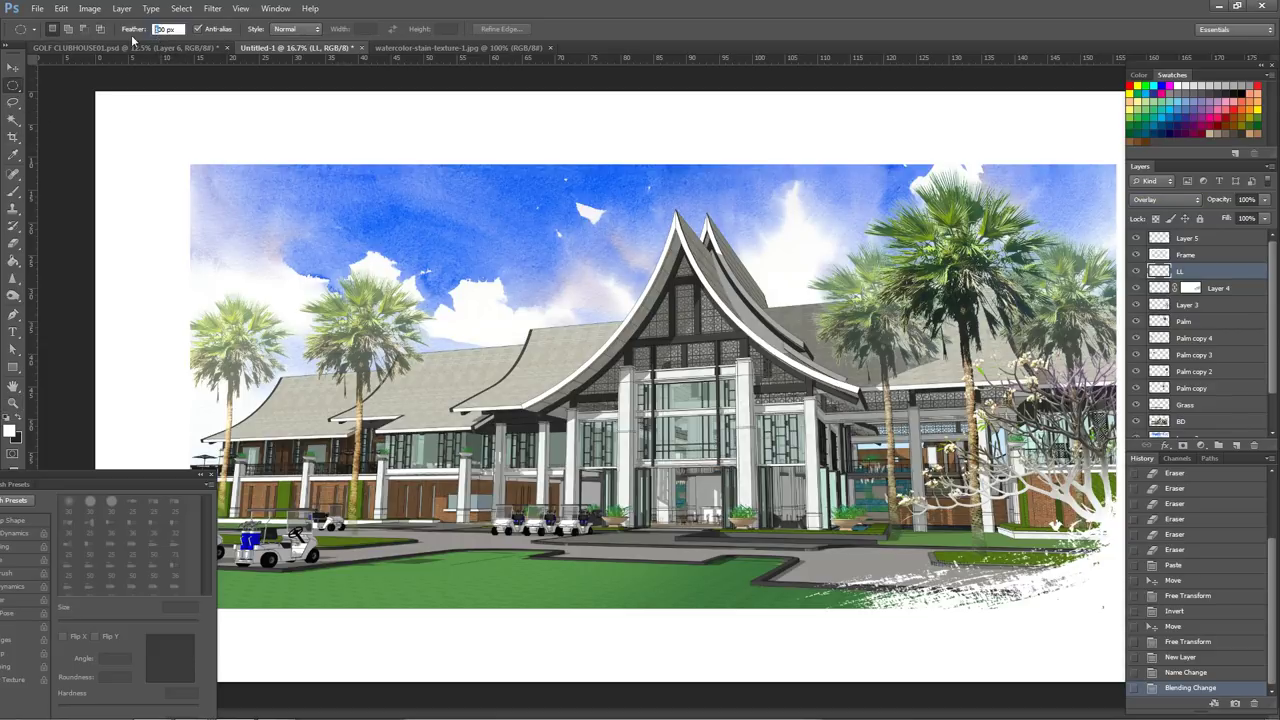
left_click_drag(494, 337, 686, 440)
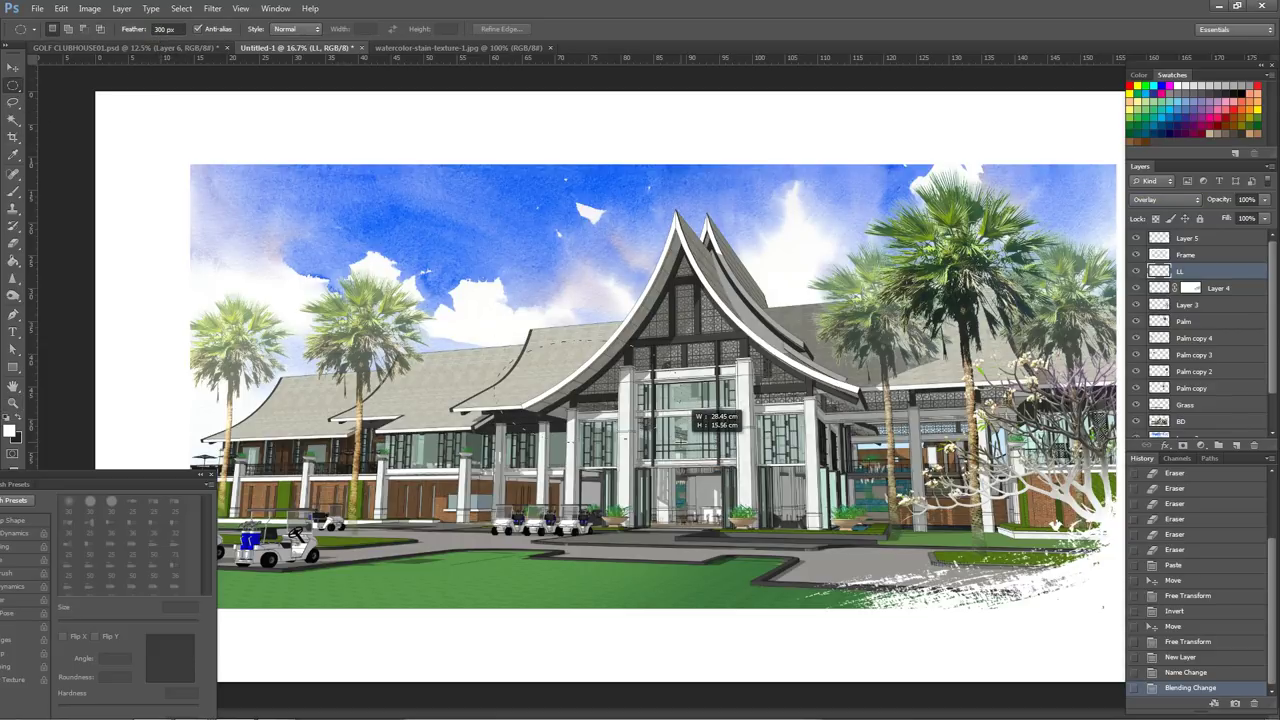
left_click(11, 428)
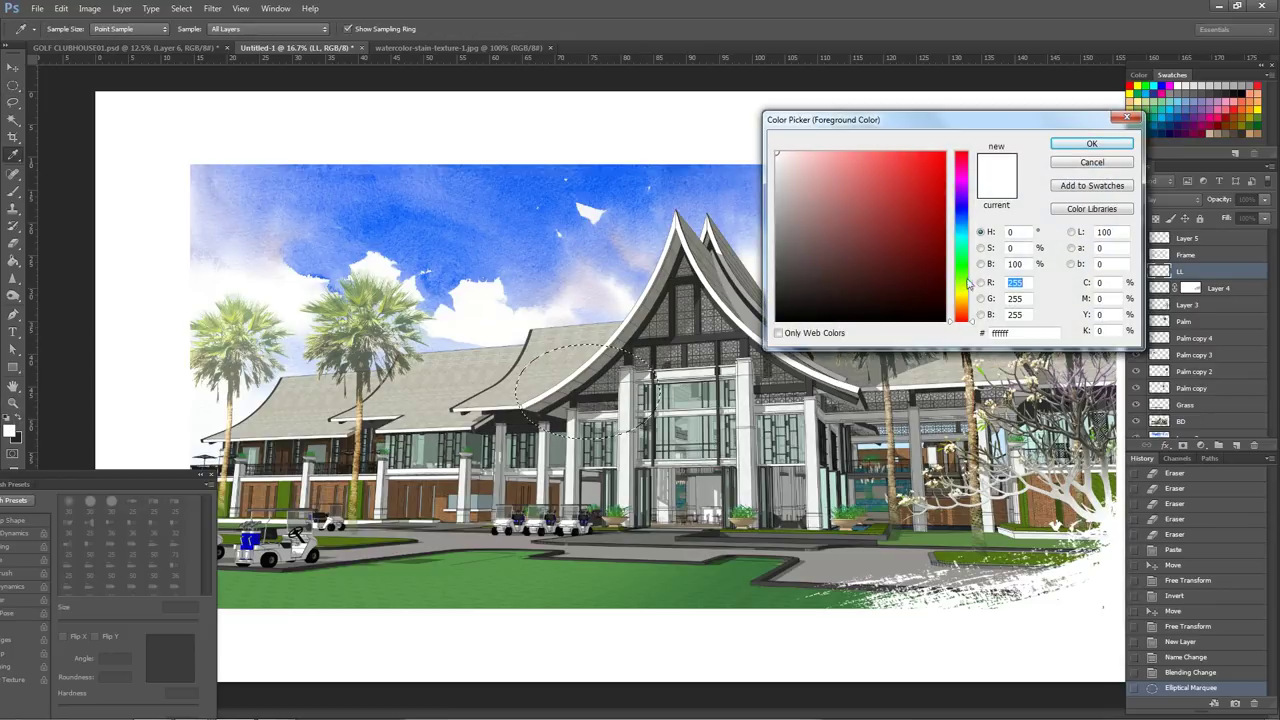
left_click(964, 305)
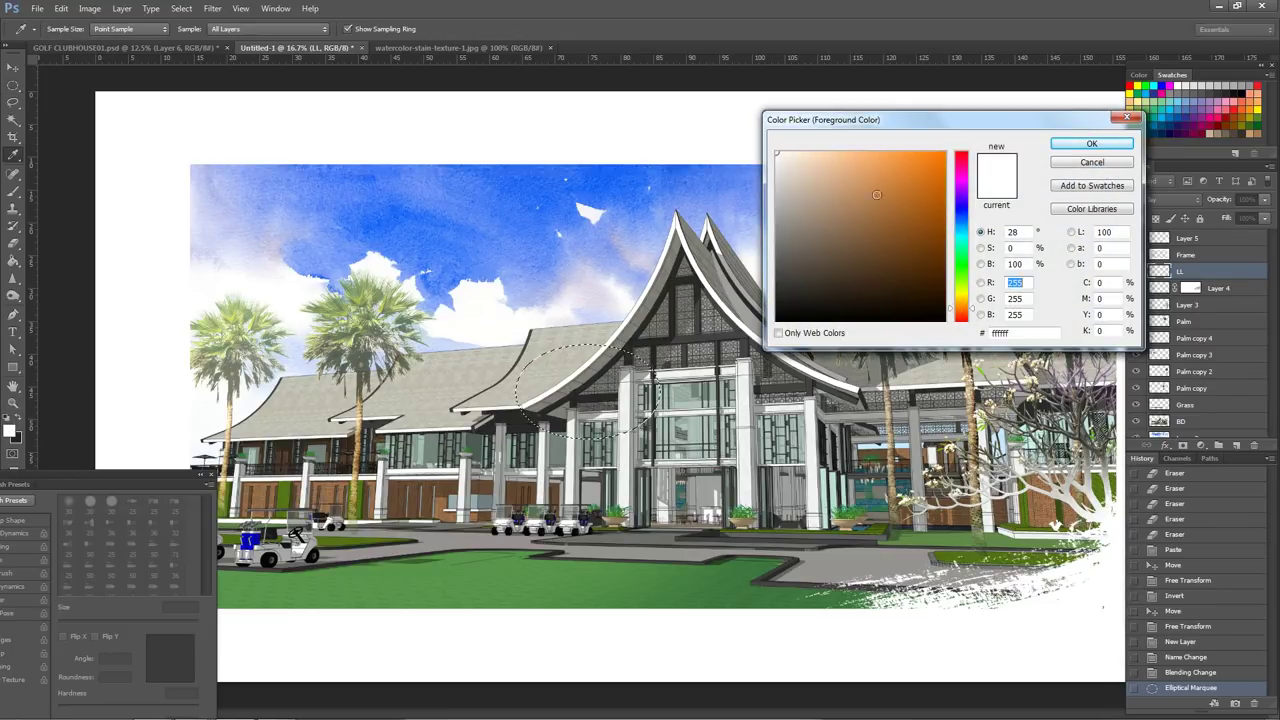
left_click(830, 156)
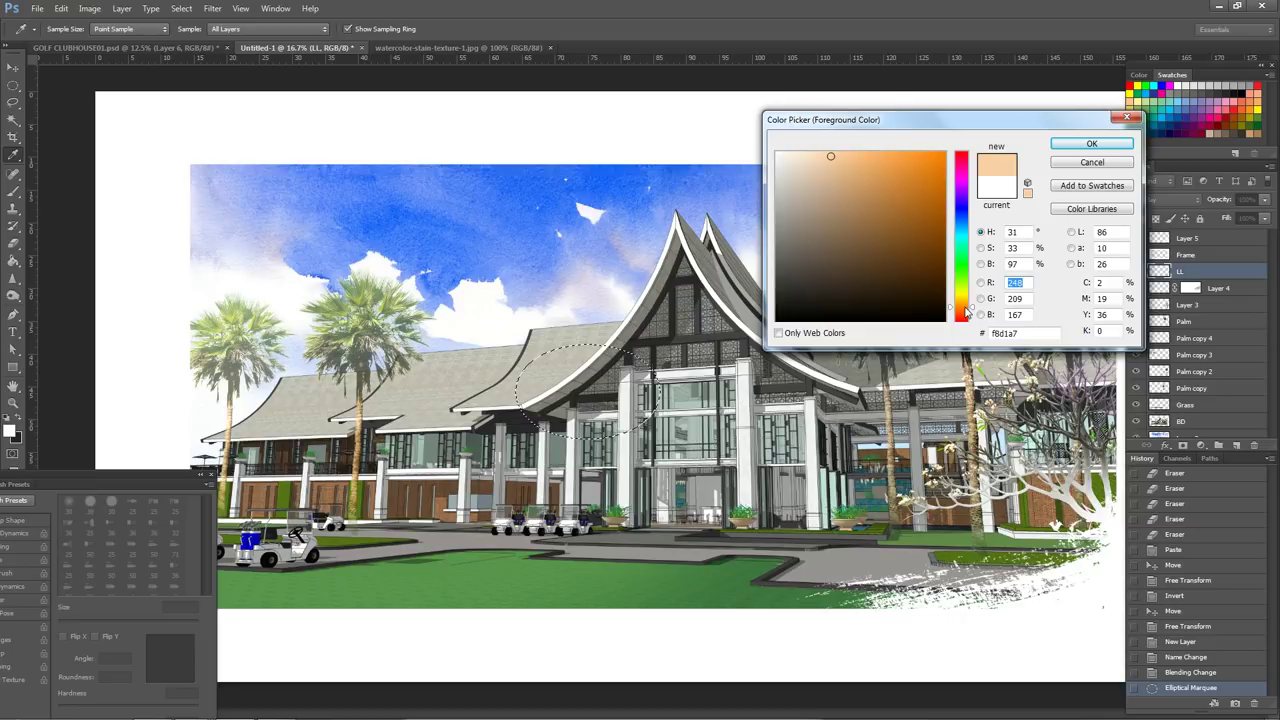
left_click(1090, 143)
- Paint-bucket fill the ellipse with peach, deselect, and shift the glow over the glass
key("g")
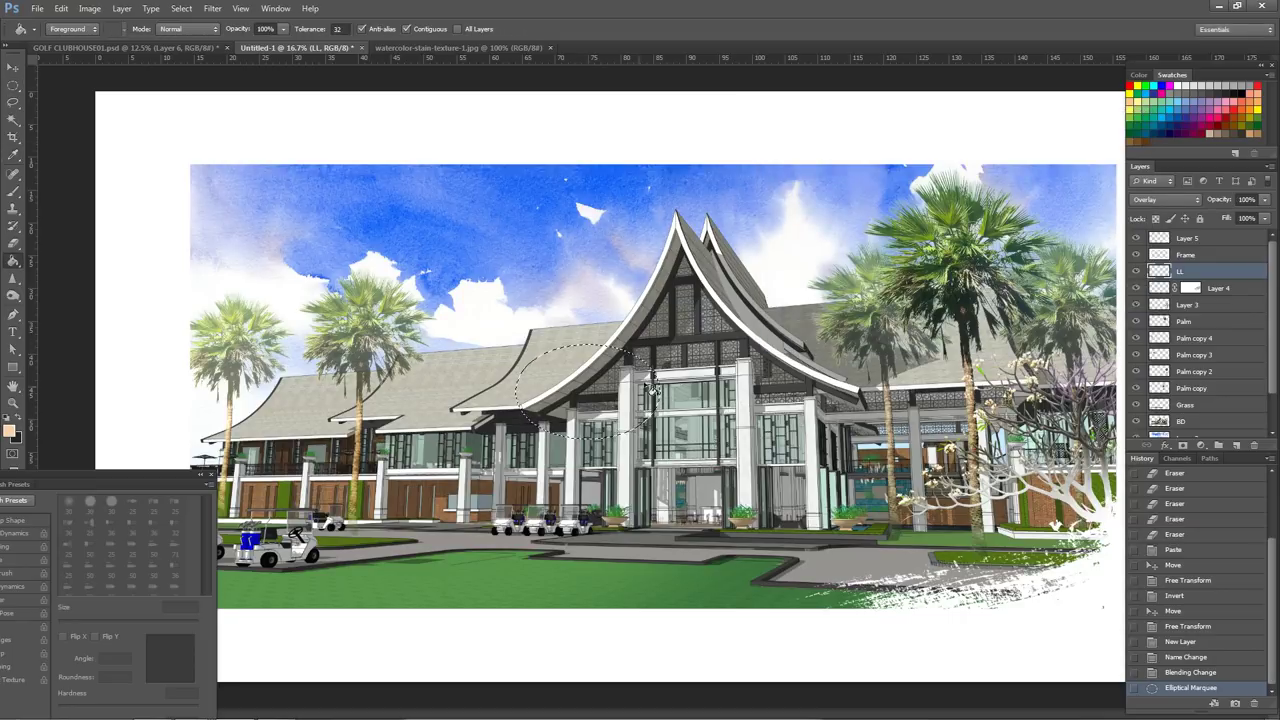
left_click(600, 400)
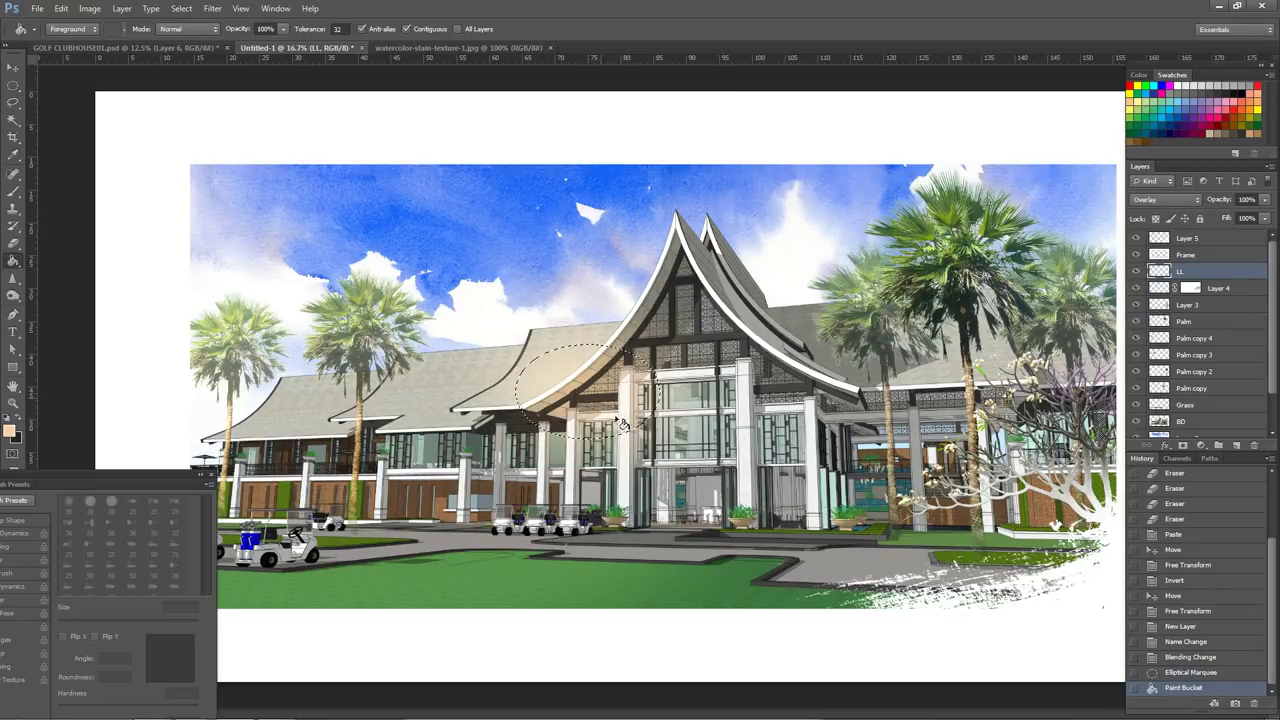
left_click(623, 424)
left_click(1205, 672)
left_click(181, 8)
left_click(195, 35)
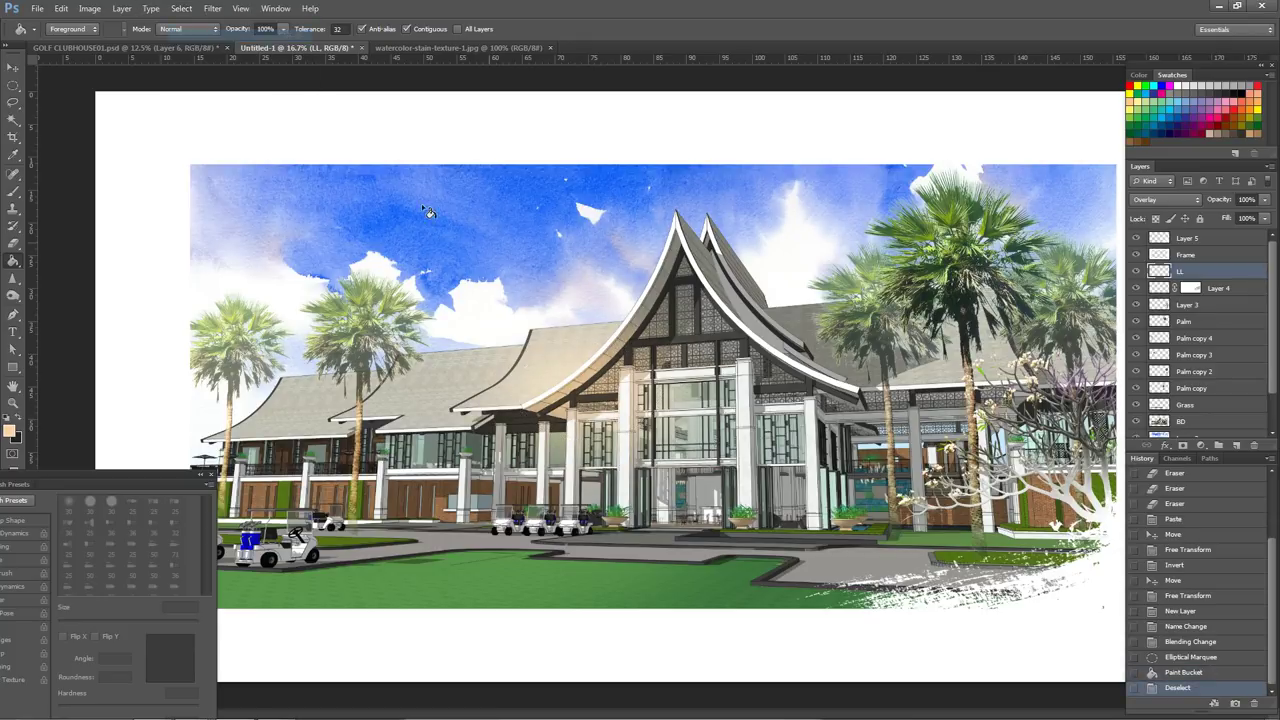
mouse_move(633, 425)
left_mouse_down()
mouse_move(506, 503)
mouse_move(580, 516)
mouse_move(940, 497)
left_mouse_up()
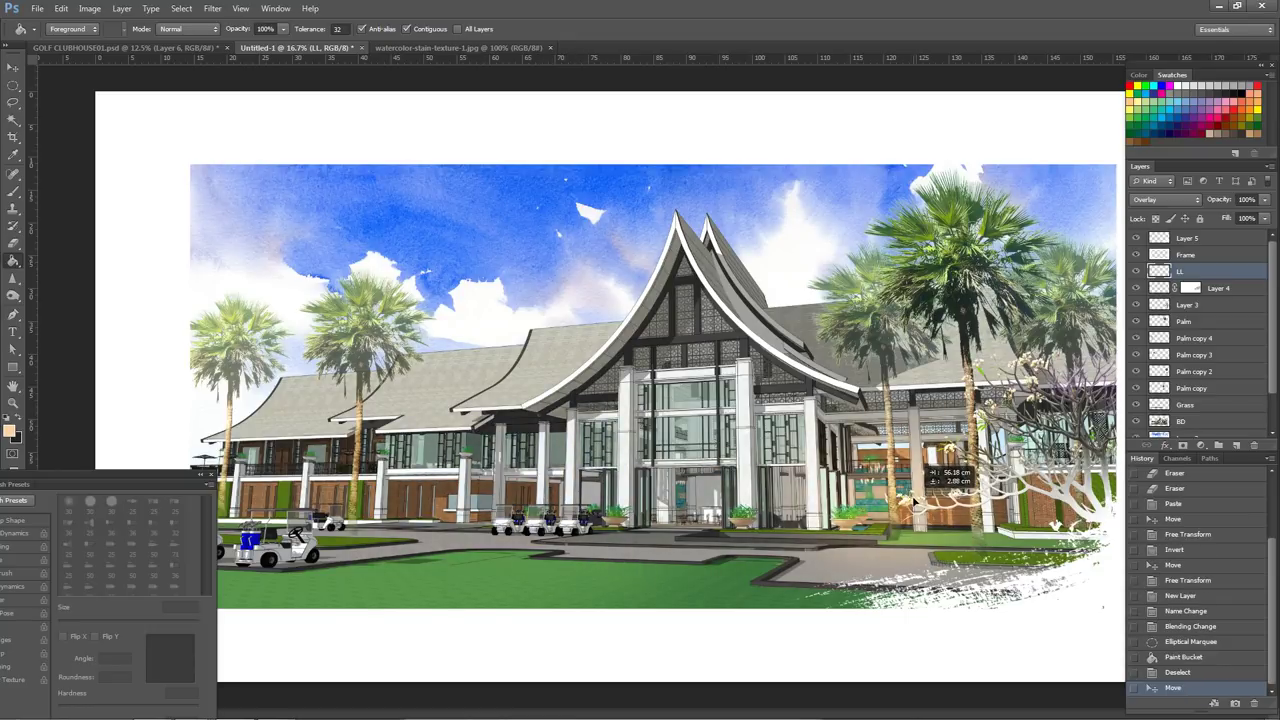
left_click_drag(940, 497, 945, 495)
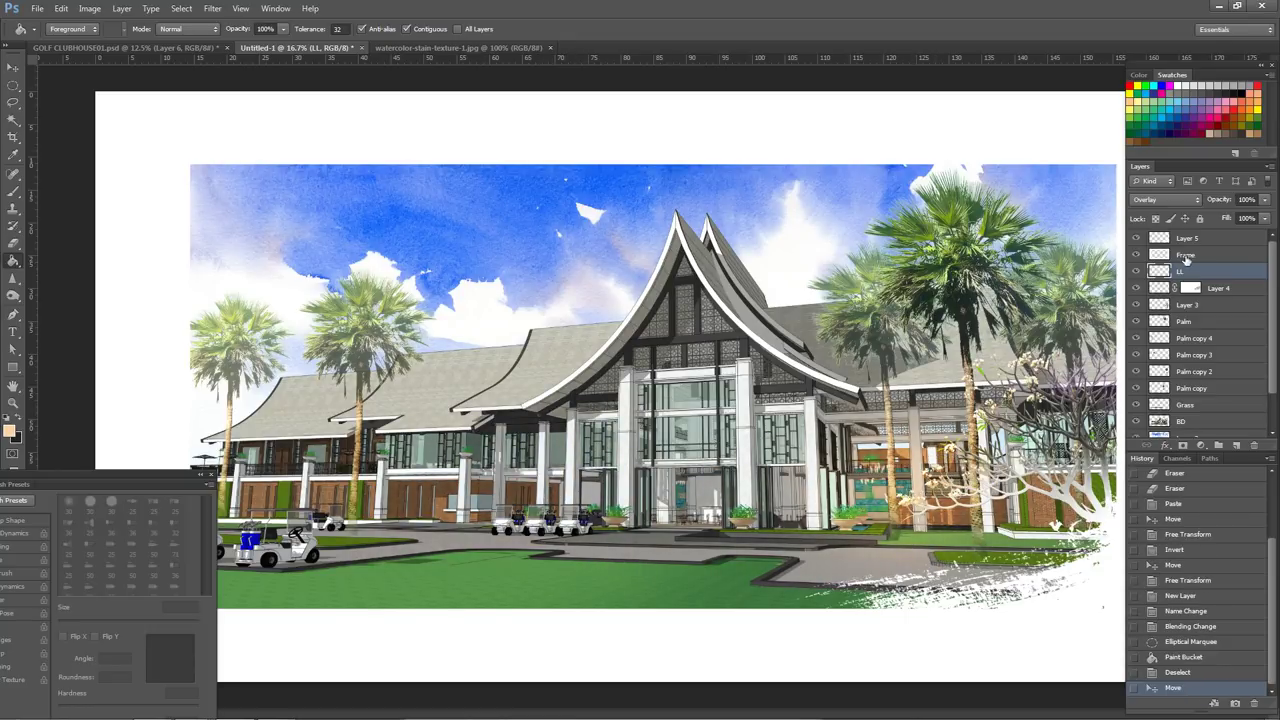
- Duplicate the LL glow and reposition a rectangular cut-out piece on the lower facade
left_click_drag(780, 448, 700, 450)
key("z")
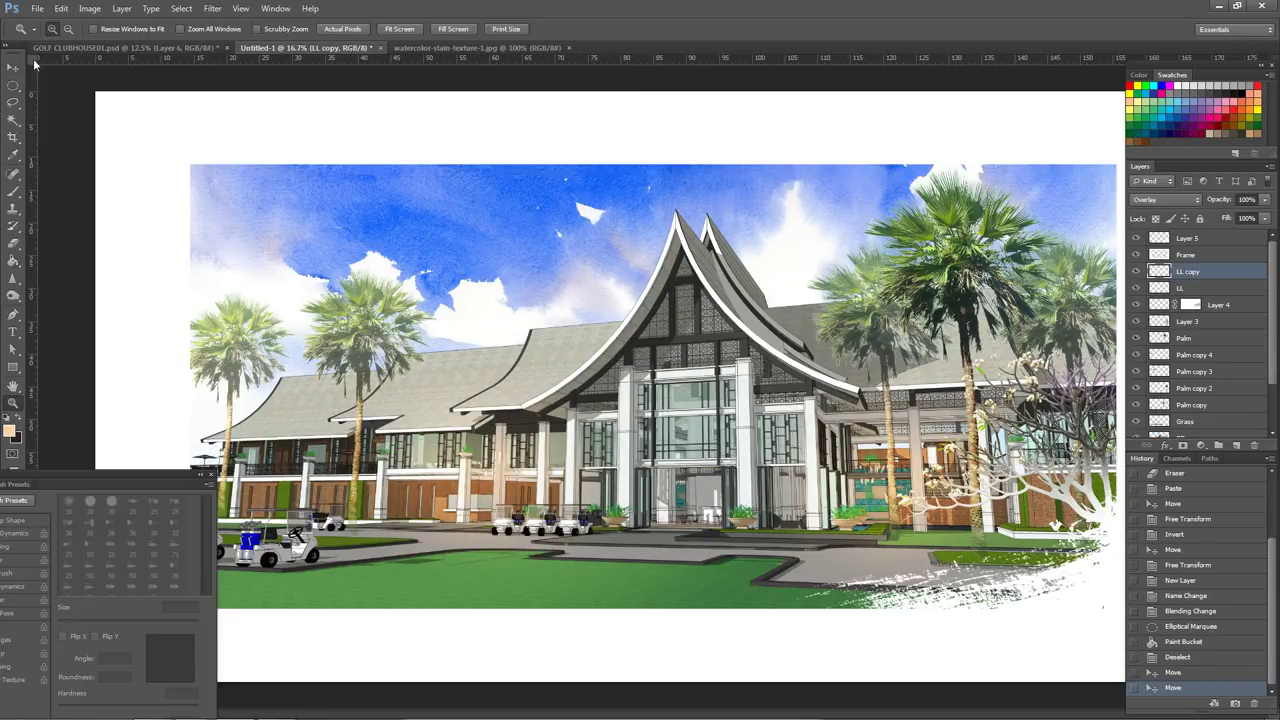
right_click(21, 92)
left_click(60, 88)
mouse_move(244, 276)
left_mouse_down()
mouse_move(641, 488)
mouse_move(556, 505)
left_mouse_up()
key("z")
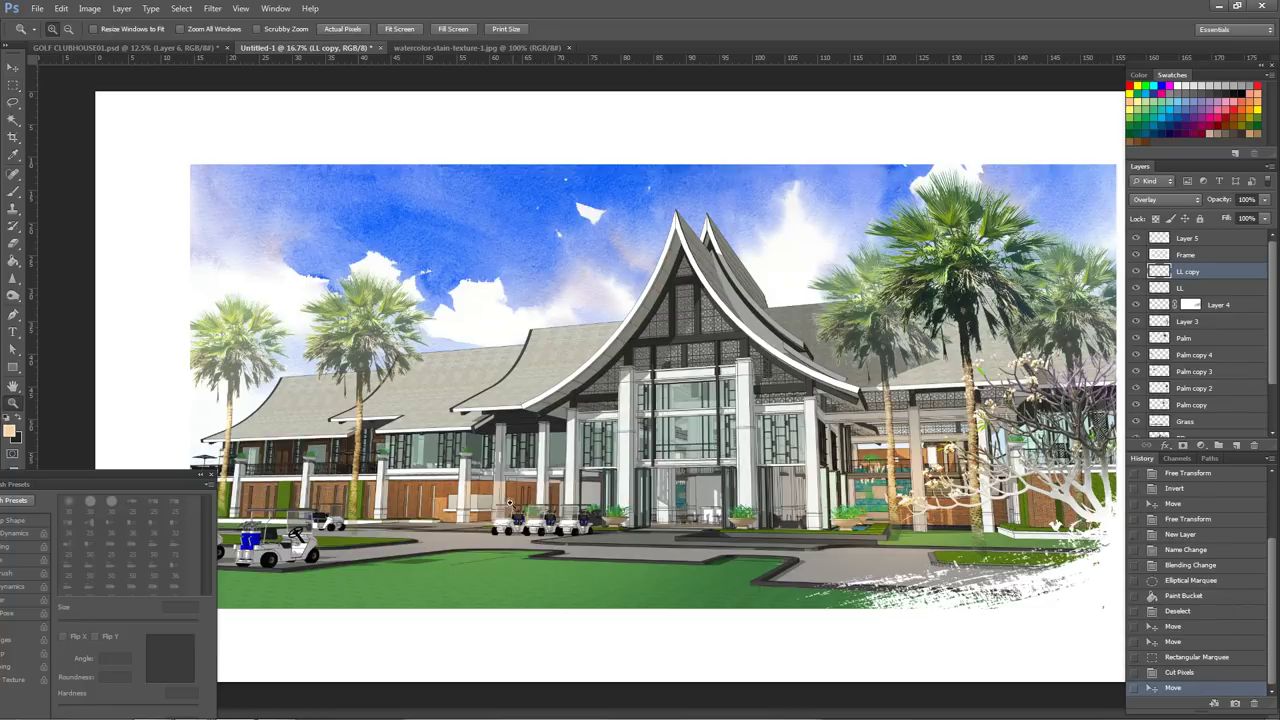
left_click(560, 512)
left_click(560, 517)
left_click_drag(658, 410, 676, 432)
- Tilt the glow slightly, then duplicate it as LL copy 2 shrunk to about 60%
key("ctrl+t")
left_click_drag(928, 399, 901, 397)
key("Return")
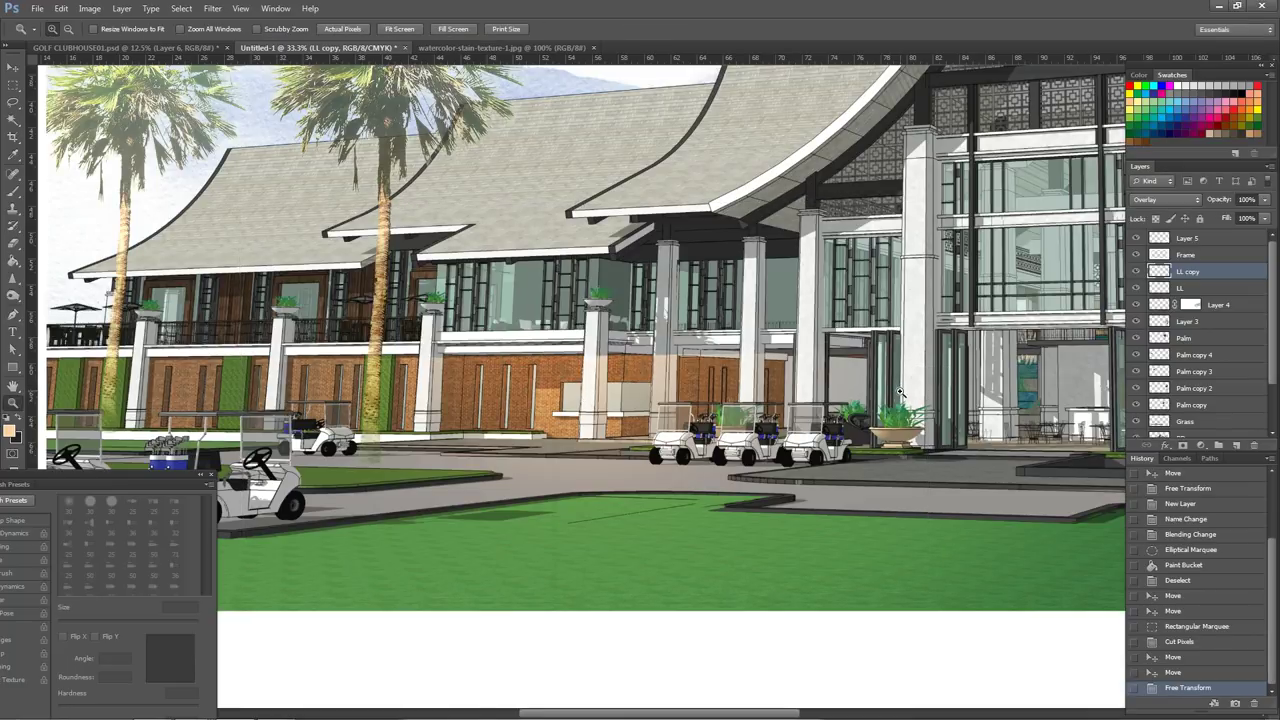
left_click_drag(738, 470, 716, 466)
key("ctrl+t")
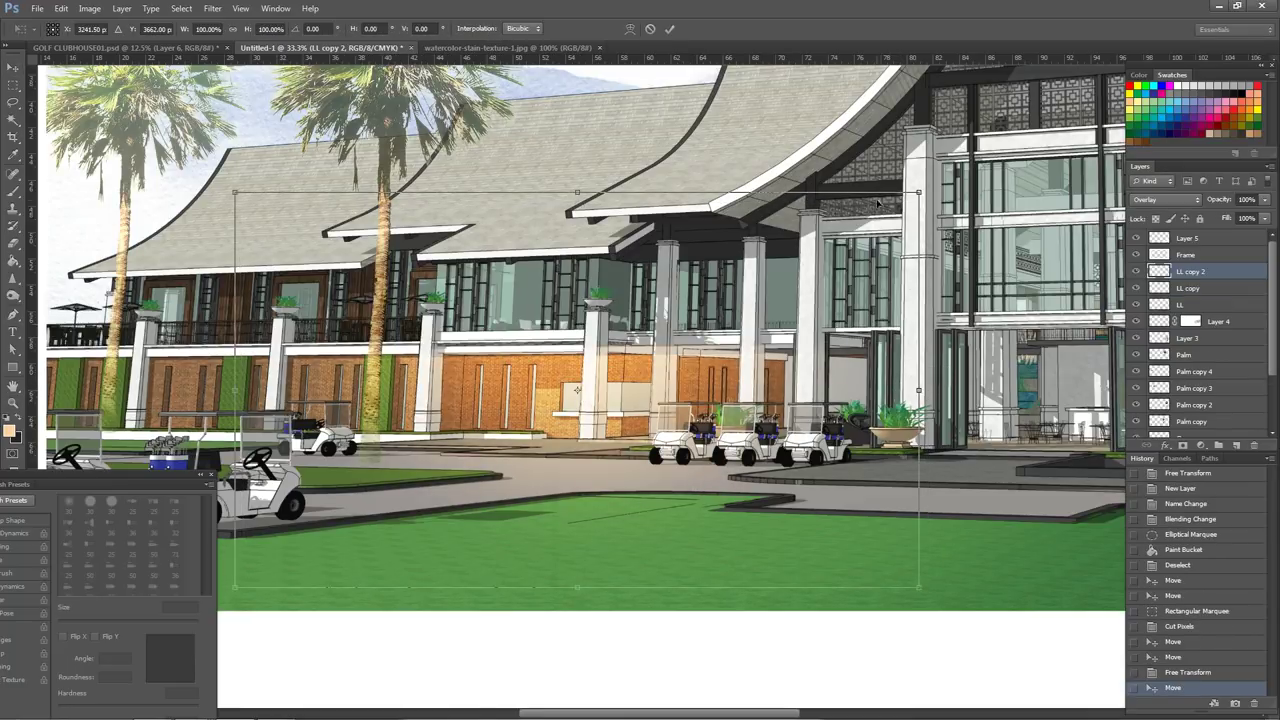
mouse_move(918, 190)
left_mouse_down()
mouse_move(650, 337)
mouse_move(668, 336)
left_mouse_up()
key("Return")
key("z")
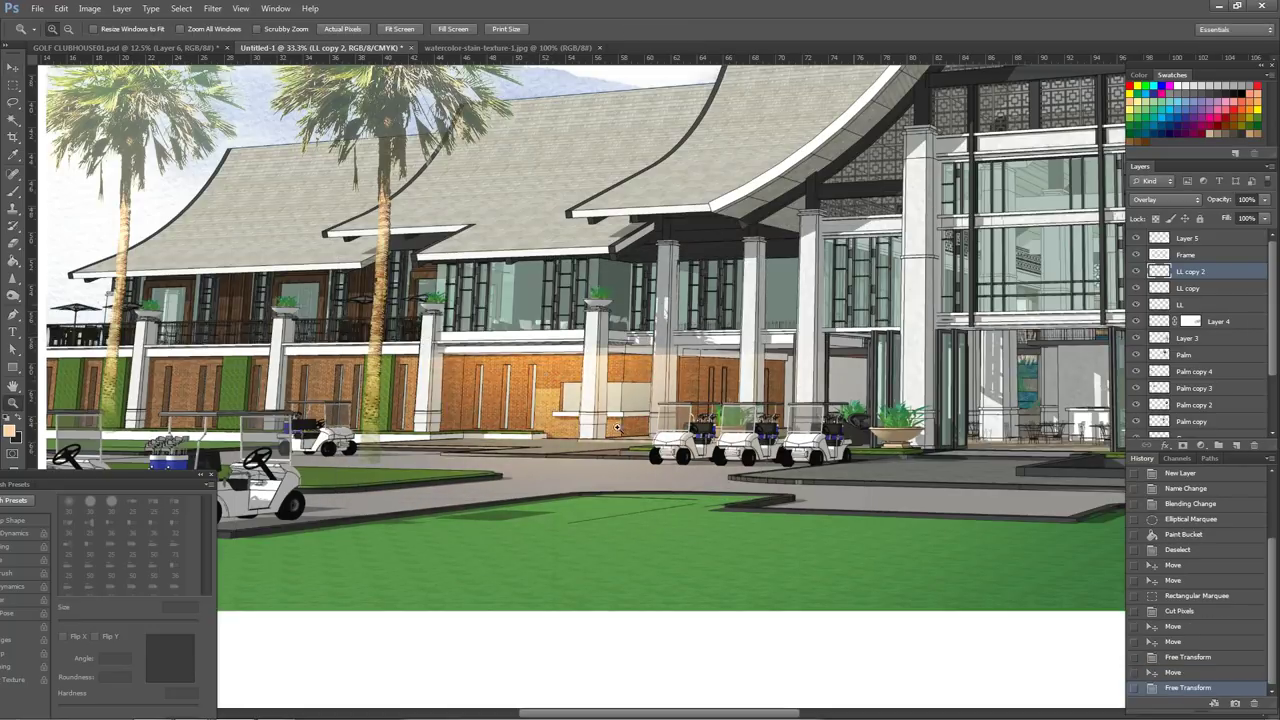
left_click(781, 461, "alt")
left_click(781, 461, "alt")
- Duplicate the glow into LL copy 3, rotated counterclockwise and enlarged
key("v")
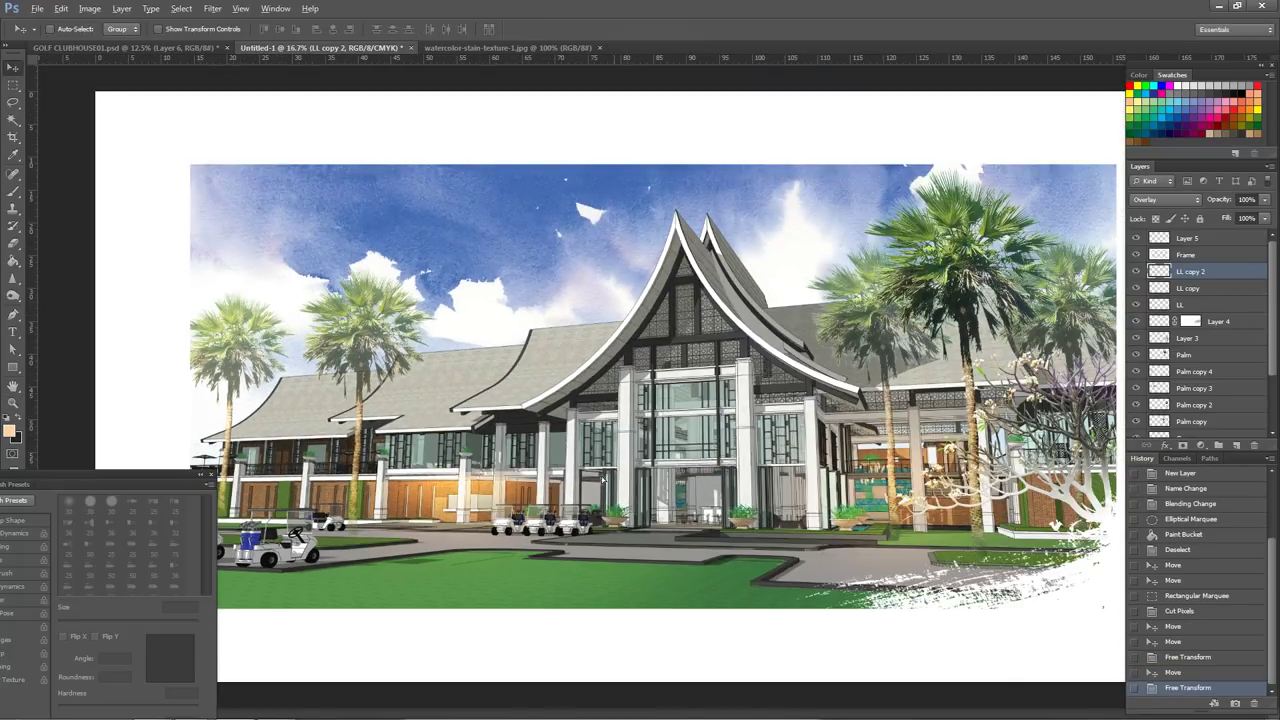
left_click_drag(600, 400, 718, 395)
key("ctrl+t")
left_click_drag(616, 328, 611, 320)
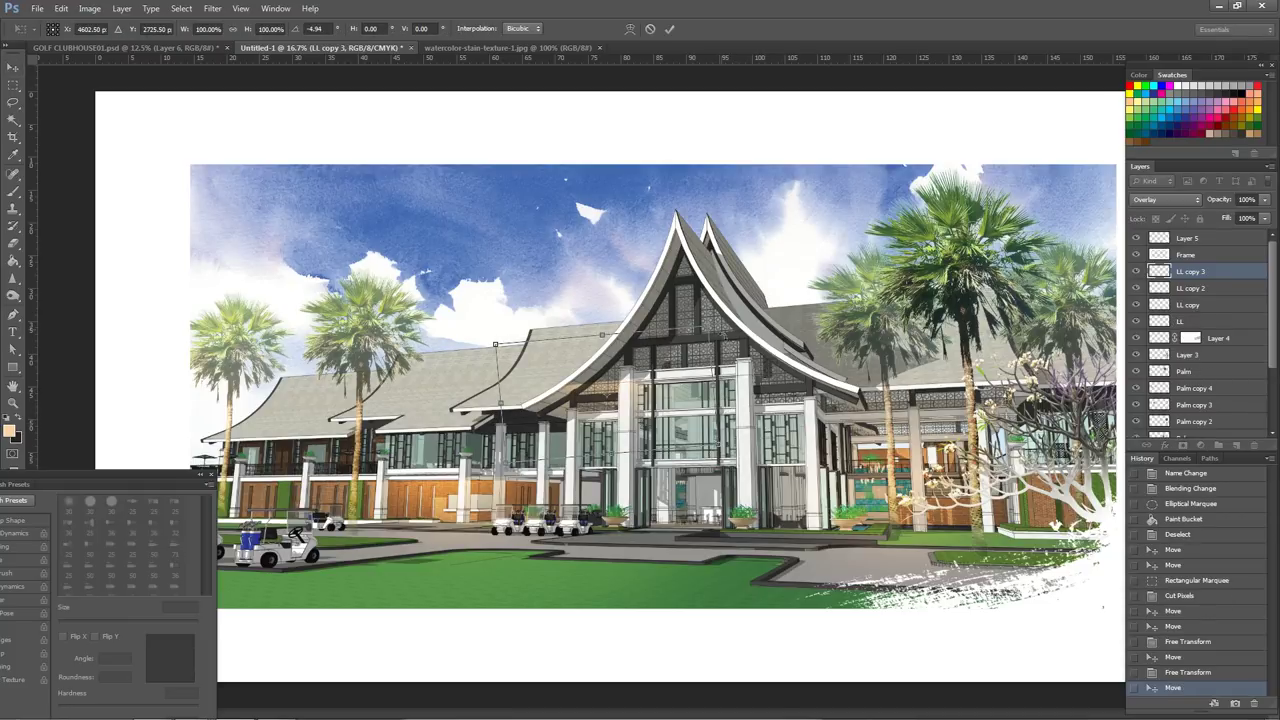
left_click_drag(708, 328, 770, 285)
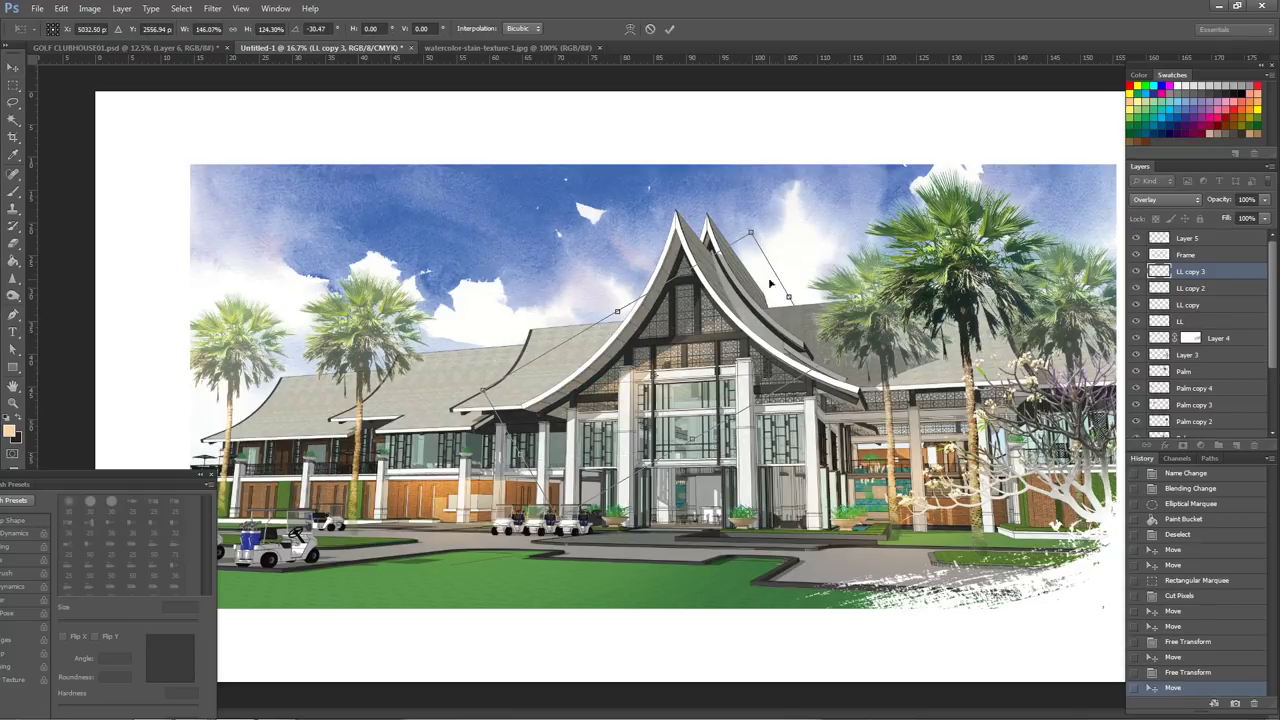
key("Return")
key("z")
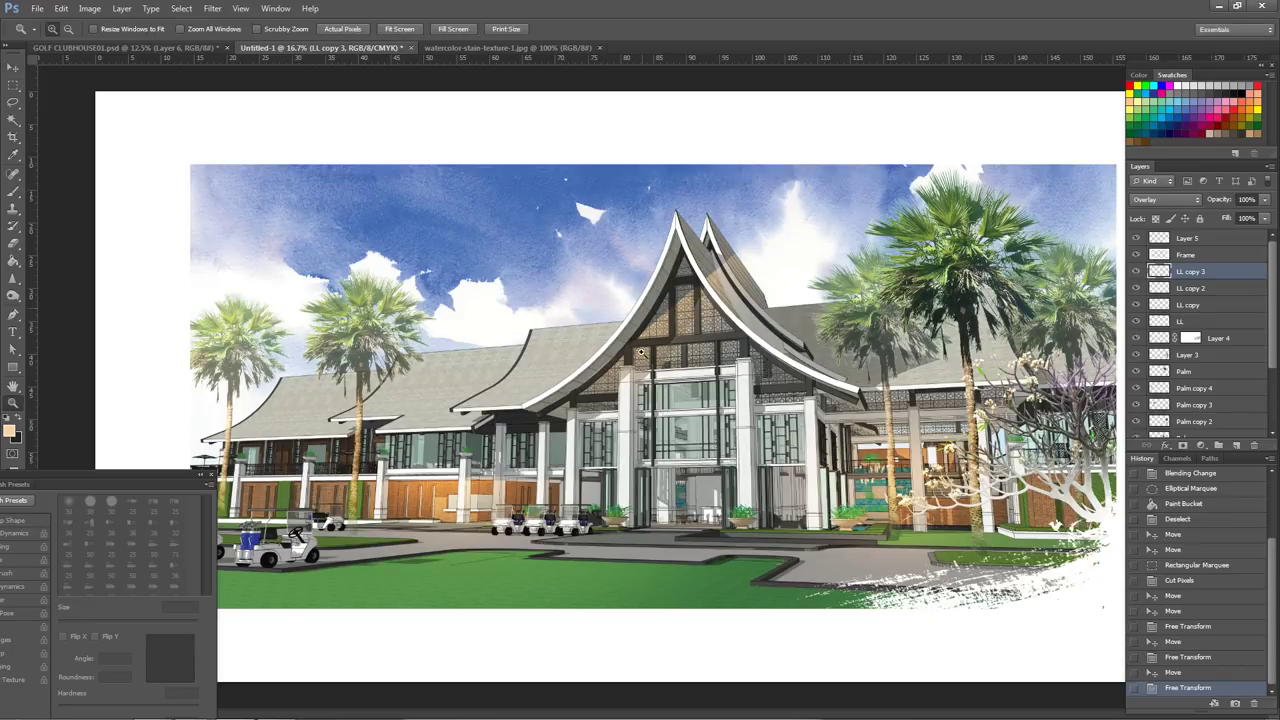
left_click(728, 362)
left_click(727, 360)
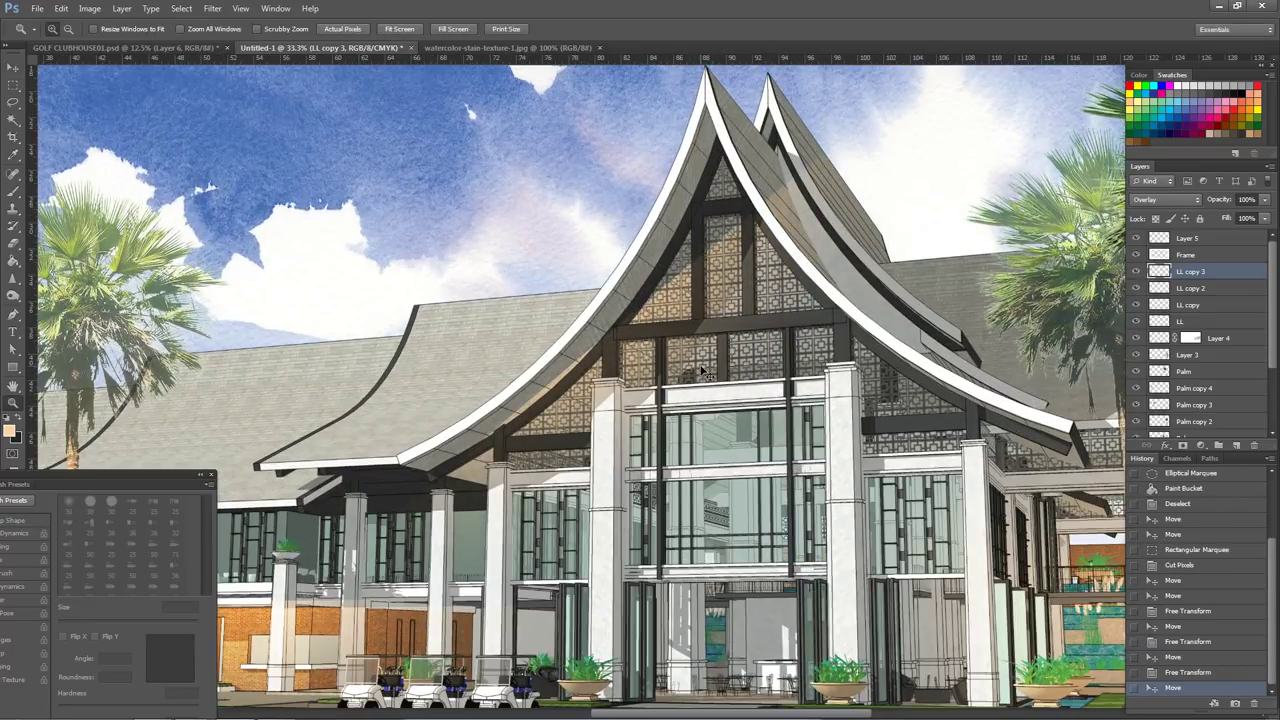
- Warp LL copy 3 to fit over the main roof gable
key("ctrl+t")
right_click(654, 371)
left_click(686, 474)
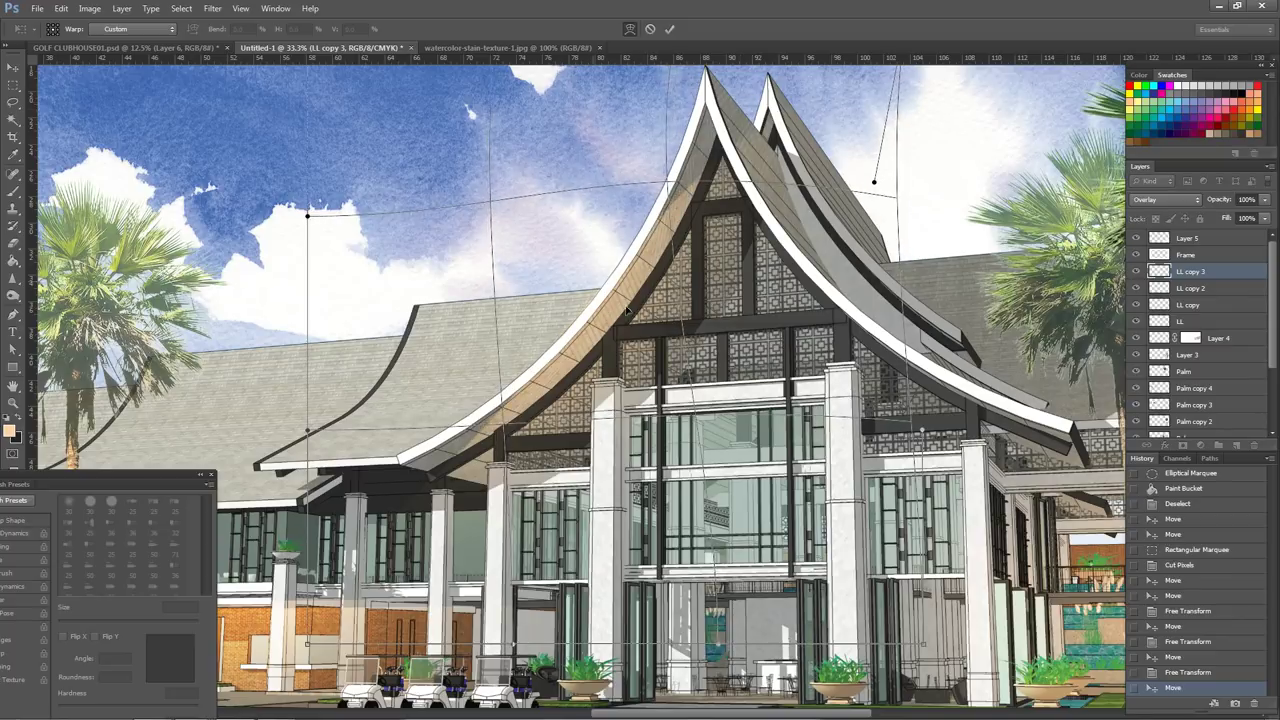
scroll(898, 174, "up", 3)
scroll(898, 174, "up", 3)
mouse_move(898, 174)
left_mouse_down()
mouse_move(912, 190)
mouse_move(737, 112)
left_mouse_up()
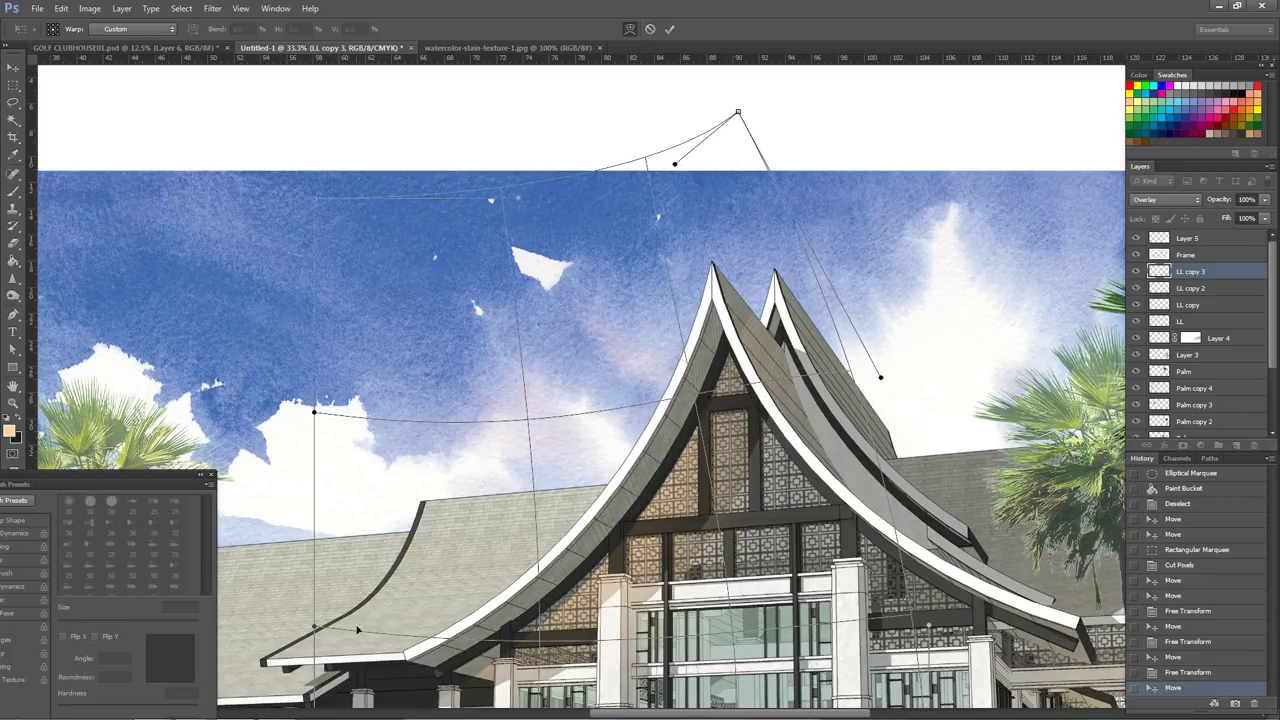
left_click_drag(336, 670, 329, 645)
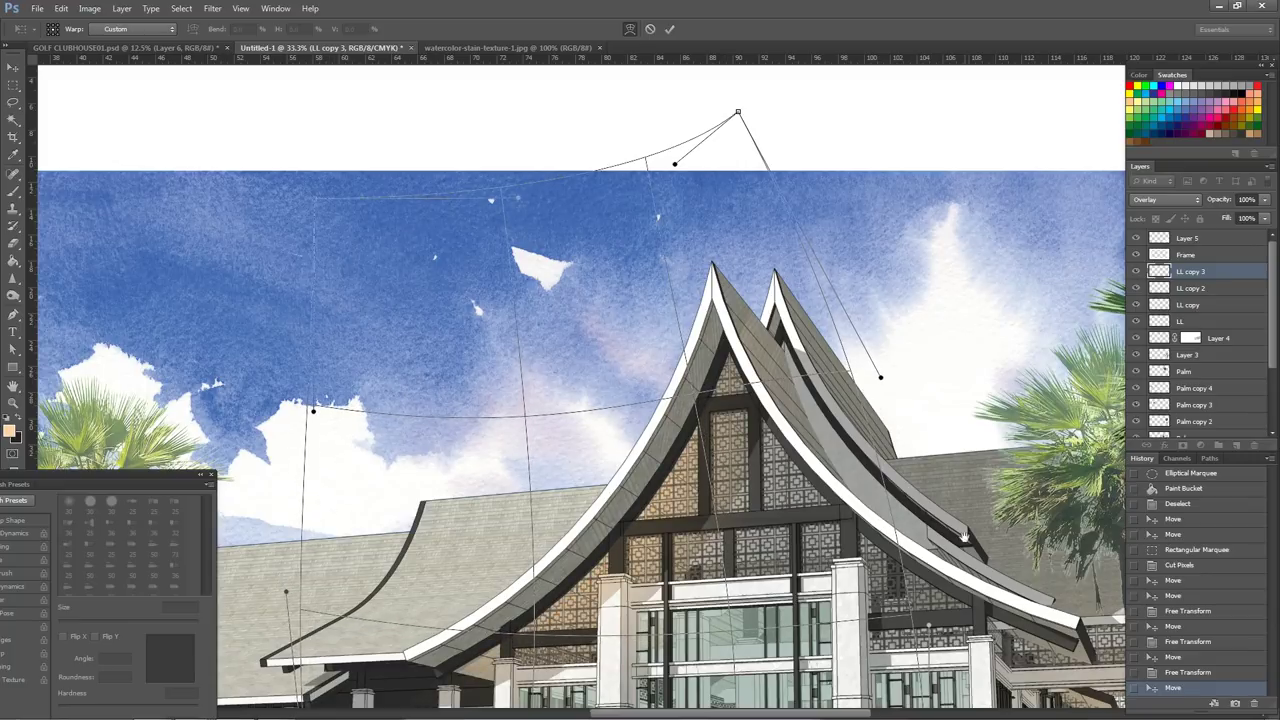
scroll(329, 645, "down", 5)
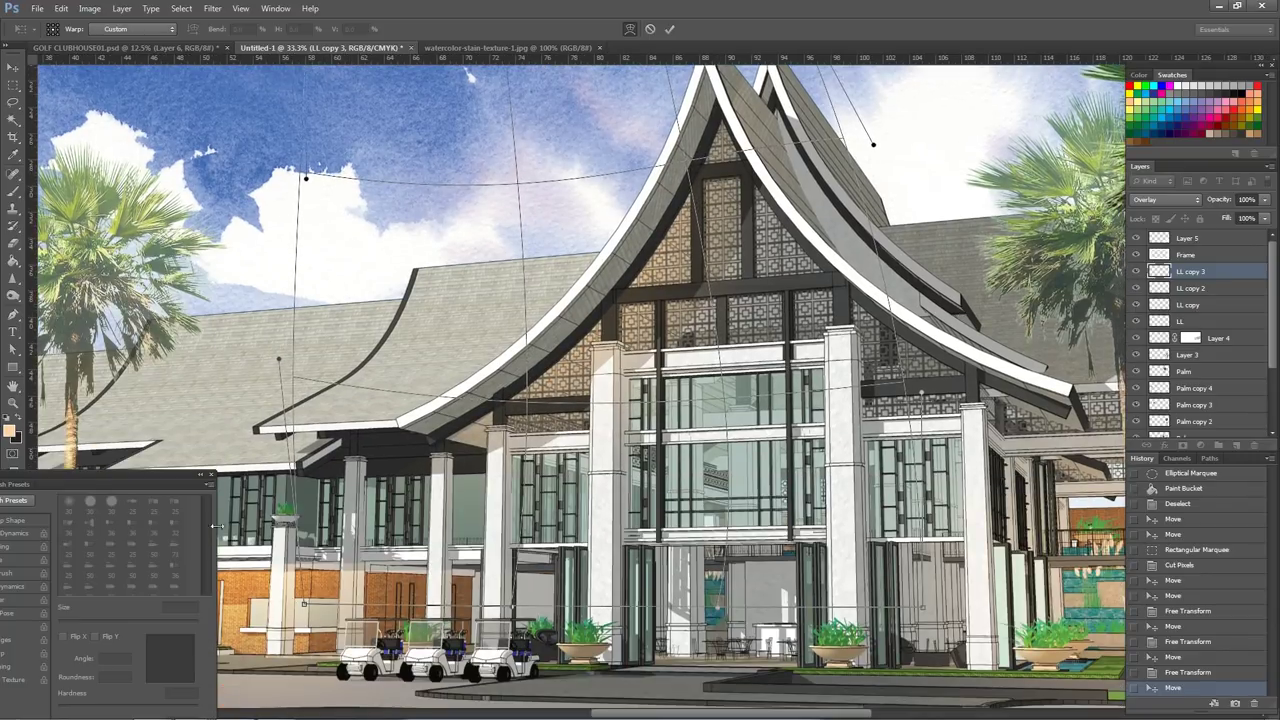
left_click_drag(304, 605, 257, 533)
key("Return")
- Zoom in on the gable and set LL copy 3's Levels input black to 85
key("z")
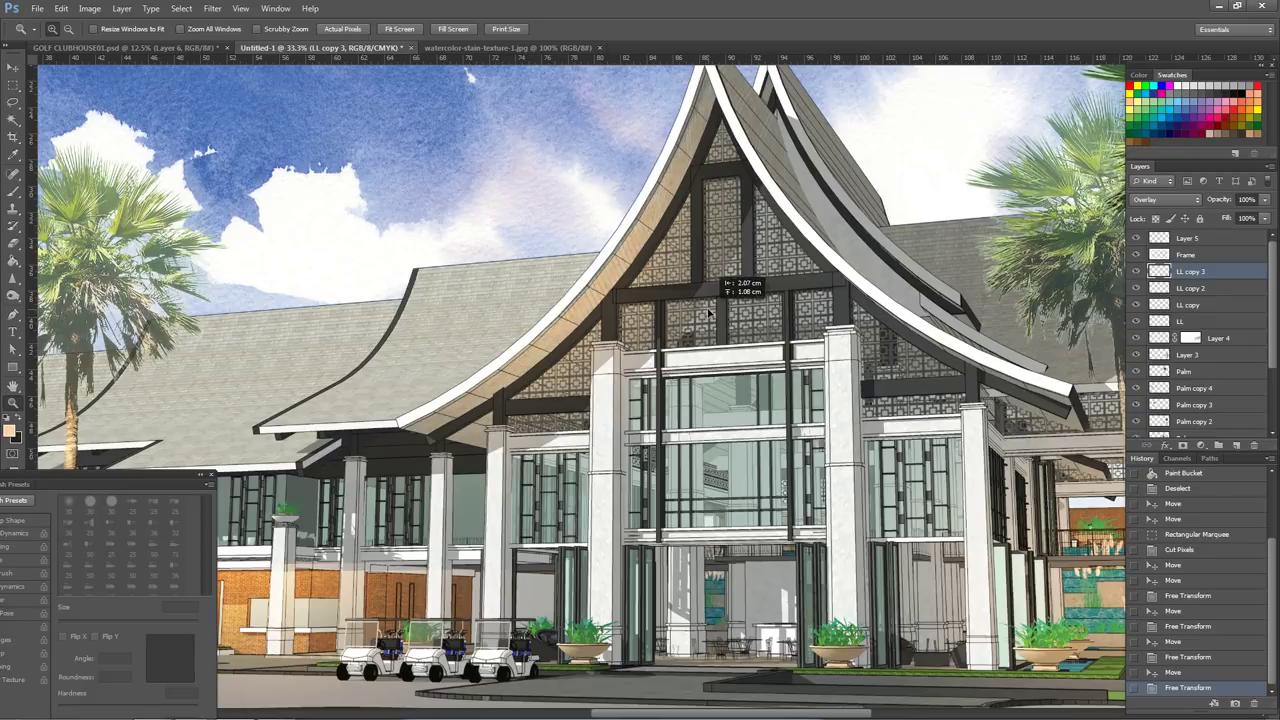
left_click_drag(706, 316, 779, 338)
key("ctrl+t")
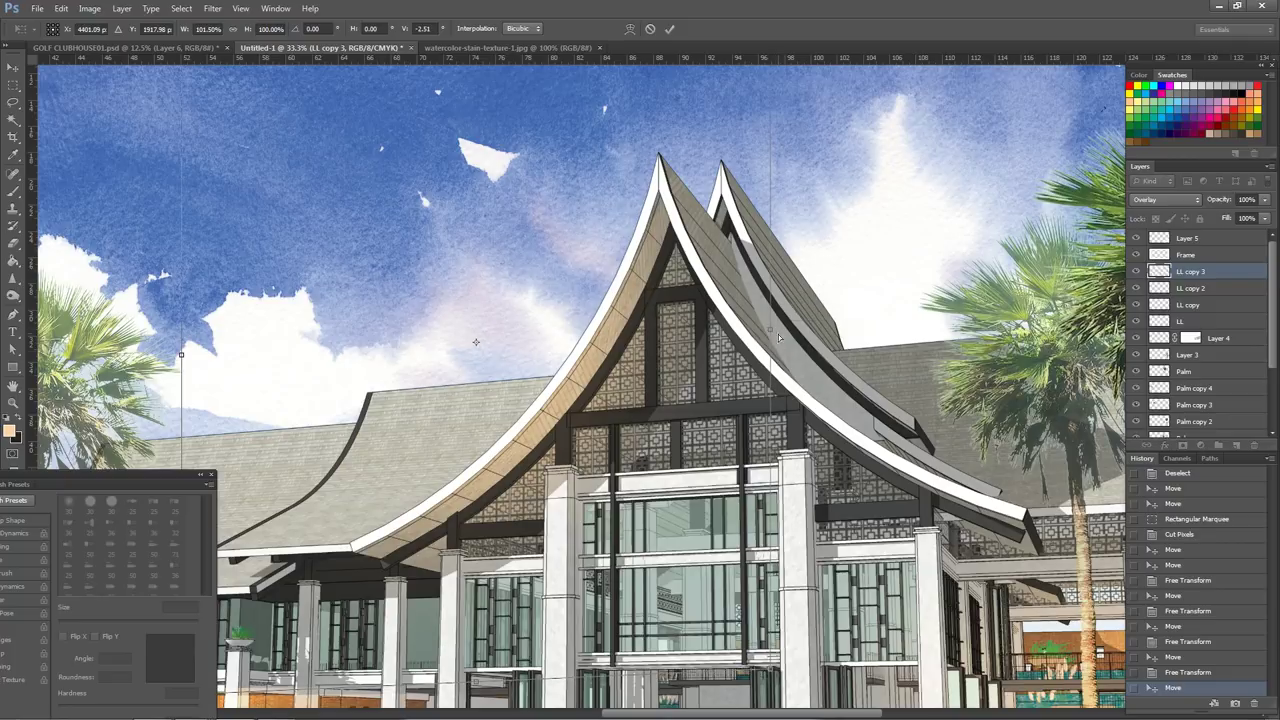
key("Return")
left_click(89, 8)
left_click(286, 60)
mouse_move(611, 78)
left_mouse_down()
mouse_move(900, 57)
mouse_move(933, 33)
left_mouse_up()
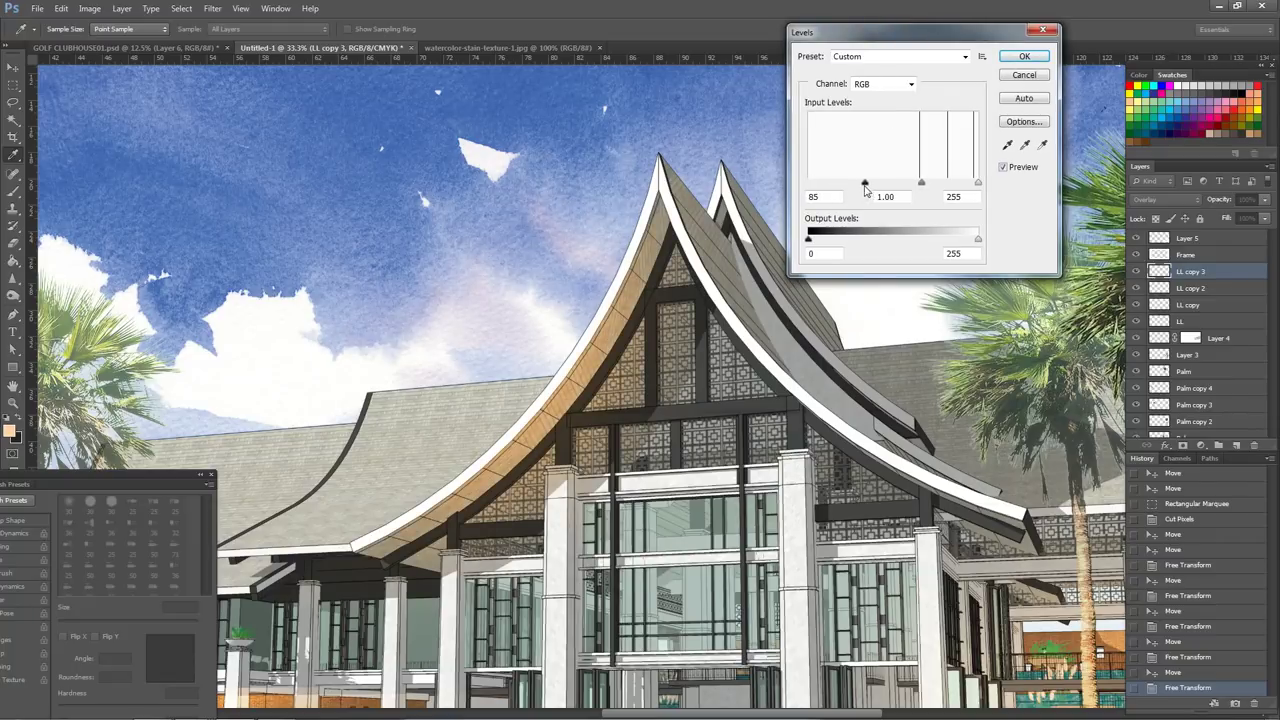
- Apply the Levels change, then skew and warp LL copy 3 down-left along the roof
key("Return")
key("ctrl+t")
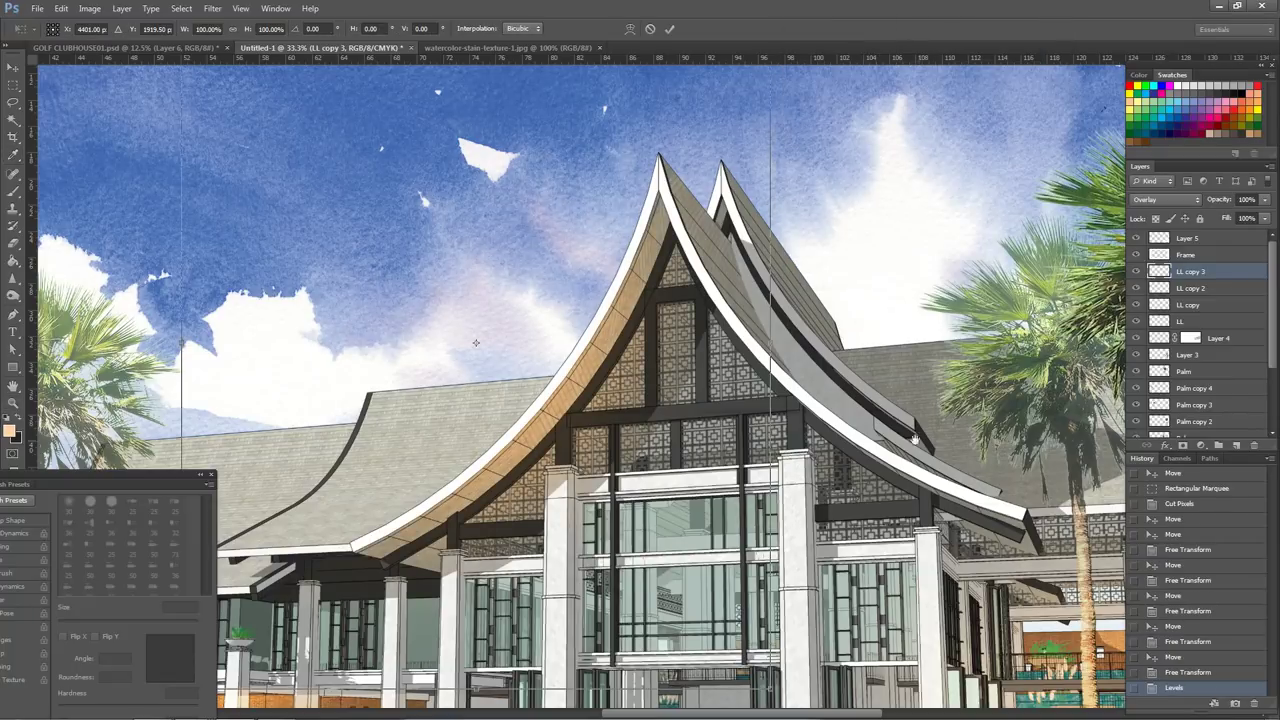
left_click_drag(476, 343, 572, 205)
left_click_drag(572, 552, 496, 607)
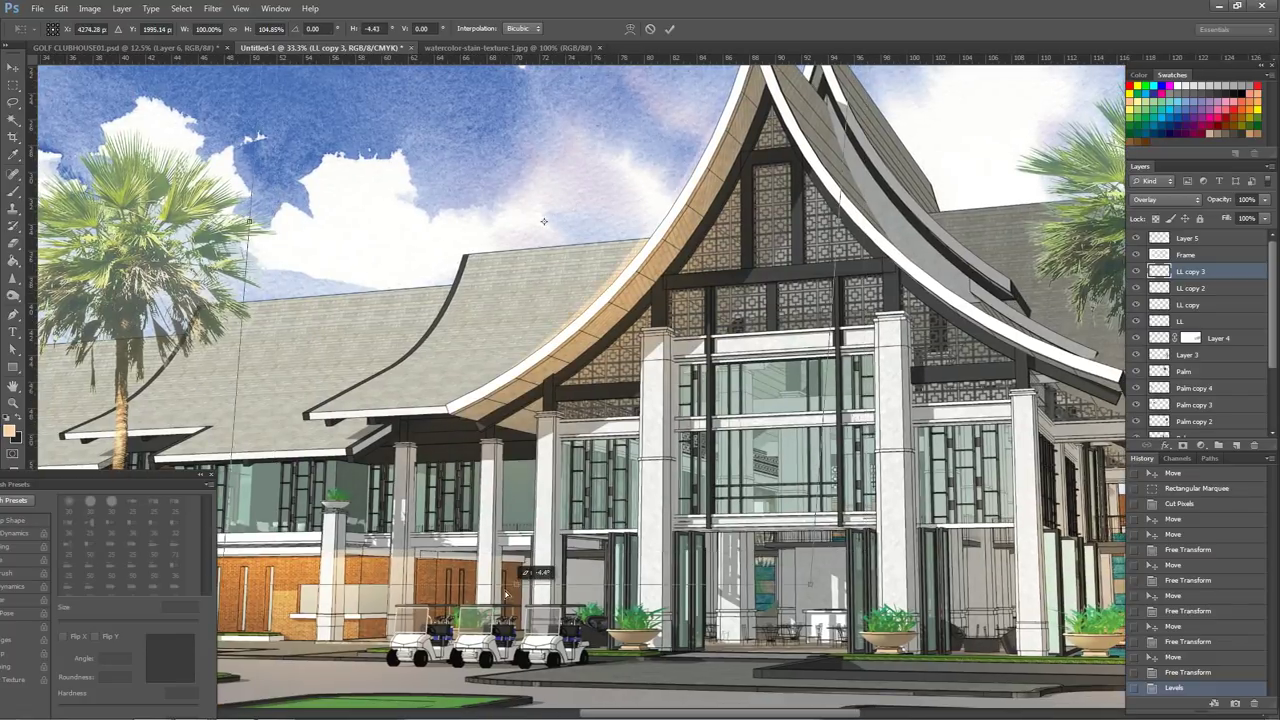
right_click(652, 390)
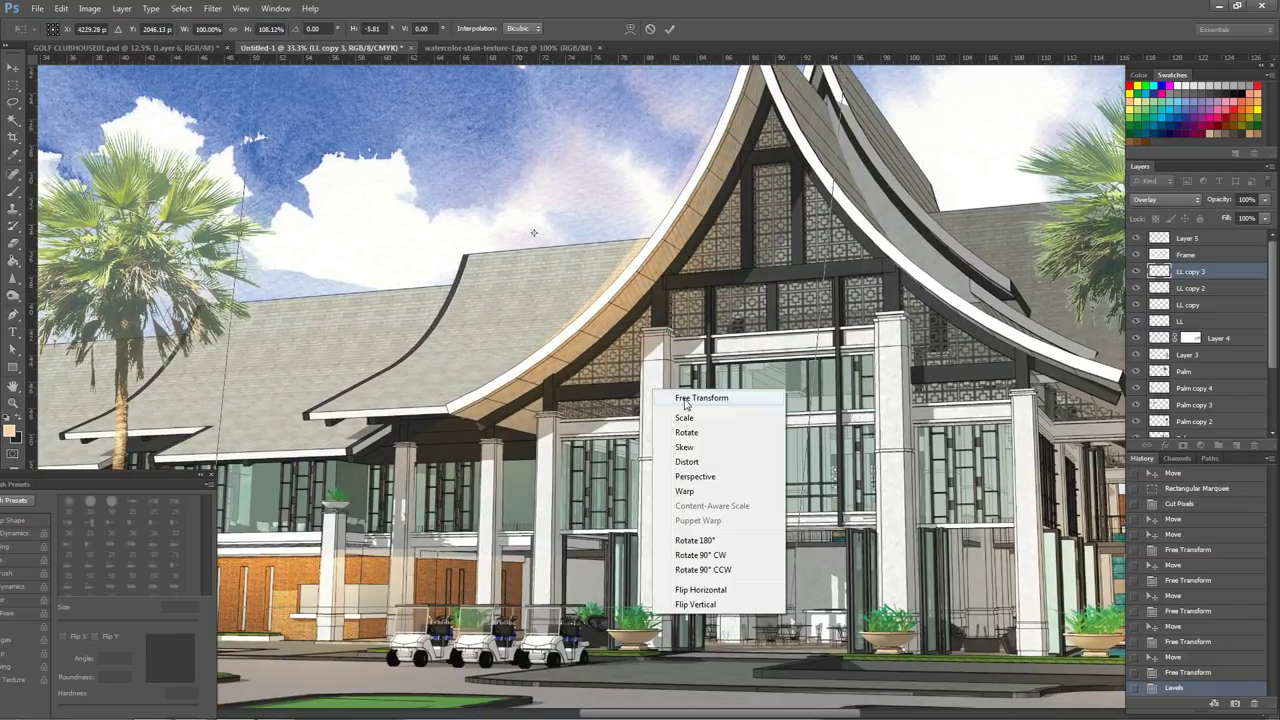
left_click(684, 491)
left_click_drag(591, 262, 530, 375)
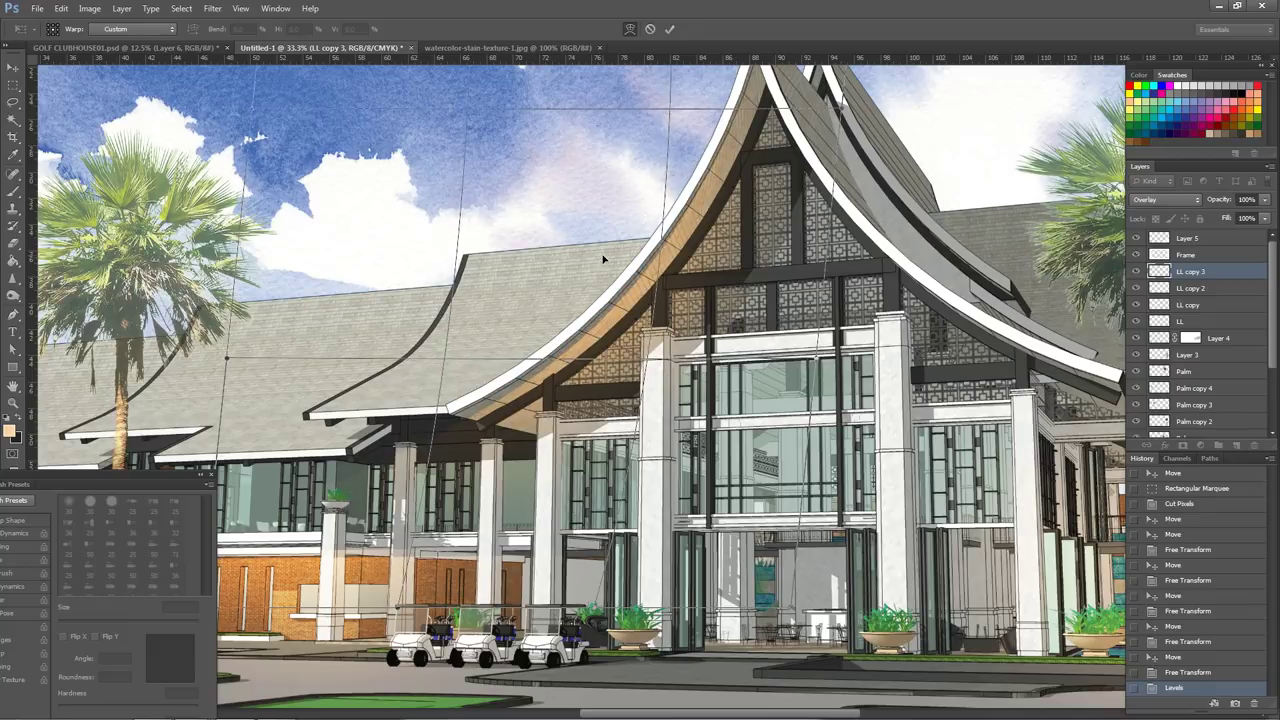
left_click_drag(375, 497, 380, 476)
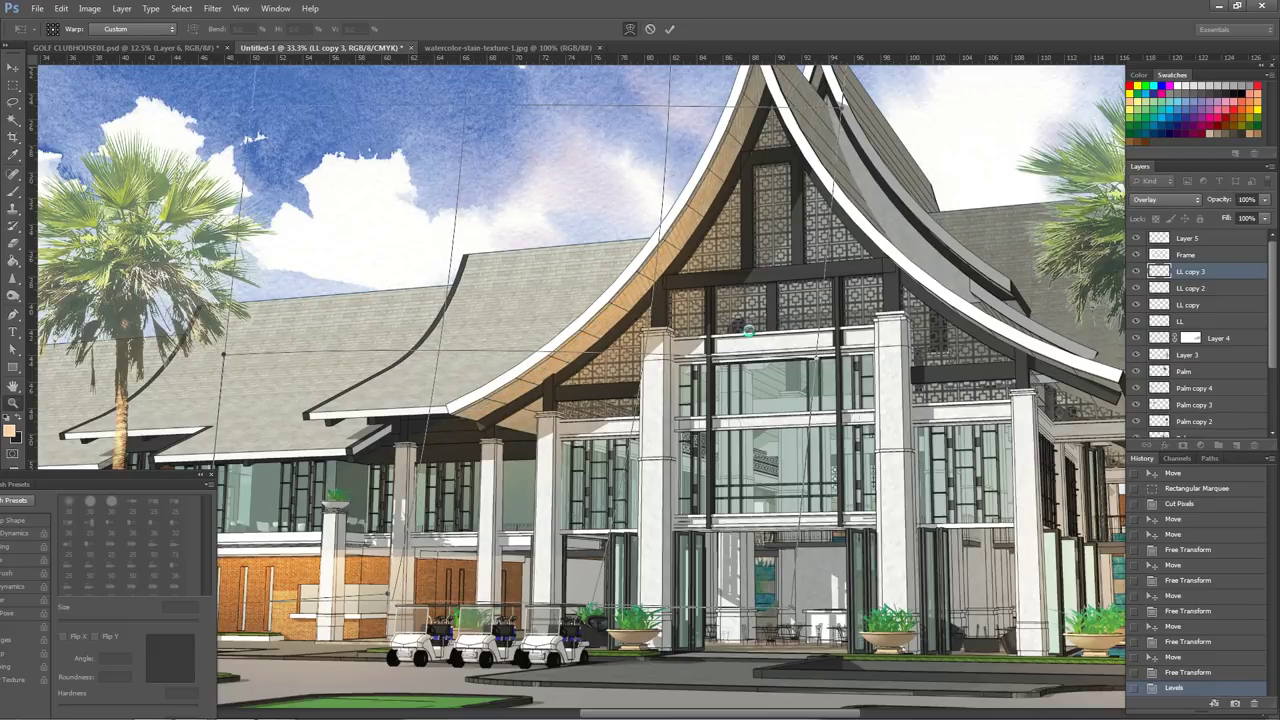
key("Return")
- Duplicate LL copy 3 into LL copy 4, rotated about 84 degrees
key("z")
left_click(793, 432, "alt")
left_click(793, 432, "alt")
key("v")
left_click_drag(642, 385, 697, 383)
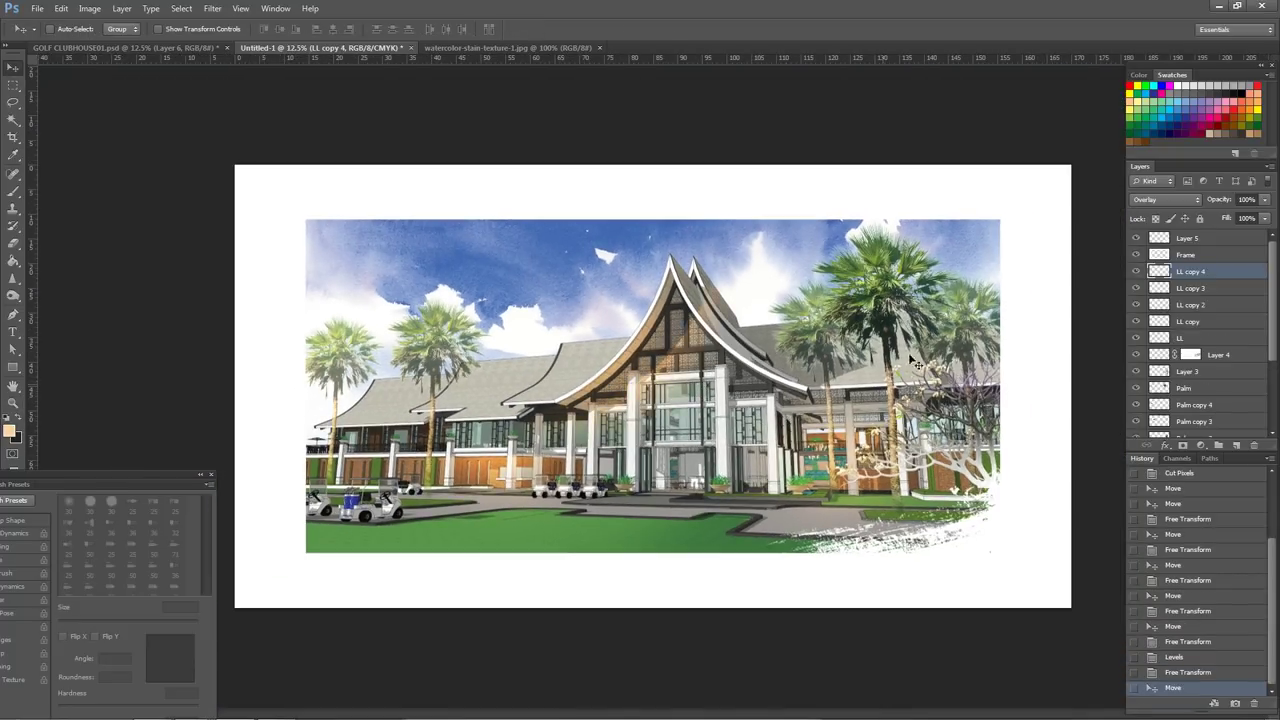
key("ctrl+t")
left_click_drag(916, 366, 822, 282)
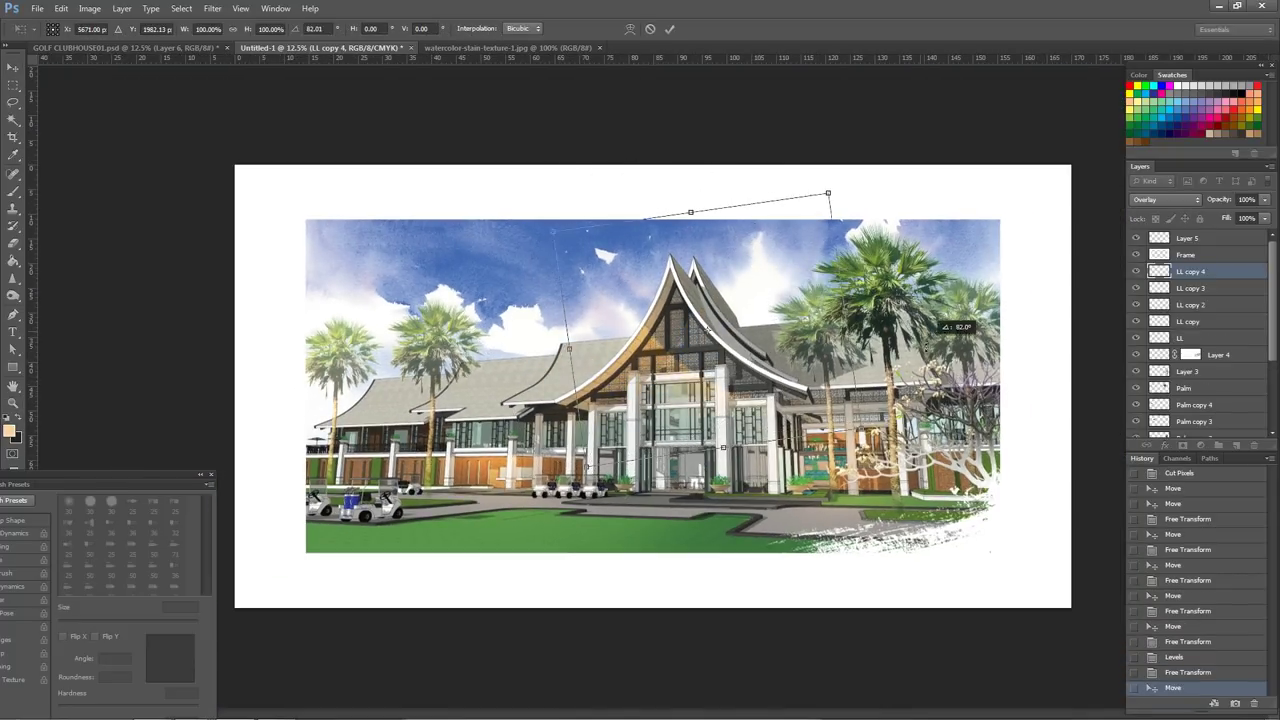
left_click_drag(805, 430, 823, 350)
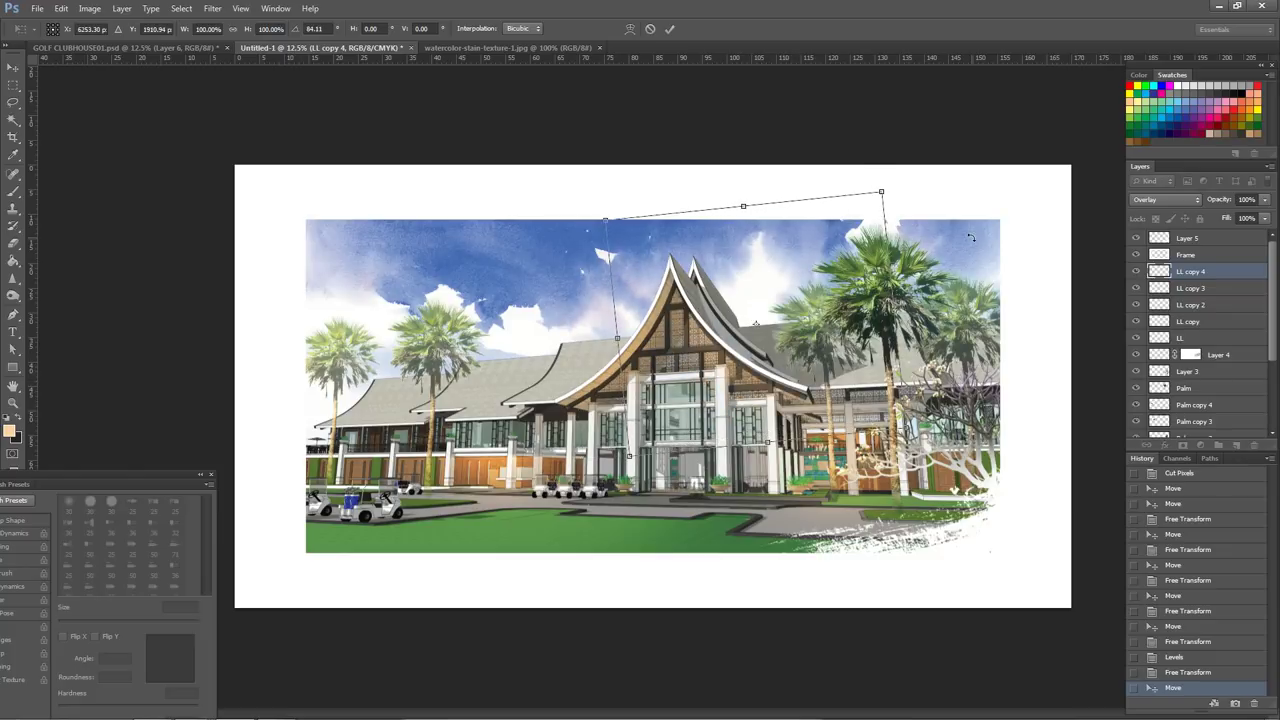
key("Return")
- Nudge LL copy 4 into place and lower its opacity to 58%
key("z")
left_click(700, 382)
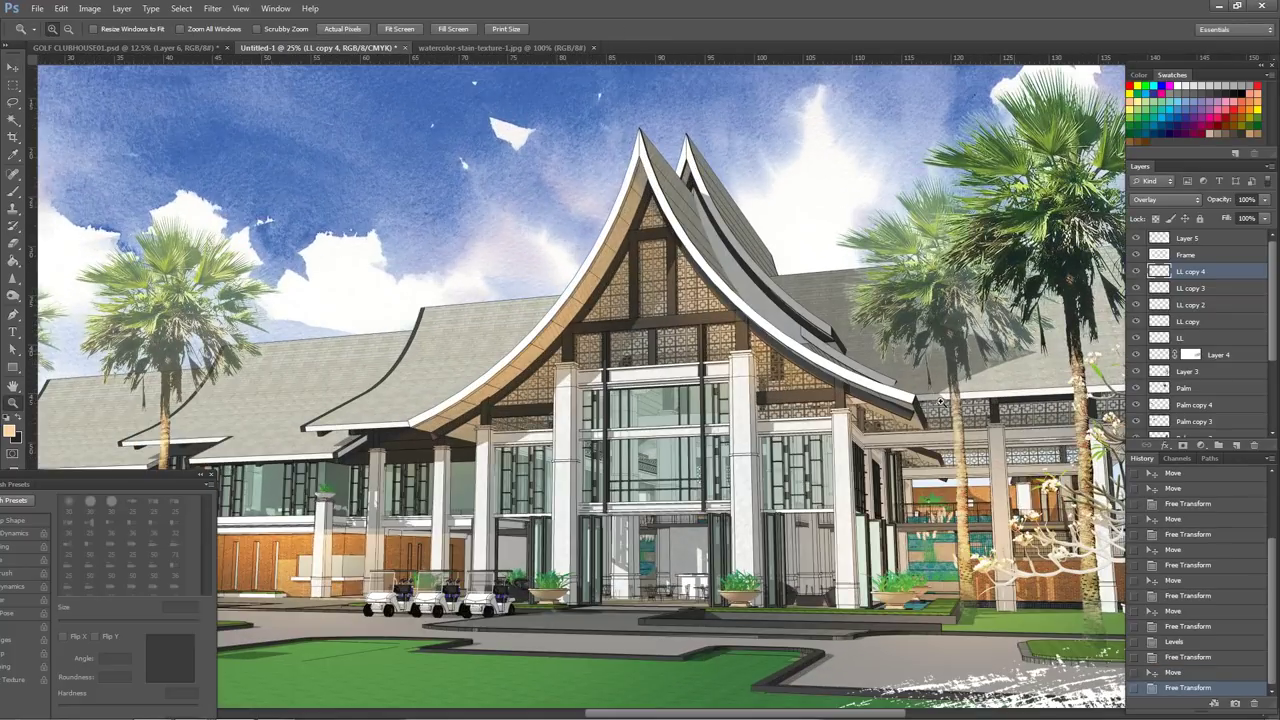
left_click_drag(937, 421, 953, 414)
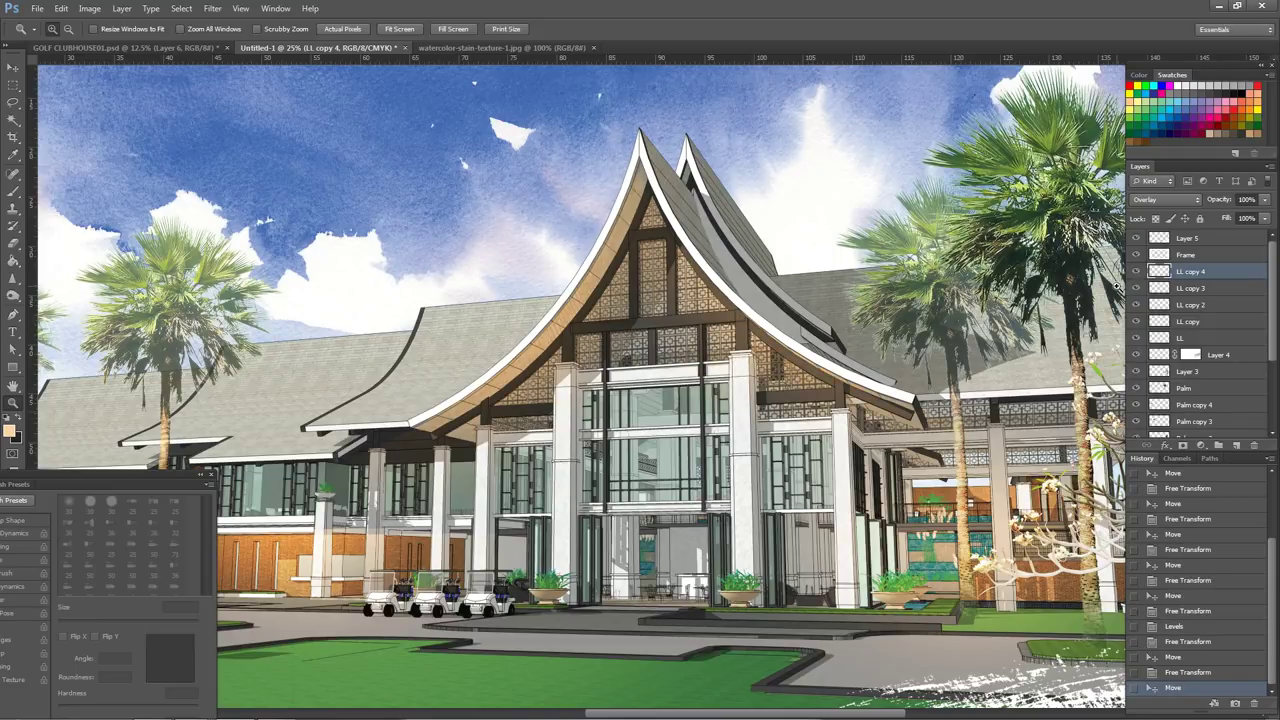
left_click_drag(1257, 221, 1238, 222)
left_click(716, 342, "alt")
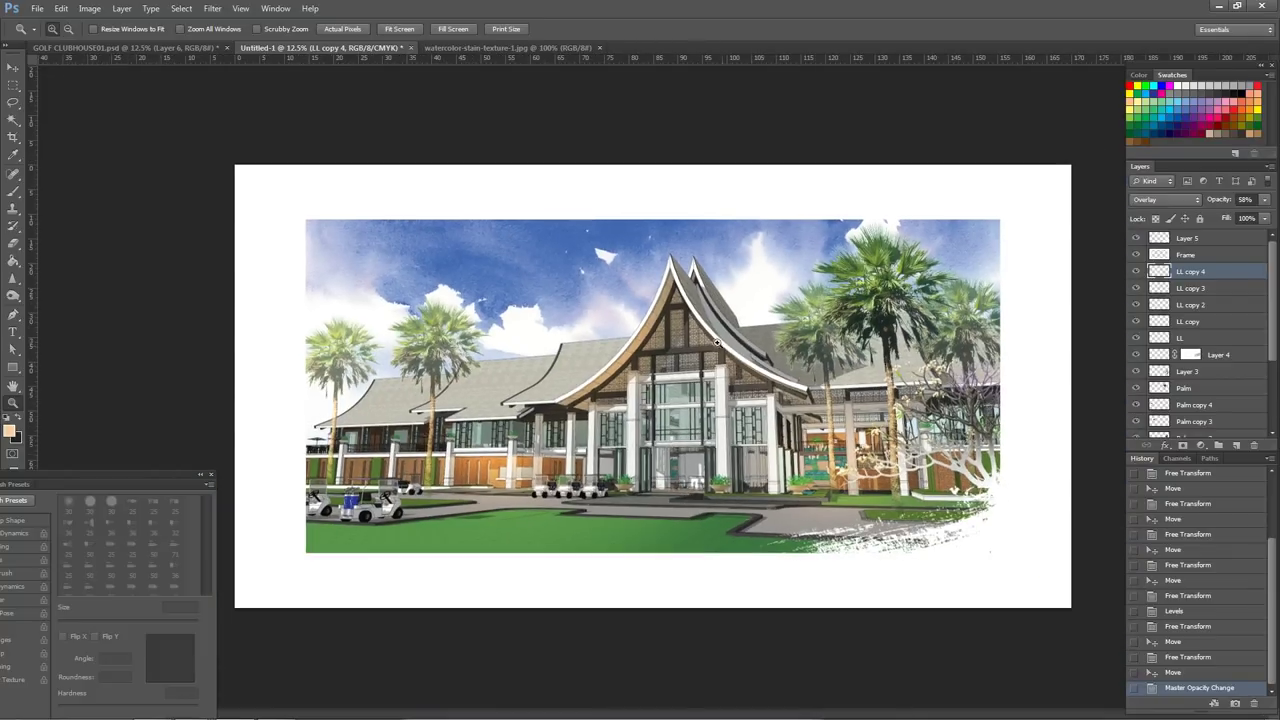
- Duplicate the LL copy layer into LL copy 5 and skew it slightly over the right wing
left_click(772, 494)
left_click_drag(957, 470, 737, 427)
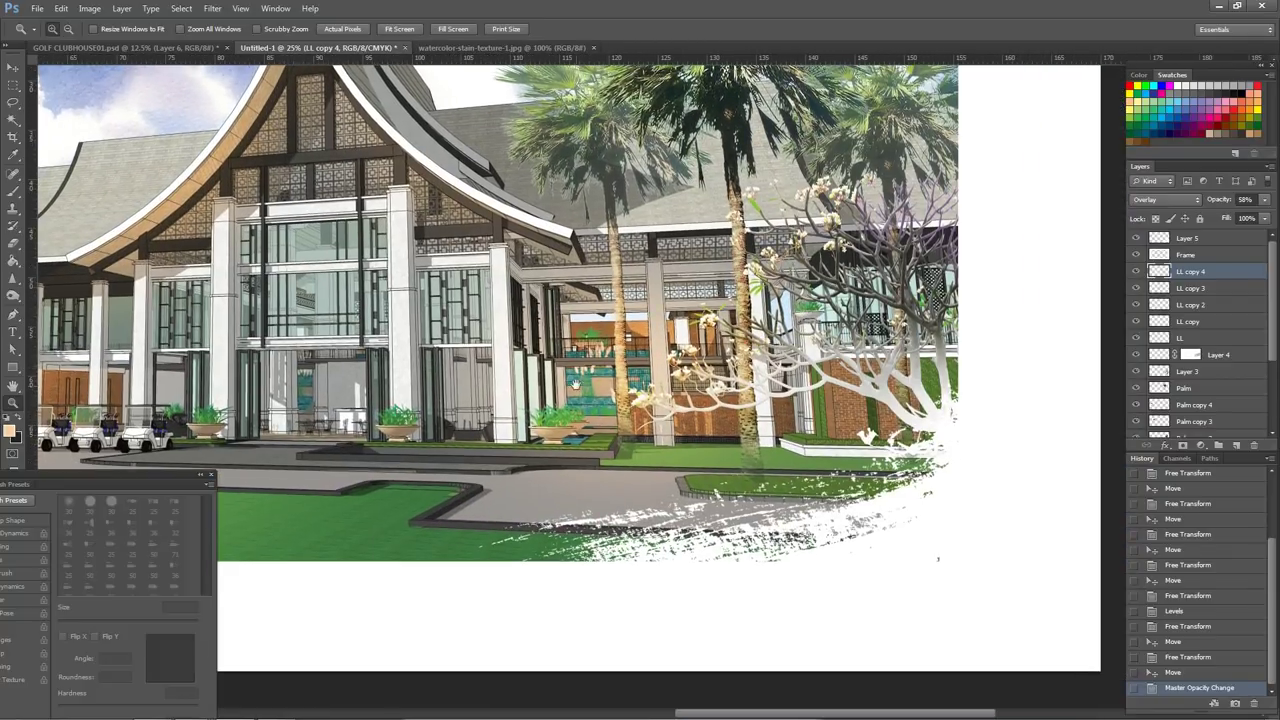
key("v")
right_click(75, 424)
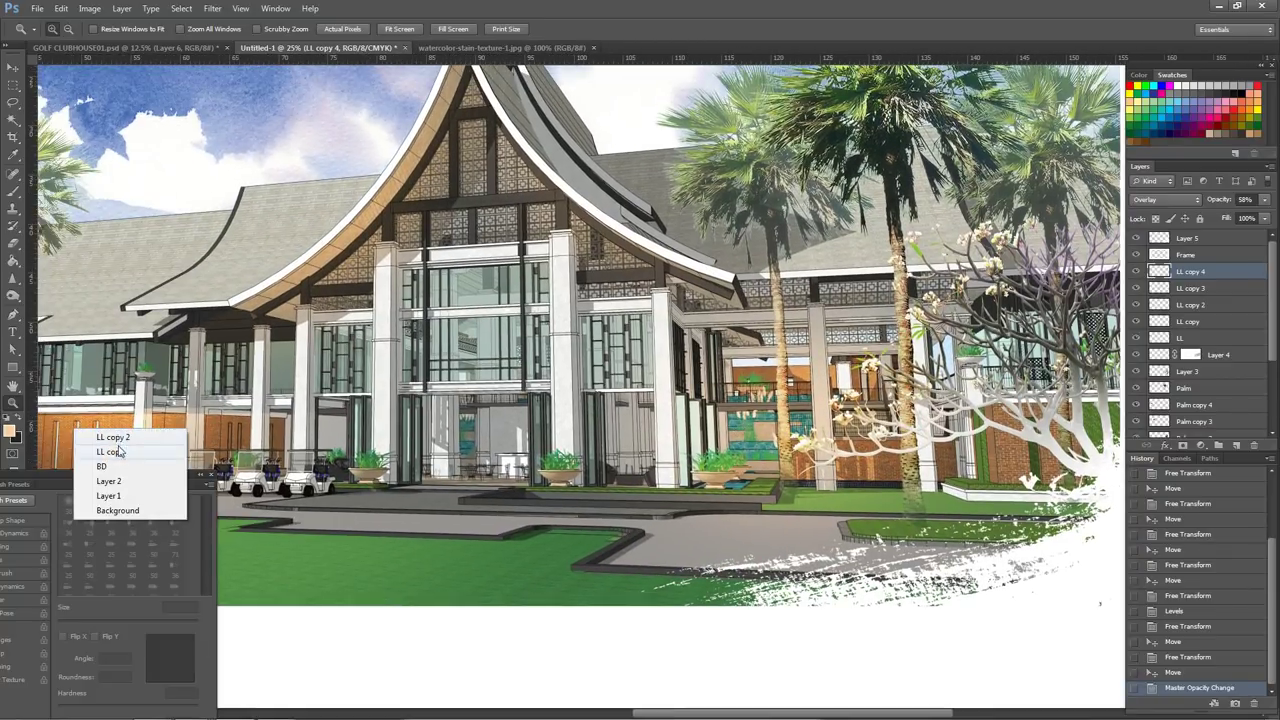
left_click(120, 452)
left_click_drag(497, 405, 499, 405)
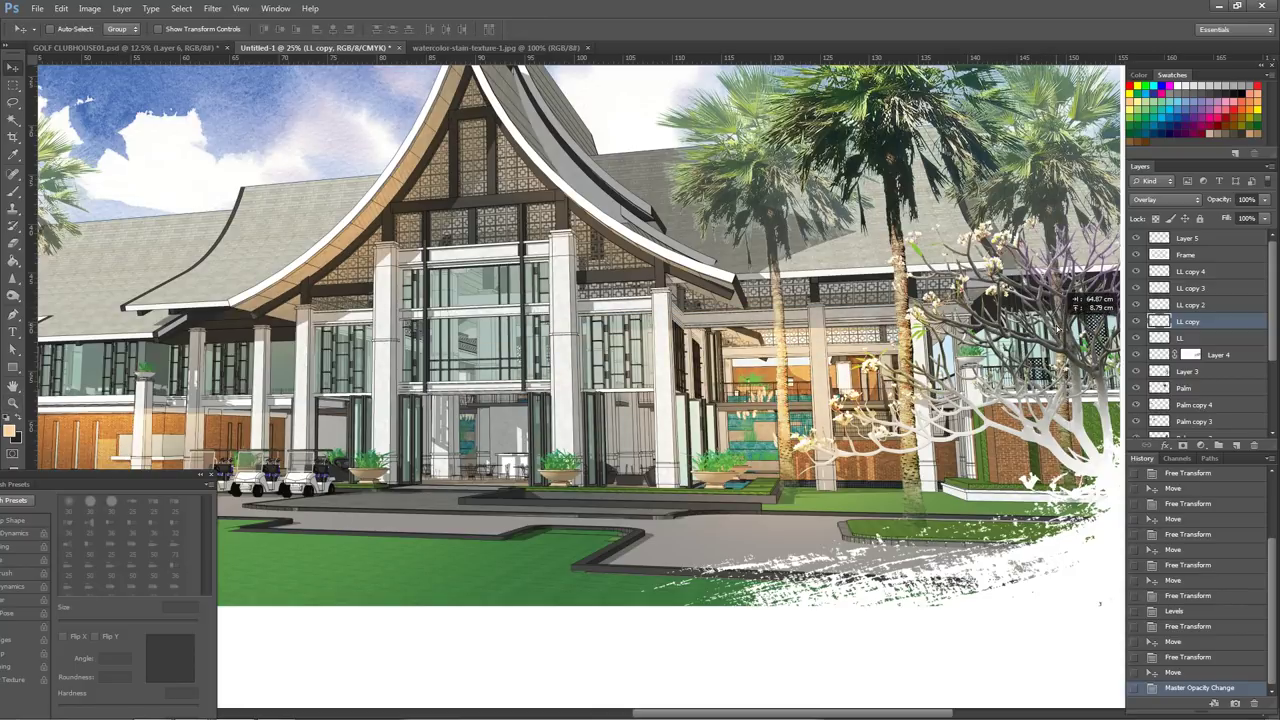
key("z")
left_click(876, 351)
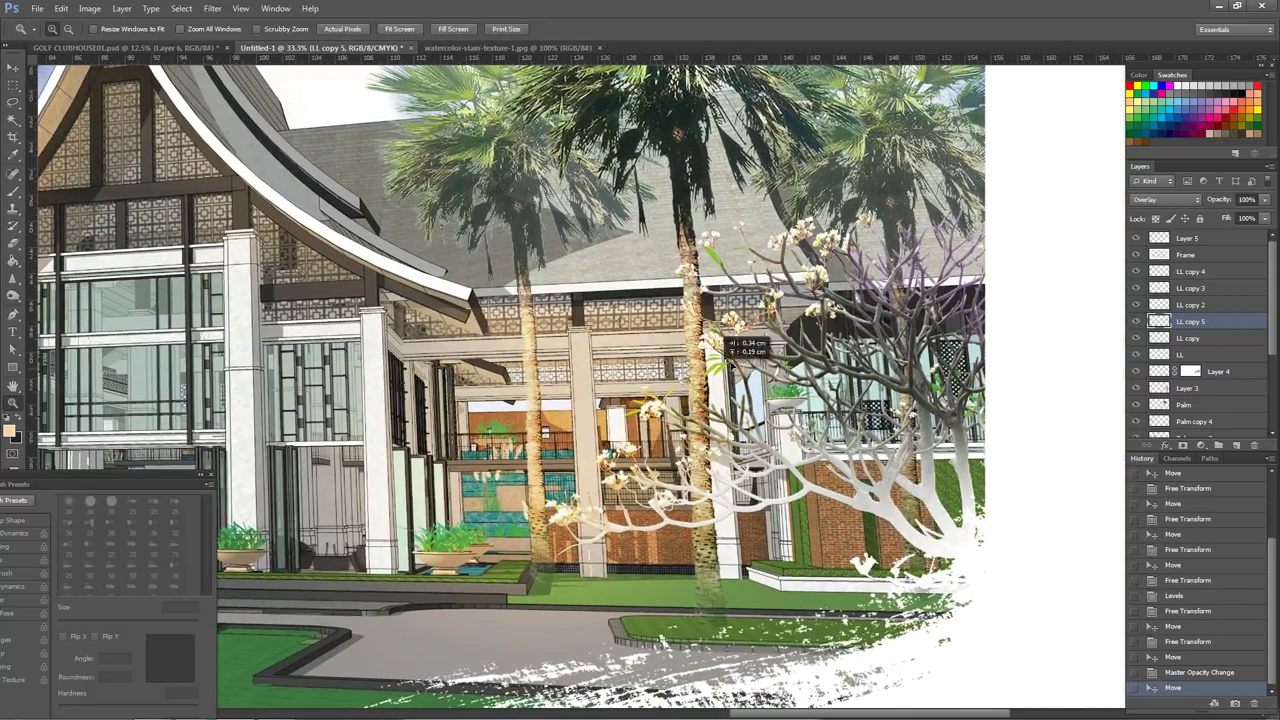
key("ctrl+t")
left_click_drag(967, 341, 960, 324)
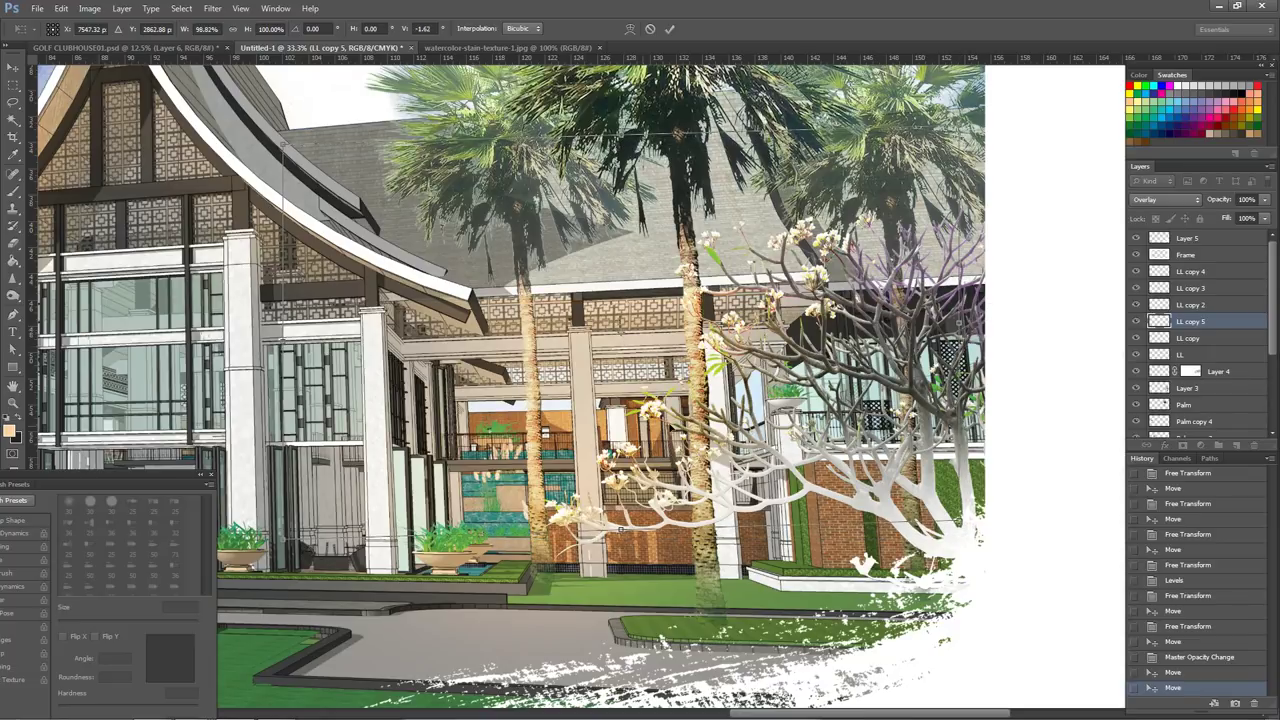
key("Return")
- Move layers LL copy 4 through LL down the stack to sit just above Grass
key("z")
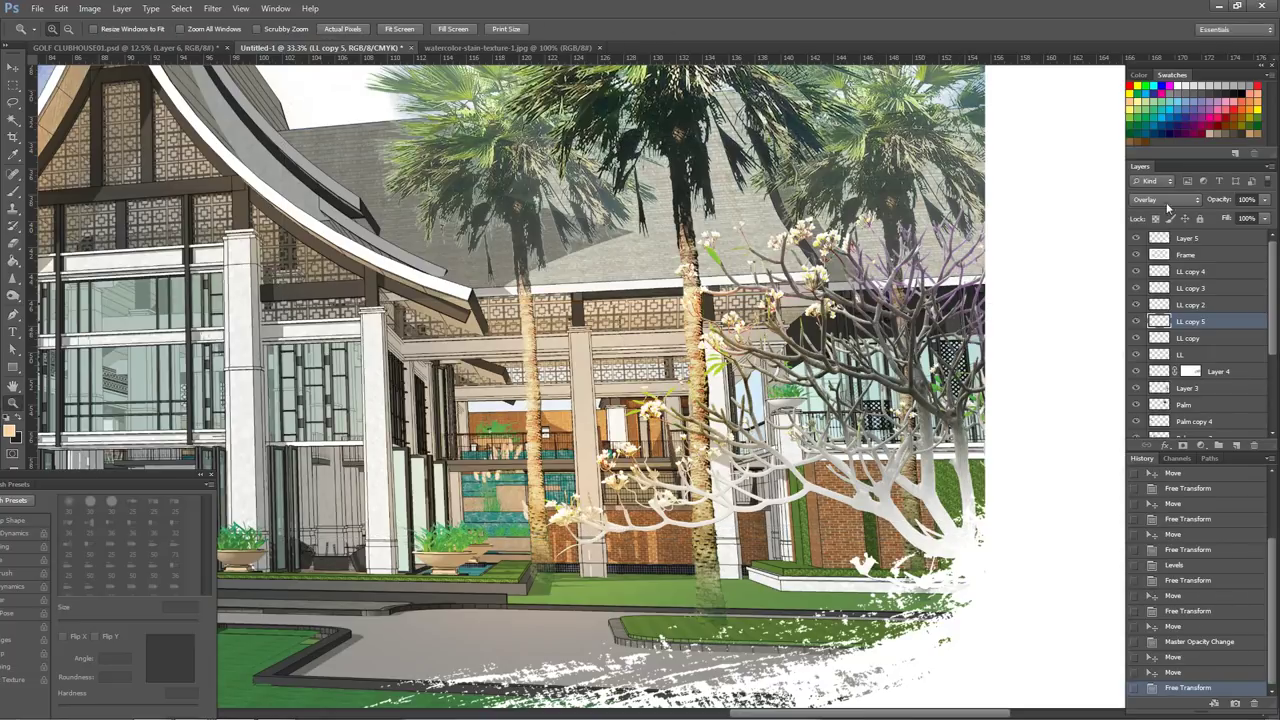
left_click(1197, 271)
left_click(1200, 355, "shift")
mouse_move(1200, 355)
left_mouse_down()
mouse_move(1205, 457)
mouse_move(1207, 402)
left_mouse_up()
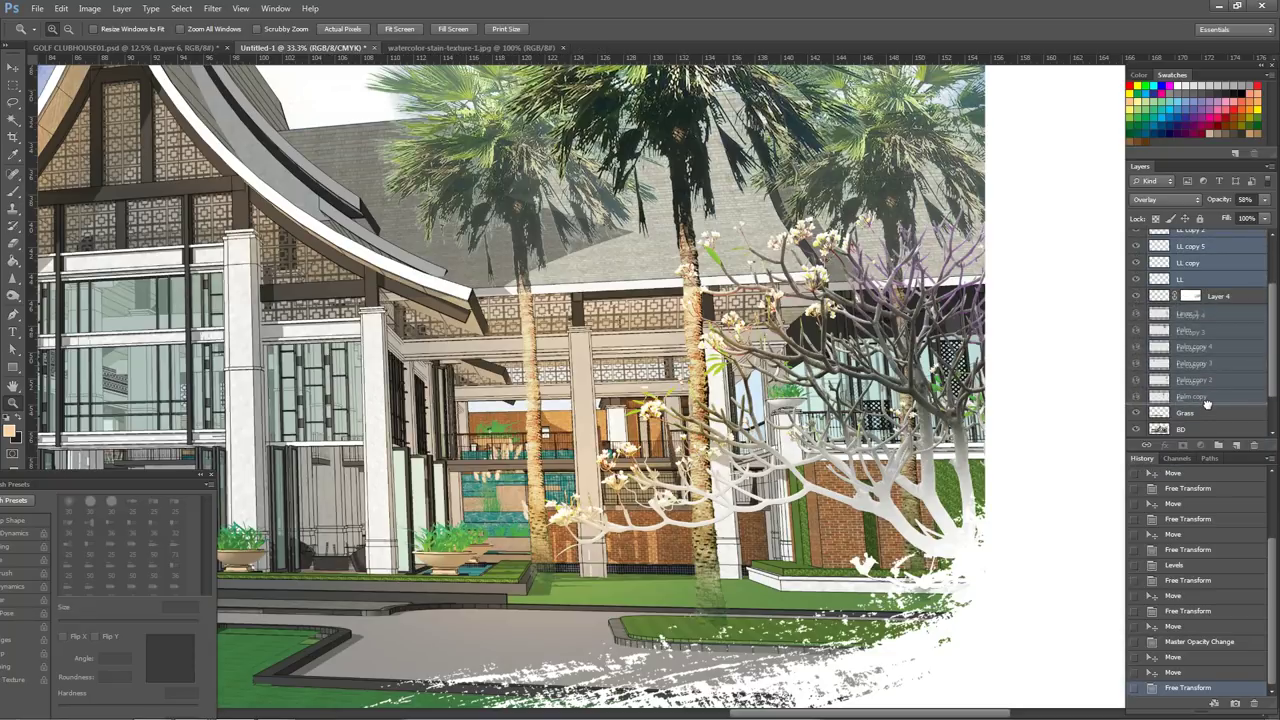
left_click_drag(1207, 402, 1207, 413)
left_click(612, 375, "alt")
left_click(1003, 598, "alt")
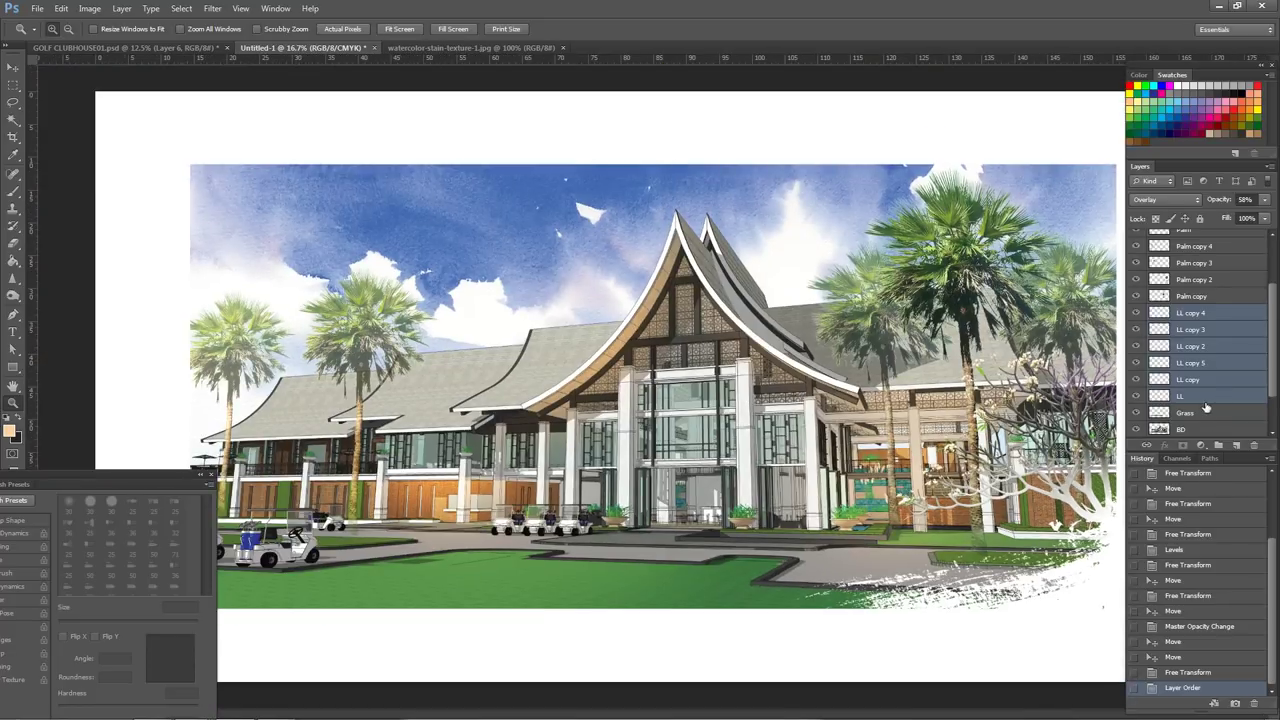
- Duplicate LL copy 5 as LL copy 6, shifted lower behind the glass
left_click(1218, 396)
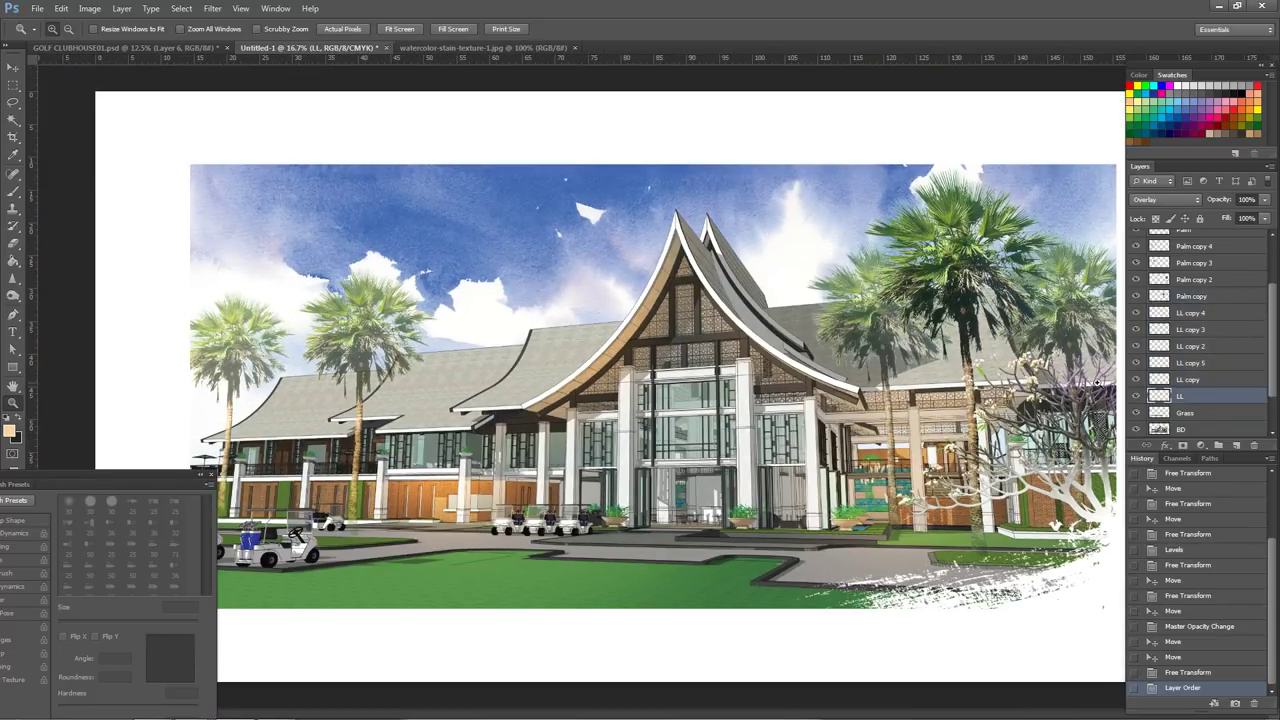
left_click(806, 438)
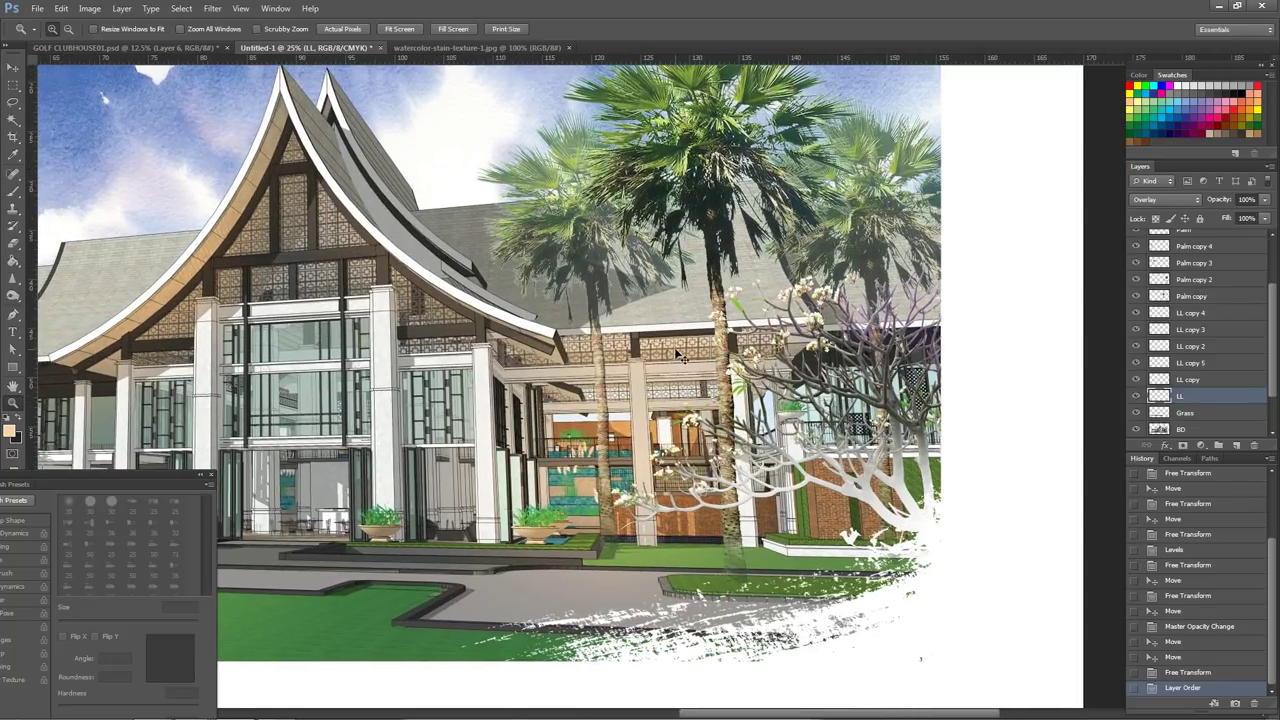
right_click(686, 357, "ctrl")
left_click(700, 362)
key("v")
left_click_drag(700, 366, 712, 460)
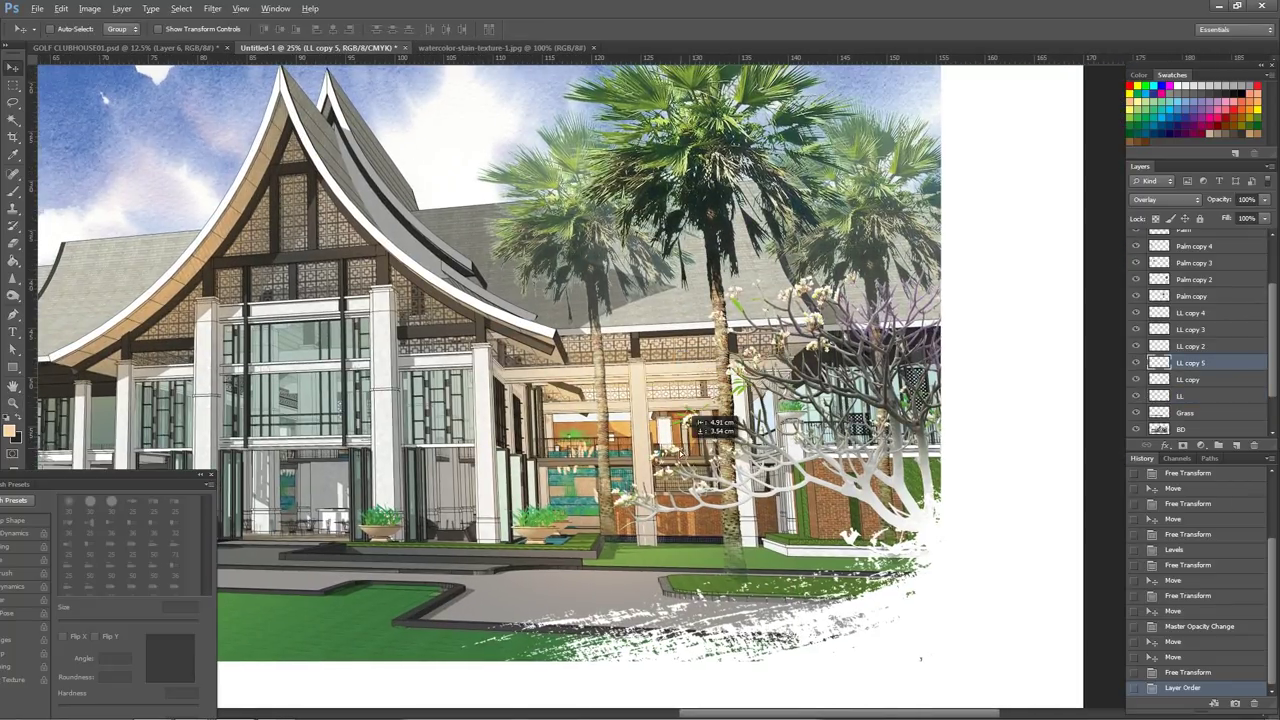
key("z")
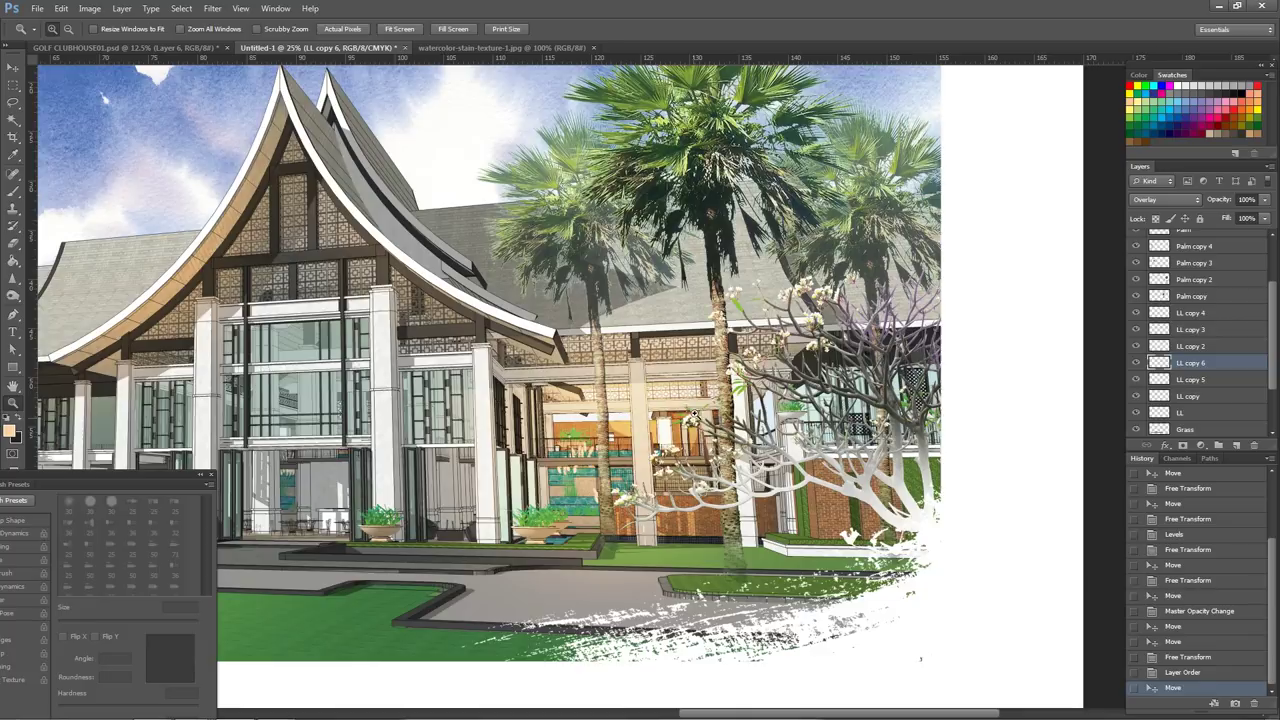
left_click(697, 418)
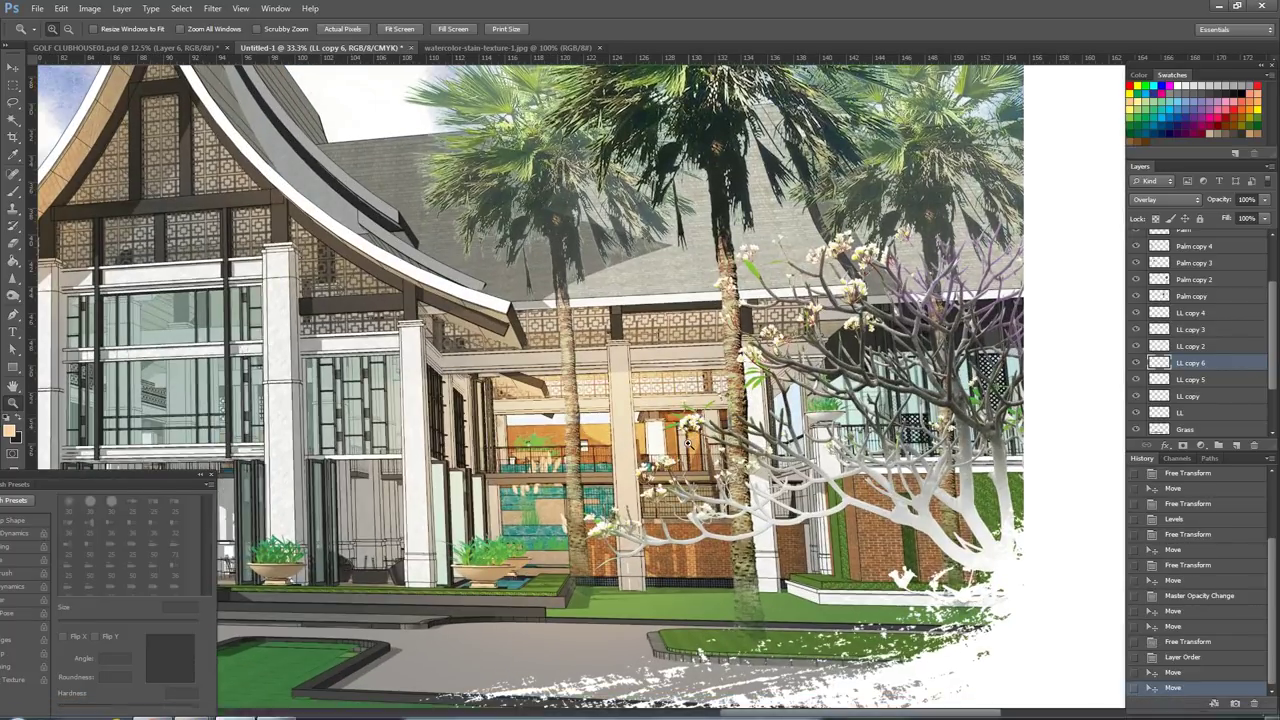
key("l")
left_click(626, 345)
- Cut LL copy 6's excess interior pixels beside the pillar using a polygonal lasso selection
key("Return")
right_click(19, 108)
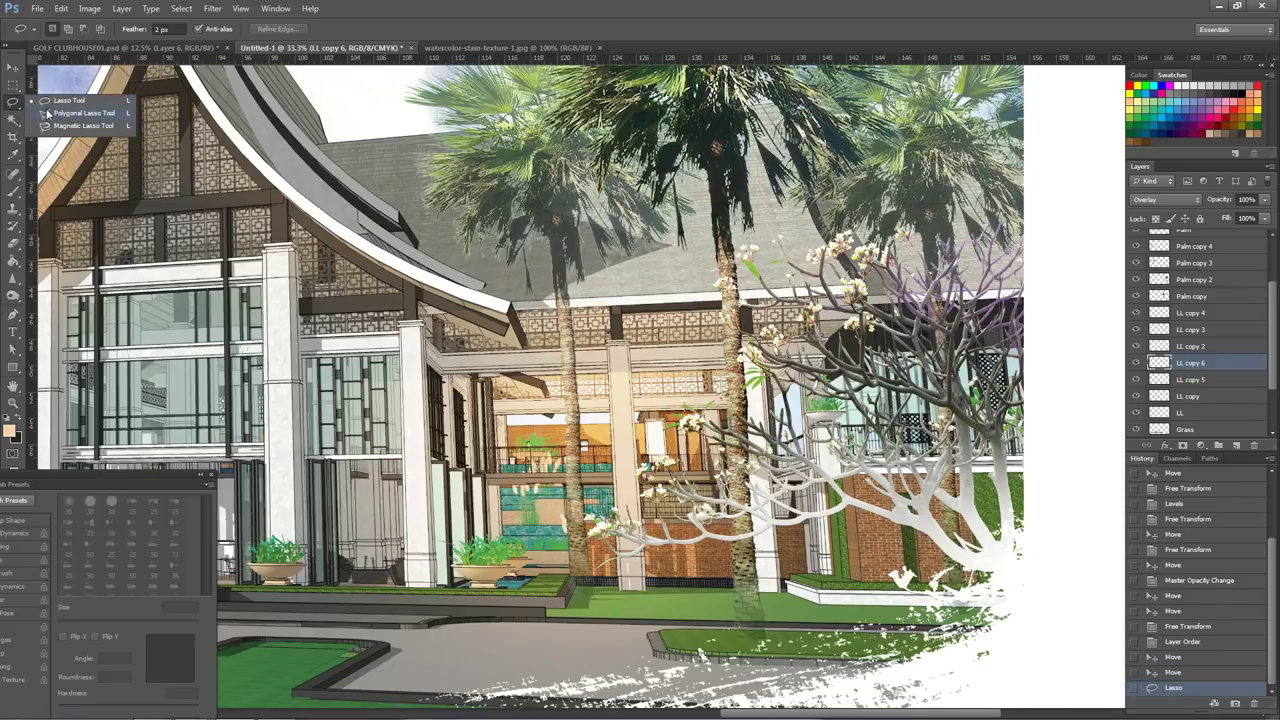
left_click(58, 114)
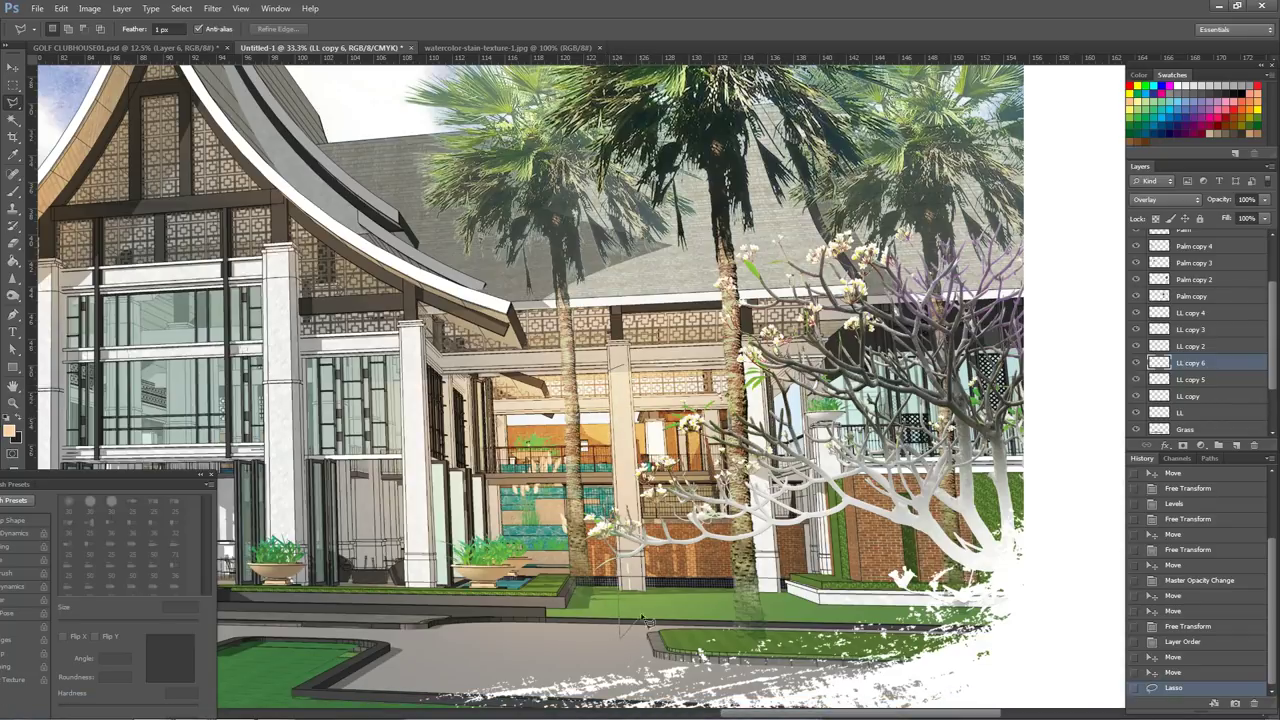
double_click(633, 345)
key("ctrl+x")
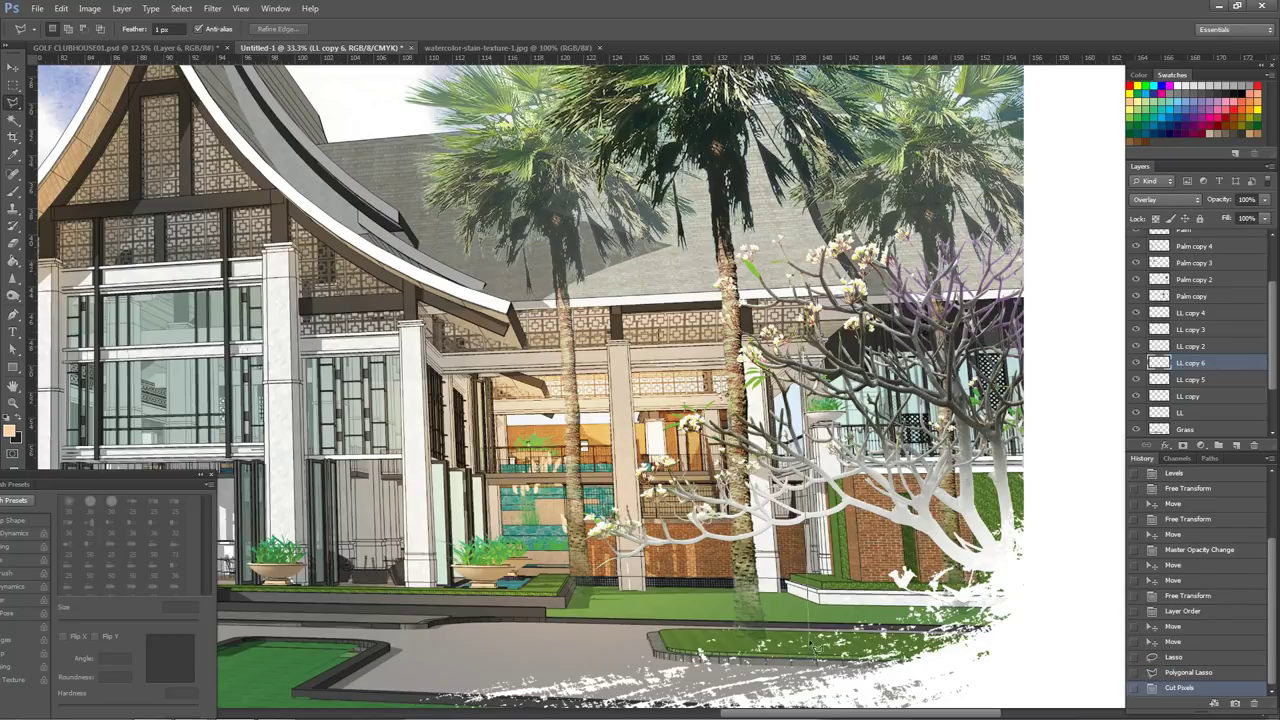
- Zoom out to the whole rendering and make the BD background layer active
key("z")
mouse_move(705, 458)
left_mouse_down()
mouse_move(645, 478)
mouse_move(476, 420)
left_mouse_up()
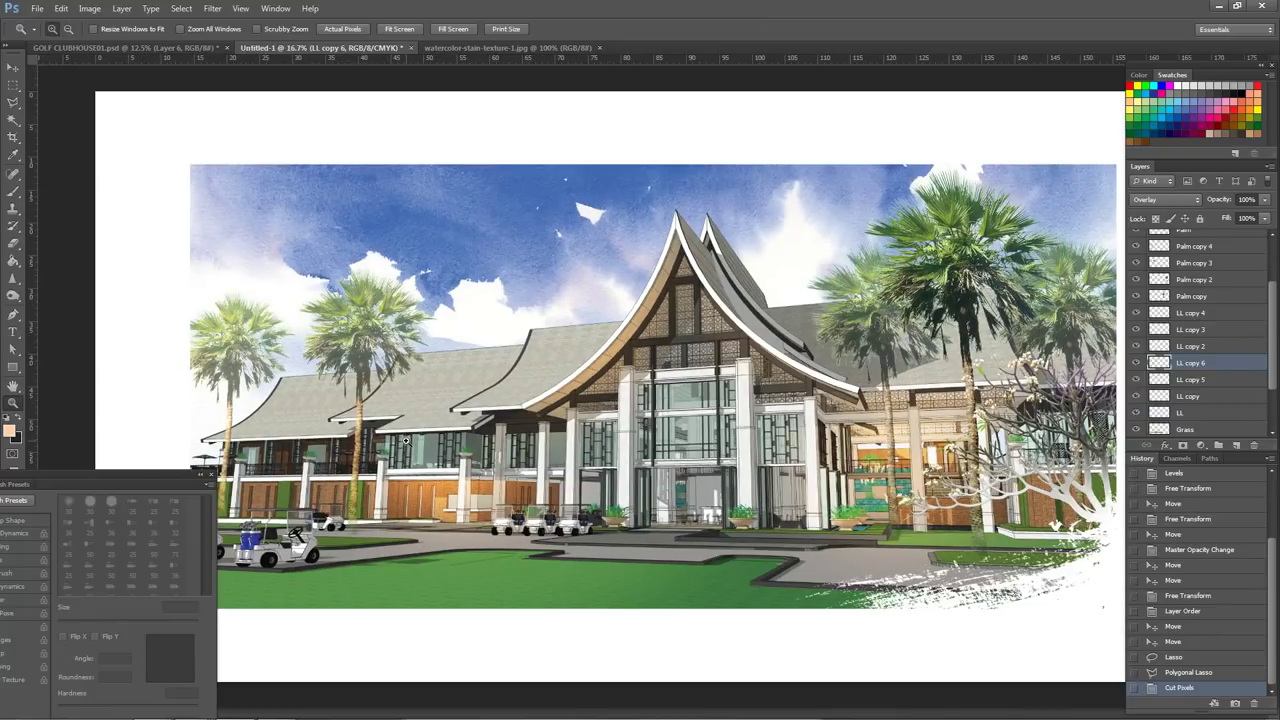
right_click(268, 432)
left_click(337, 451)
- Paste a 300 px feathered ellipse of BD over the left wing as Layer 6
left_click_drag(13, 83, 50, 105)
left_click_drag(815, 563, 395, 456)
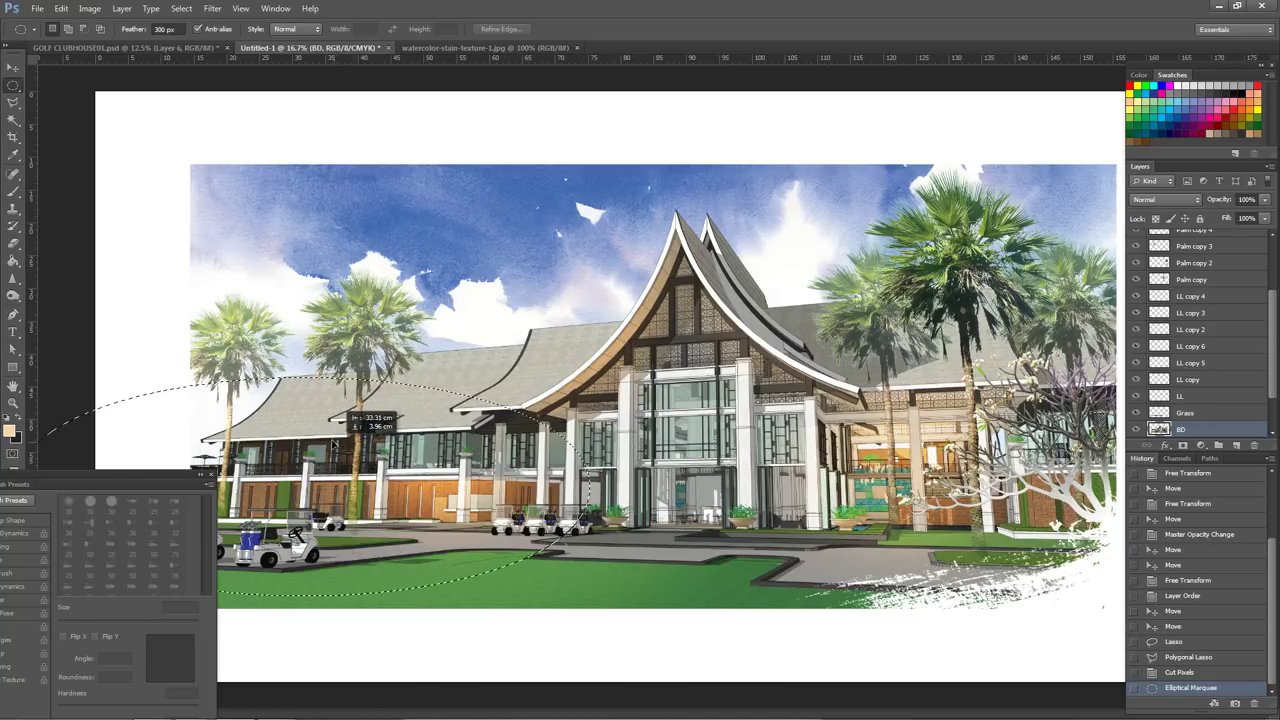
left_click_drag(396, 455, 372, 455)
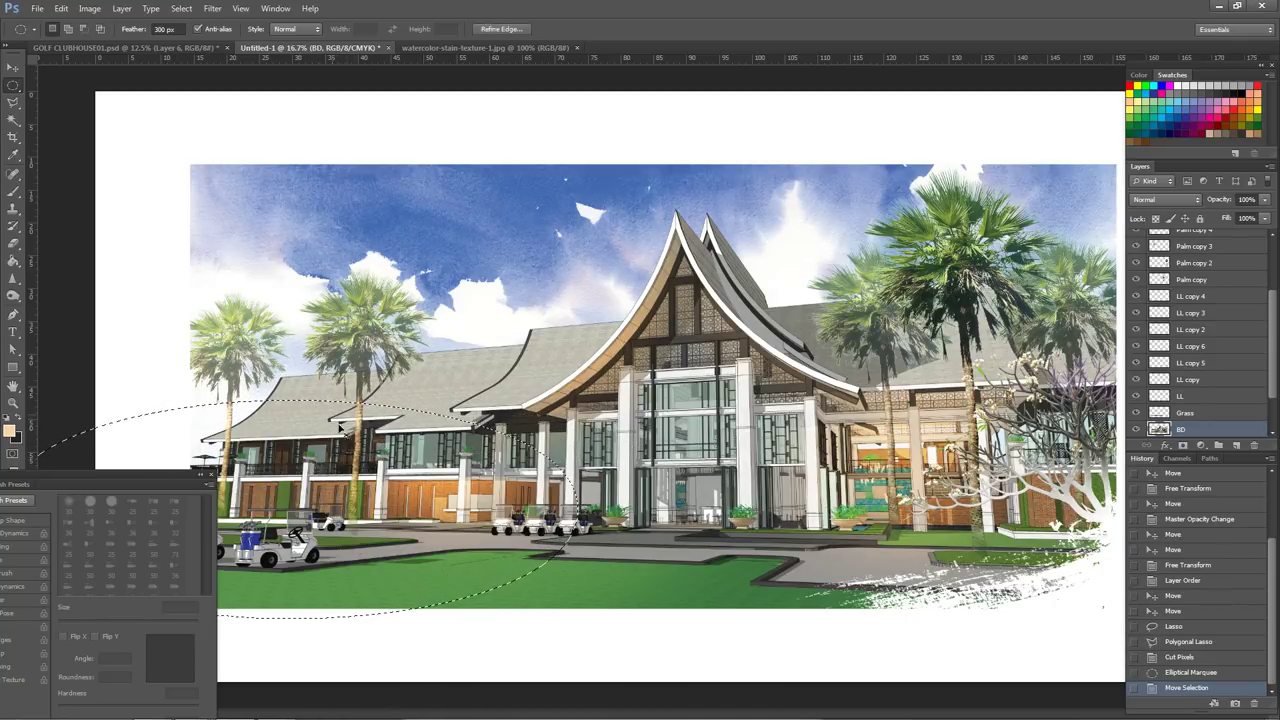
right_click(368, 448)
left_click(368, 438)
key("ctrl+shift+v")
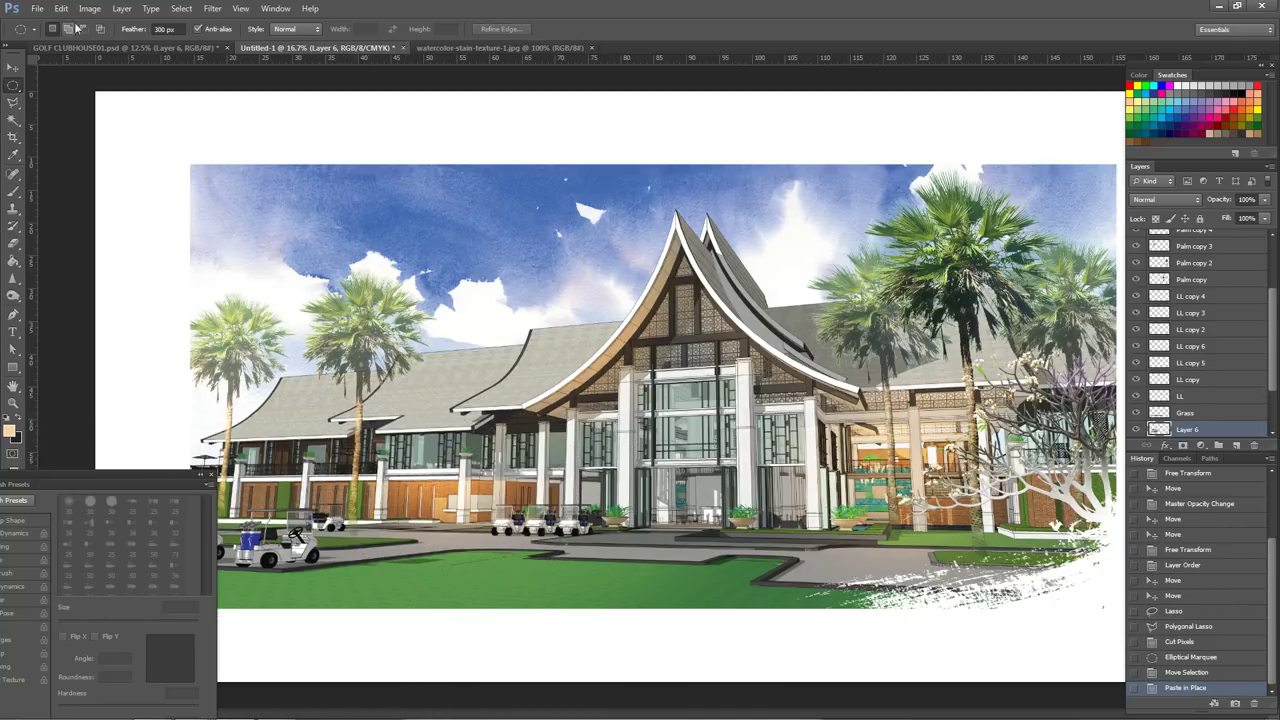
- Lighten Layer 6 with a Levels adjustment
left_click(89, 8)
left_click(320, 58)
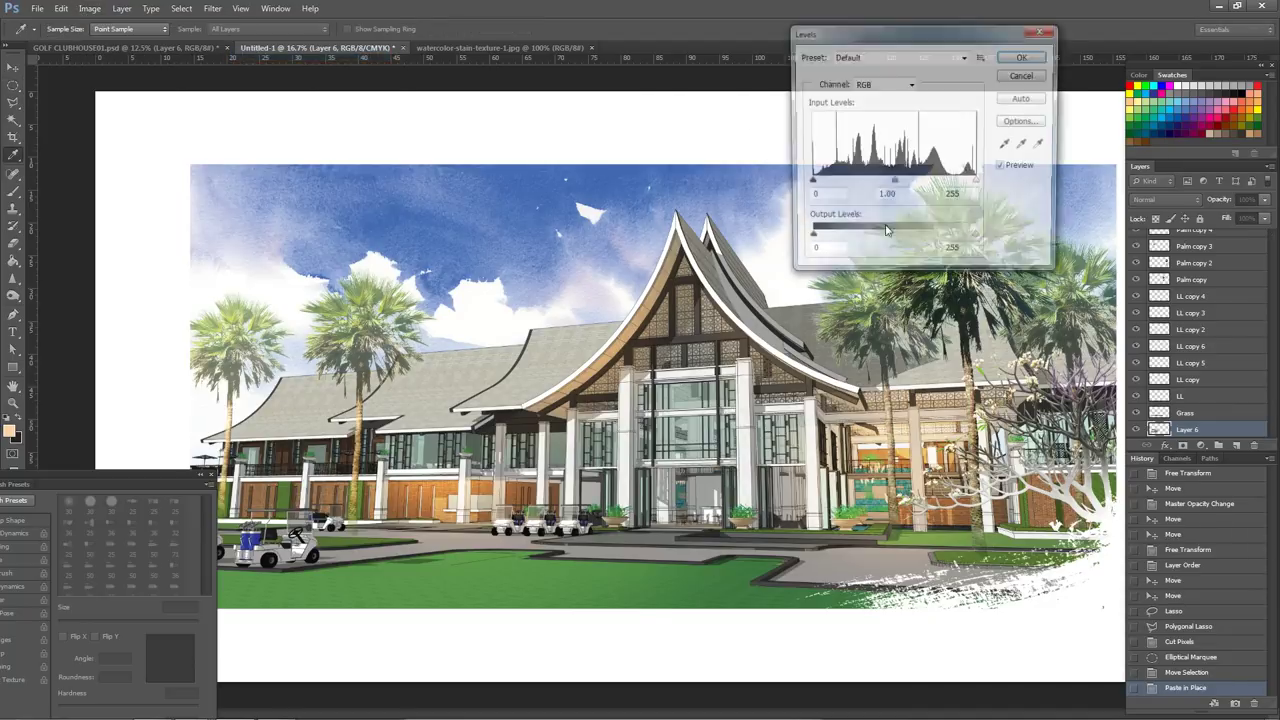
left_click_drag(826, 243, 834, 243)
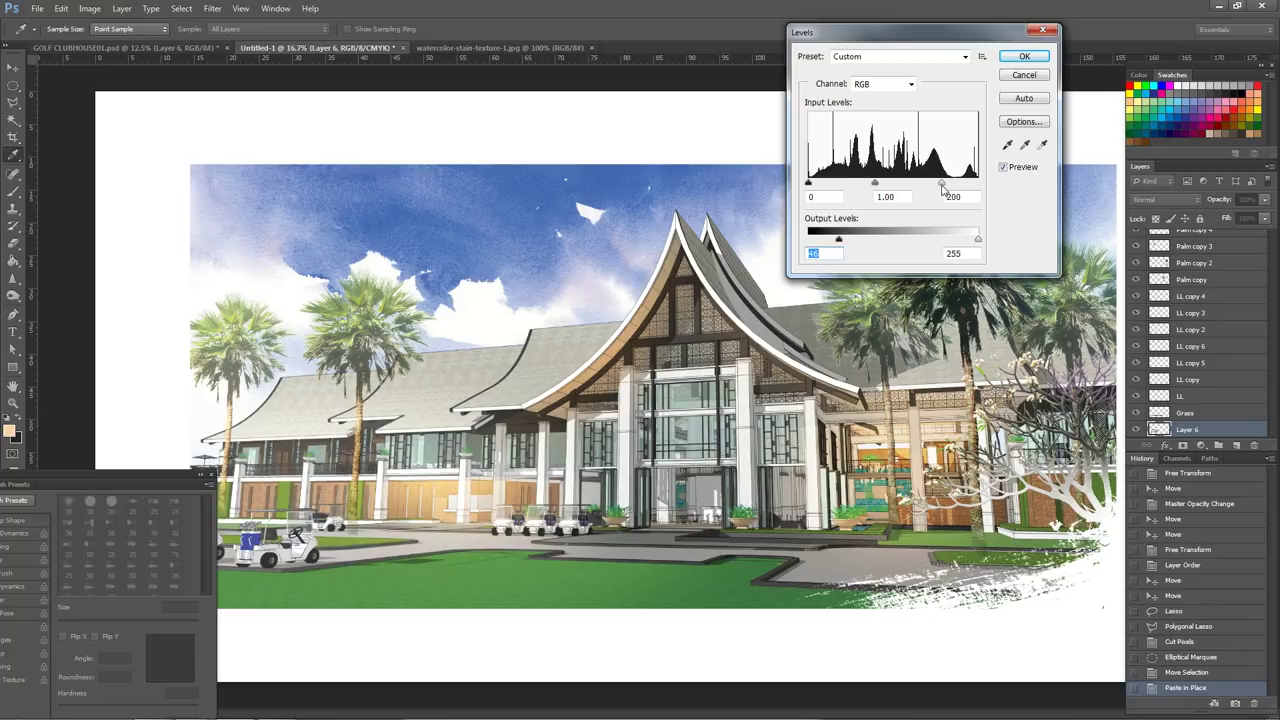
left_click(945, 187)
left_click_drag(826, 241, 818, 241)
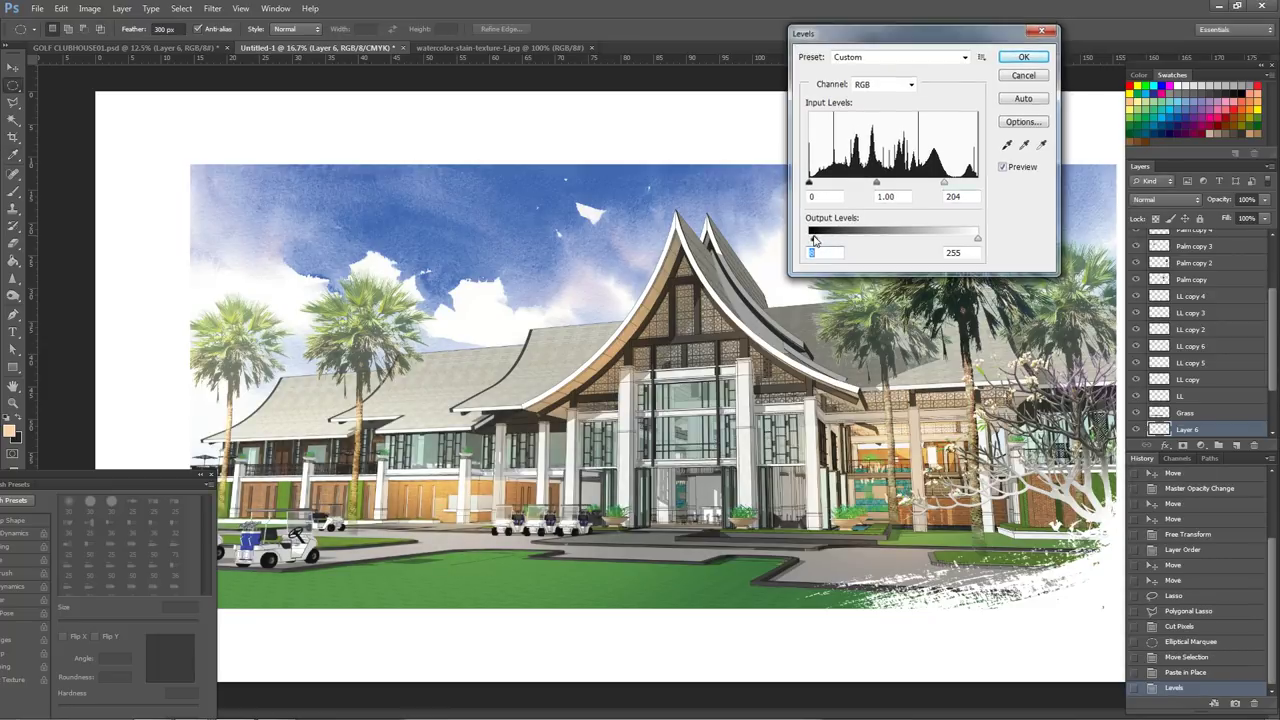
key("Return")
key("z")
left_click(136, 77, "alt")
left_click(136, 77, "alt")
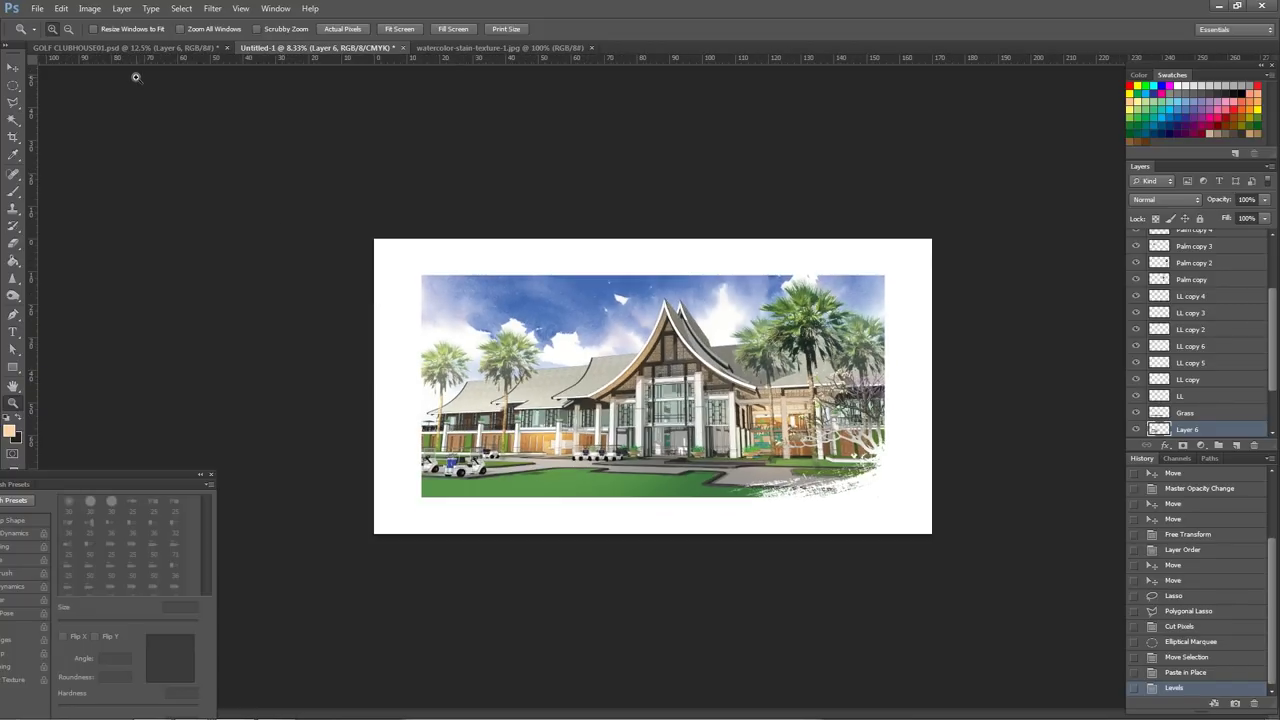
- Warm Layer 6's highlights with a Color Balance adjustment
left_click(89, 8)
left_click(300, 123)
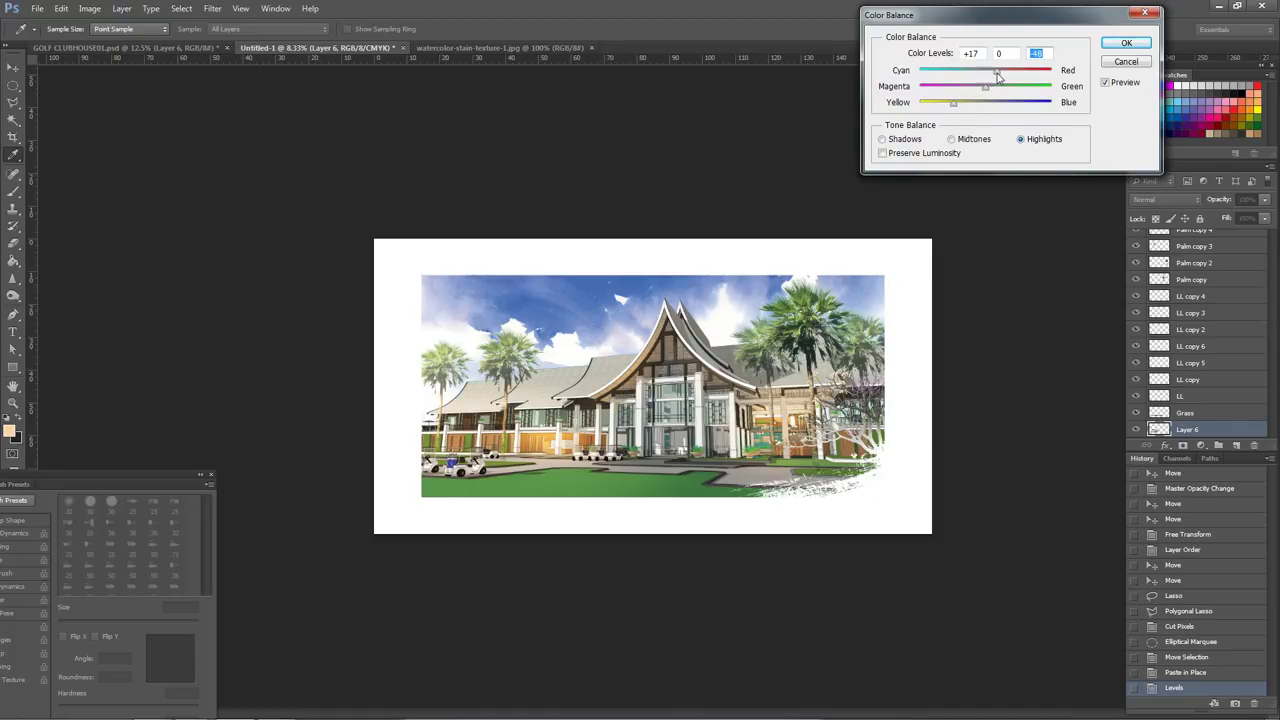
key("Return")
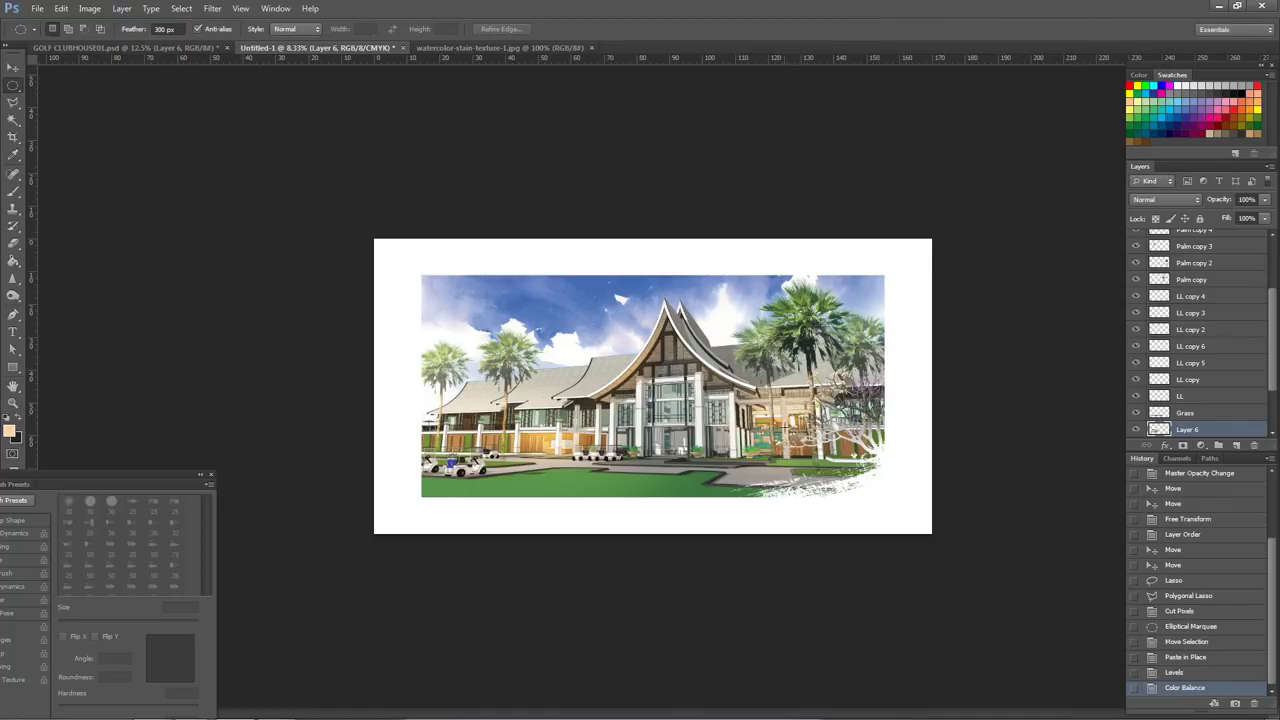
left_click(653, 386)
left_click(733, 441, "alt")
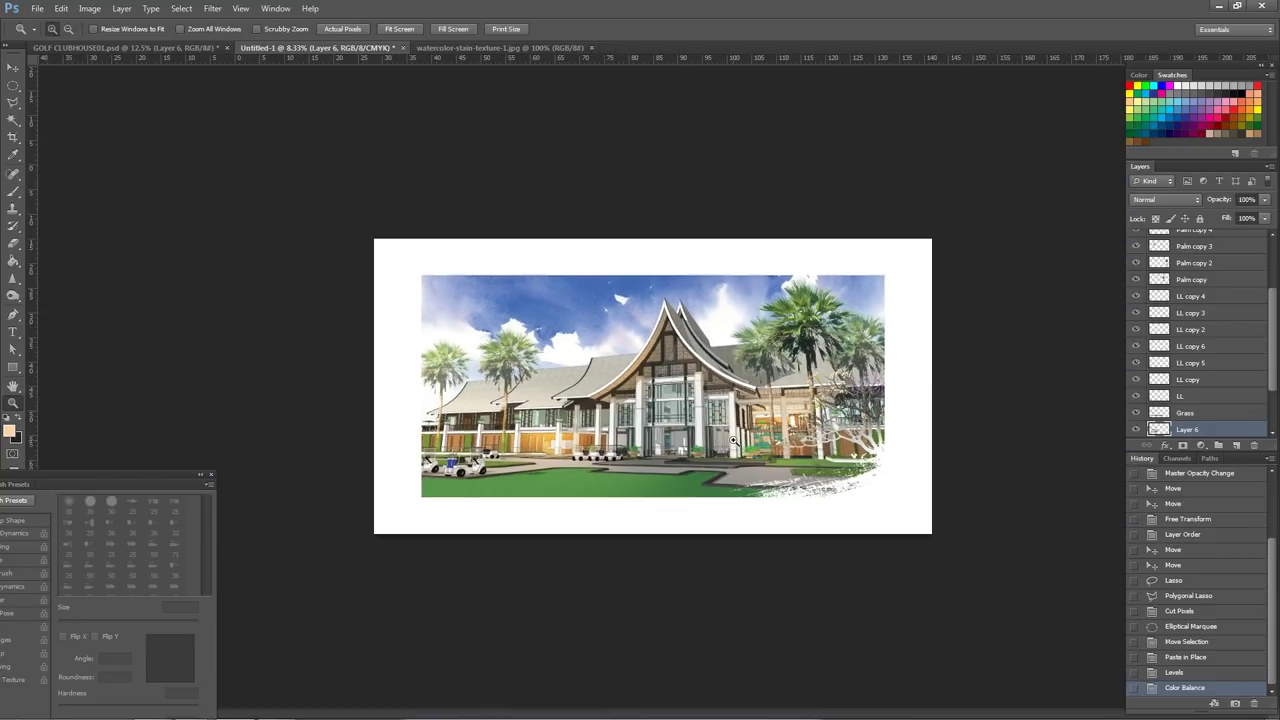
left_click(734, 419)
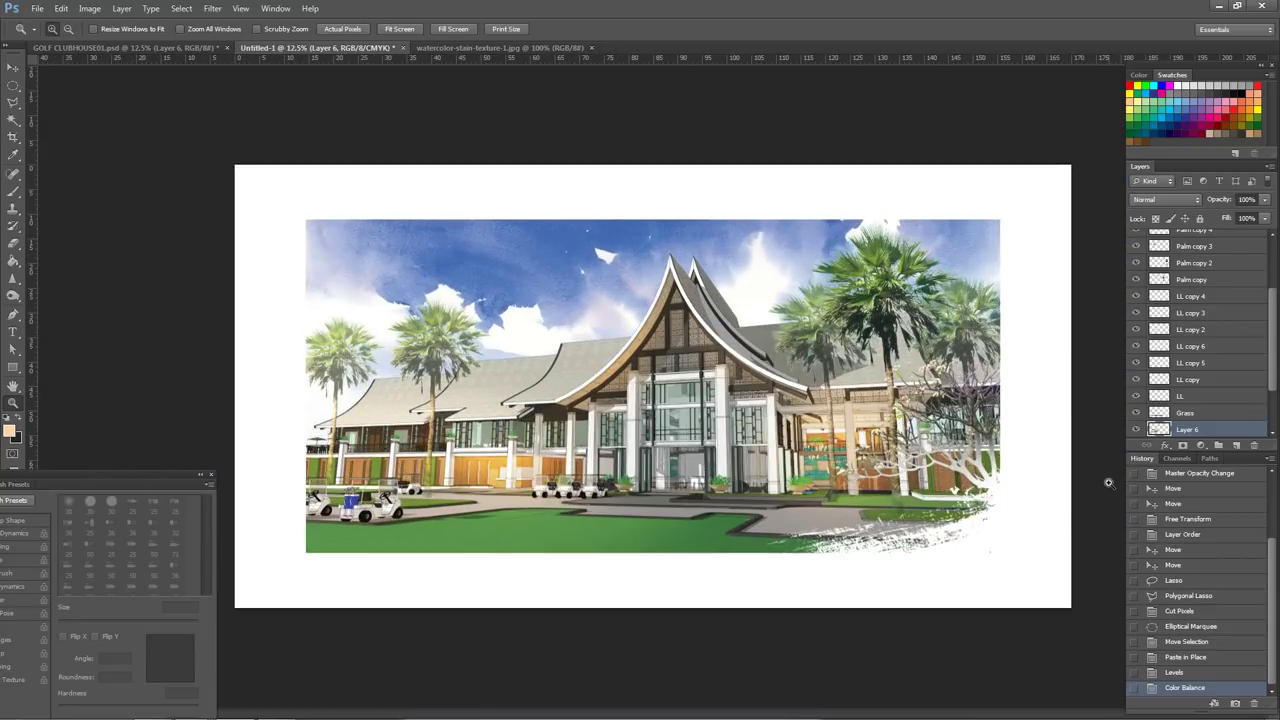
- Select and copy the Glass layer in GOLF CLUBHOUSE01.psd
left_click(702, 430)
left_click(690, 441)
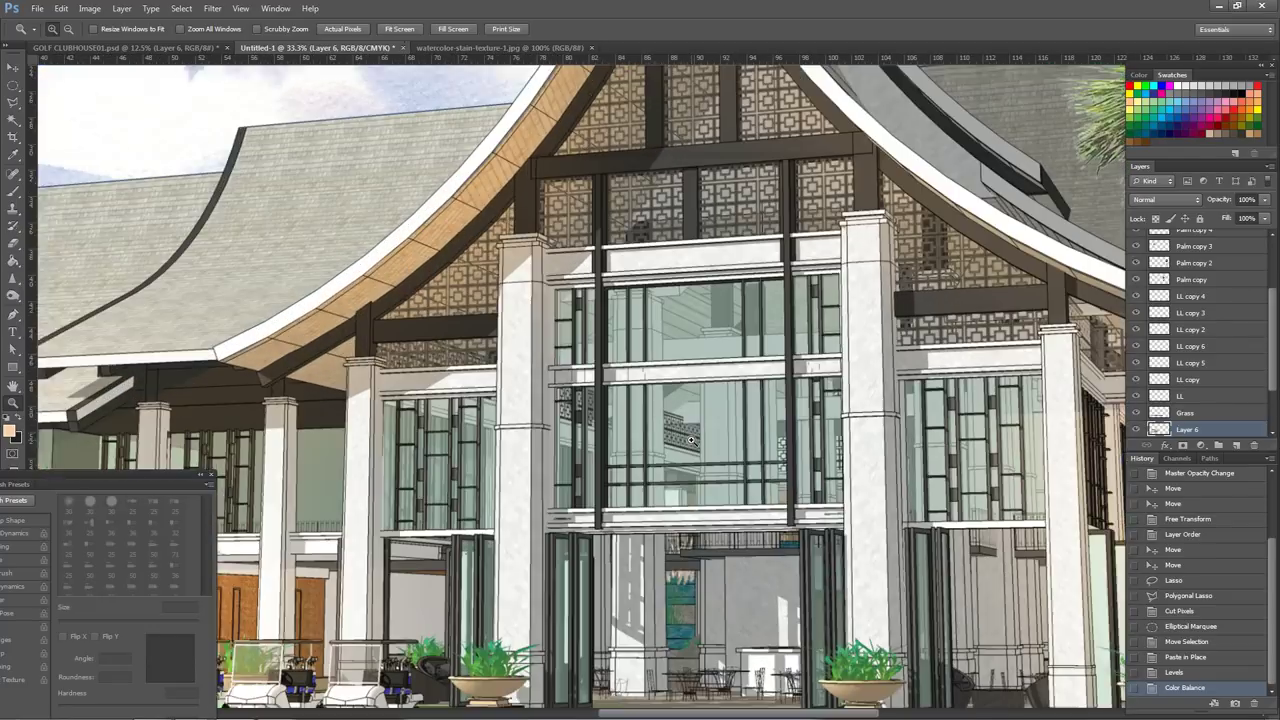
left_click(684, 372)
key("l")
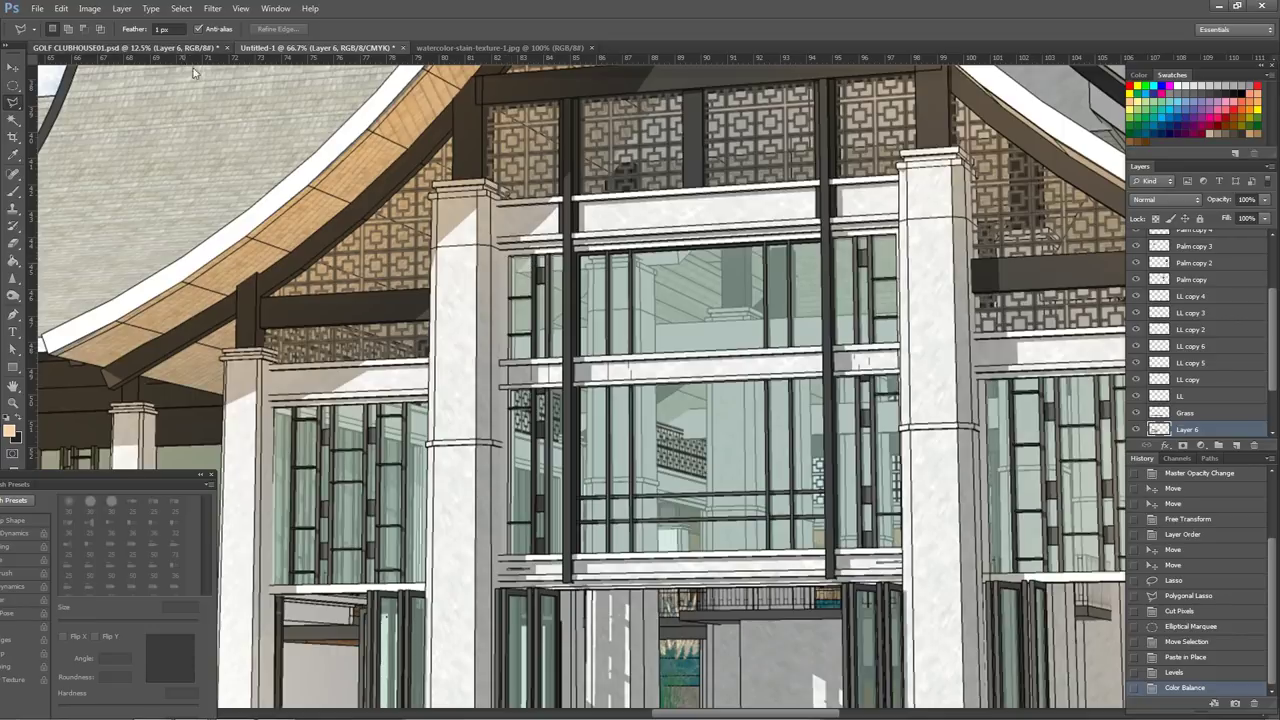
left_click(150, 47)
right_click(673, 424, "ctrl")
left_click(735, 474)
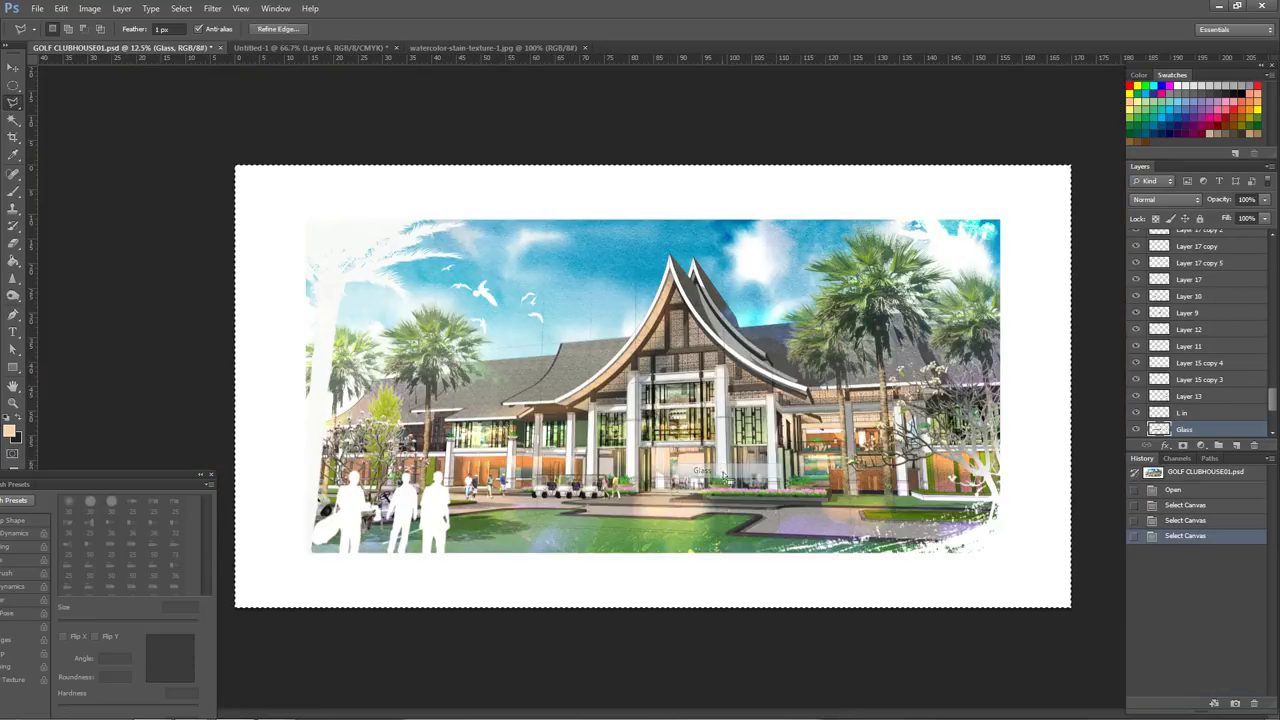
- Paste the glass in place above BD in Untitled-1 and load Layer 7's window selection
left_click(274, 47)
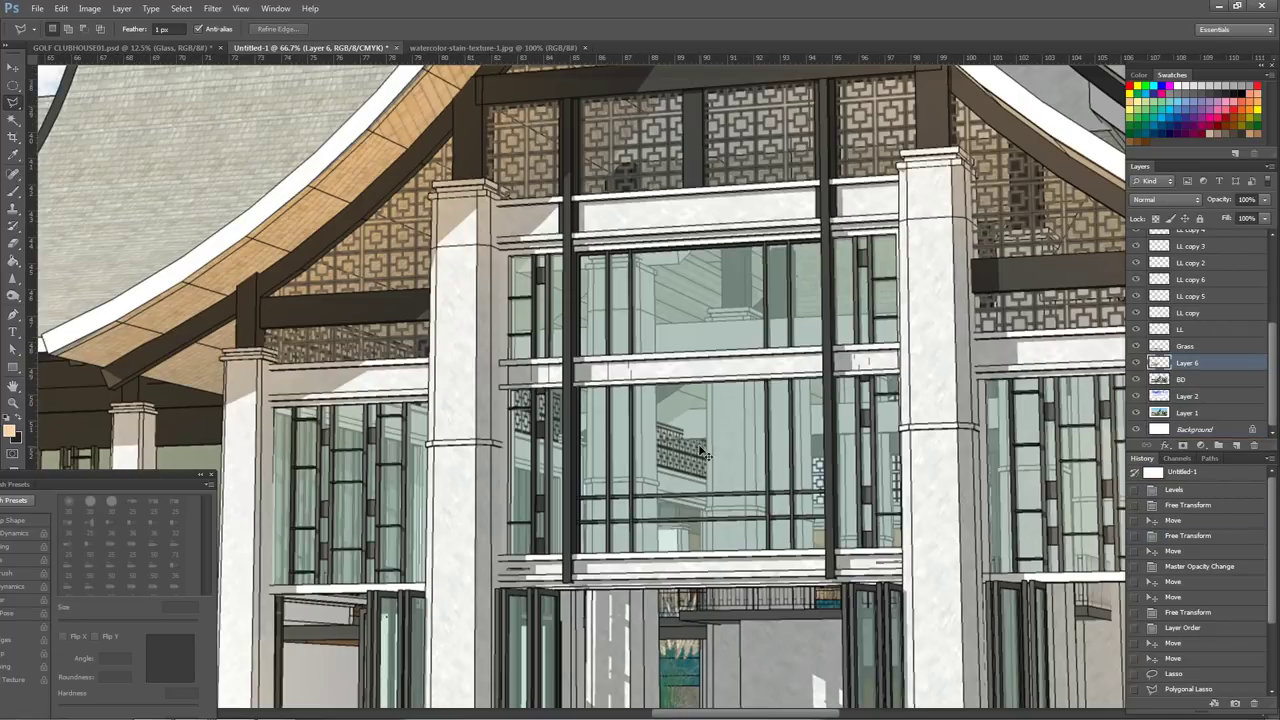
right_click(749, 407, "ctrl")
left_click(735, 427)
key("ctrl+shift+v")
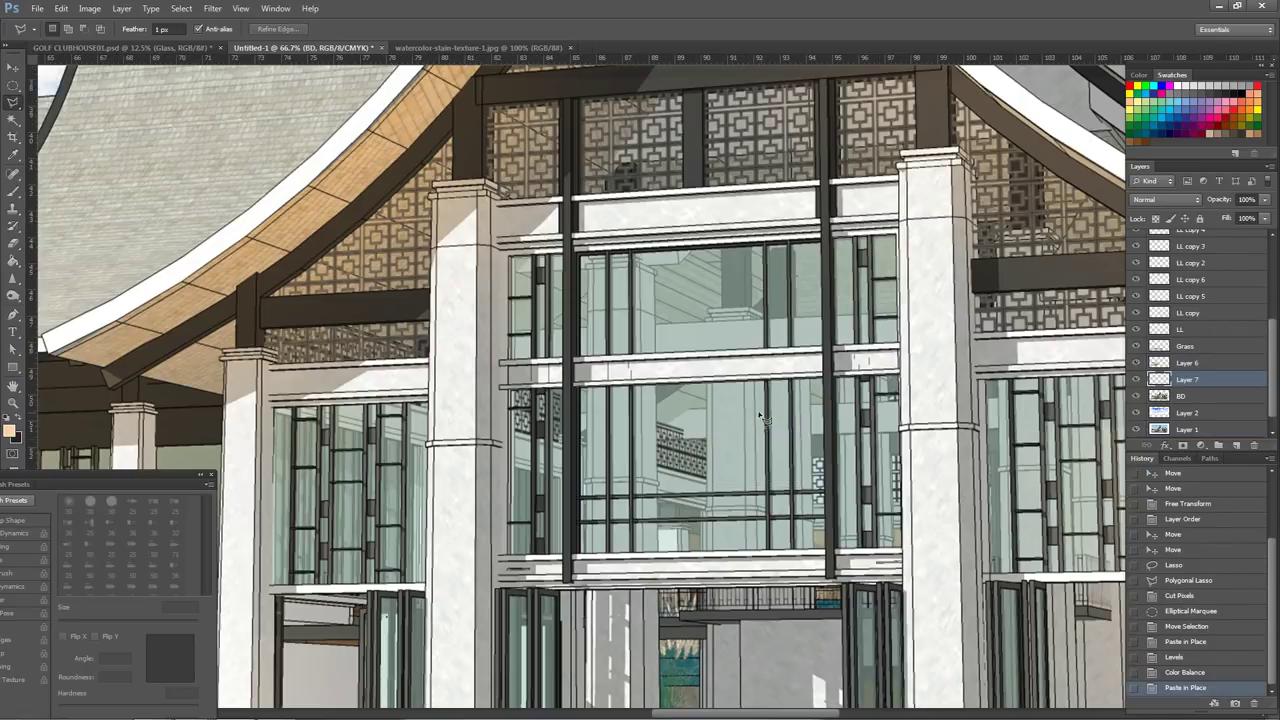
key("ctrl+space")
left_click(771, 476, "alt")
left_click(1158, 379, "ctrl")
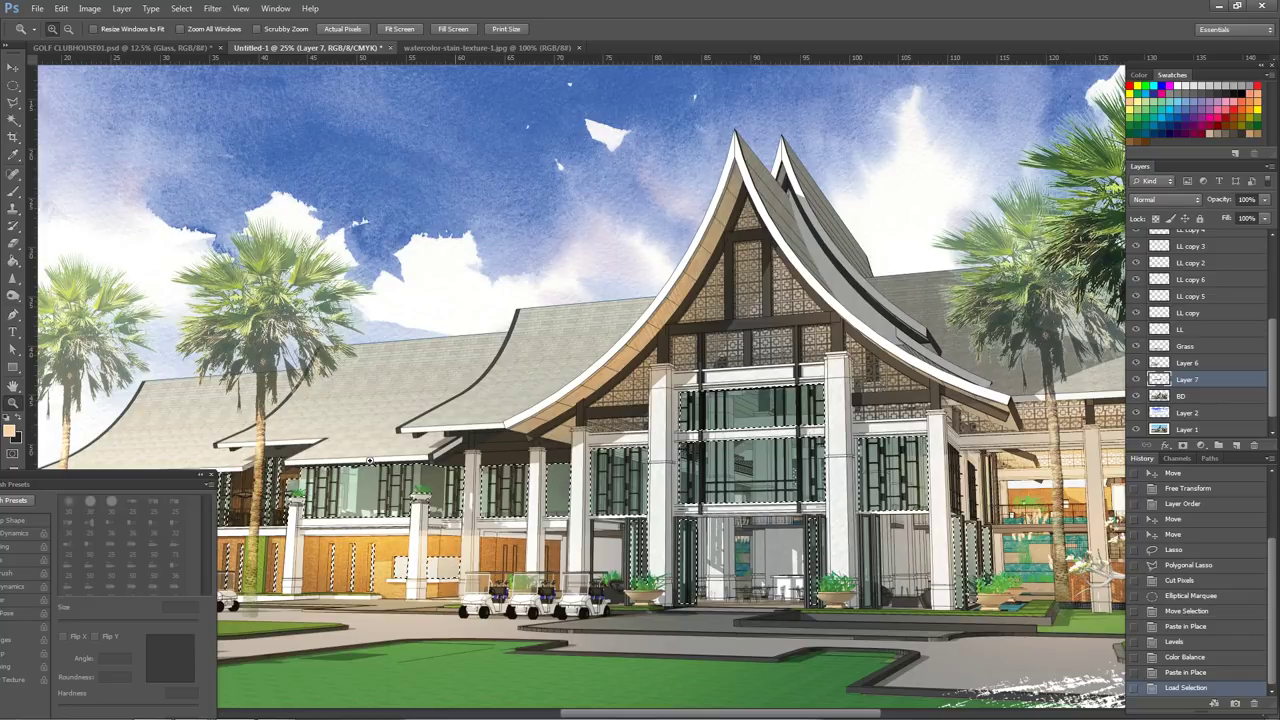
- Rename Layer 7 to 'Glass'
left_click_drag(687, 468, 758, 522)
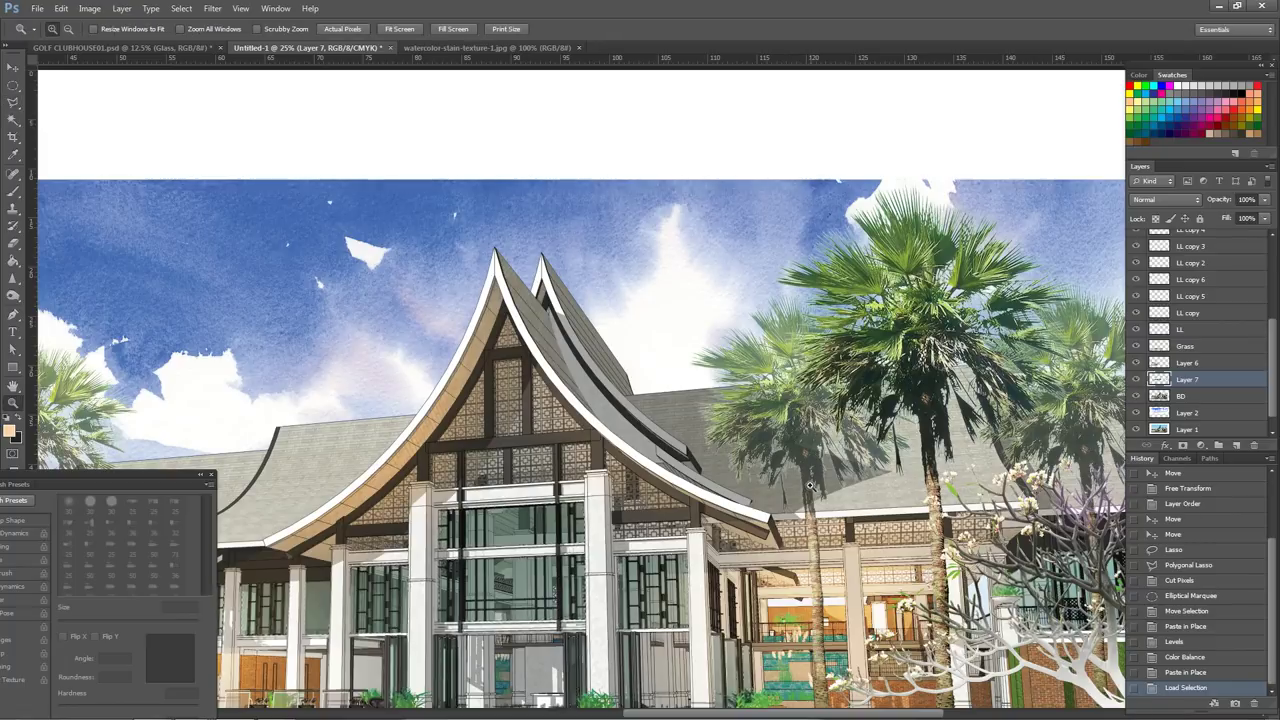
scroll(758, 522, "down", 5)
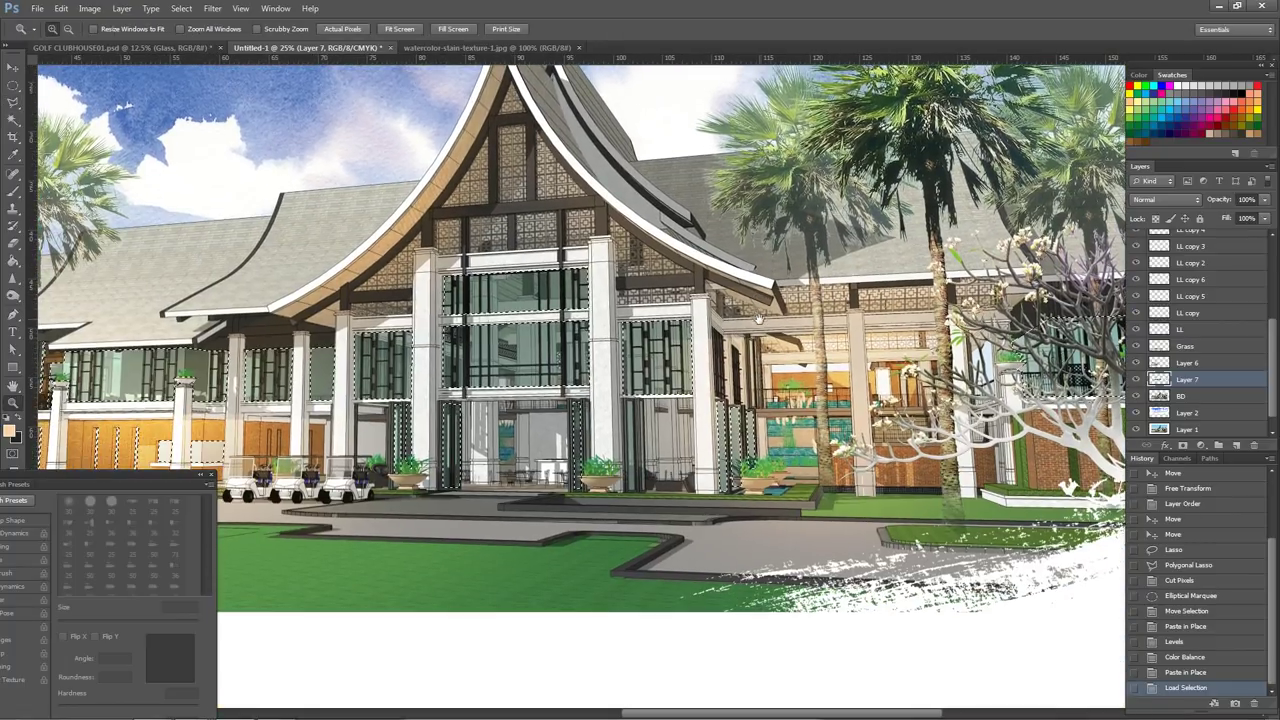
double_click(1187, 379)
type("Glass")
key("Return")
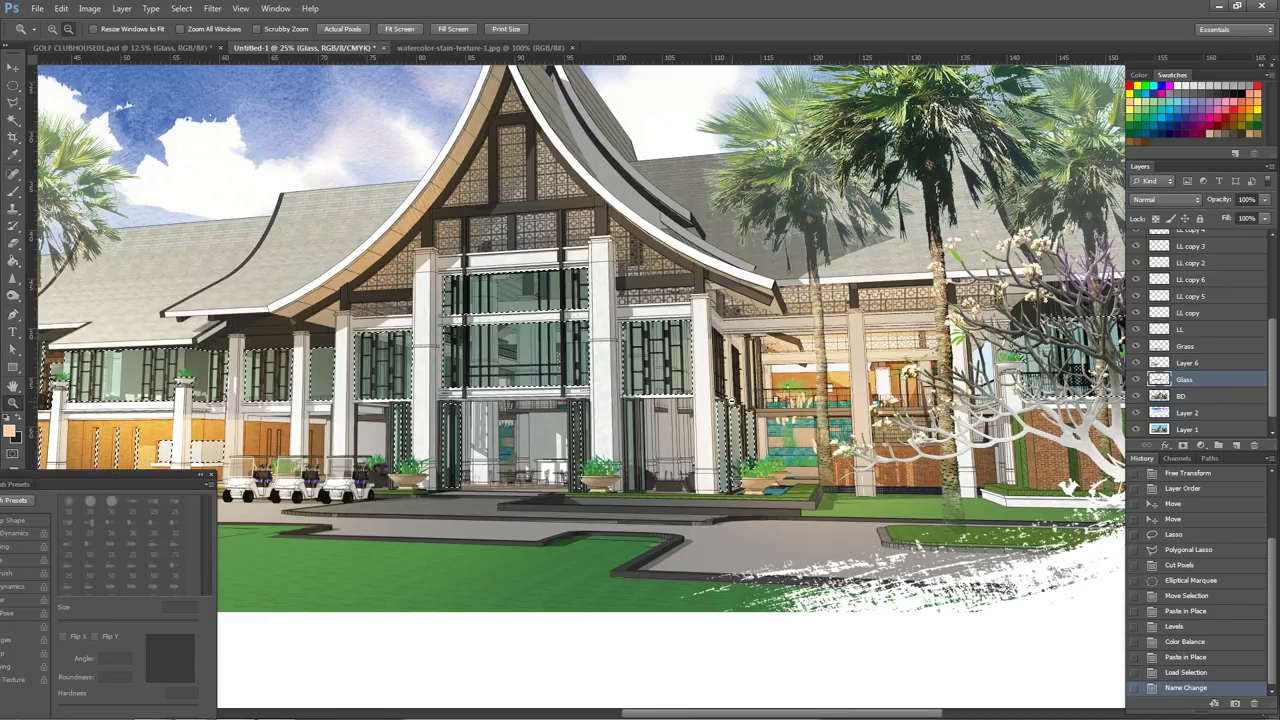
- Add a new Overlay-mode layer named 'LL glass' above Glass
key("ctrl+0")
key("ctrl+minus")
left_click(1235, 445)
left_click(1173, 198)
left_click(1175, 373)
double_click(1187, 377)
type("LL")
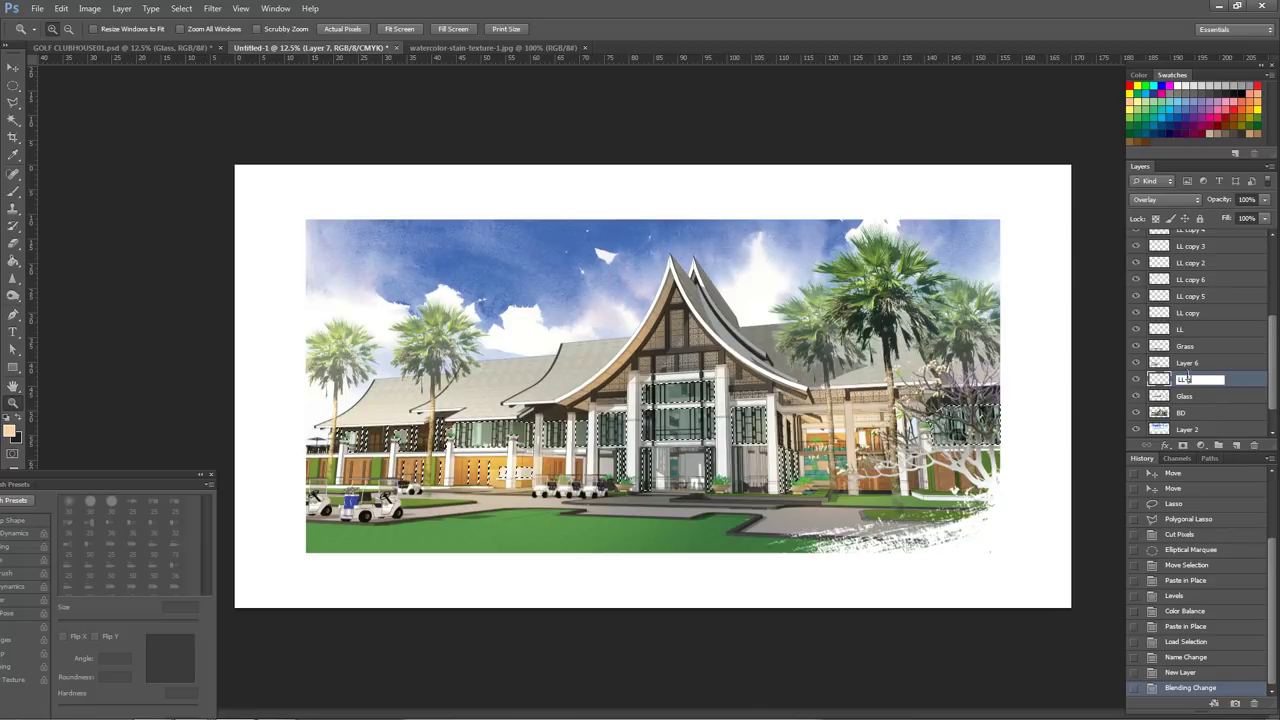
type(" glass")
key("Return")
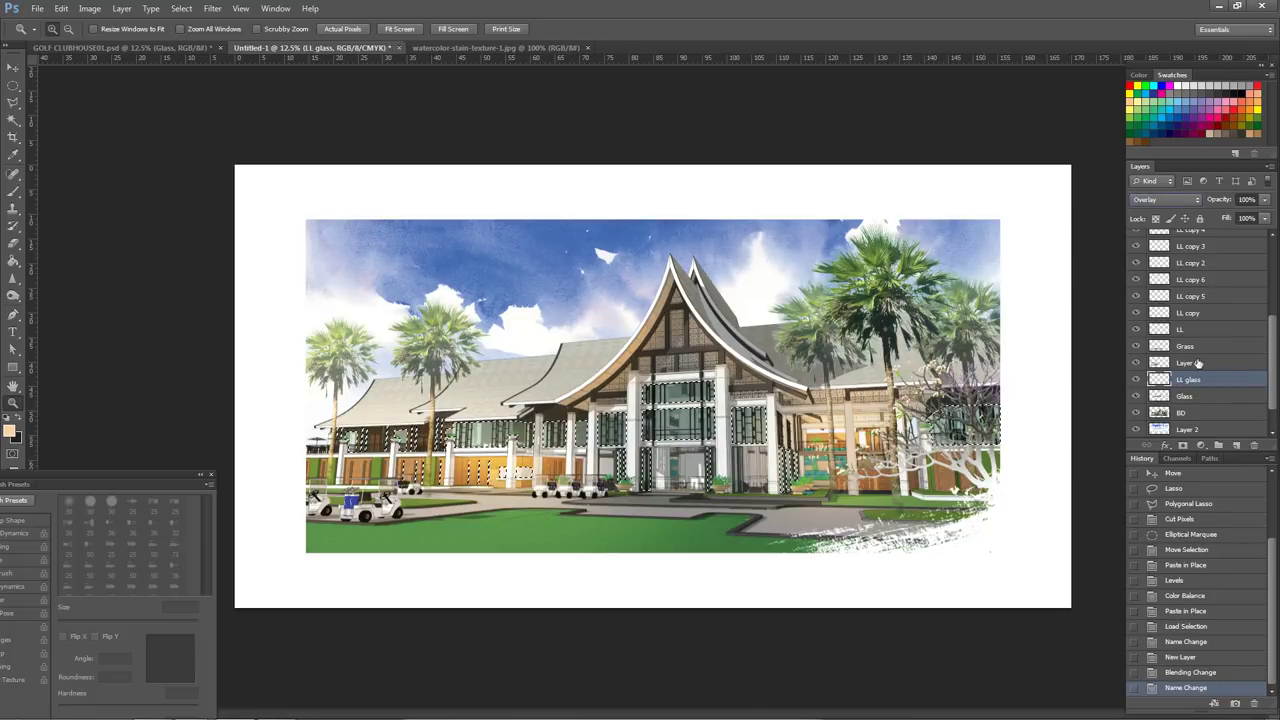
left_click(773, 468)
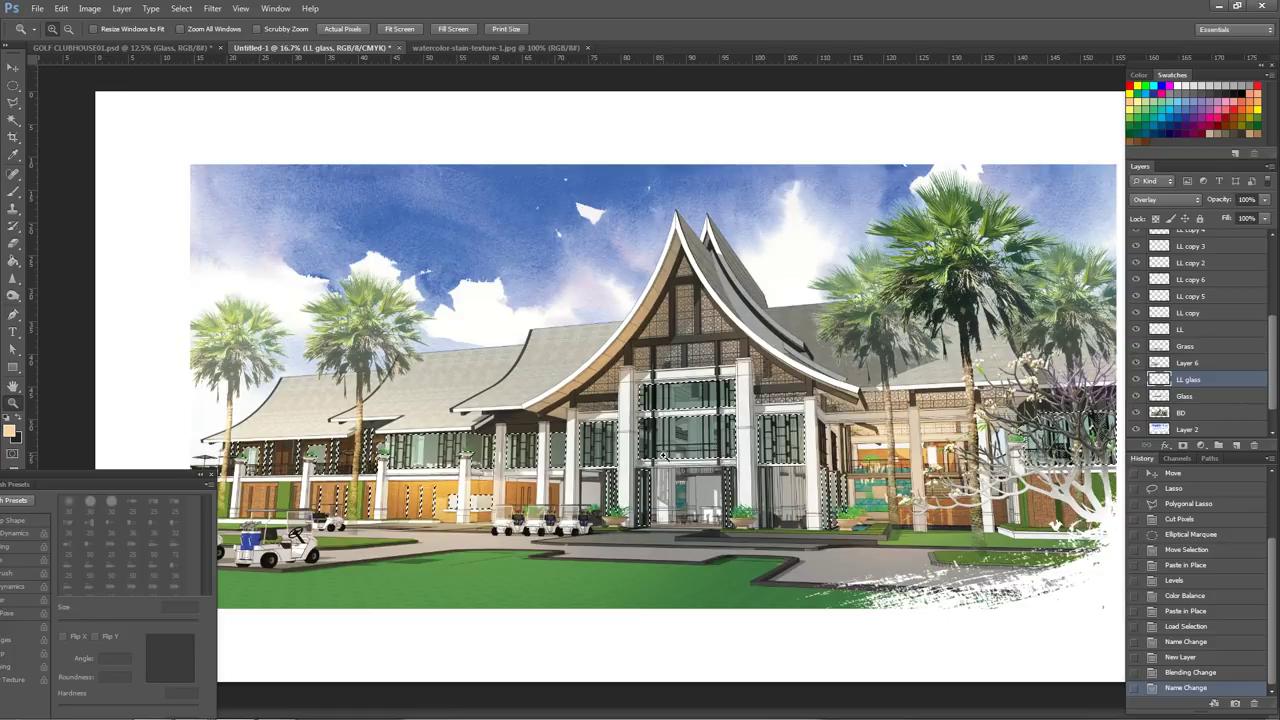
- Set up a large brush at about 51% opacity with a pale yellow colour
key("b")
key("bracketright")
key("bracketright")
key("bracketright")
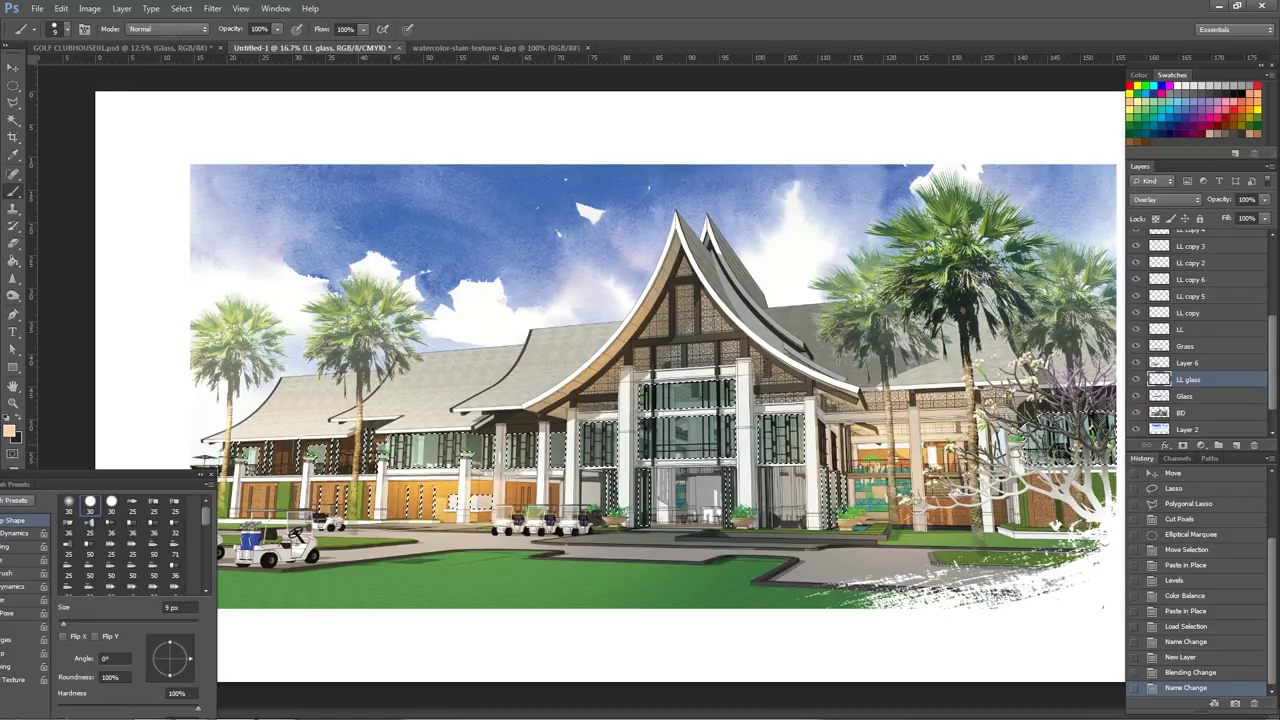
key("9")
key("3")
key("bracketright")
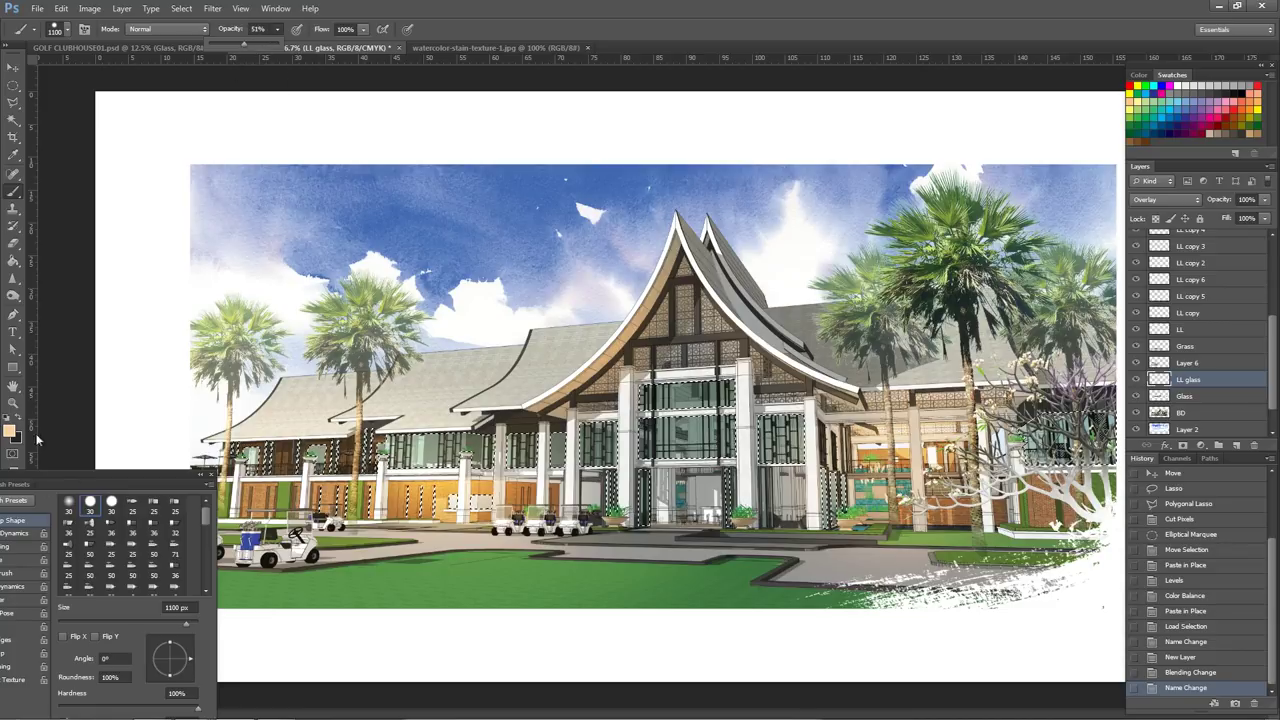
left_click(9, 430)
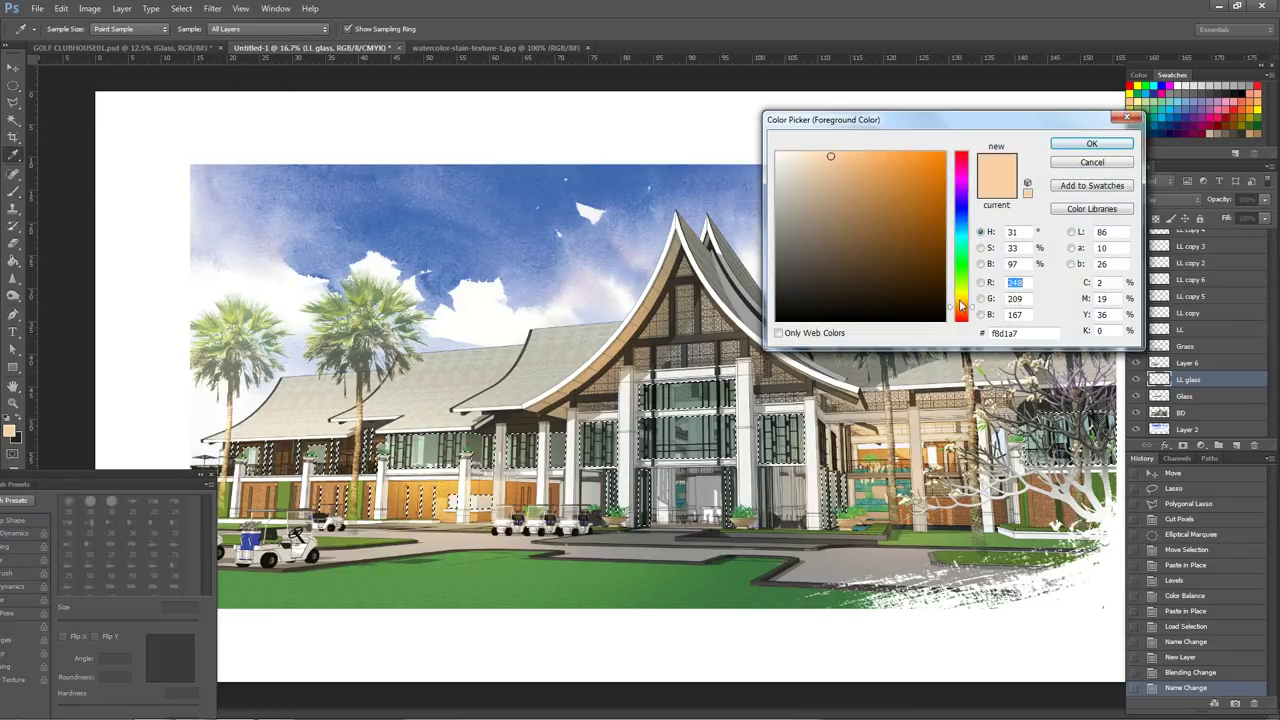
left_click_drag(961, 307, 961, 297)
left_click(1090, 144)
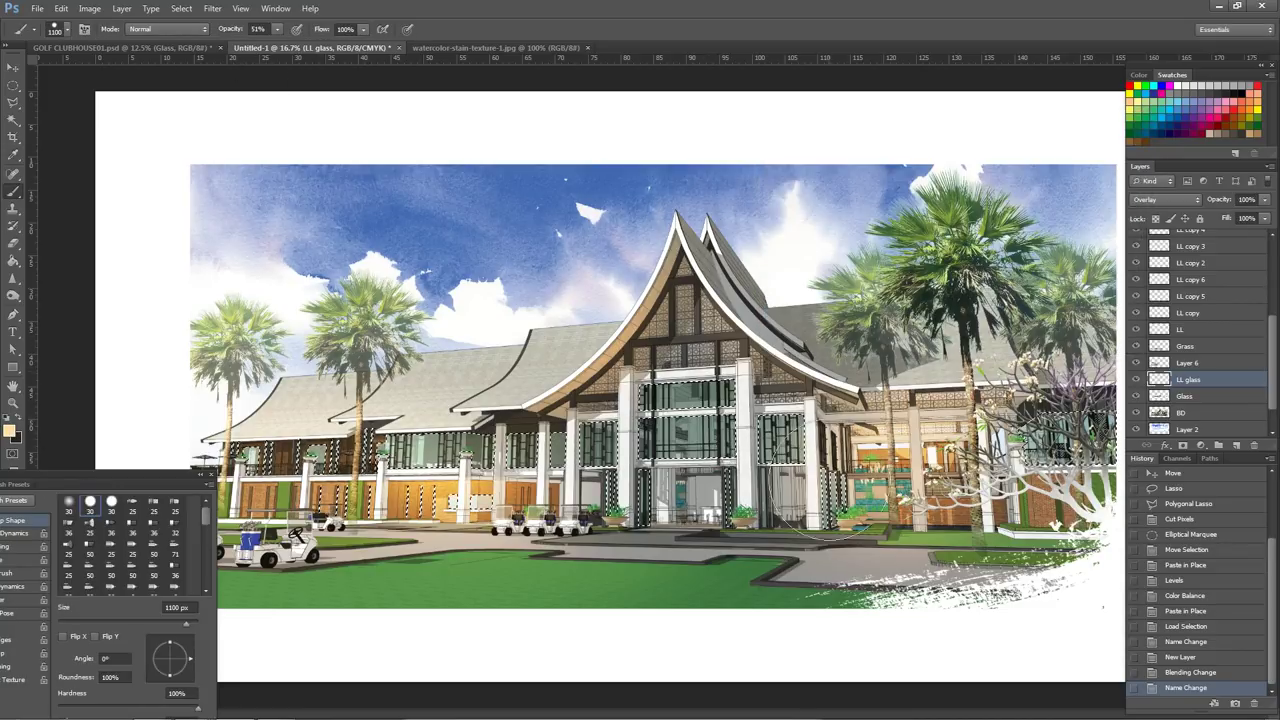
- Paint soft 1400 px pale-yellow glow strokes over the glazing on LL glass
left_click(762, 542)
left_click(68, 502)
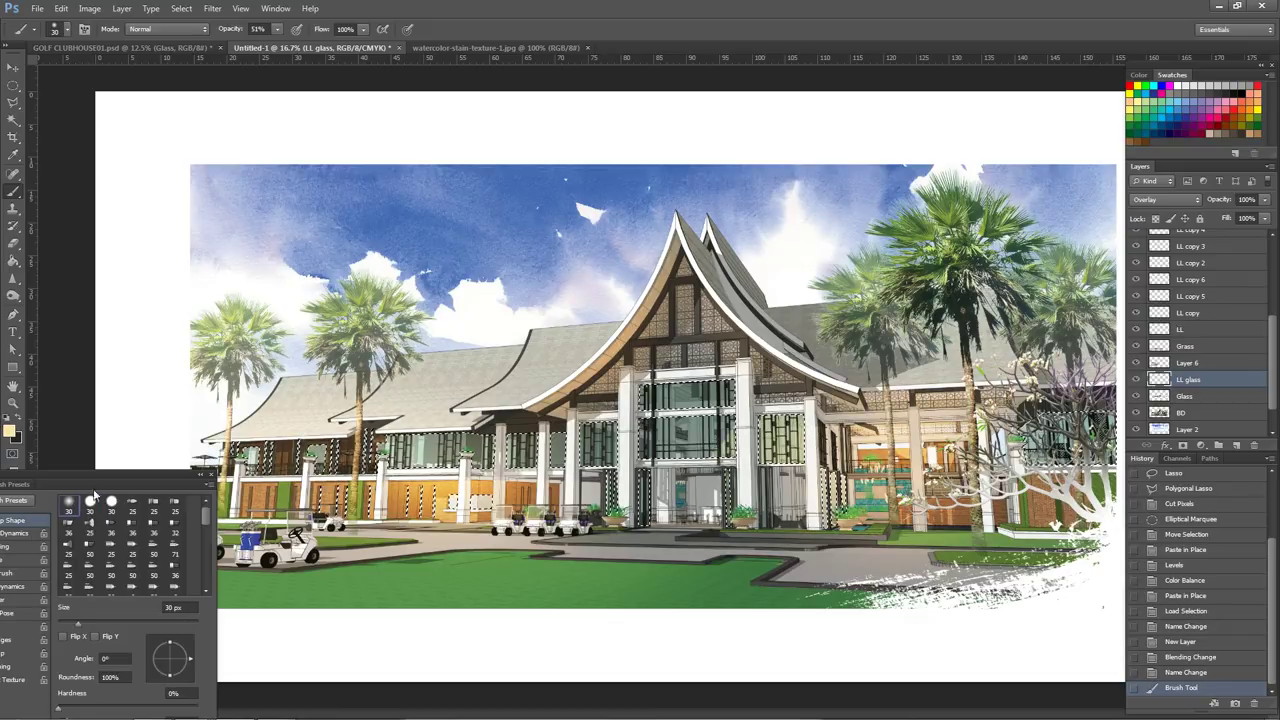
mouse_move(134, 473)
left_mouse_down()
mouse_move(235, 433)
mouse_move(112, 503)
left_mouse_up()
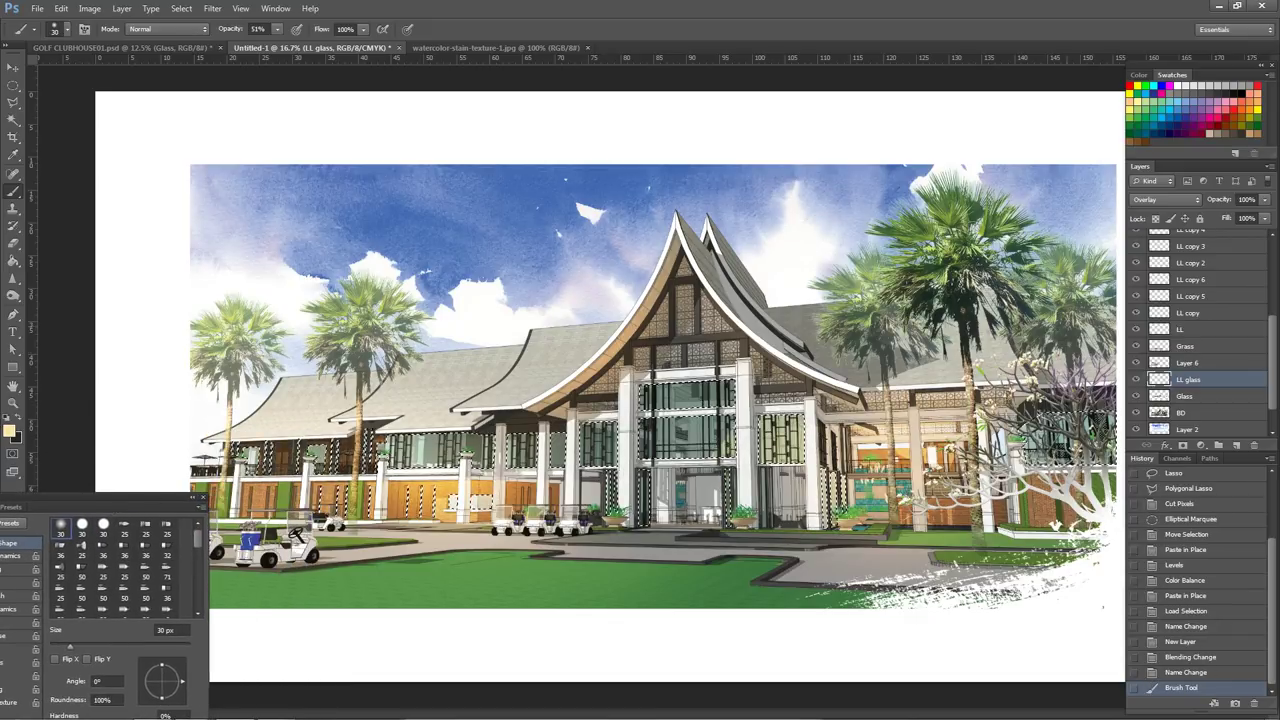
left_click(1205, 672)
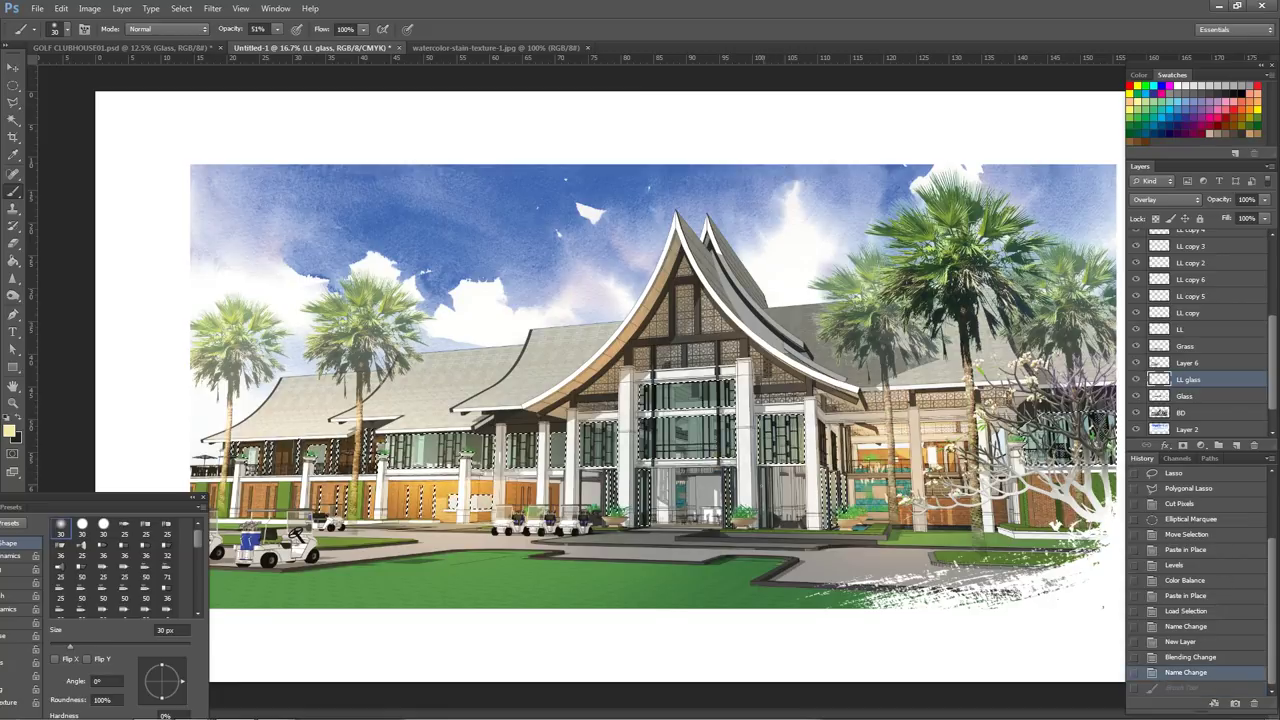
key("bracketright")
key("bracketright")
key("bracketright")
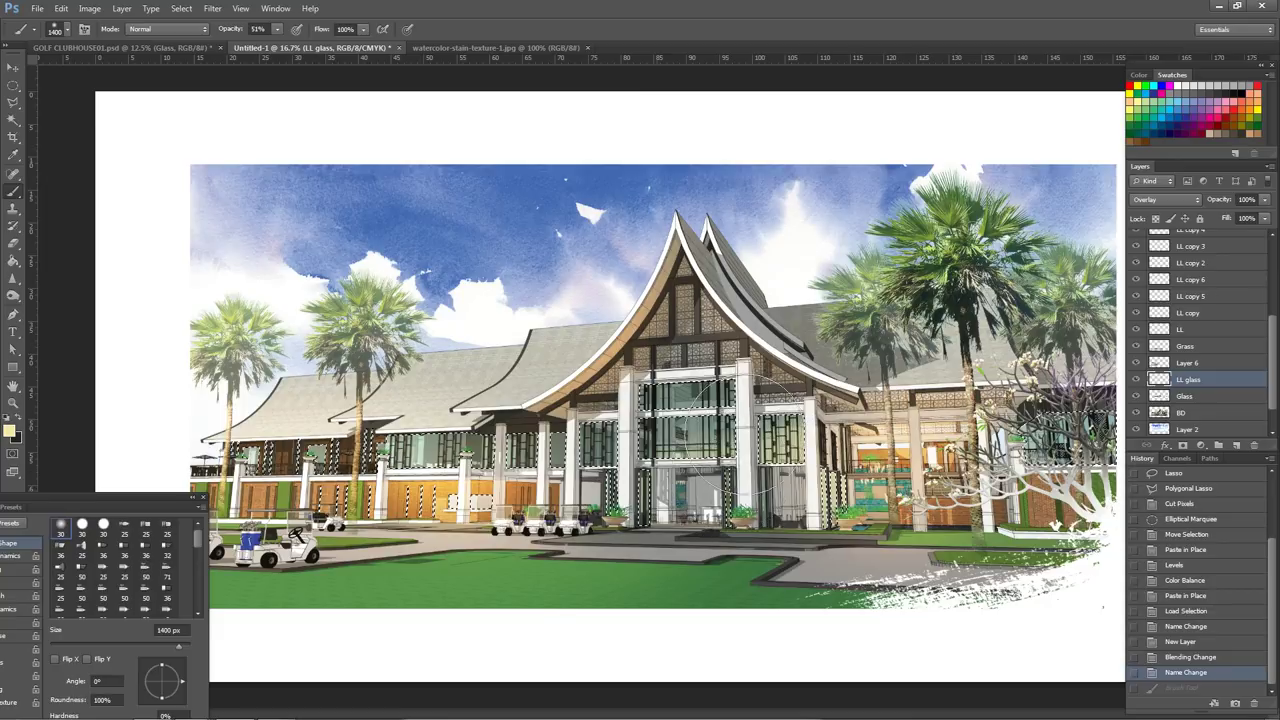
left_click(764, 549)
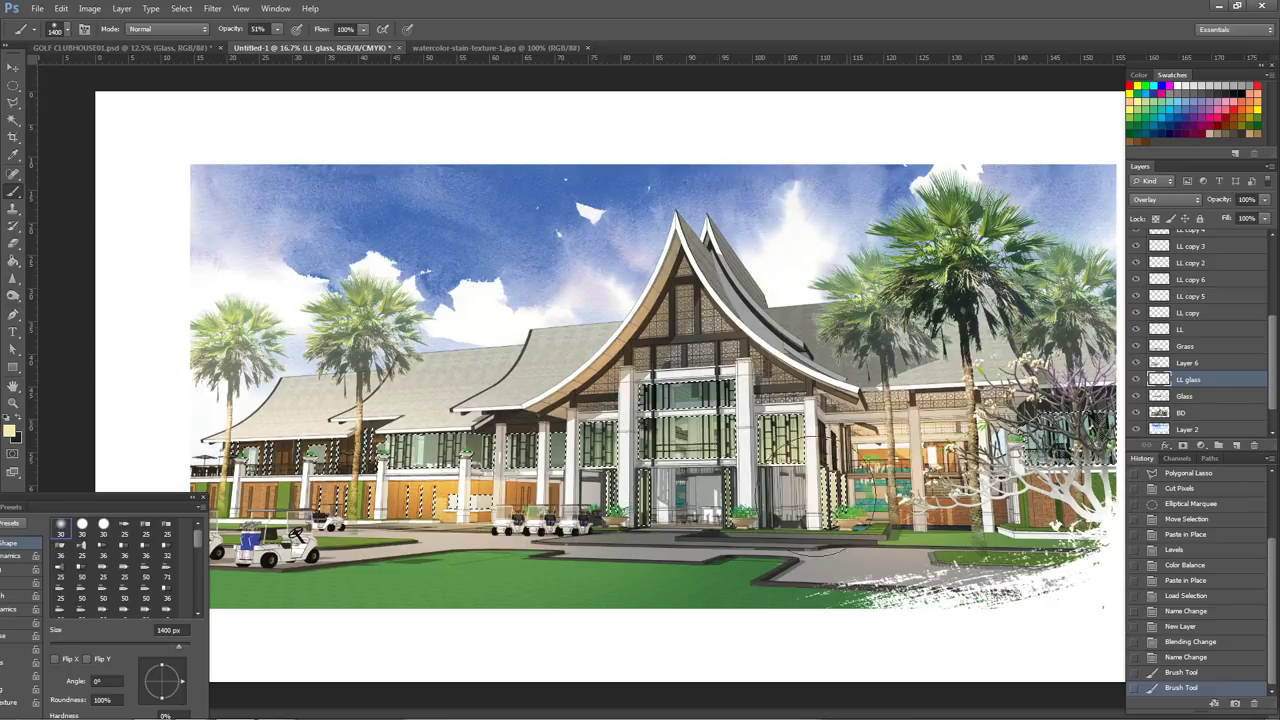
left_click(764, 549)
left_click(764, 549)
left_click(764, 549)
left_click(764, 549)
left_click(764, 549)
- Deselect the glass selection and make the Glass layer active
left_click(181, 8)
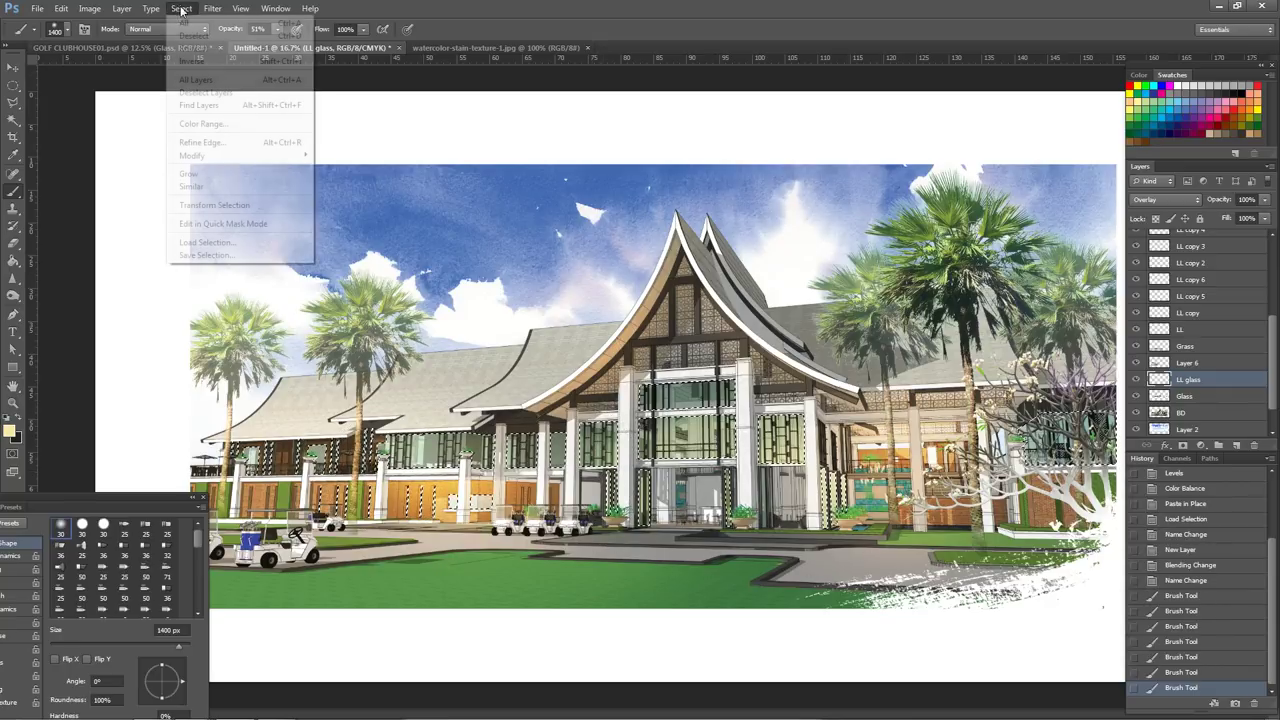
left_click(195, 35)
left_click(1165, 396)
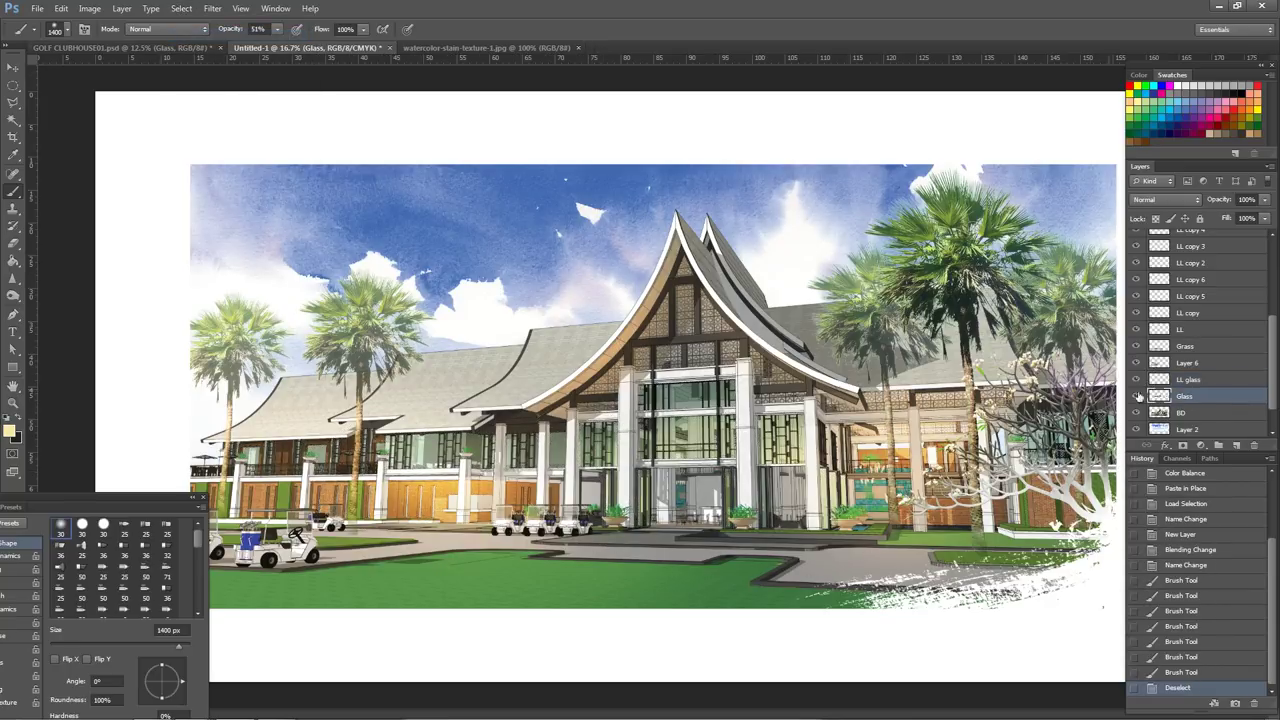
left_click(89, 8)
left_click(262, 52)
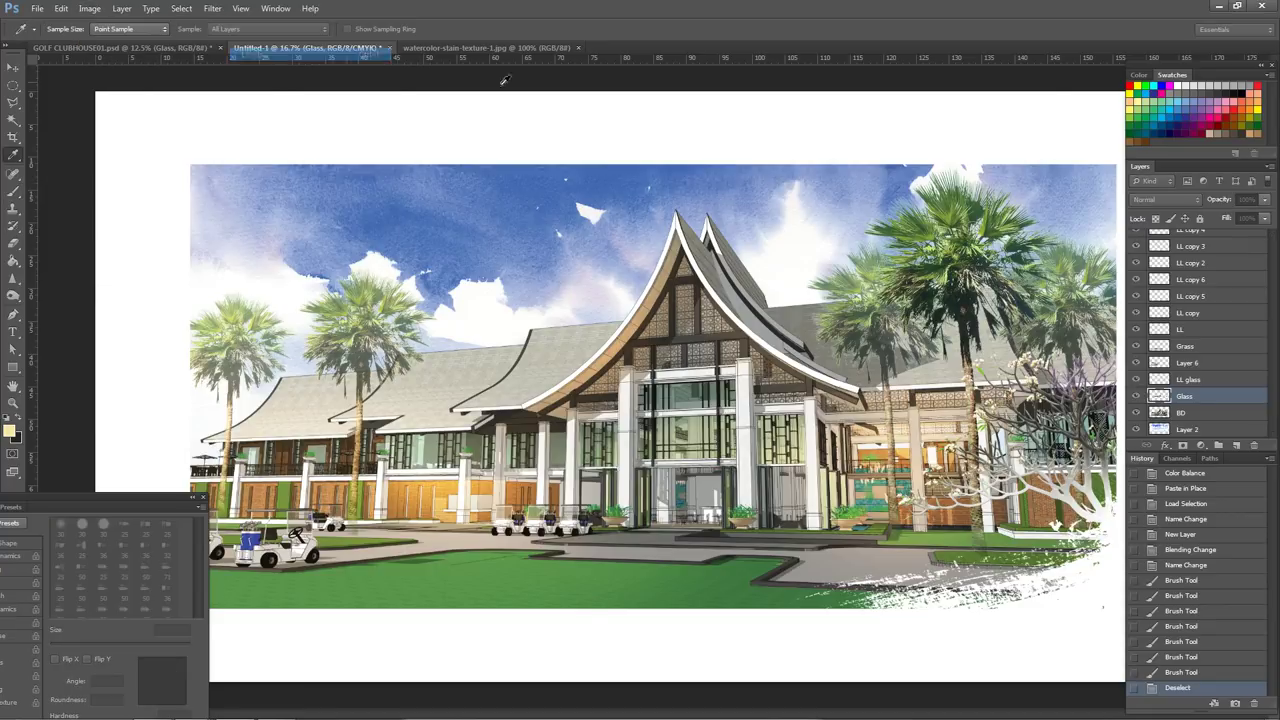
- Darken Glass midtones to 0.80 in Levels and shift its hue negative in Hue/Saturation
left_click_drag(894, 184, 960, 184)
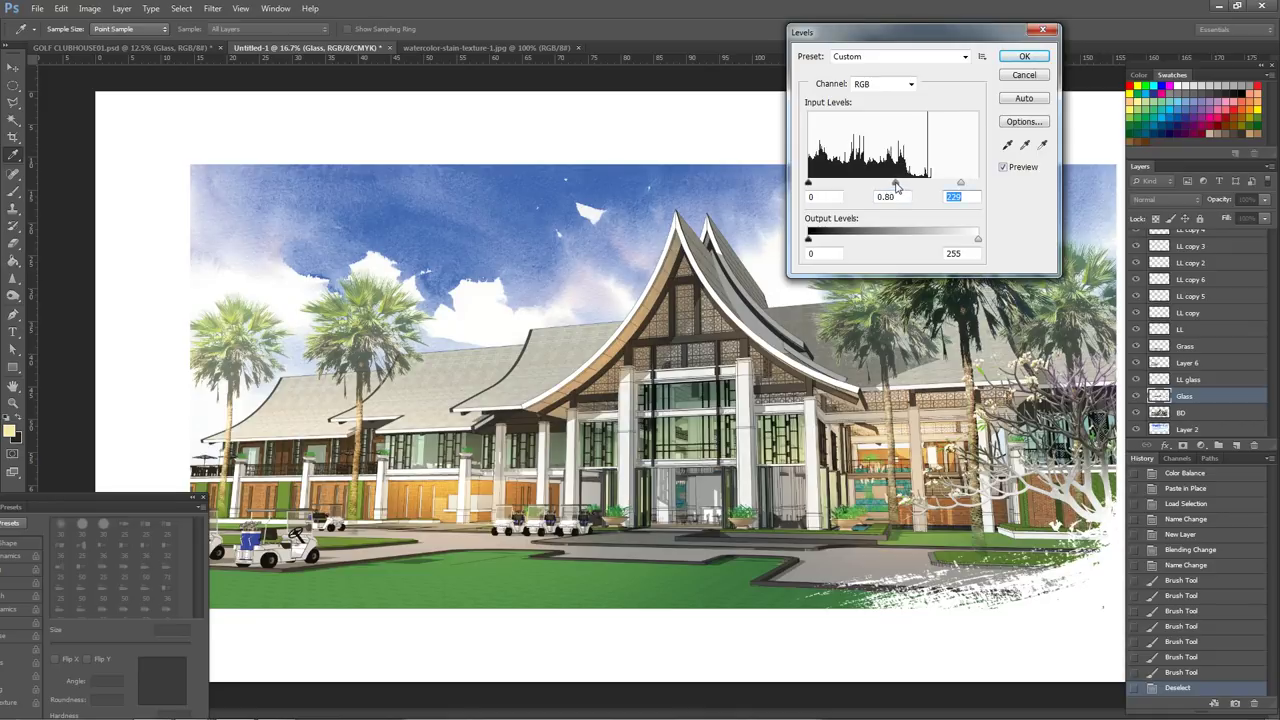
key("Return")
left_click(89, 8)
mouse_move(110, 42)
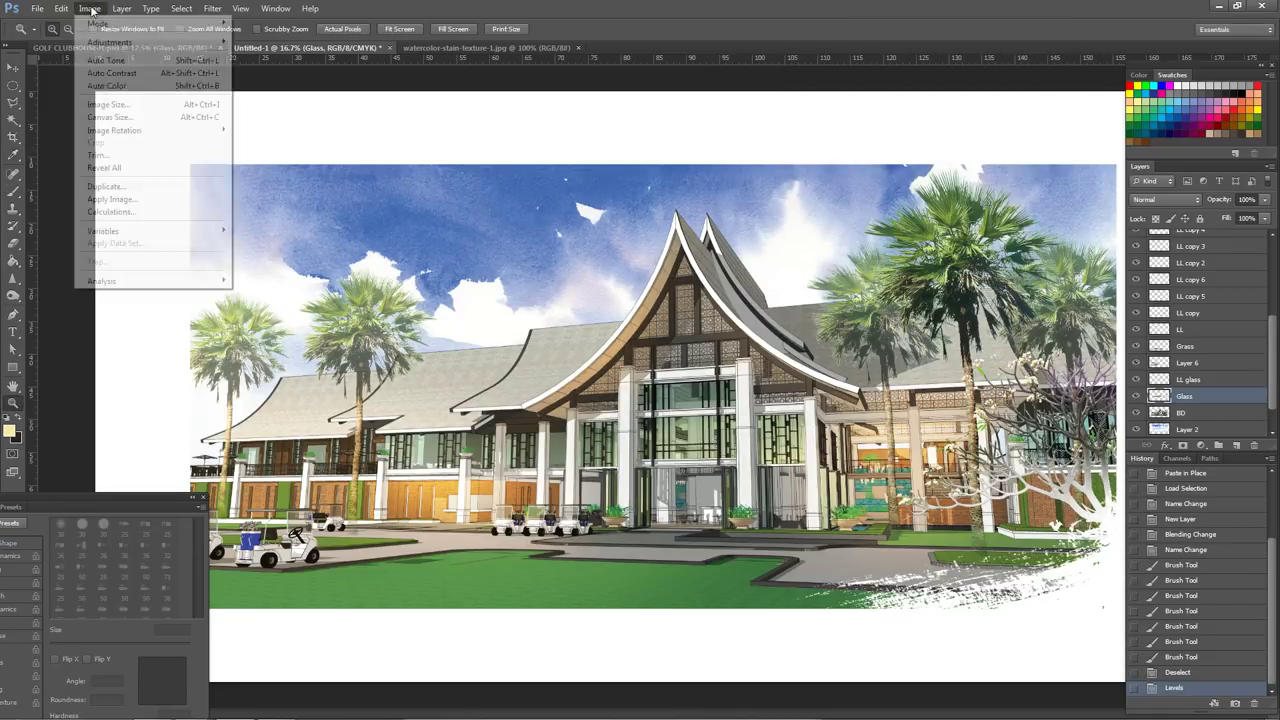
left_click(297, 114)
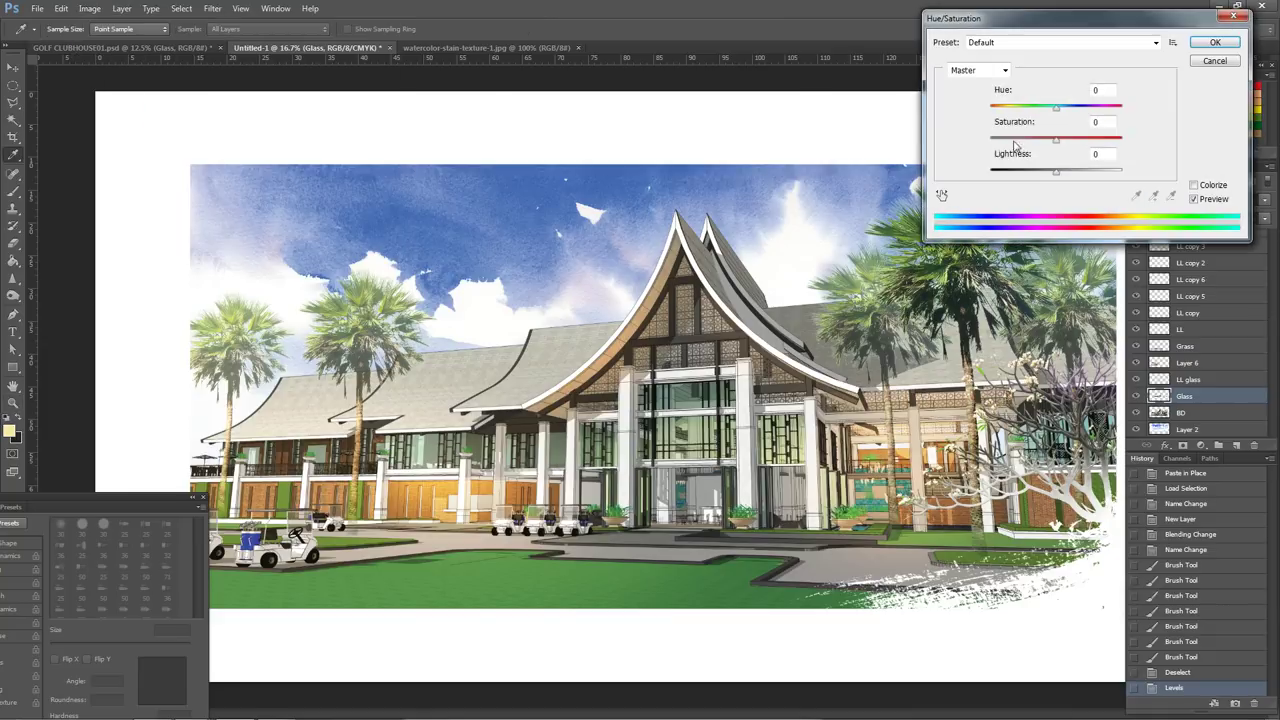
left_click_drag(1056, 106, 1027, 117)
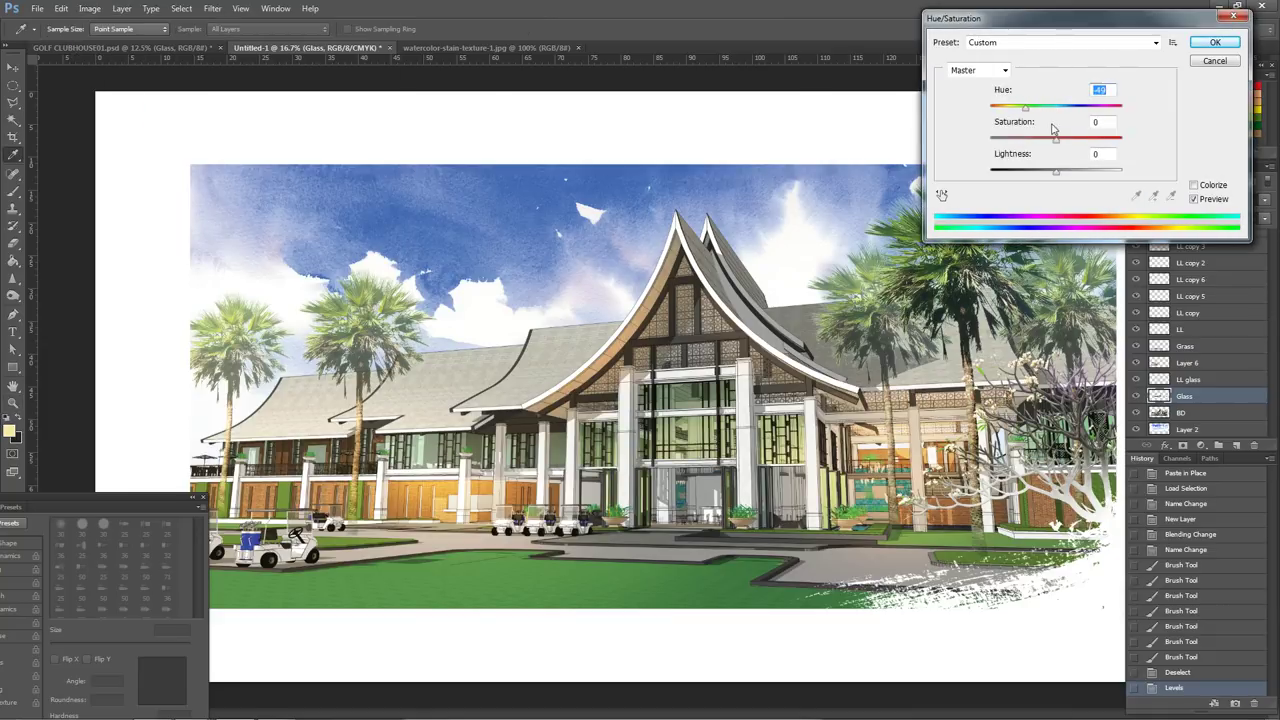
left_click(1214, 42)
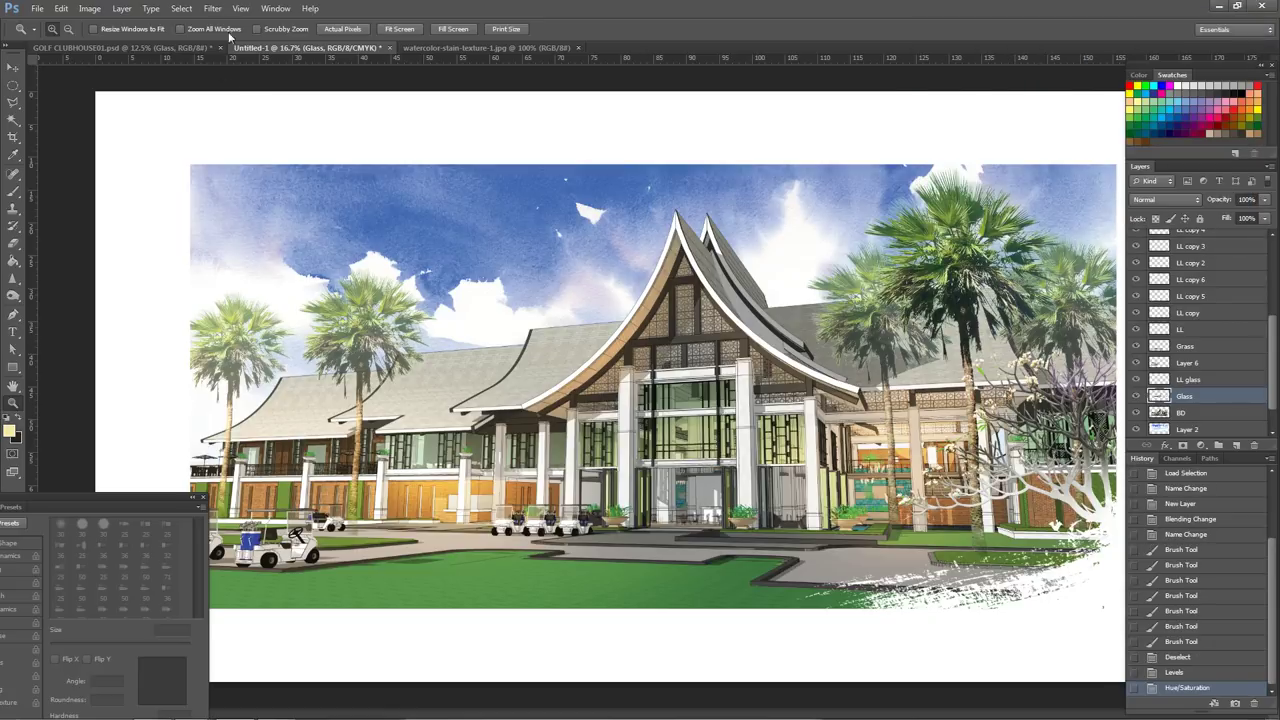
- Toggle Layer 9 in GOLF CLUBHOUSE01.psd for comparison, then return to Untitled-1
left_click(190, 50)
right_click(686, 428, "ctrl")
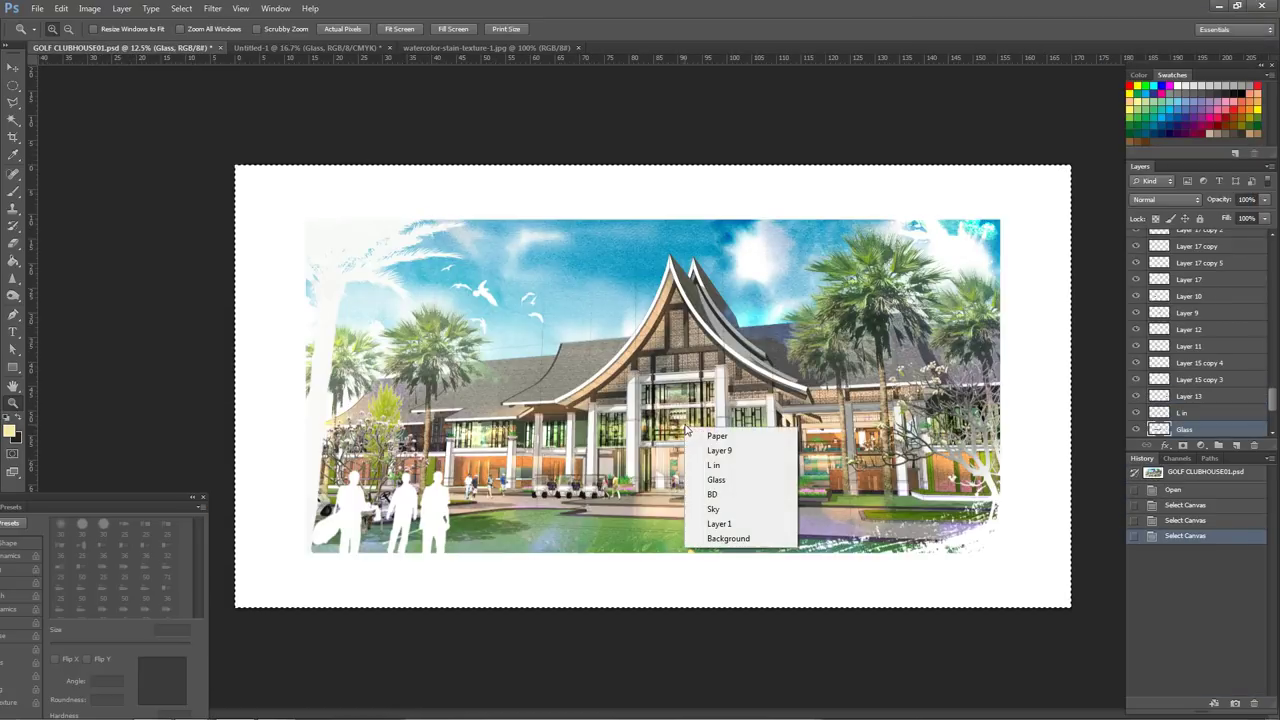
left_click(719, 451)
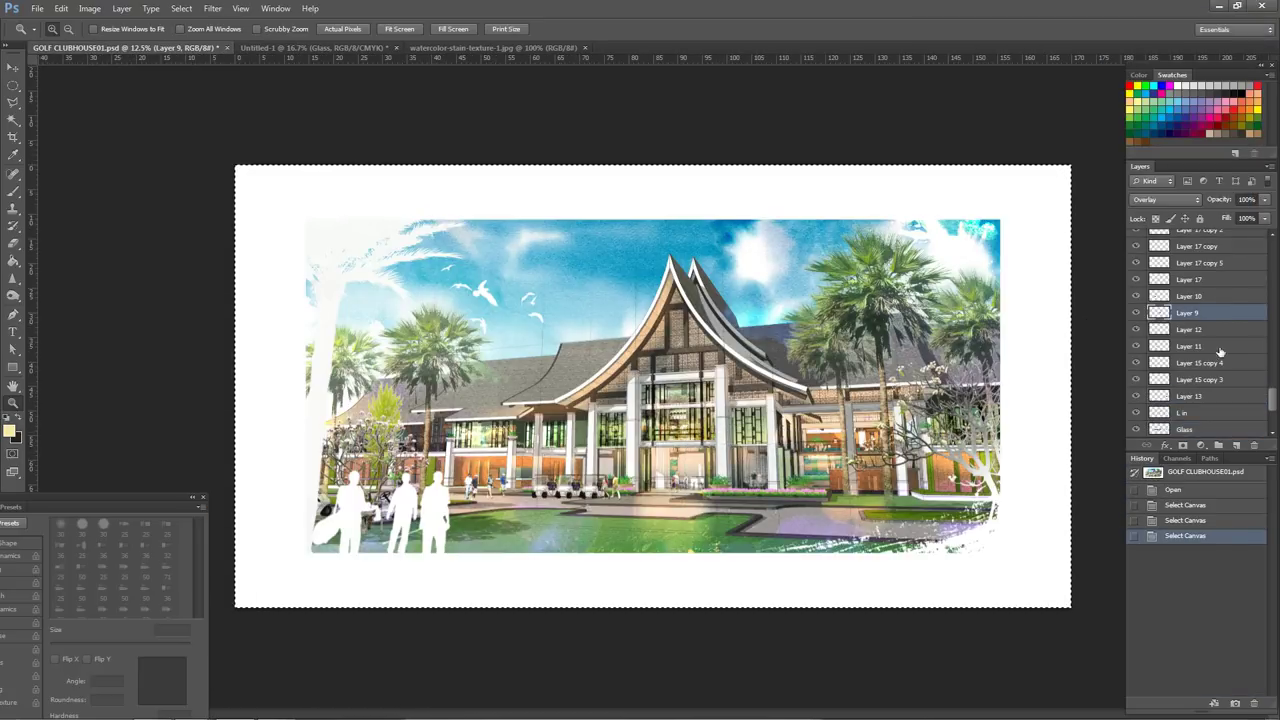
left_click(1135, 313)
left_click(1135, 313)
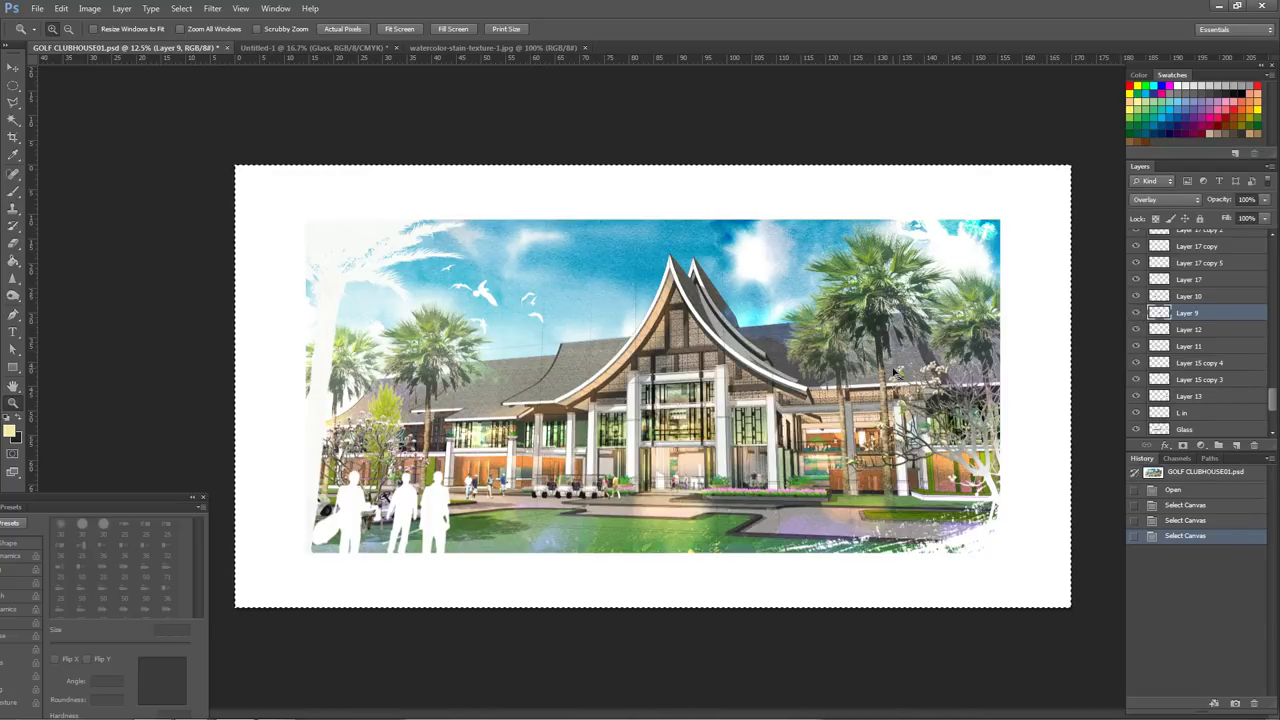
left_click(354, 48)
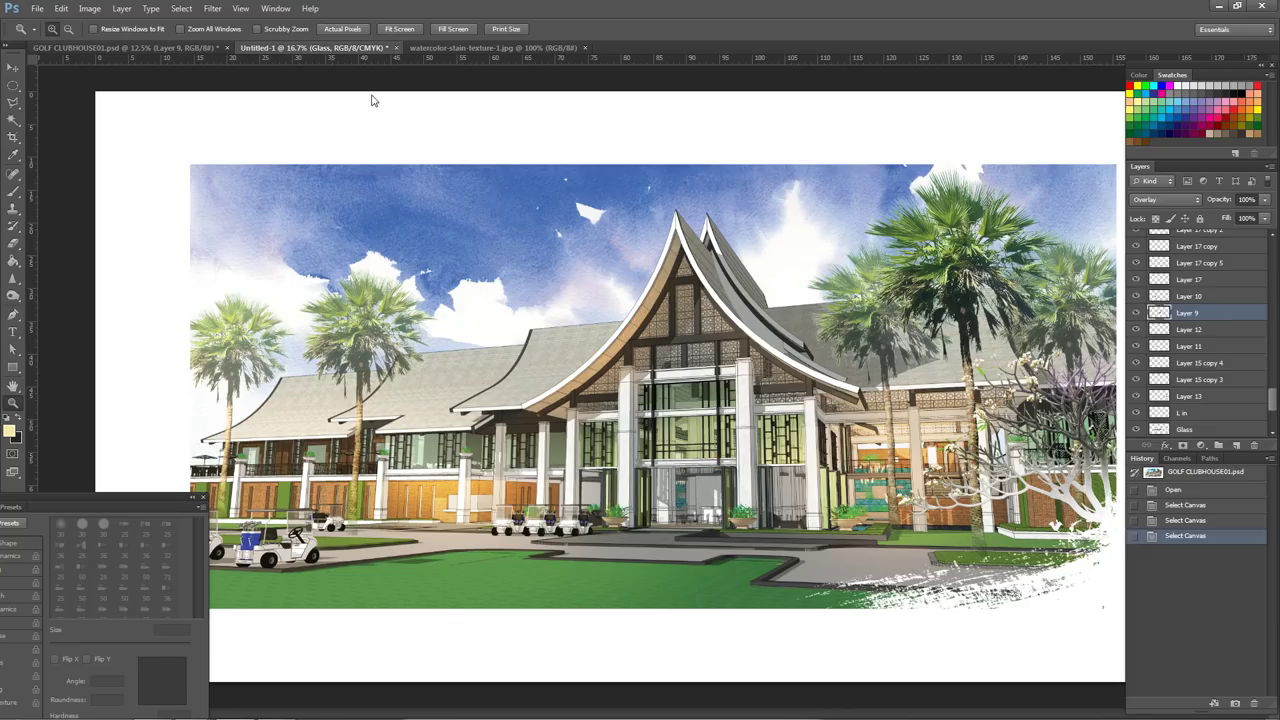
- Paste the interior photo as Layer 7 and transform it over the central window
key("ctrl+v")
mouse_move(676, 396)
left_mouse_down()
mouse_move(499, 231)
mouse_move(709, 428)
left_mouse_up()
left_click(740, 450)
key("ctrl+t")
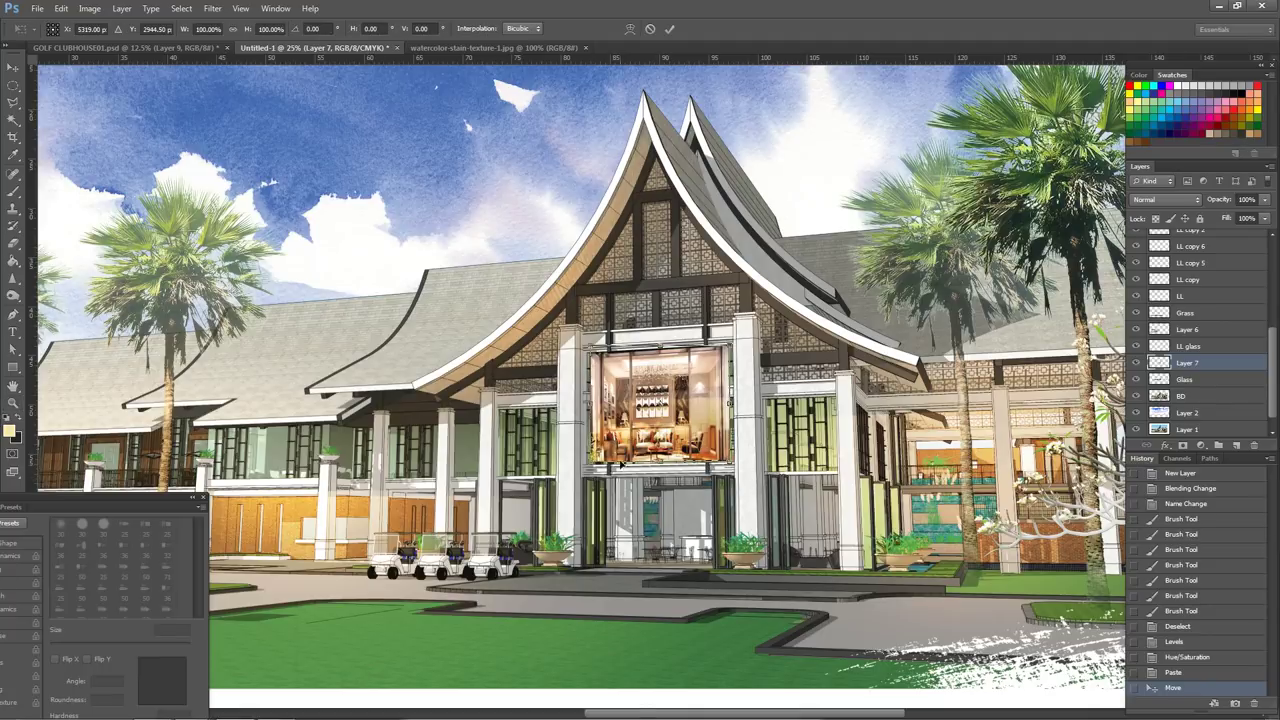
left_click_drag(589, 462, 586, 466)
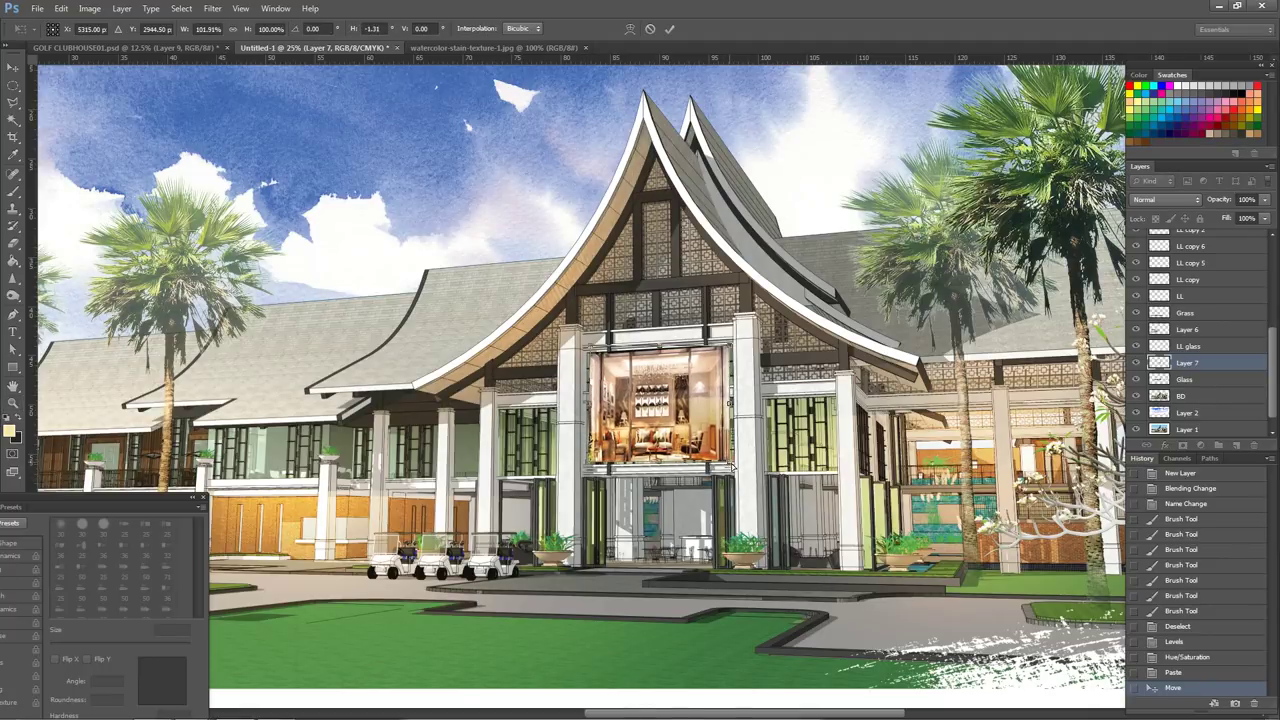
key("Return")
key("z")
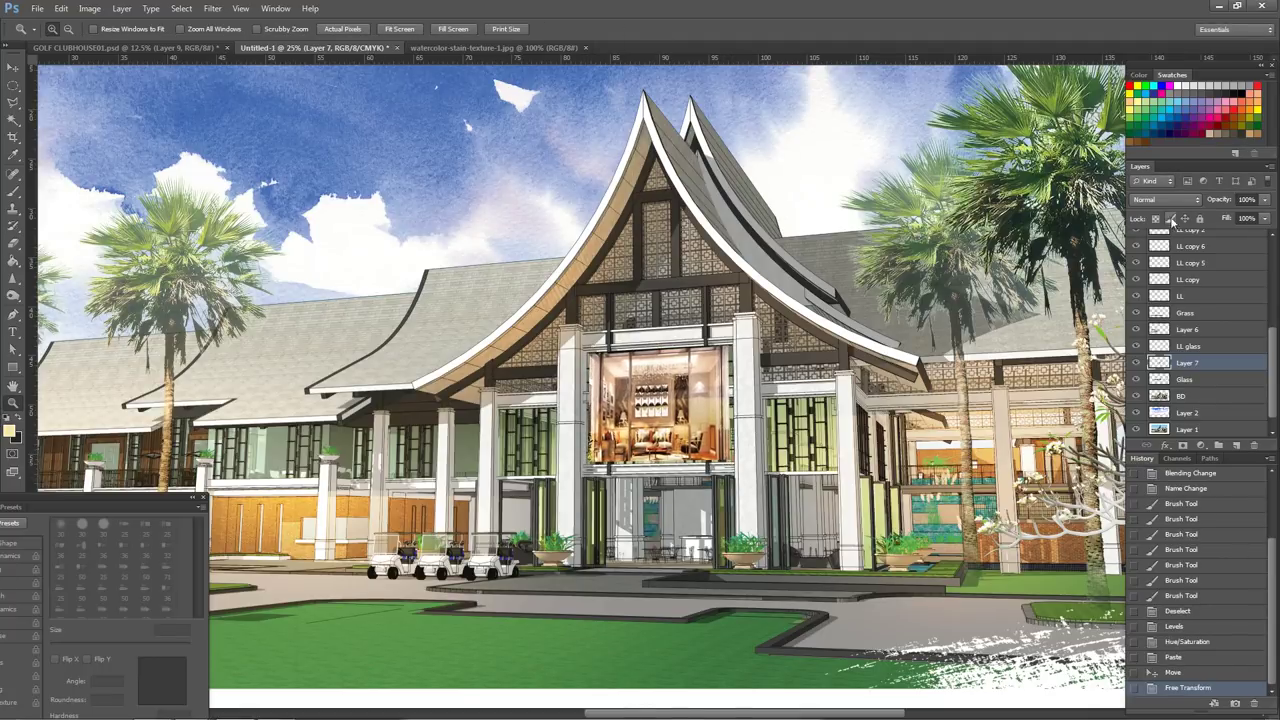
- Blend the interior photo in Overlay mode and nudge it within the glass
scroll(1160, 199, "down", 2)
key("shift+plus")
key("shift+plus")
key("shift+plus")
key("shift+plus")
key("shift+plus")
key("shift+plus")
key("shift+plus")
key("shift+plus")
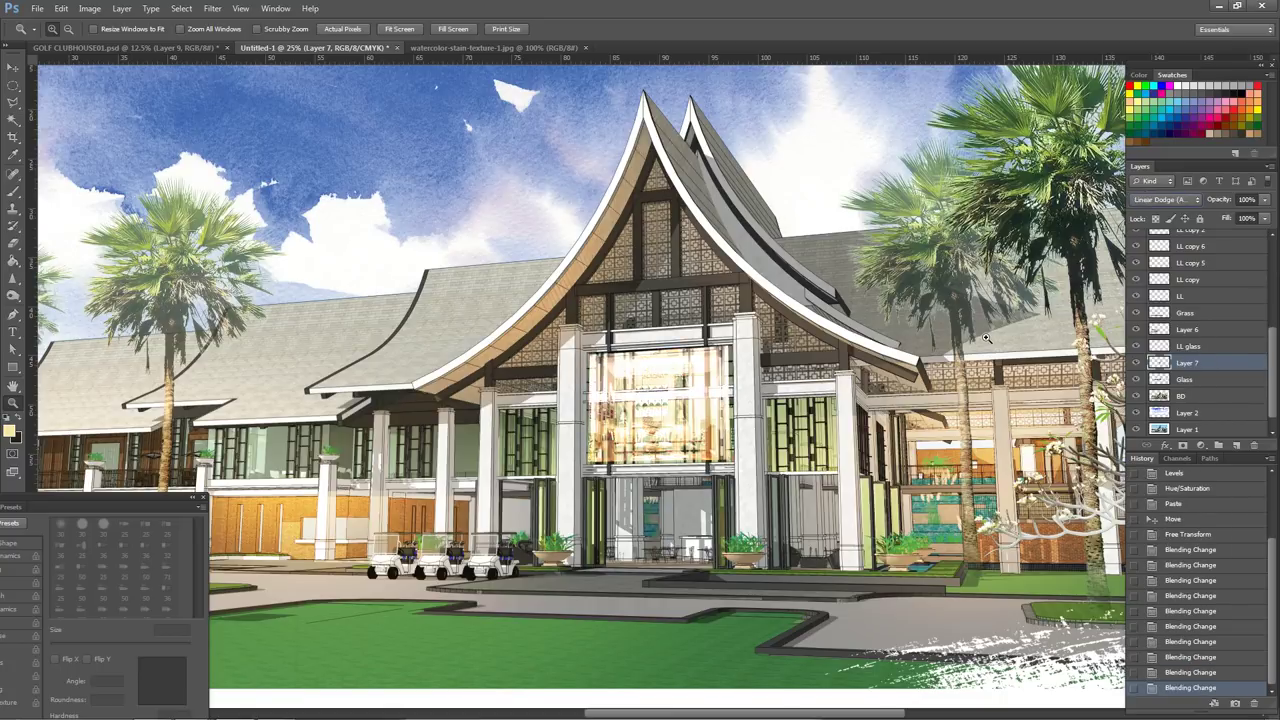
key("shift+plus")
key("shift+plus")
left_click_drag(651, 426, 671, 411)
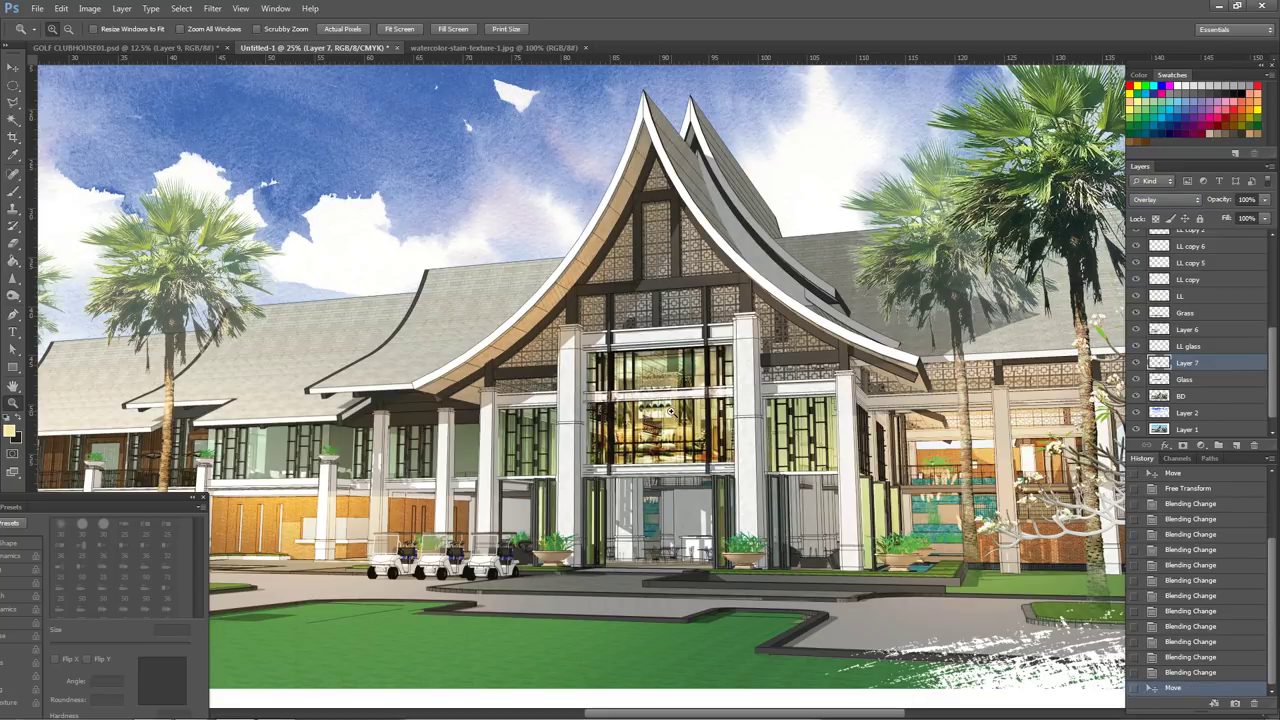
- Reduce the interior photo's height slightly to fit the window
key("ctrl+t")
left_click_drag(662, 347, 662, 359)
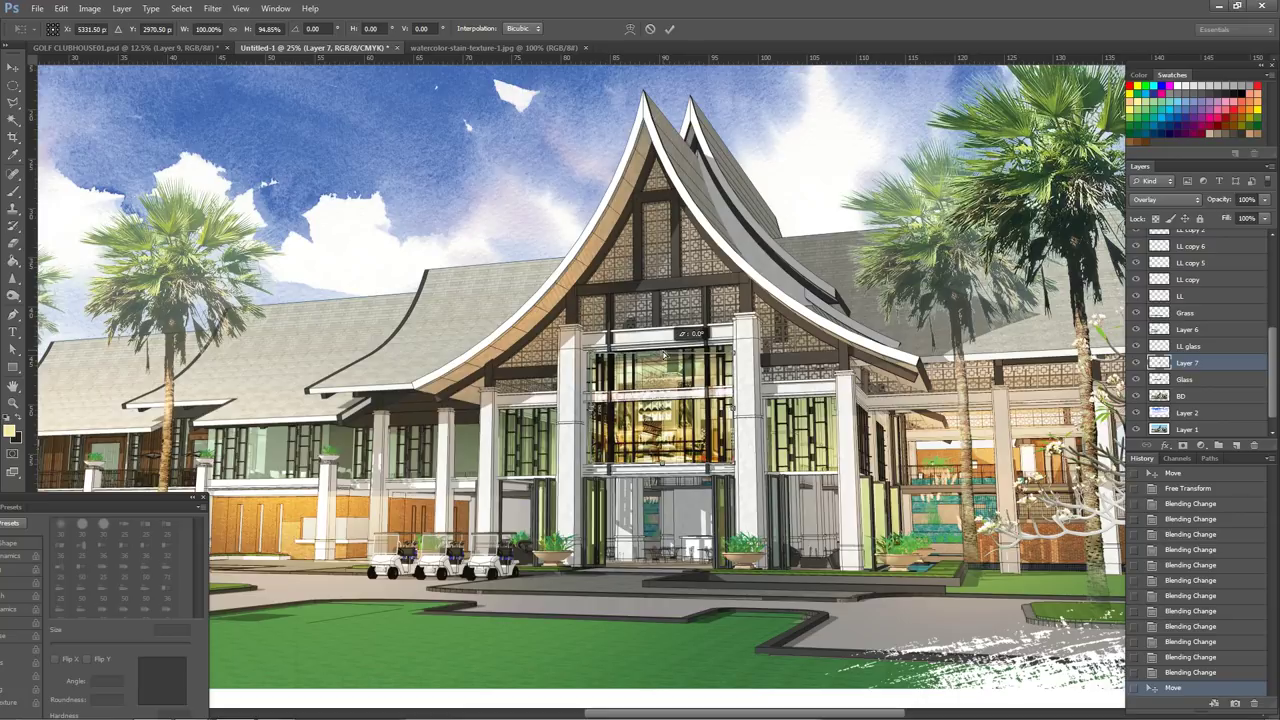
key("Return")
key("z")
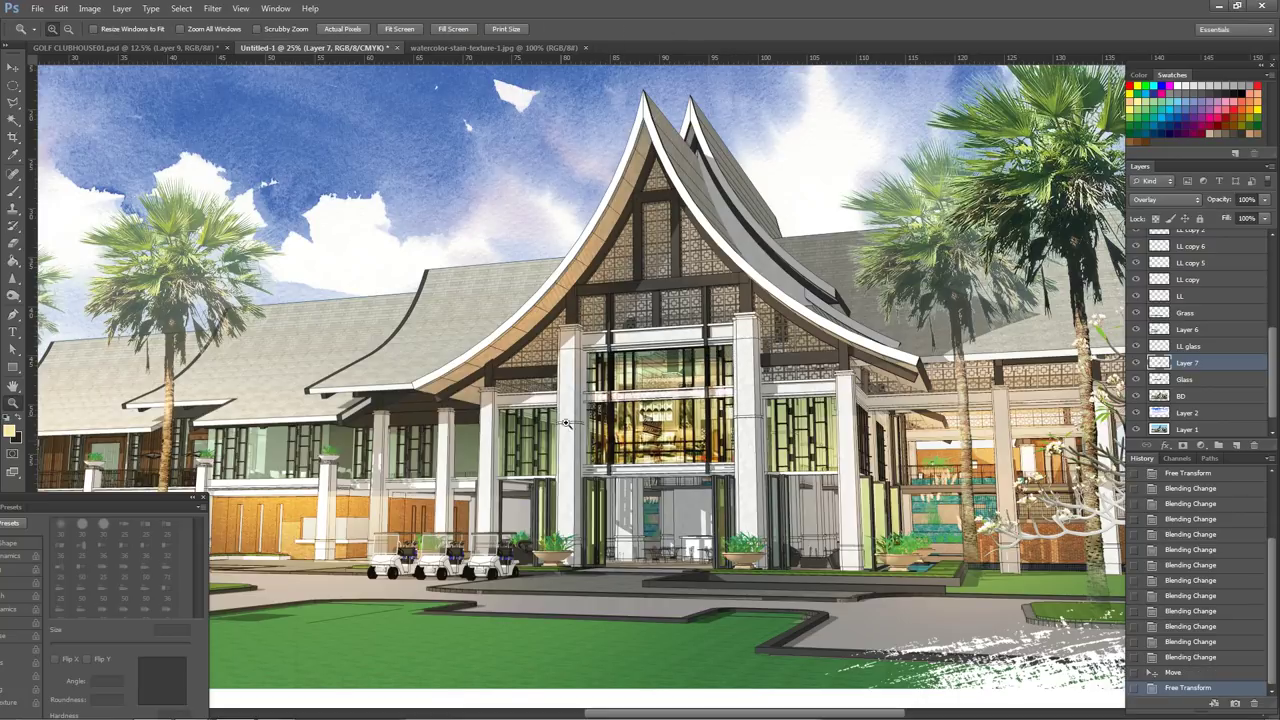
key("t")
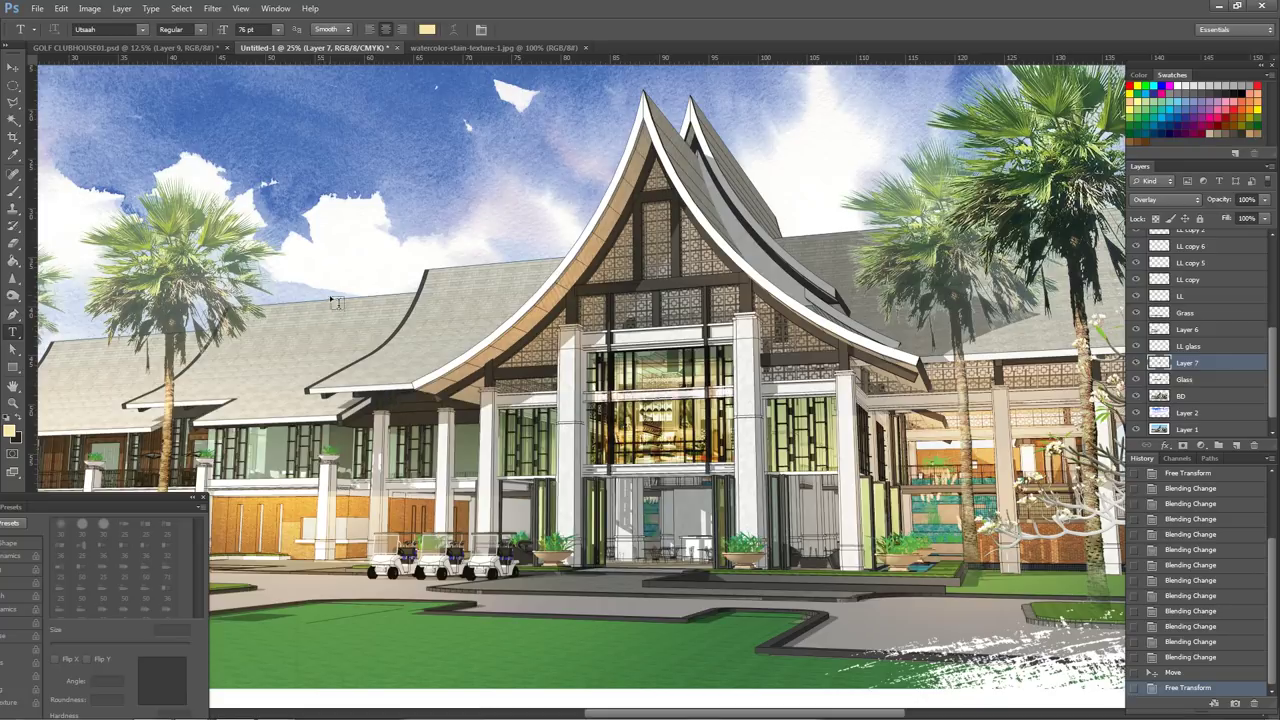
- Add a stray text entry in the sky and enter quick mask mode
left_click(408, 238)
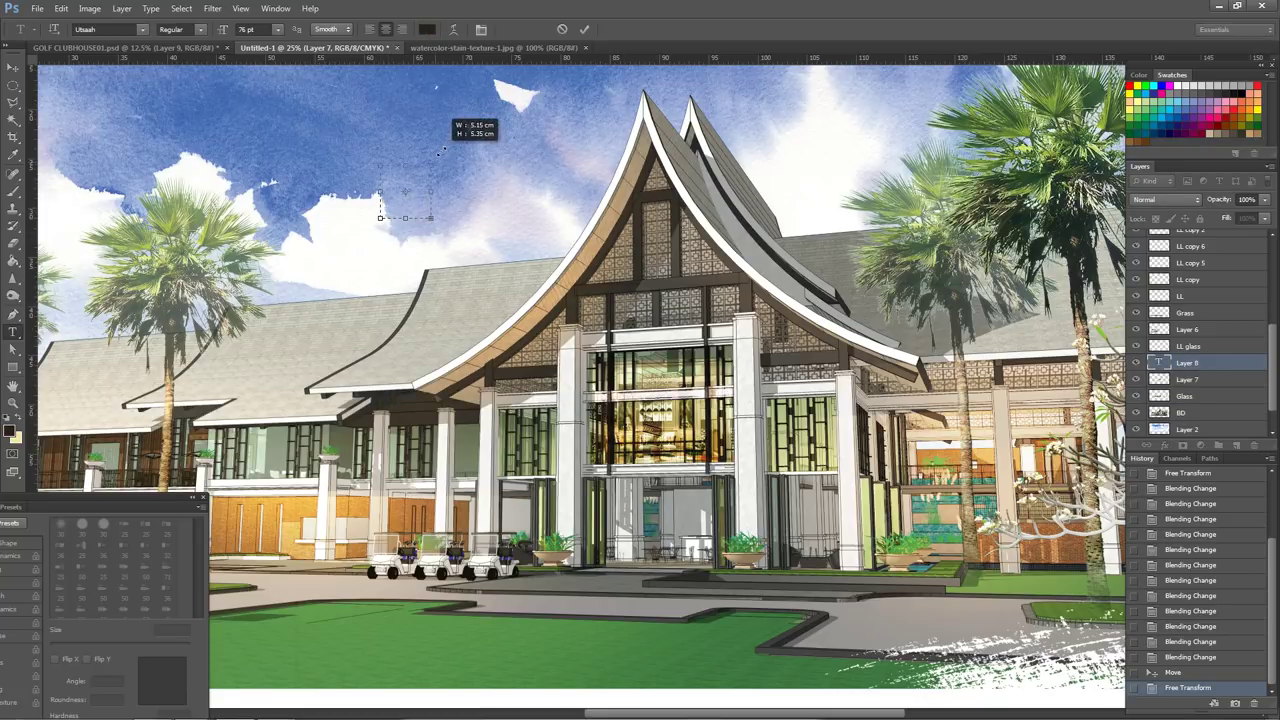
key("ctrl+Return")
key("j")
key("q")
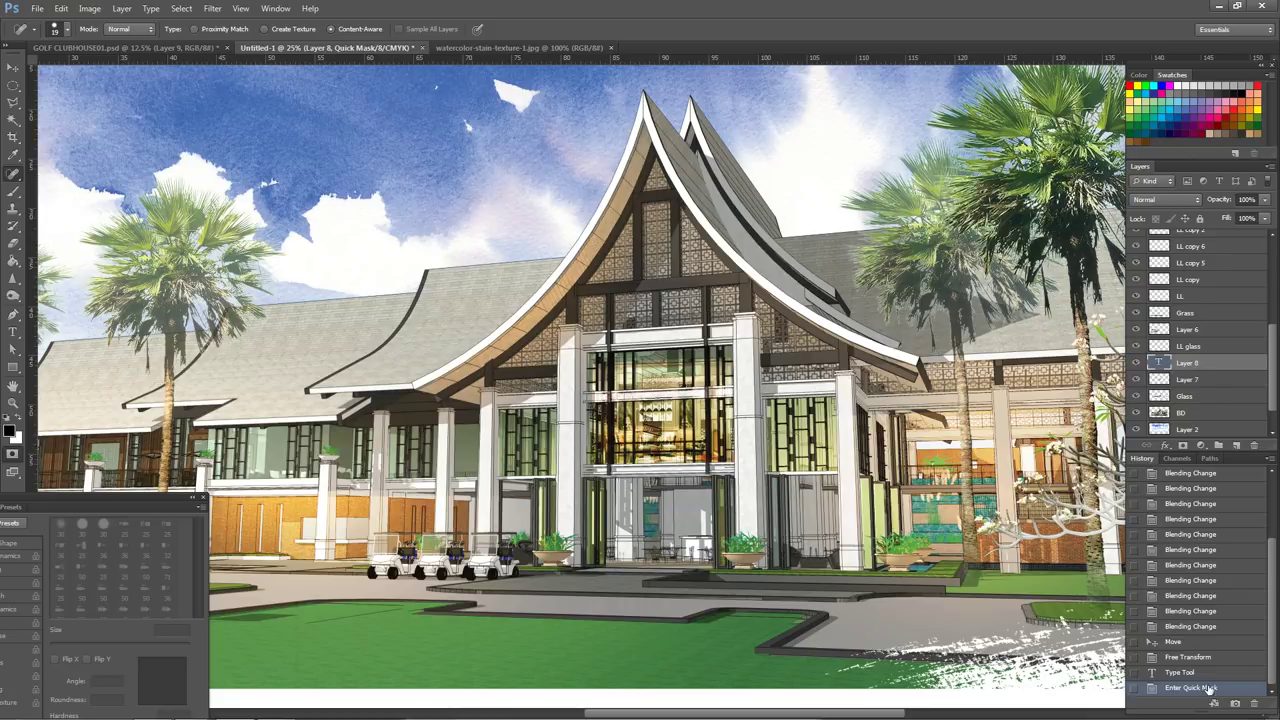
- Revert History to the Free Transform state, then view GOLF CLUBHOUSE01.psd for reference
left_click(1195, 657)
key("z")
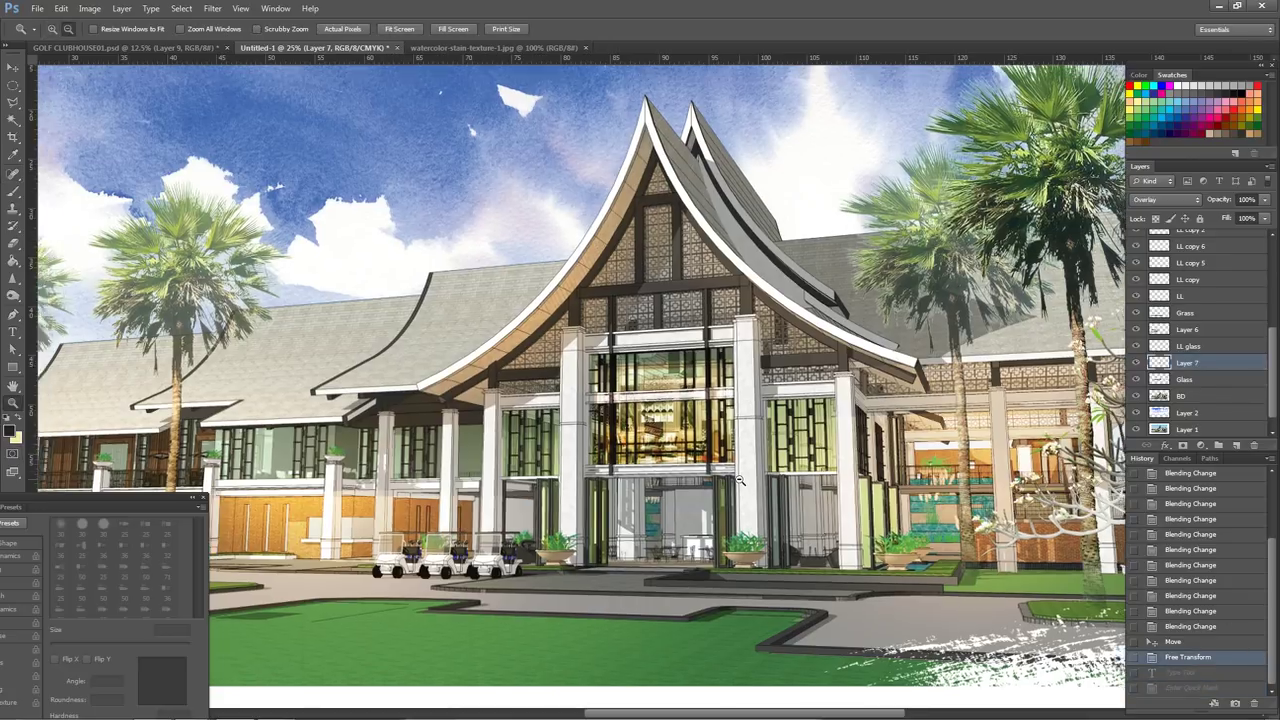
left_click(908, 430, "alt")
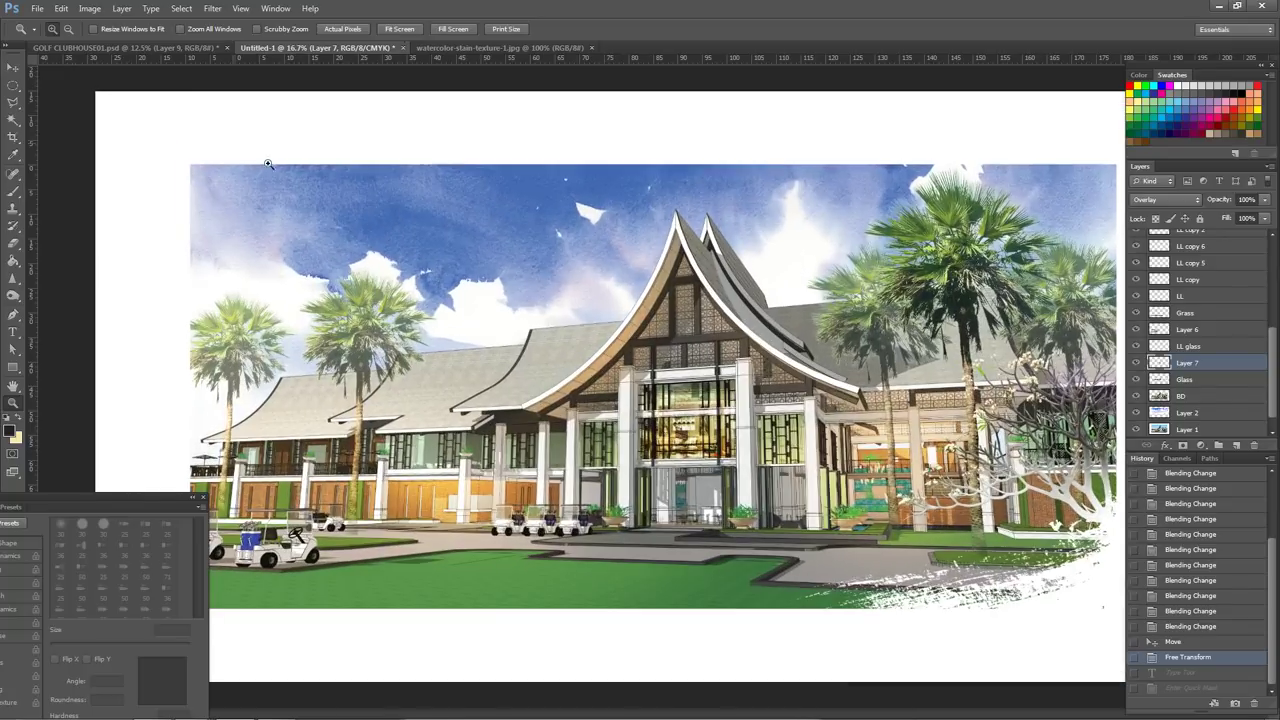
left_click(186, 47)
left_click(625, 432)
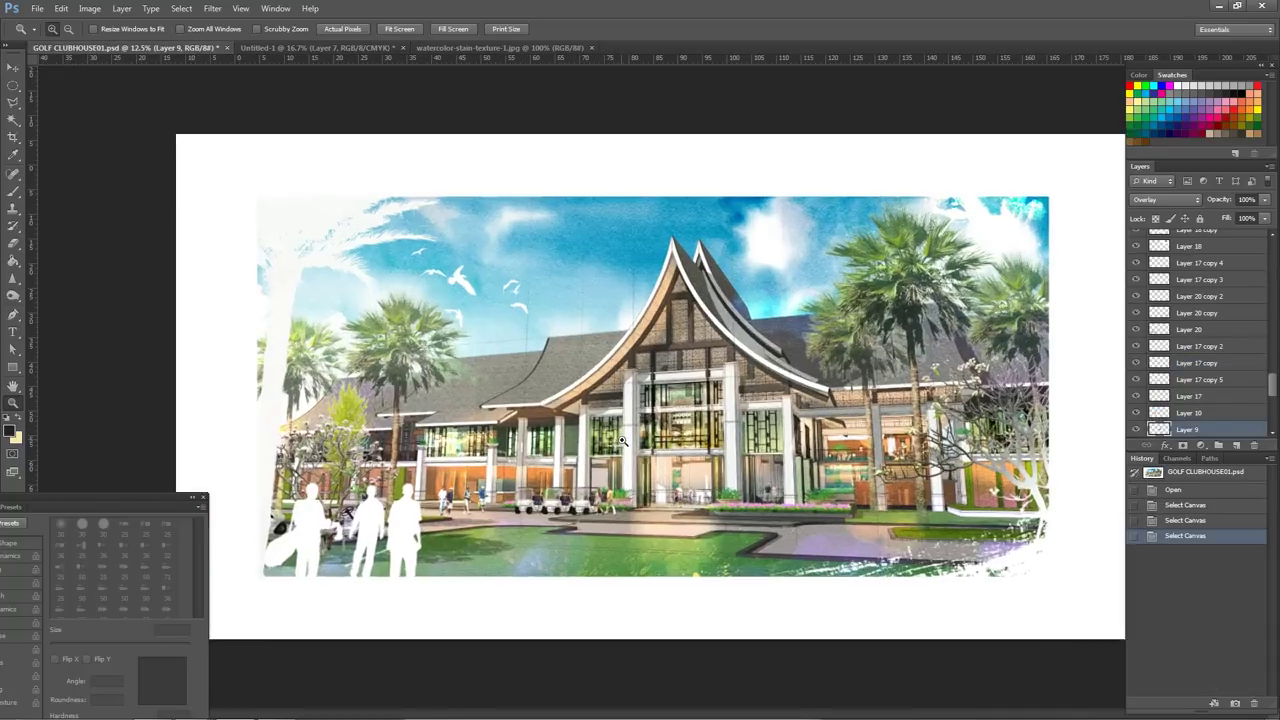
- Inspect Layer 12 in the reference, then drag the pasted Layer 8 onto the building in Untitled-1
right_click(600, 453, "ctrl")
left_click(636, 471)
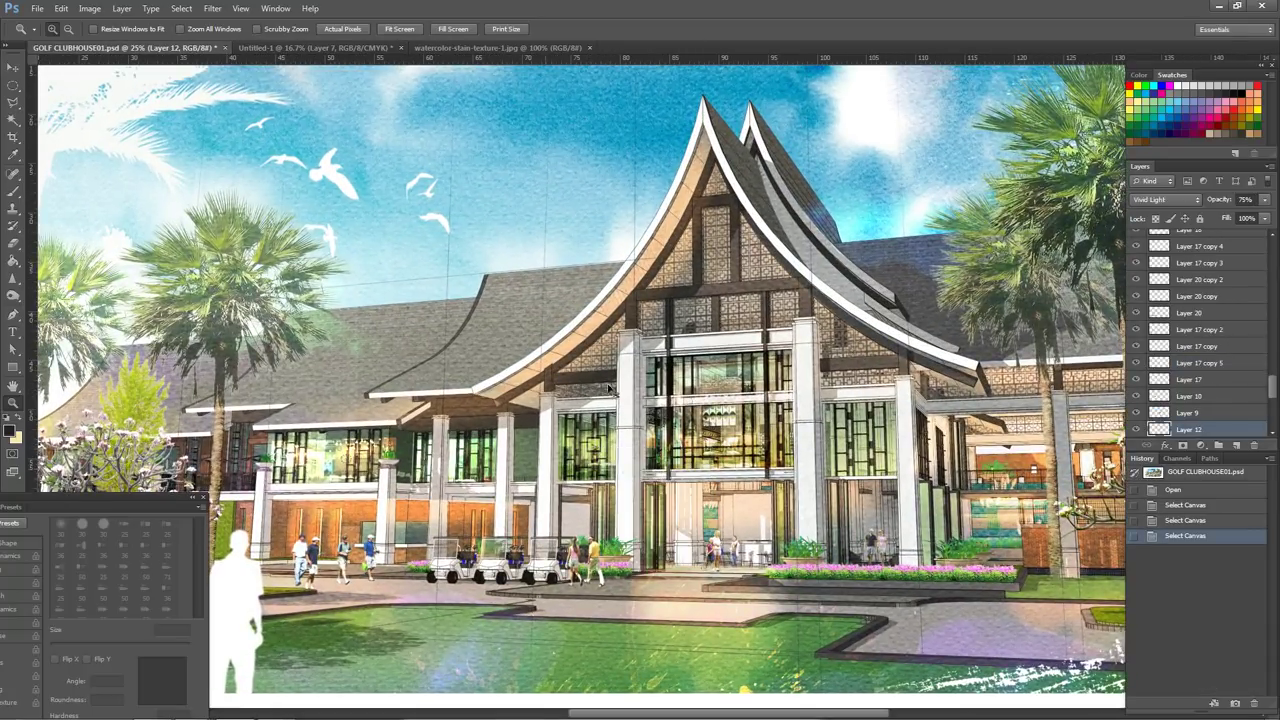
left_click(328, 45)
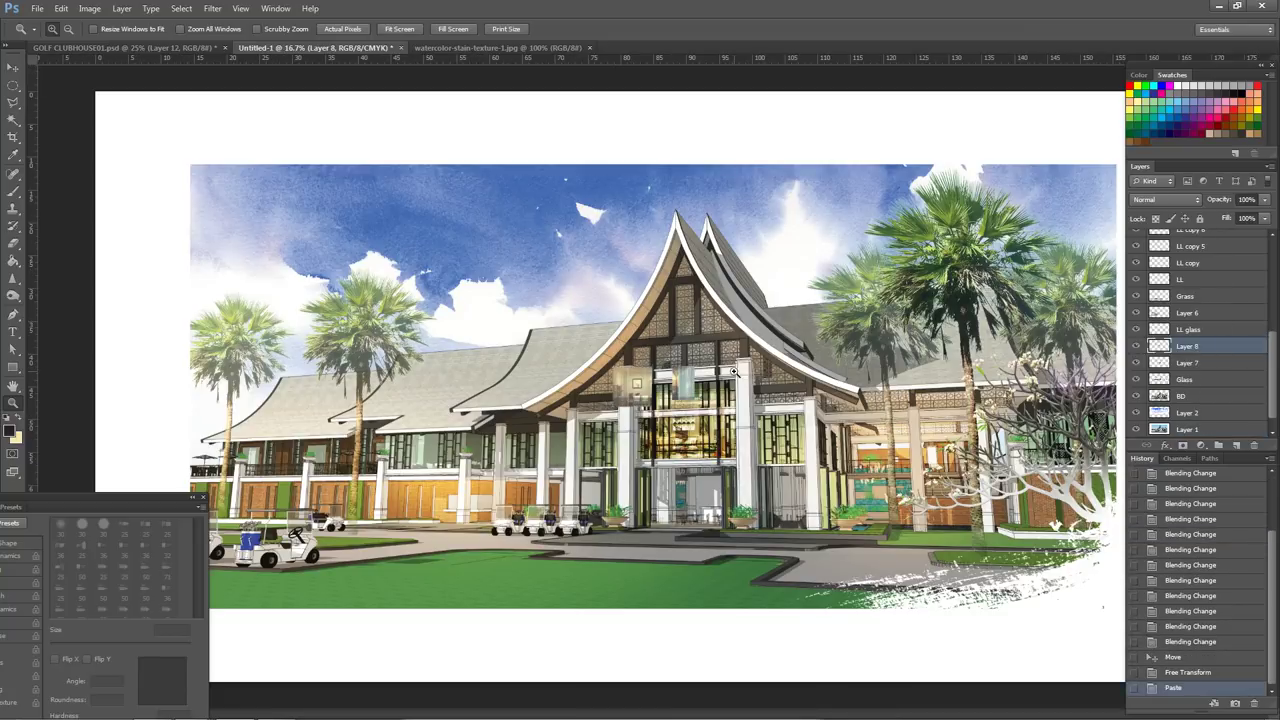
left_click_drag(683, 385, 528, 220)
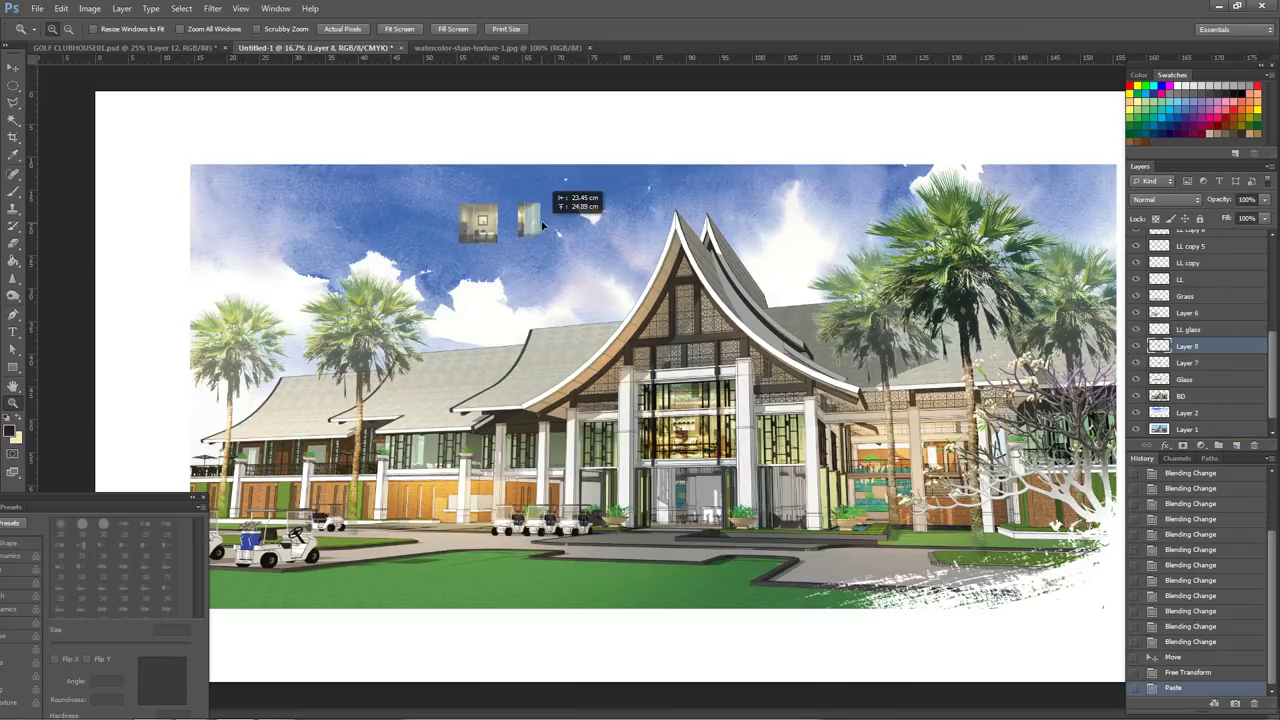
left_click(484, 222)
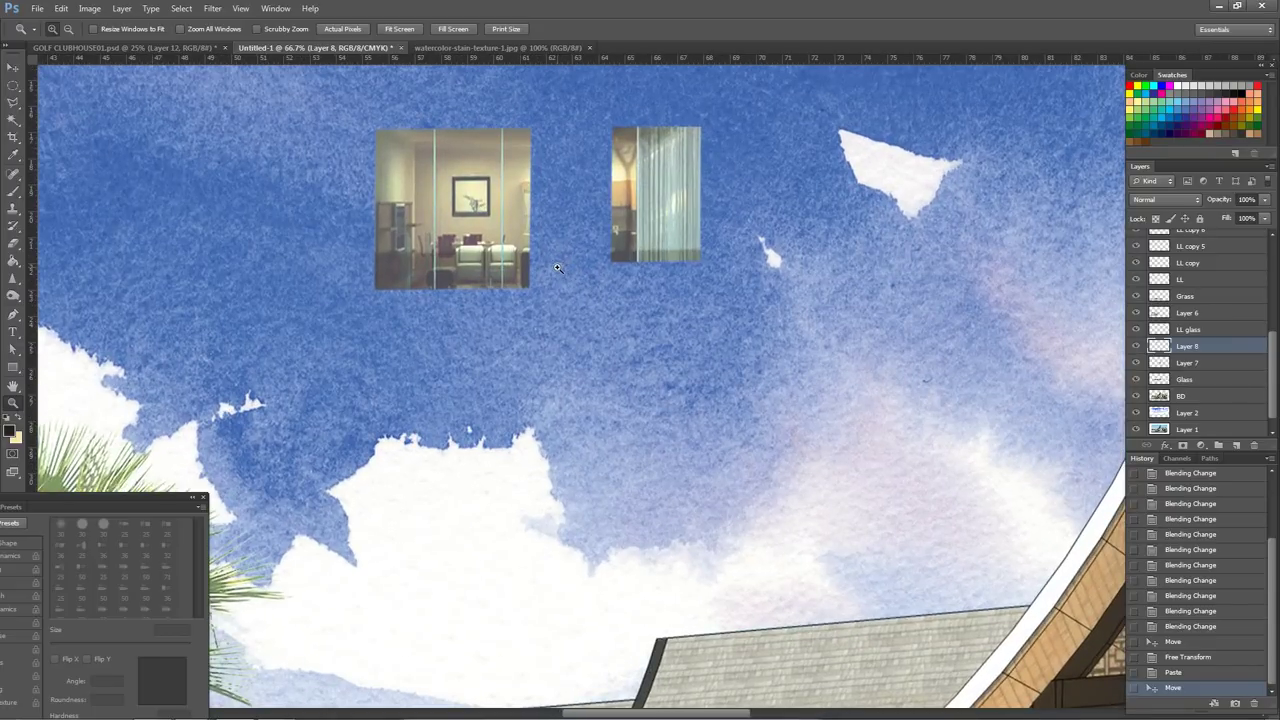
left_click(552, 288, "alt")
left_click(552, 288, "alt")
left_click(552, 288, "alt")
mouse_move(552, 288)
left_mouse_down()
mouse_move(805, 590)
mouse_move(790, 596)
left_mouse_up()
- Cut away the unwanted part of Layer 8 with a rectangular selection
left_click(13, 85)
right_click(13, 85)
left_click(46, 86)
left_click_drag(817, 603, 760, 560)
key("ctrl+x")
- Blend Layer 8 in Overlay mode and nudge it into the upper glass
left_click(1165, 199)
left_click(1150, 230)
key("Down")
key("Down")
key("Down")
key("Down")
key("Down")
key("Down")
key("Down")
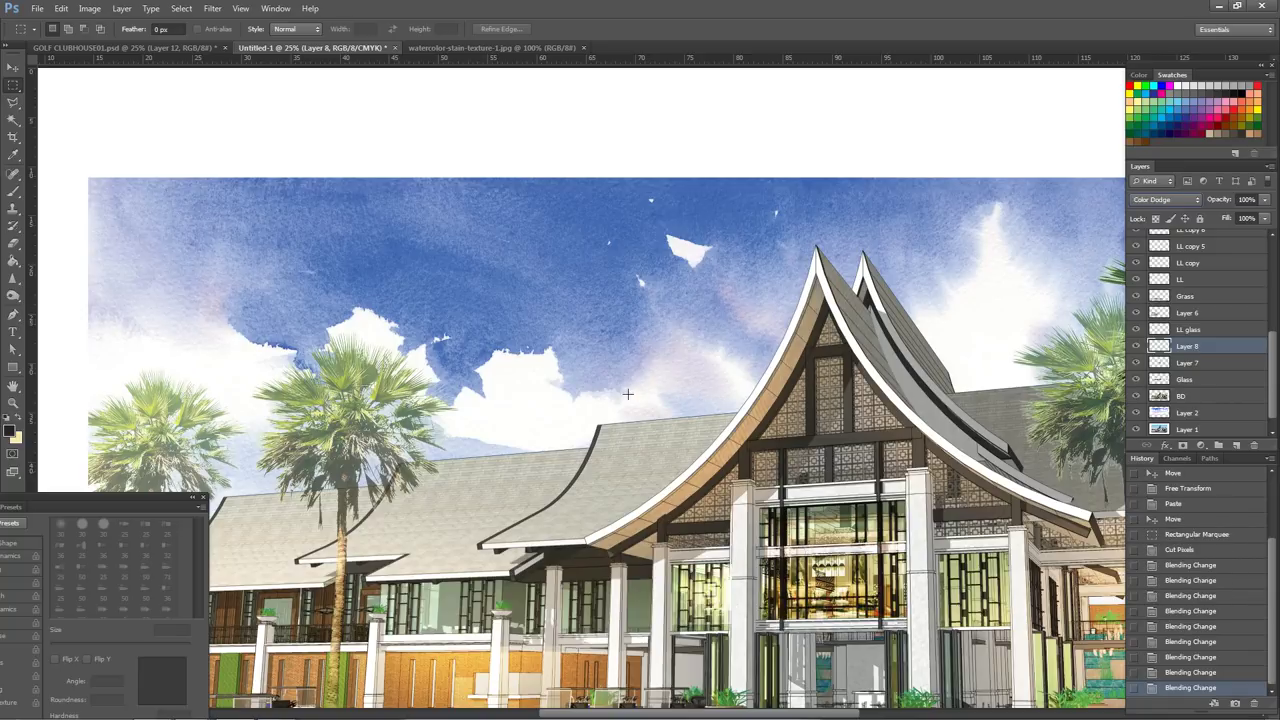
key("Down")
key("Down")
key("Down")
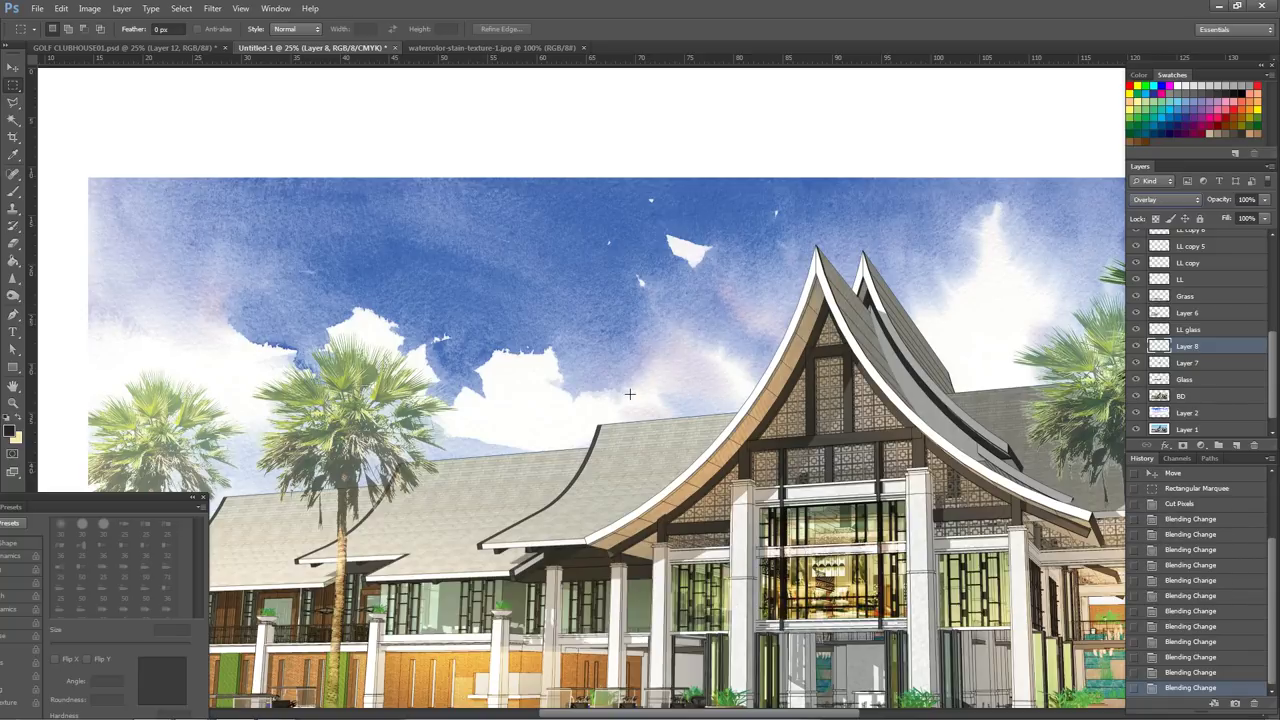
left_click_drag(808, 600, 812, 572)
key("z")
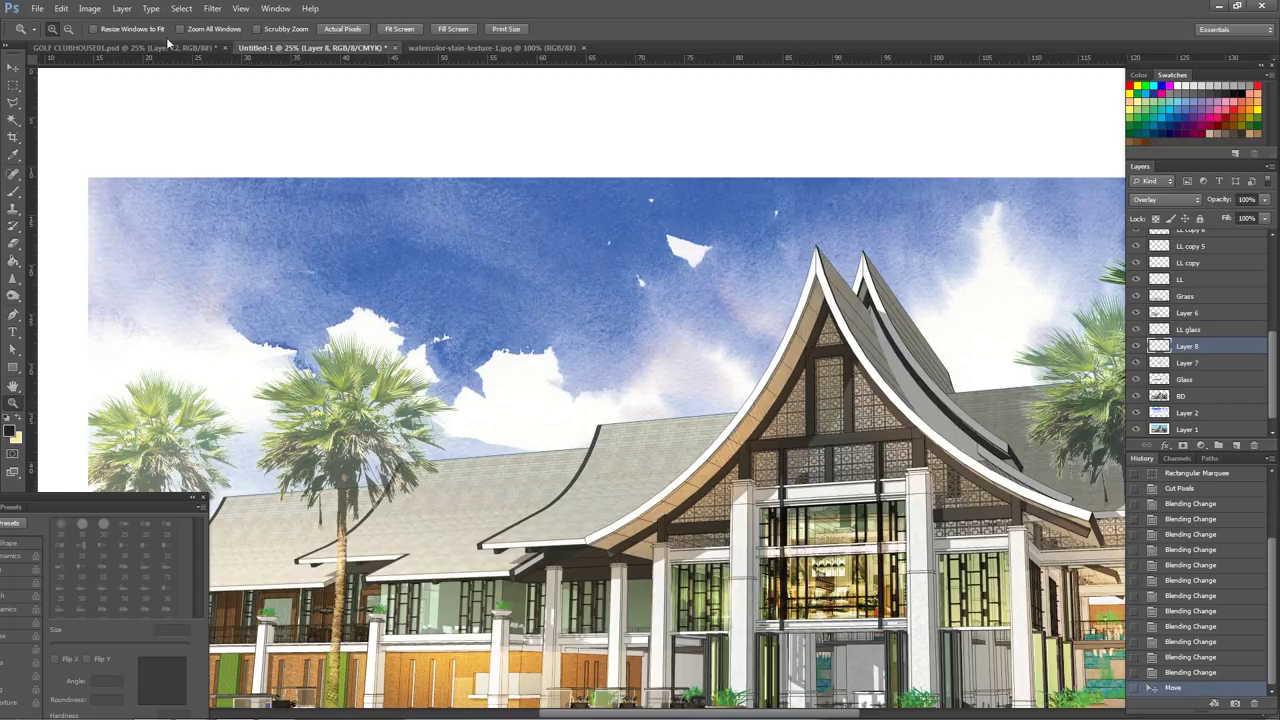
left_click(170, 47)
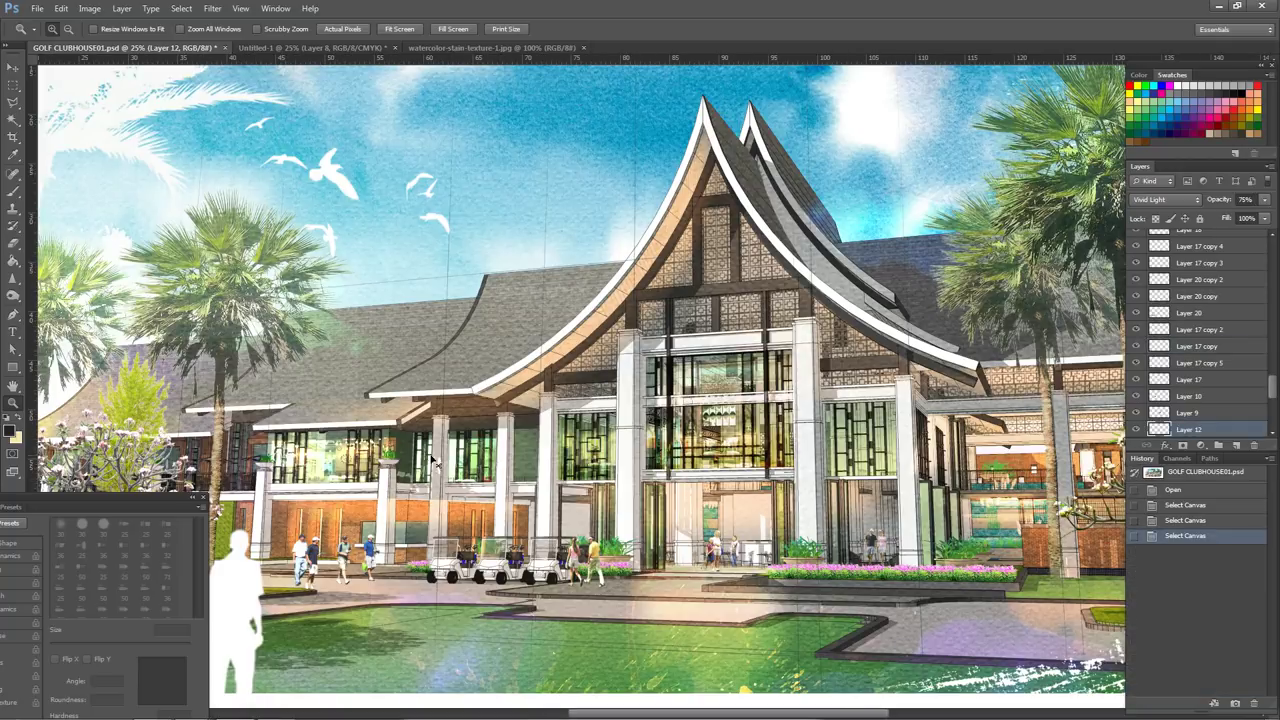
- Compare the reference by toggling visibility of Layer 28 copy 6 and Layer 10
right_click(349, 455, "ctrl")
left_click(390, 476)
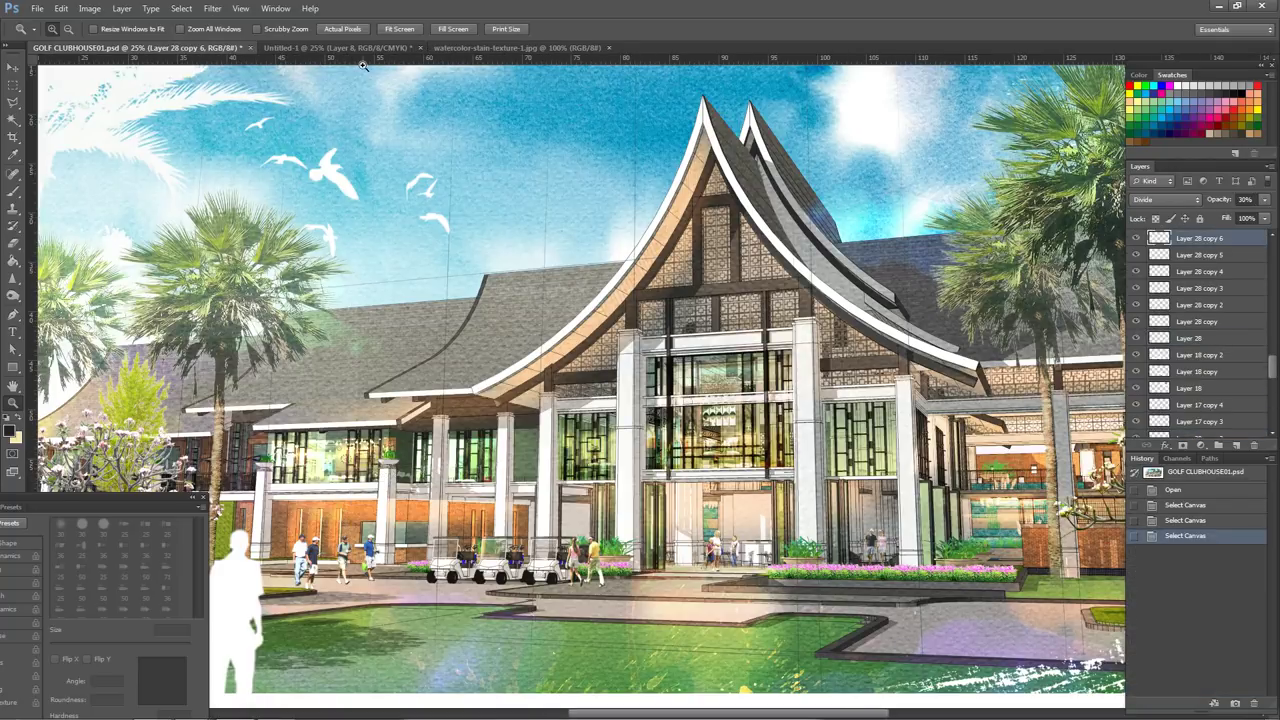
left_click(1135, 239)
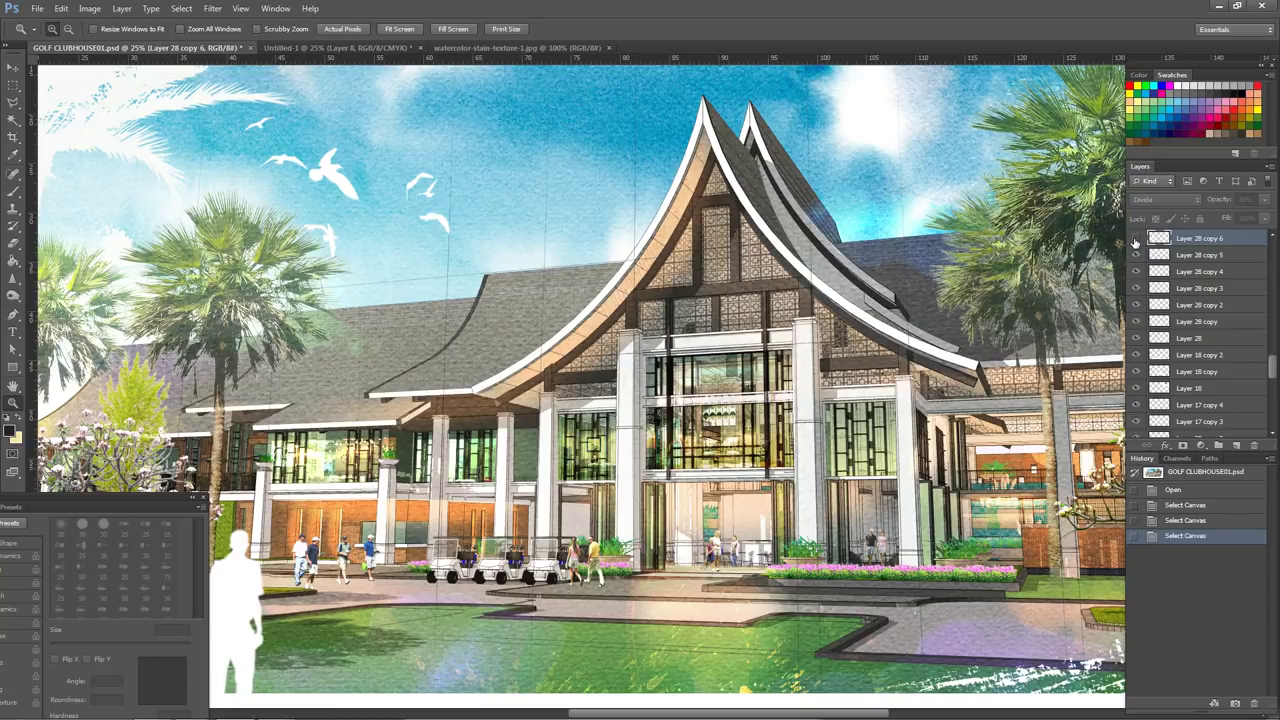
right_click(345, 452)
left_click(377, 472)
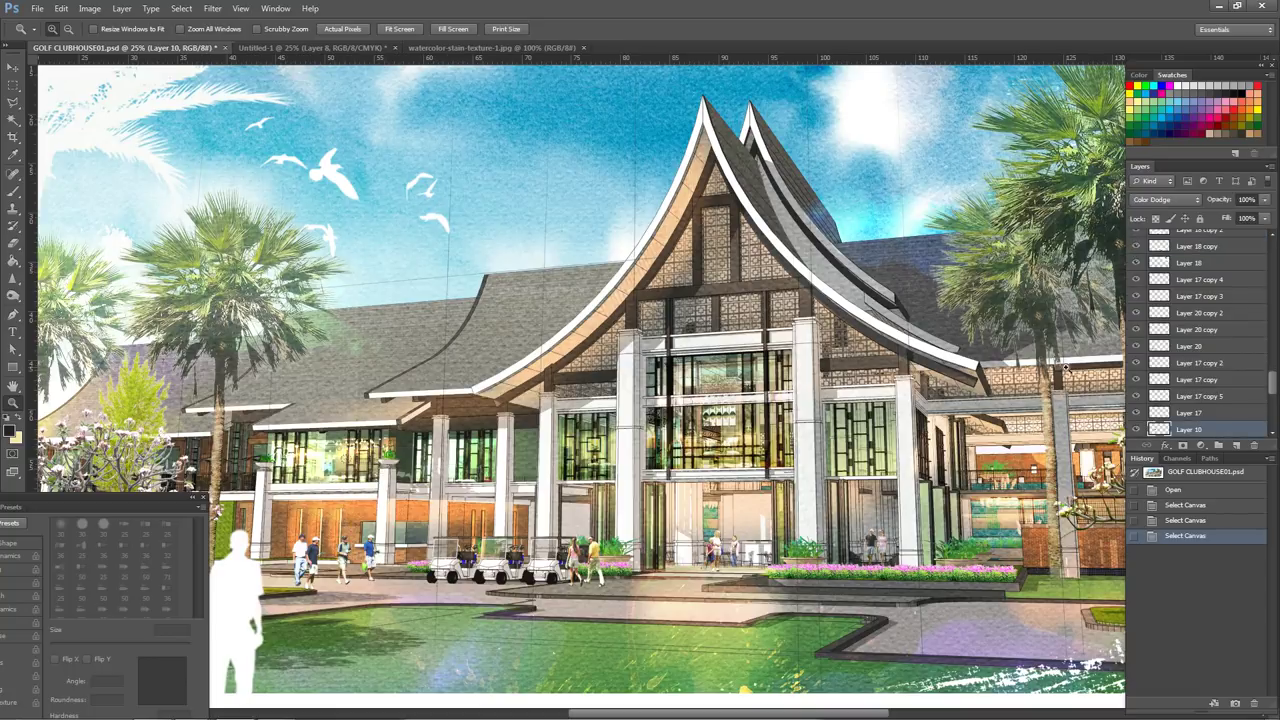
left_click(1136, 430)
left_click(1135, 430)
- Paste the café interior photo into Untitled-1 and move it toward the left wing
left_click(310, 47)
left_click(820, 212)
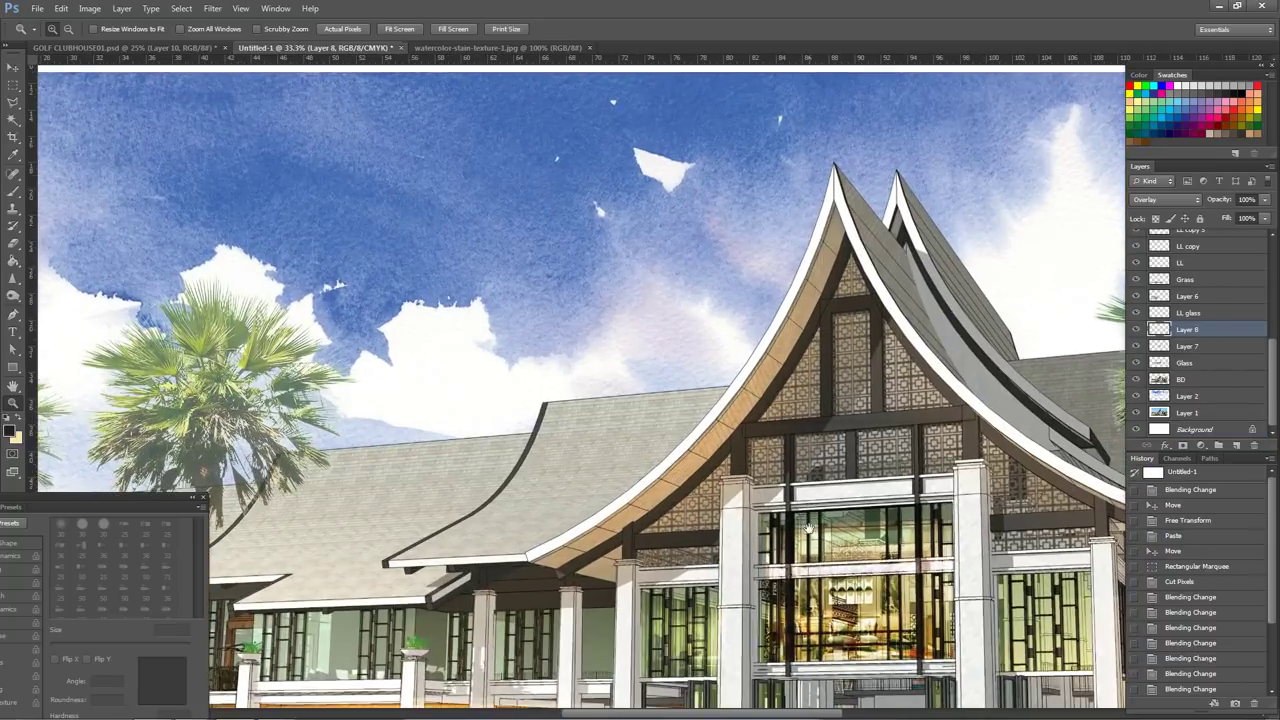
scroll(820, 213, "down", 1)
key("ctrl+v")
left_click_drag(700, 385, 455, 167)
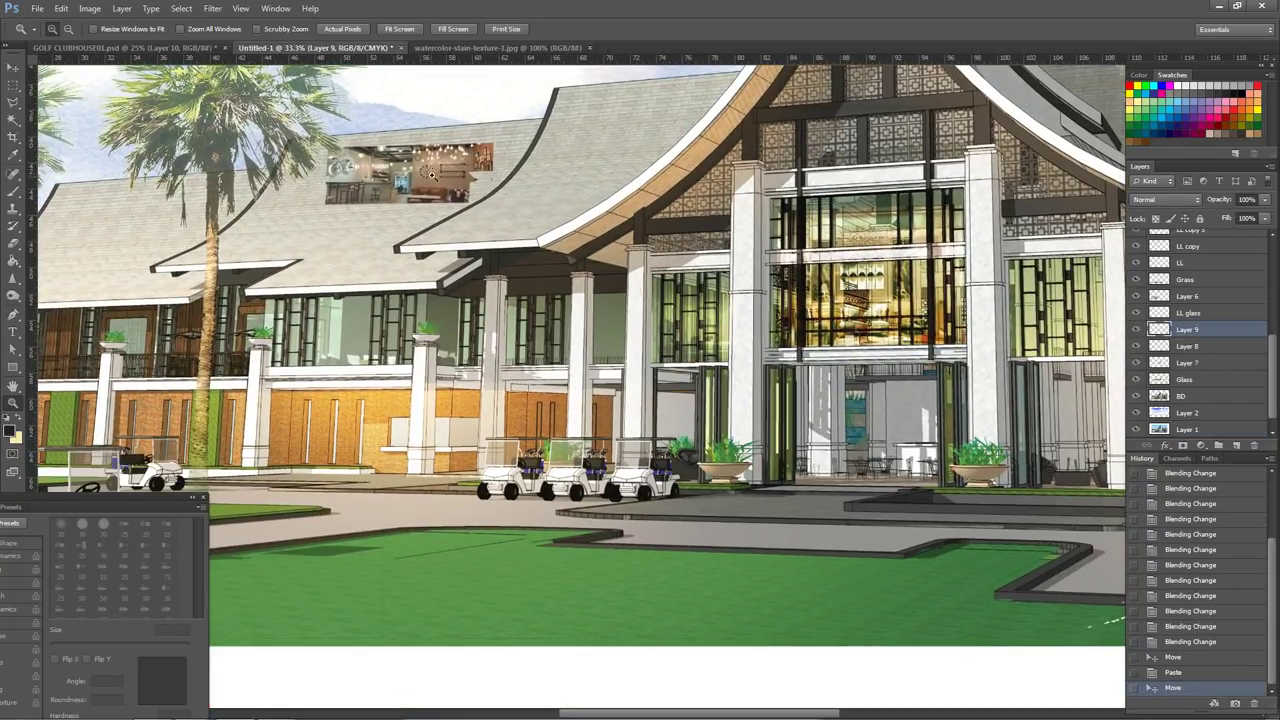
scroll(420, 170, "up", 1)
scroll(600, 260, "up", 1)
left_click_drag(618, 271, 530, 342)
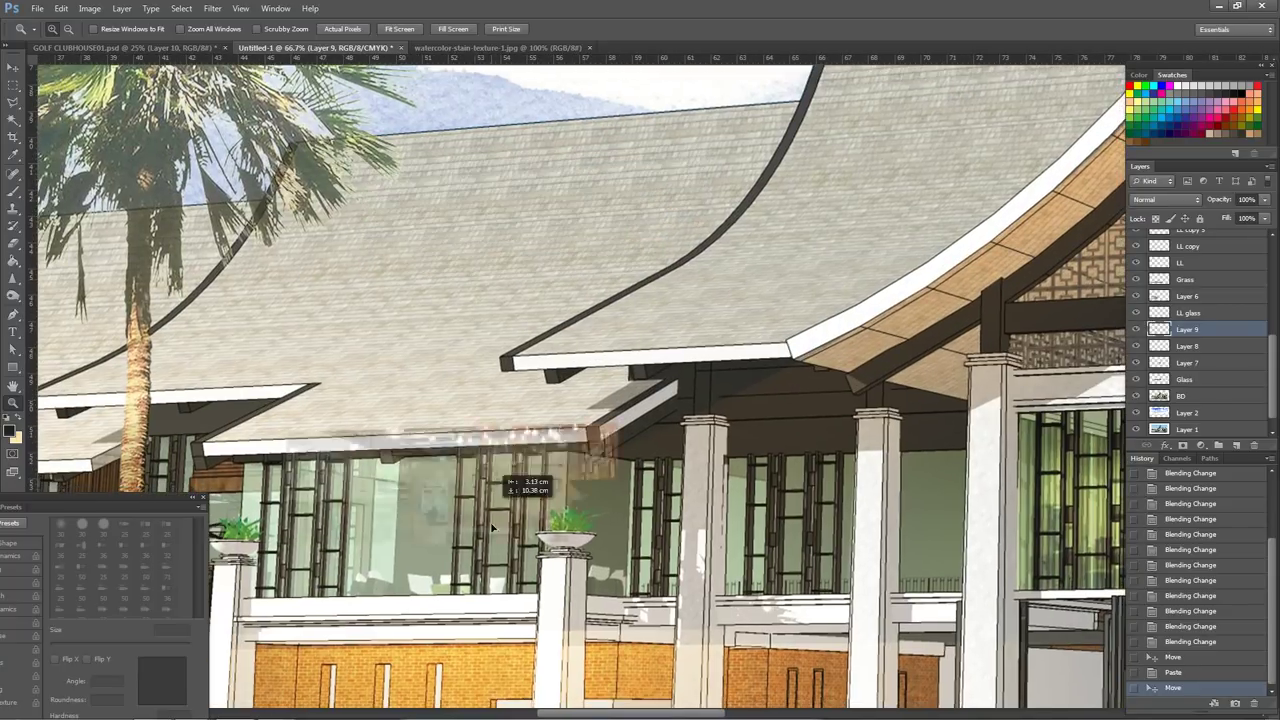
- Stack Layer 9 above Layer 6 and Layer 6 above Glass, placing the photo behind the left-wing windows
left_click_drag(1216, 330, 1232, 281)
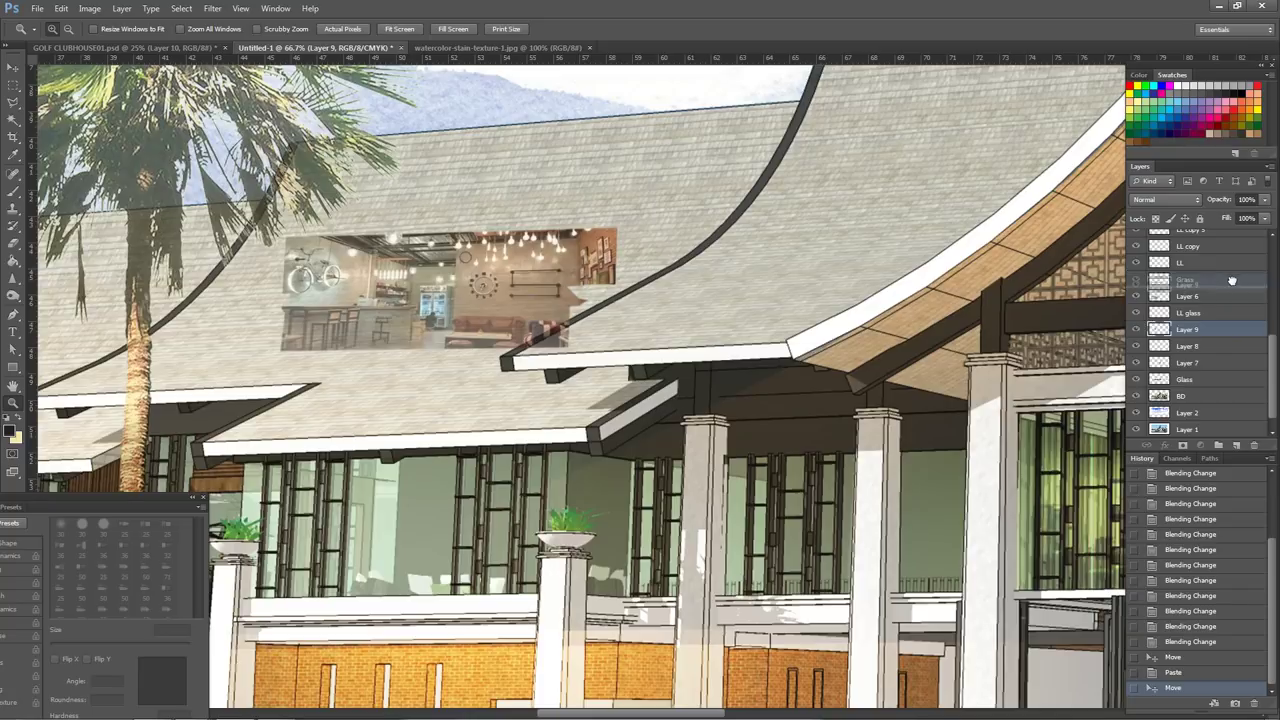
left_click_drag(1232, 281, 1225, 308)
left_click_drag(488, 384, 484, 498)
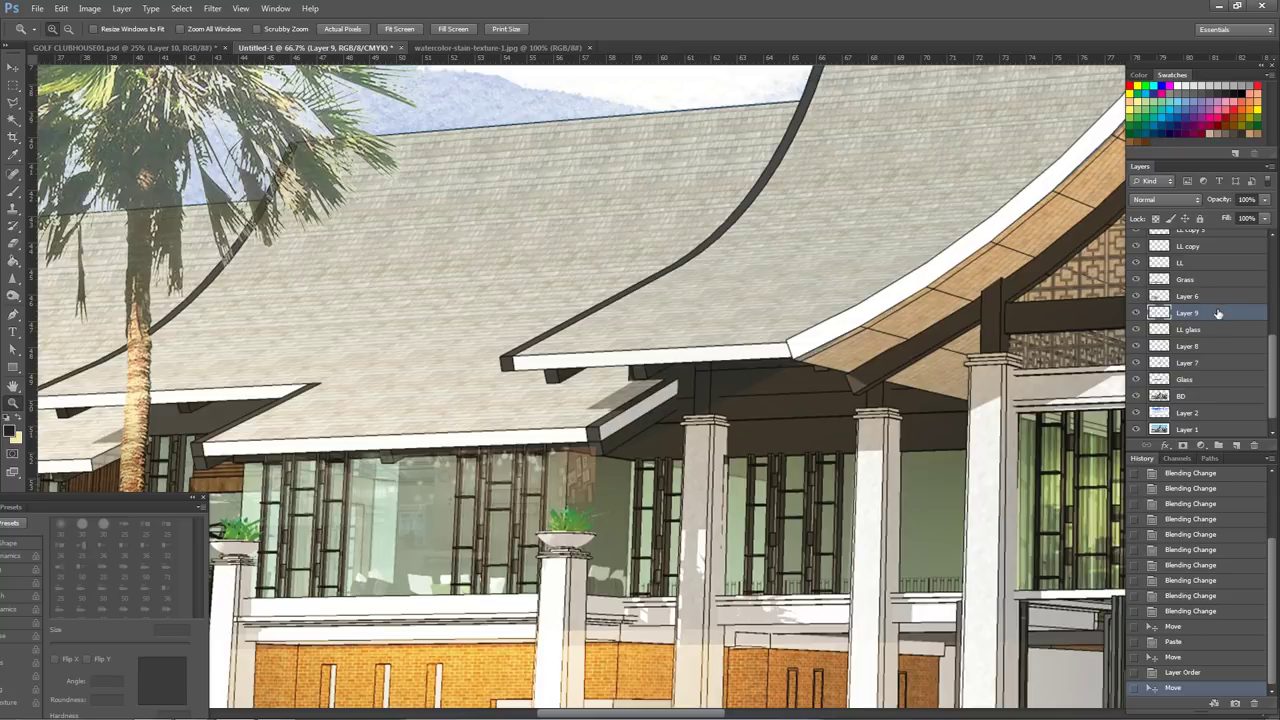
left_click_drag(1218, 313, 1222, 295)
left_click_drag(494, 504, 514, 524)
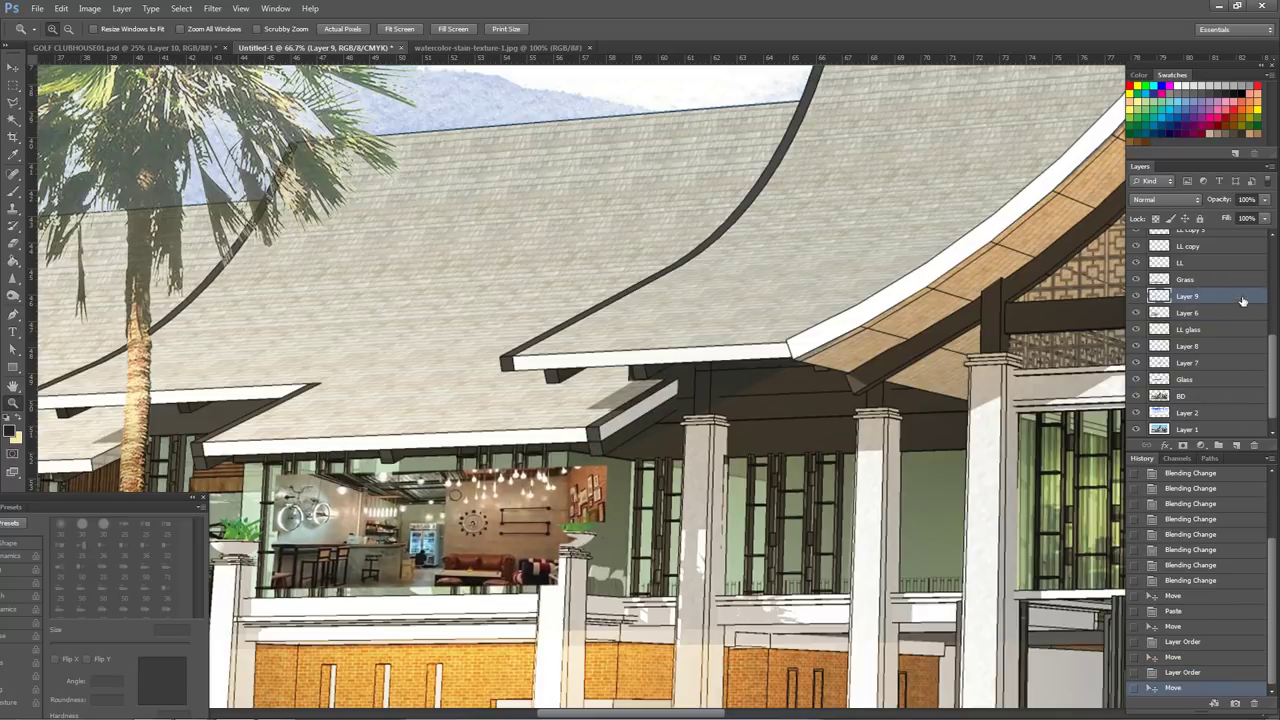
left_click_drag(1210, 314, 1212, 386)
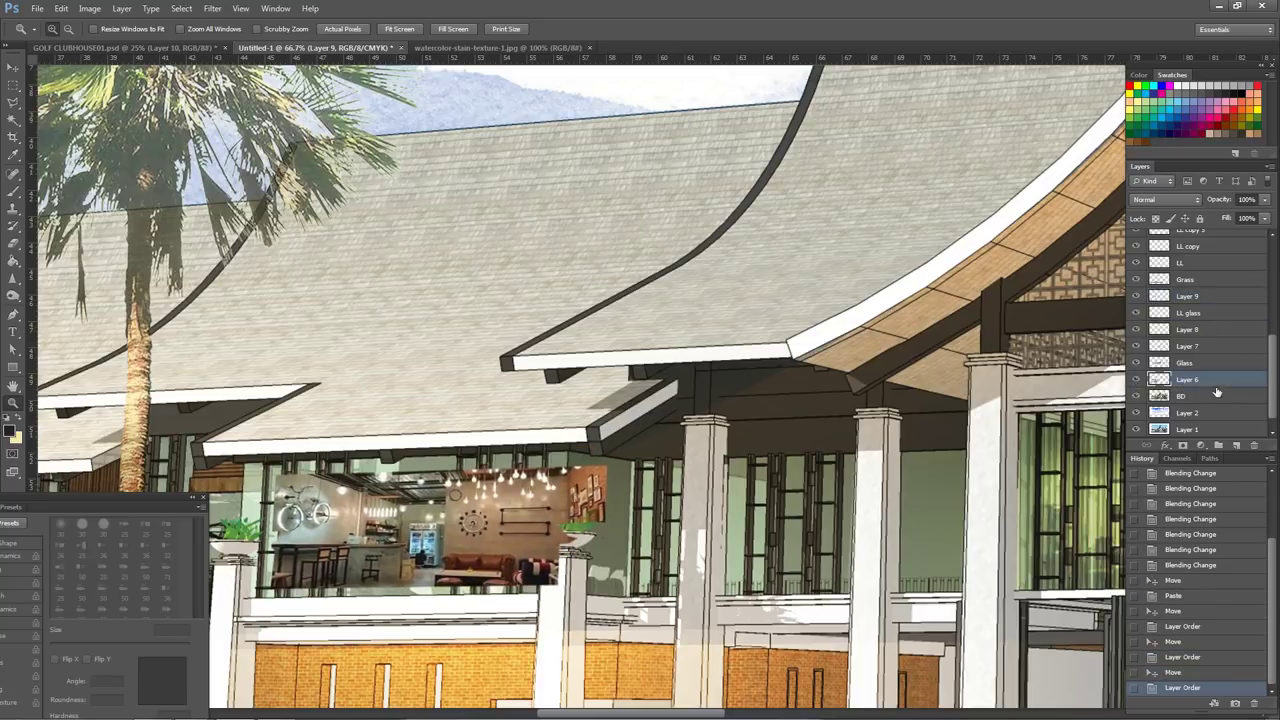
left_click_drag(1211, 374, 1206, 357)
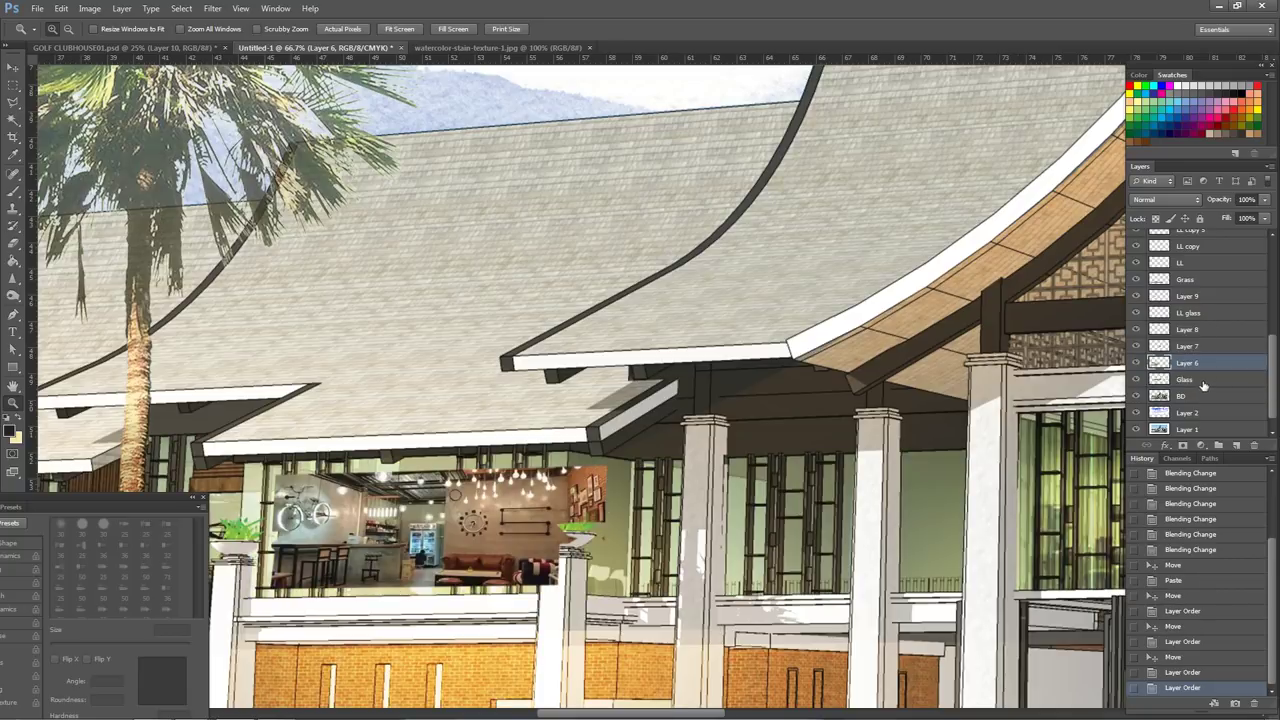
left_click_drag(504, 516, 476, 498)
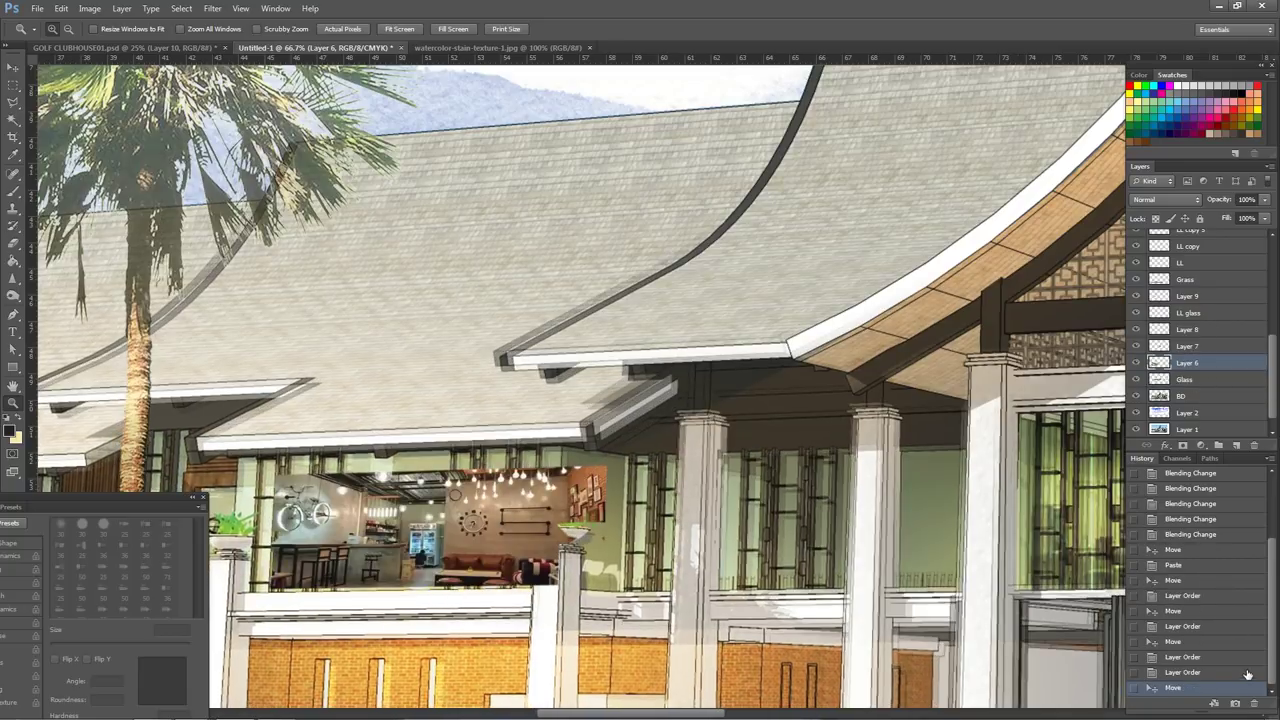
key("ctrl+z")
- Select Layer 9 and shift the café image slightly left with Free Transform
right_click(418, 496)
left_click(440, 506)
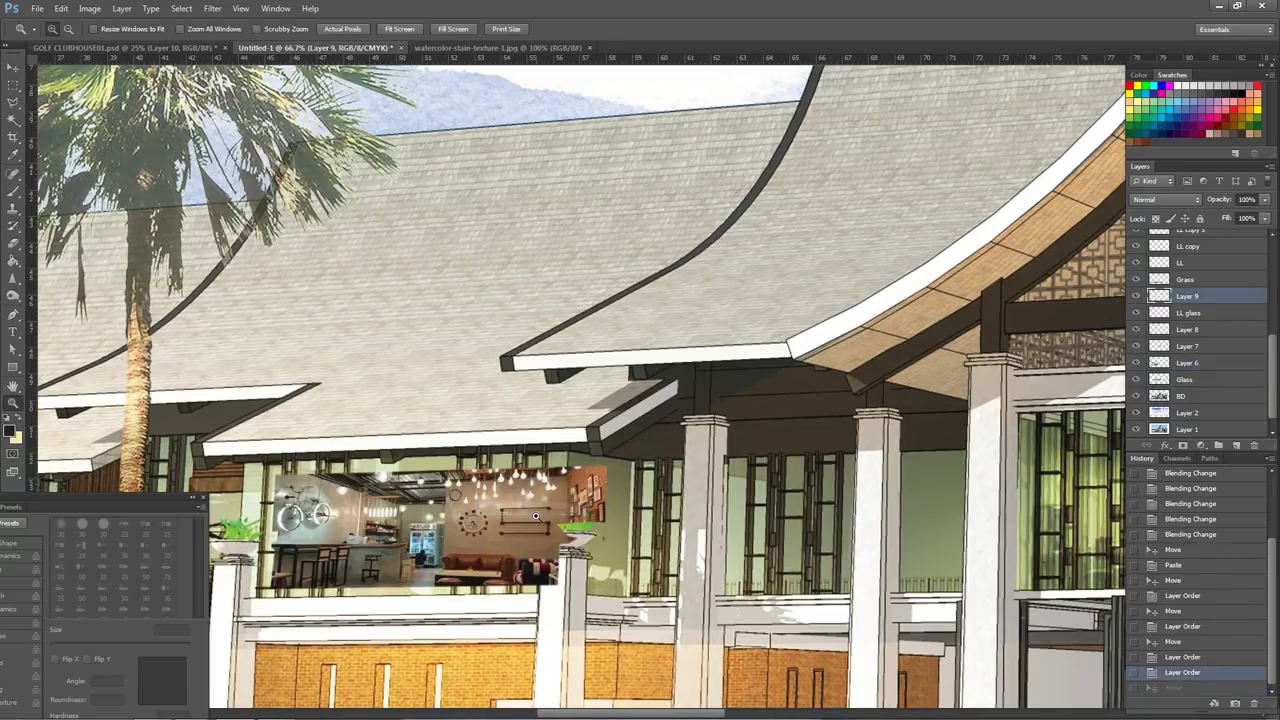
key("ctrl+t")
left_click_drag(515, 500, 494, 504)
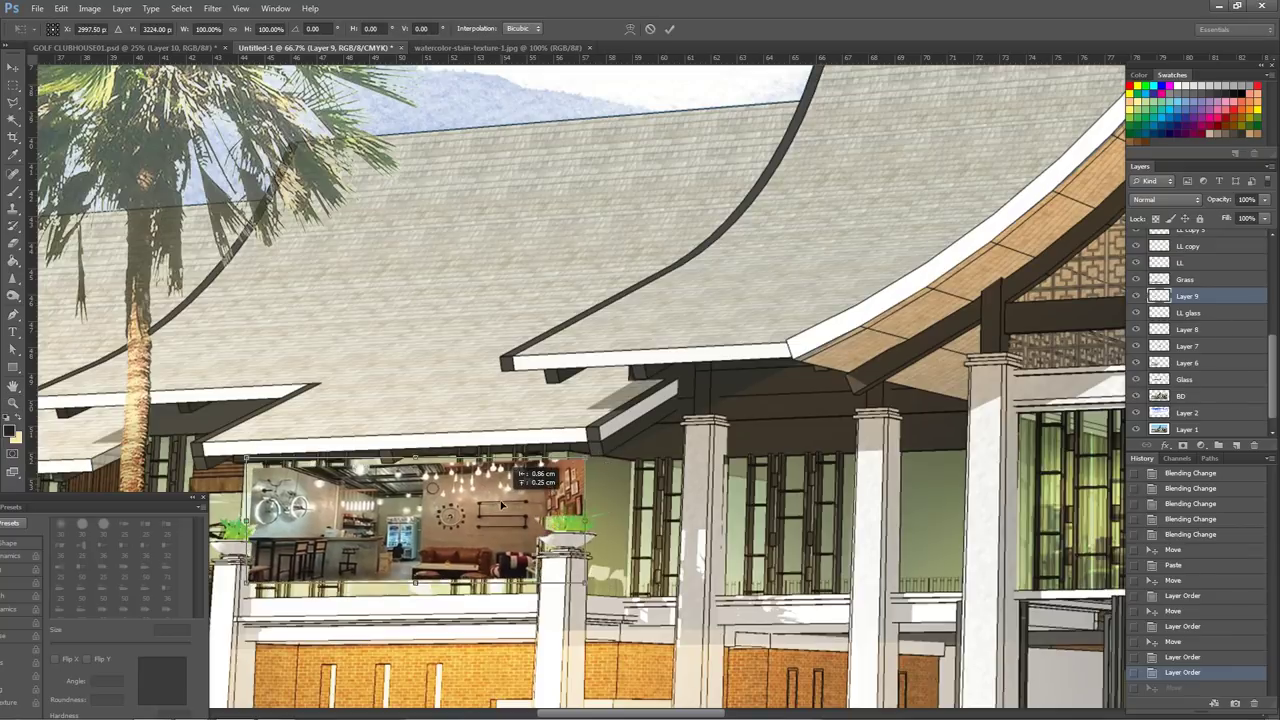
key("Return")
key("z")
left_click(565, 537, "alt")
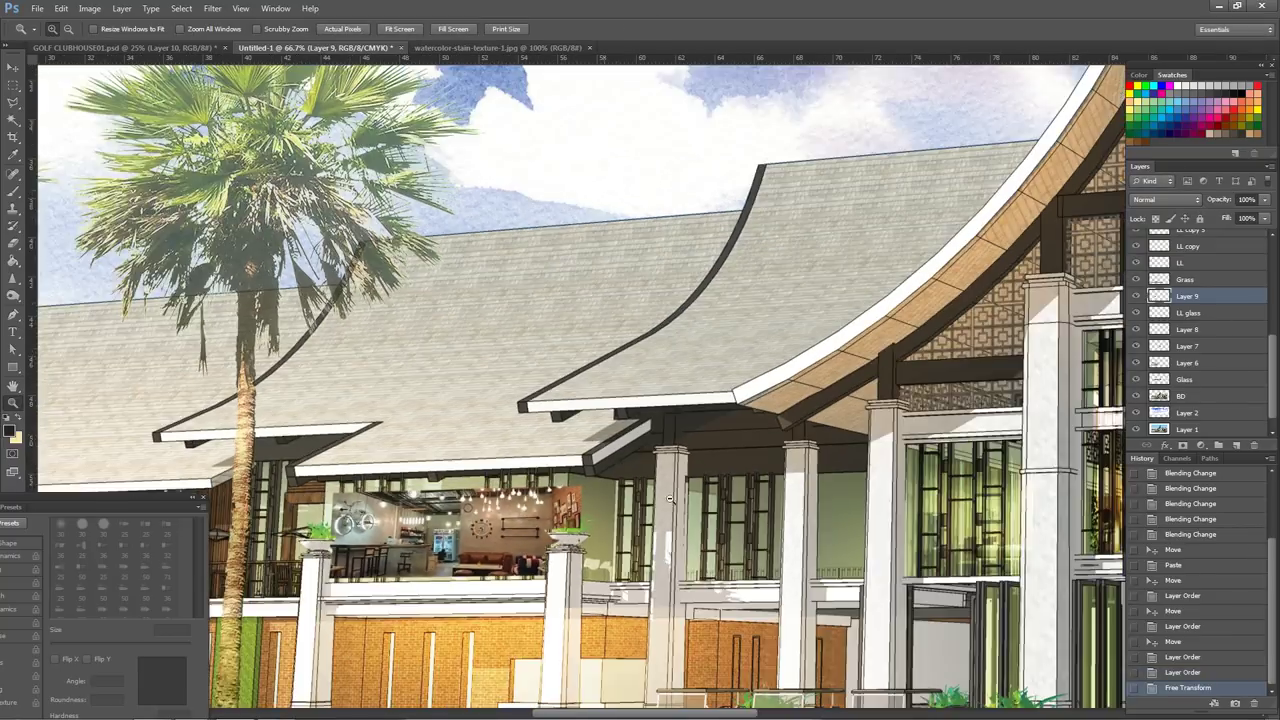
left_click(565, 537, "alt")
- Set Layer 9 to Hard Light and nudge the café image up and right into place
key("shift+plus")
key("shift+plus")
key("shift+plus")
key("shift+plus")
key("shift+plus")
key("shift+plus")
key("shift+plus")
key("shift+plus")
key("shift+plus")
key("shift+plus")
key("shift+plus")
key("shift+plus")
key("shift+plus")
key("shift+plus")
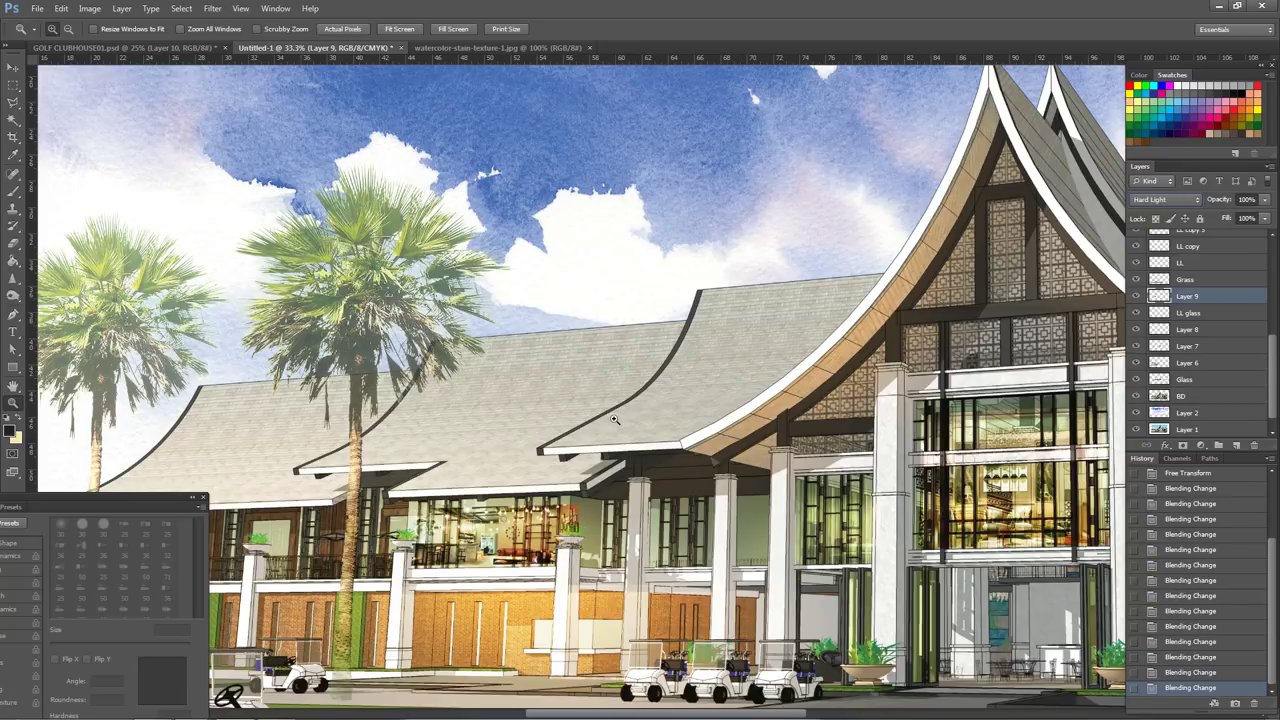
key("ctrl+t")
left_click_drag(520, 529, 524, 531)
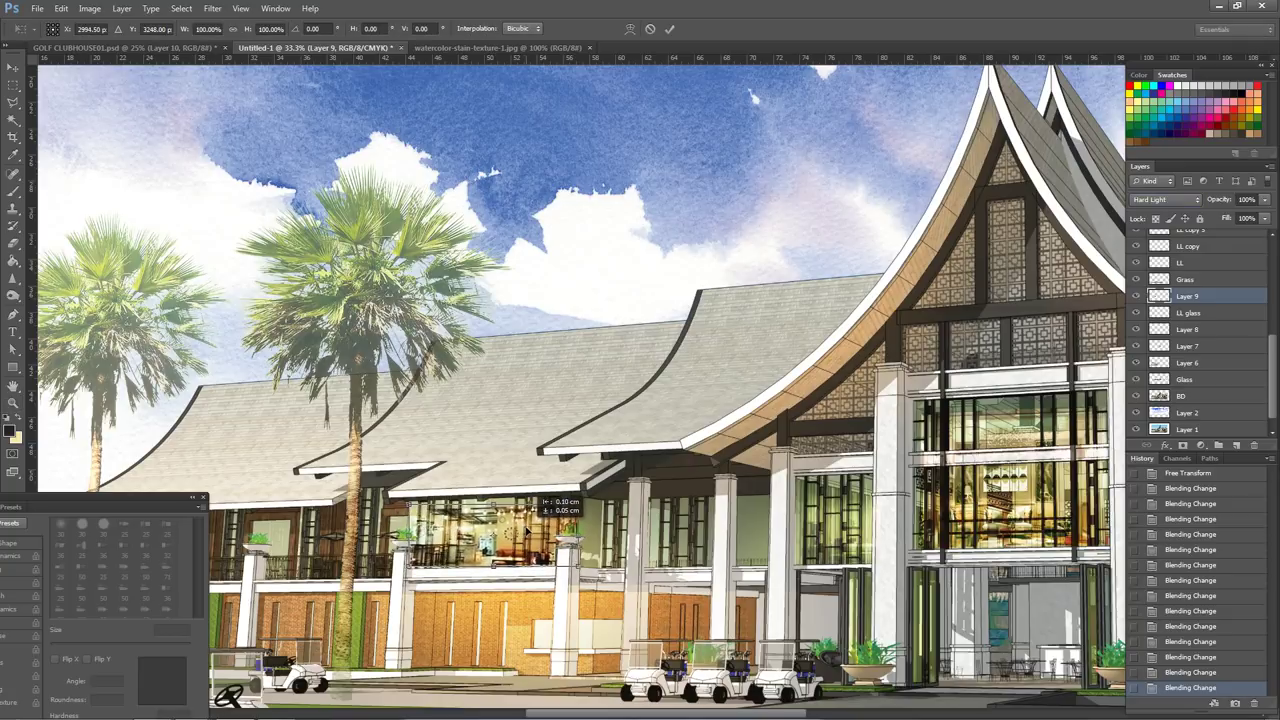
key("Return")
key("z")
left_click(490, 648)
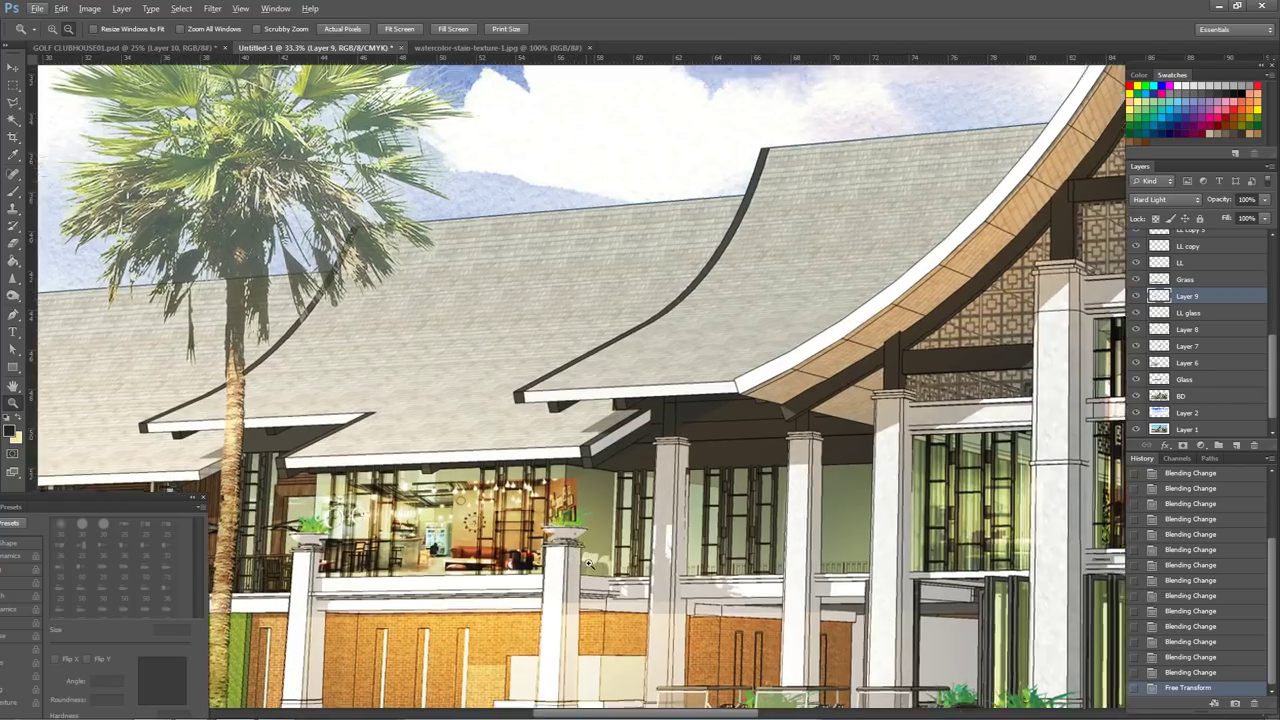
left_click(490, 648)
left_click_drag(630, 469, 693, 408)
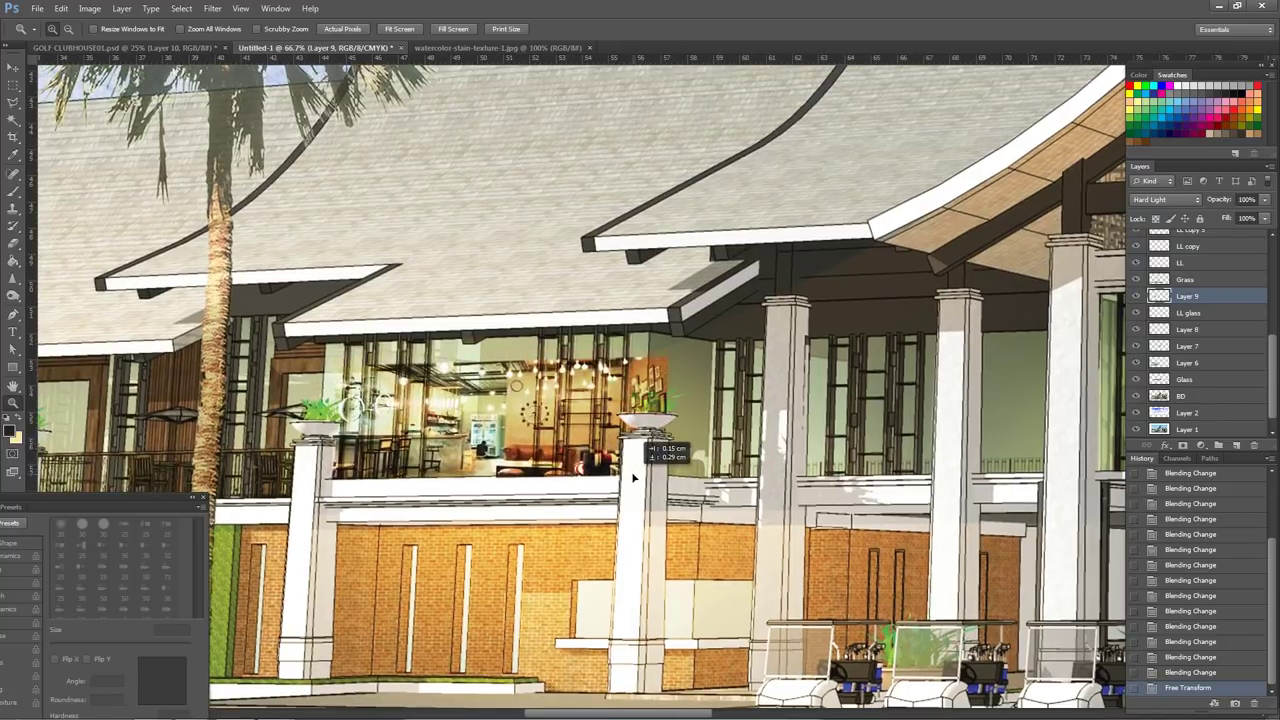
left_click(681, 452, "alt")
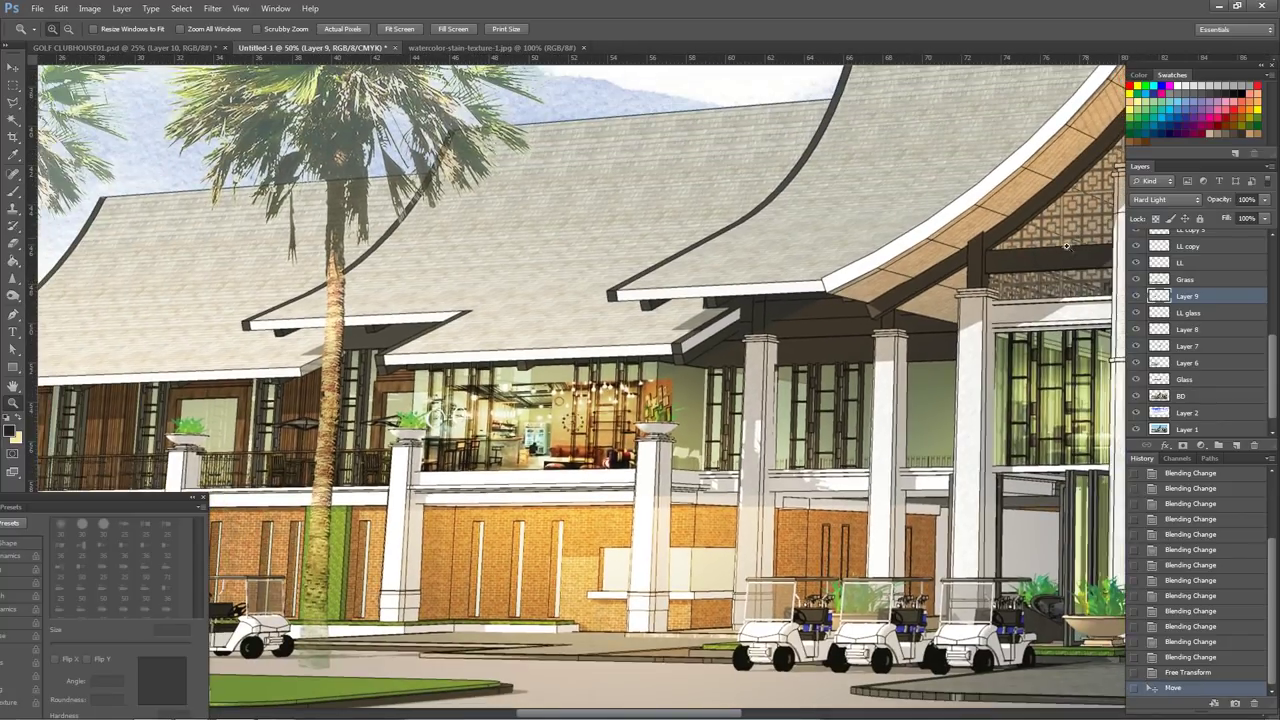
- Lower the café layer's opacity to 60% and review the lower-left entrance area
left_click(1264, 199)
left_click_drag(1258, 216, 1232, 219)
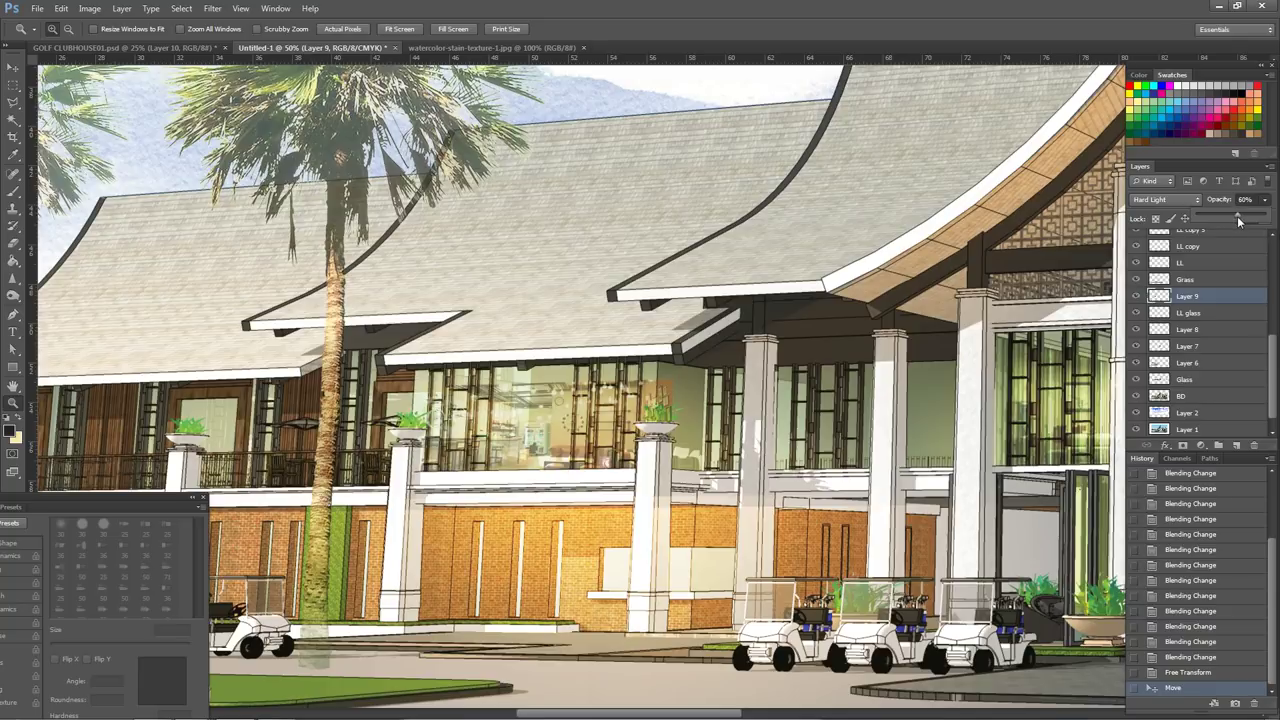
left_click(672, 463, "alt")
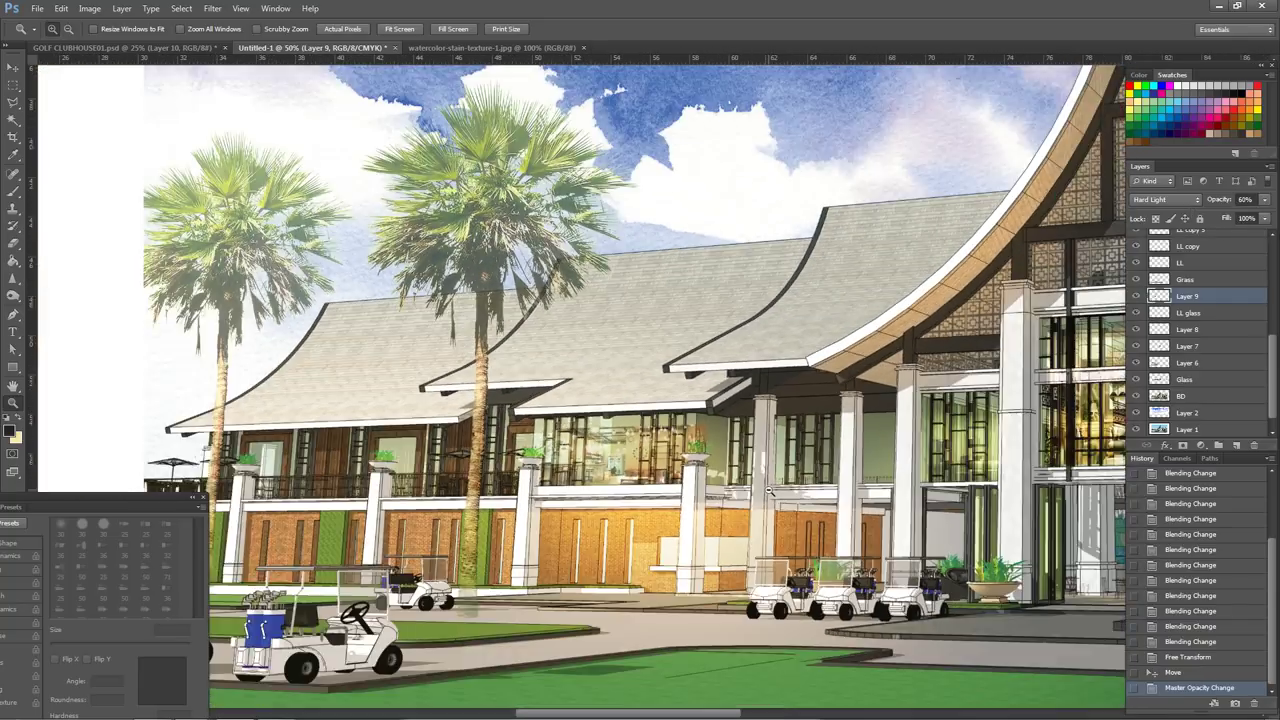
left_click(755, 425, "alt")
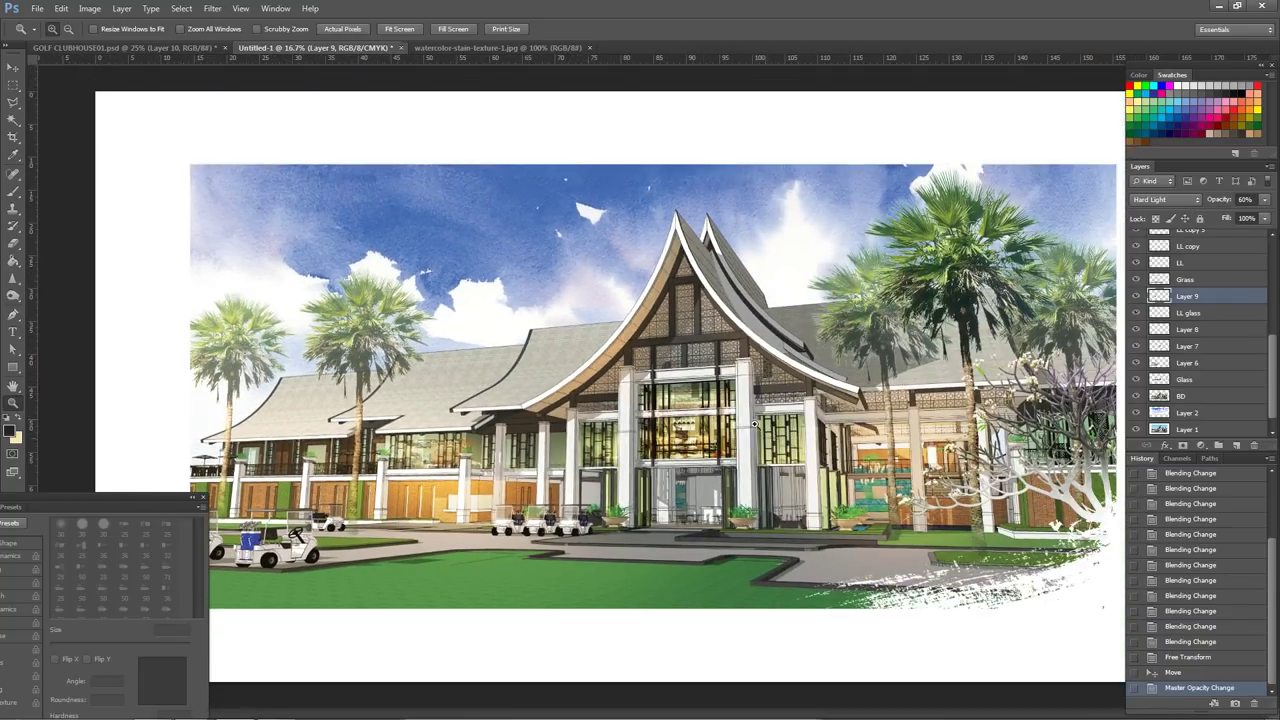
left_click(567, 469)
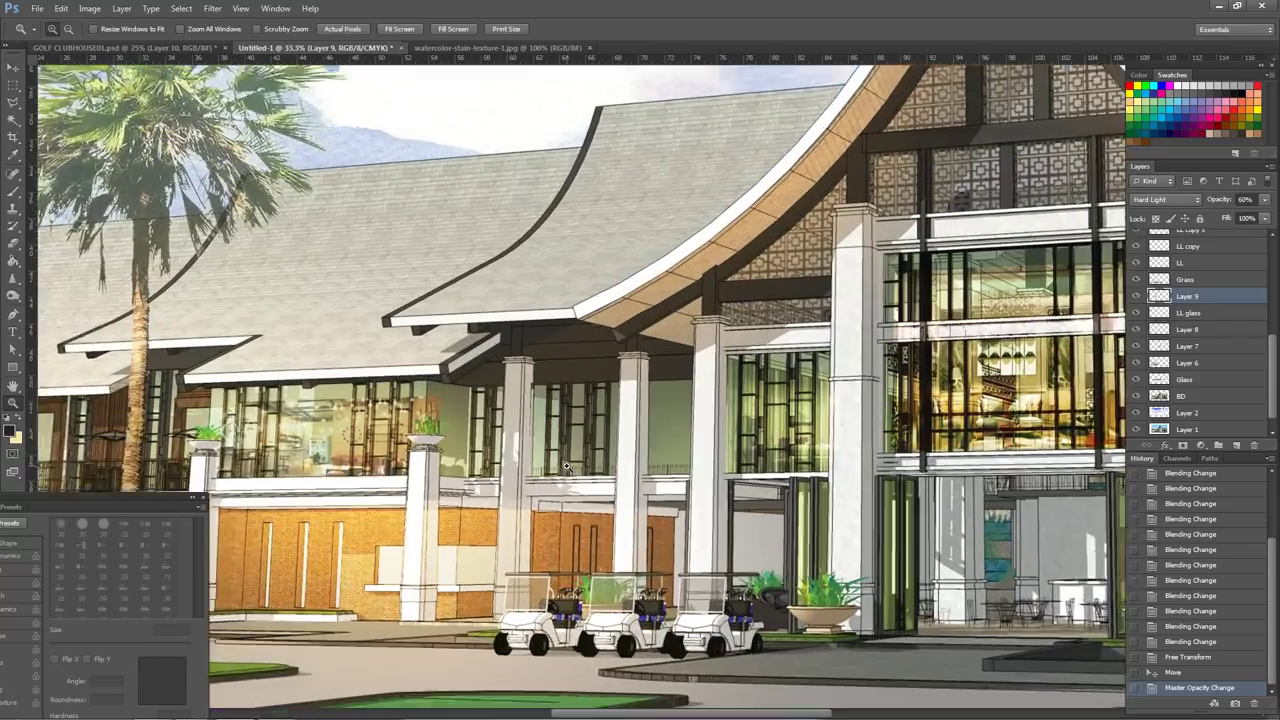
right_click(700, 400, "ctrl")
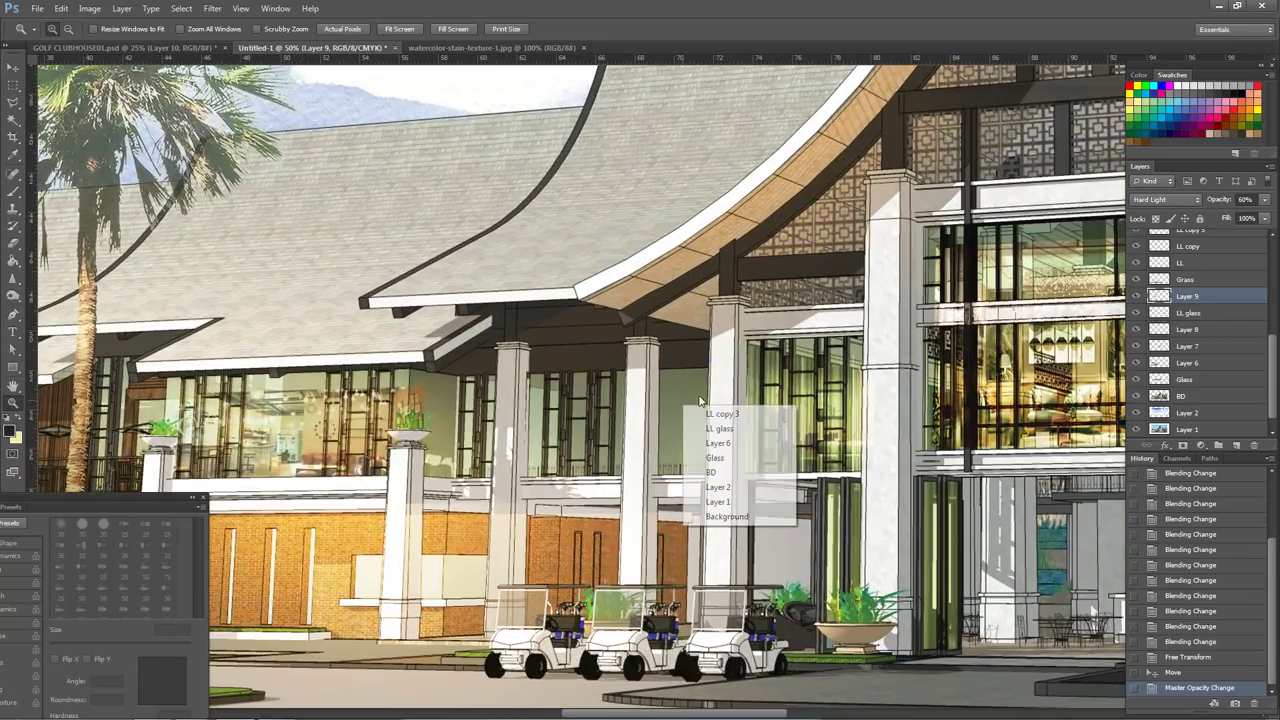
- Polygonal-lasso a section of the Glass layer and paste it in place as Layer 10
left_click(734, 460)
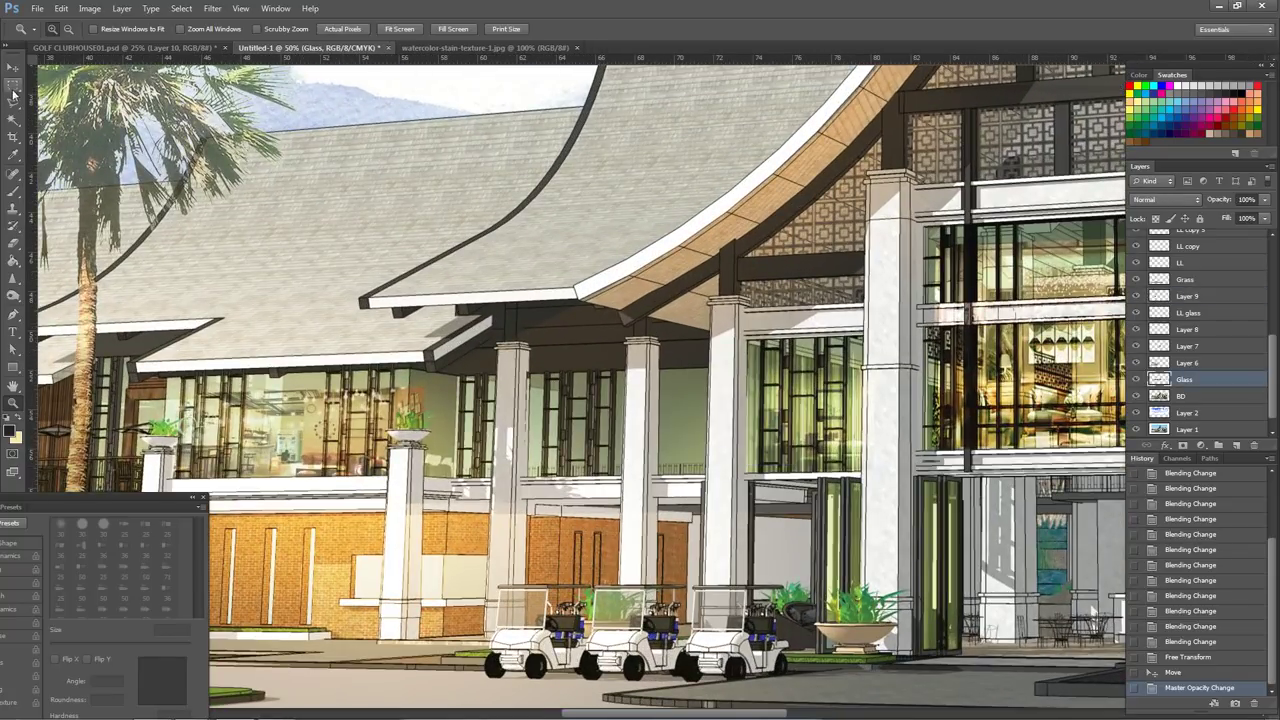
left_click(13, 99)
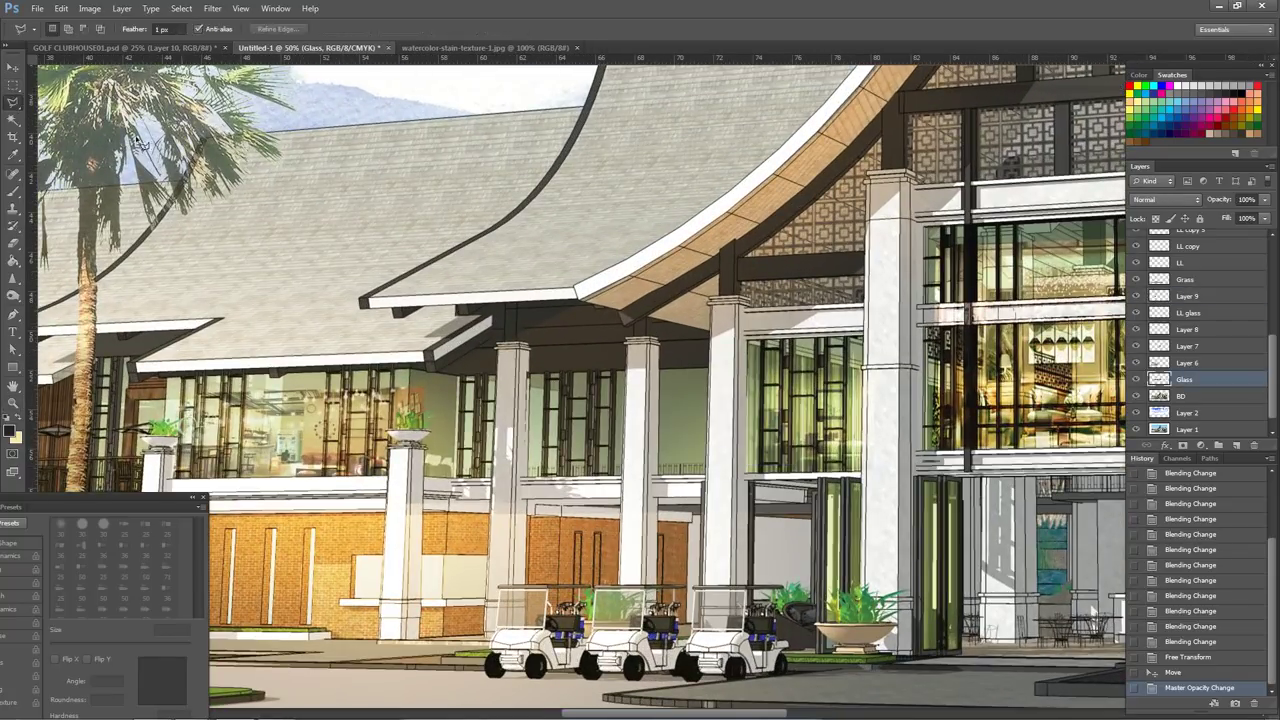
left_click(409, 566)
left_click(740, 548)
double_click(740, 306)
key("ctrl+shift+v")
- Set Layer 10's blend mode to Multiply and zoom out to the whole rendering
left_click(1170, 200)
left_click(1165, 248)
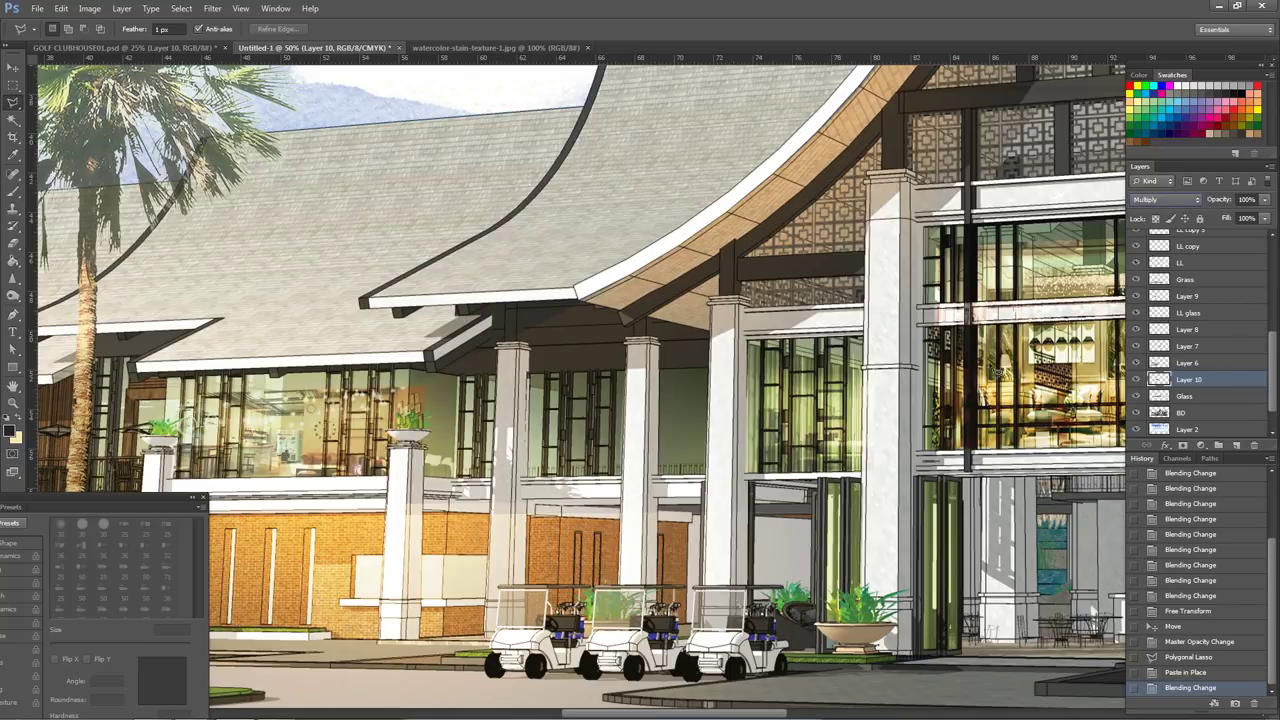
key("z")
left_click(648, 462, "alt")
left_click(648, 462, "alt")
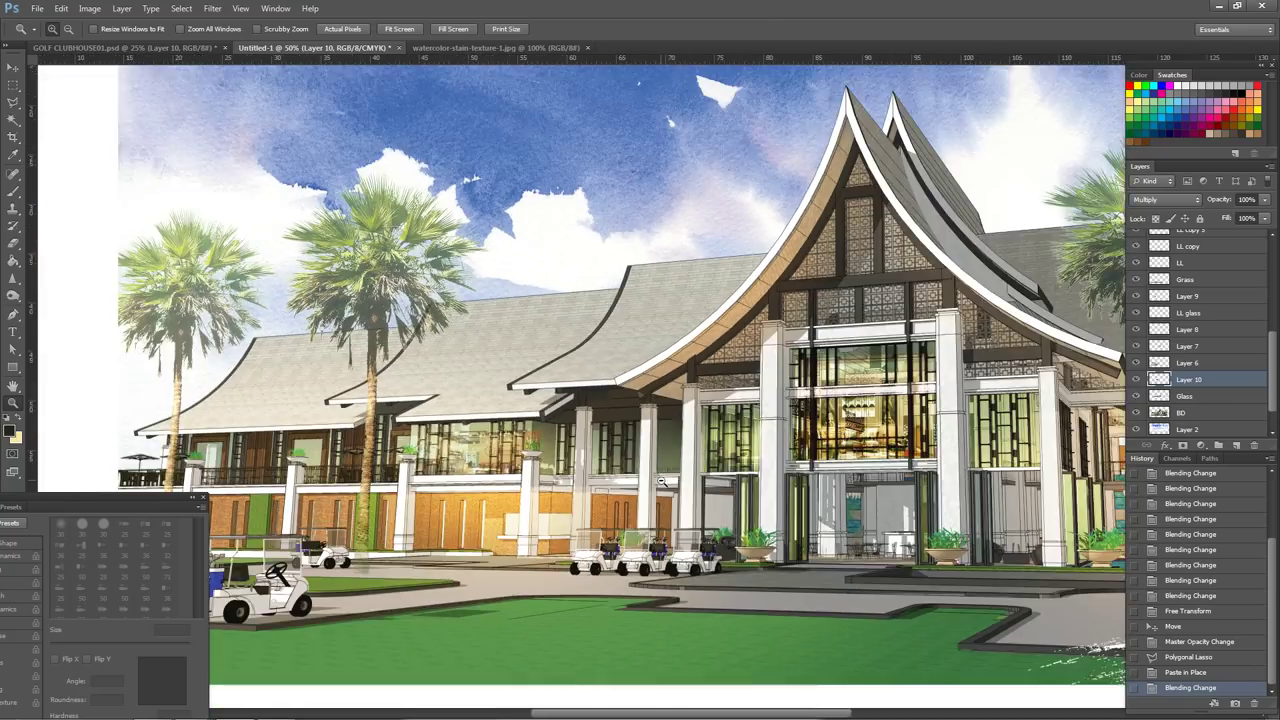
left_click(648, 462, "alt")
left_click(89, 9)
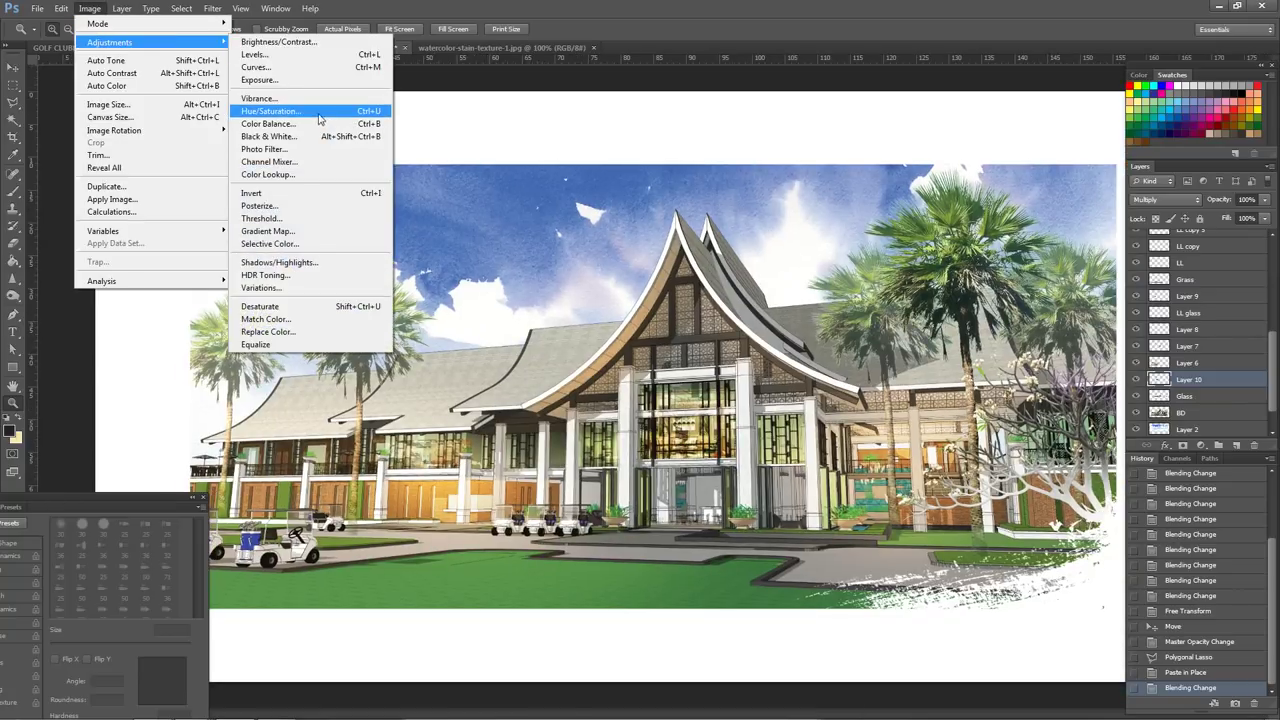
- Preview a Hue/Saturation hue shift on Layer 10, cancel it, and bring up Color Balance
mouse_move(110, 42)
left_click(300, 117)
mouse_move(1056, 107)
left_mouse_down()
mouse_move(1100, 118)
mouse_move(1033, 107)
left_mouse_up()
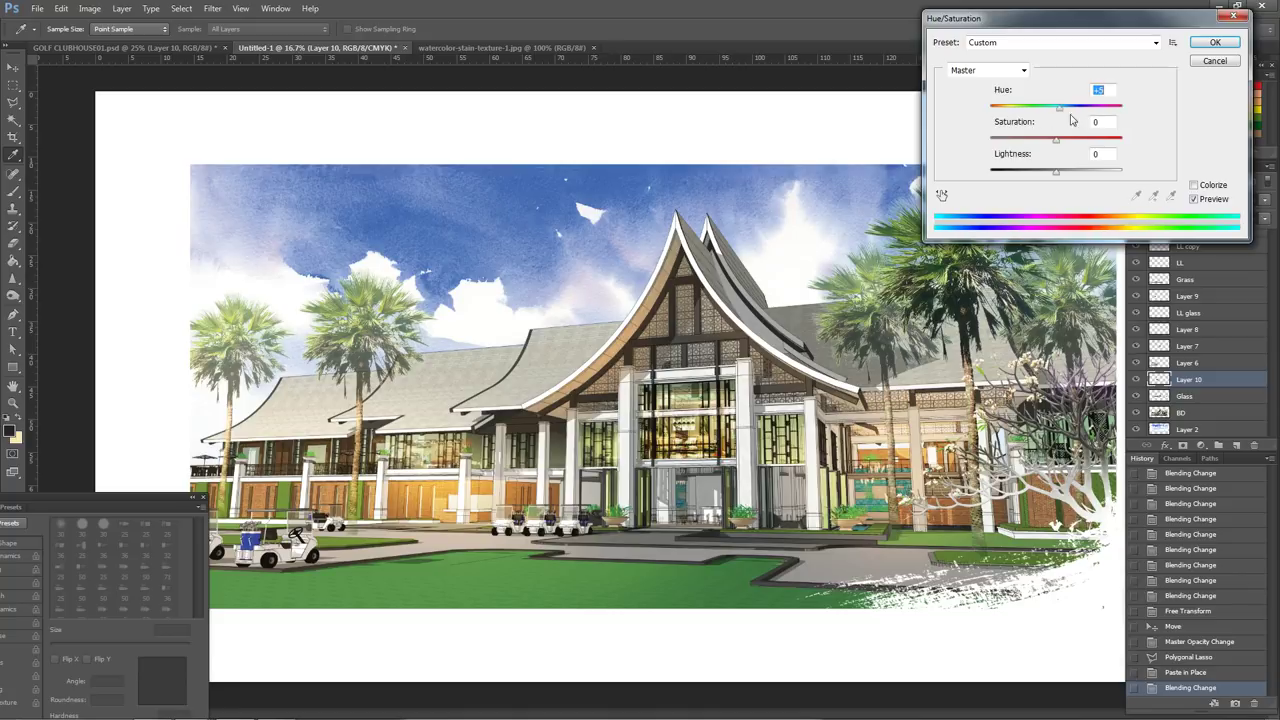
key("Escape")
left_click(89, 8)
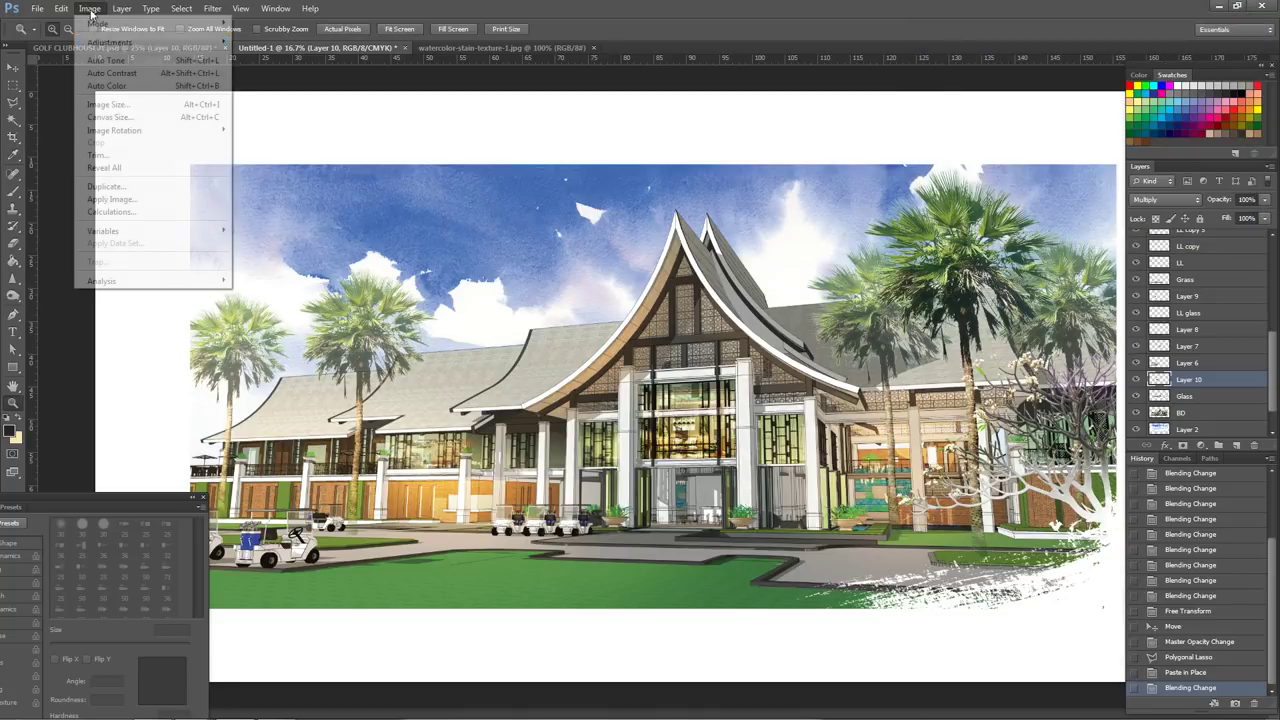
left_click(289, 124)
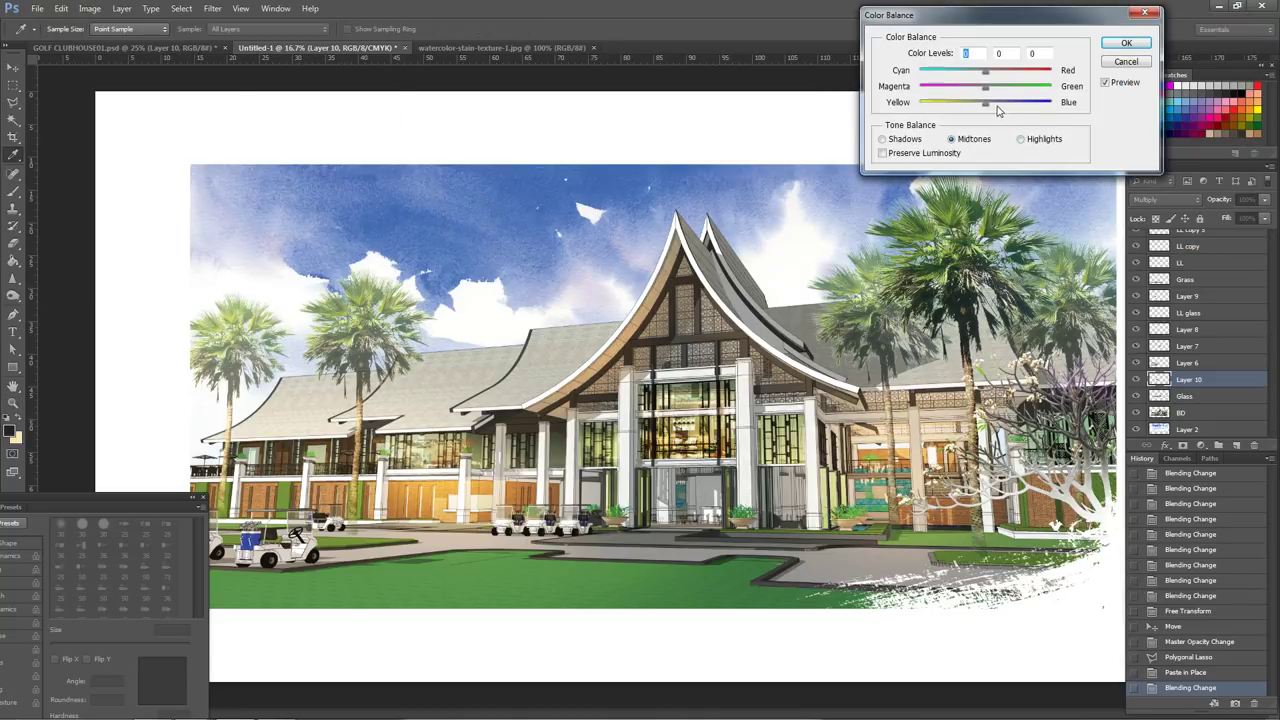
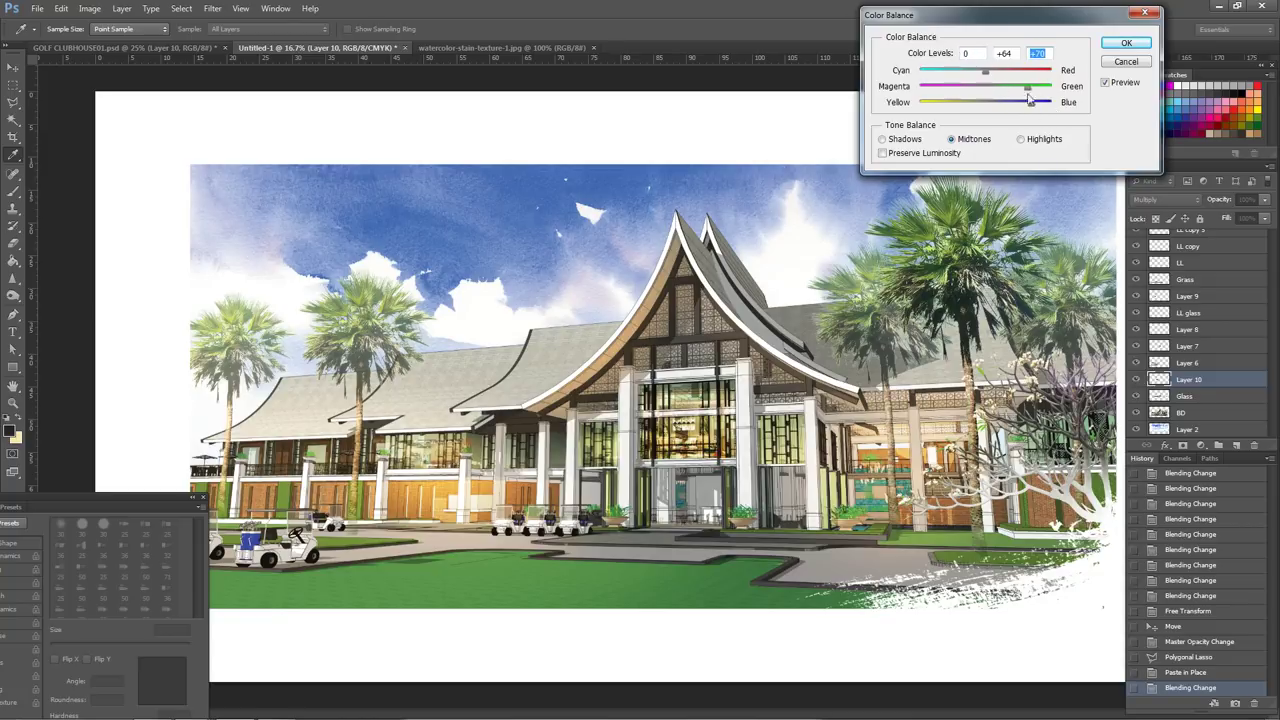
- Apply the Color Balance of 0, +64, +70 to Layer 10 and zoom in and out to inspect the rendering
left_click(1140, 47)
key("z")
left_click(619, 444)
left_click(639, 470, "alt")
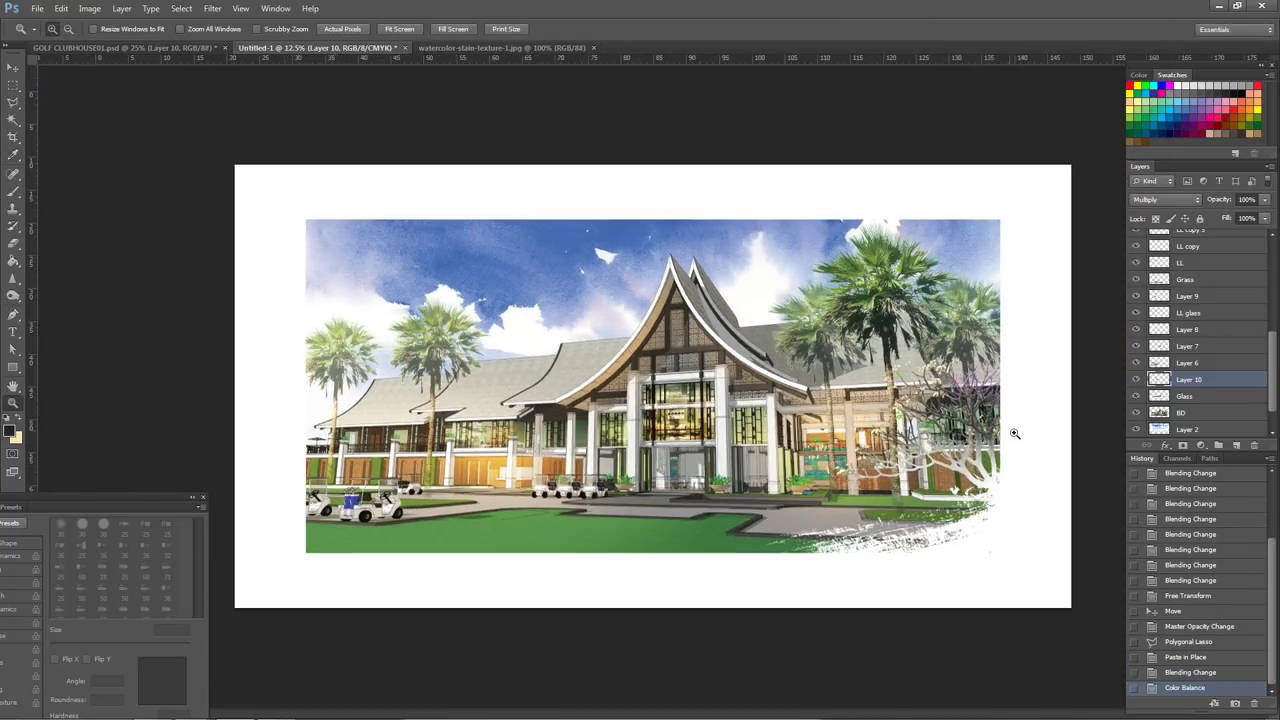
left_click(572, 444)
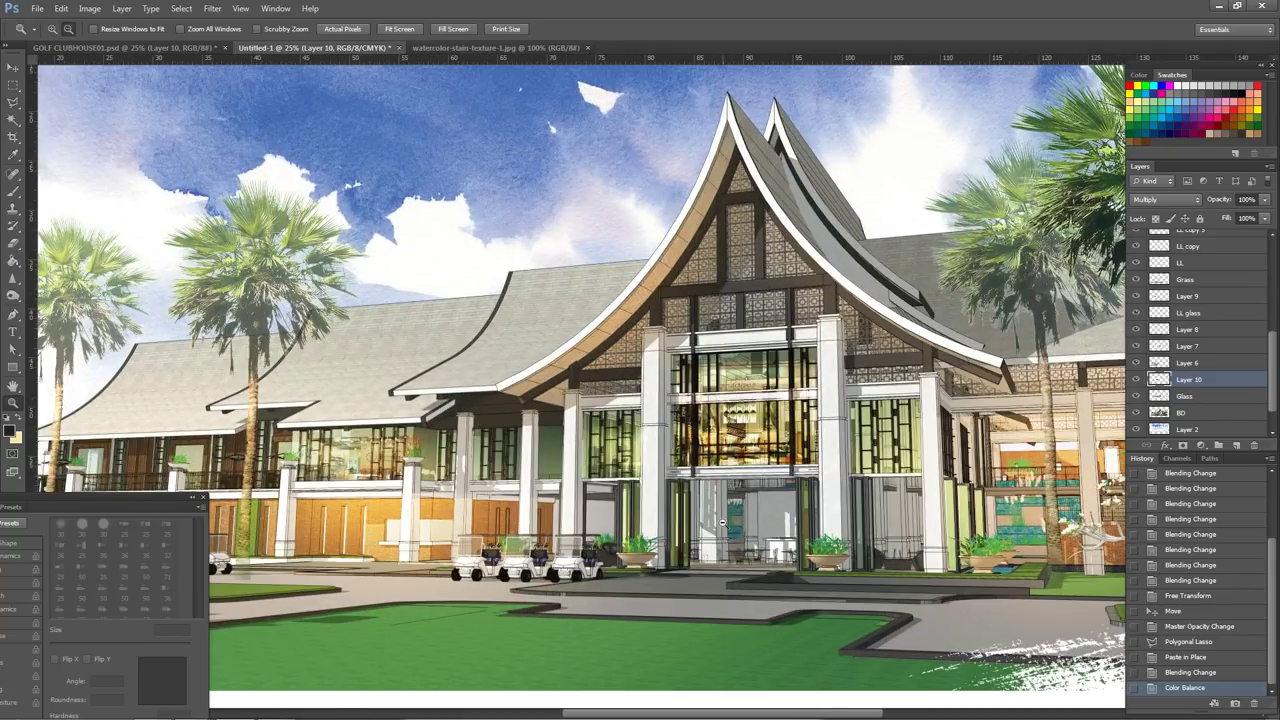
left_click(998, 432, "alt")
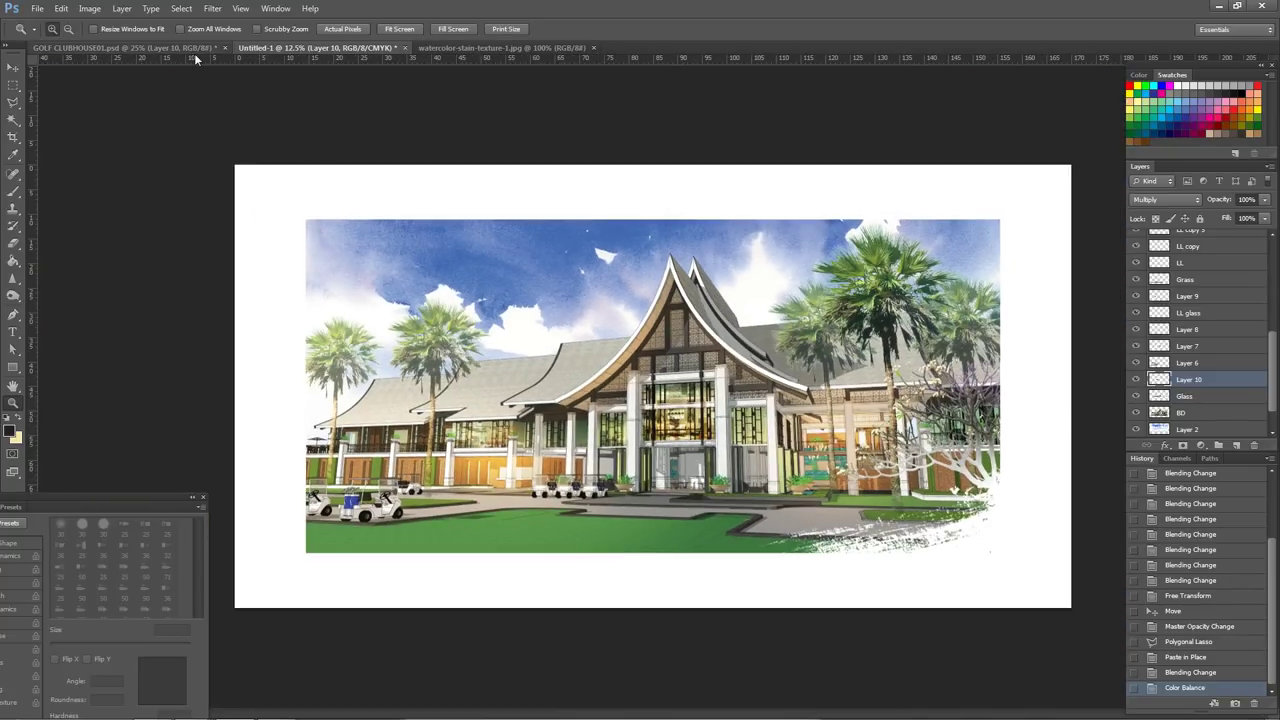
- In GOLF CLUBHOUSE01.psd, select Layer 5 from the layers under the cursor
left_click(188, 48)
right_click(140, 406, "ctrl")
left_click(178, 427)
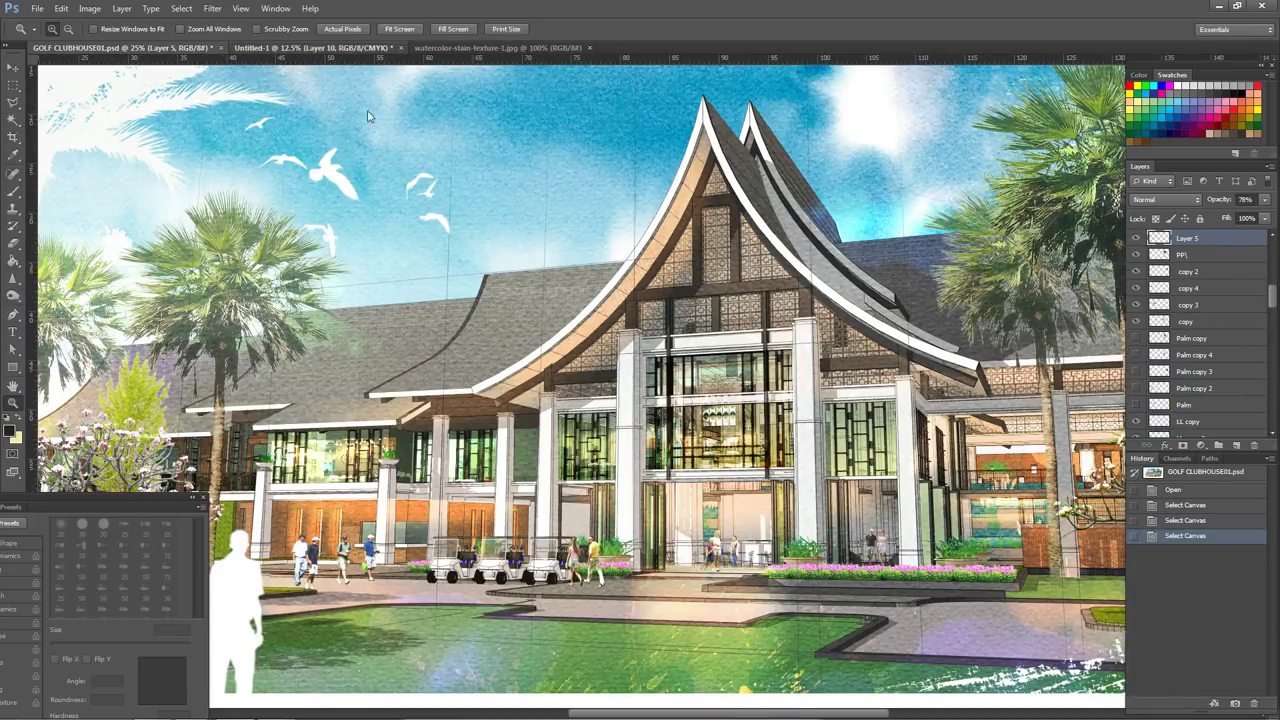
- In Untitled-1, select the Palm layer and paste the copied light green tree above it
left_click(312, 48)
right_click(451, 350, "ctrl")
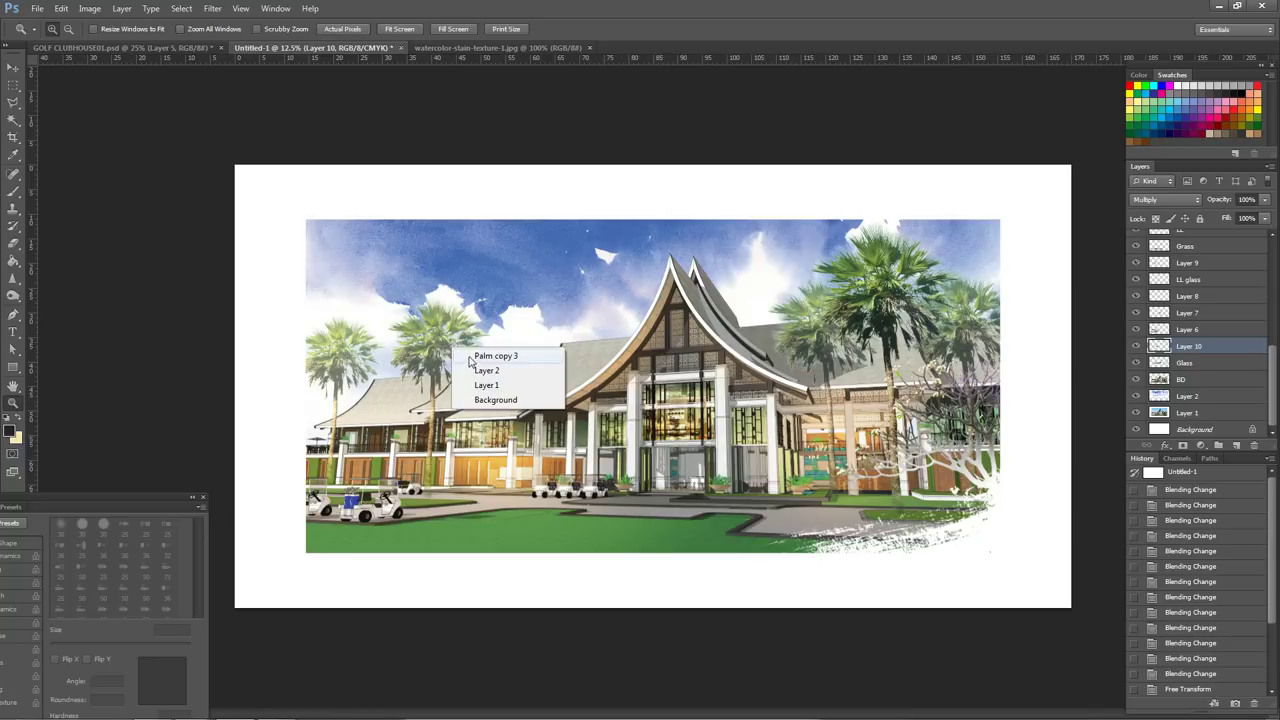
left_click(490, 356)
left_click(1214, 321)
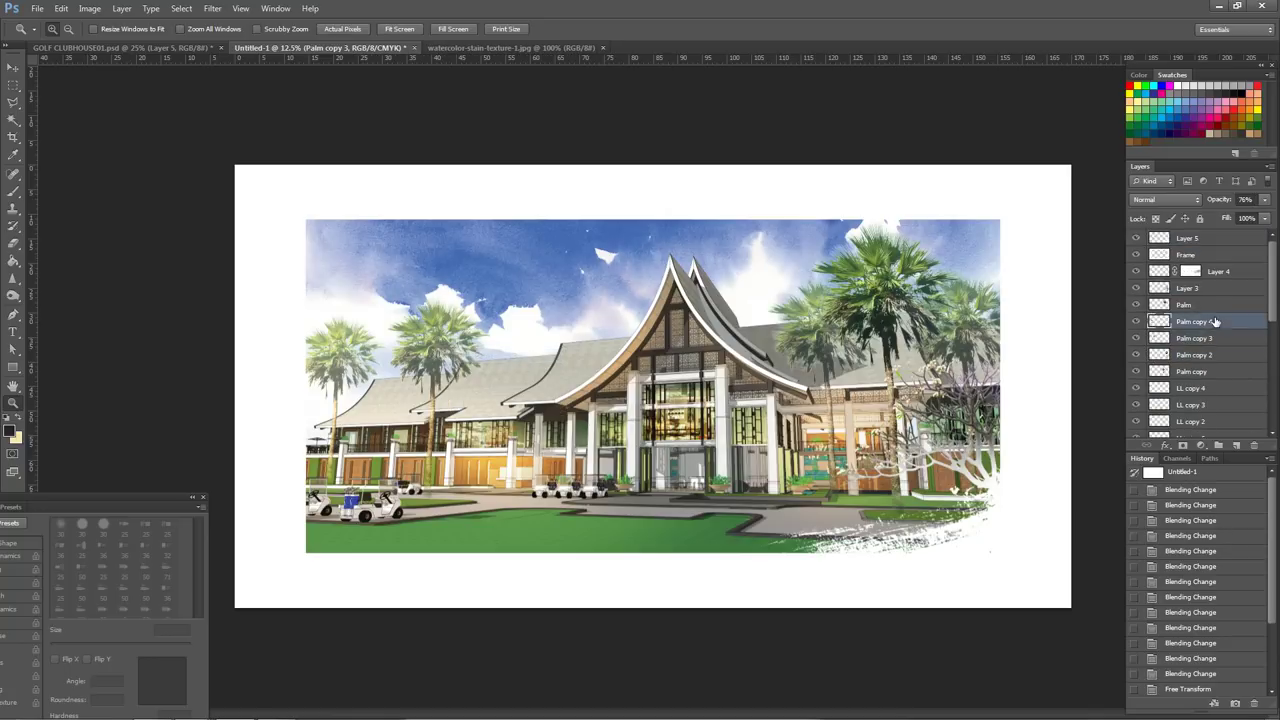
left_click(1211, 308)
key("ctrl+v")
- Place the tree beside the left palm trunks, set it to 74% opacity, and select the sky layer
left_click_drag(700, 413, 447, 452)
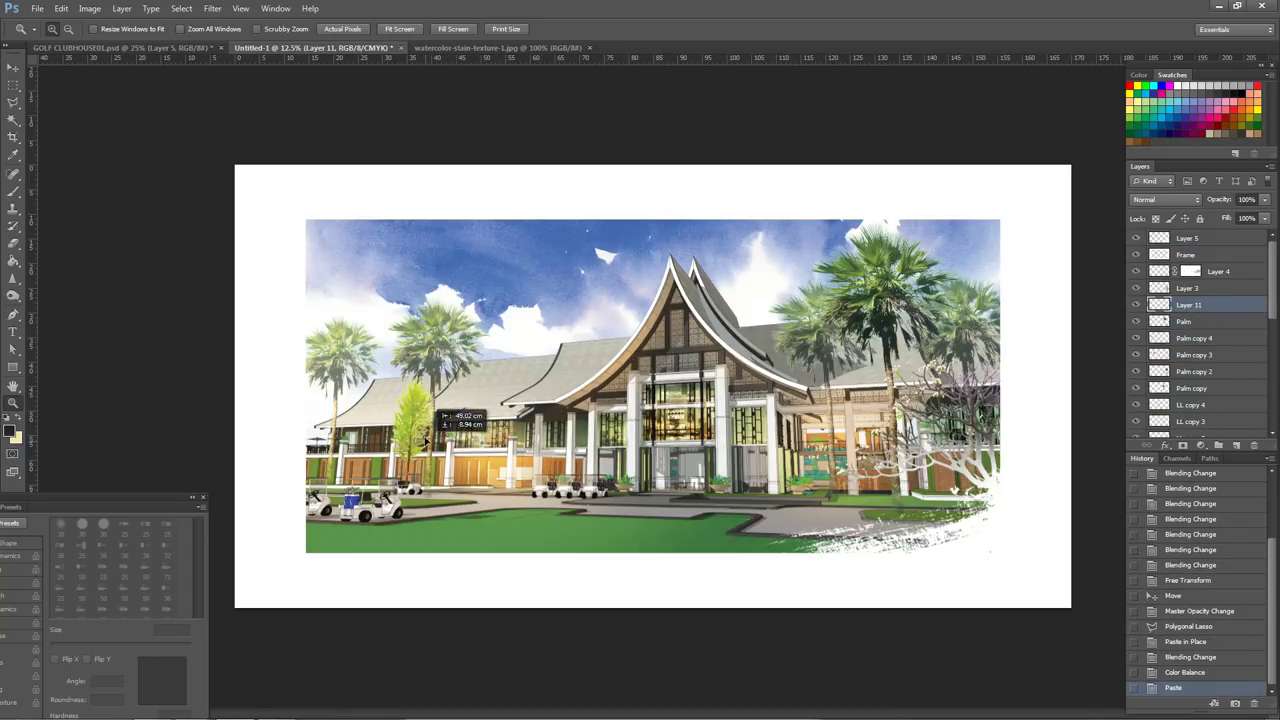
left_click(447, 452, "ctrl")
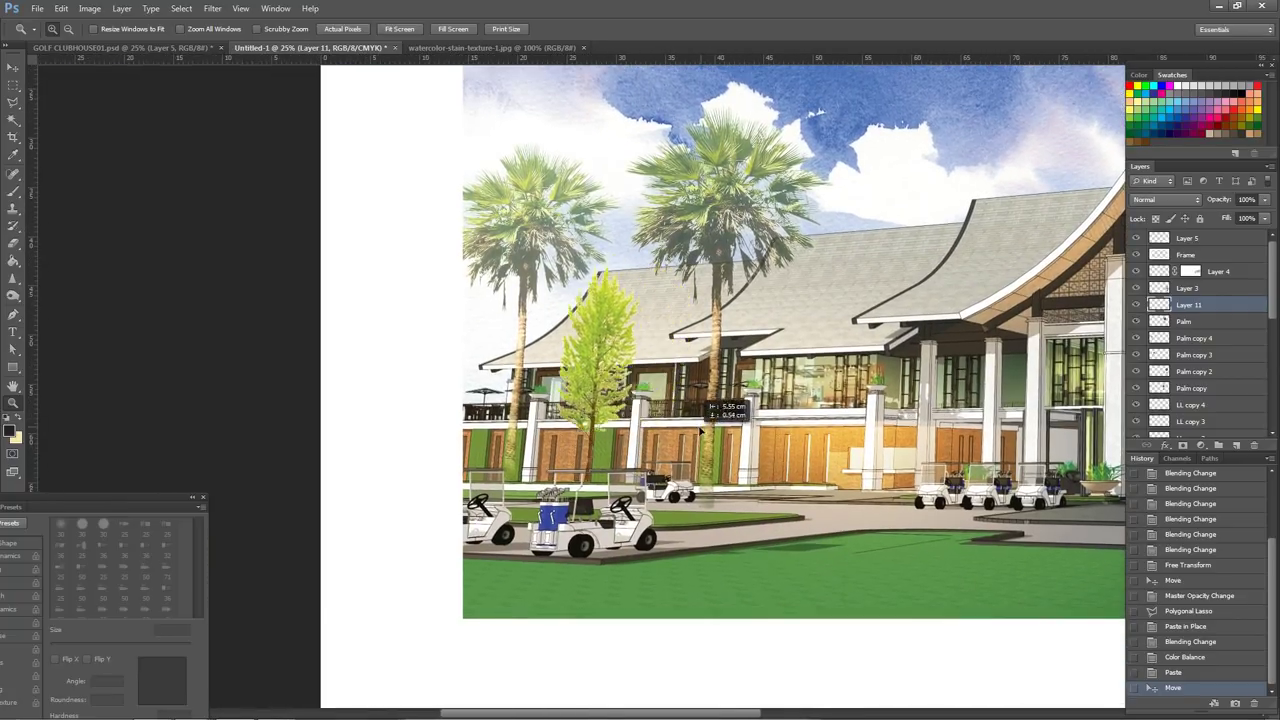
left_click_drag(699, 430, 724, 442)
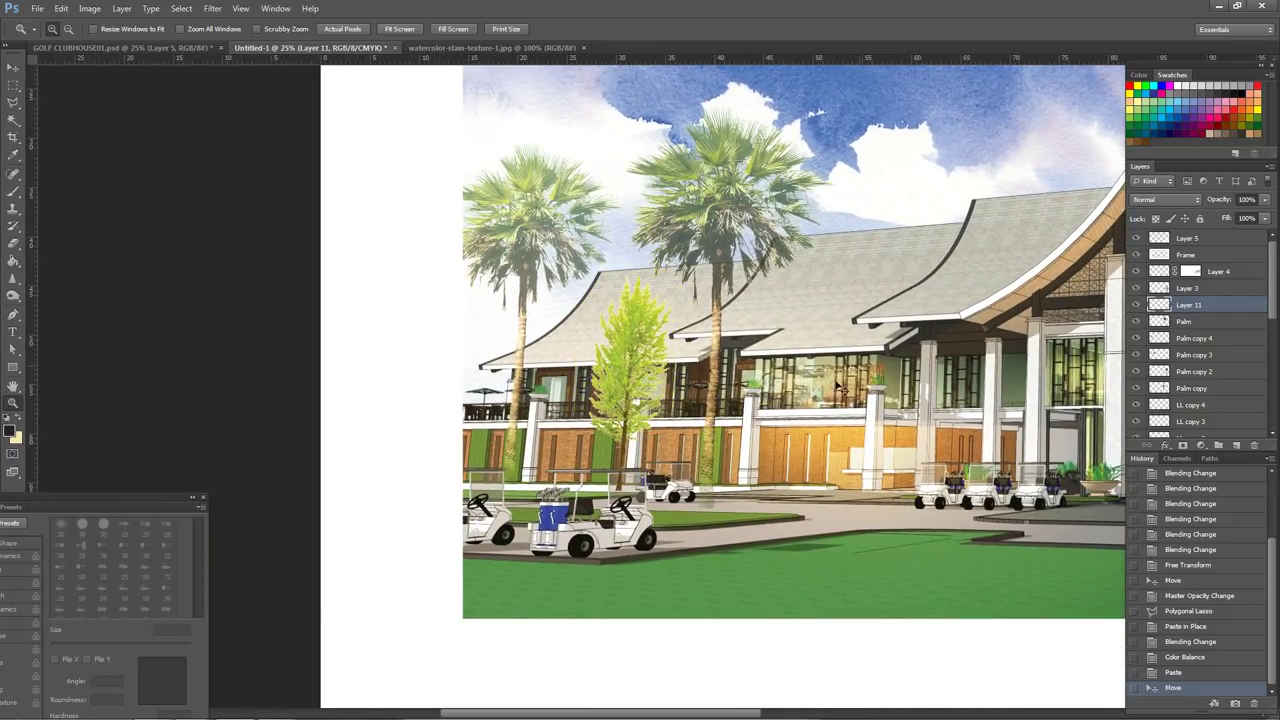
left_click(1264, 199)
left_click_drag(1262, 217, 1249, 219)
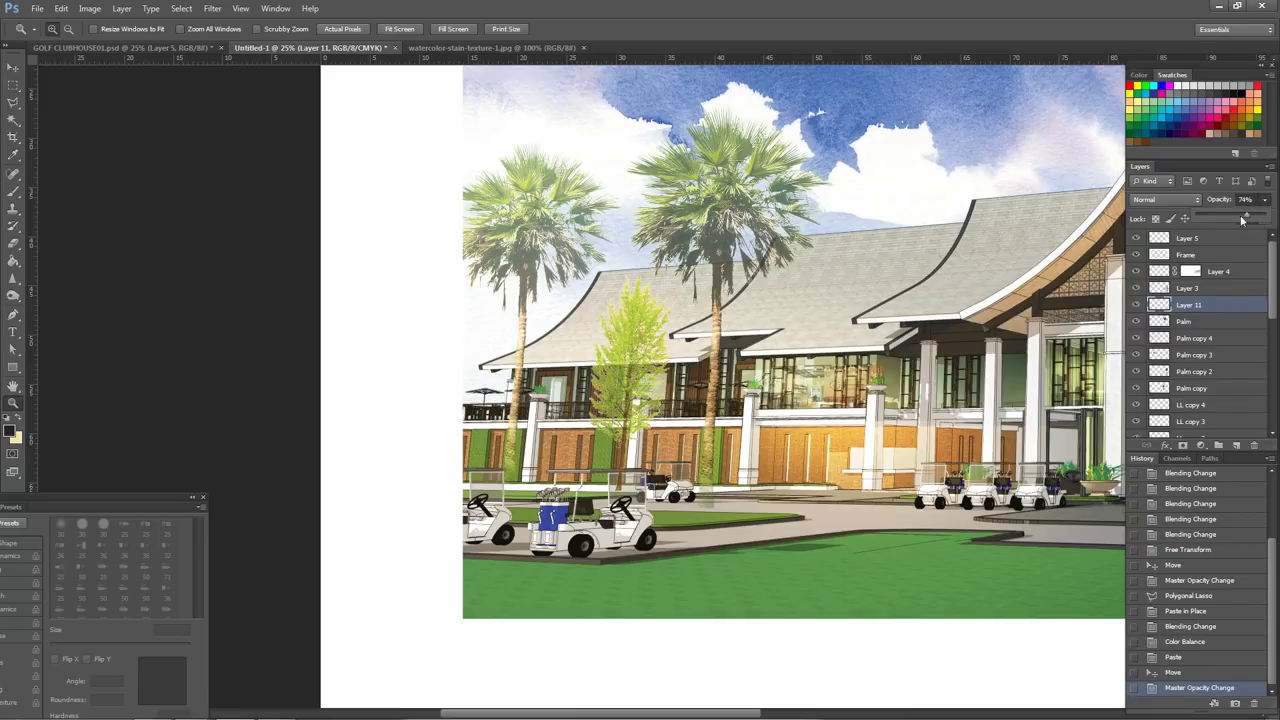
left_click(766, 476, "alt")
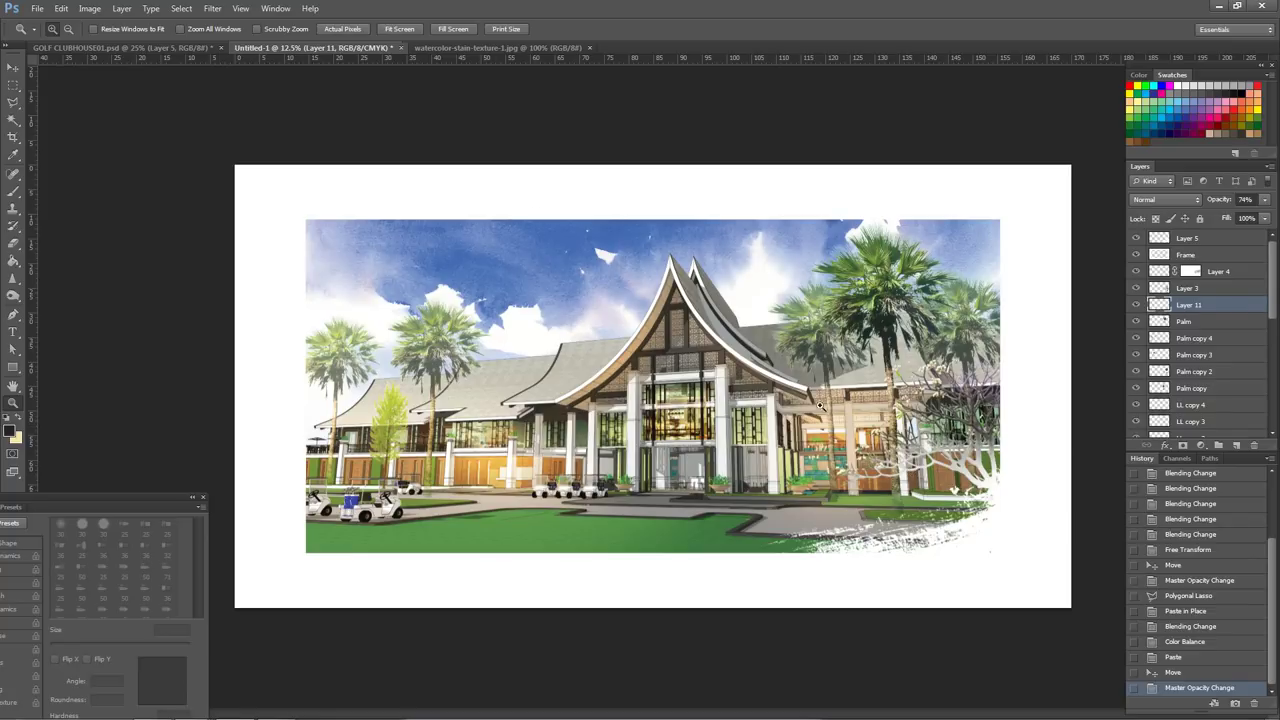
right_click(557, 300)
left_click(578, 312)
type("Sky")
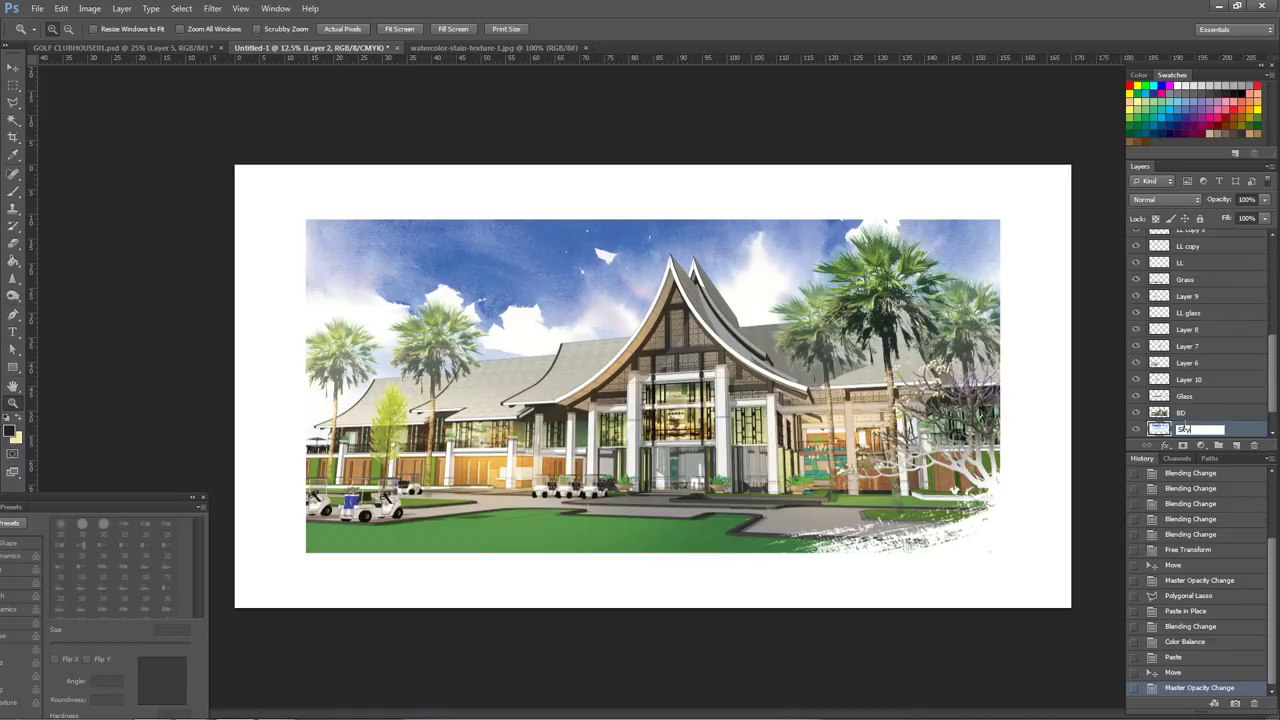
- Name the layer Sky, shift its hue by about -19, and nudge it right and down
key("Return")
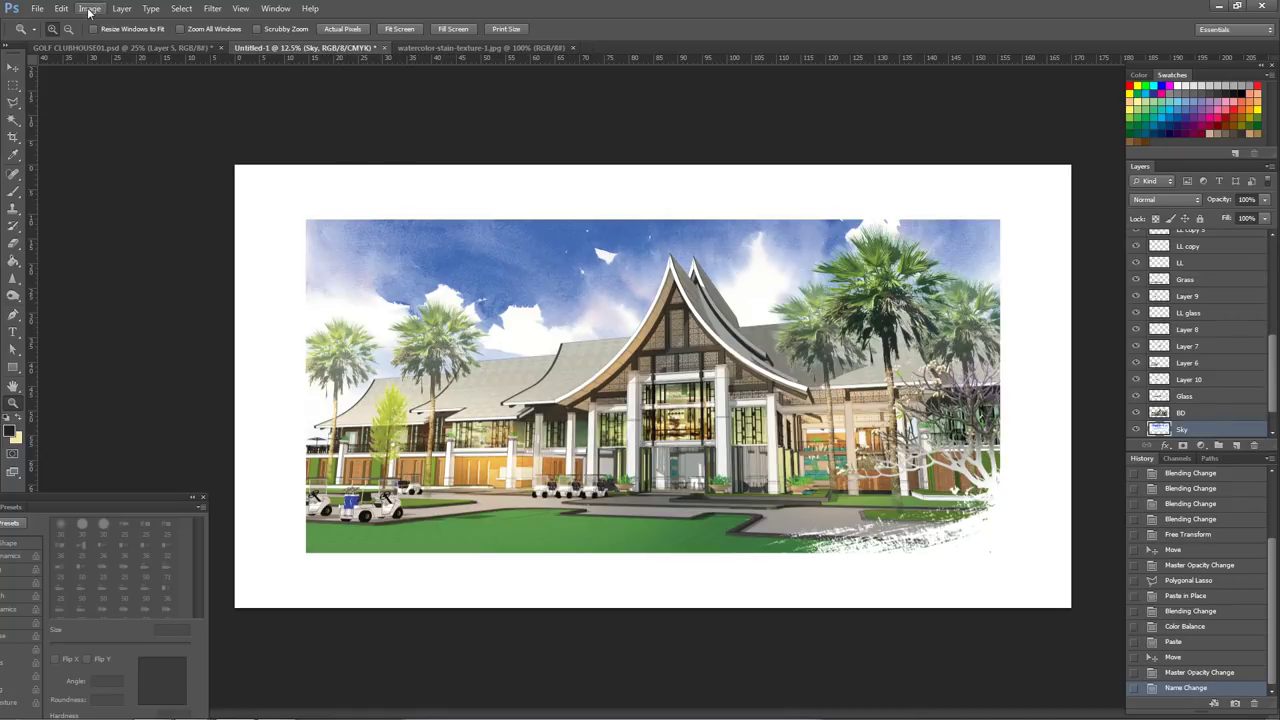
left_click(89, 9)
left_click(285, 112)
left_click_drag(1056, 107, 1044, 116)
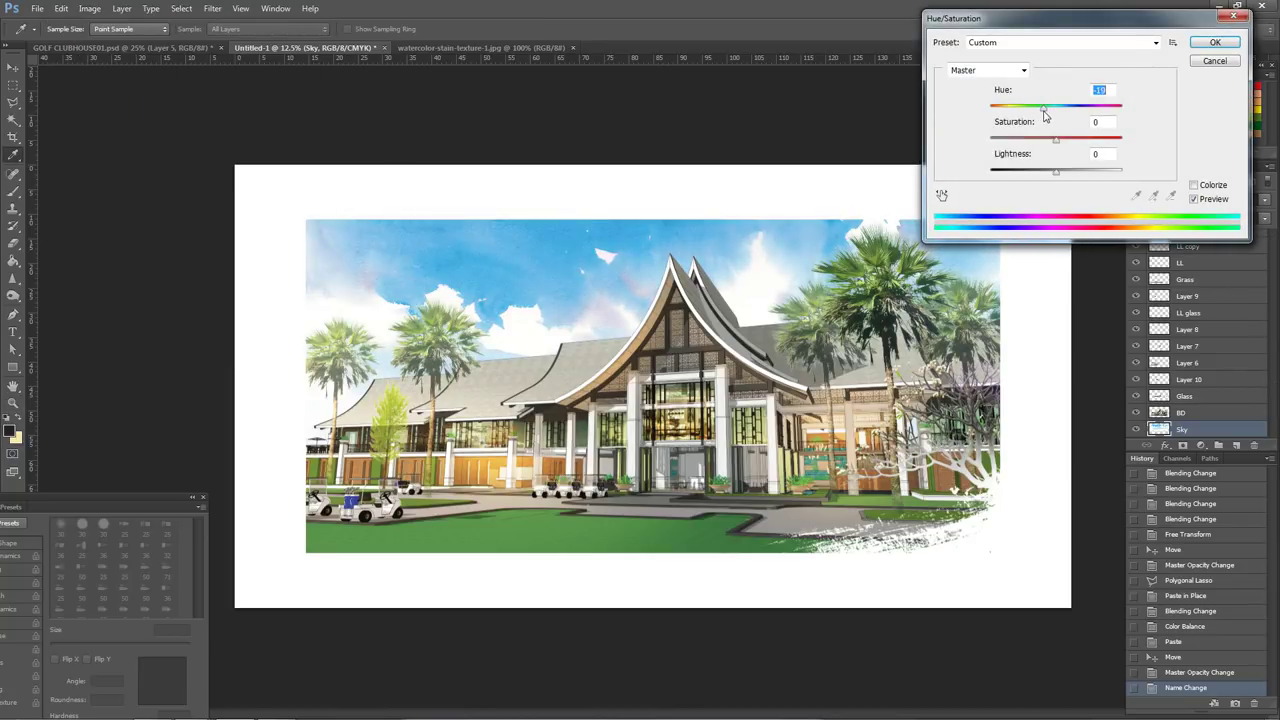
key("Return")
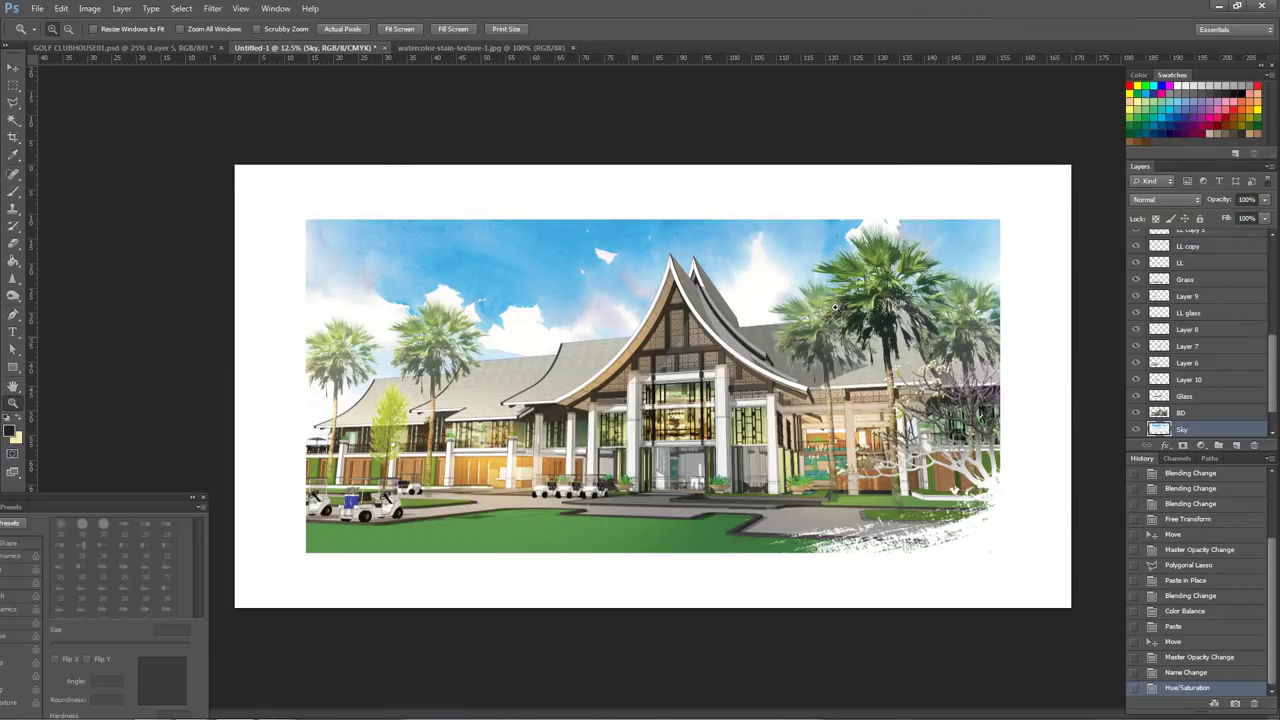
left_click_drag(826, 287, 835, 292)
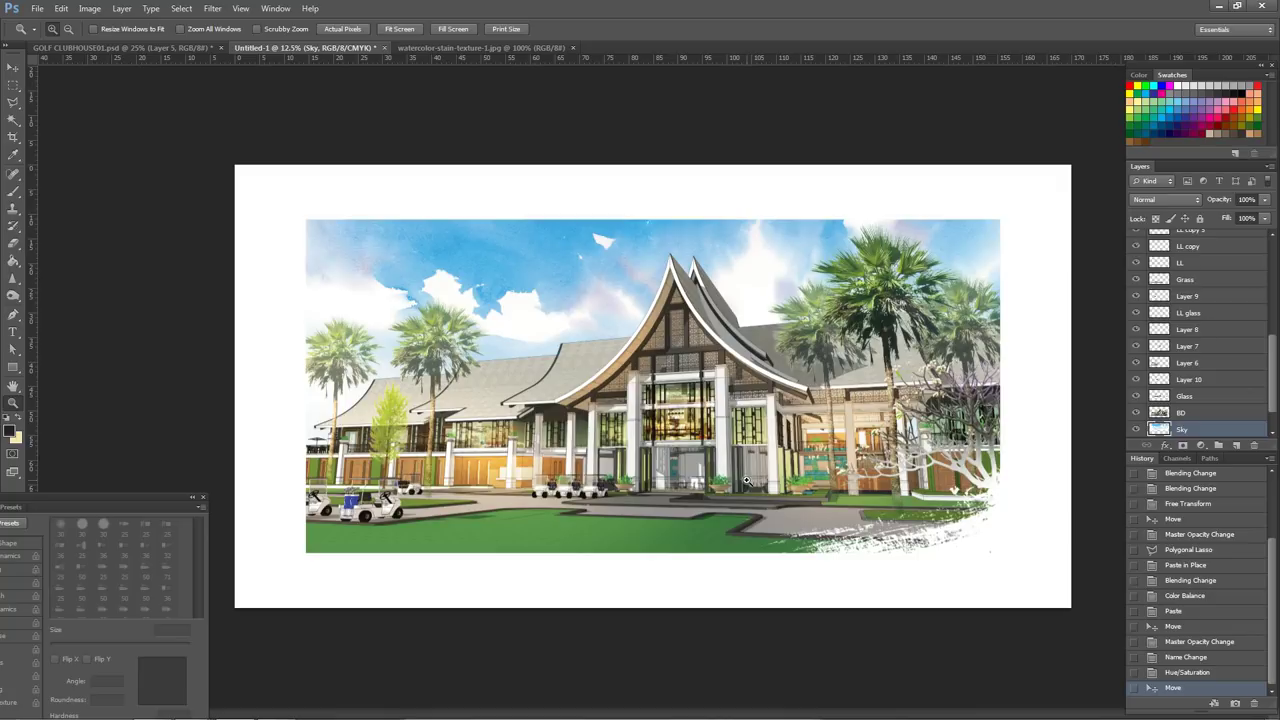
left_click(110, 47)
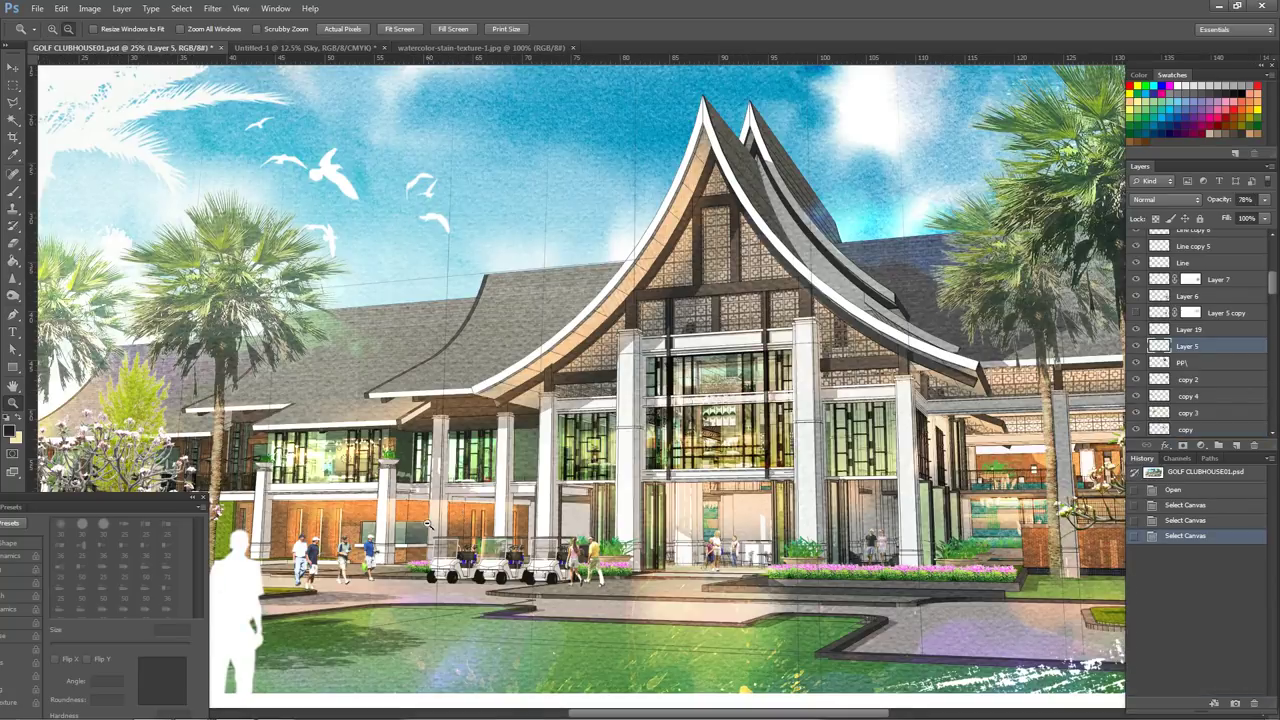
- Hide Layer 19 in GOLF CLUBHOUSE01.psd
left_click(428, 524, "alt")
right_click(408, 444)
left_click(440, 458)
left_click(1136, 329)
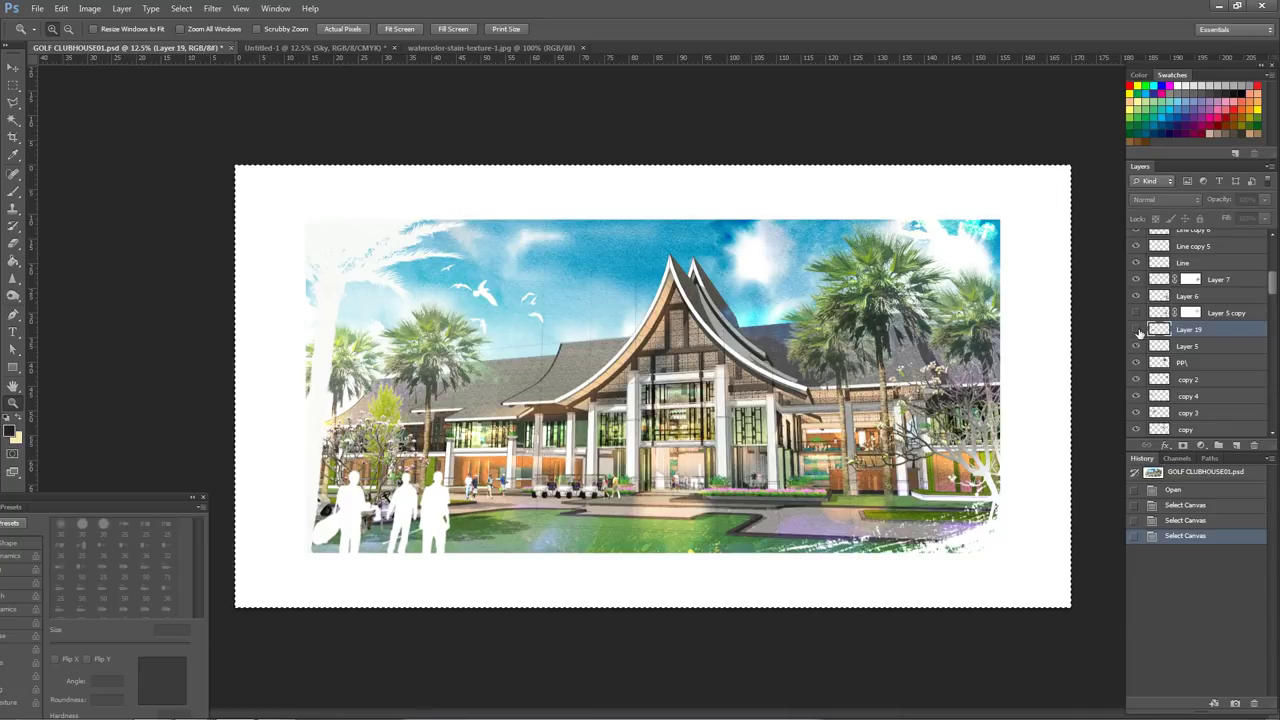
- Paste the bare tree into Untitled-1 and place it by the lower-left golf carts
left_click(315, 47)
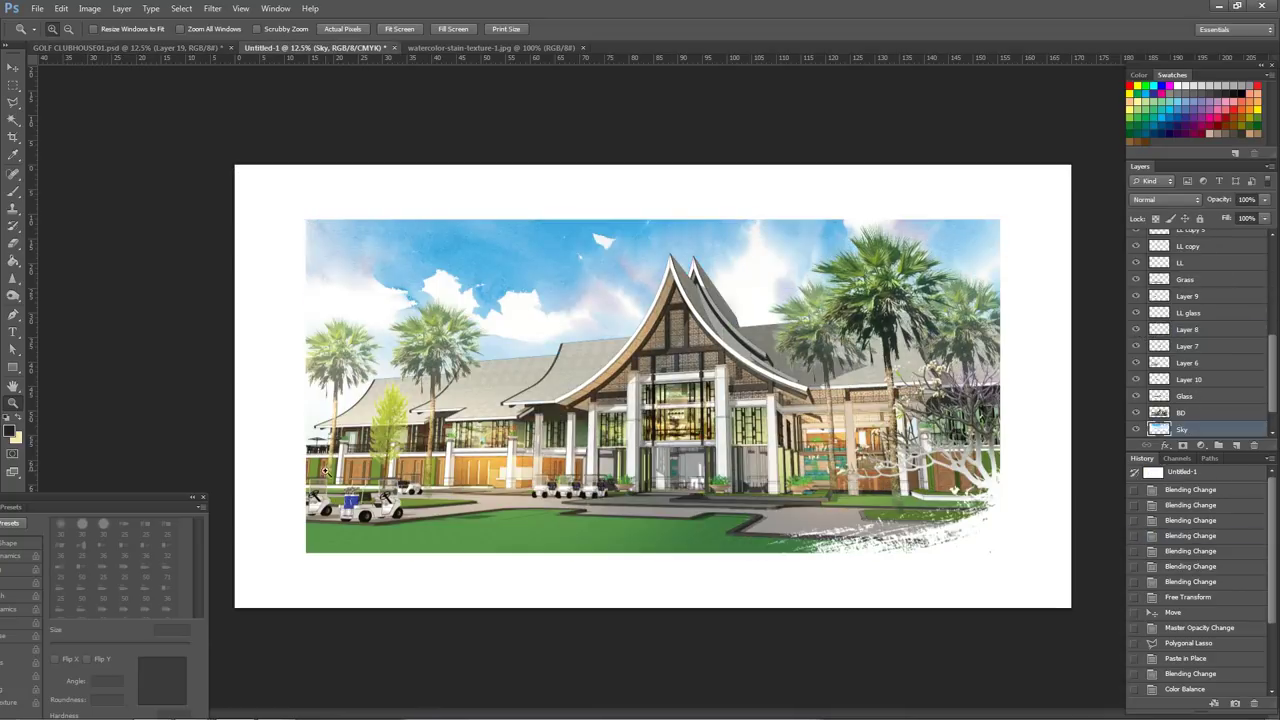
right_click(380, 430)
left_click(410, 438)
key("ctrl+v")
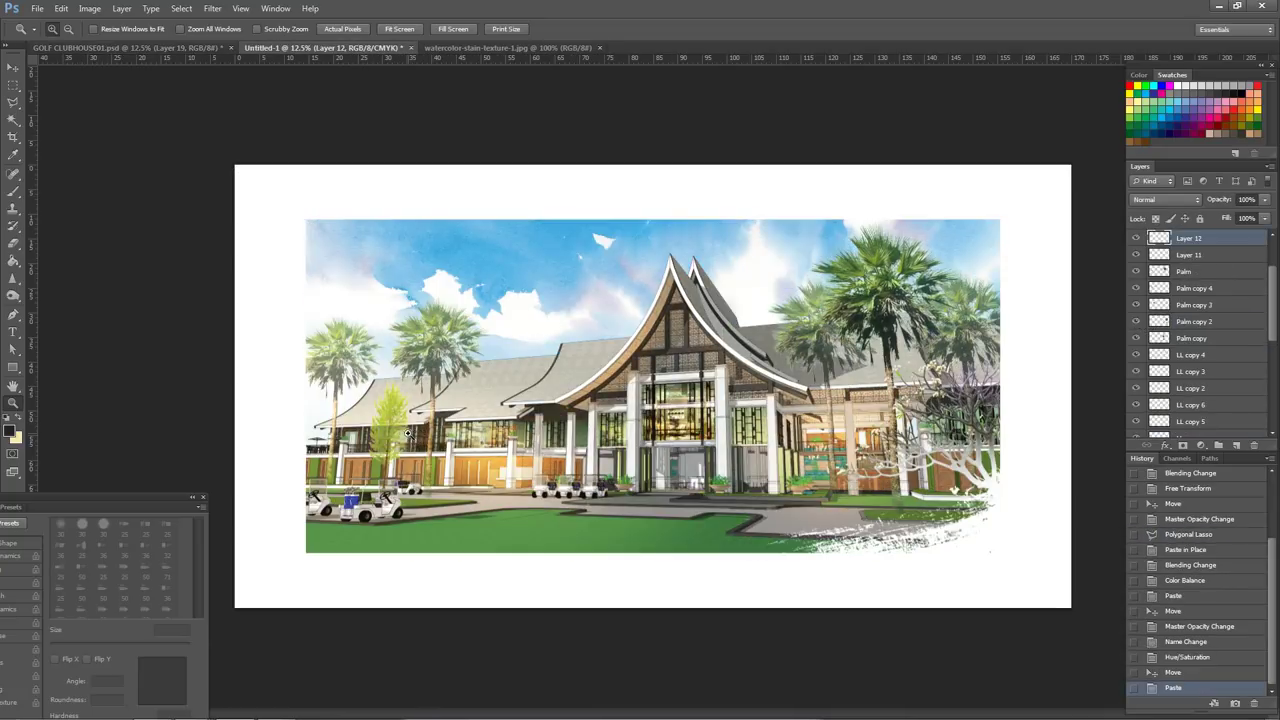
mouse_move(625, 402)
left_mouse_down()
mouse_move(359, 471)
mouse_move(365, 444)
left_mouse_up()
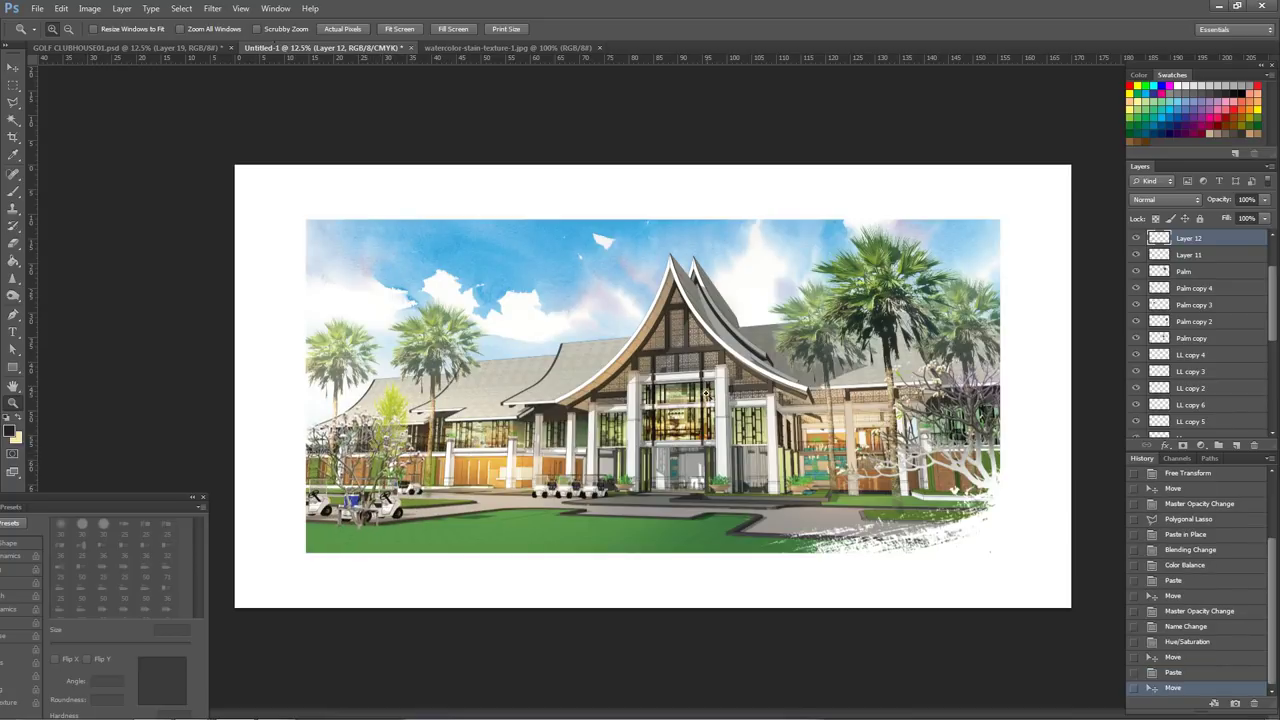
- Duplicate the Palm to the left edge, enlarge it to about 134% and skew it to lean
right_click(953, 297)
left_click(900, 282)
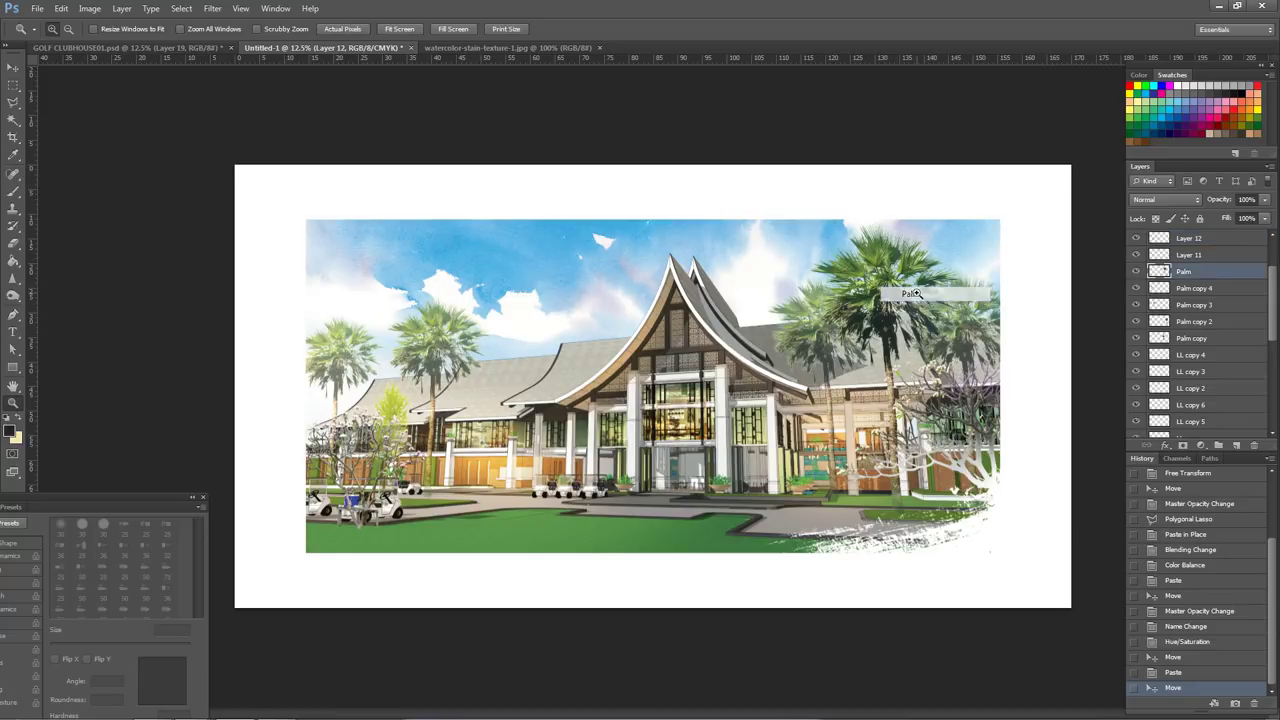
left_click_drag(900, 285, 378, 296)
left_click_drag(365, 343, 362, 345)
key("ctrl+t")
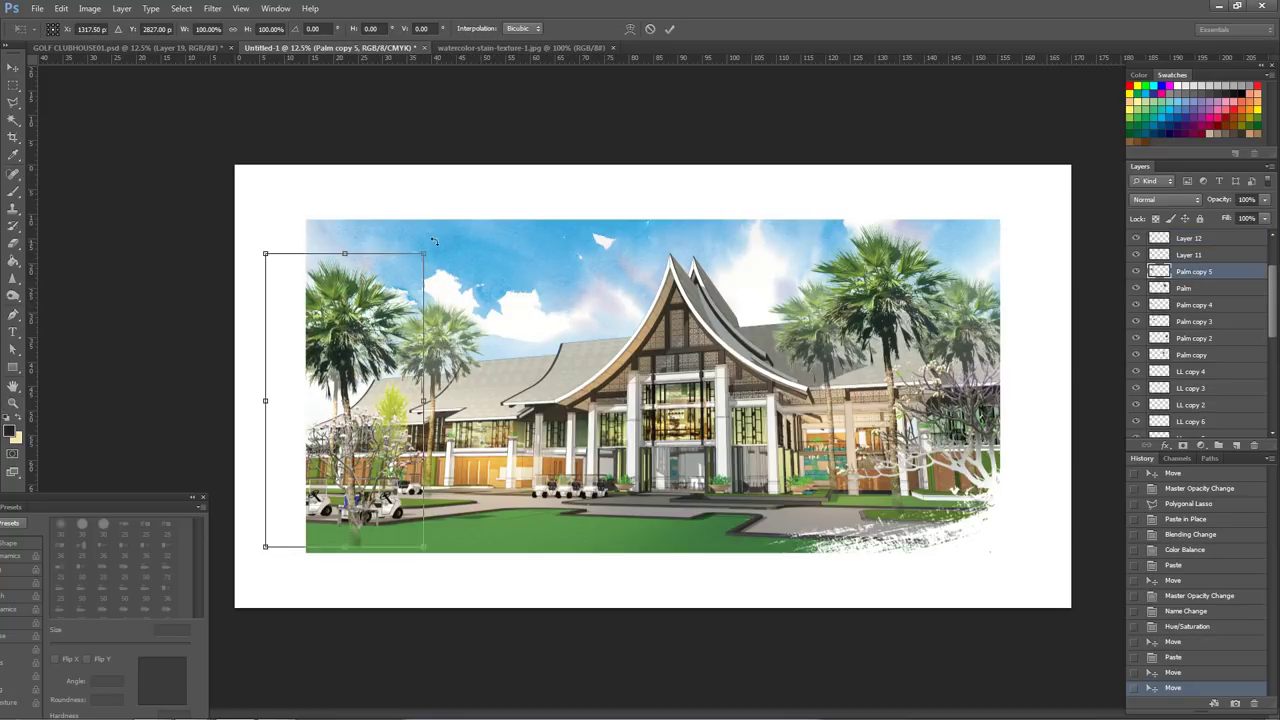
left_click_drag(423, 254, 477, 155)
left_click_drag(394, 156, 411, 221)
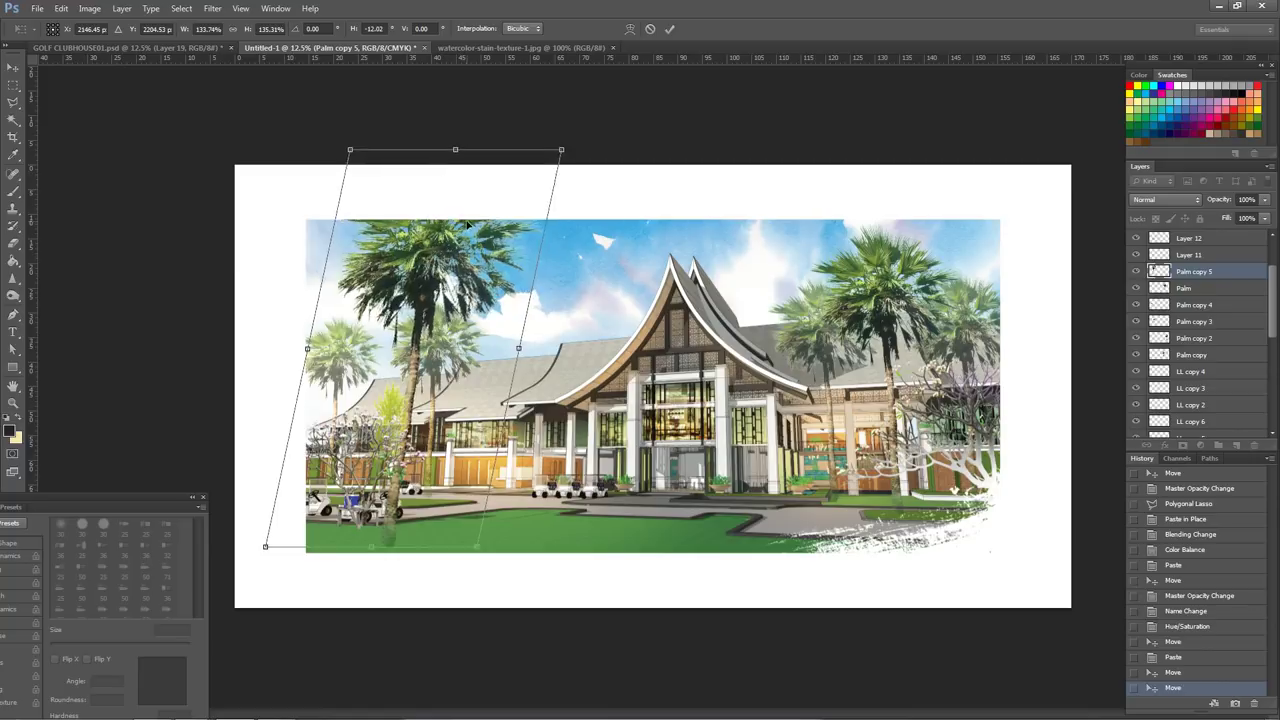
key("Return")
- Move Palm copy 5 above the Frame layer in the stack
key("z")
mouse_move(1193, 271)
left_mouse_down()
mouse_move(1202, 224)
mouse_move(1206, 252)
left_mouse_up()
left_click(90, 9)
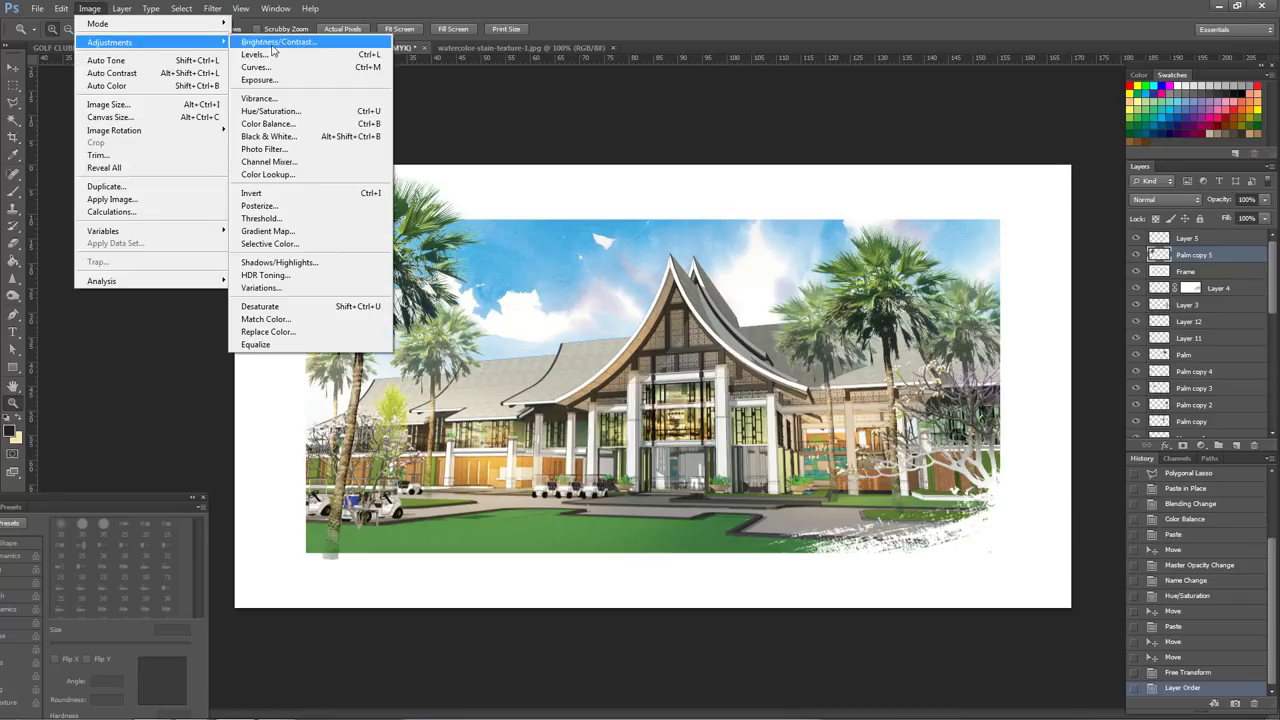
- Turn the palm copy white with Levels, then enlarge it to about 114% and skew its top left
left_click(265, 56)
left_click_drag(842, 241, 995, 238)
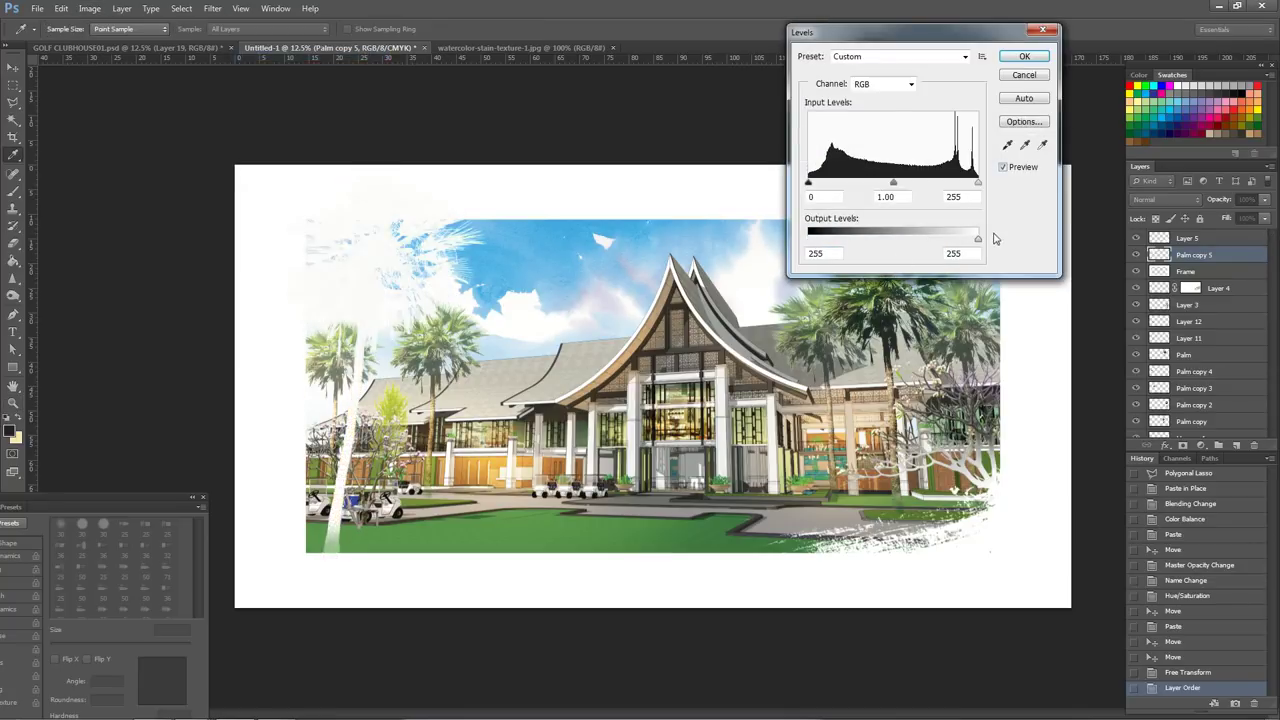
left_click(1024, 56)
left_click_drag(398, 310, 435, 328)
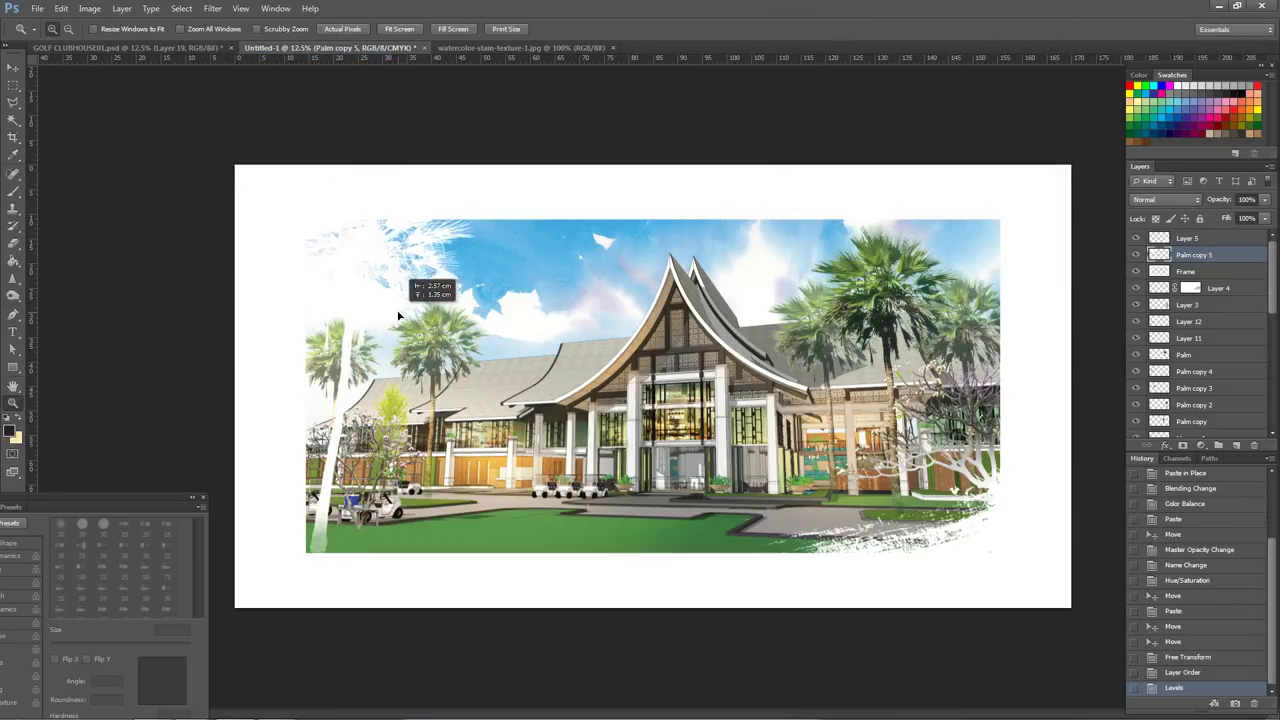
key("ctrl+t")
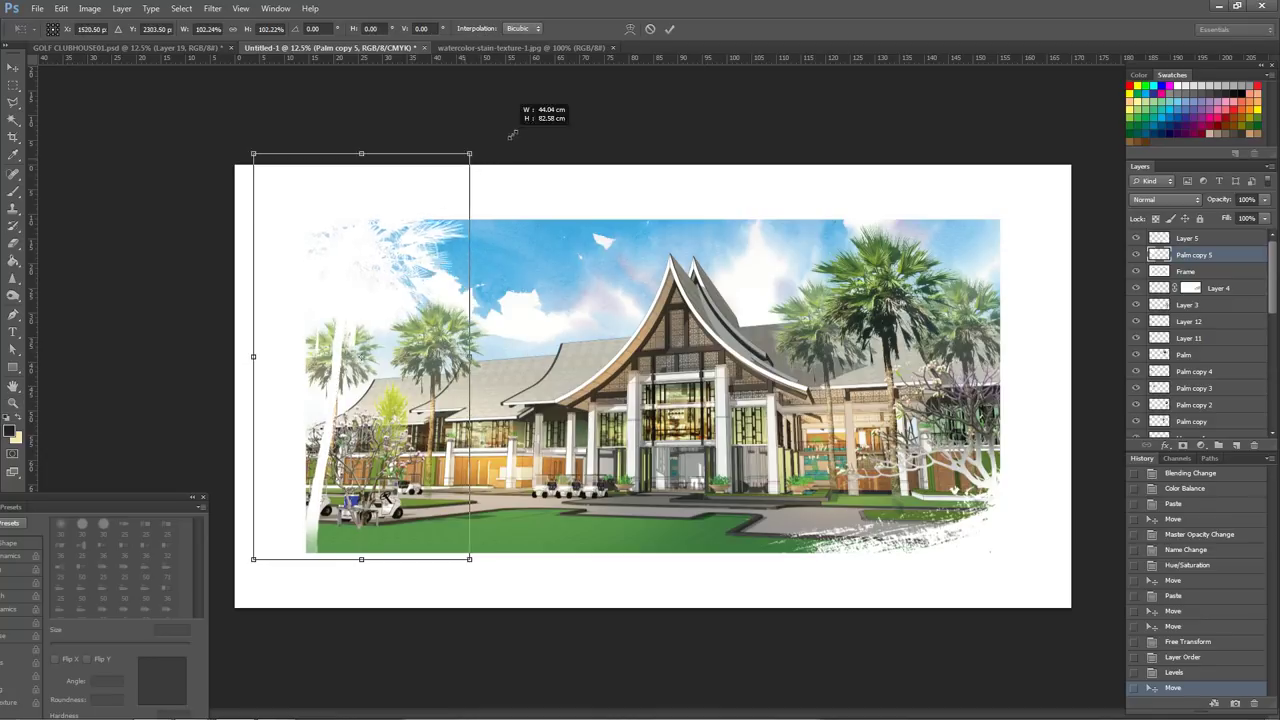
left_click_drag(471, 164, 495, 104)
left_click_drag(399, 104, 358, 116)
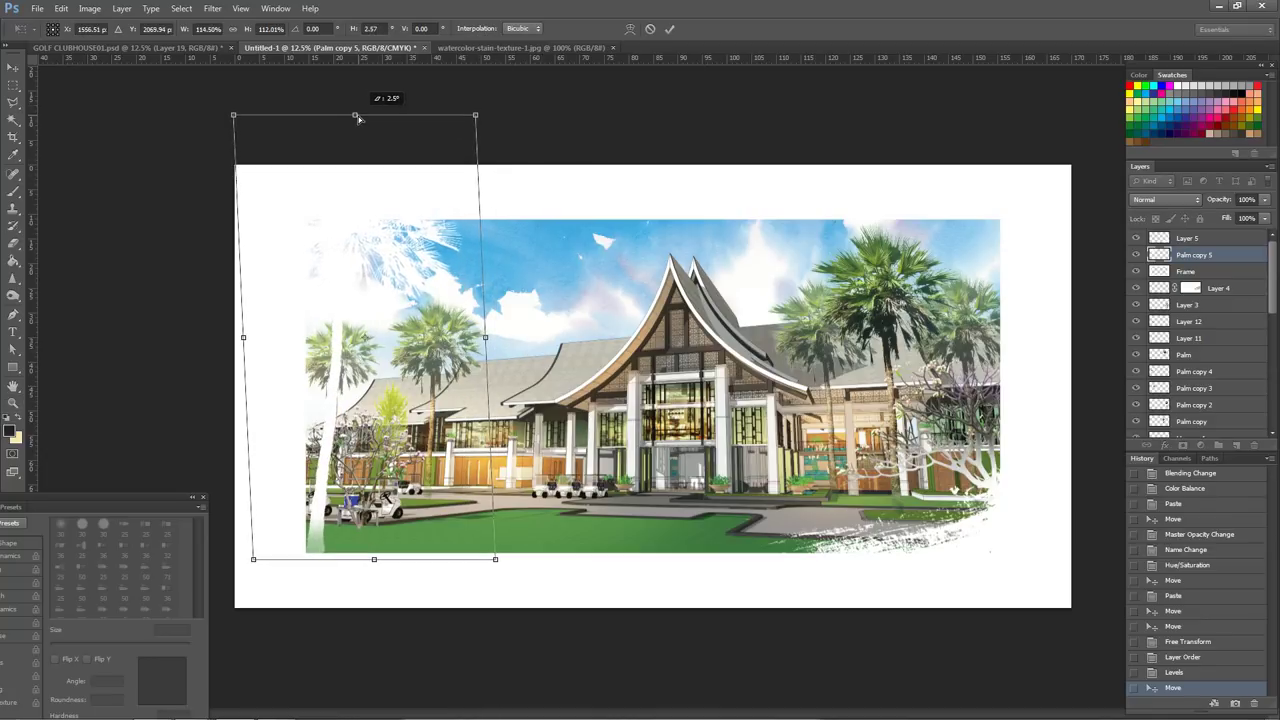
left_click_drag(389, 211, 393, 218)
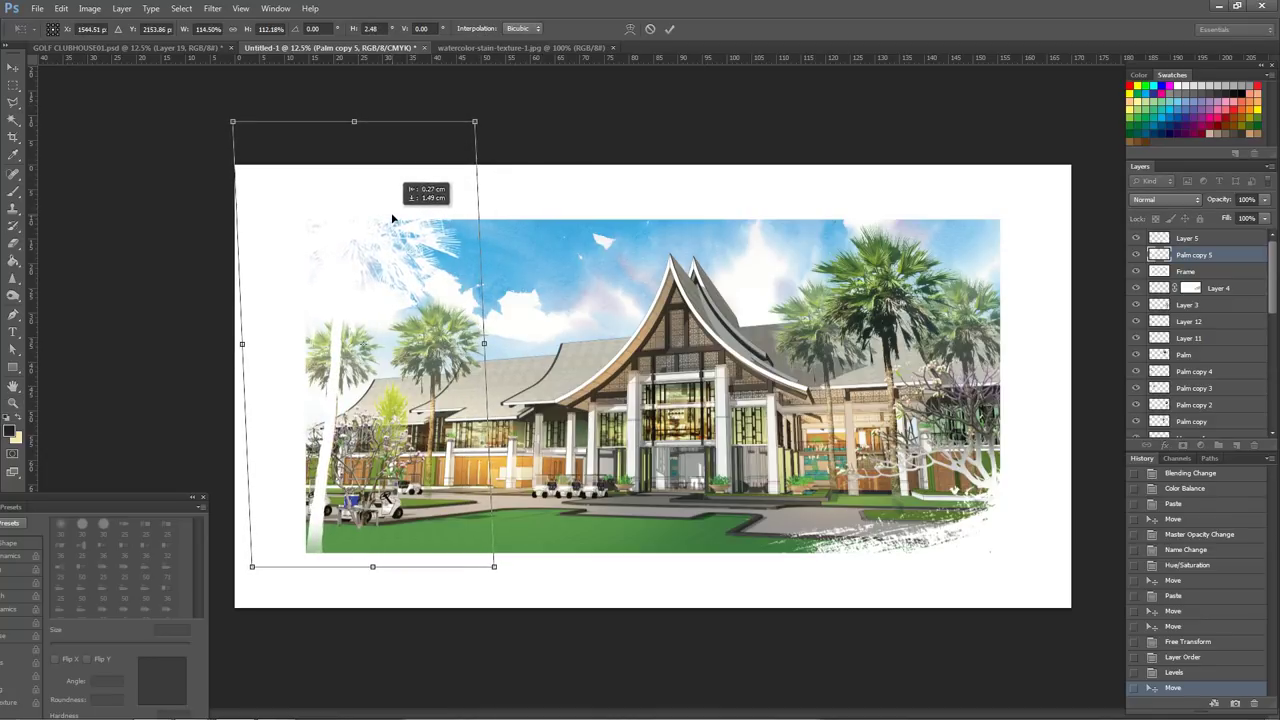
key("z")
key("Return")
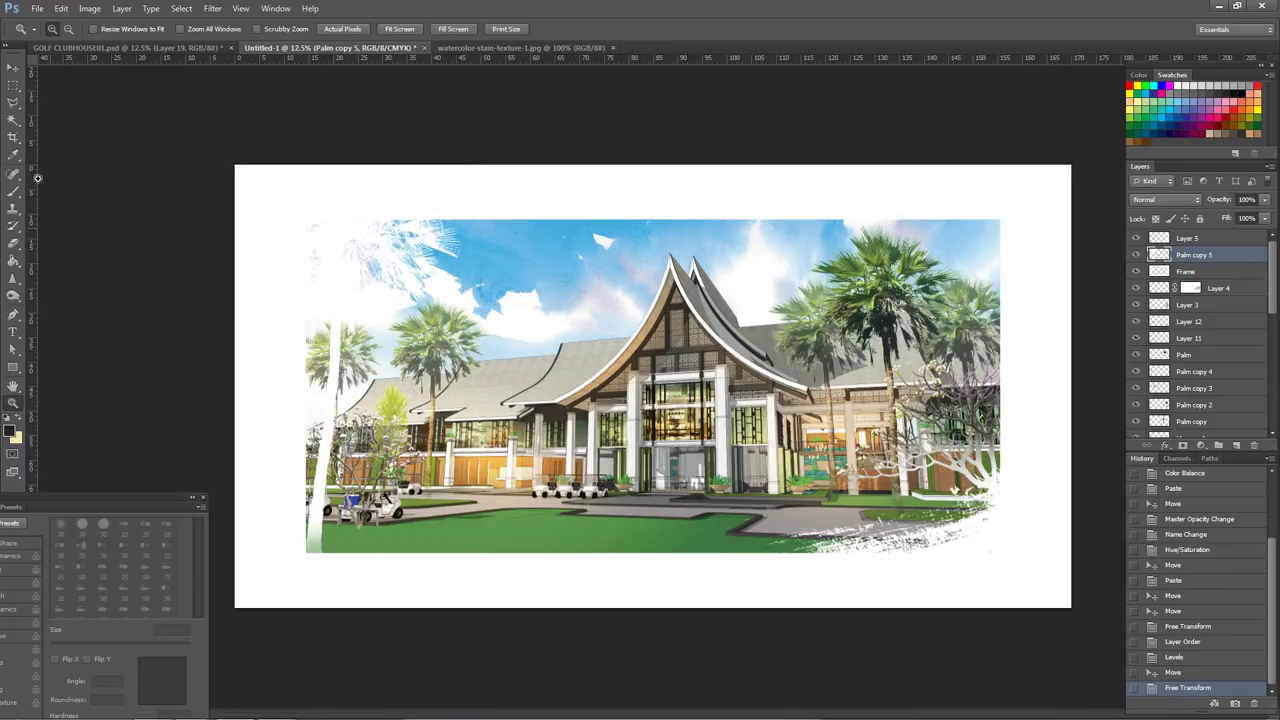
- Rotate the selected lower-left strip by -2.71°, then select all of GOLF CLUBHOUSE01.psd
left_click(13, 86)
mouse_move(280, 448)
left_mouse_down()
mouse_move(395, 530)
mouse_move(370, 518)
mouse_move(383, 551)
left_mouse_up()
key("v")
key("ctrl+t")
left_click_drag(449, 597, 455, 577)
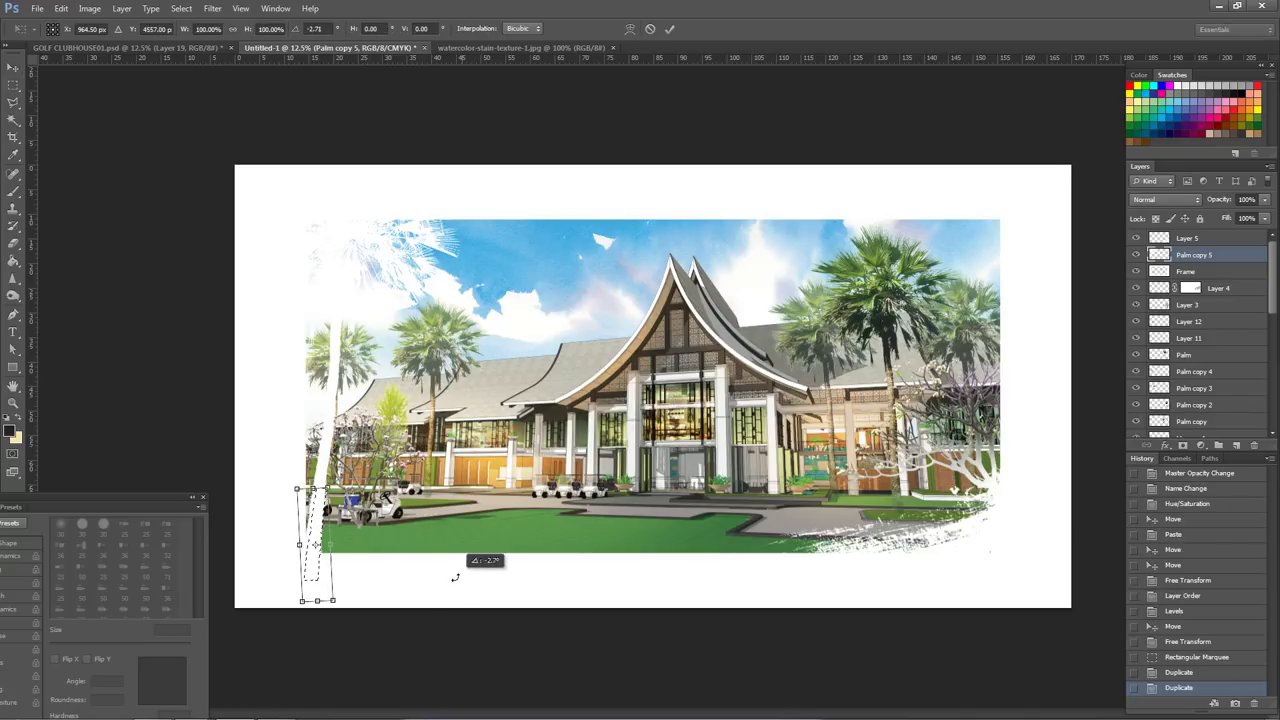
key("Return")
left_click(181, 8)
left_click(115, 47)
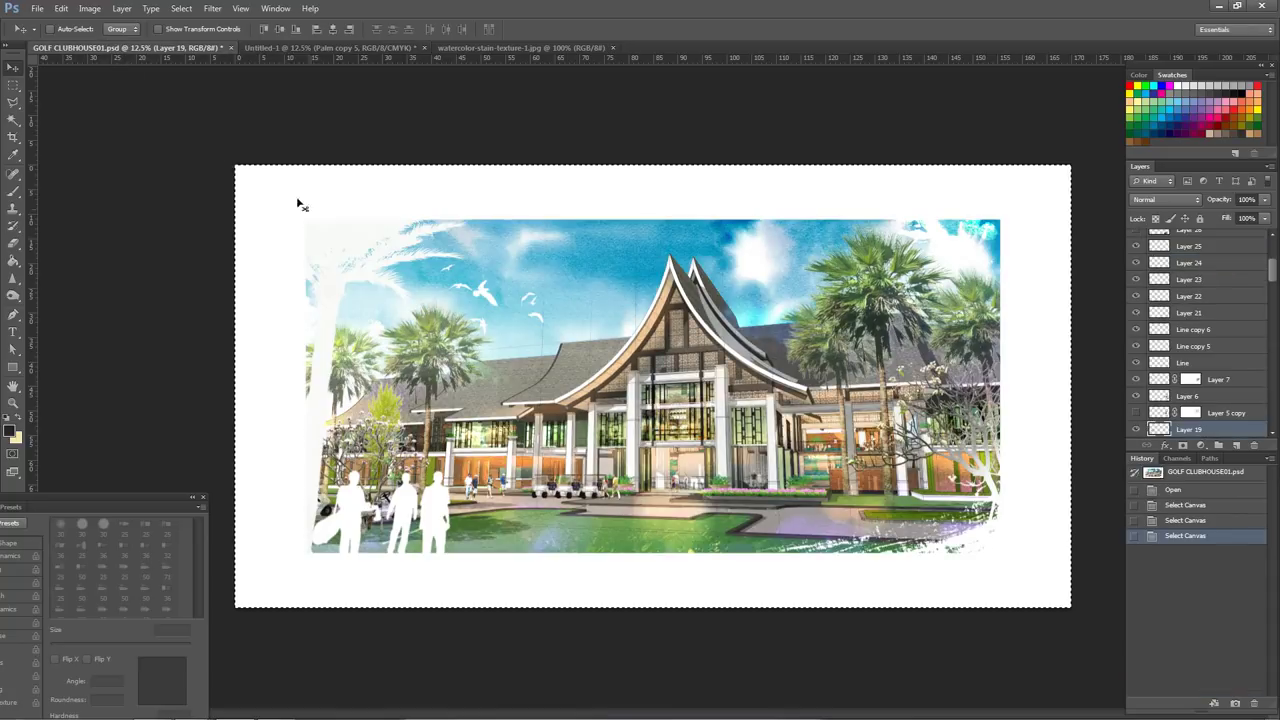
- Paste Layer 21's white people silhouettes in place into the clubhouse scene
right_click(433, 510)
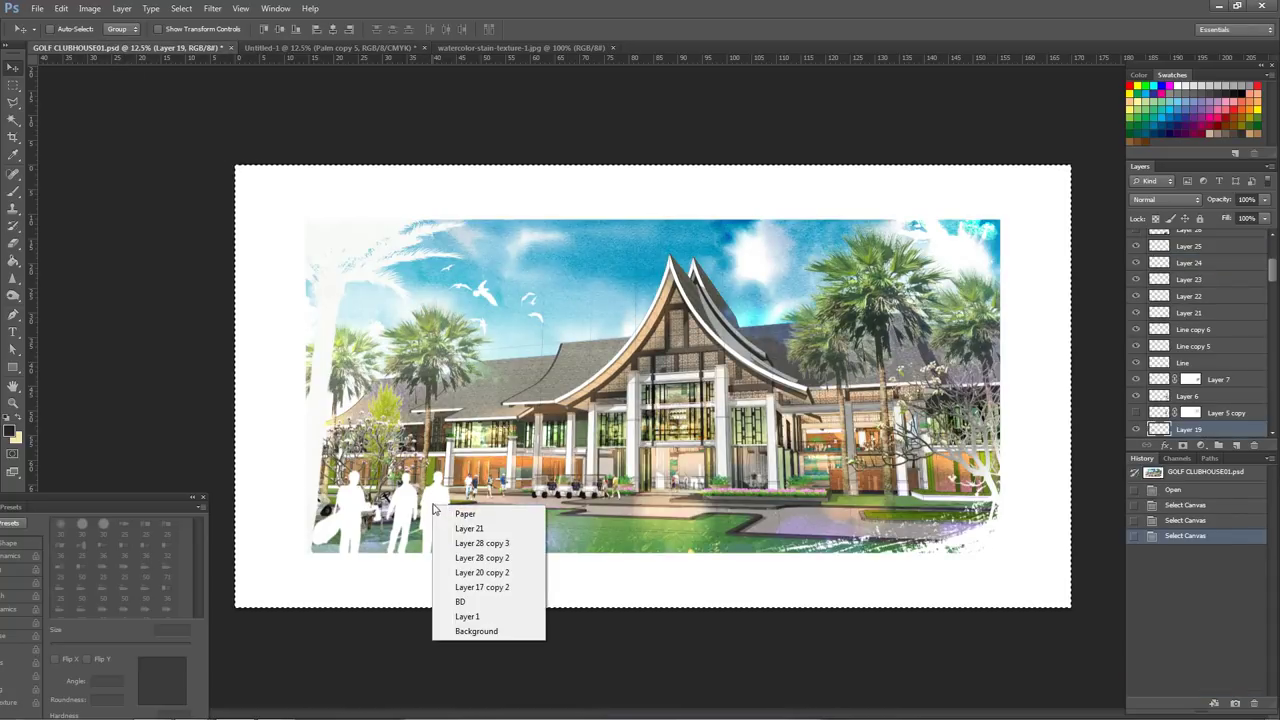
left_click(500, 535)
left_click(283, 48)
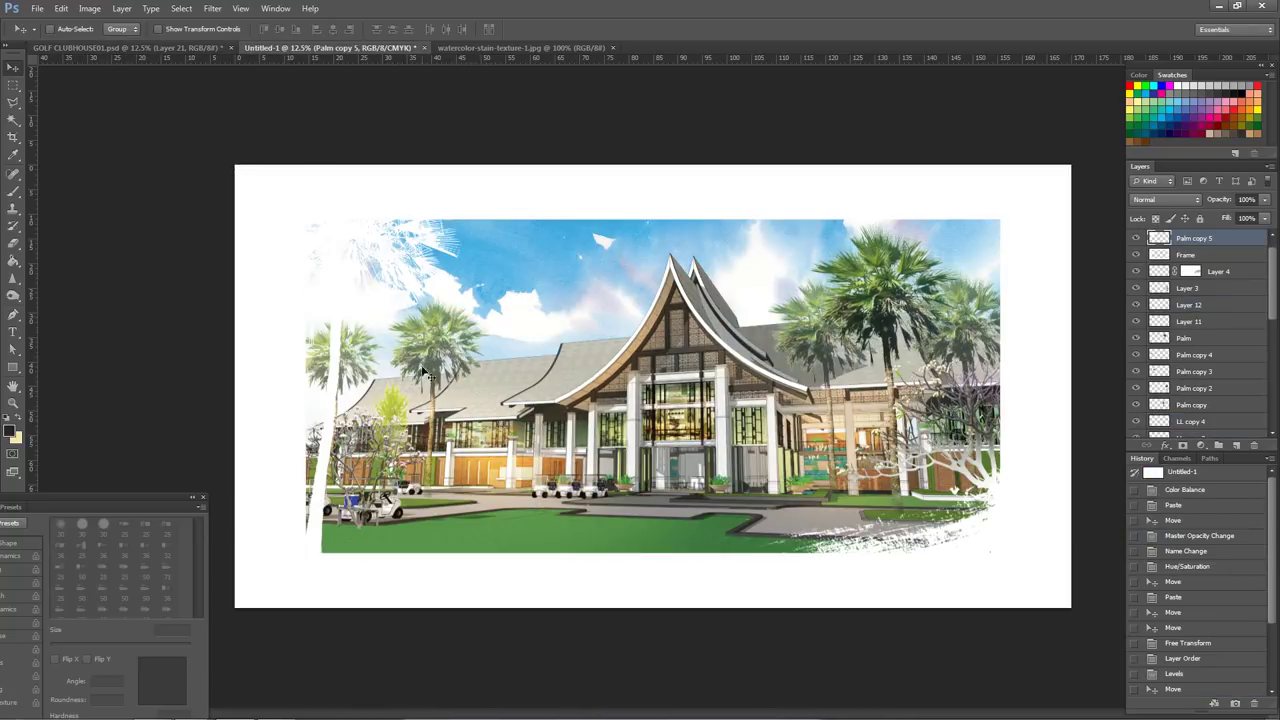
key("ctrl+shift+v")
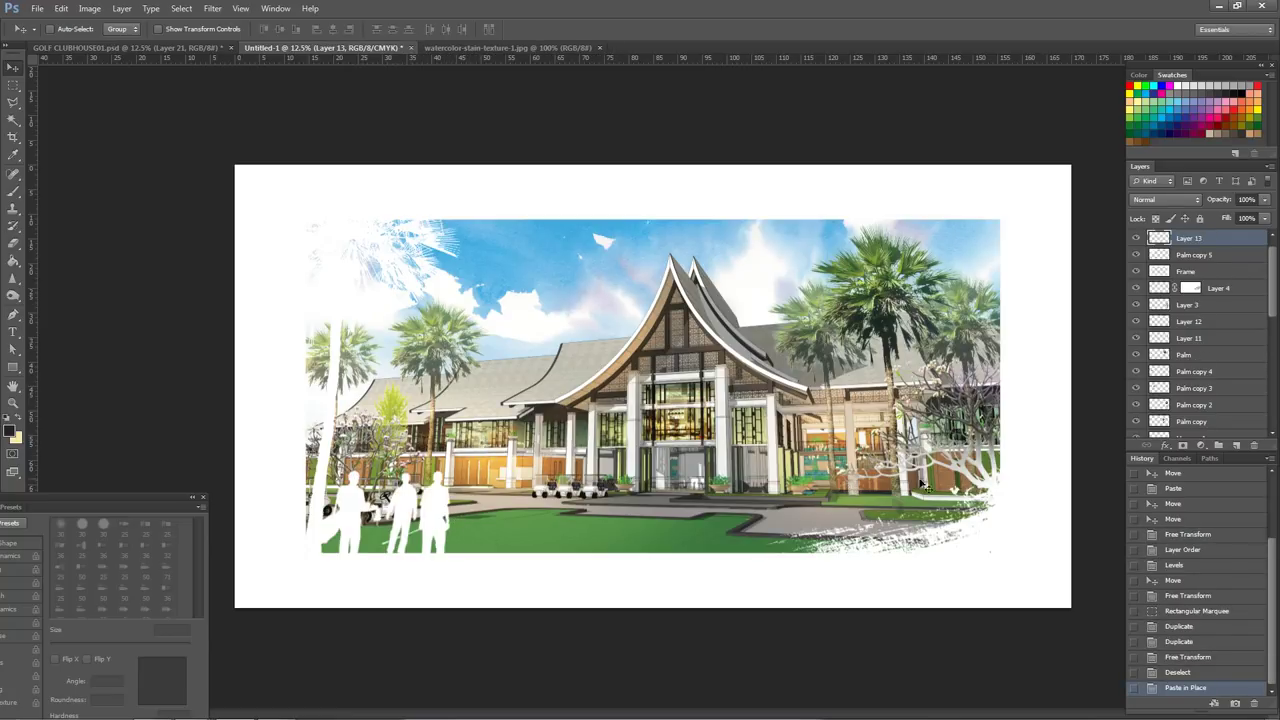
- Bring Layer 8's flying birds into the scene and position them in the sky
left_click(182, 47)
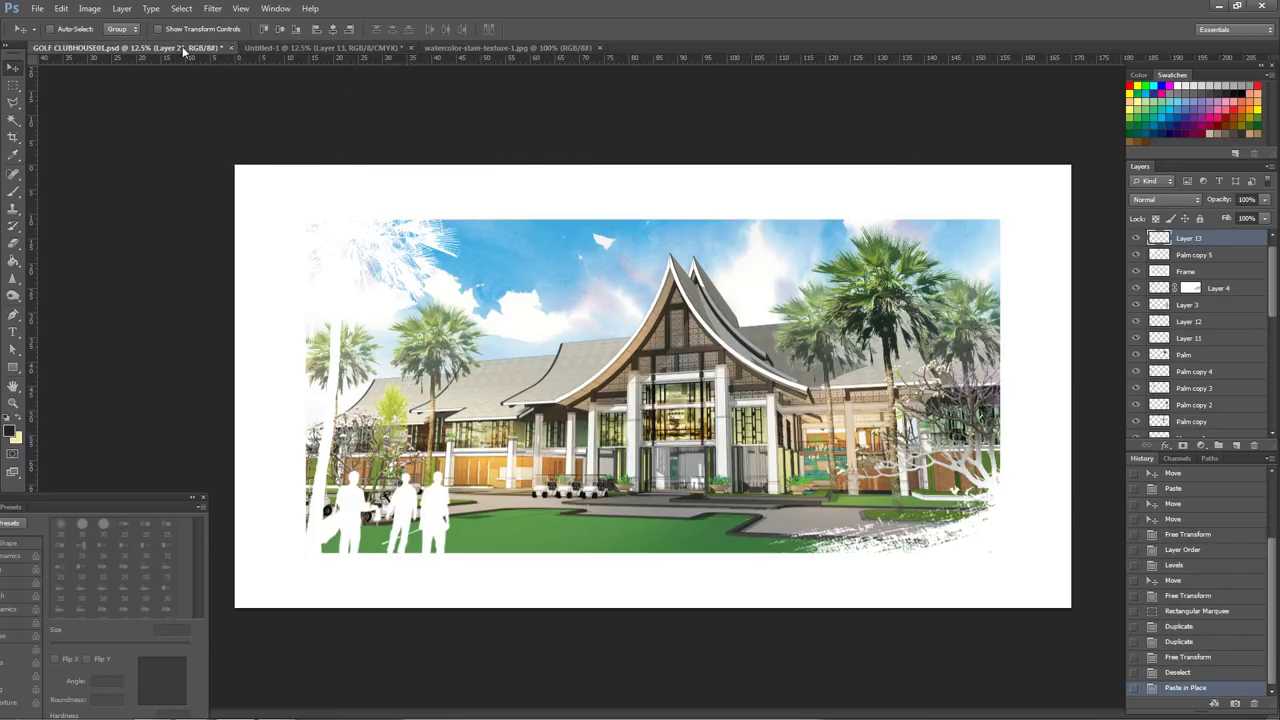
right_click(482, 290)
left_click(524, 300)
left_click(320, 47)
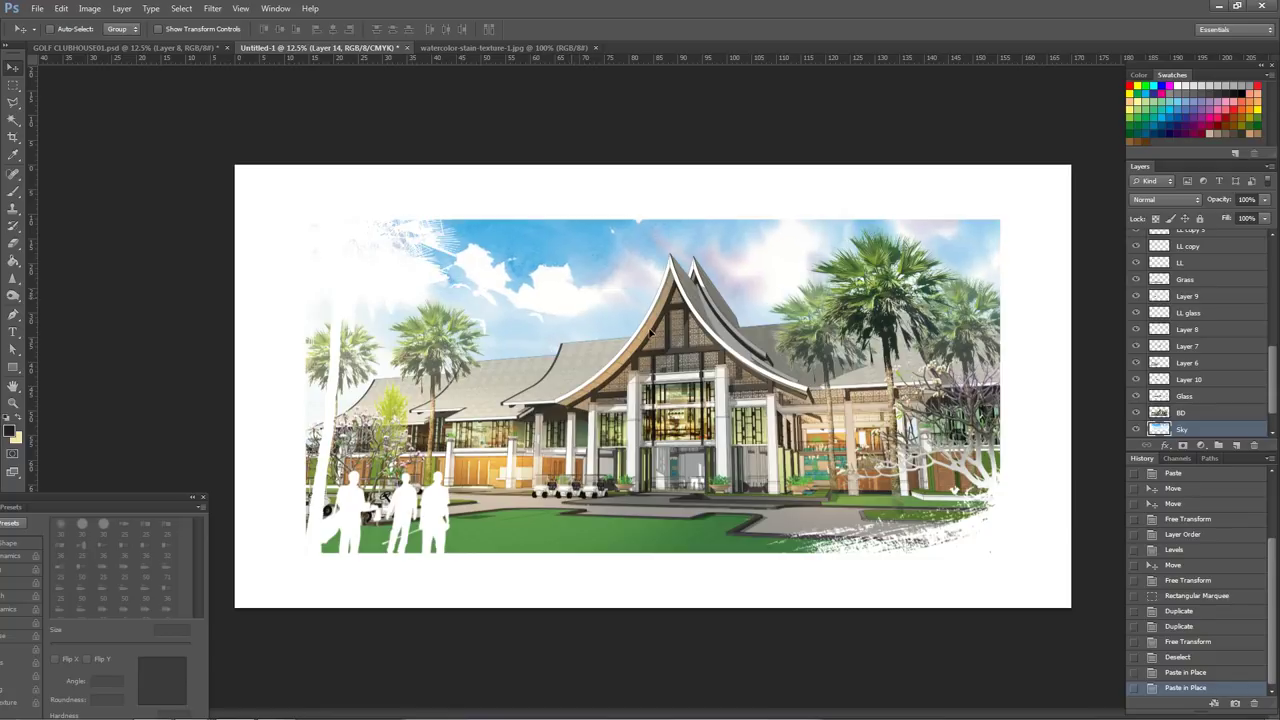
left_click(1190, 672)
left_click_drag(520, 305, 545, 276)
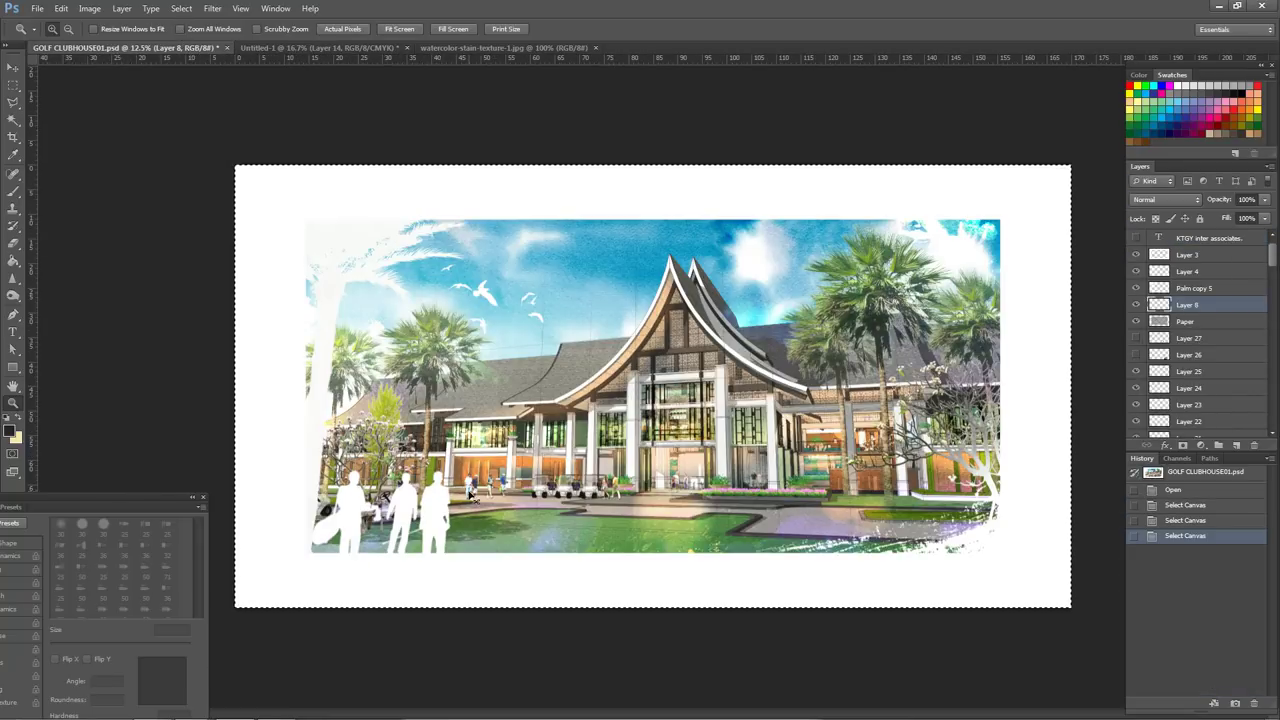
- Paste Layer 22's golfers onto the path by the carts, nudged slightly left
right_click(470, 490)
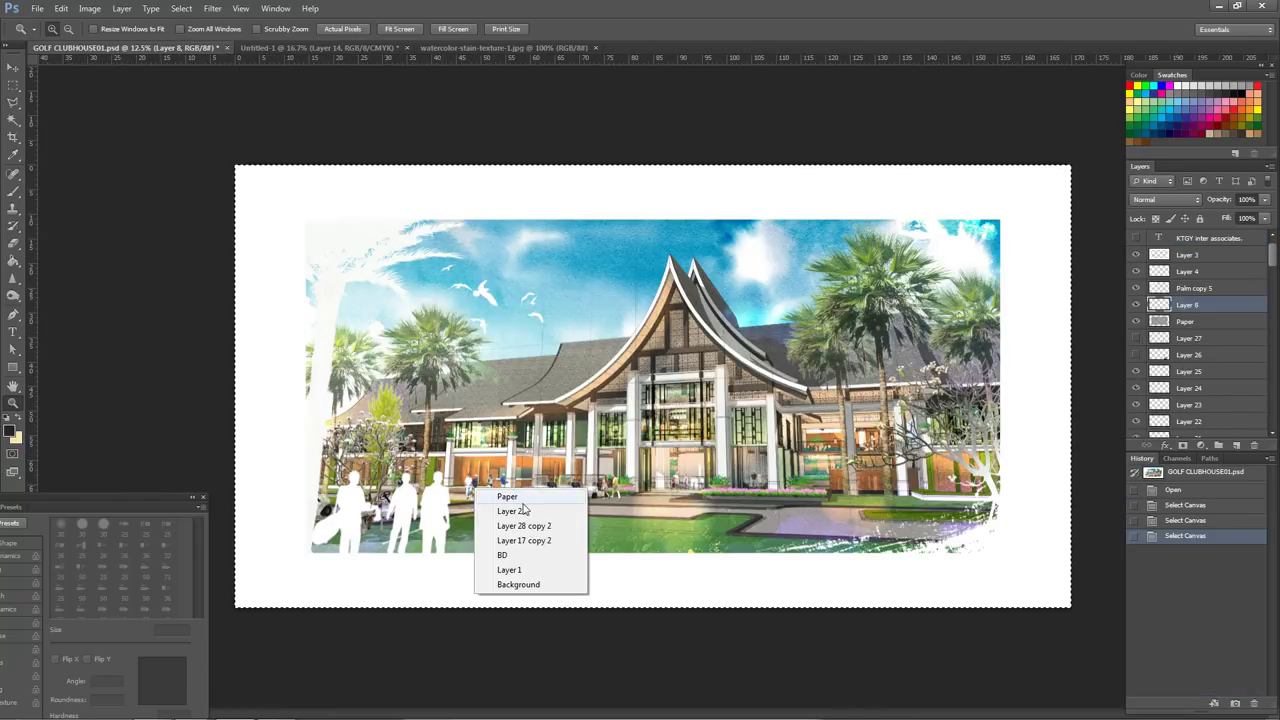
left_click(518, 511)
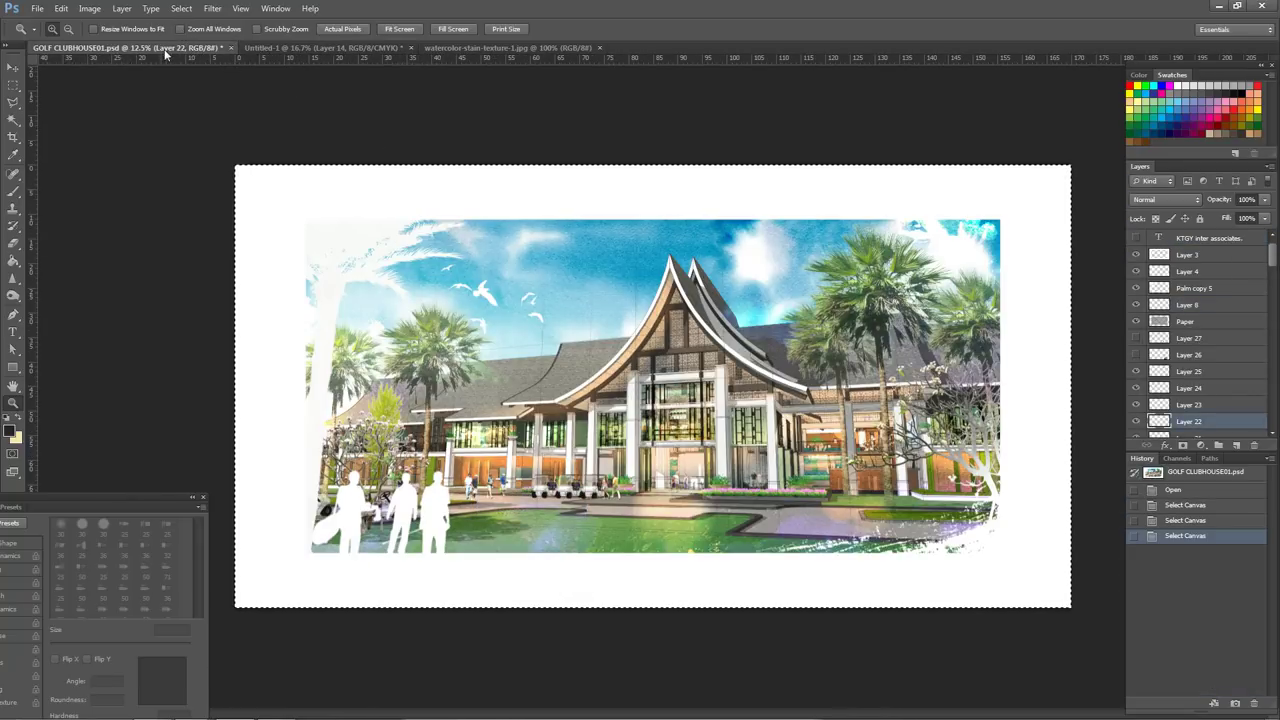
left_click(285, 48)
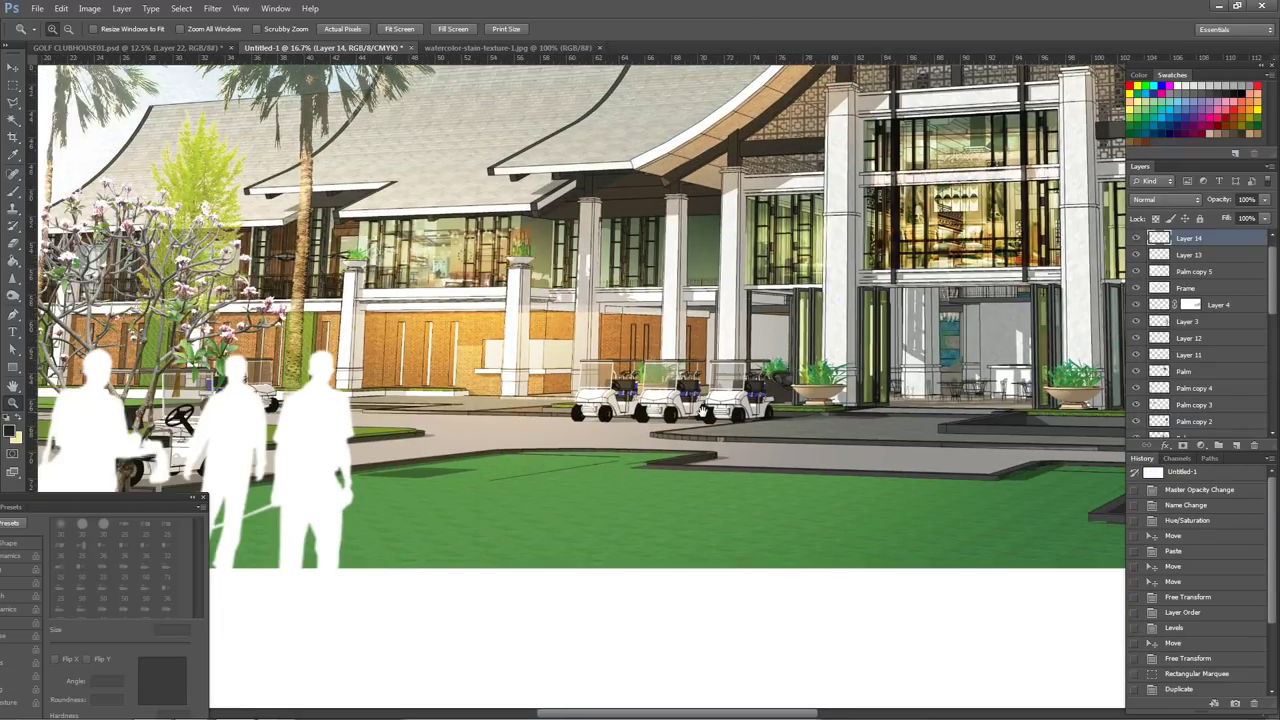
right_click(482, 377)
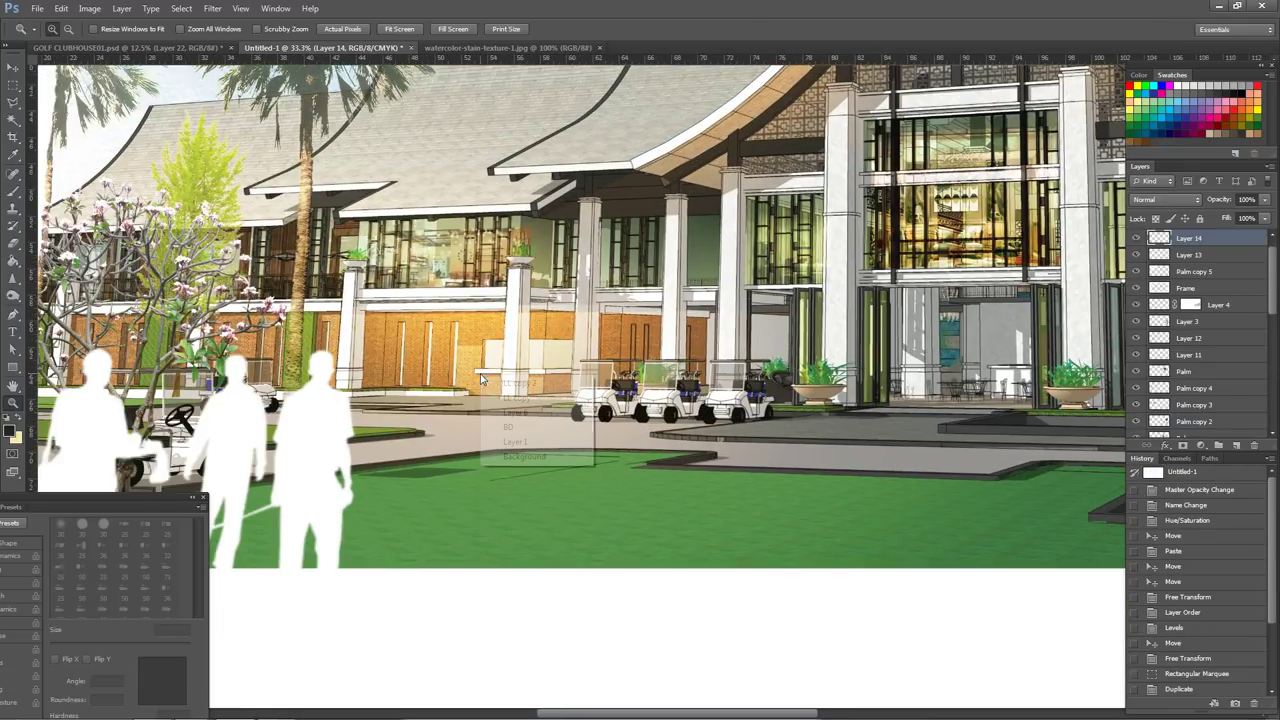
left_click(530, 413)
key("ctrl+v")
mouse_move(700, 395)
left_mouse_down()
mouse_move(566, 405)
mouse_move(566, 368)
left_mouse_up()
key("shift+Left")
key("shift+Left")
key("shift+Left")
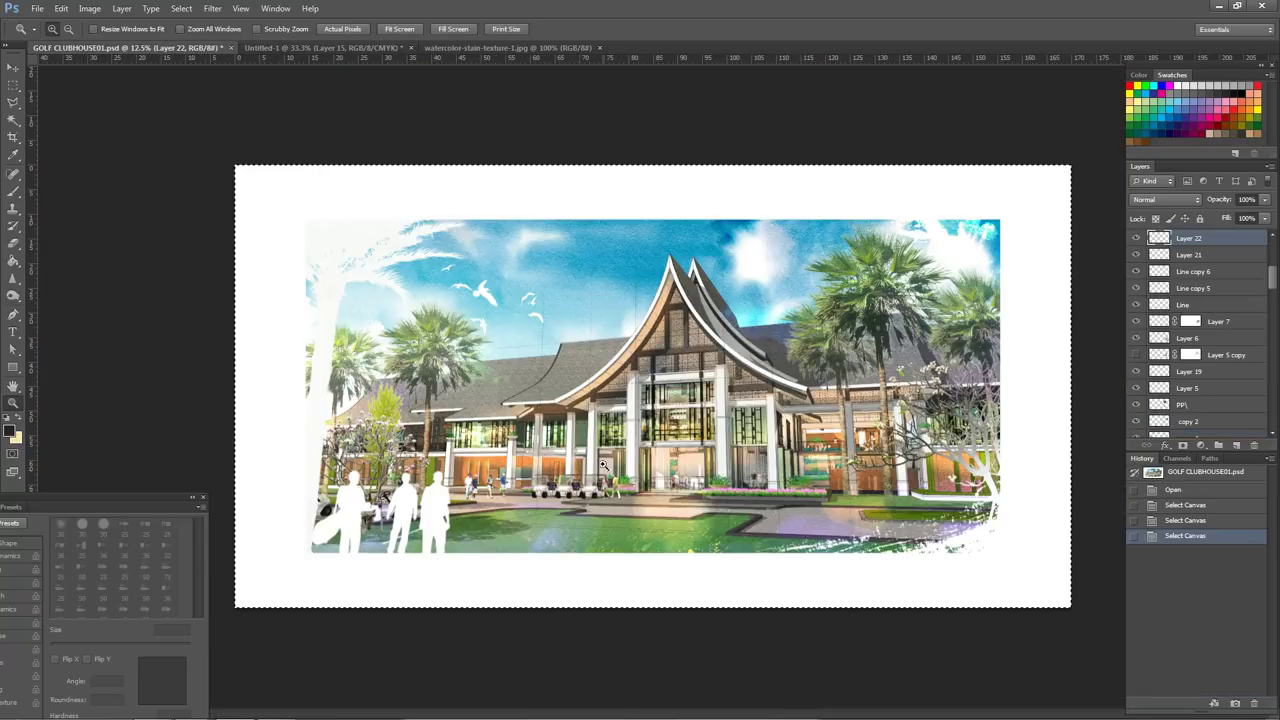
- Paste Layer 23's second group of people beside the golf carts
left_click(130, 47)
right_click(617, 487)
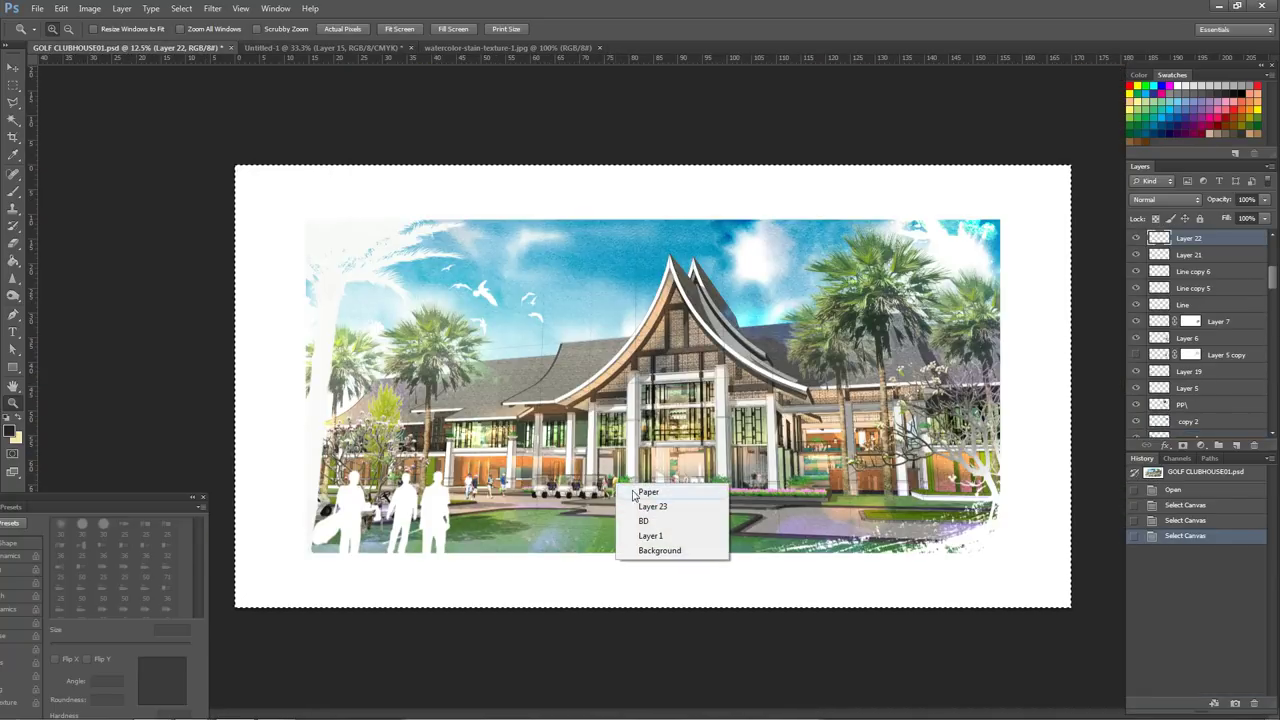
left_click(641, 505)
left_click(334, 47)
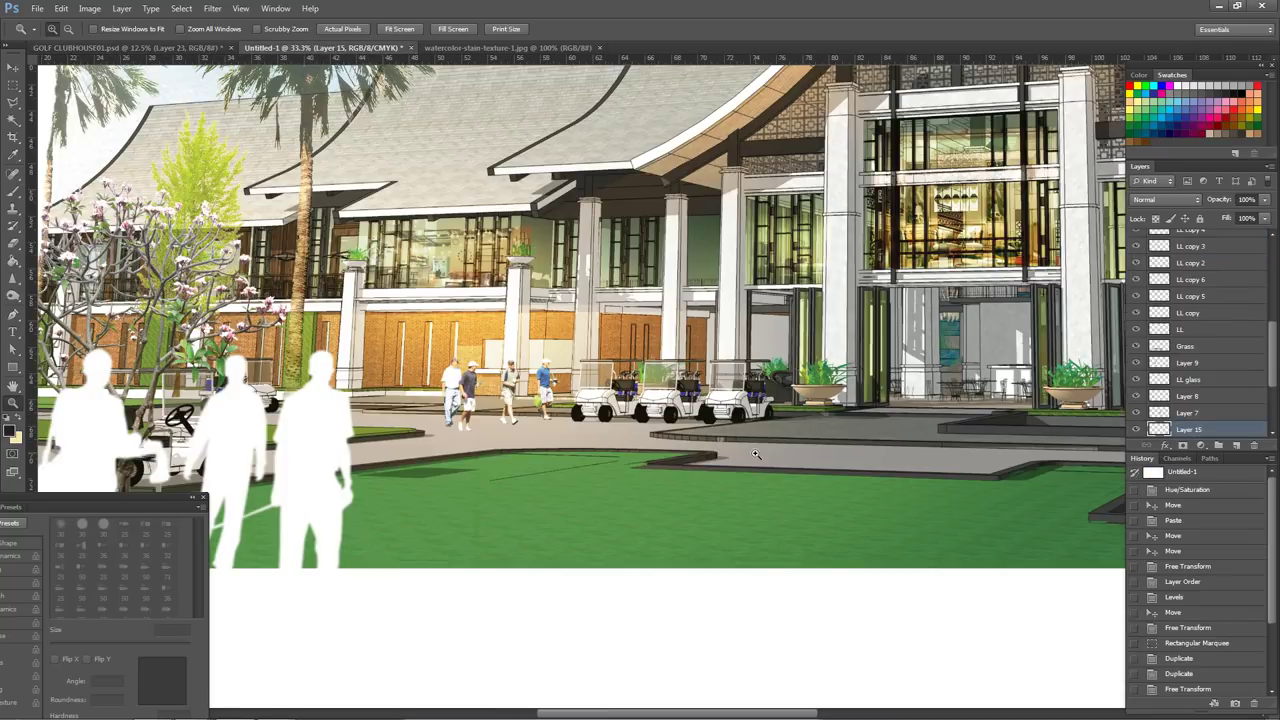
key("ctrl+v")
left_click_drag(678, 388, 818, 393)
left_click(846, 426, "alt")
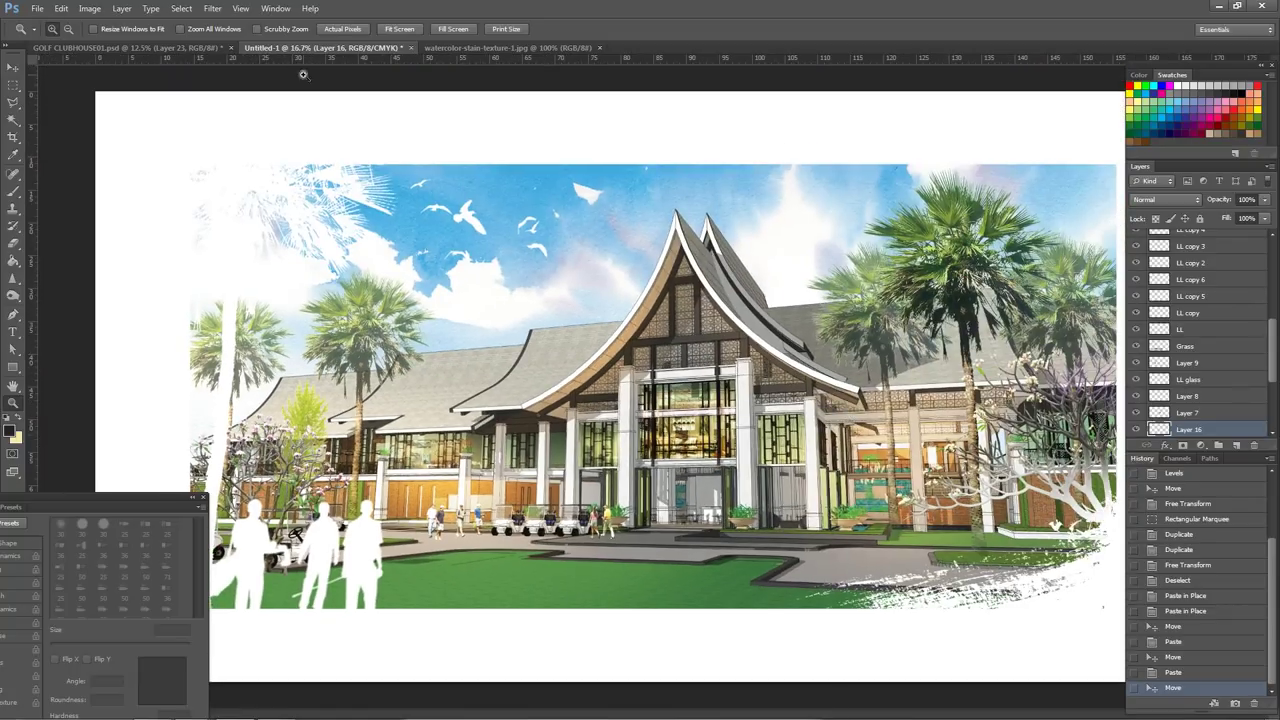
left_click(480, 47)
- Select the entire watercolor stain texture and return to the zoomed-out clubhouse scene
left_click(181, 8)
left_click(186, 22)
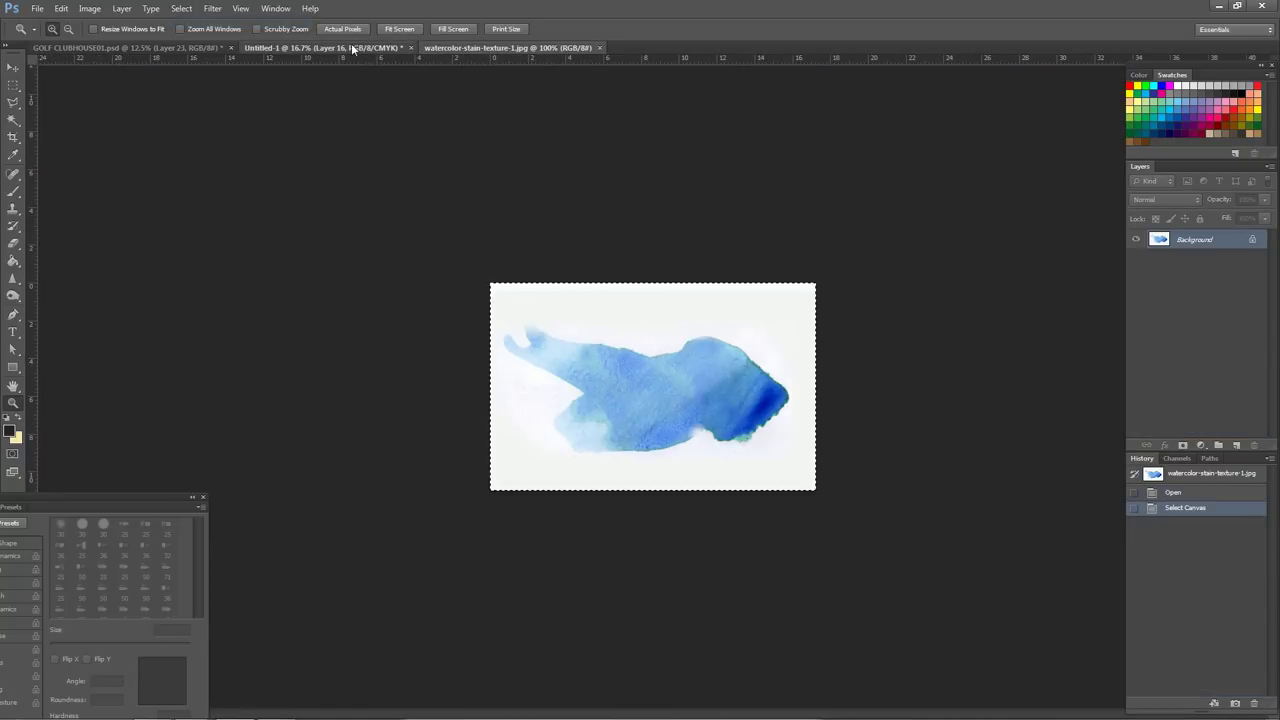
left_click(352, 48)
key("ctrl+minus")
scroll(1200, 340, "up", 5)
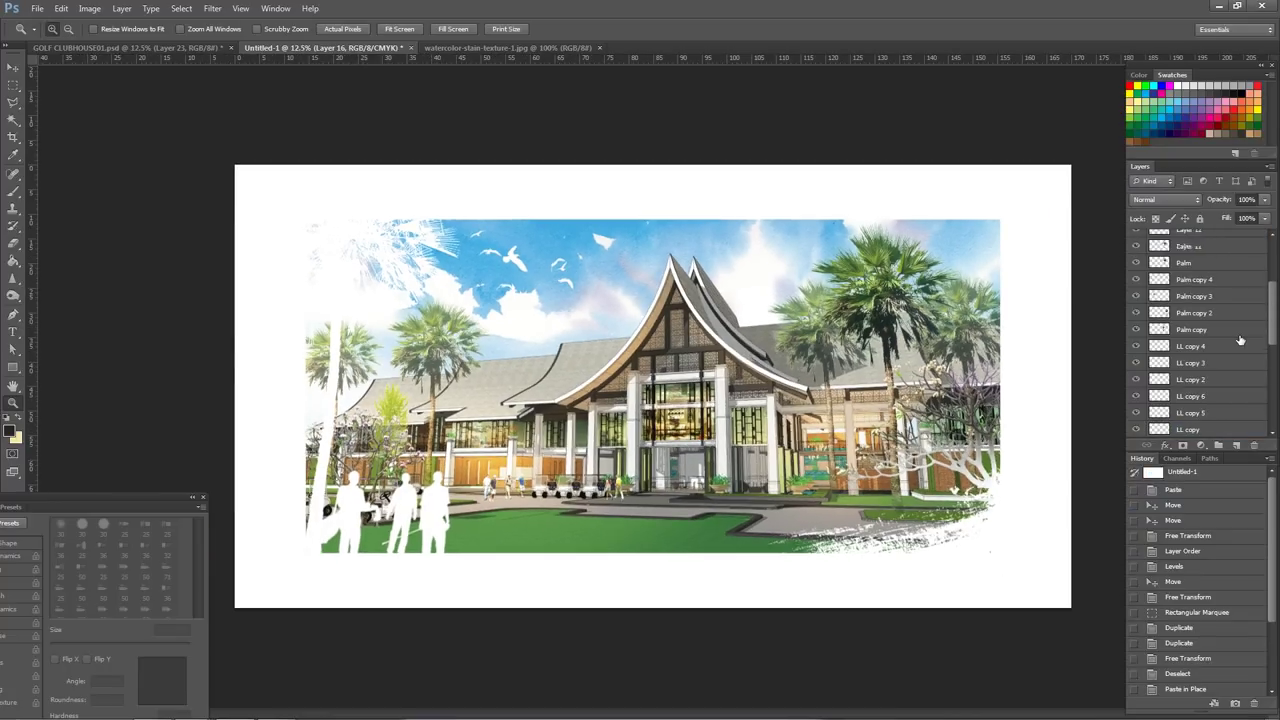
- Try moving Palm copy 5 below Layer 11, undo it, and select Layer 4
left_click(1224, 288)
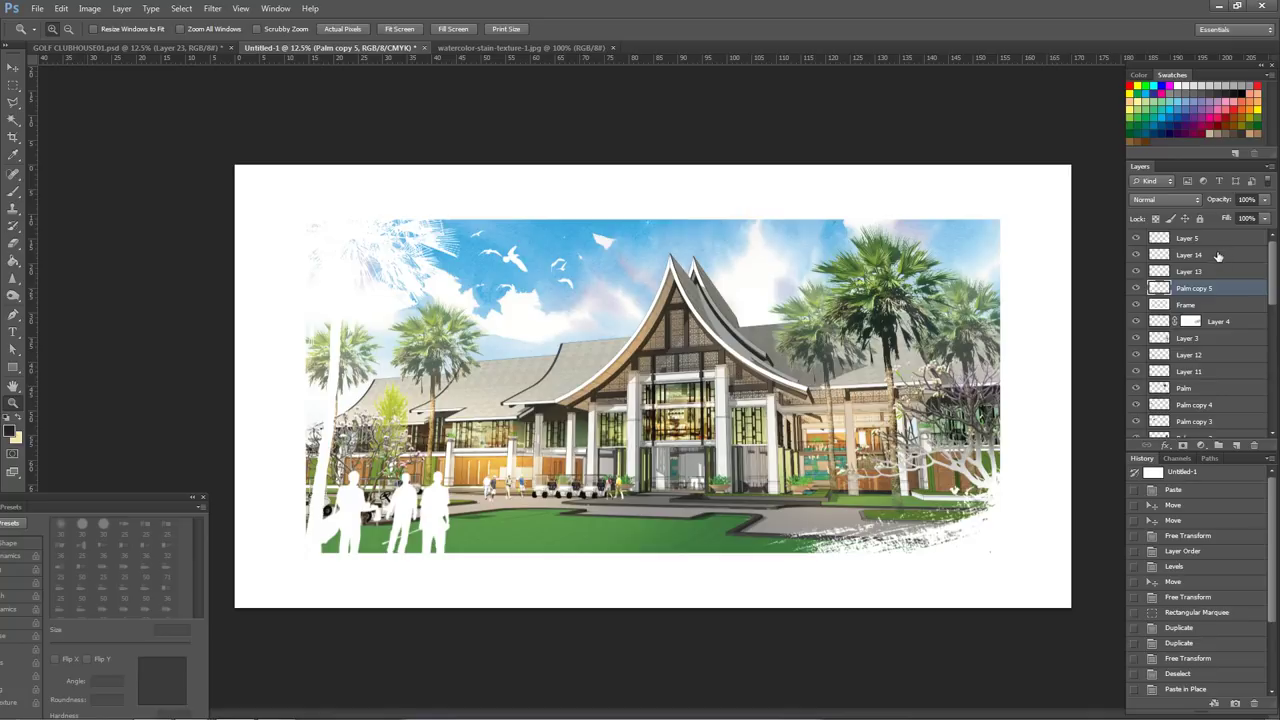
left_click_drag(1224, 290, 1230, 362)
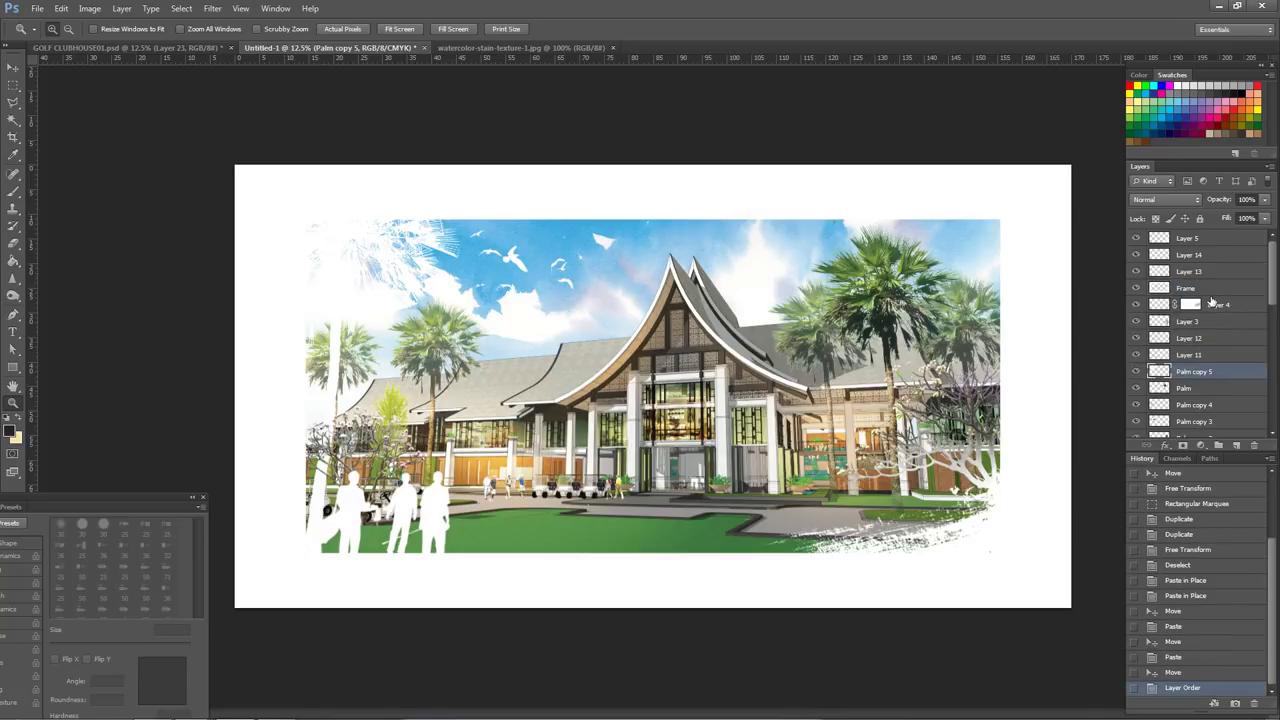
left_click(1213, 676)
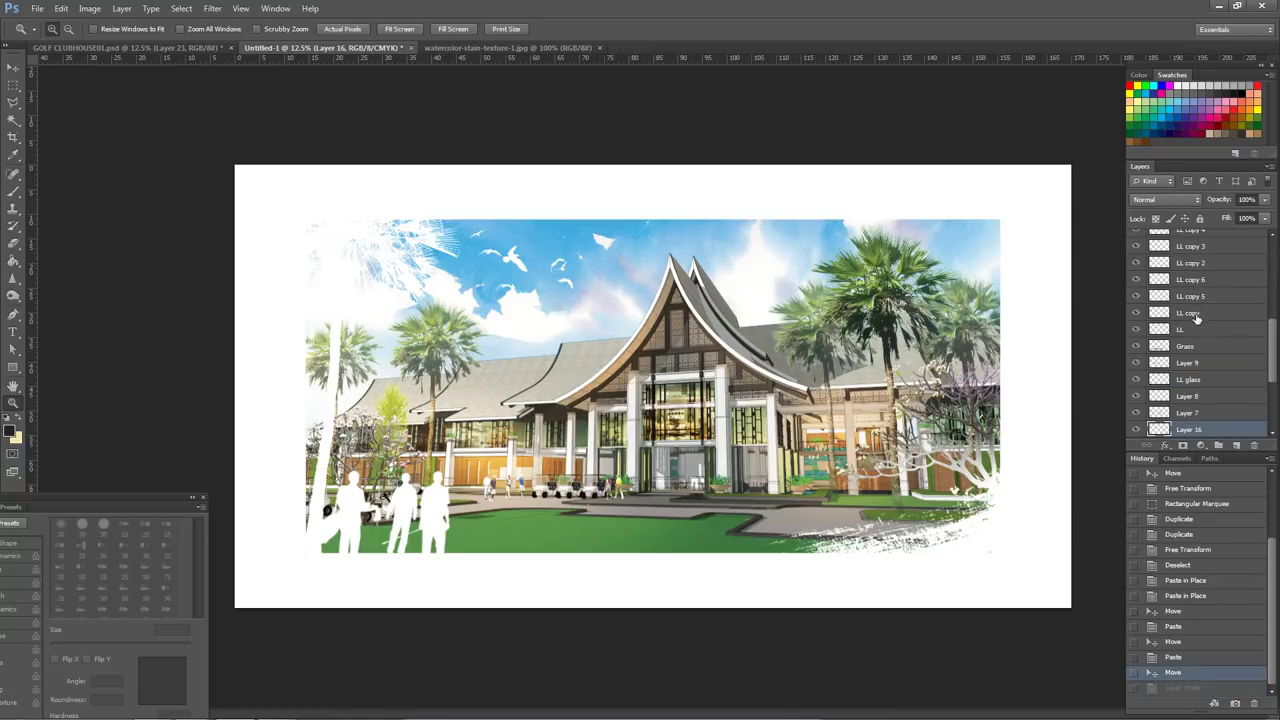
left_click(1216, 306)
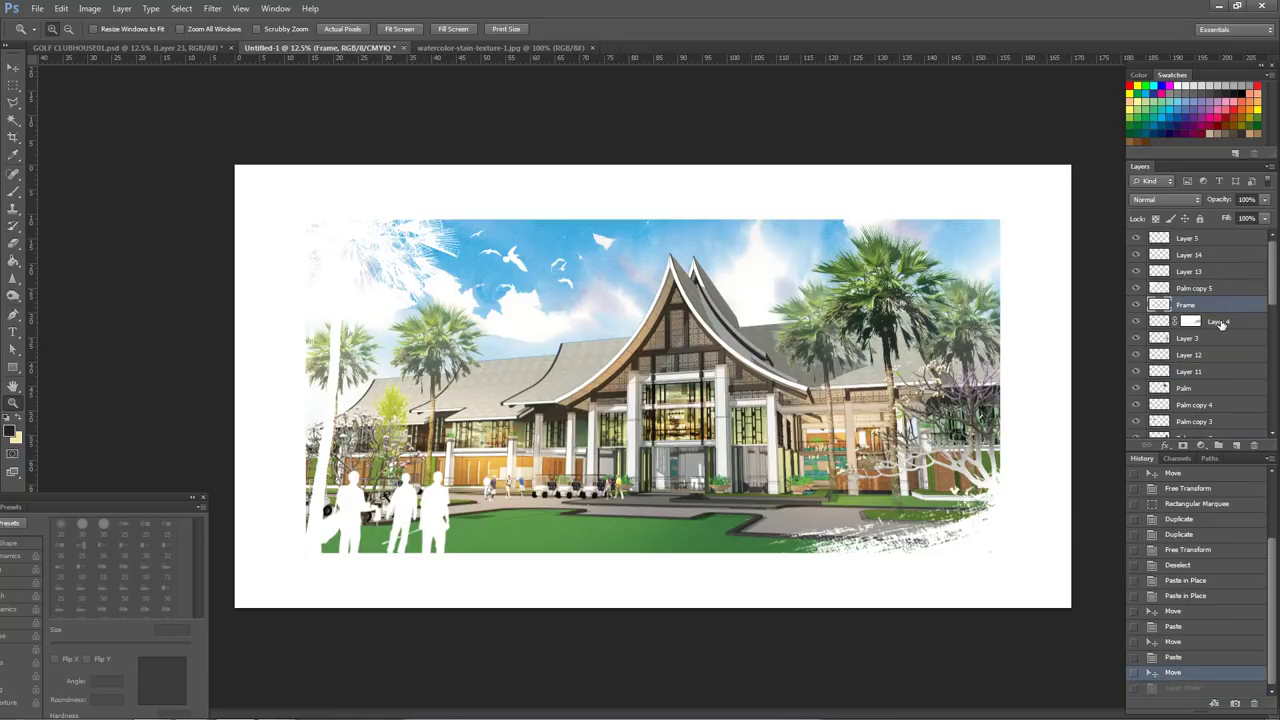
left_click(1216, 321)
- Paste the blue stain over the entrance, resize it to about 118x75 px, and name it Filter
key("ctrl+v")
mouse_move(652, 386)
left_mouse_down()
mouse_move(652, 467)
mouse_move(728, 423)
mouse_move(730, 403)
left_mouse_up()
key("ctrl+t")
key("Return")
key("z")
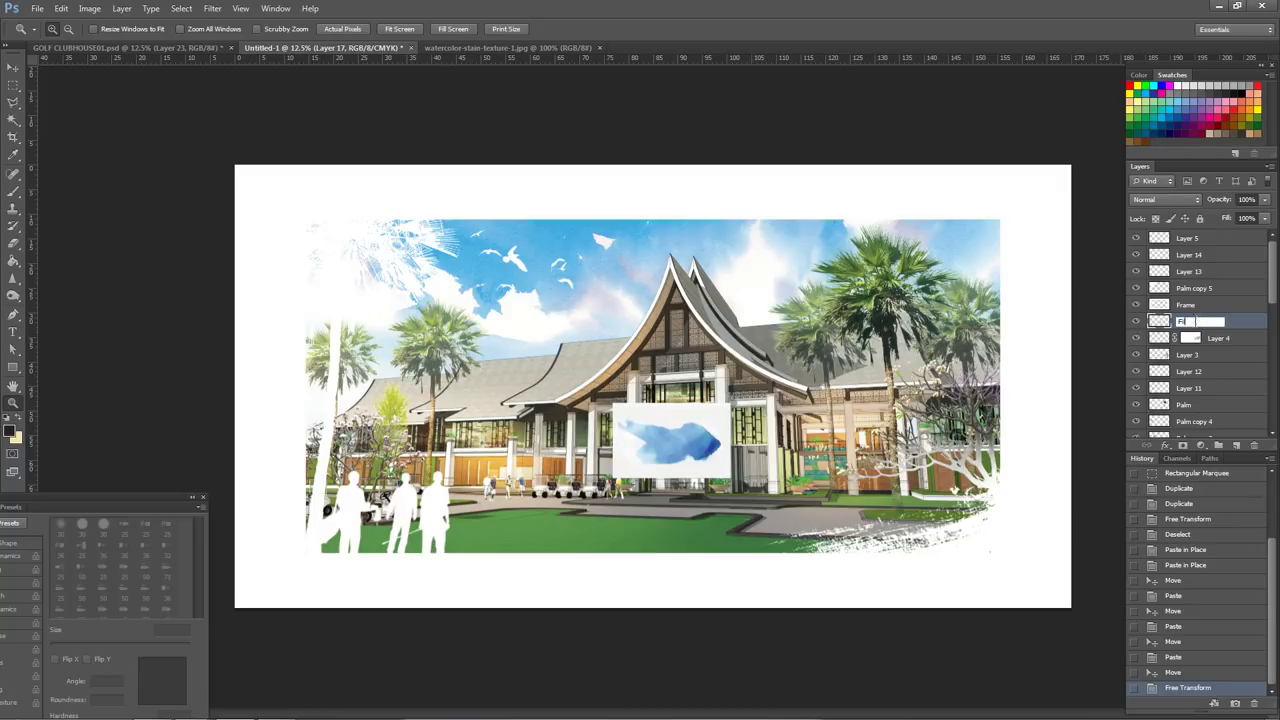
key("Return")
left_click(770, 459)
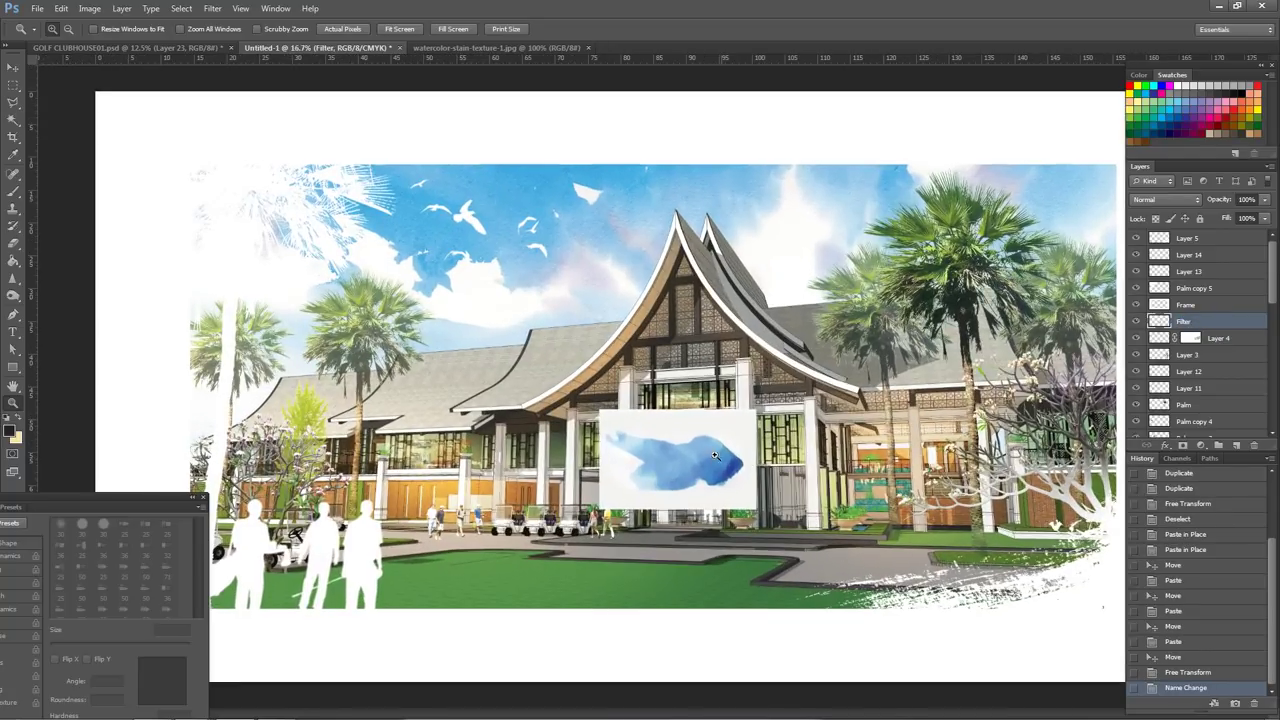
- Set the Filter stain to Divide blending on the lower-right lawn at 75% opacity
left_click_drag(750, 455, 720, 485)
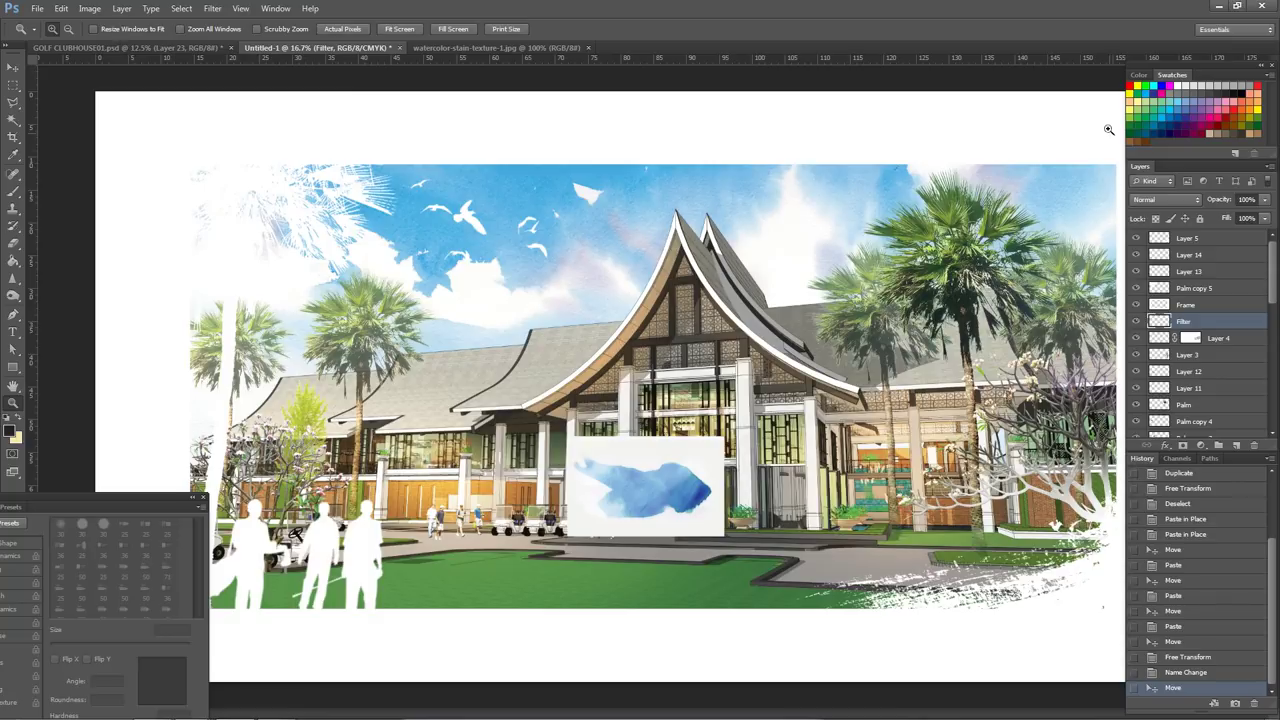
key("shift+plus")
key("shift+plus")
key("shift+plus")
key("shift+plus")
key("shift+plus")
key("shift+plus")
key("shift+plus")
key("shift+plus")
key("shift+plus")
key("shift+plus")
key("shift+plus")
key("shift+plus")
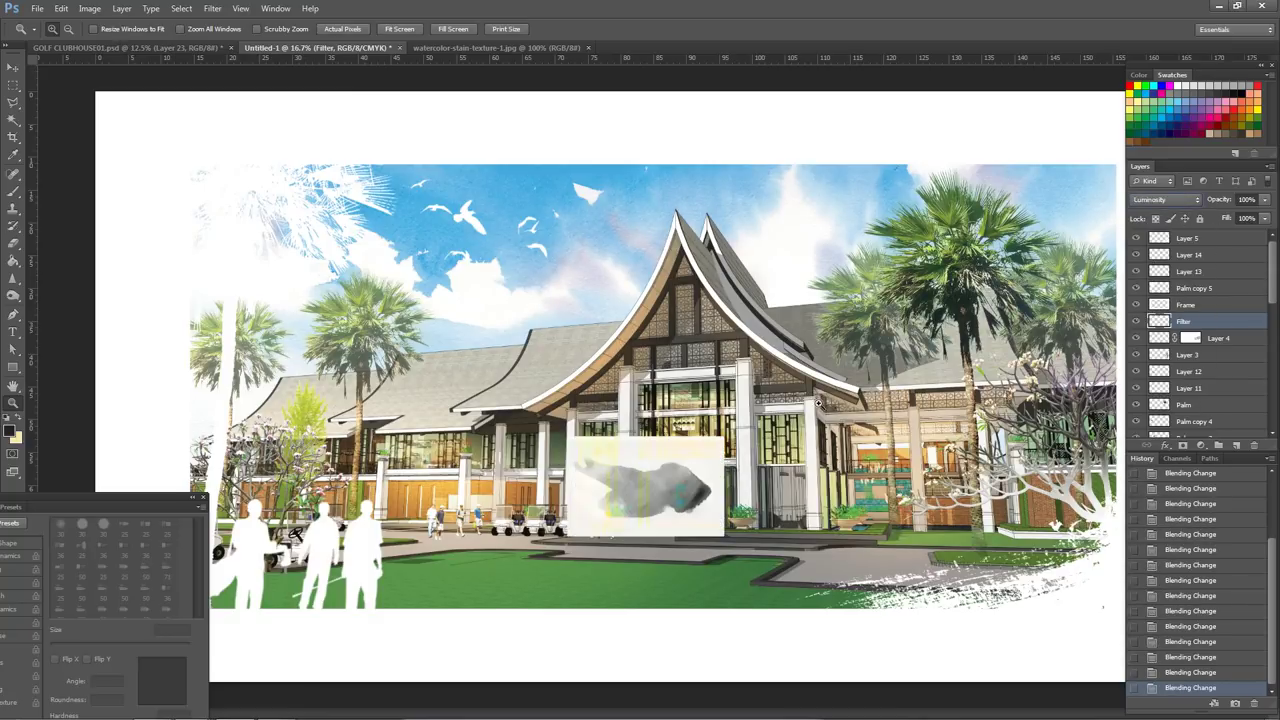
key("shift+minus")
key("shift+minus")
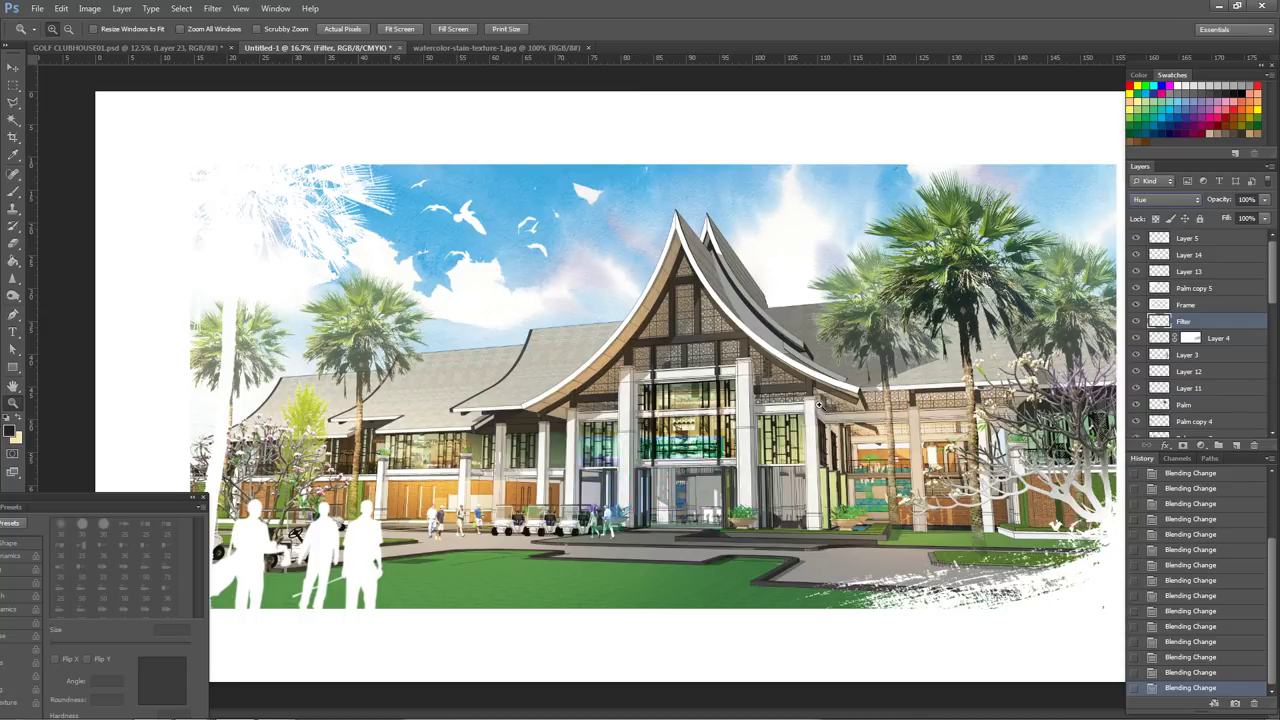
key("shift+minus")
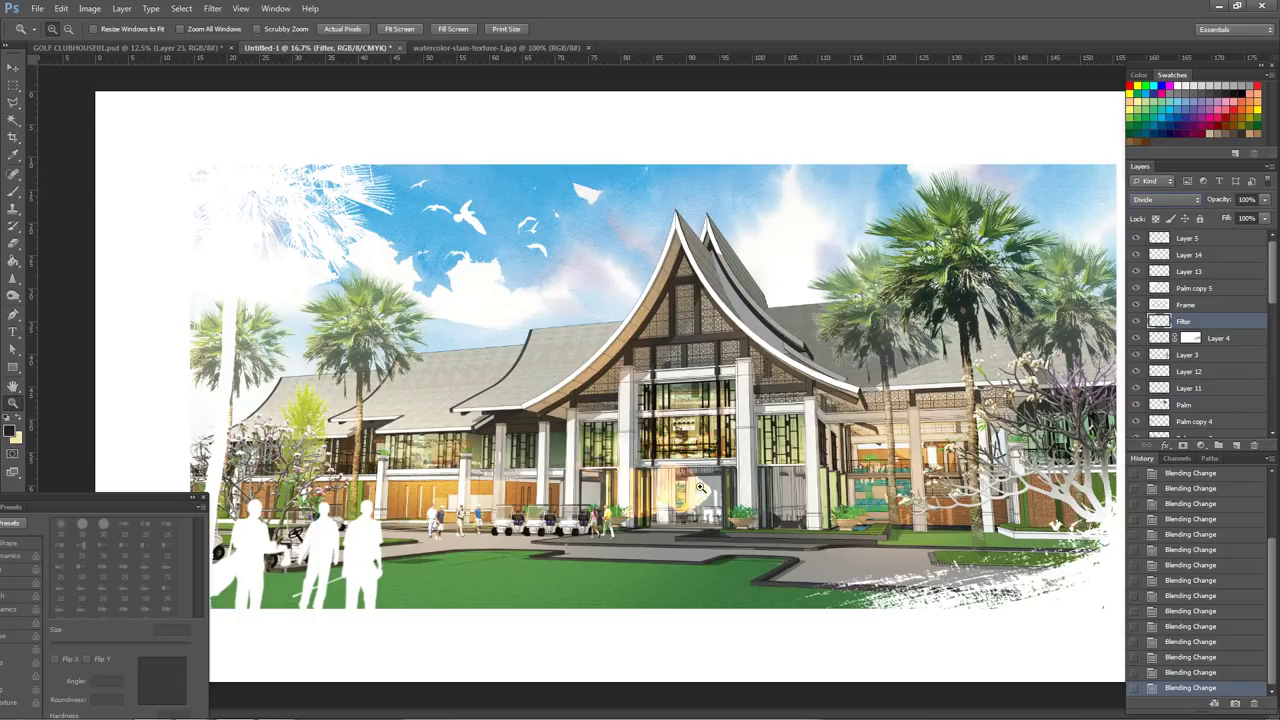
mouse_move(686, 513)
left_mouse_down()
mouse_move(898, 570)
mouse_move(948, 550)
left_mouse_up()
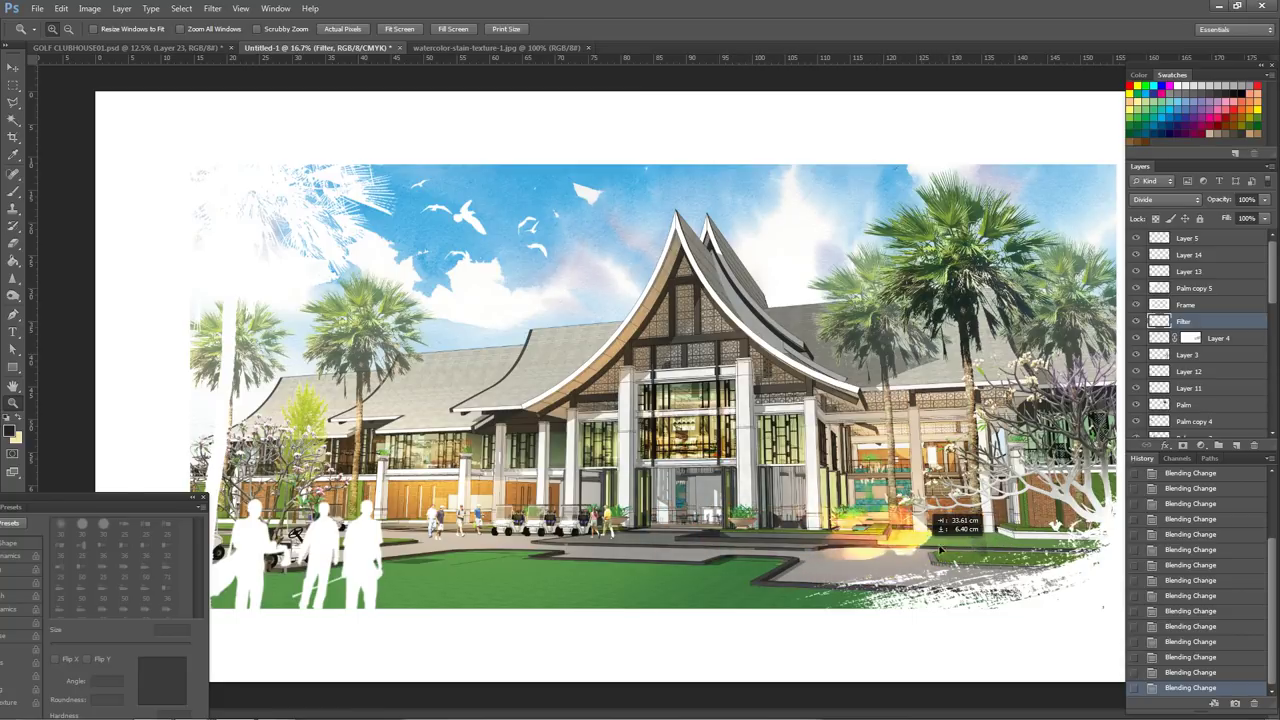
left_click_drag(948, 550, 942, 546)
left_click(1264, 199)
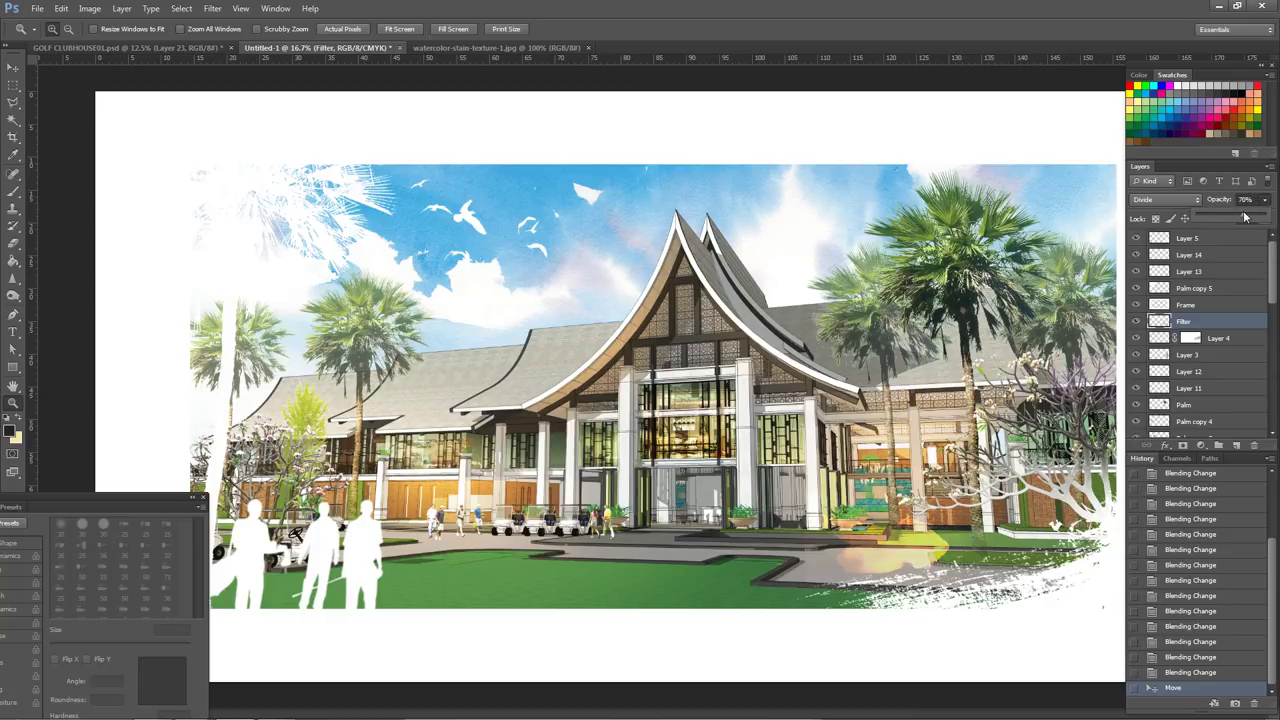
left_click_drag(1248, 217, 1248, 217)
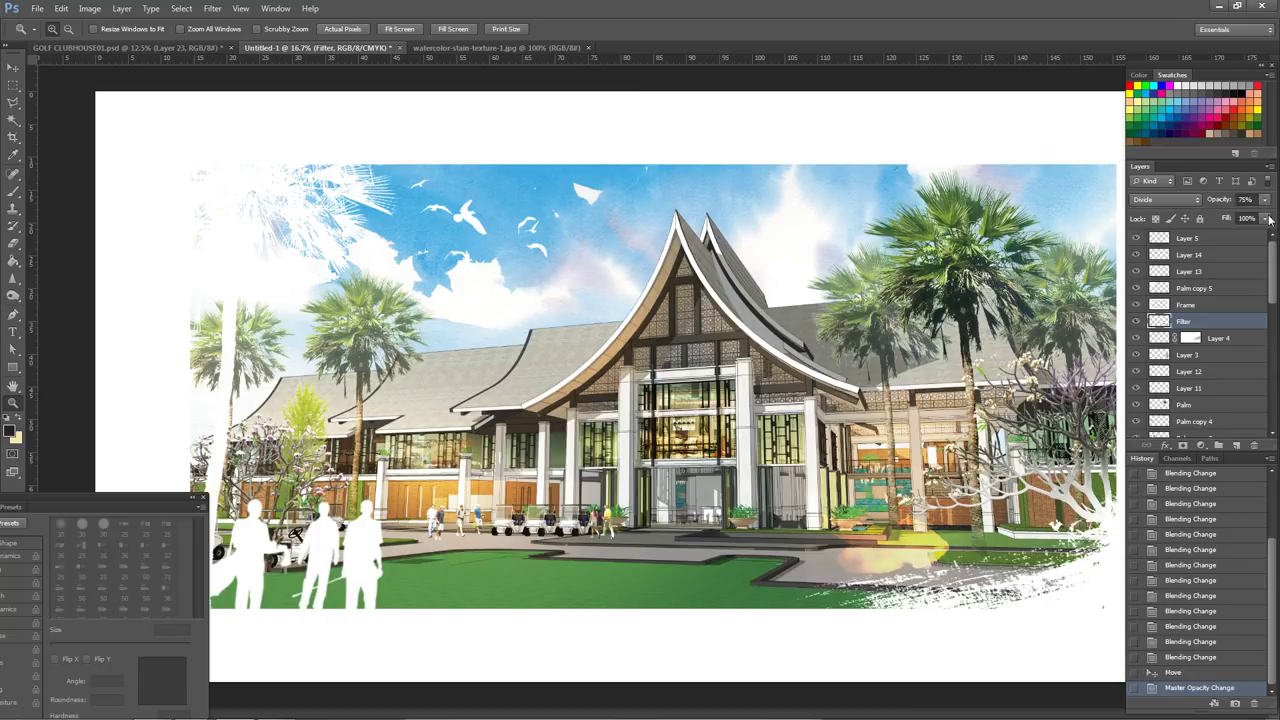
- Deepen the glow with Levels by pulling in the white point, then nudge it right
left_click(887, 573)
left_click(89, 8)
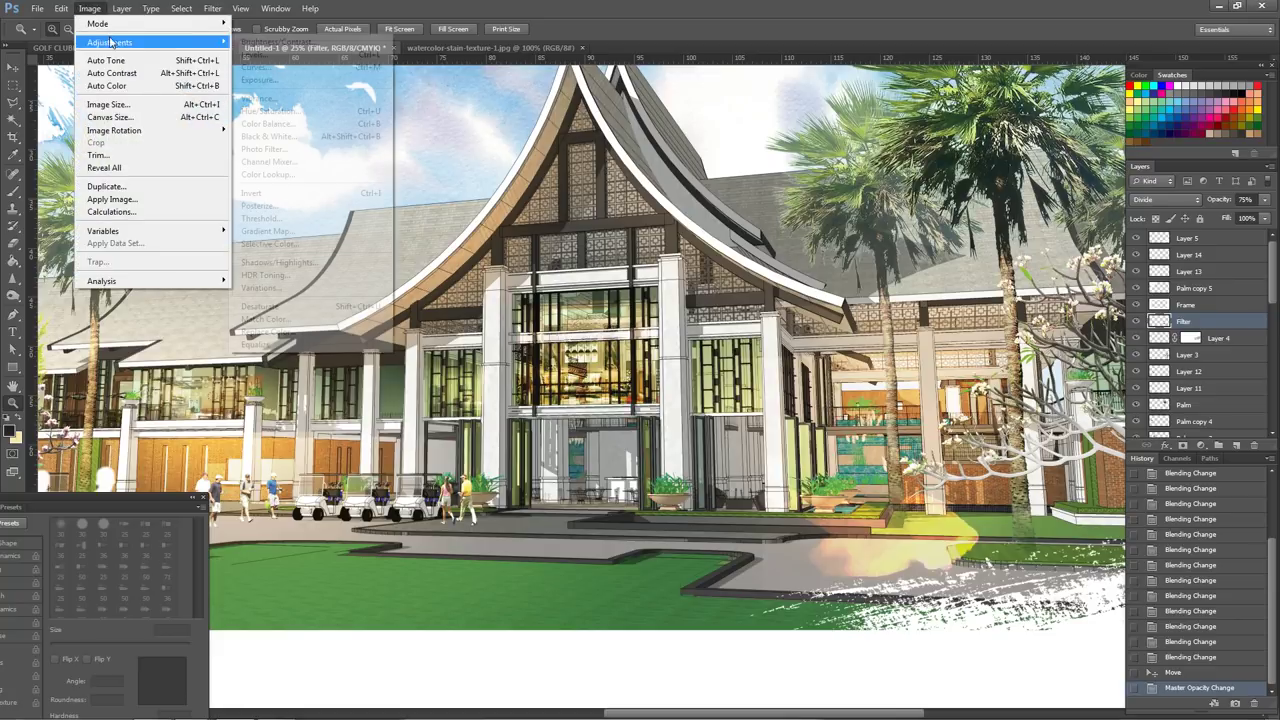
left_click(299, 57)
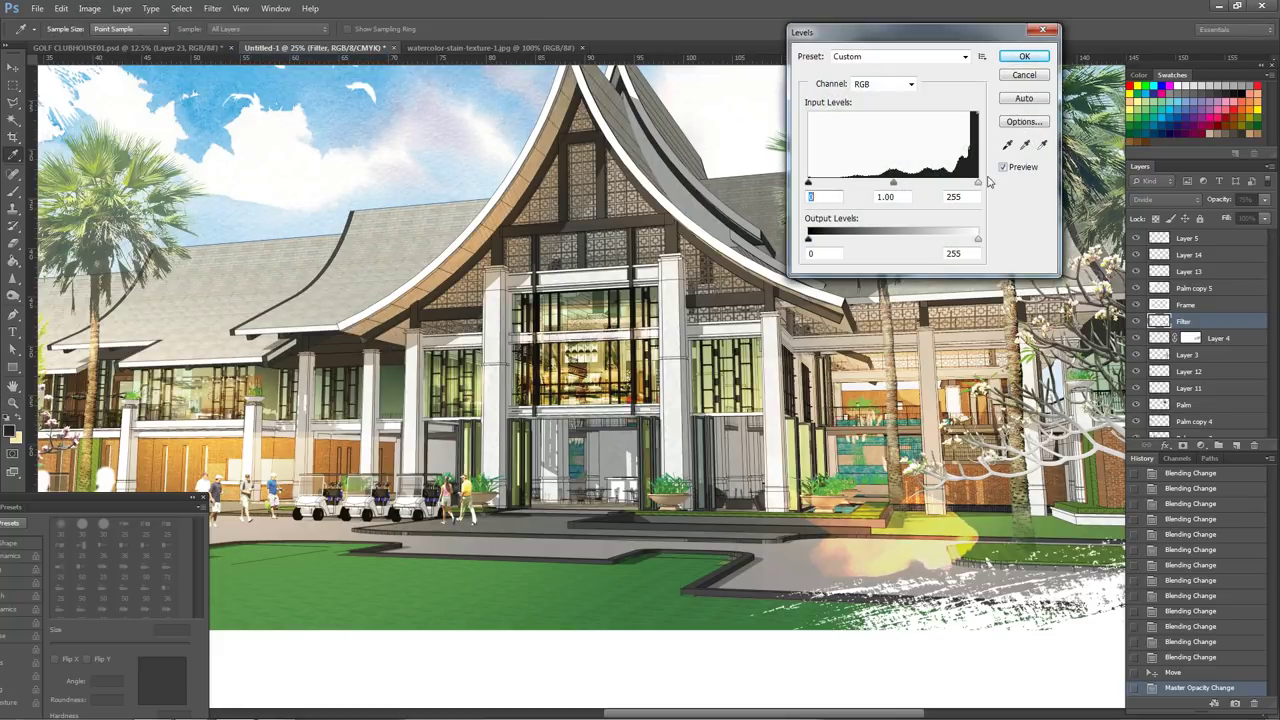
left_click_drag(943, 189, 941, 190)
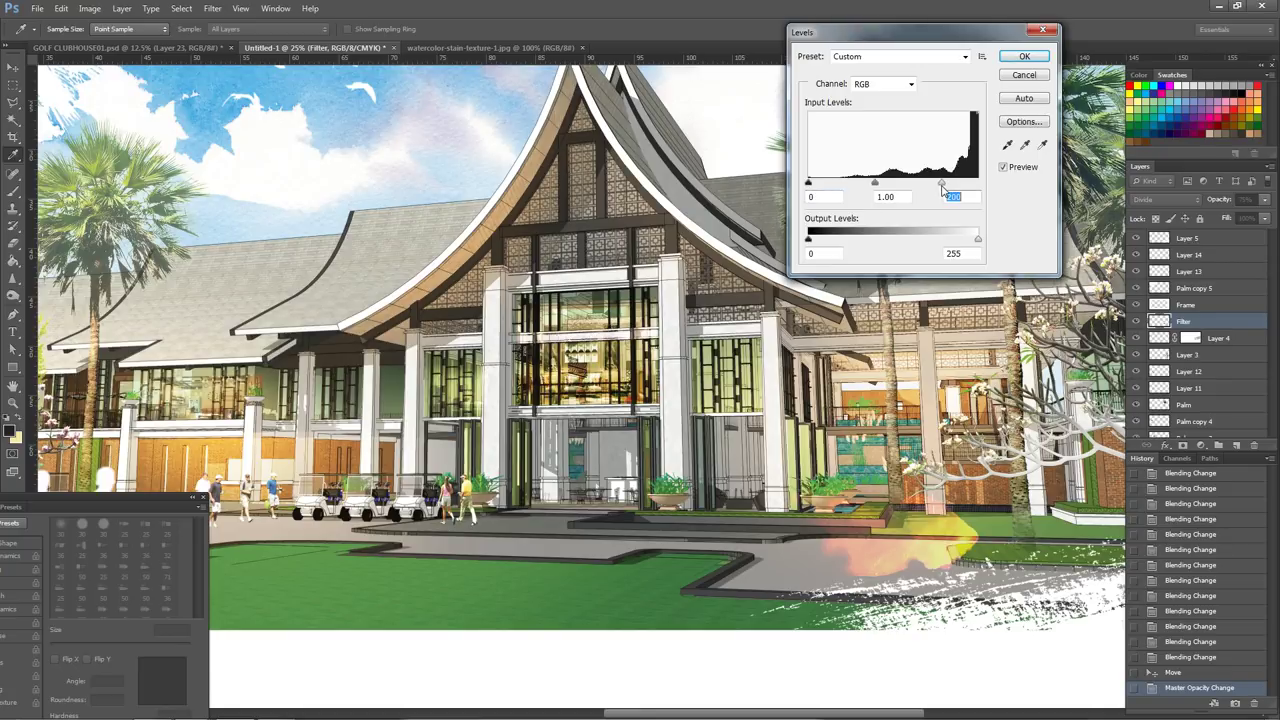
key("Return")
left_click_drag(958, 555, 975, 551)
- Lower the glow to 56% opacity and place a duplicate further left on the lawn
left_click(1264, 201)
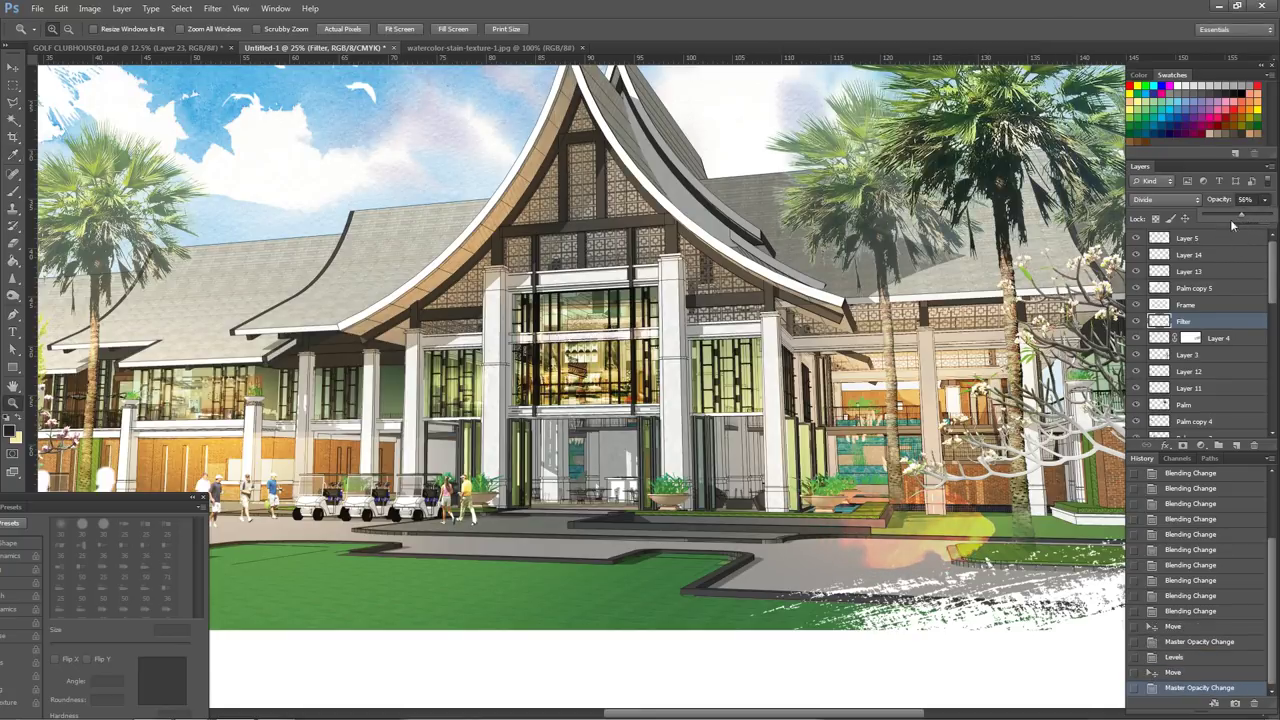
left_click(955, 510, "alt")
key("v")
left_click_drag(880, 518, 607, 517)
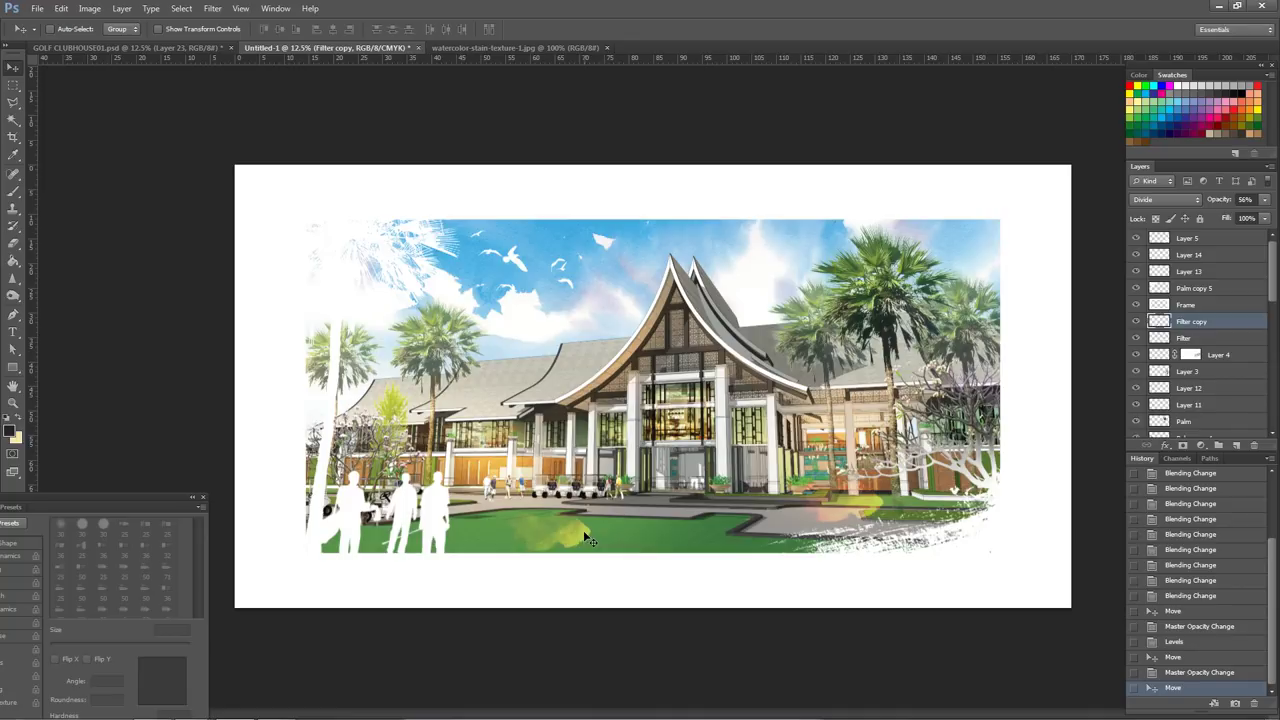
- Scale the copied glow to 200% and shift it right and down
key("ctrl+t")
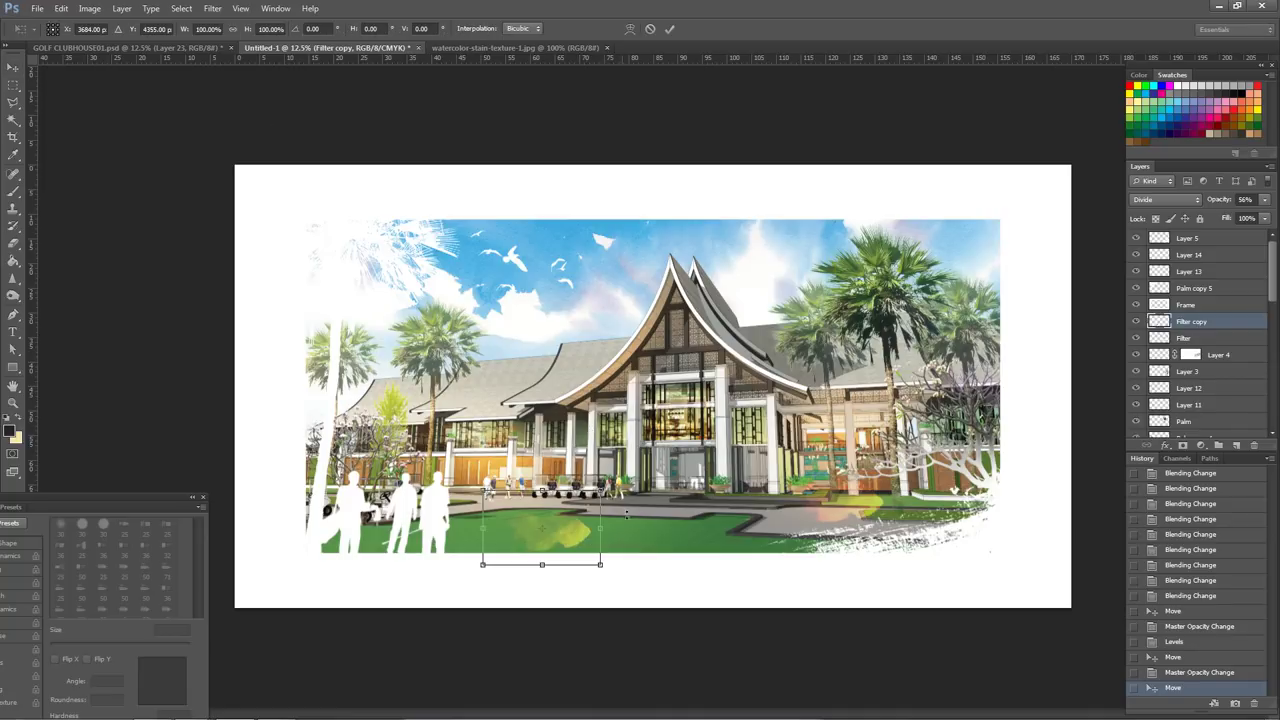
left_click_drag(600, 490, 720, 420)
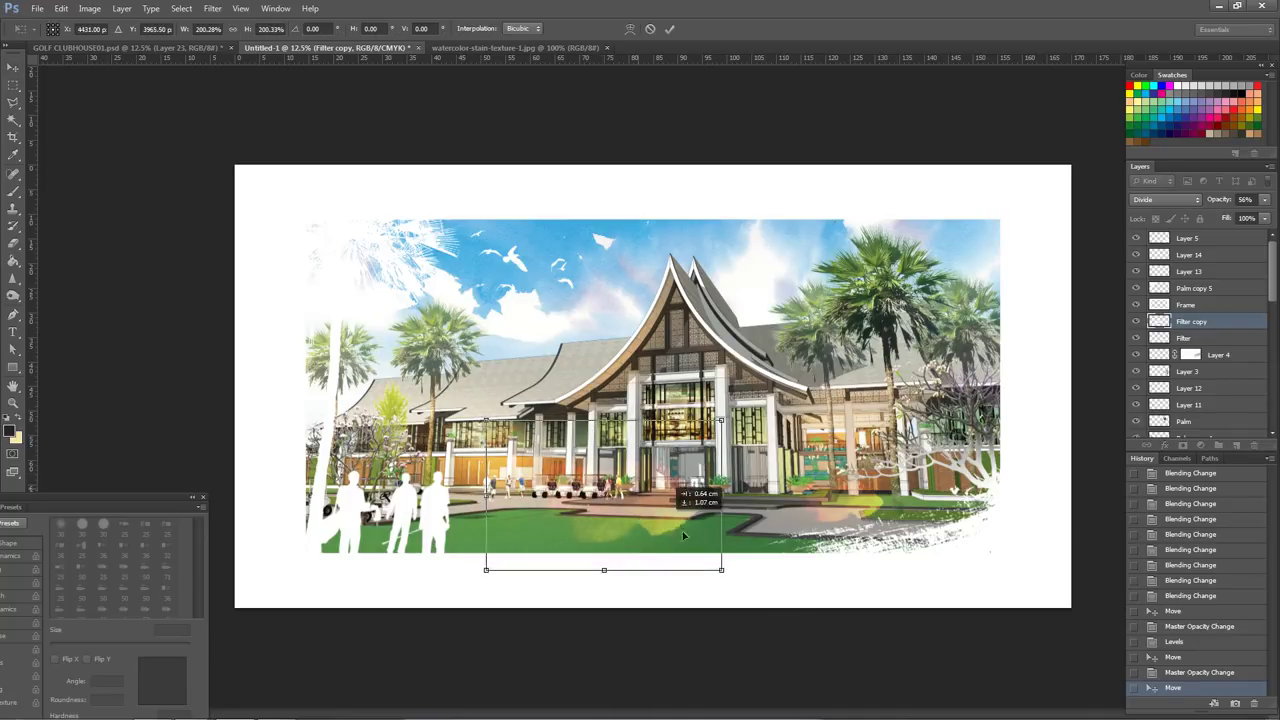
mouse_move(633, 495)
left_mouse_down()
mouse_move(708, 540)
mouse_move(784, 541)
left_mouse_up()
key("Return")
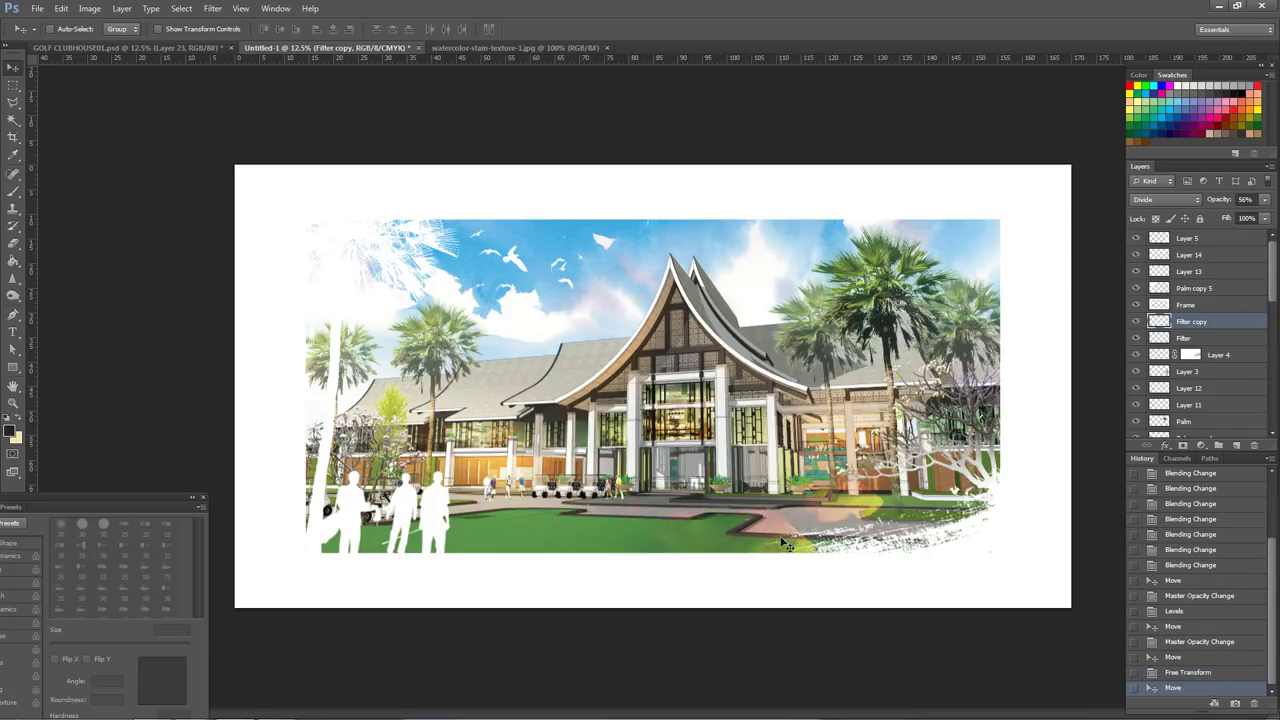
- Place another glow duplicate on the lawn and rotate it clockwise
mouse_move(835, 543)
left_mouse_down()
mouse_move(851, 568)
mouse_move(455, 540)
left_mouse_up()
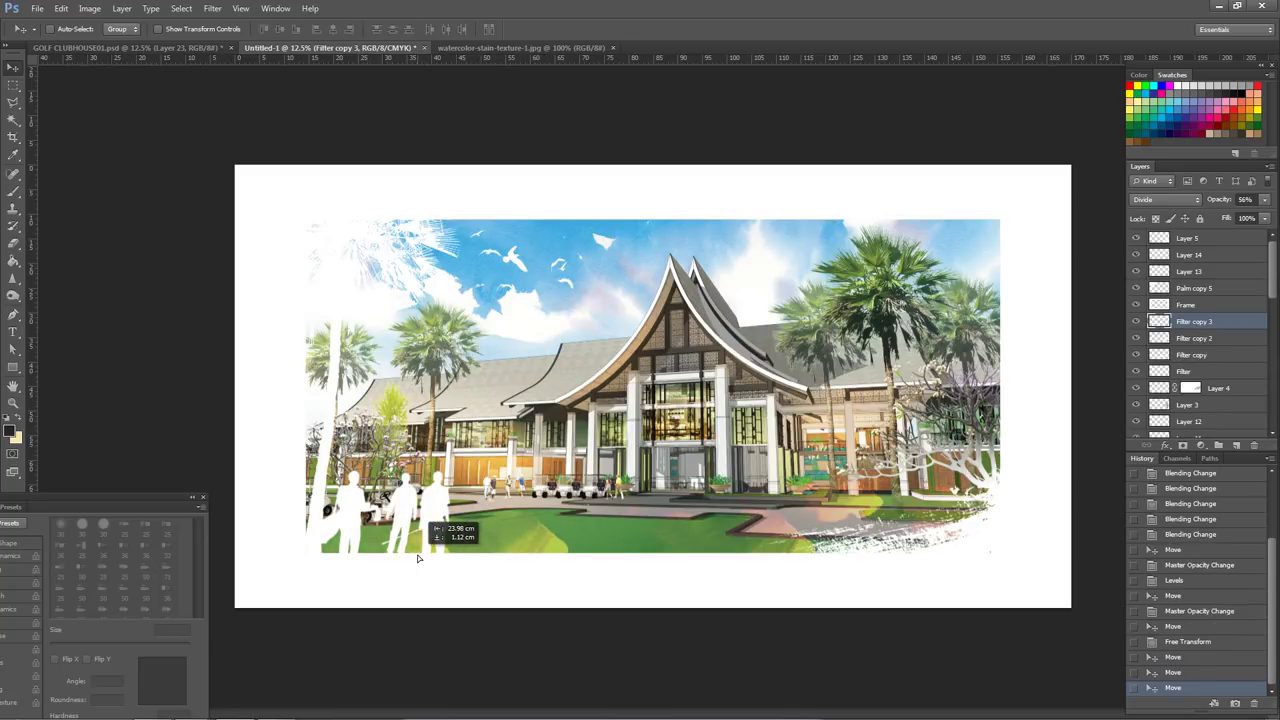
key("ctrl+t")
left_click_drag(562, 601, 405, 537)
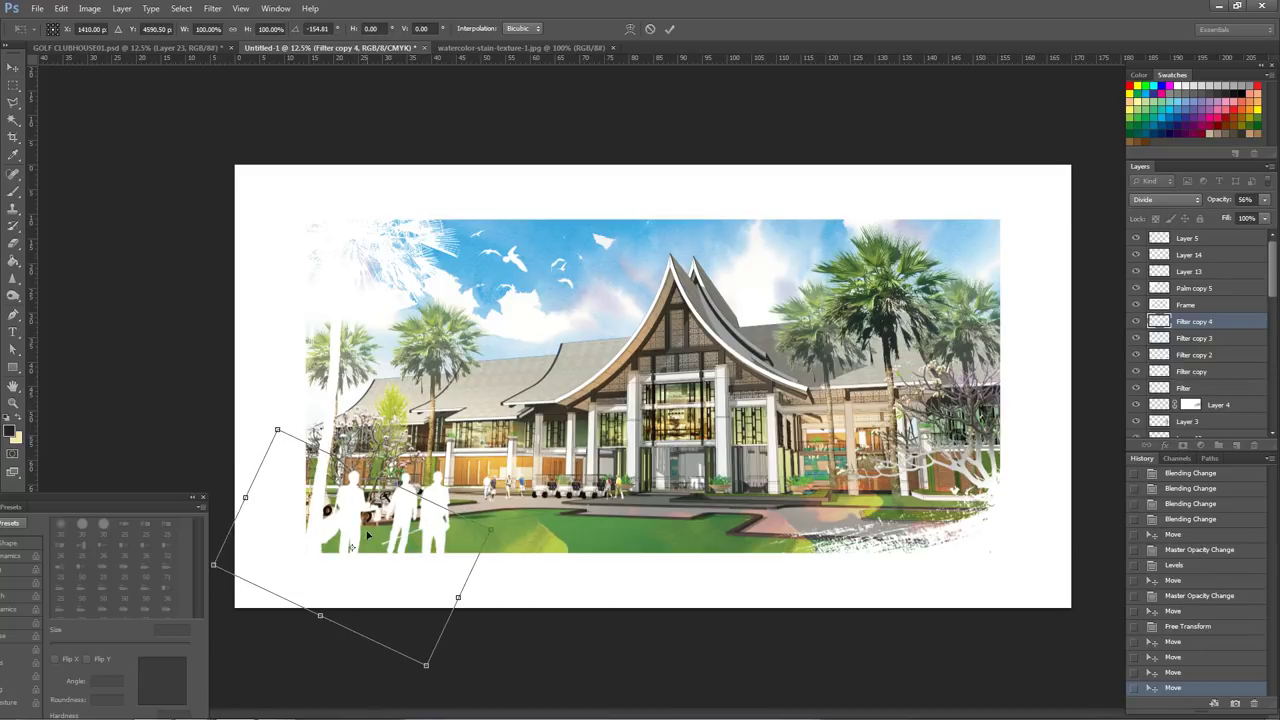
key("Return")
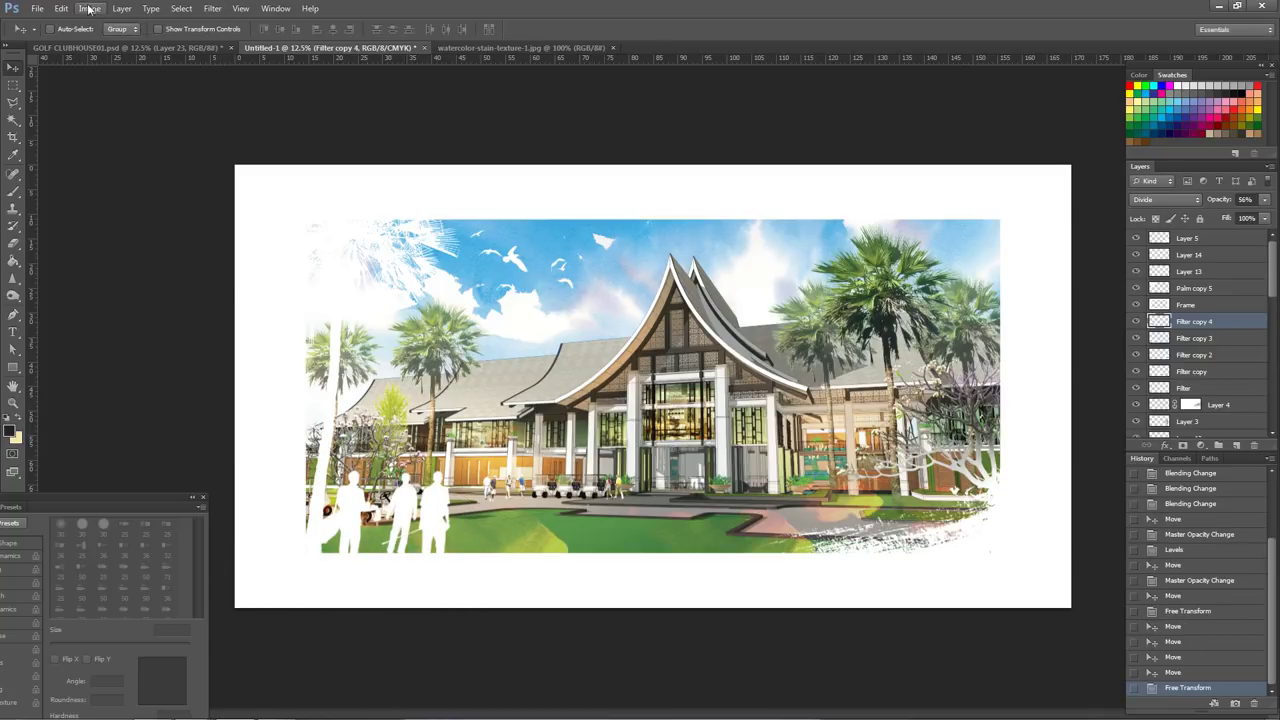
- Shift the glow copy's hue to +41, then move and rotate it into place
left_click(89, 8)
mouse_move(120, 190)
left_click(340, 112)
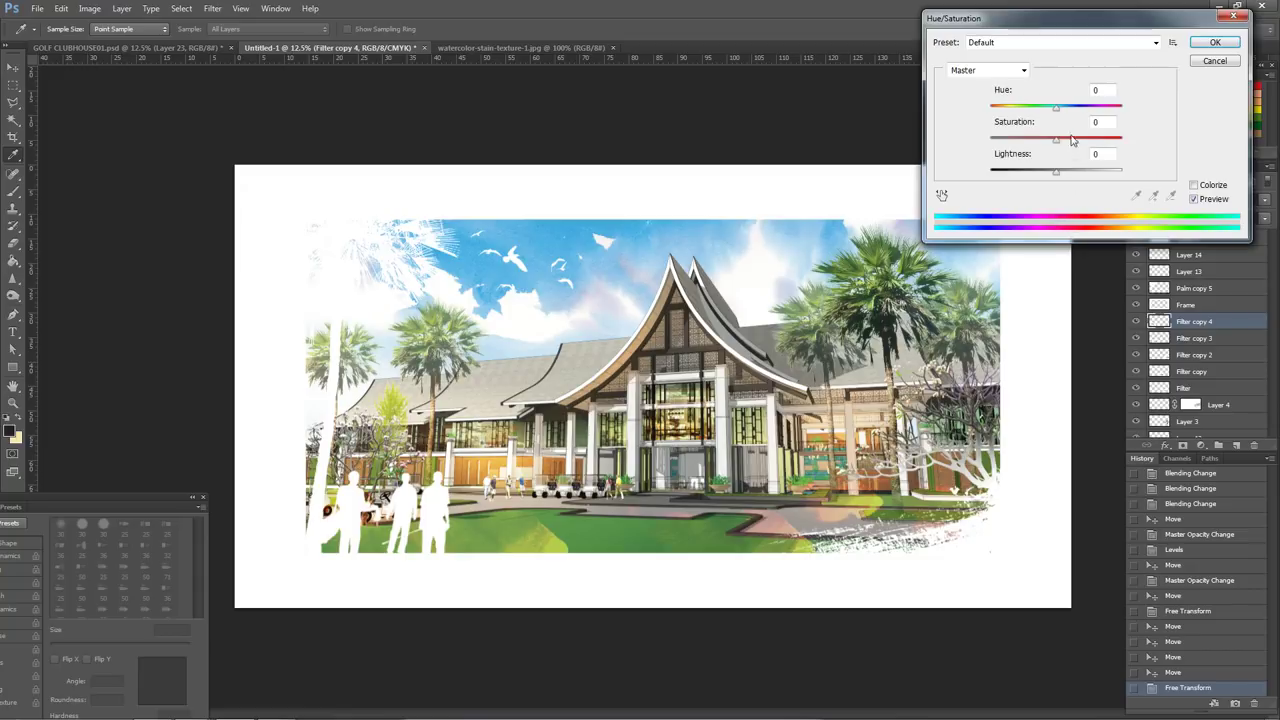
left_click_drag(1059, 115, 1084, 116)
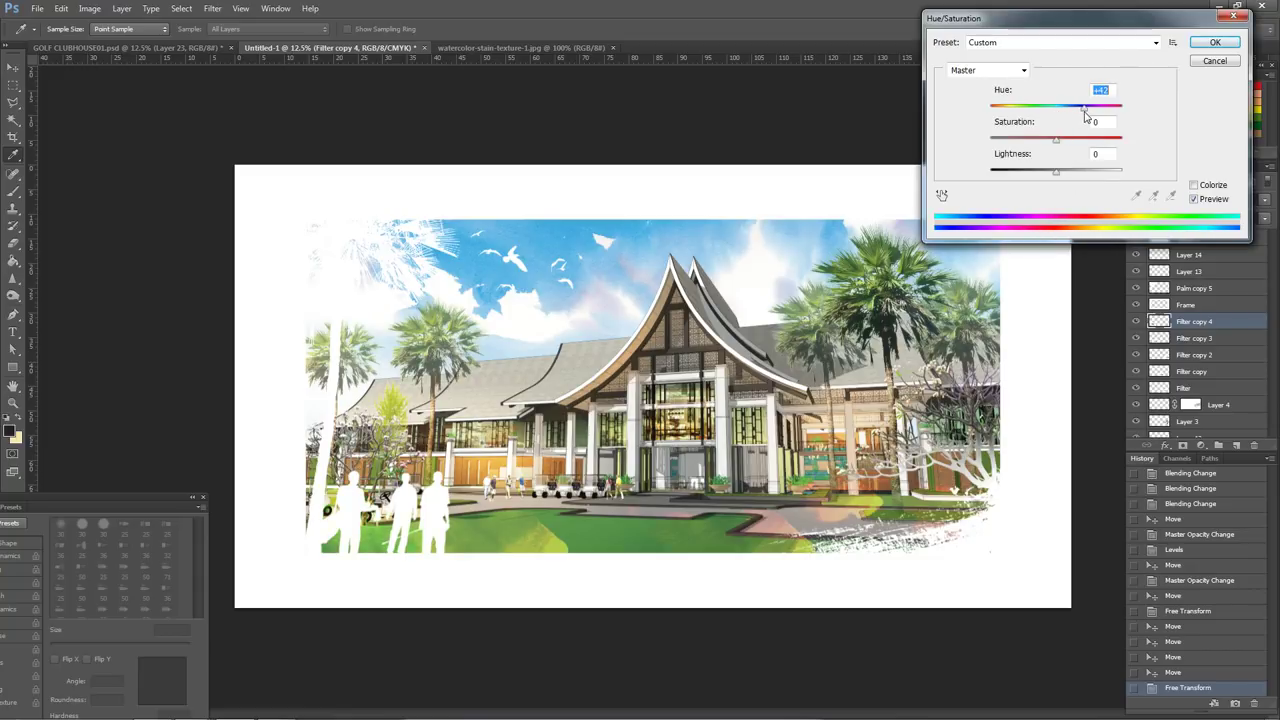
left_click(1214, 47)
key("v")
mouse_move(370, 550)
left_mouse_down()
mouse_move(600, 579)
mouse_move(787, 570)
mouse_move(760, 540)
mouse_move(636, 553)
left_mouse_up()
key("ctrl+t")
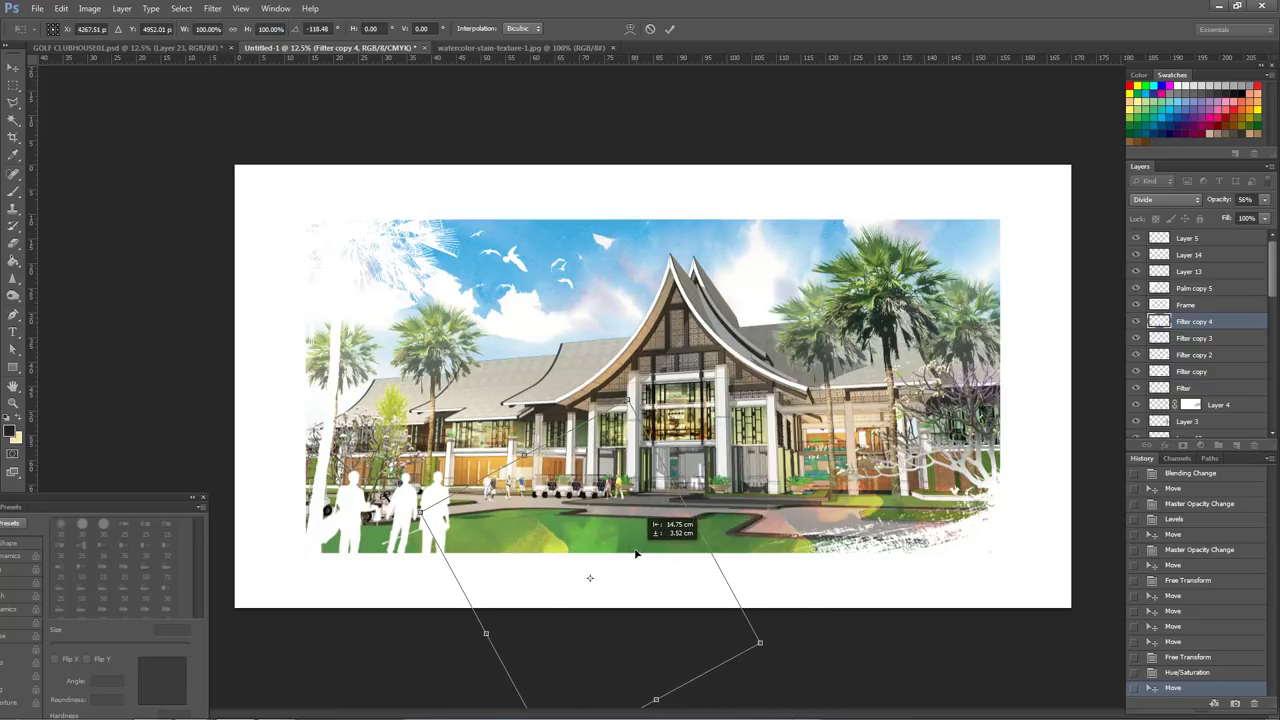
key("Return")
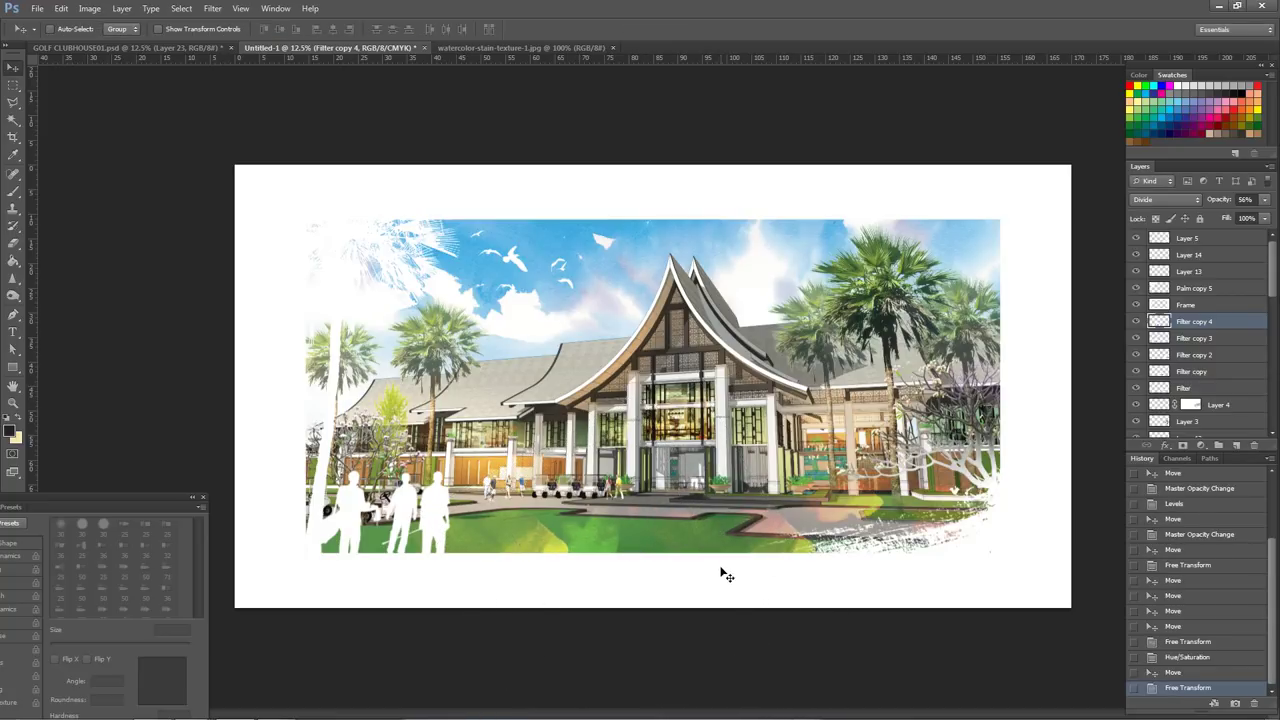
- Duplicate the glow, shift the copy's hue toward blue at 100% opacity, and move it up
mouse_move(703, 596)
left_mouse_down()
mouse_move(806, 571)
mouse_move(868, 512)
left_mouse_up()
left_click(89, 8)
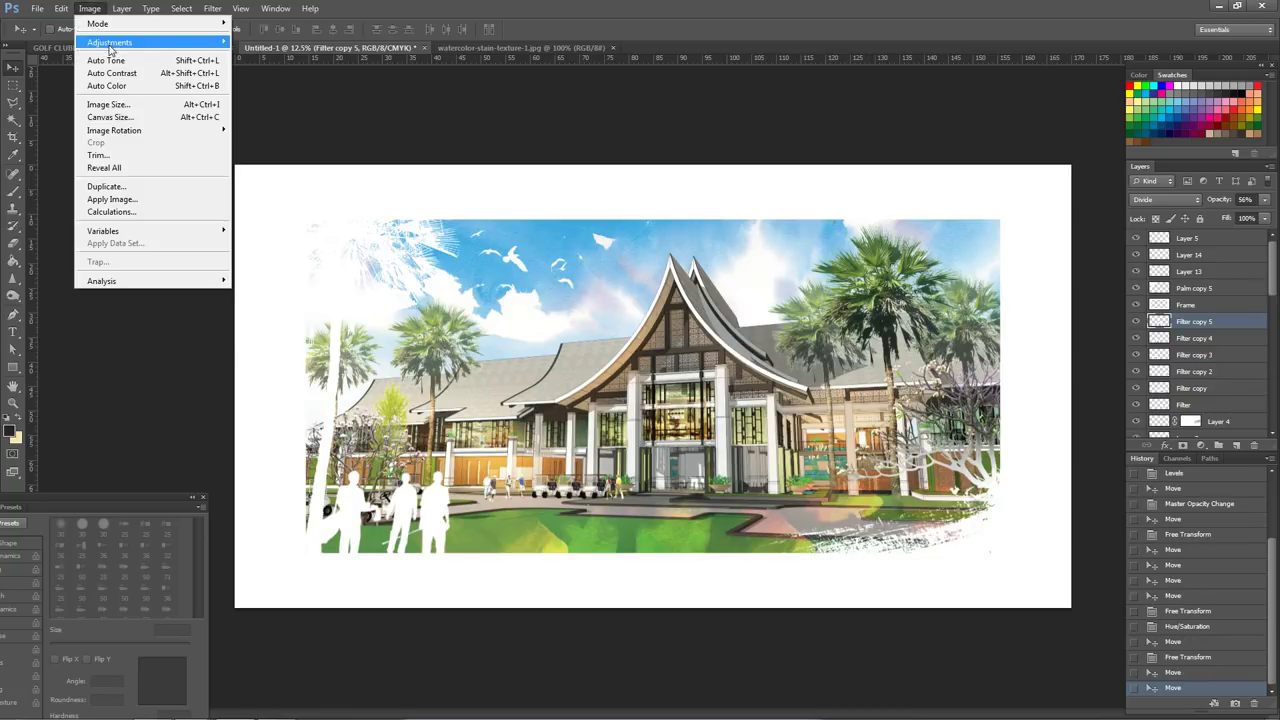
left_click(305, 111)
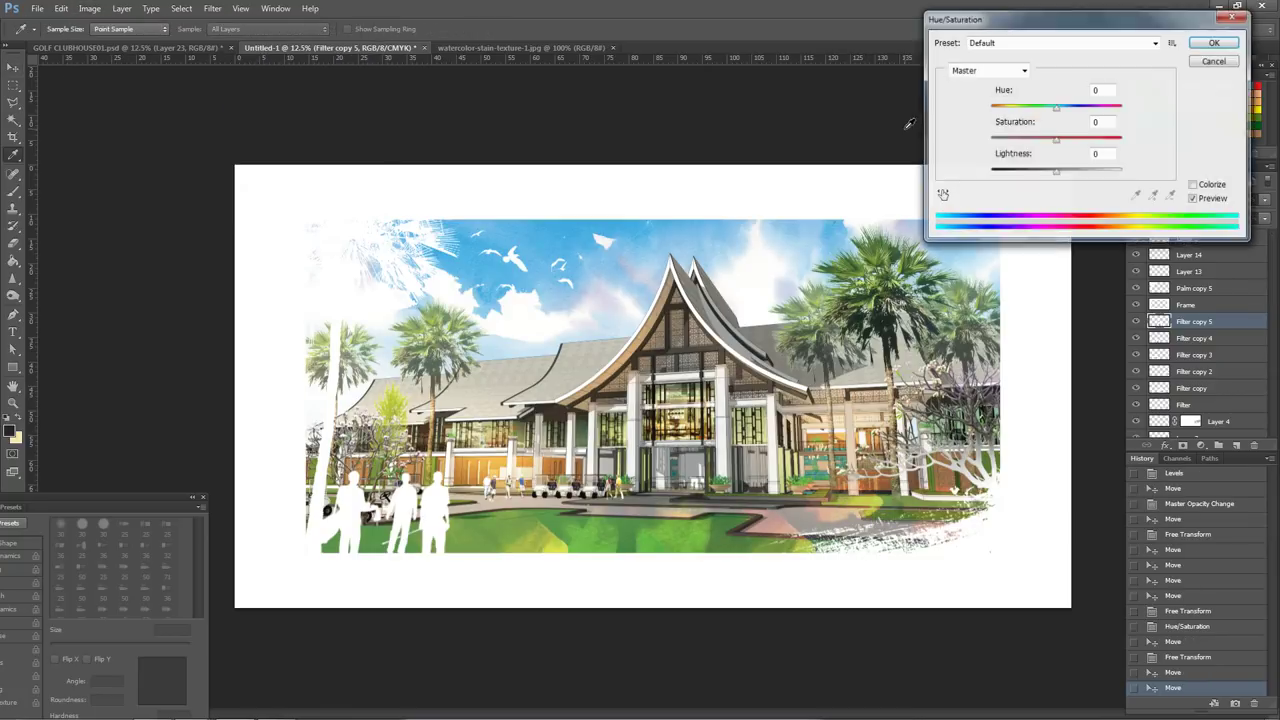
mouse_move(1057, 106)
left_mouse_down()
mouse_move(1114, 106)
mouse_move(1120, 122)
left_mouse_up()
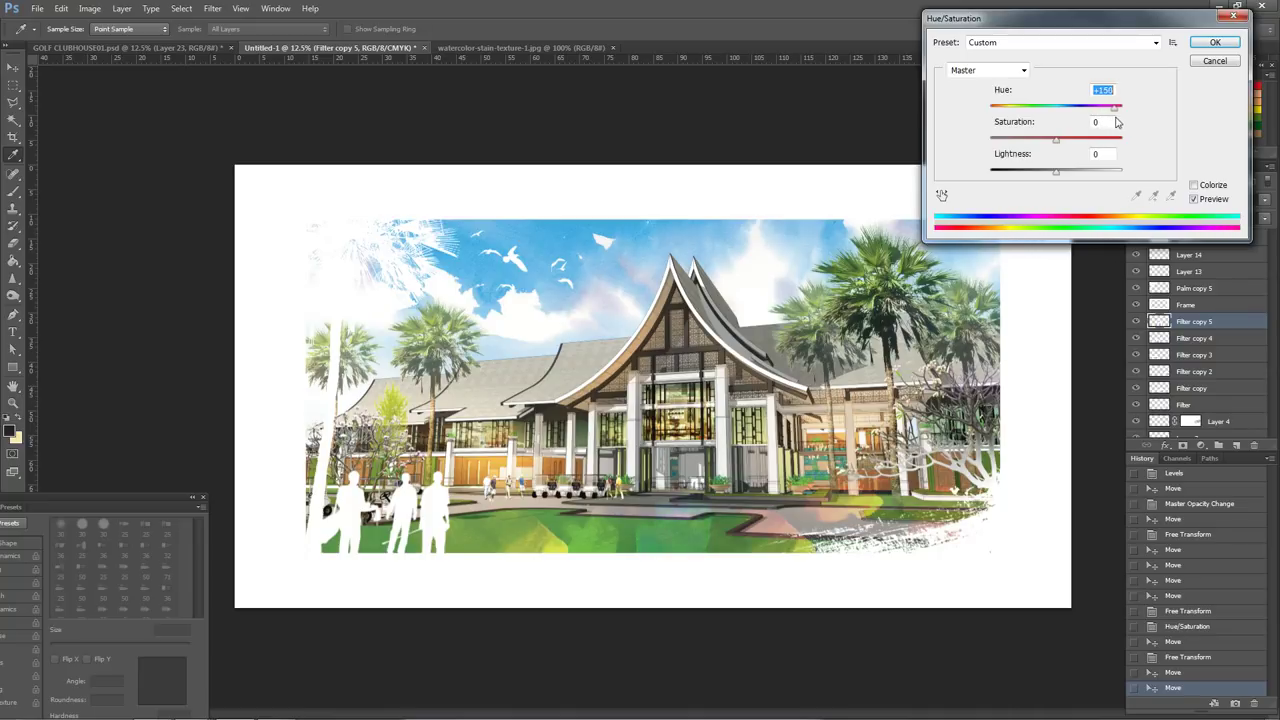
left_click(1214, 43)
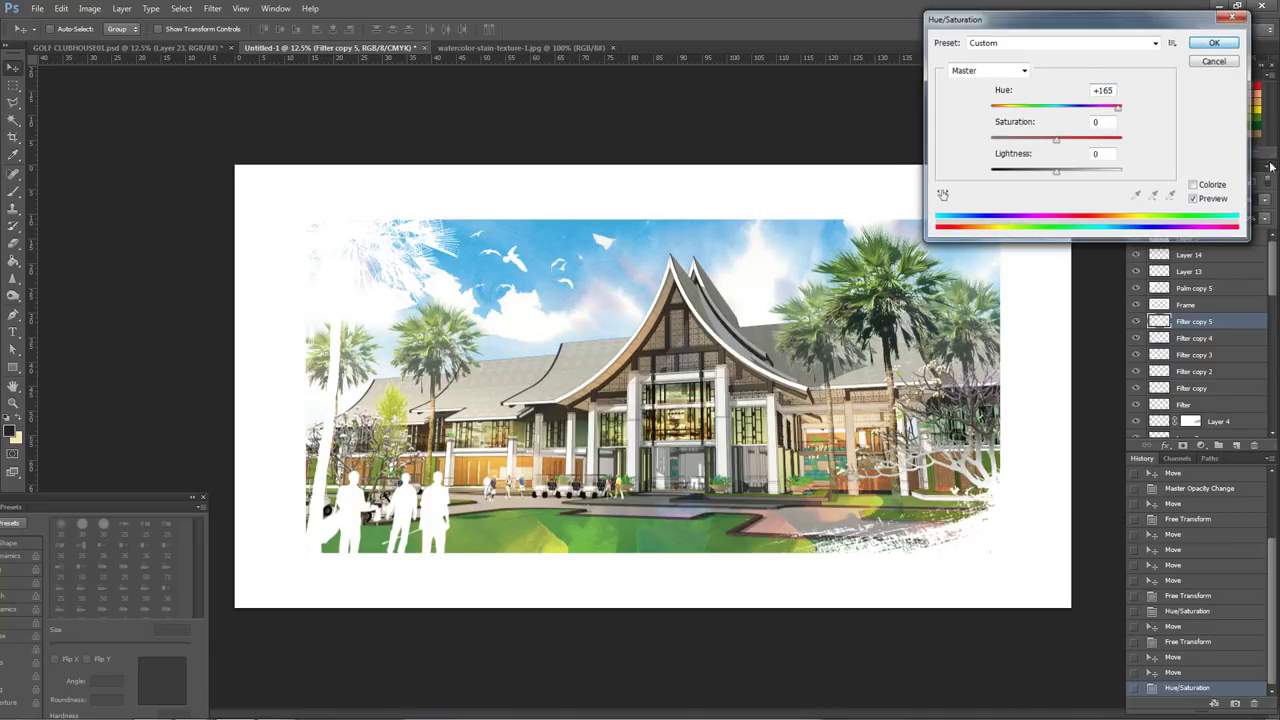
key("0")
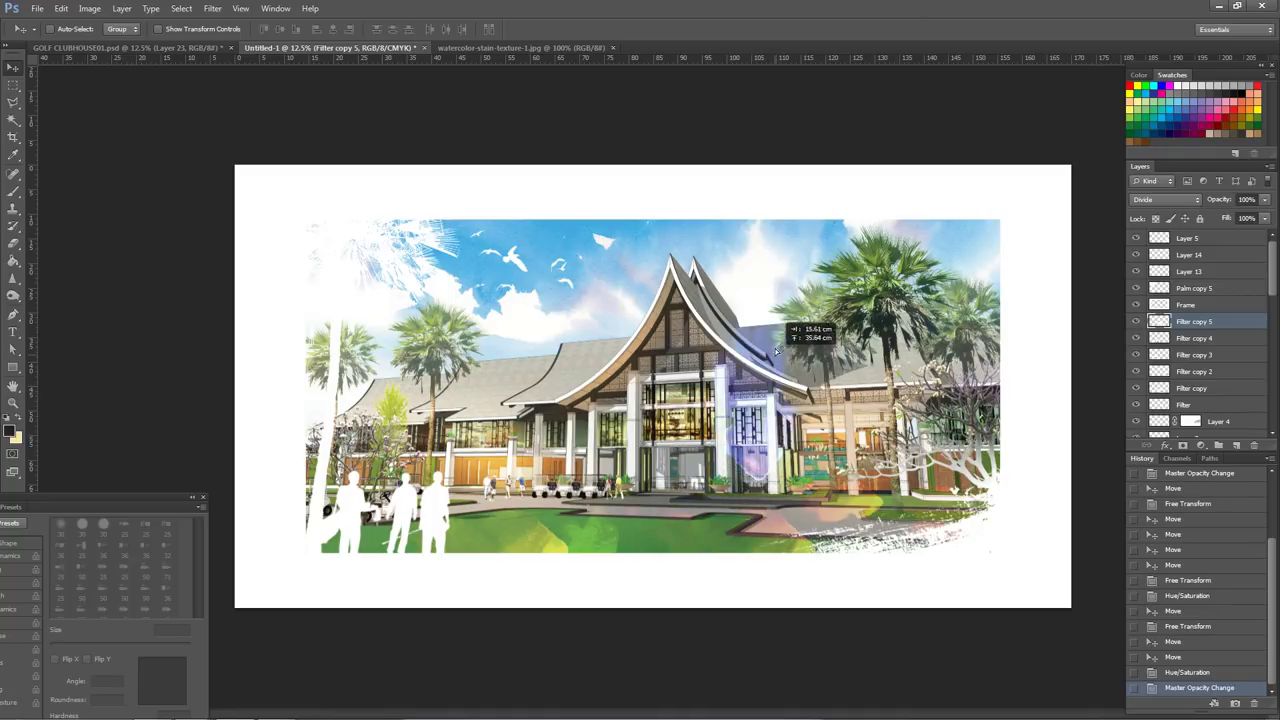
left_click_drag(778, 397, 788, 318)
- Rotate the blue stain to about 67° and place it on the lawn
key("ctrl+t")
left_click_drag(870, 190, 785, 341)
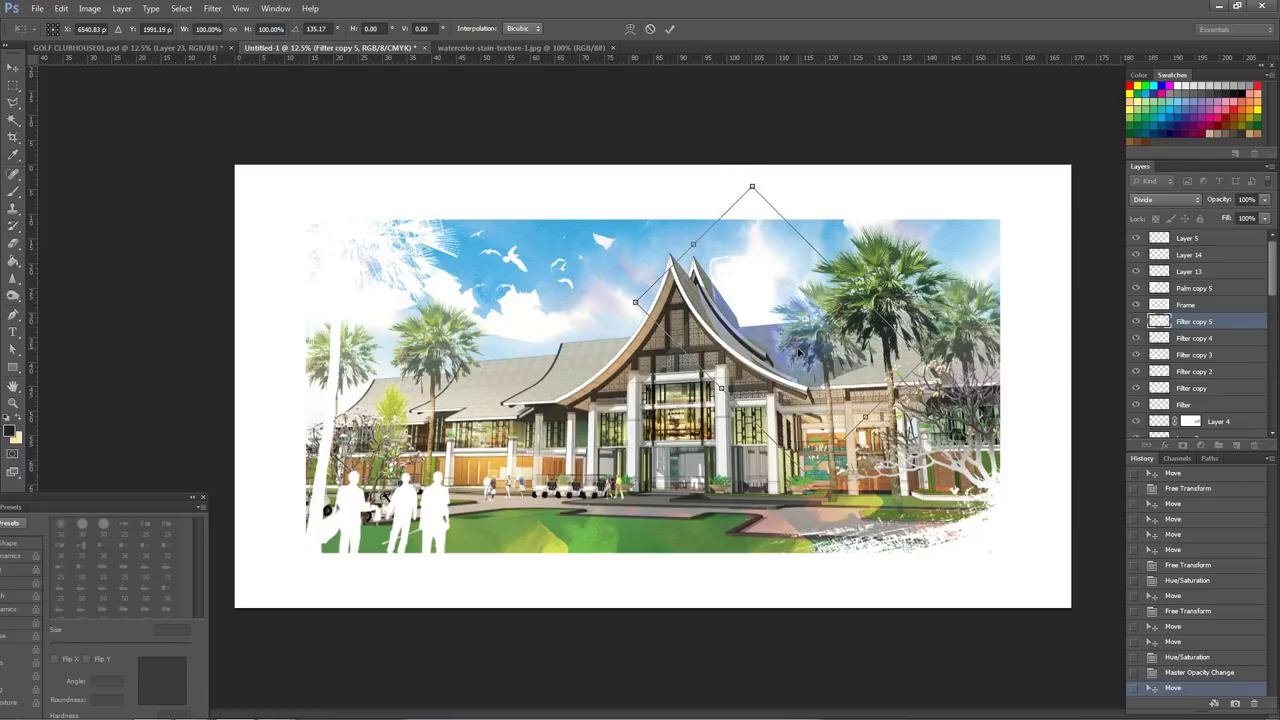
left_click_drag(785, 341, 719, 579)
mouse_move(845, 612)
left_mouse_down()
mouse_move(957, 586)
mouse_move(940, 476)
left_mouse_up()
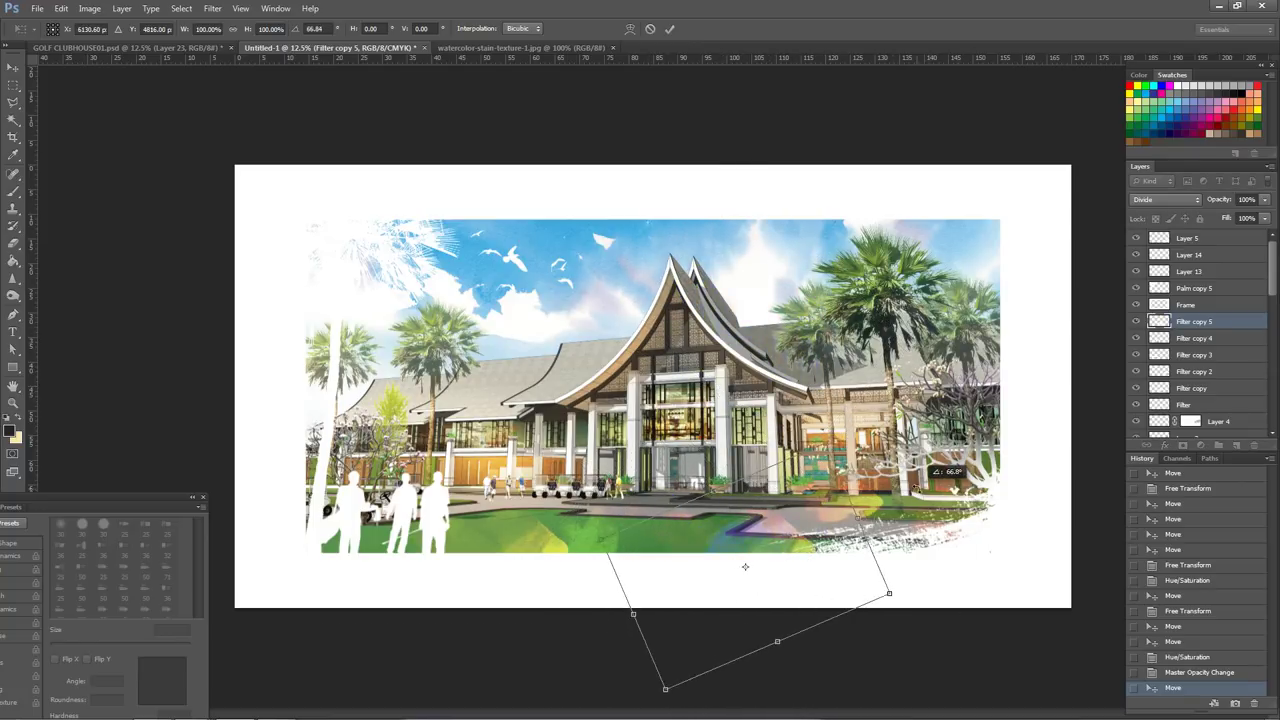
left_click_drag(795, 566, 771, 563)
key("Return")
- Place stain duplicates further right and far left, then select Filter copy 4
left_click_drag(818, 563, 998, 547)
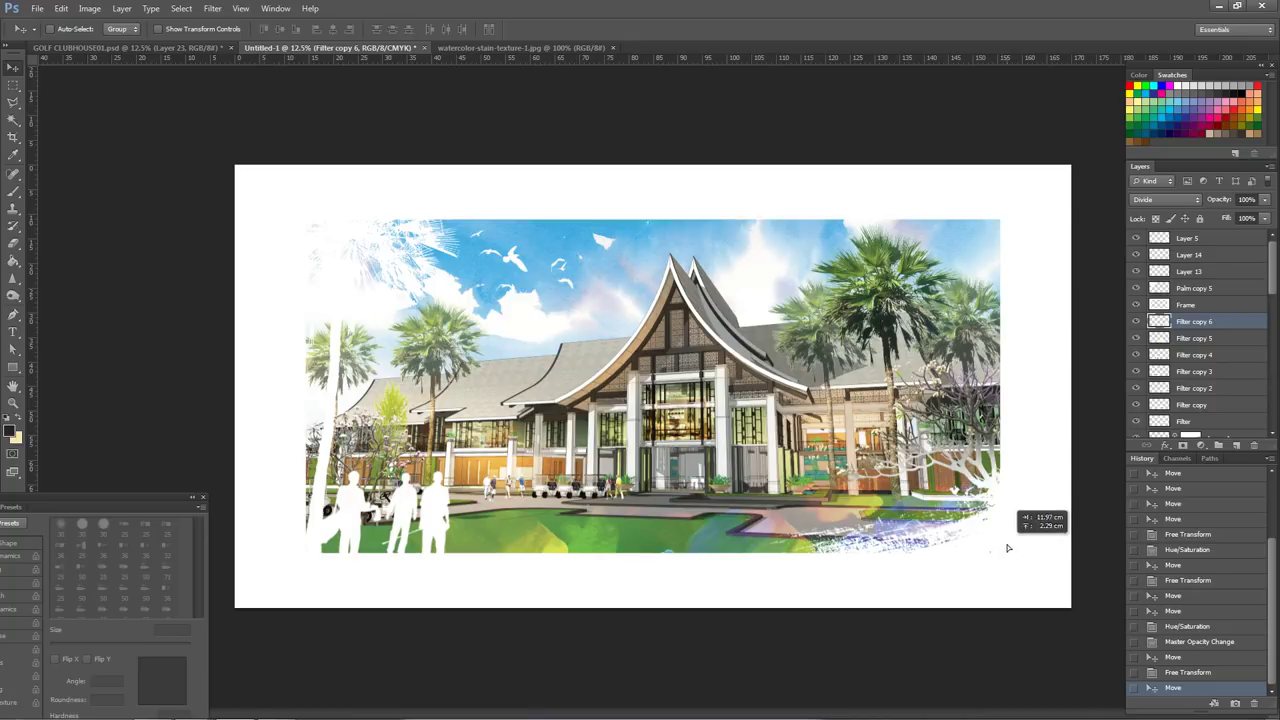
left_click_drag(1003, 549, 388, 556)
left_click(557, 550, "alt")
right_click(547, 552)
left_click(605, 550)
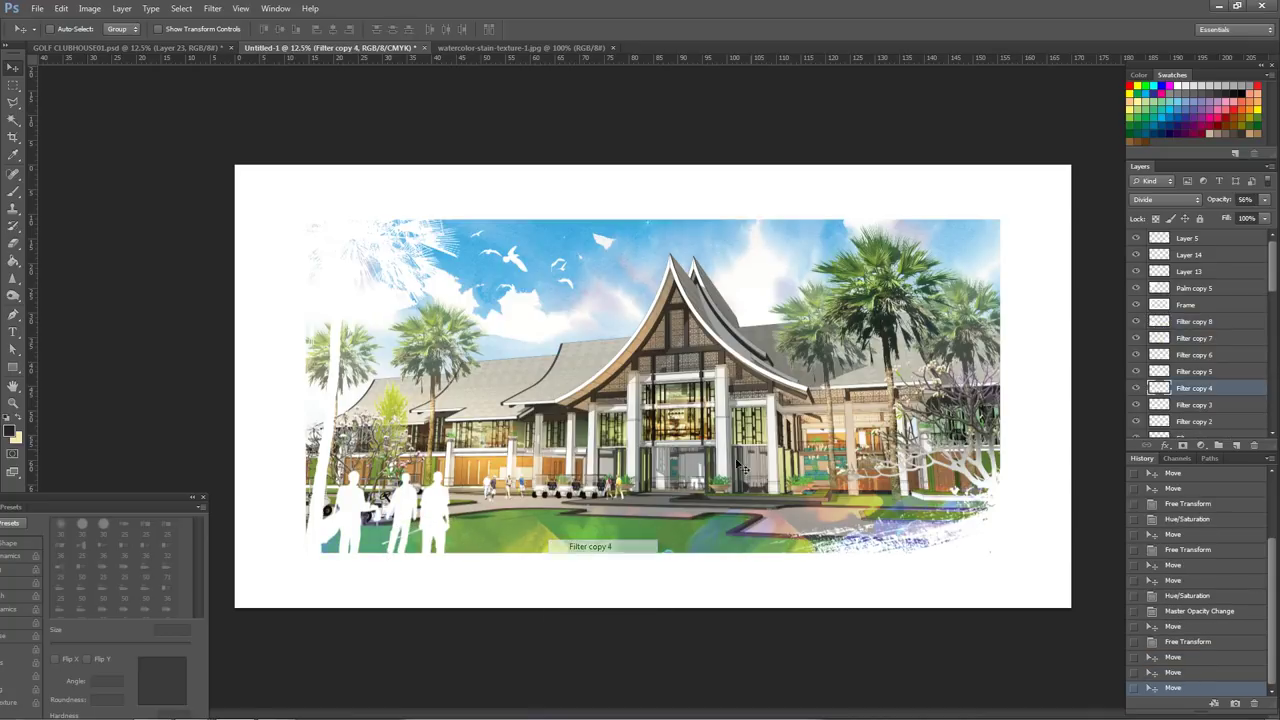
- Erase parts of the stains on the lawn and lower-right ground on Filter copies 3 and 6
key("e")
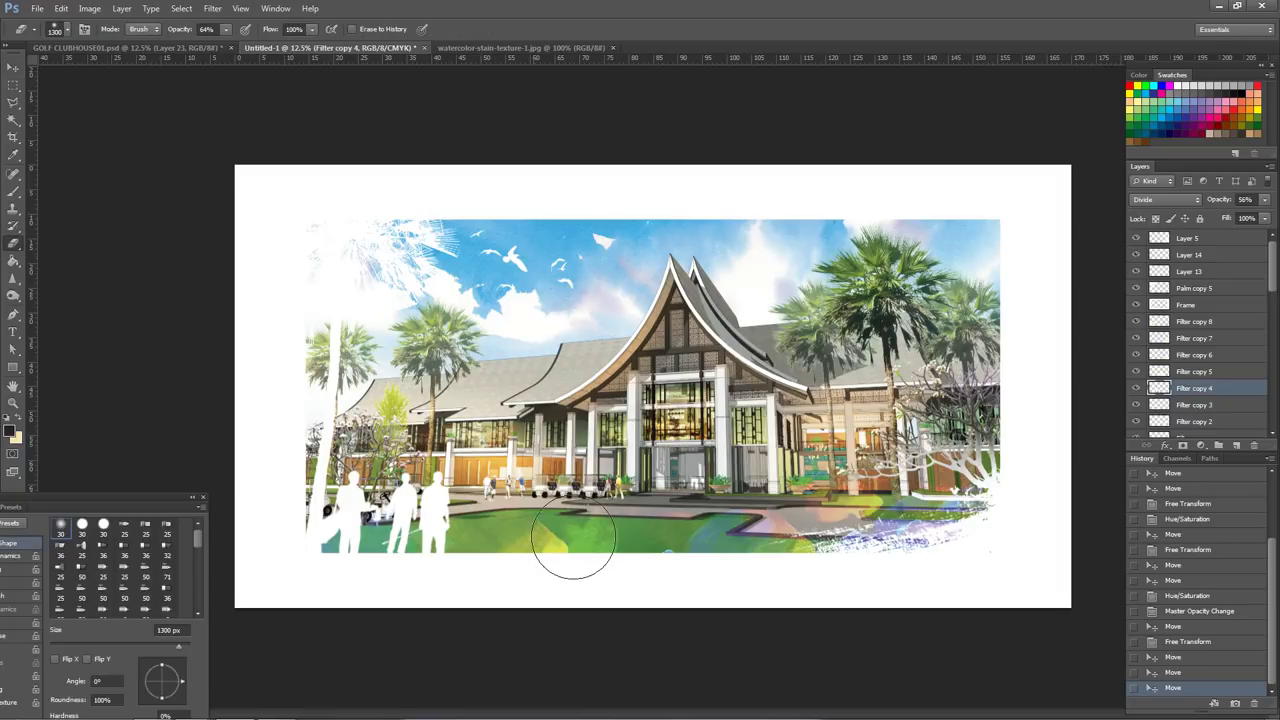
left_click(563, 535)
key("ctrl+z")
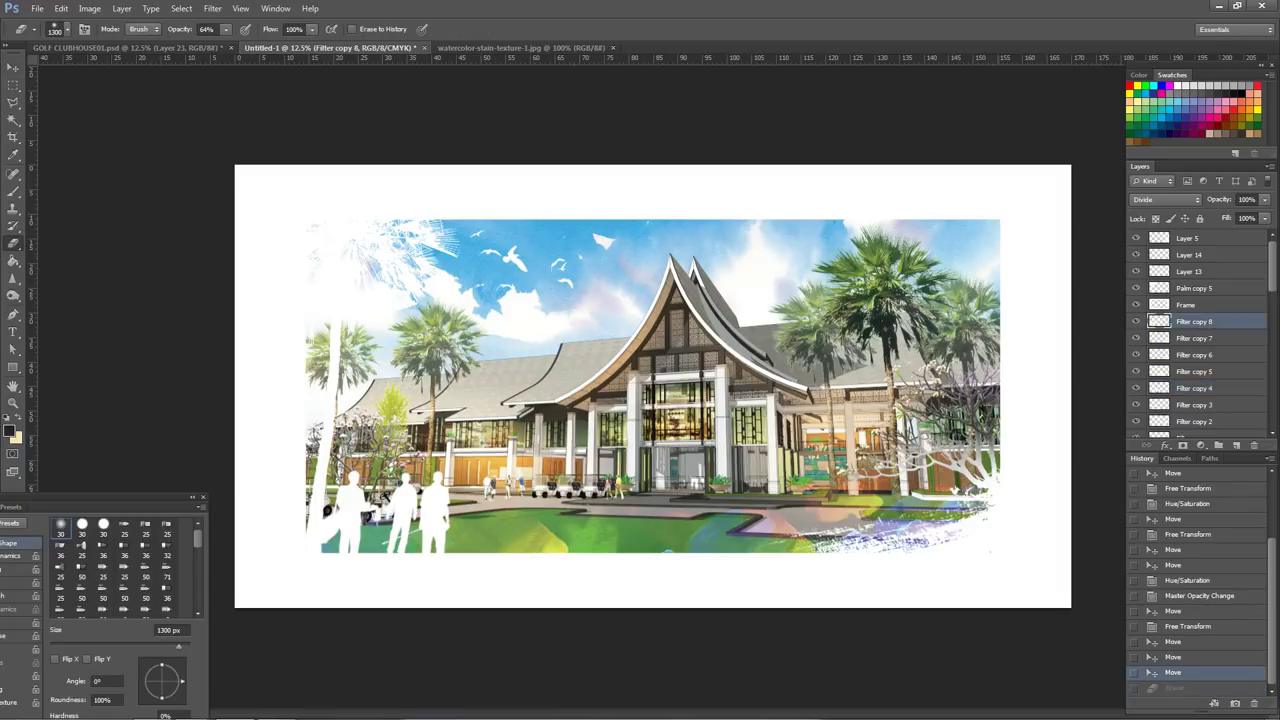
right_click(544, 536, "ctrl")
left_click(594, 562)
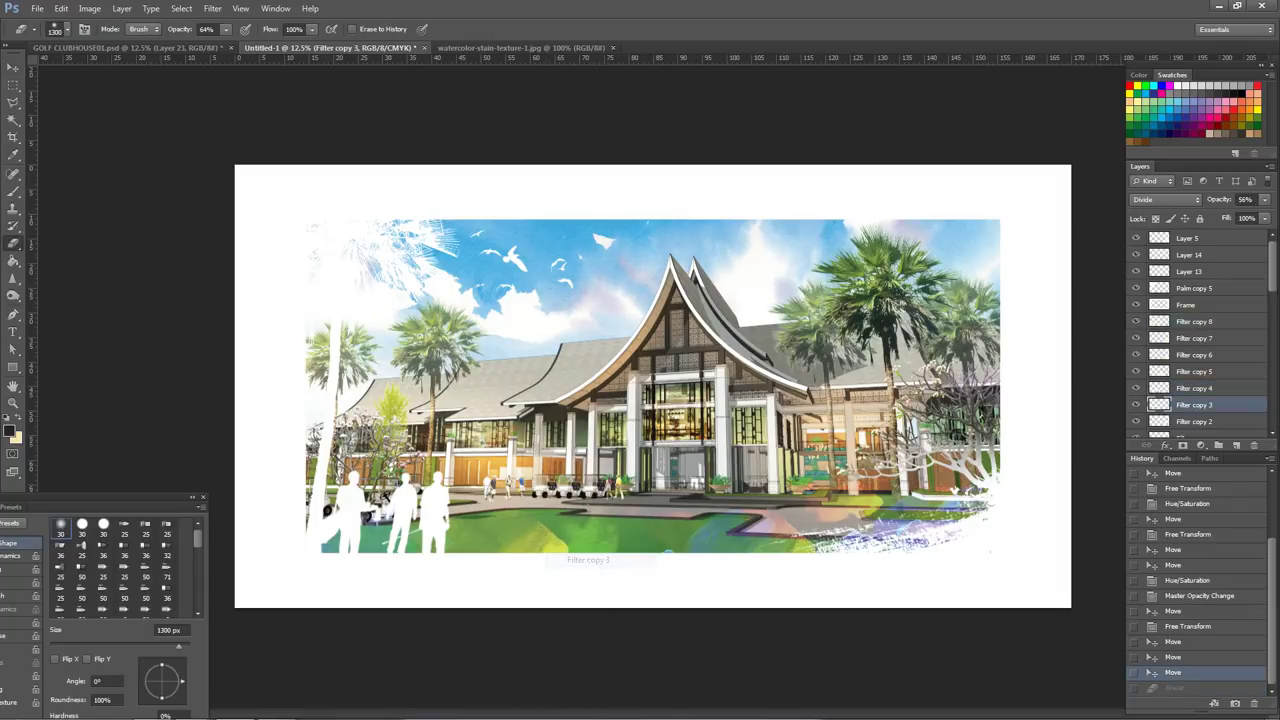
left_click(548, 543)
right_click(867, 511, "ctrl")
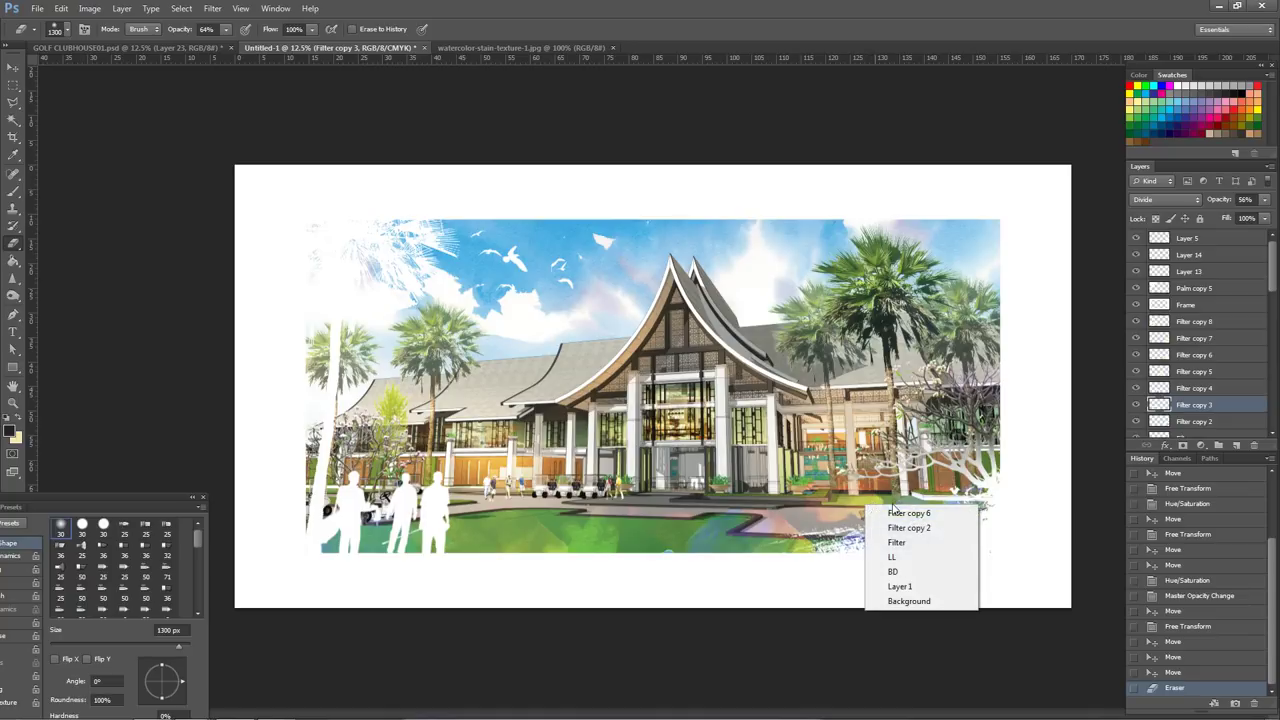
left_click(908, 513)
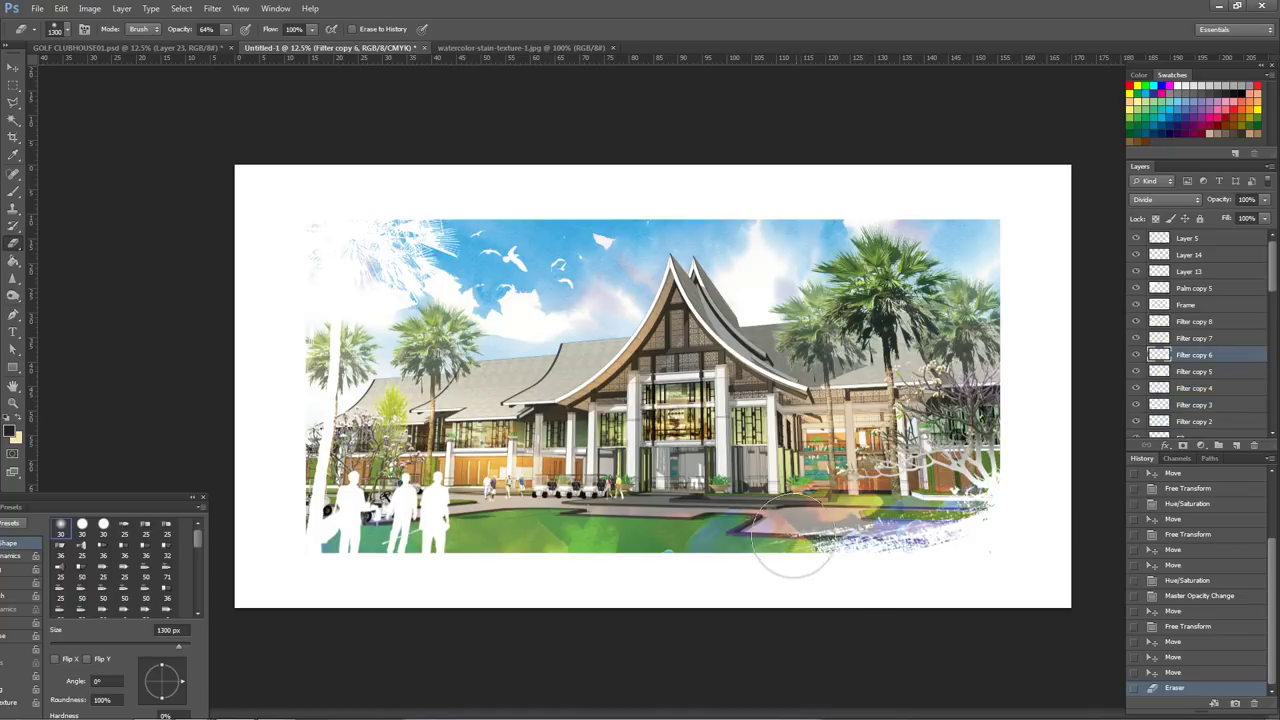
left_click_drag(814, 571, 749, 551)
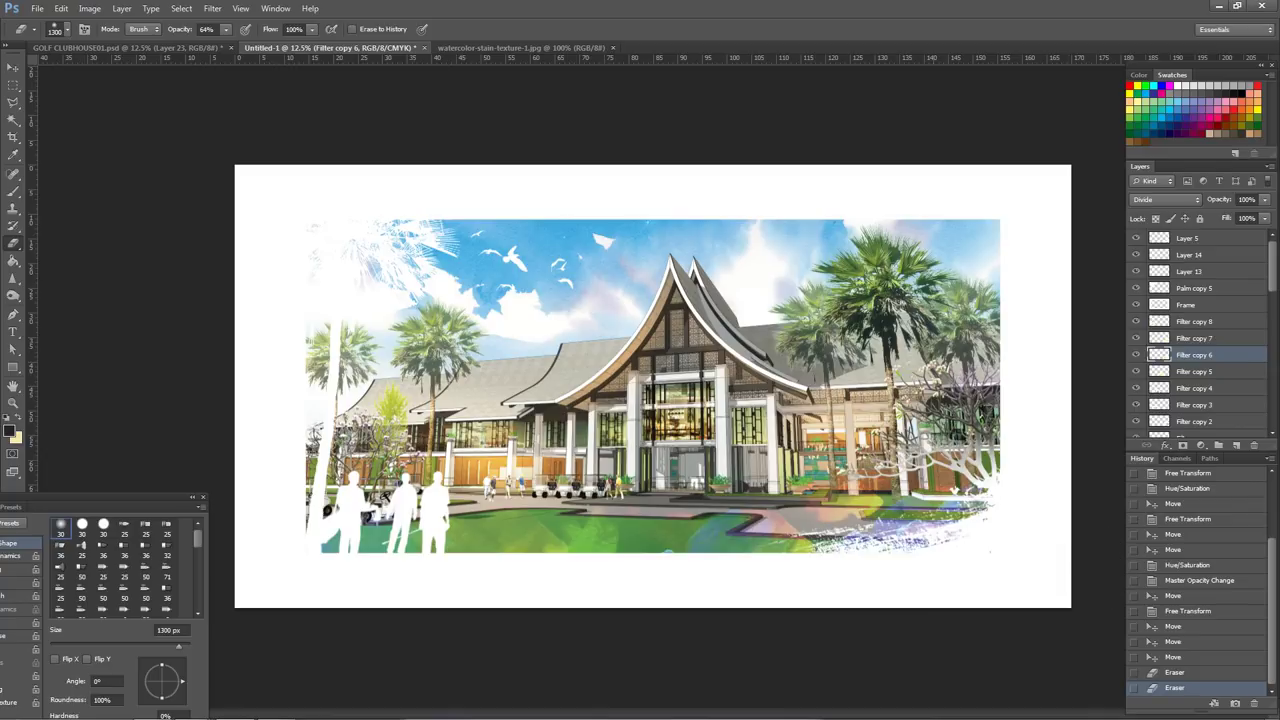
- Duplicate the purple stain from Filter copy 7 up-left, rotated and shrunk to 80%
right_click(944, 510, "ctrl")
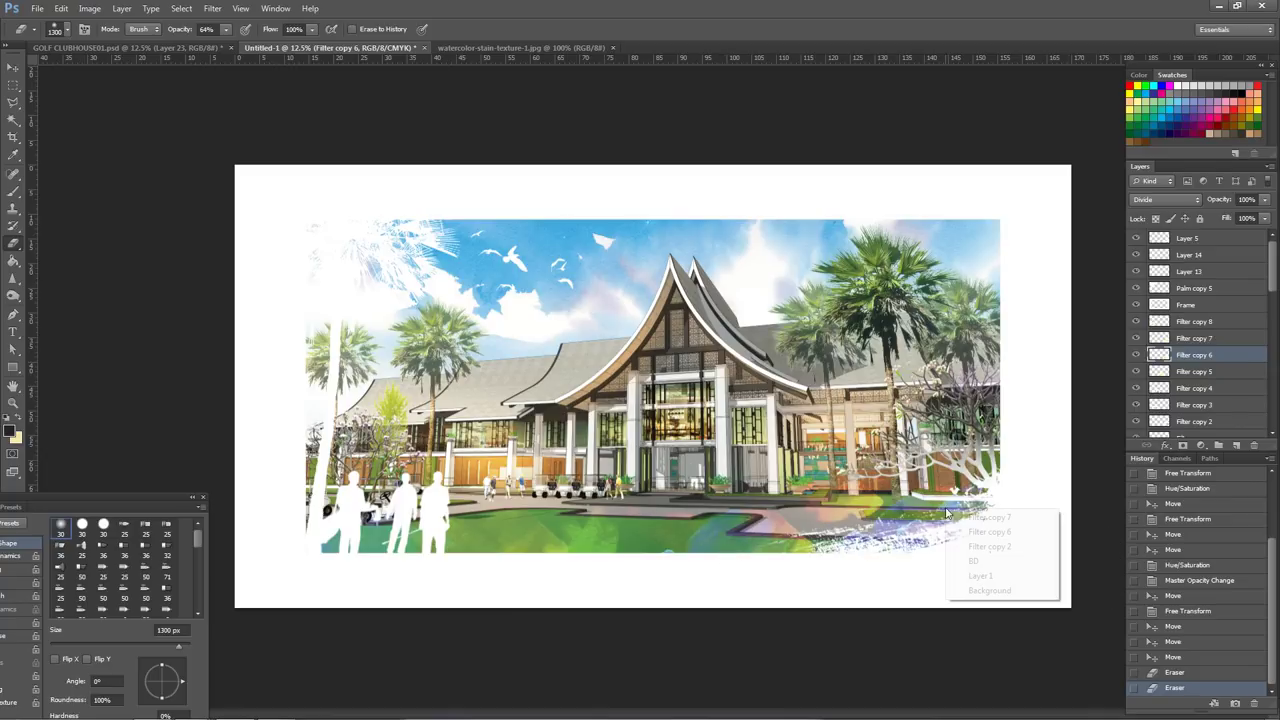
left_click(972, 526)
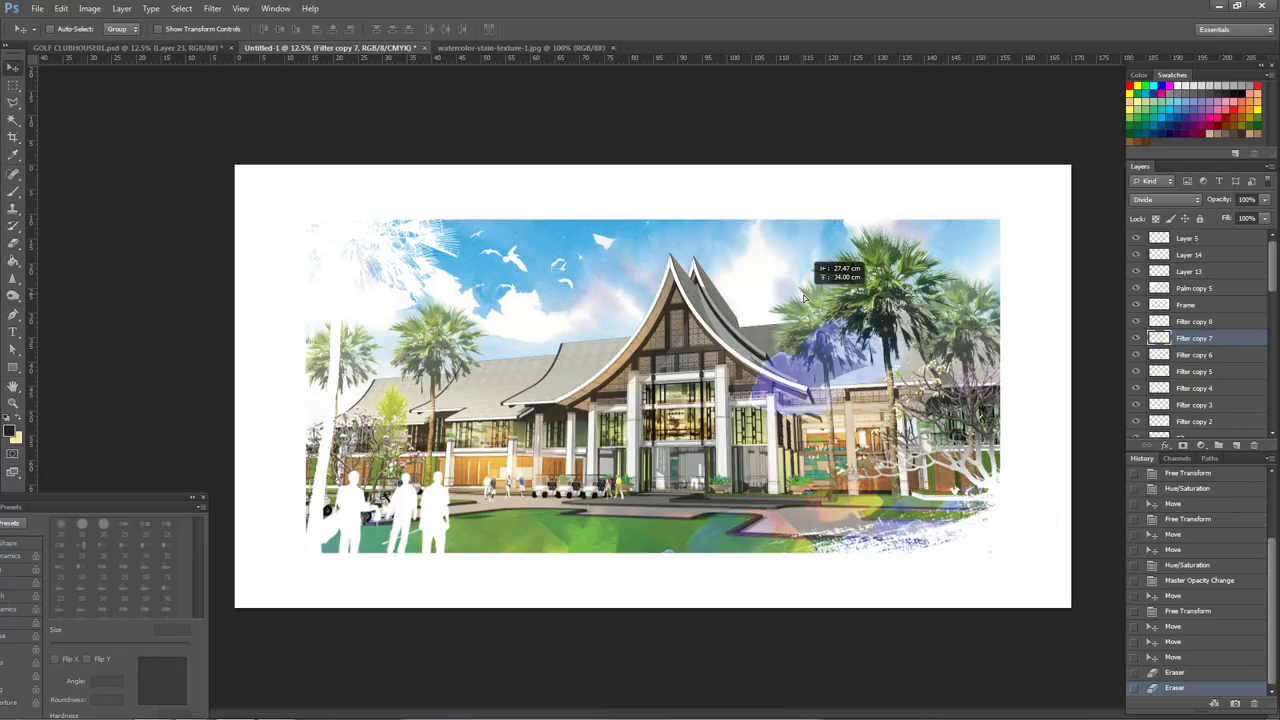
left_click_drag(937, 460, 827, 327)
key("ctrl+t")
mouse_move(958, 240)
left_mouse_down()
mouse_move(806, 293)
mouse_move(972, 377)
mouse_move(980, 352)
left_mouse_up()
key("Return")
- Erase the purple stain beside the right palms
key("e")
left_click_drag(848, 385, 812, 355)
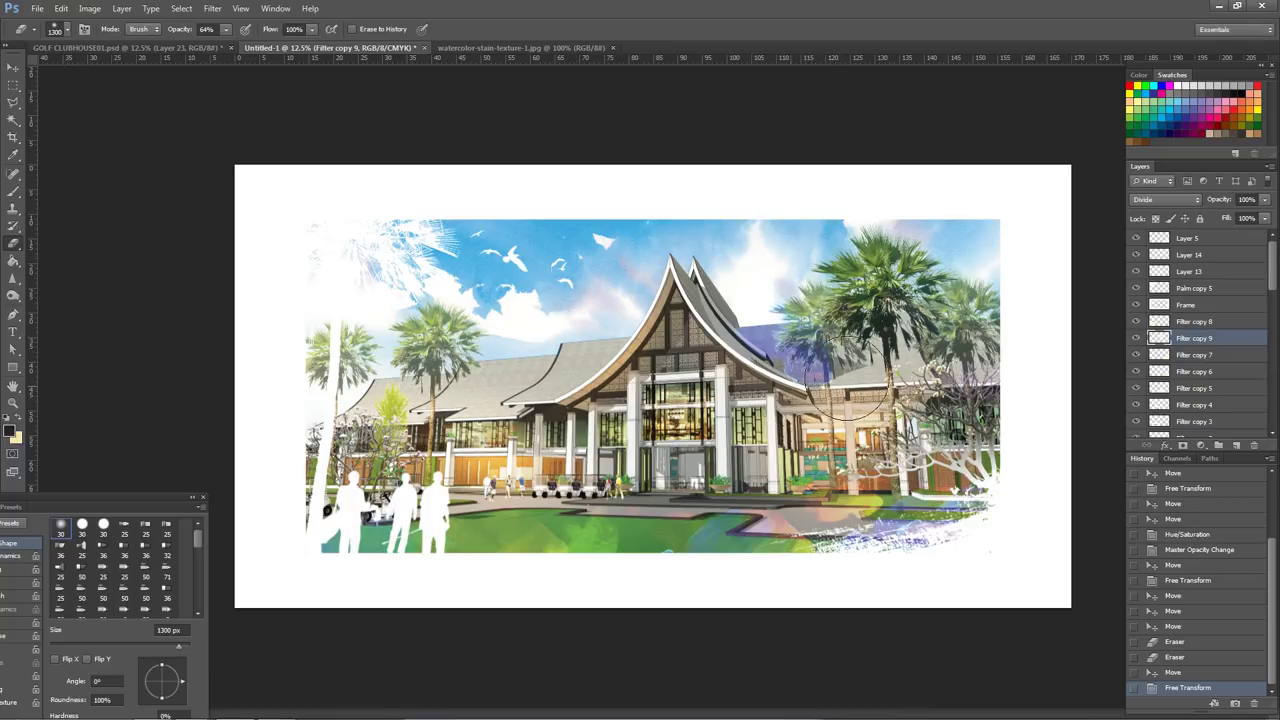
left_click_drag(840, 400, 820, 372)
left_click(89, 8)
mouse_move(120, 111)
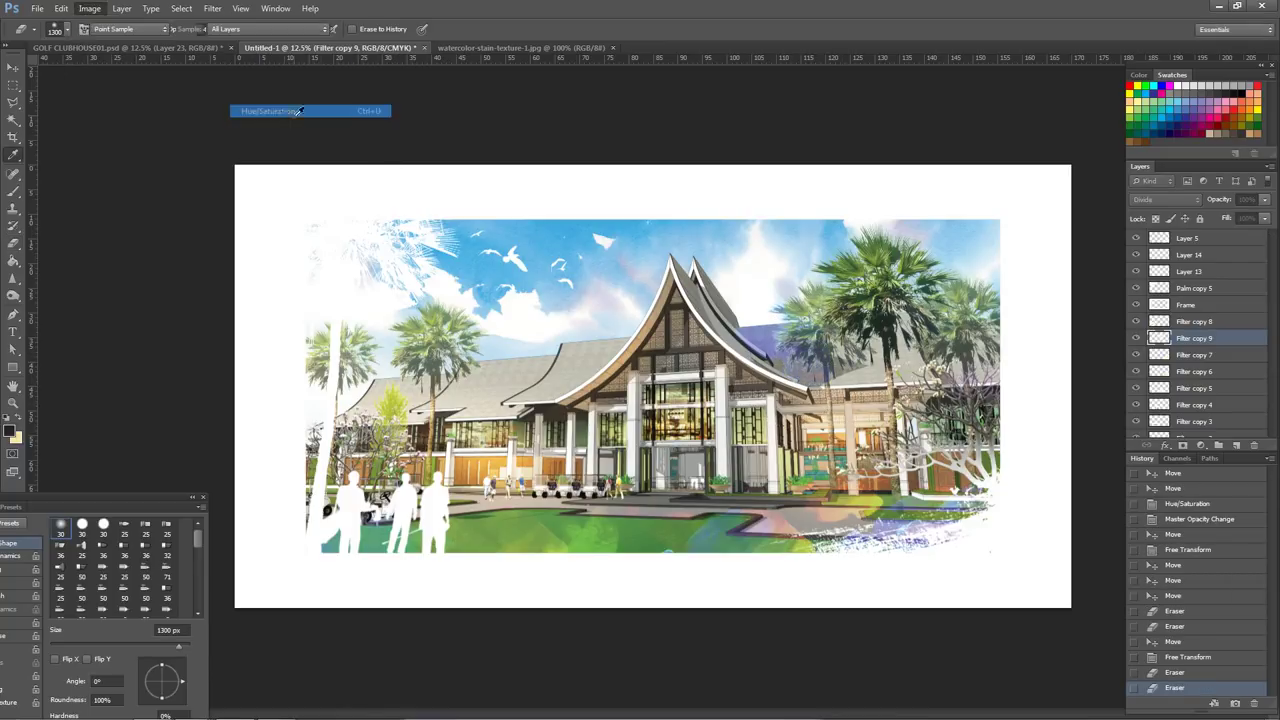
- Apply a Hue/Saturation change with a slight hue shift and raised lightness
left_click(284, 111)
left_click_drag(1055, 107, 1051, 127)
mouse_move(1058, 178)
left_mouse_down()
mouse_move(1041, 176)
mouse_move(1084, 178)
mouse_move(1050, 113)
left_mouse_up()
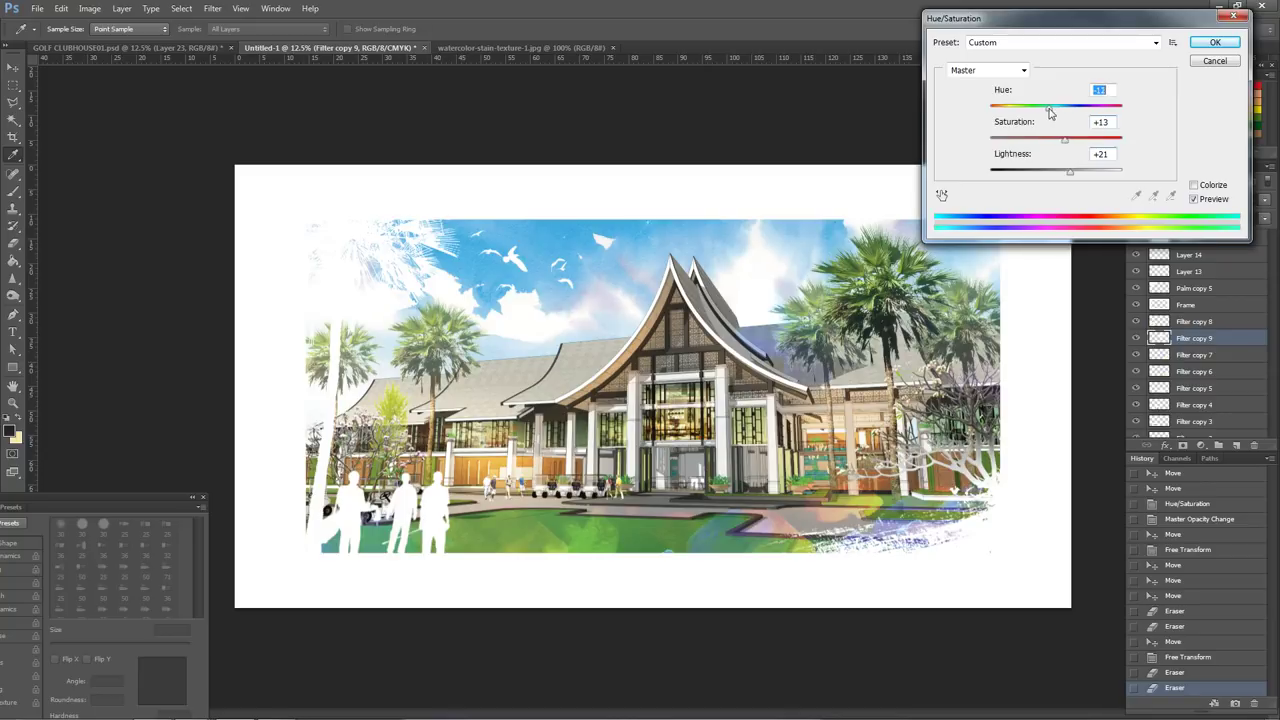
key("Return")
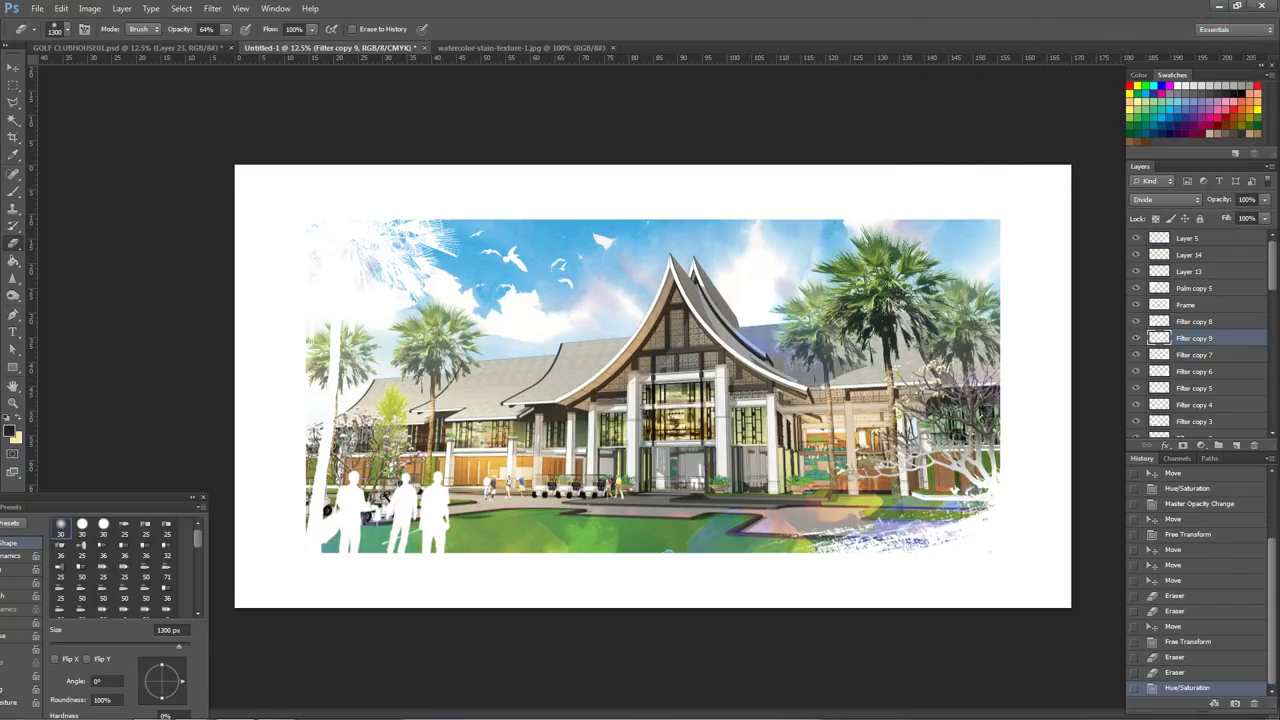
- Apply a second Hue/Saturation hue shift, settling close to neutral
left_click(89, 8)
mouse_move(124, 50)
left_click(310, 111)
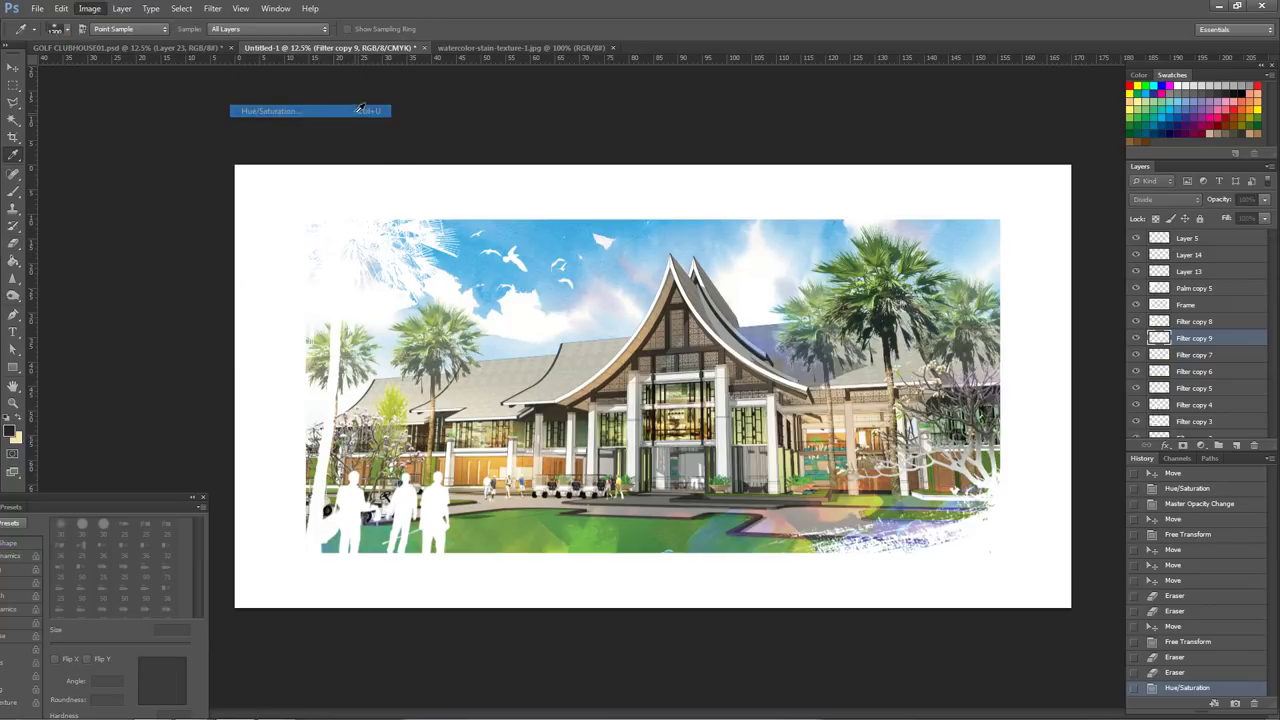
left_click_drag(1057, 109, 1100, 116)
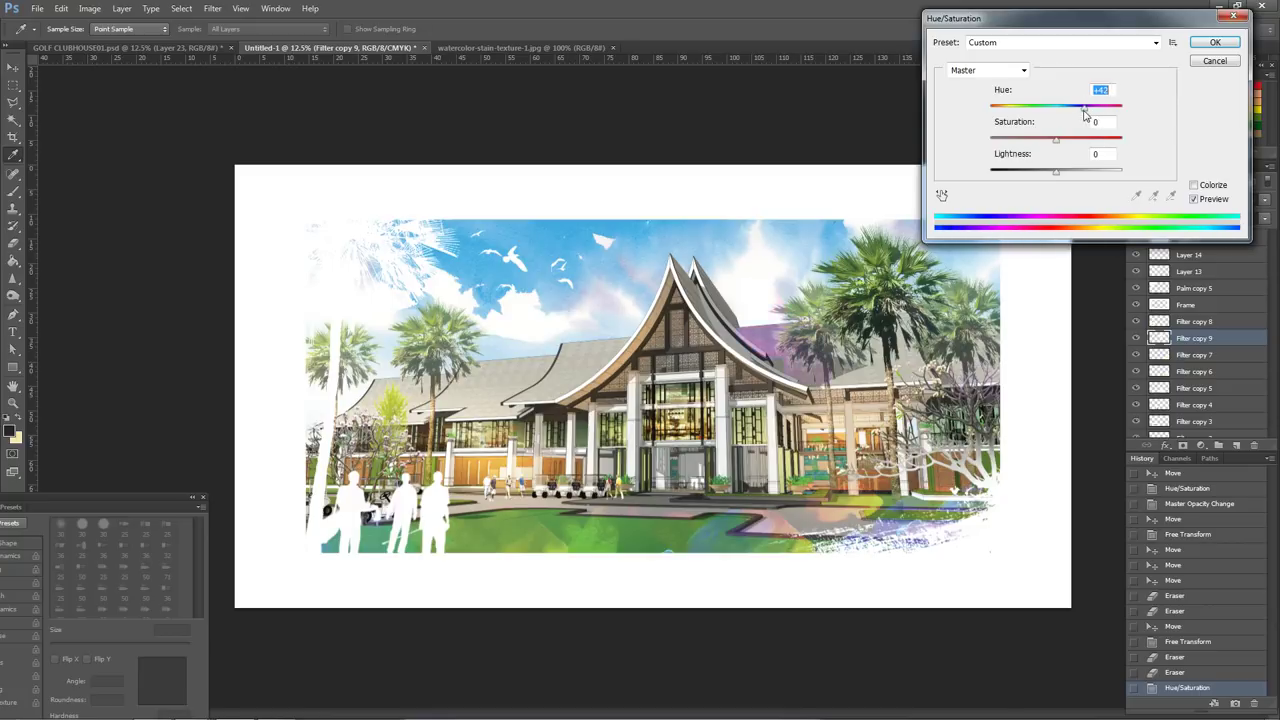
left_click_drag(1100, 116, 1051, 120)
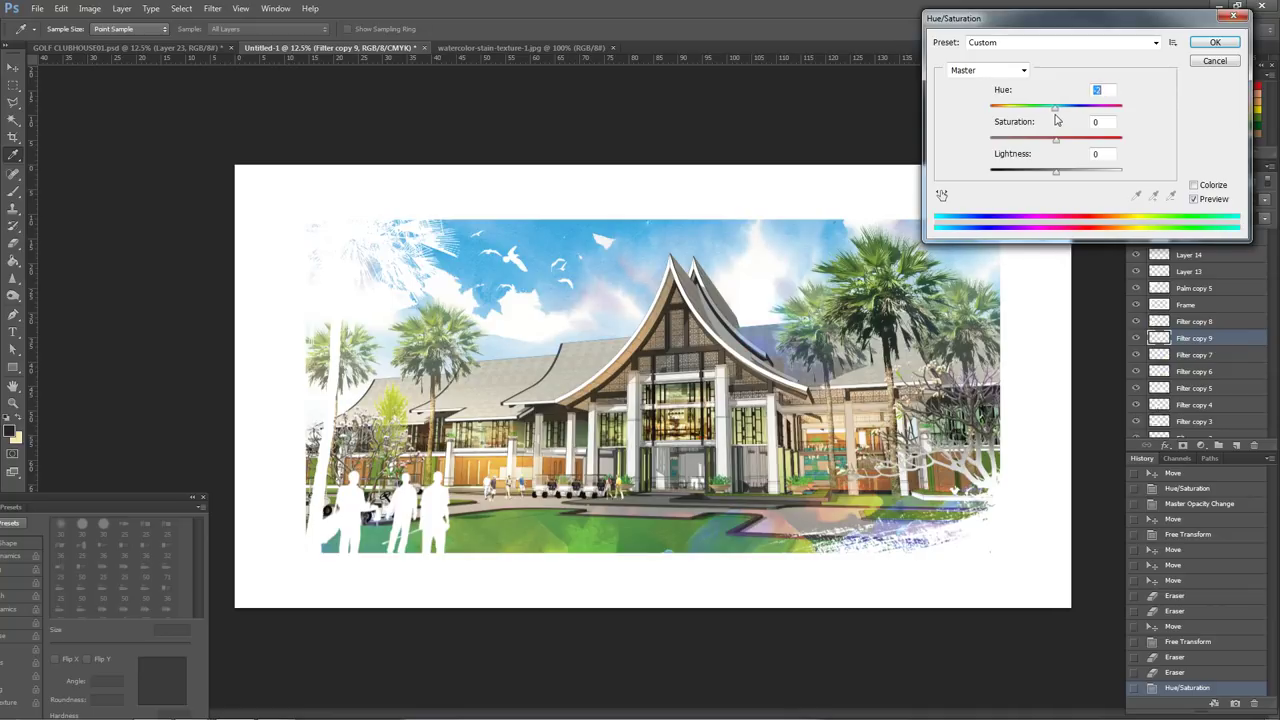
key("Return")
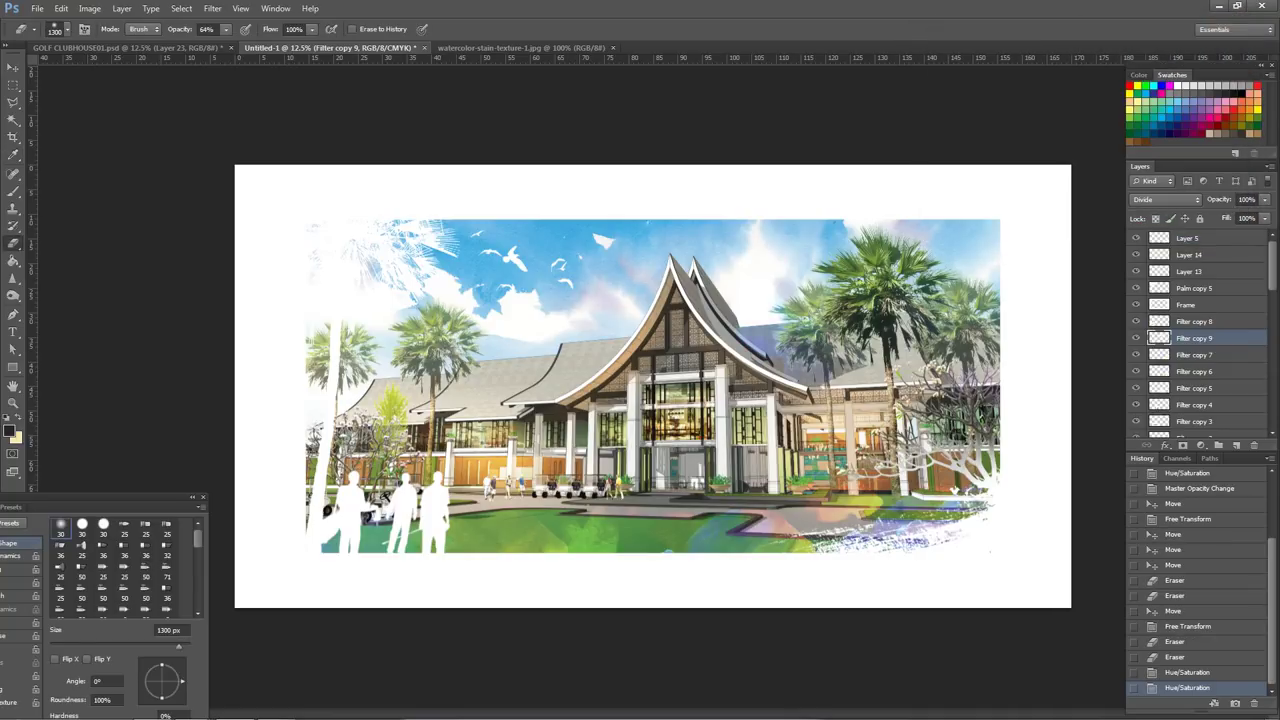
left_click(89, 8)
mouse_move(179, 44)
left_click(256, 55)
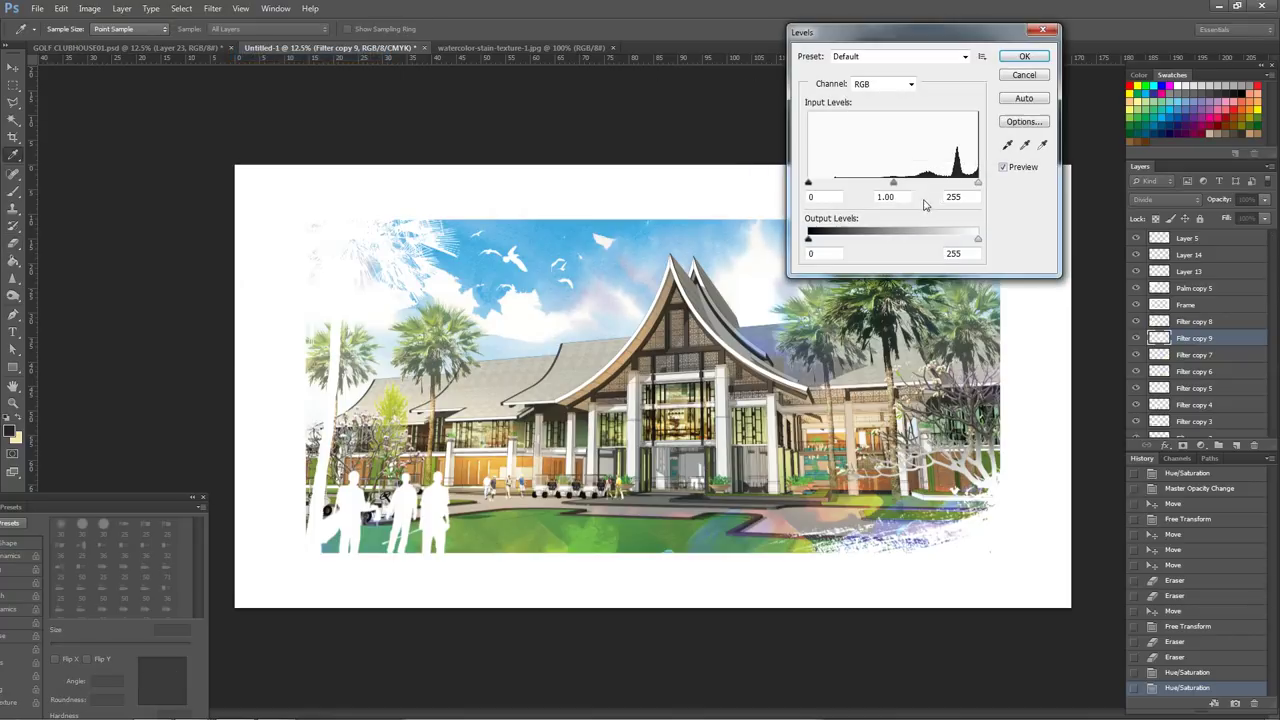
left_click_drag(809, 183, 868, 184)
left_click_drag(978, 184, 959, 188)
left_click_drag(868, 186, 818, 190)
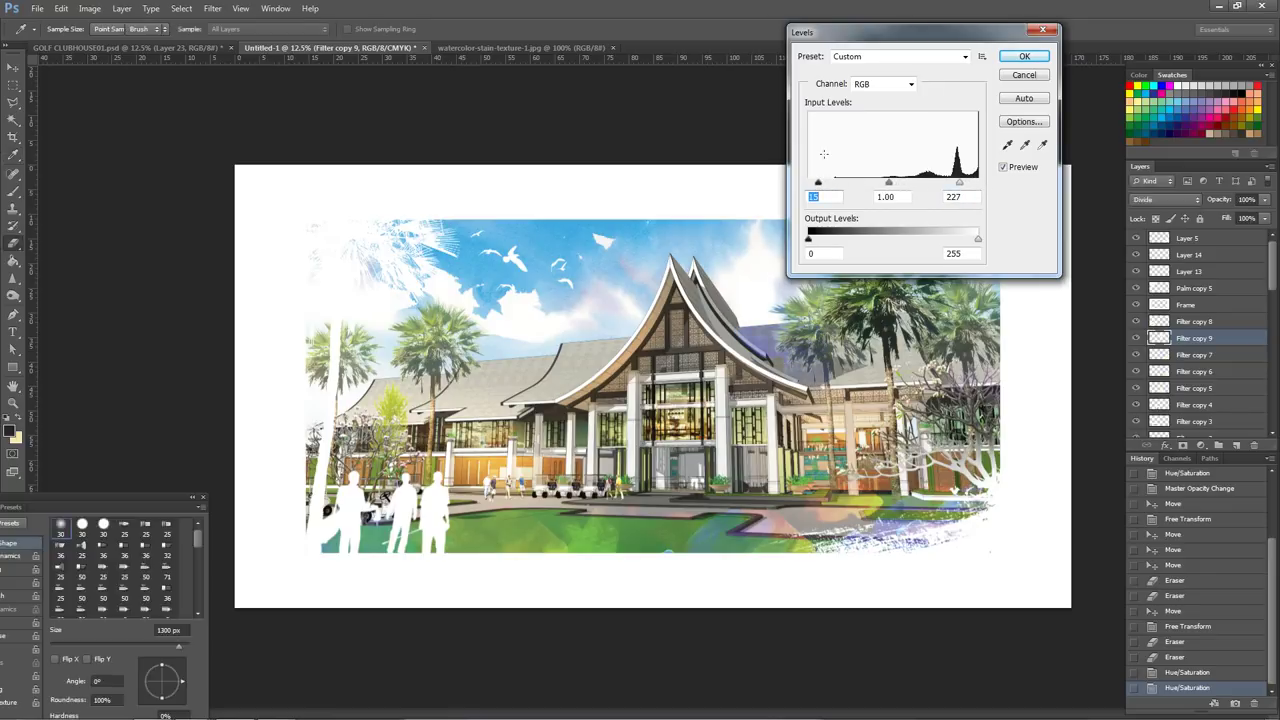
key("z")
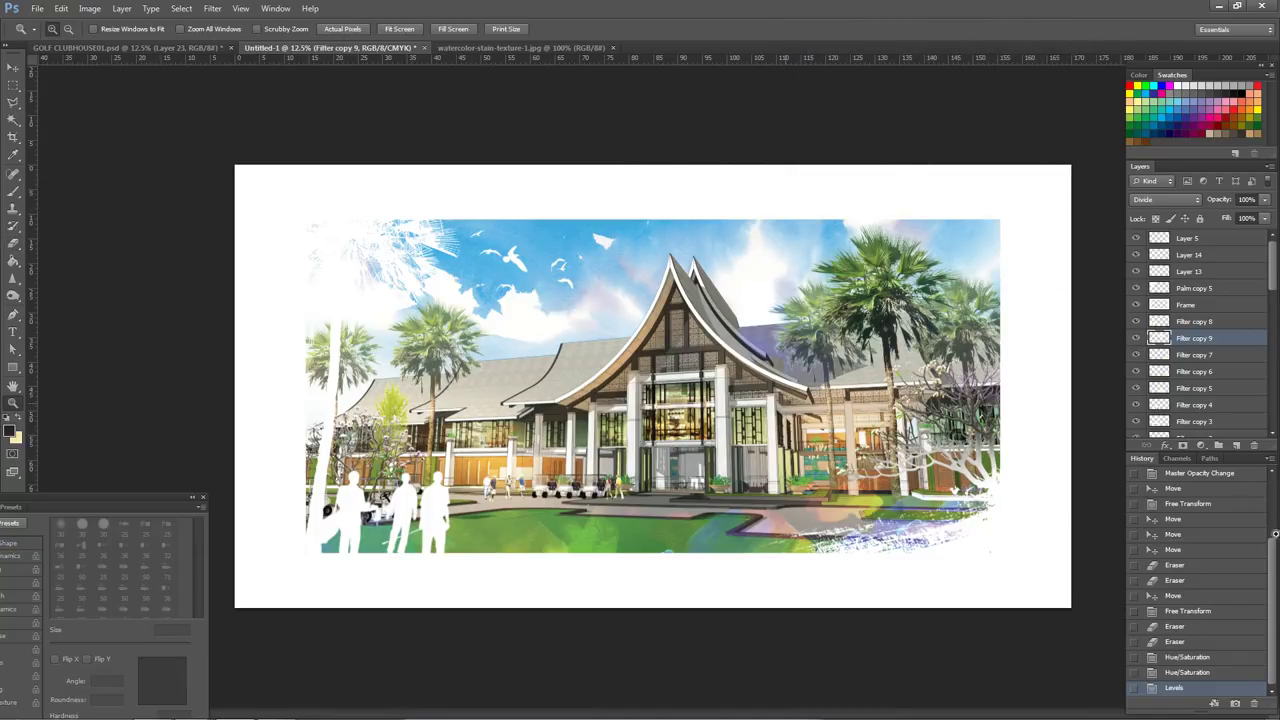
left_click(1223, 676)
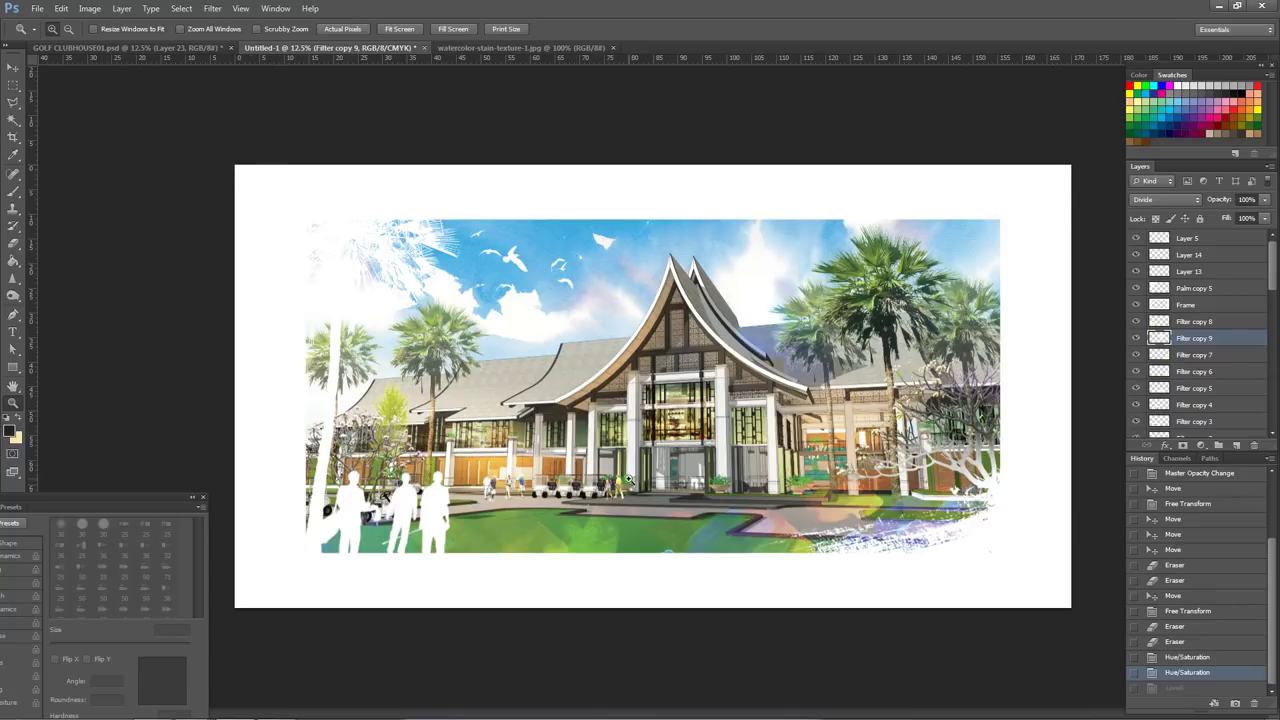
mouse_move(191, 707)
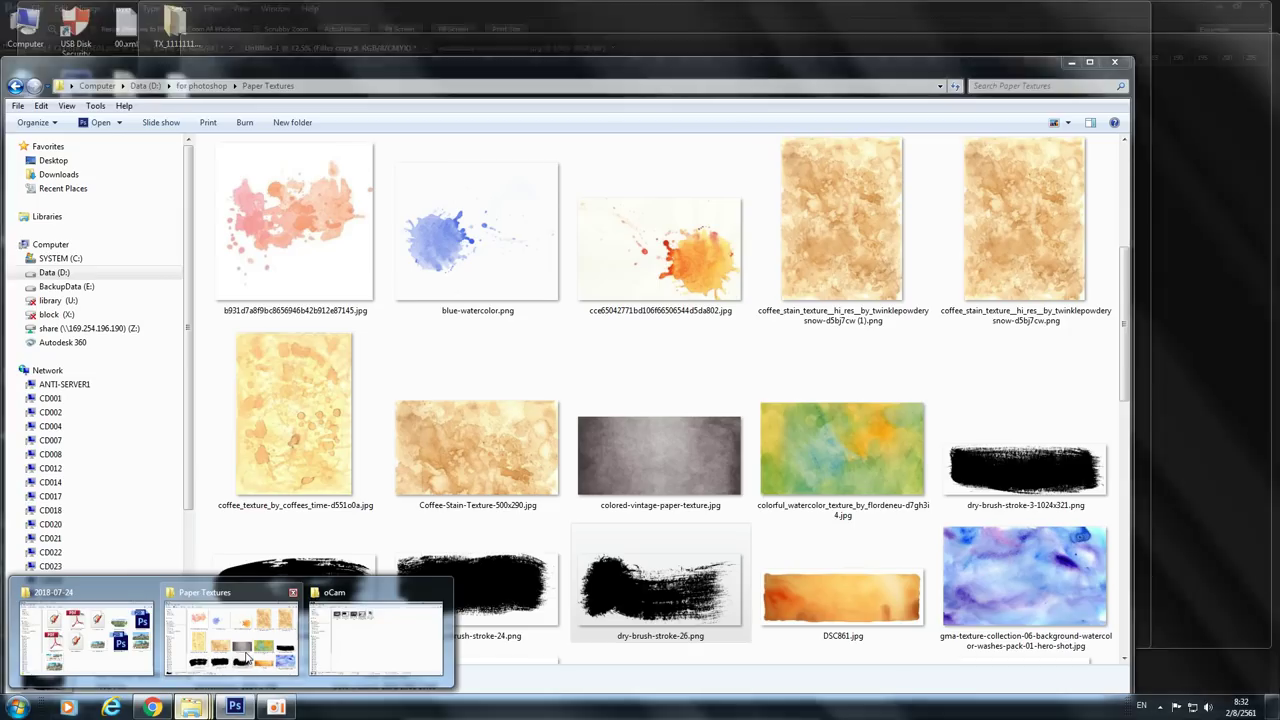
- Open watercolor-paper.jpg from the Paper Textures Explorer window with Adobe Photoshop
left_click(251, 655)
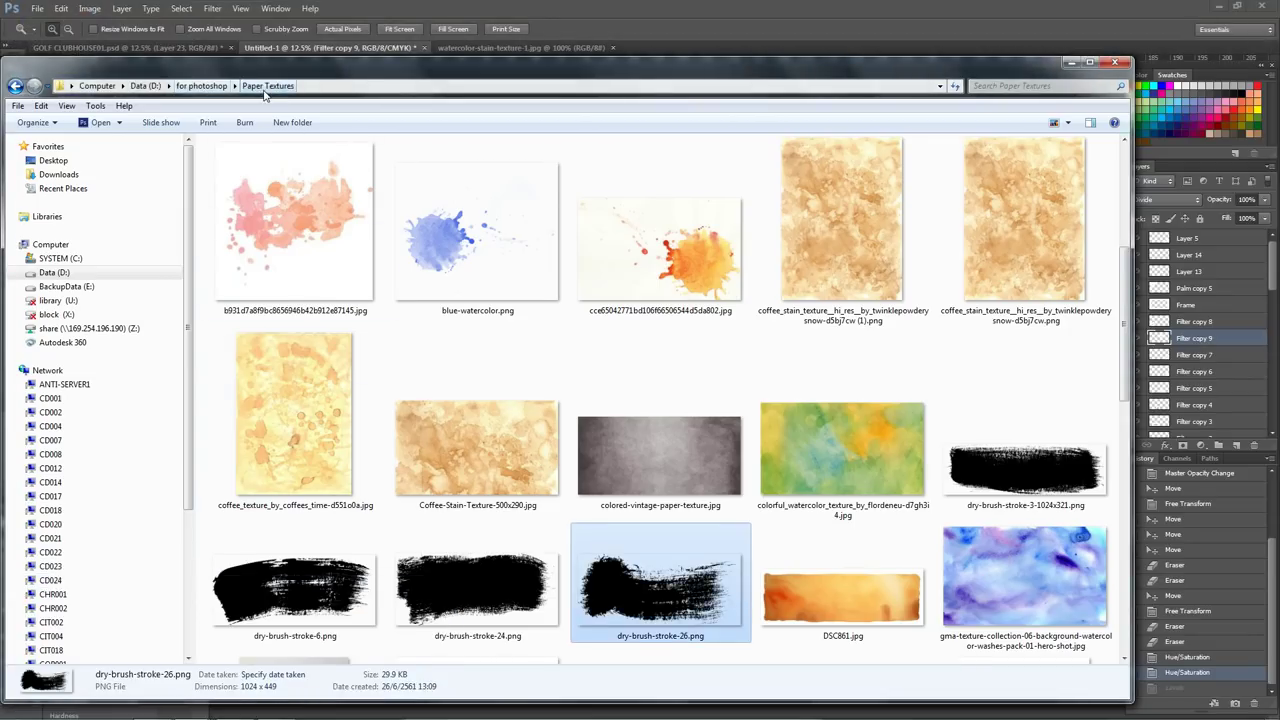
scroll(735, 515, "down", 10)
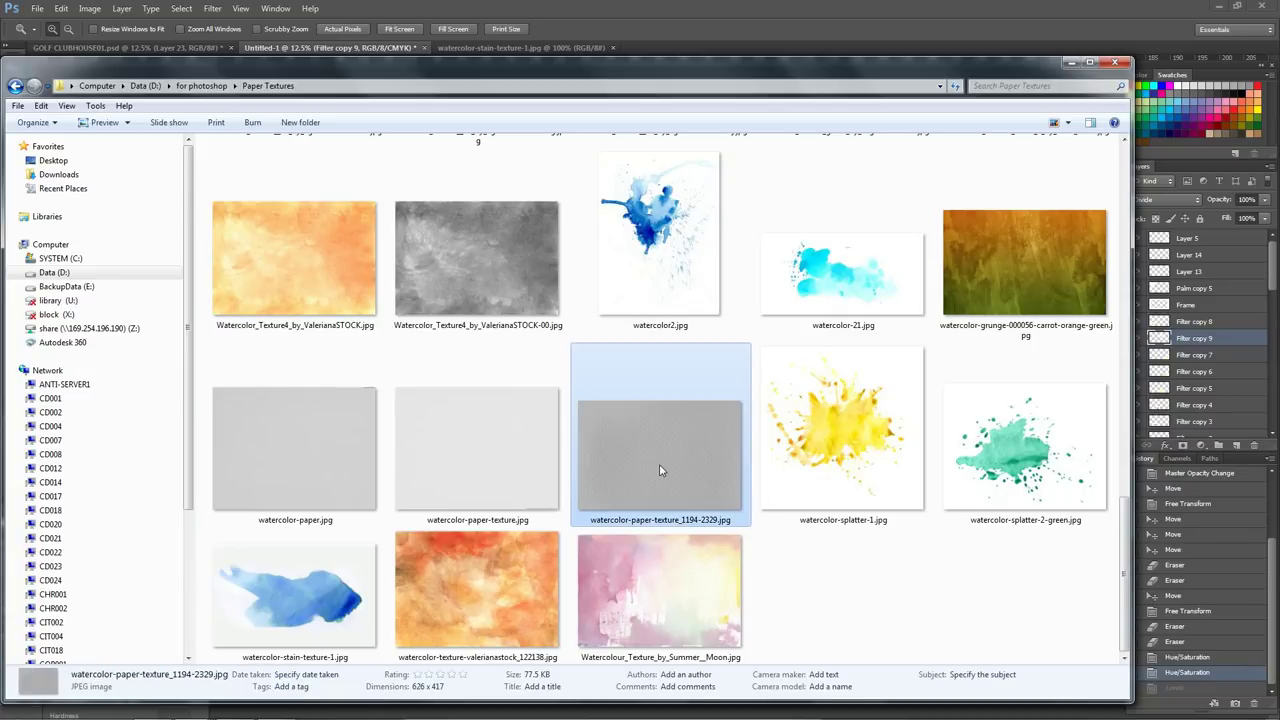
right_click(277, 466)
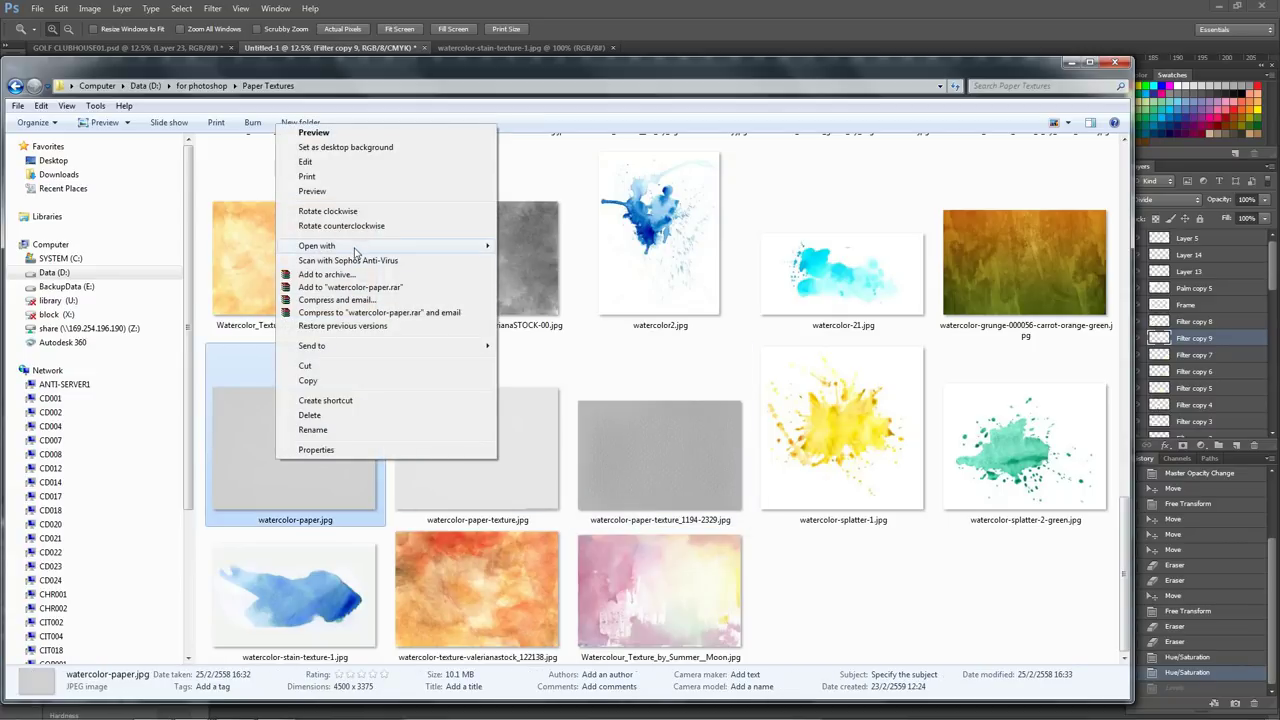
mouse_move(317, 246)
left_click(560, 248)
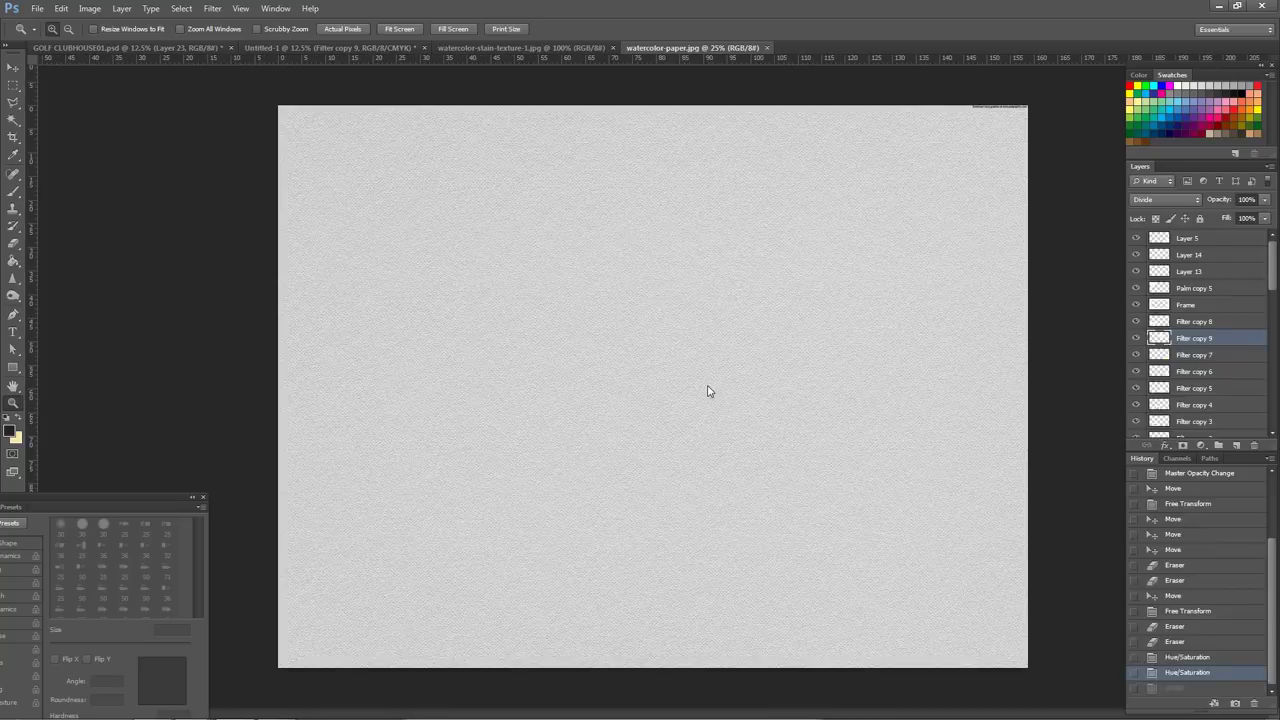
- Fit the paper texture in the window and select all of it
left_click_drag(562, 346, 704, 458)
right_click(704, 457)
left_click(722, 465)
left_click(181, 8)
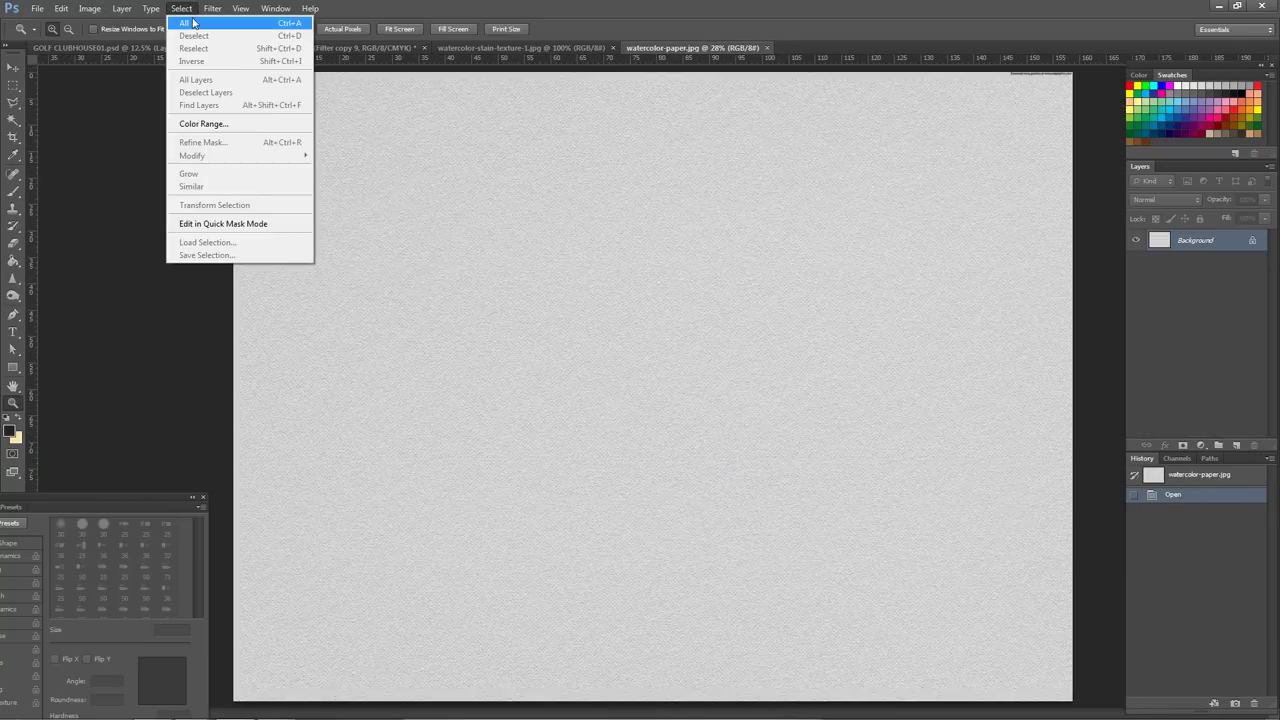
left_click(193, 22)
- In Untitled-1, target Filter copy 8 and paste the paper texture as a new layer
left_click(140, 47)
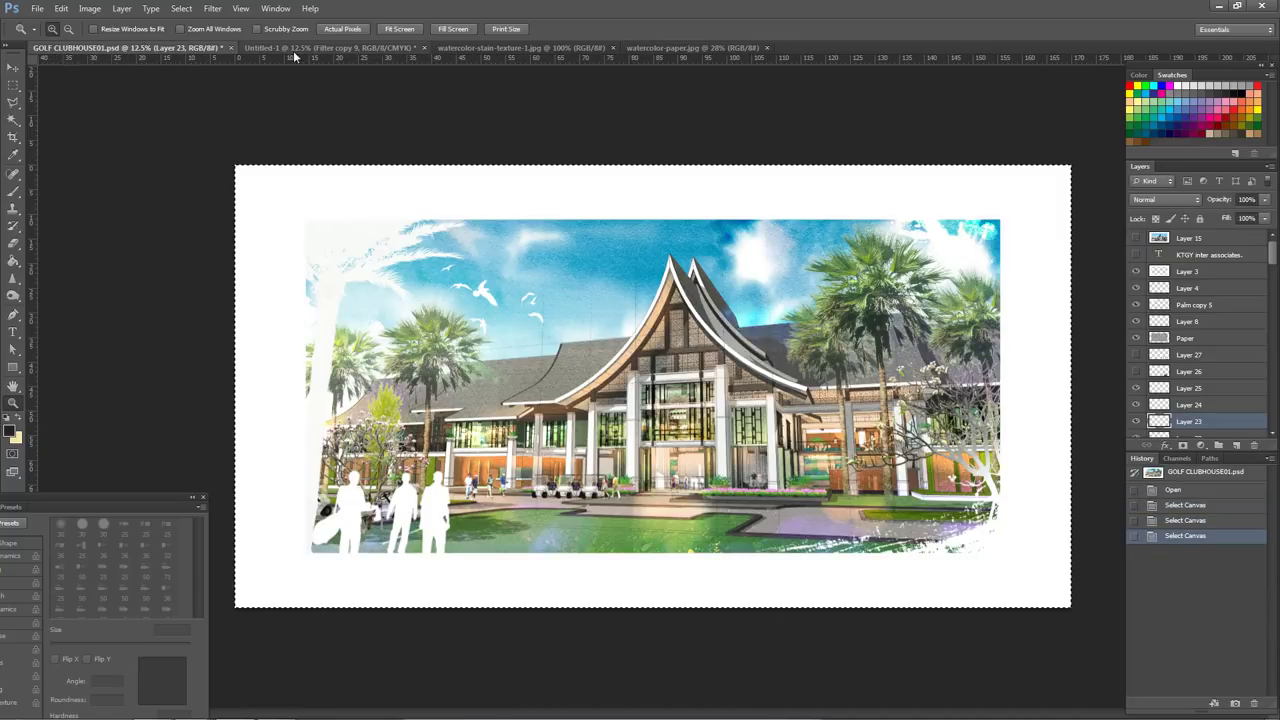
left_click(300, 47)
right_click(905, 214)
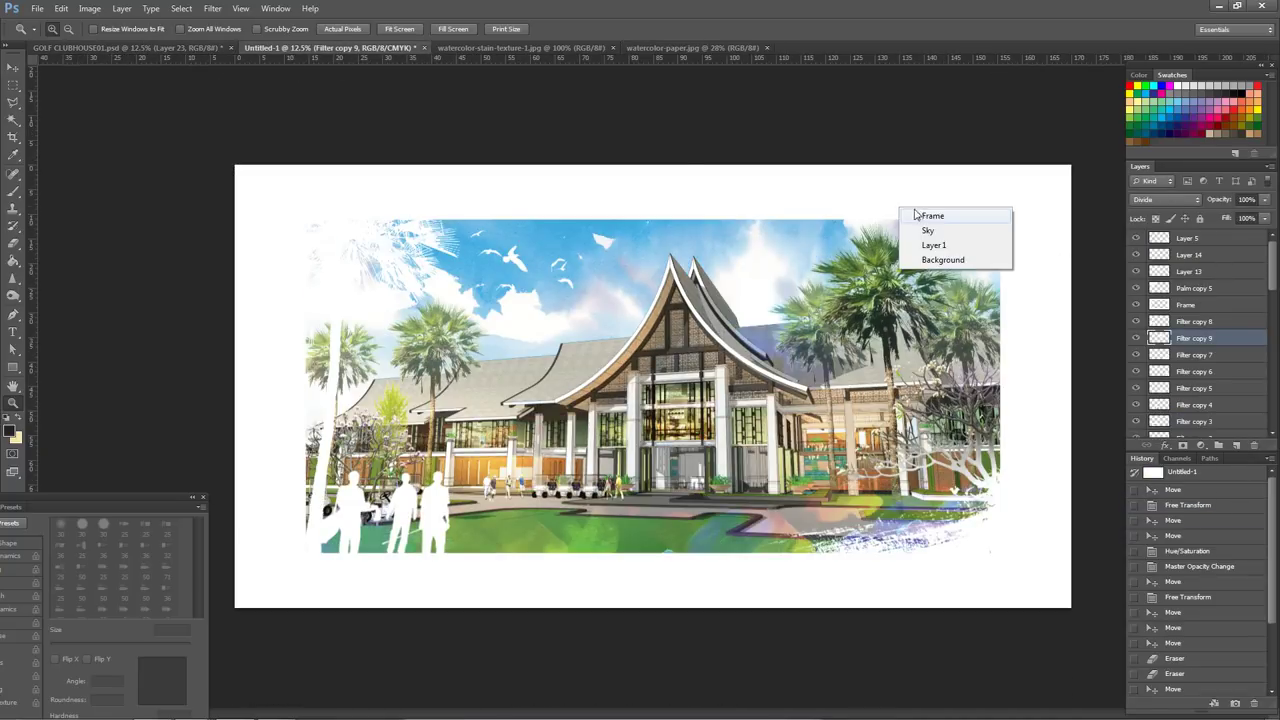
left_click(928, 213)
left_click(1219, 324)
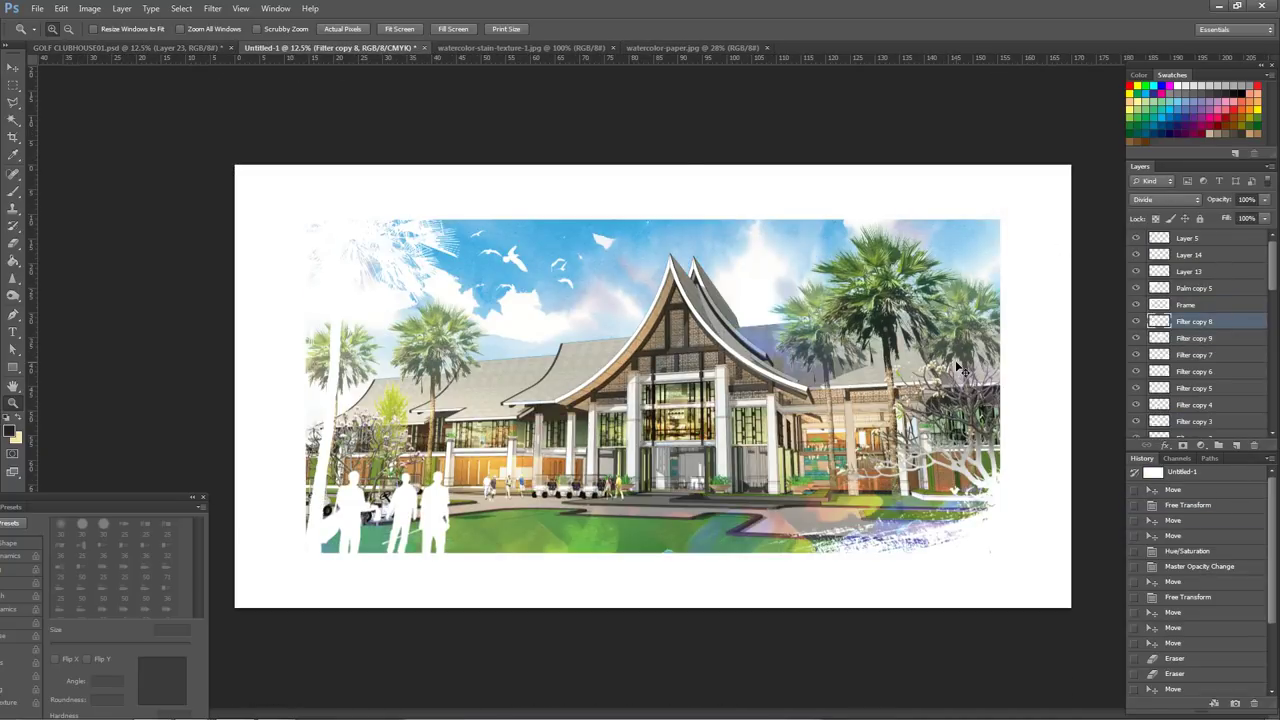
key("ctrl+v")
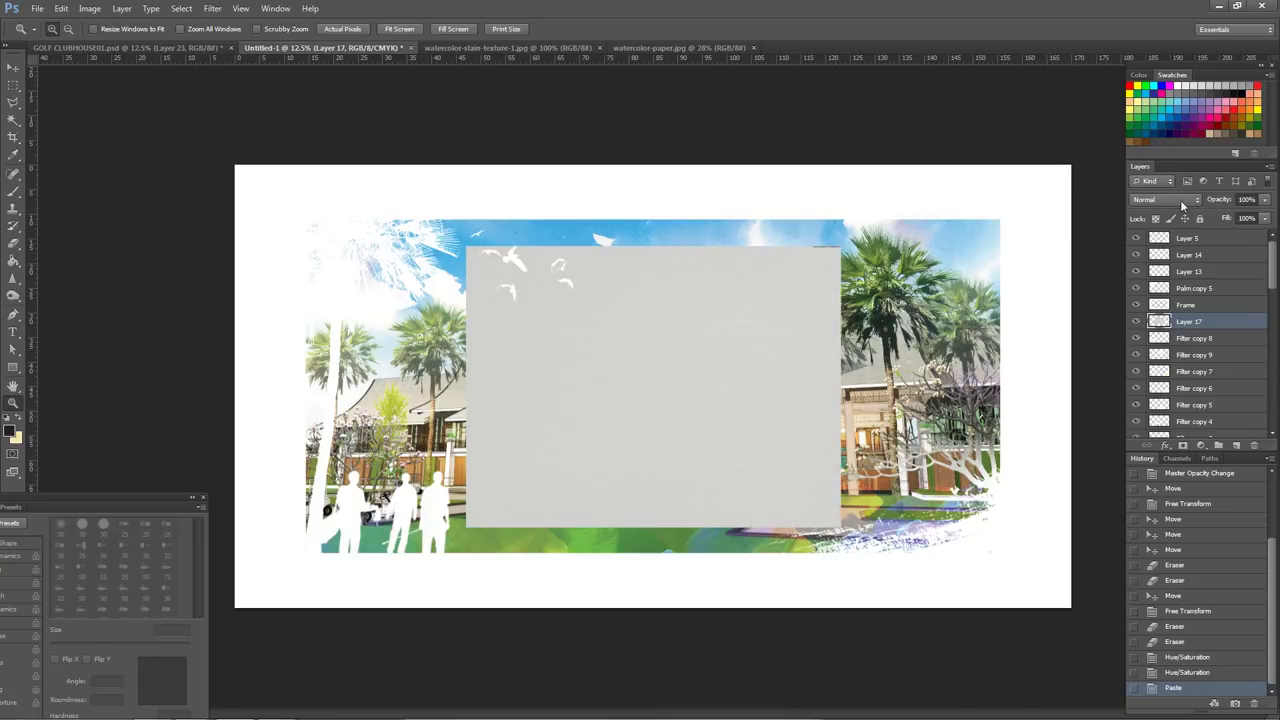
- Try Overlay, Dissolve, Normal and Multiply blend modes on the Layer 17 texture
left_click(1165, 199)
left_click(1168, 376)
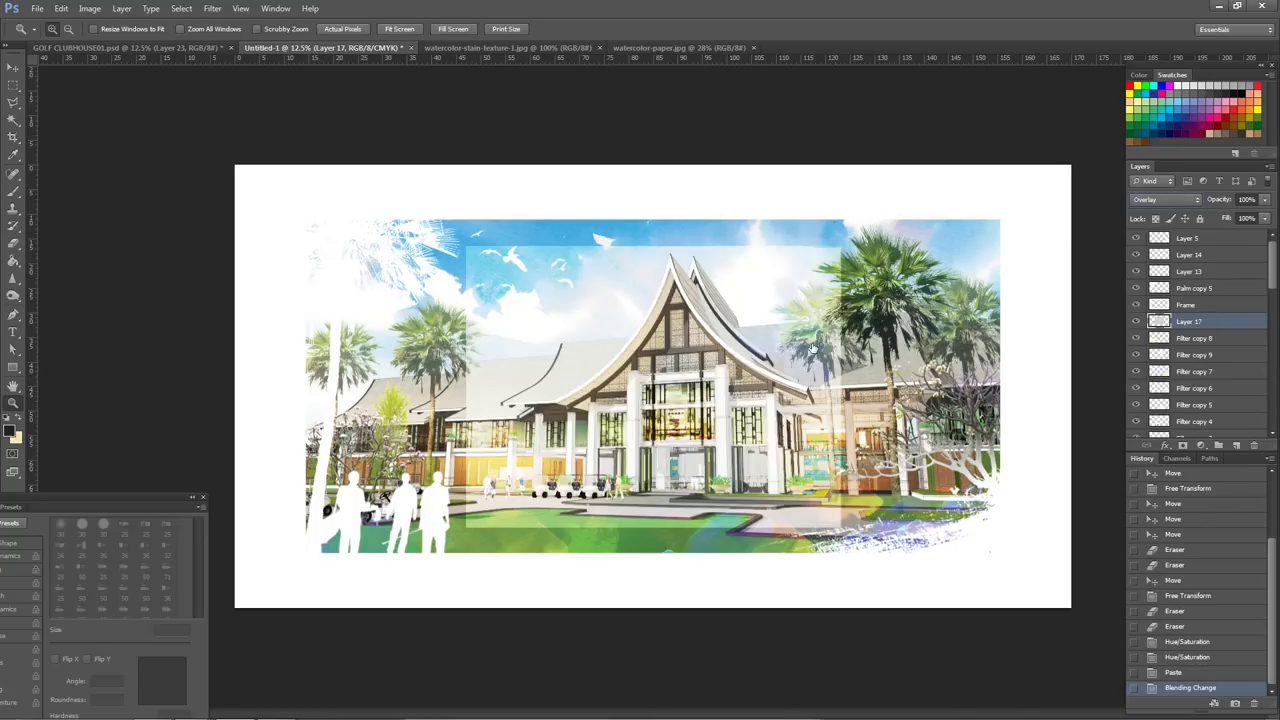
left_click(1165, 199)
left_click(1172, 213)
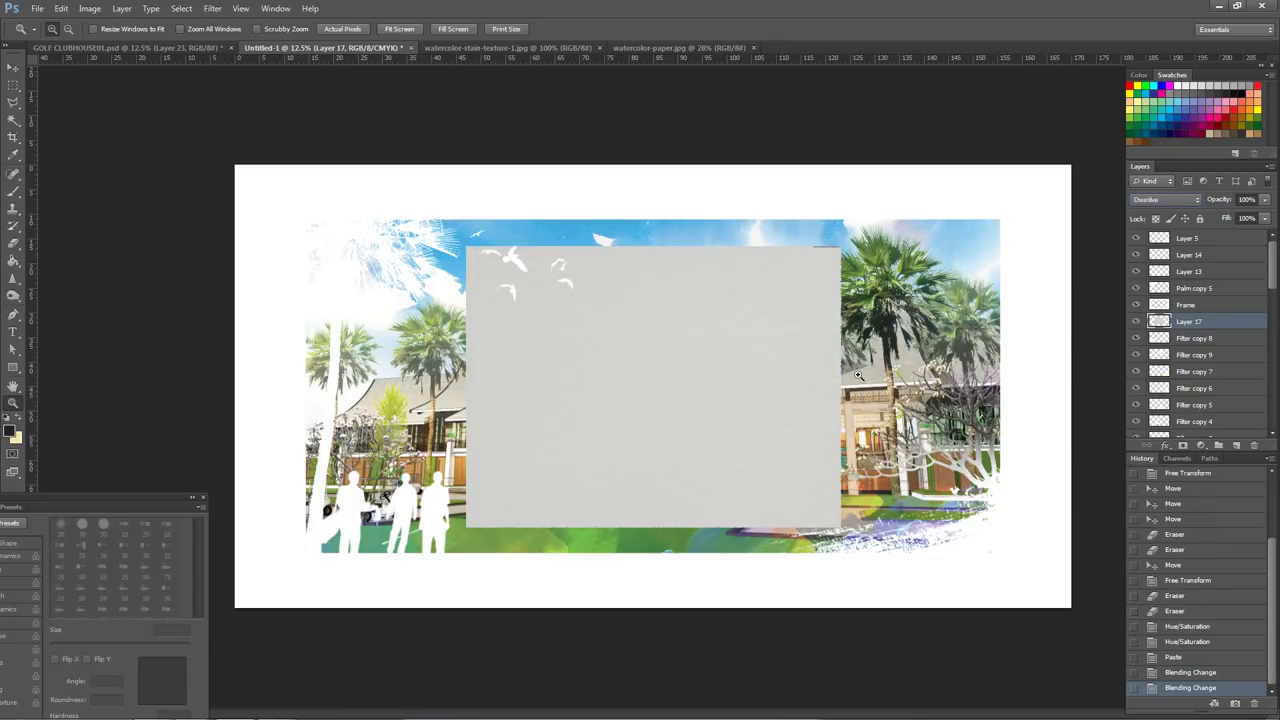
key("shift+alt+n")
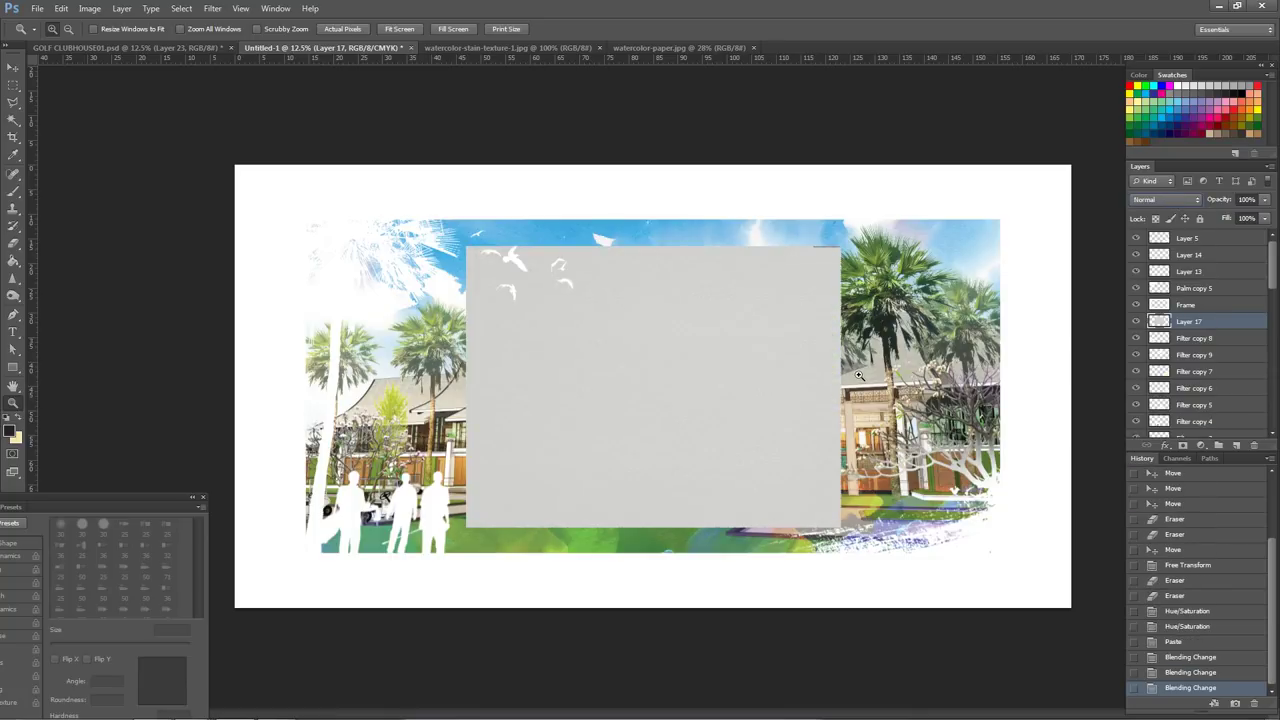
key("shift+alt+m")
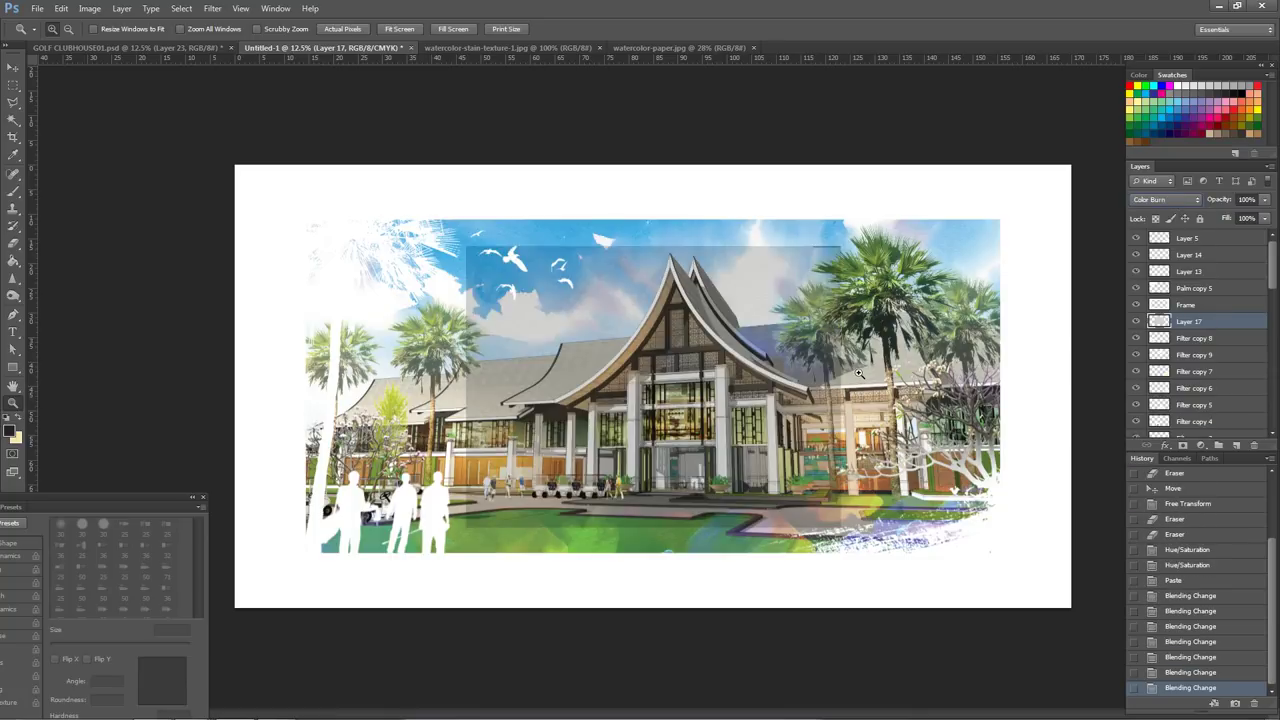
- Cycle through Screen, Overlay, Soft Light and Darken, settle on Multiply, and start enlarging the texture
key("shift+plus")
key("shift+plus")
key("shift+plus")
key("shift+plus")
key("shift+plus")
key("shift+plus")
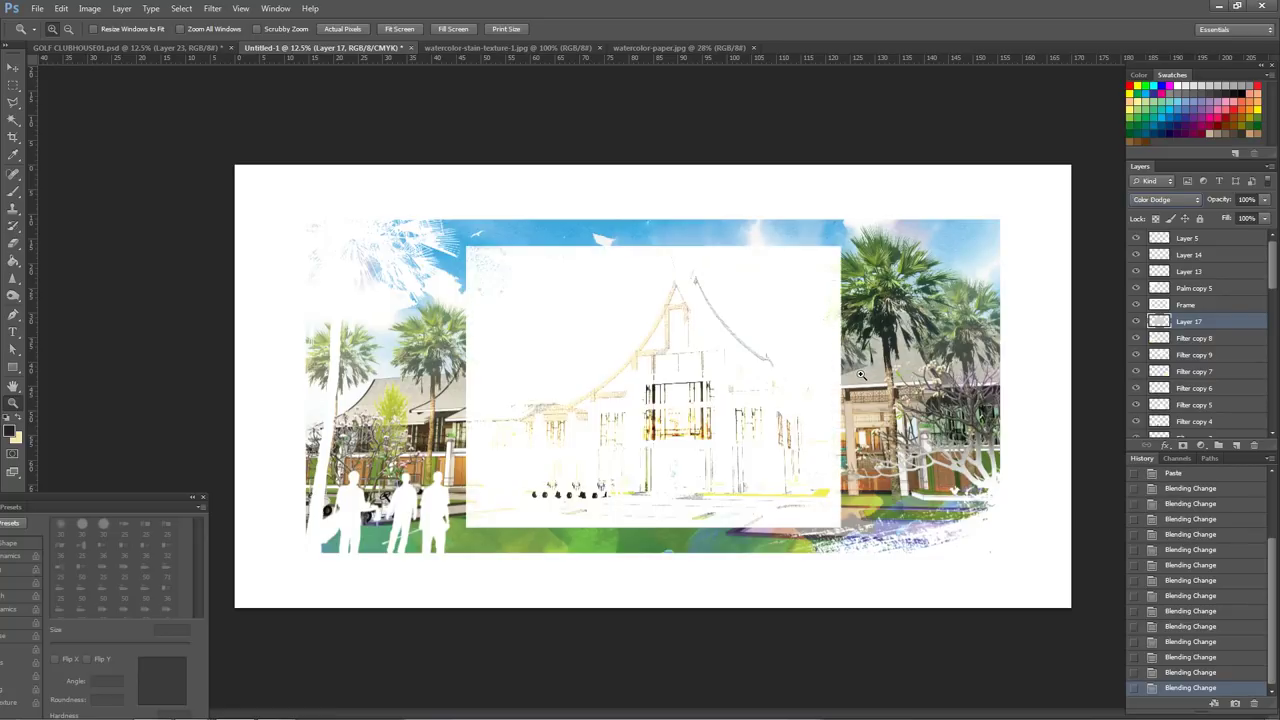
key("shift+plus")
key("shift+plus")
key("shift+plus")
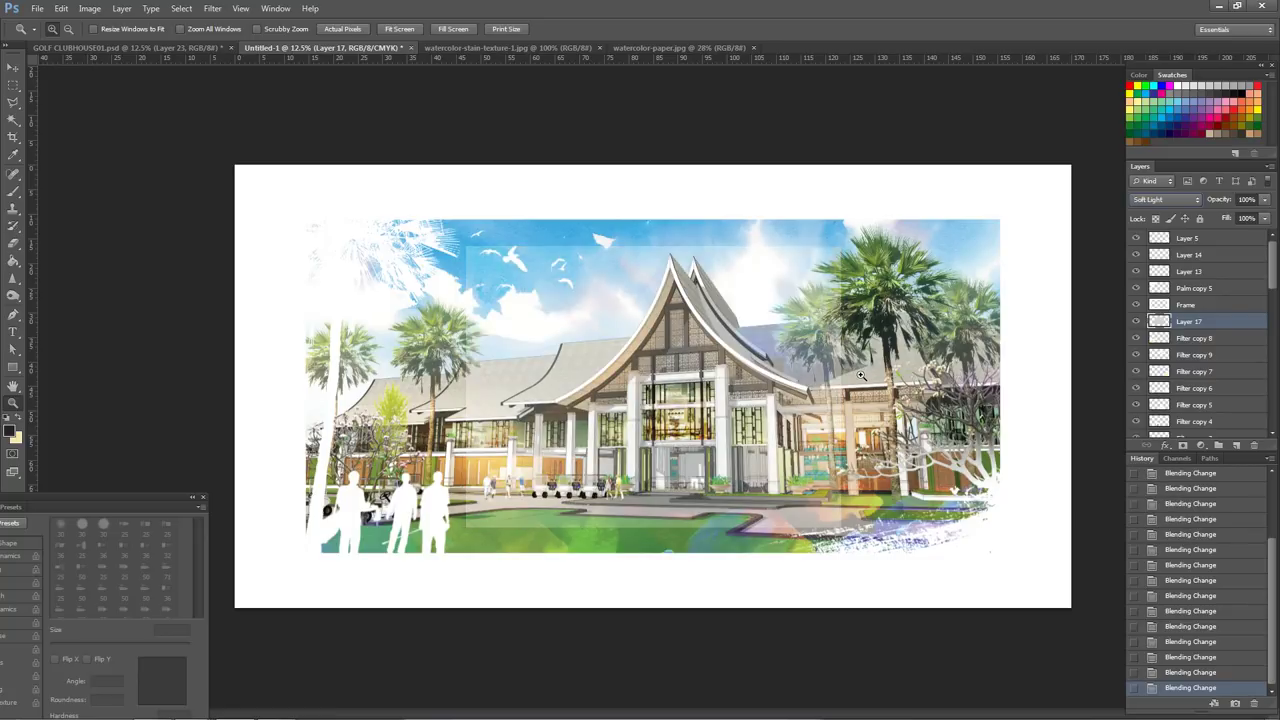
key("shift+plus")
key("shift+minus")
key("shift+plus")
key("shift+minus")
key("shift+minus")
key("shift+minus")
key("shift+minus")
key("shift+minus")
key("shift+minus")
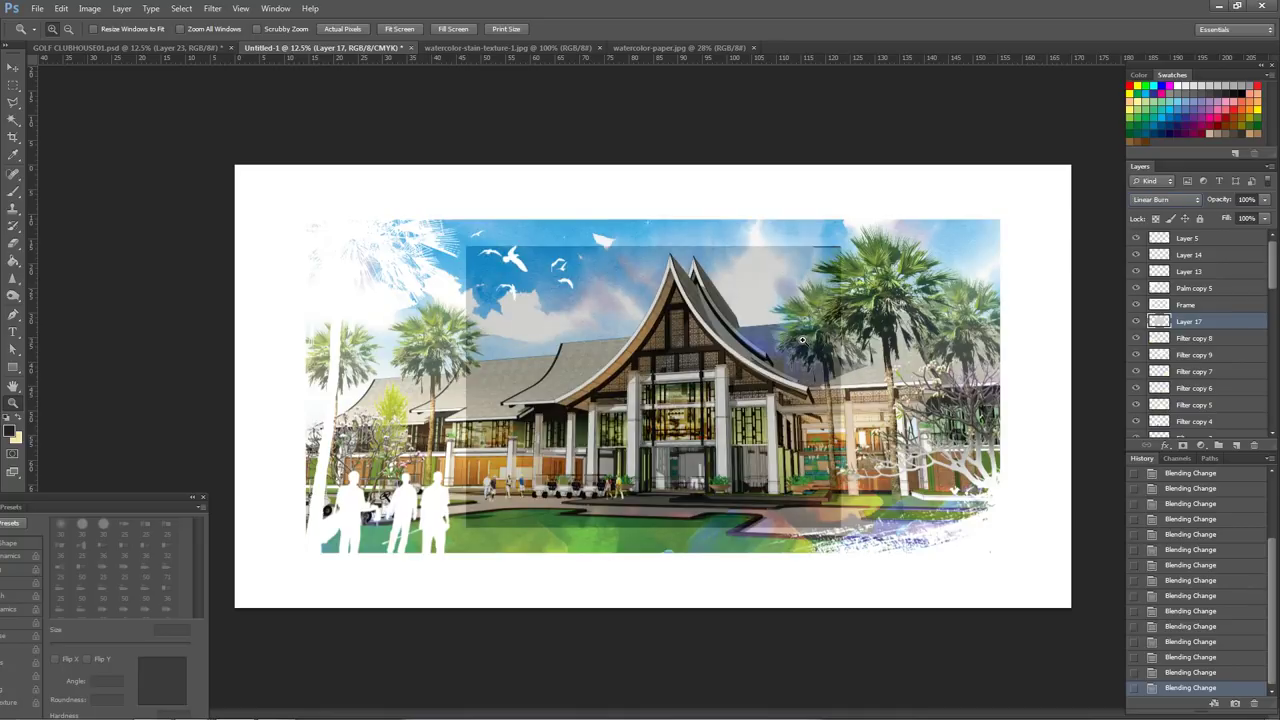
key("shift+minus")
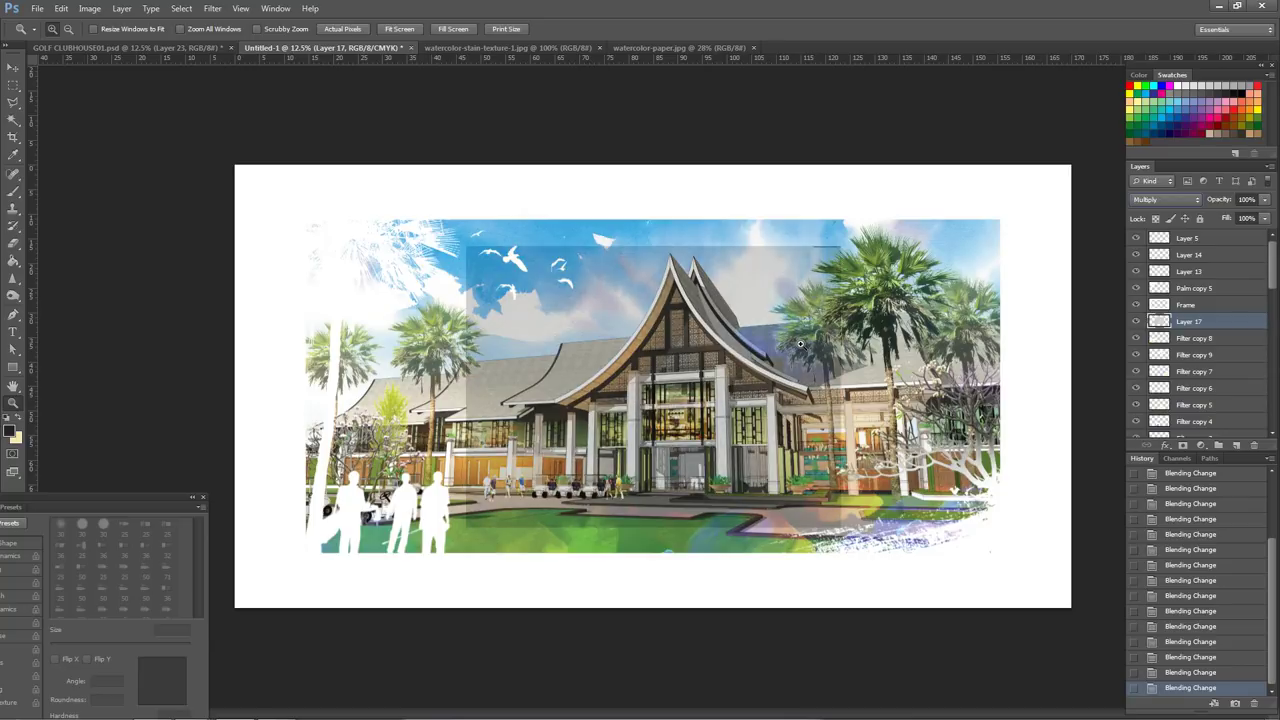
key("shift+minus")
key("shift+plus")
key("ctrl+t")
left_click_drag(466, 245, 315, 133)
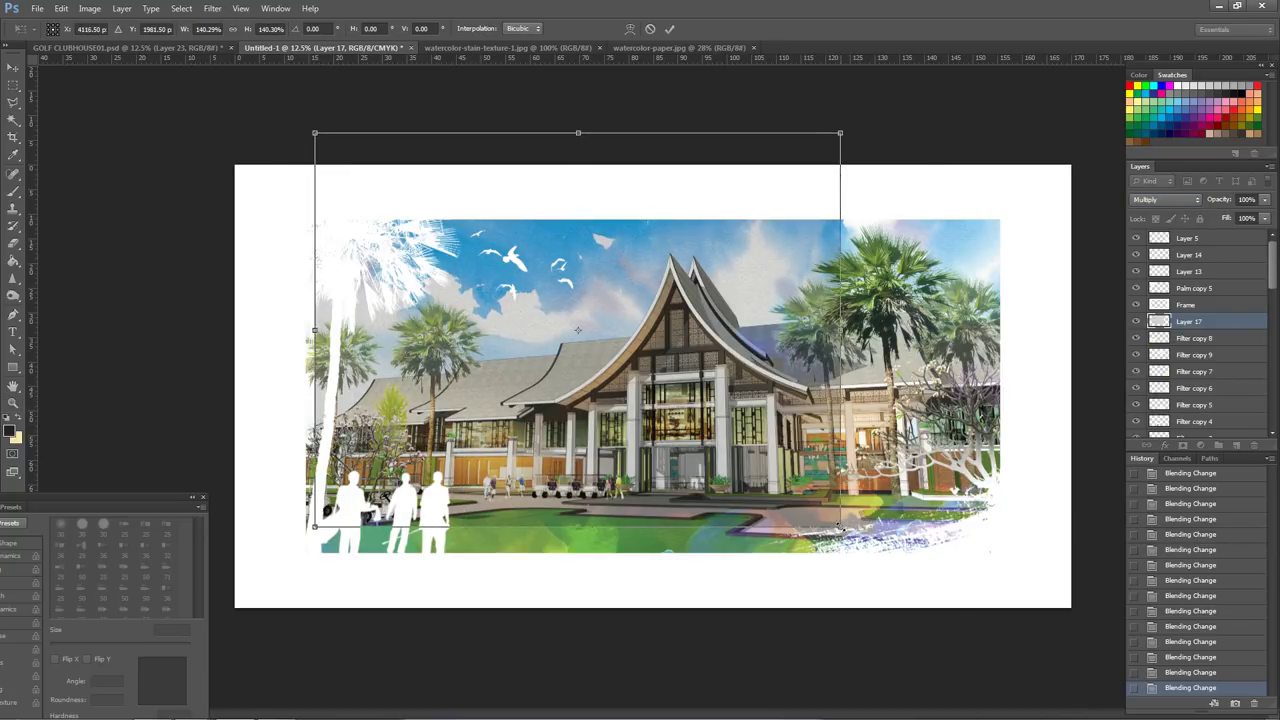
- Stretch the paper texture to cover the whole rendering and commit the resize
left_click_drag(838, 526, 1031, 569)
left_click_drag(988, 386, 1023, 386)
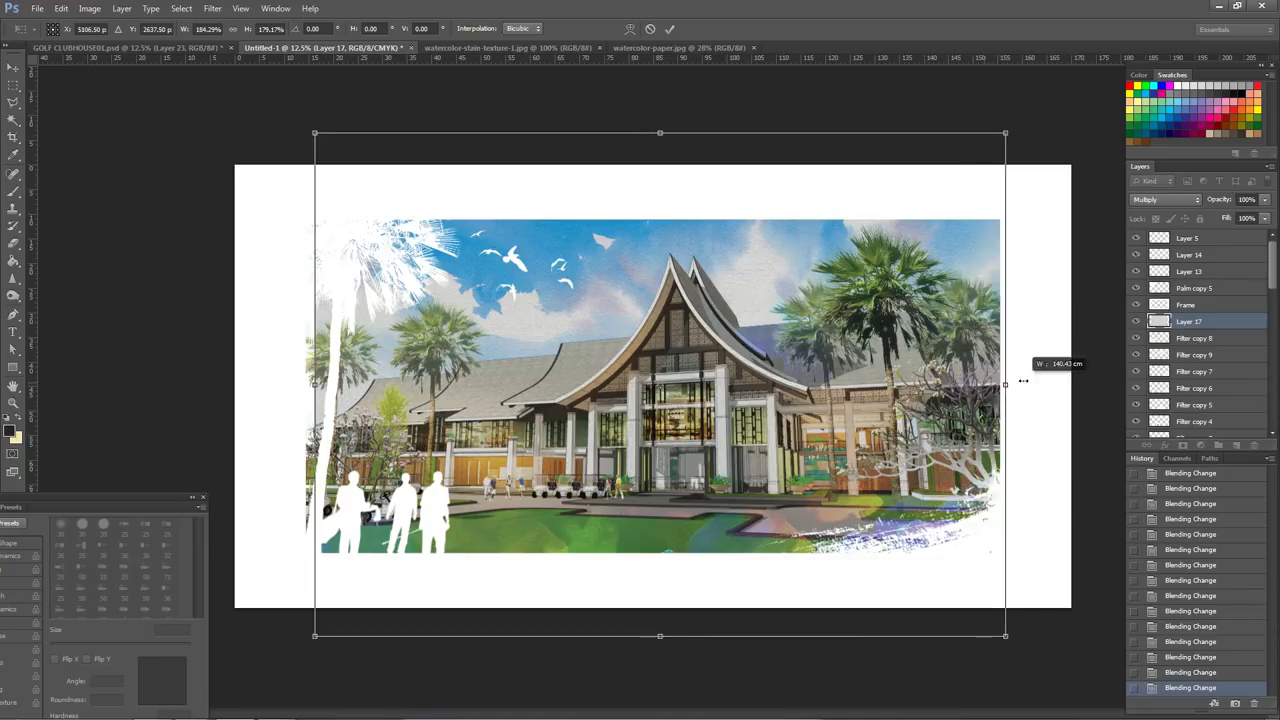
left_click_drag(316, 380, 284, 380)
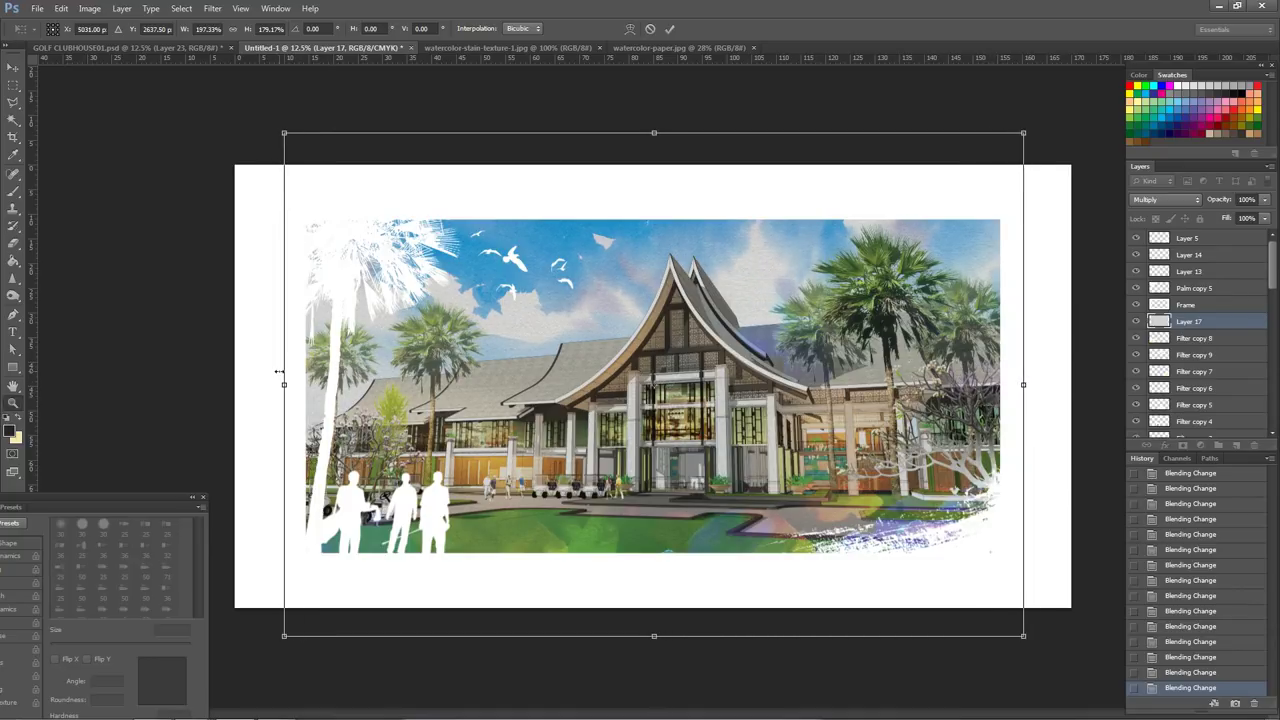
key("Return")
- Zoom in to inspect the texture on the roof, zoom back out, and open Levels
key("z")
left_click(688, 403)
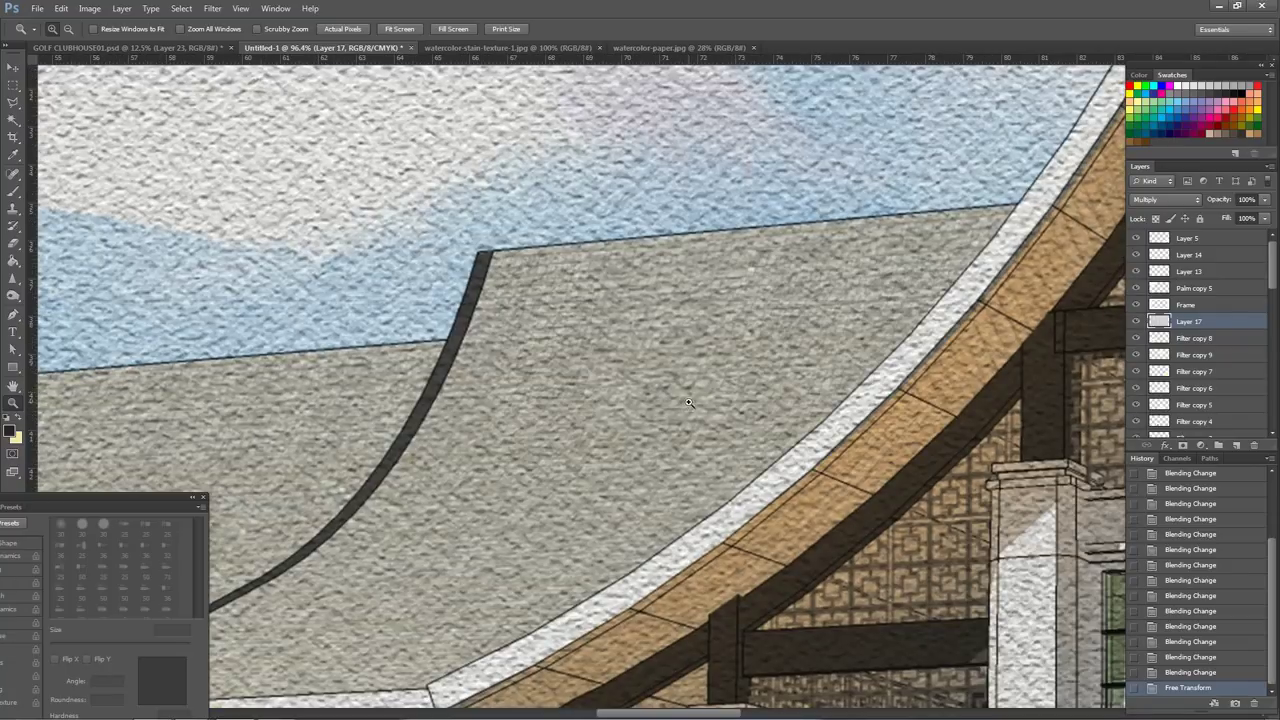
key("ctrl+0")
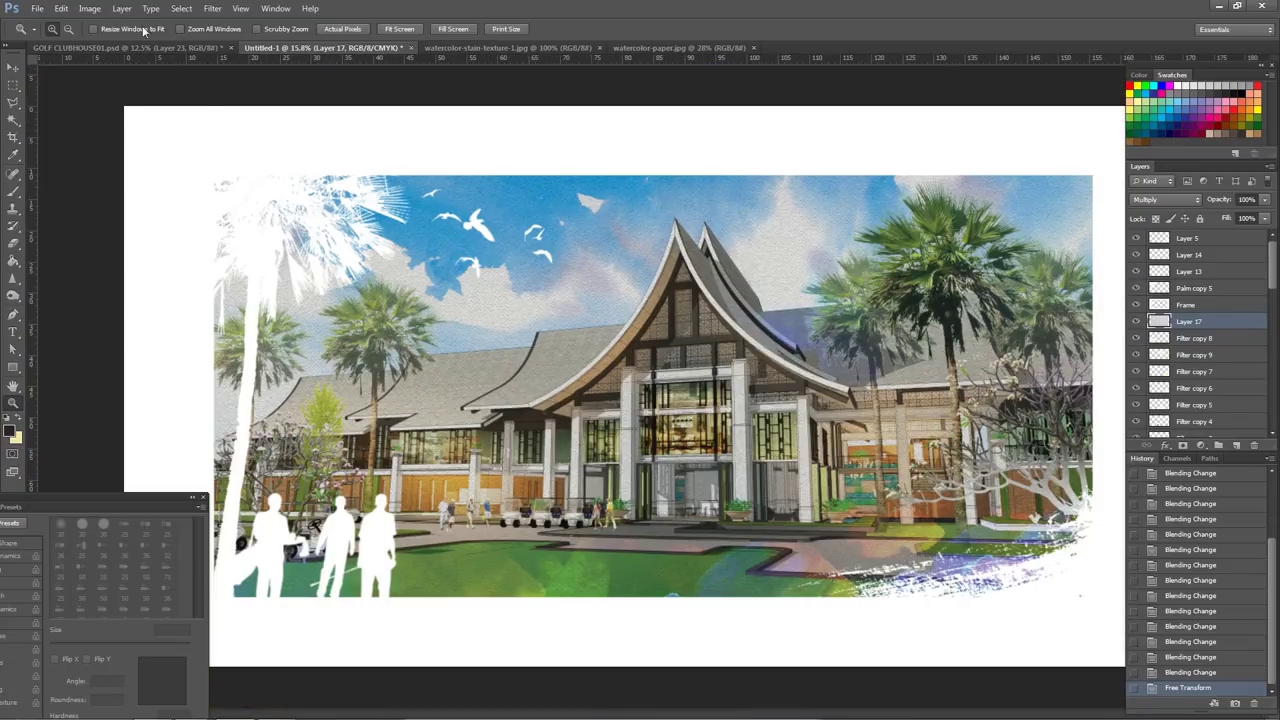
left_click(89, 8)
left_click(262, 58)
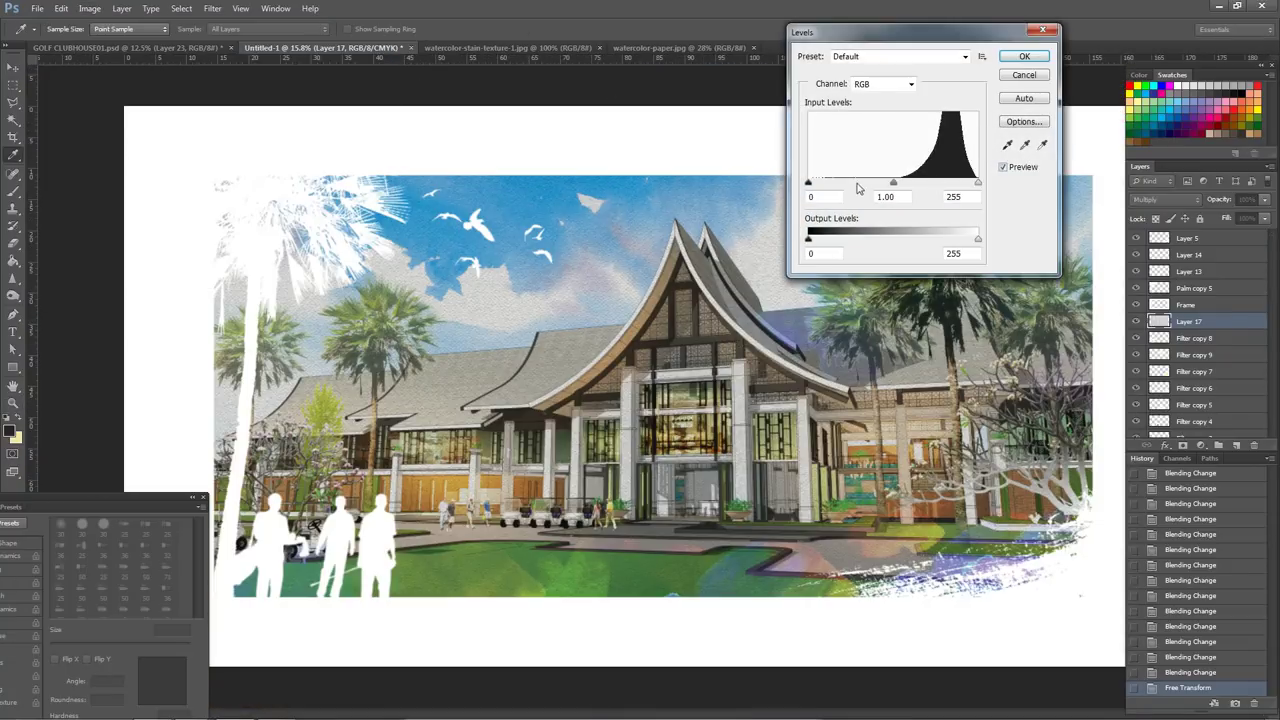
- Apply Levels to Layer 17 with black input 24 and white input 216
left_click_drag(978, 183, 953, 183)
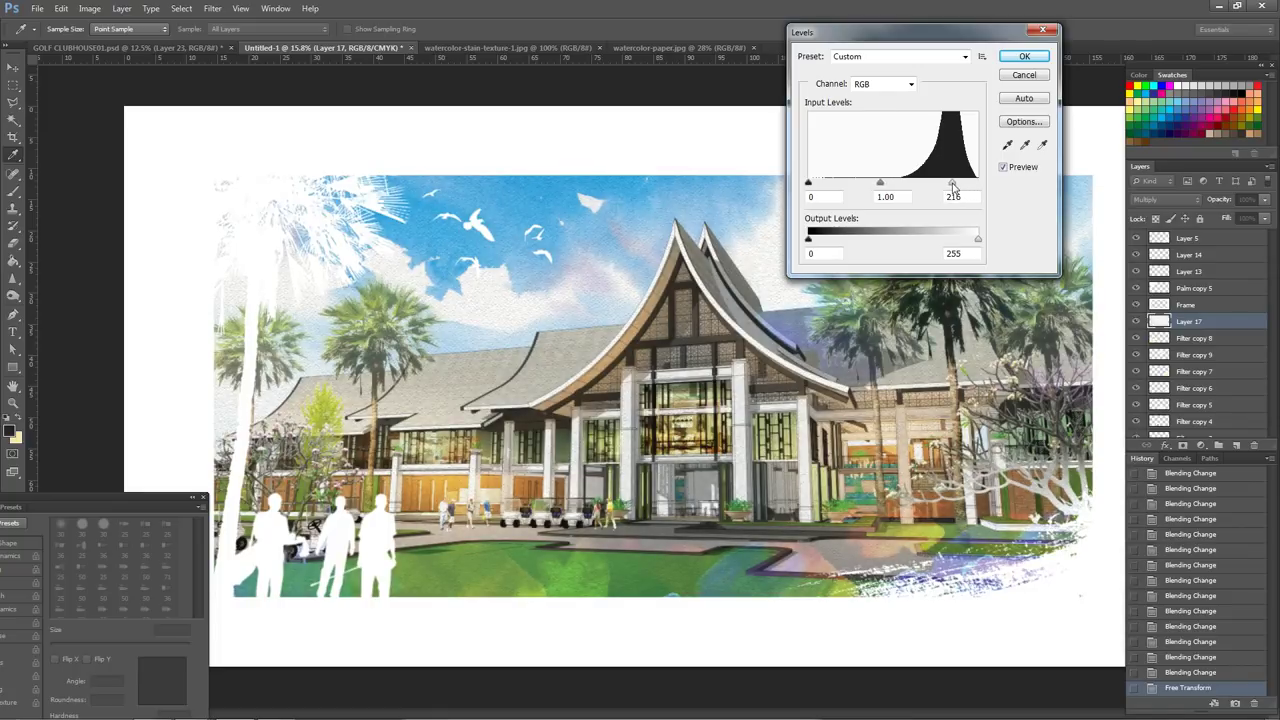
left_click_drag(808, 183, 824, 183)
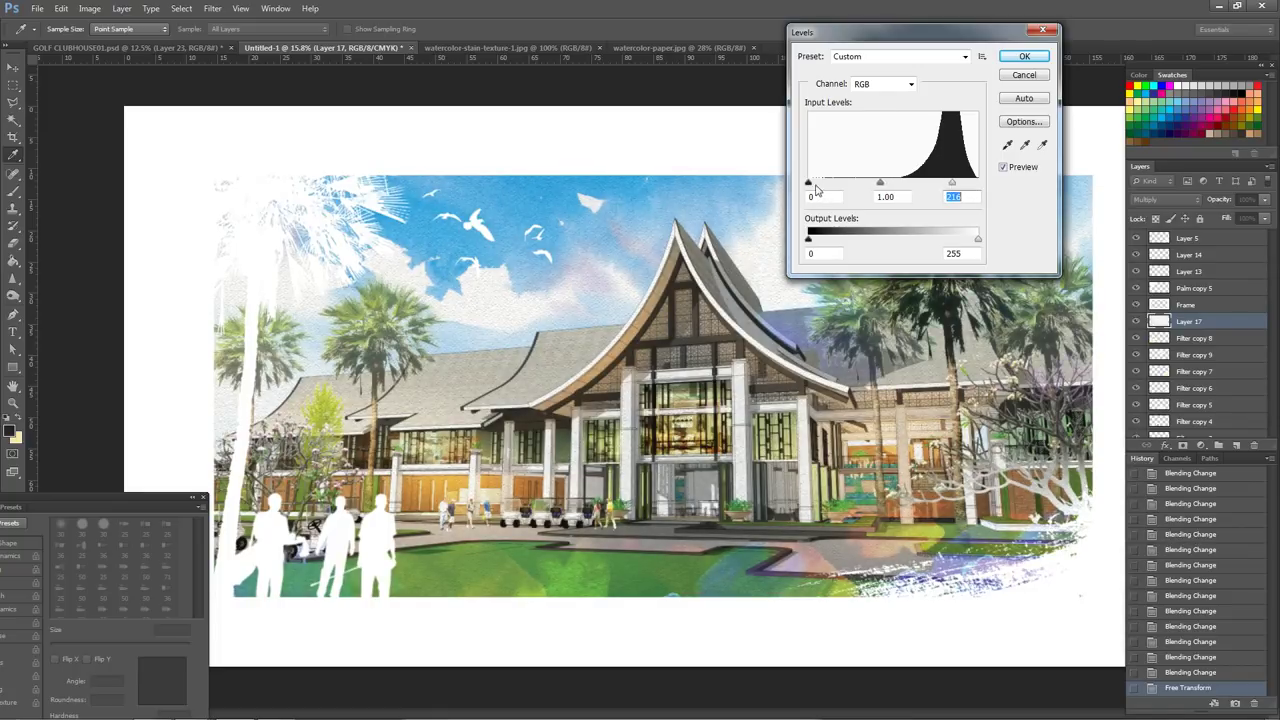
left_click(1024, 57)
left_click_drag(640, 375, 780, 435)
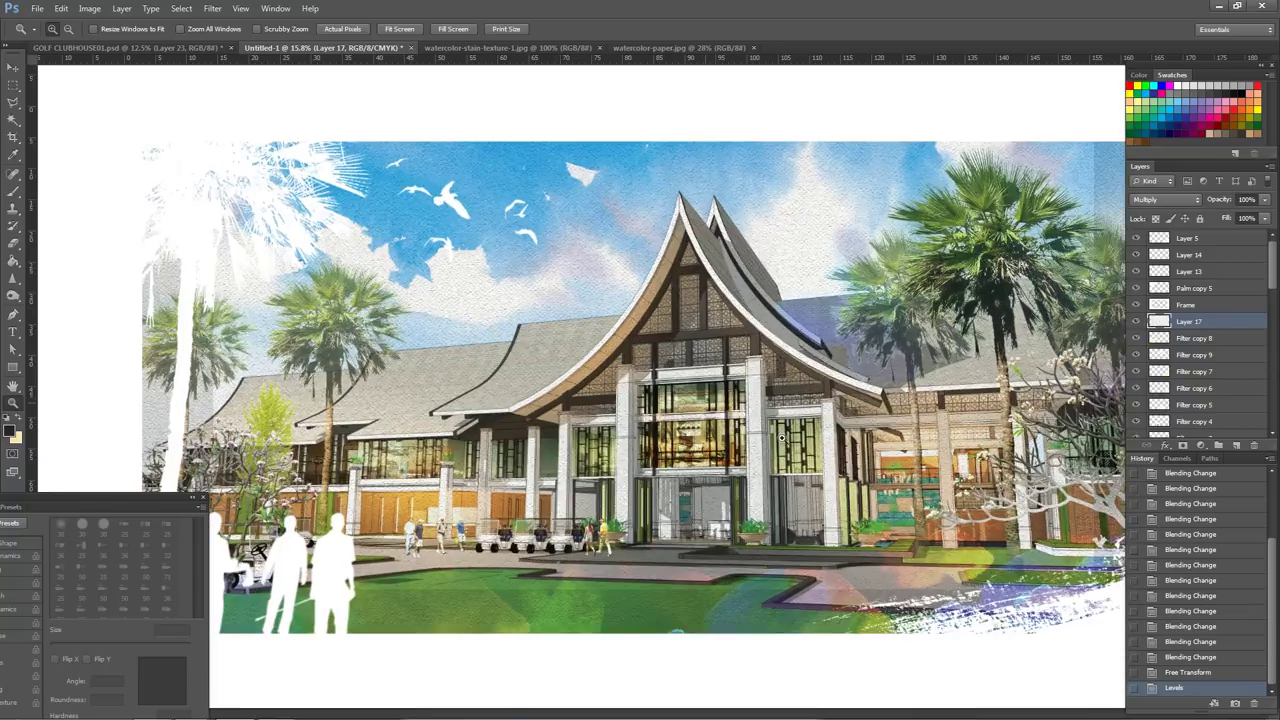
- Zoom in on the facade and compare the texture before and after Levels in History
left_click(780, 435)
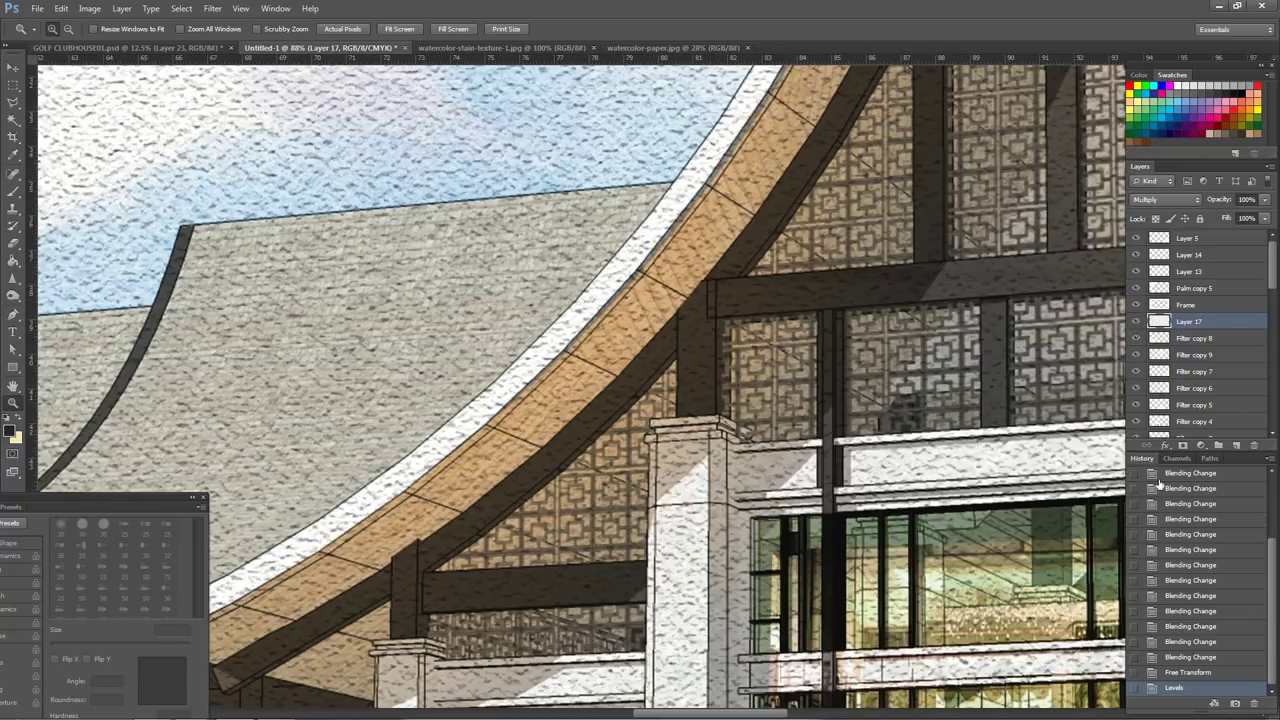
left_click(1204, 674)
left_click(1203, 688)
left_click(572, 461, "alt")
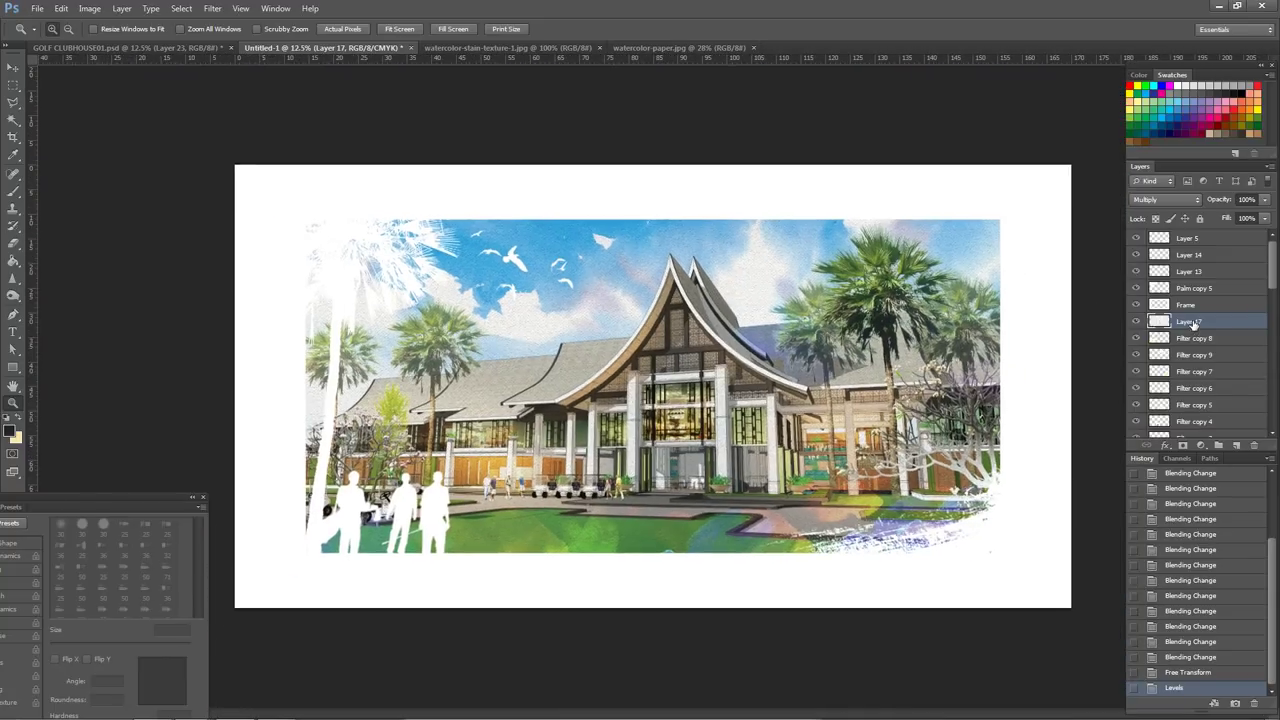
- Rename Layer 17 to Paper and add a new empty layer above it
double_click(1189, 321)
type("Pap")
key("Return")
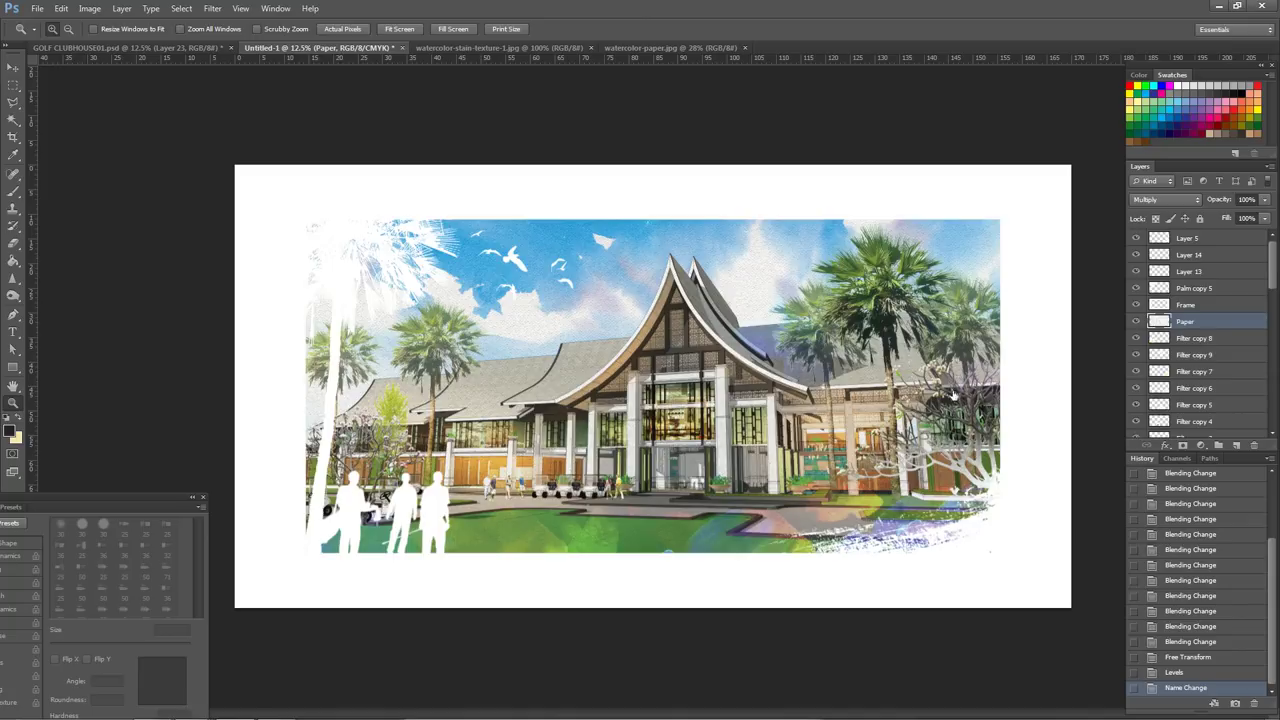
key("ctrl+plus")
left_click(1241, 446)
double_click(1190, 321)
- Name the new layer Line and choose a small hard round brush with raised opacity
type("Line")
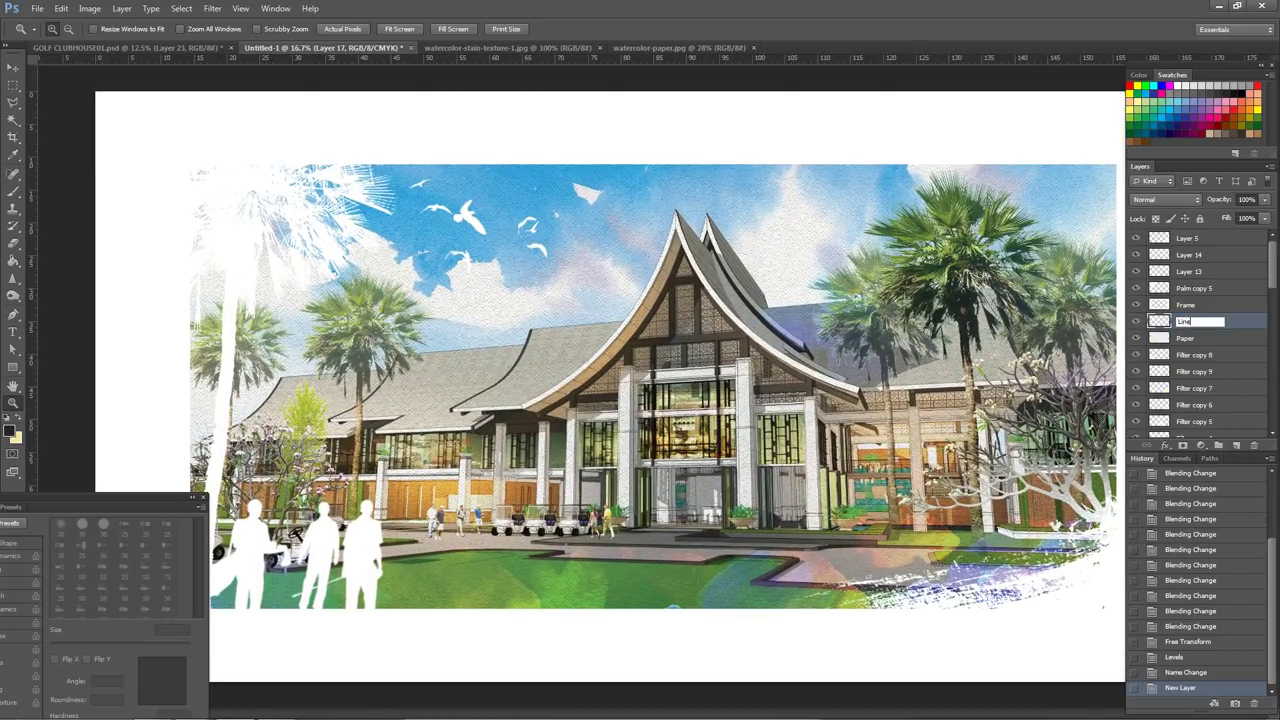
key("Return")
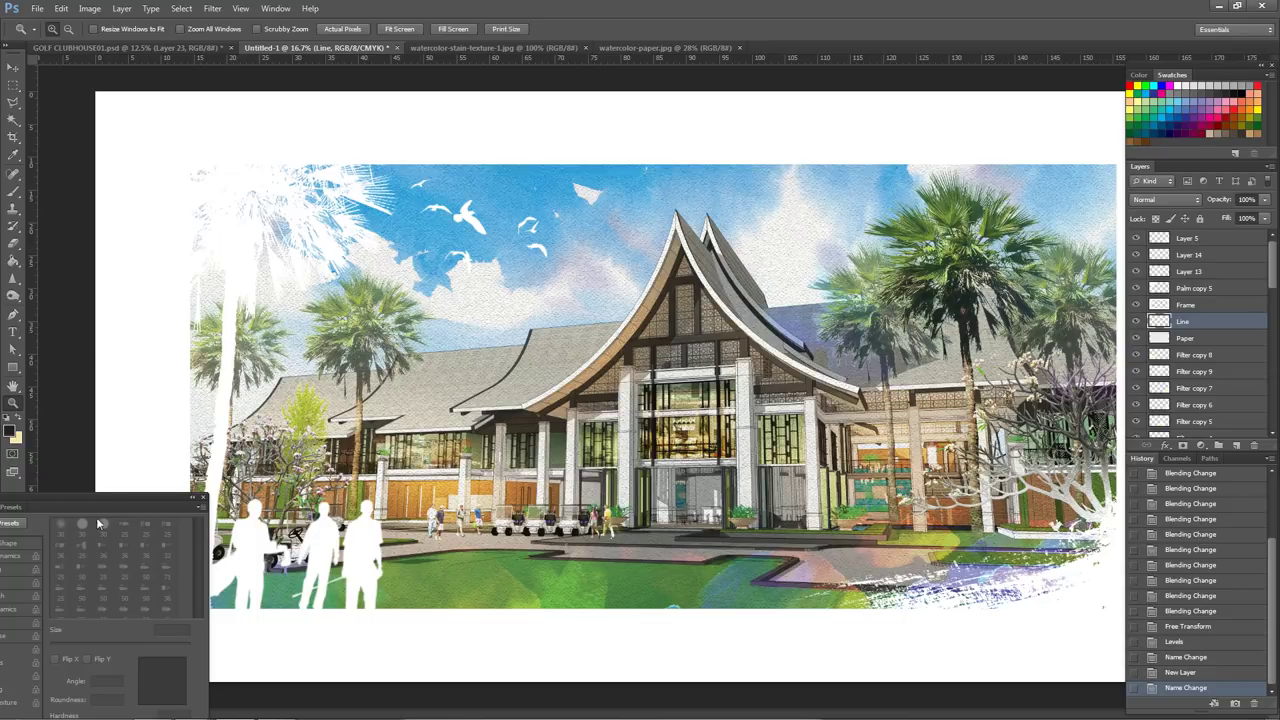
left_click_drag(125, 498, 193, 456)
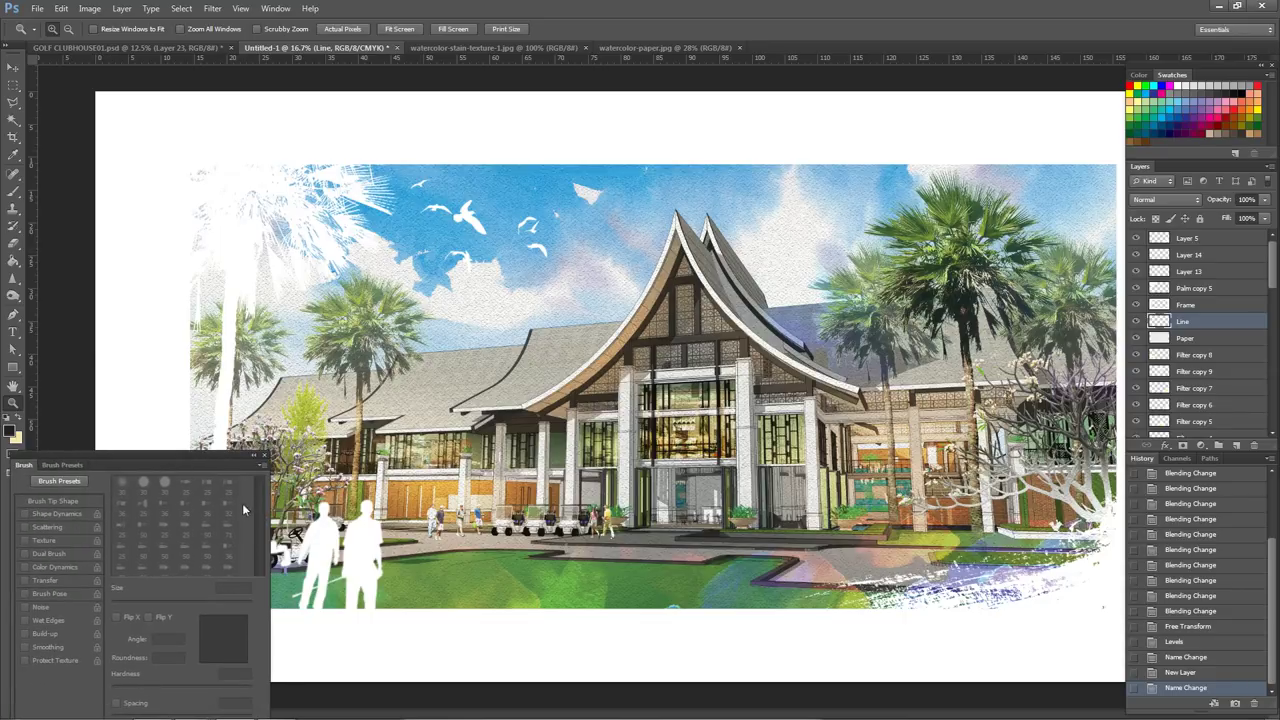
key("b")
left_click(144, 487)
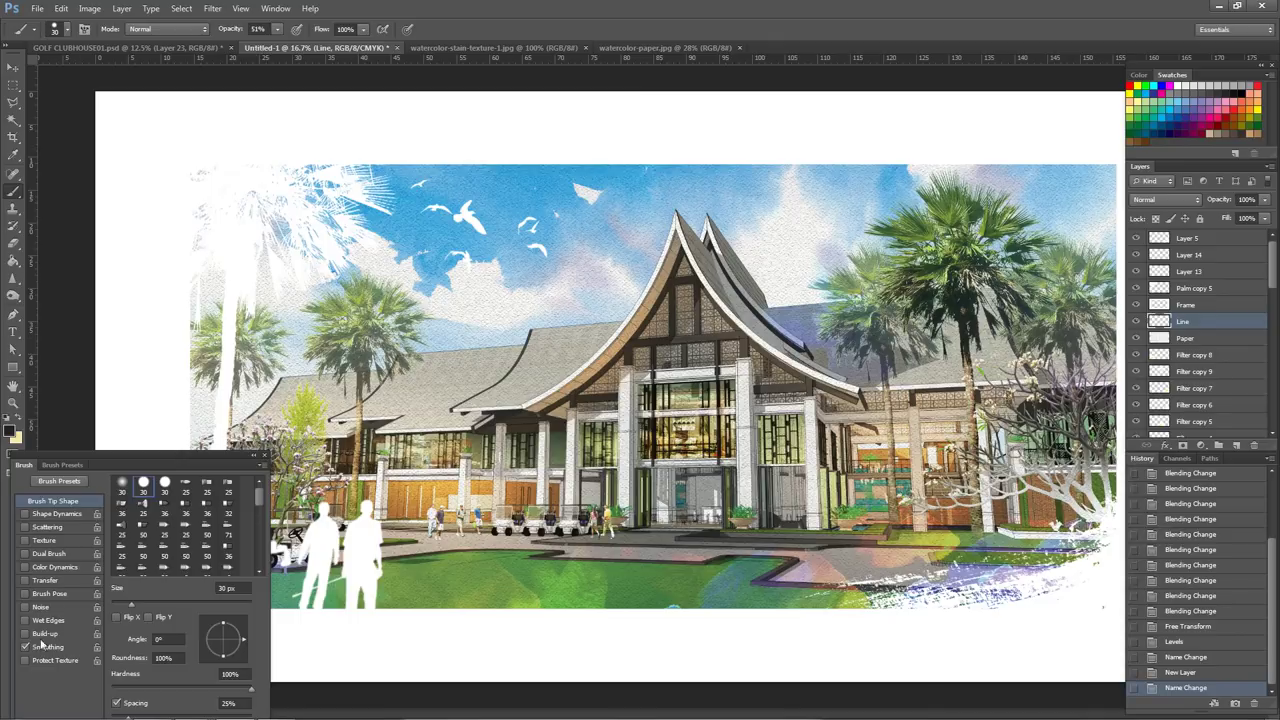
left_click_drag(275, 31, 282, 47)
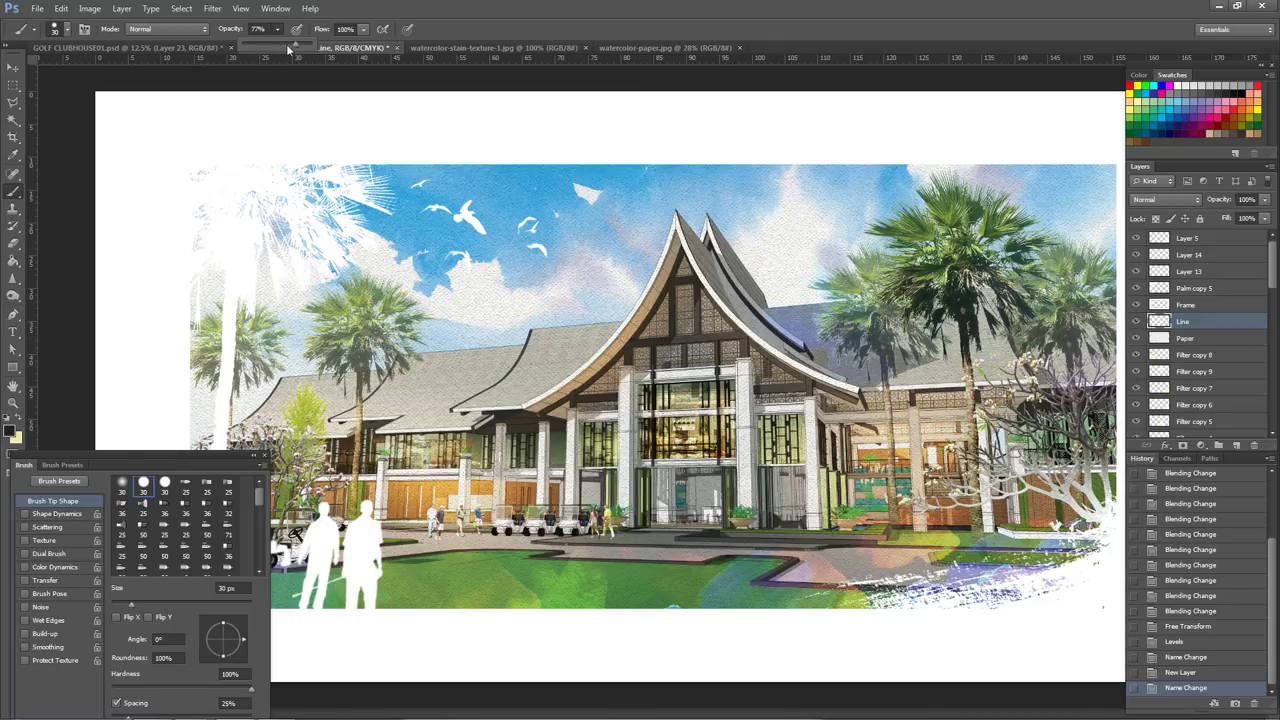
- Draw a straight vertical flagpole line from the sky to the building and narrow it
left_click(545, 222)
left_click(553, 507, "shift")
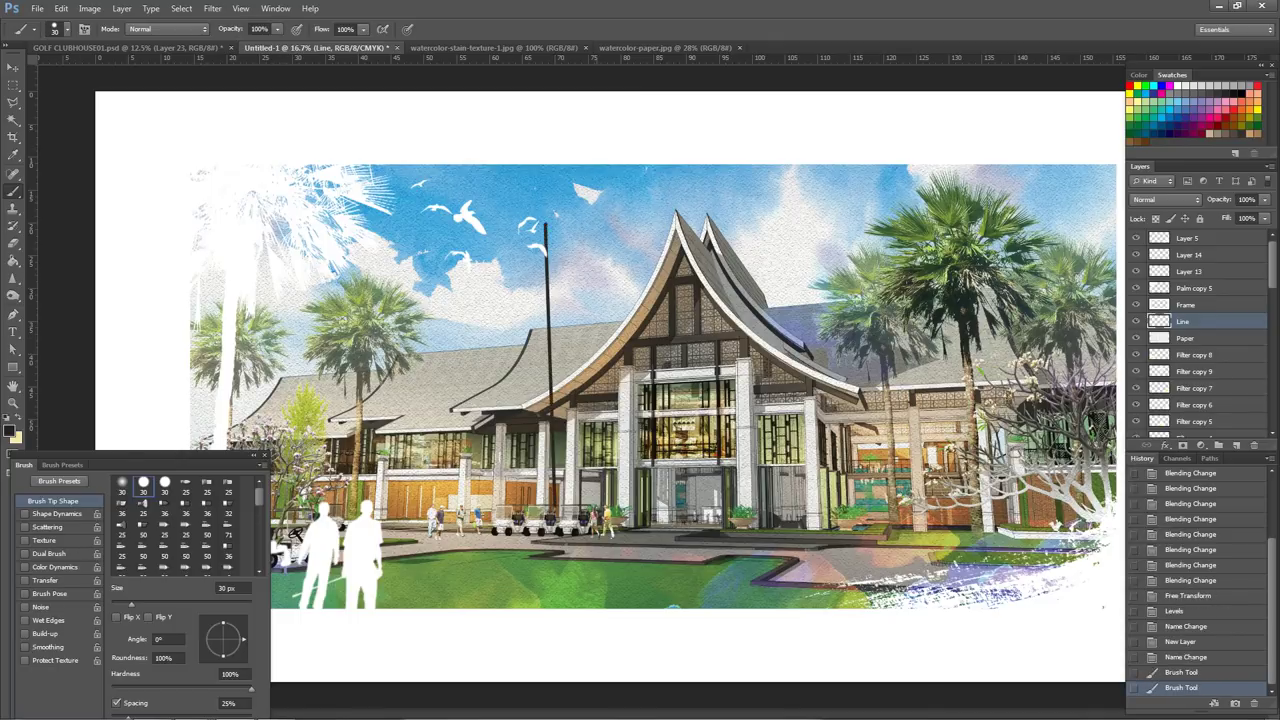
key("ctrl+t")
left_click_drag(543, 366, 555, 366)
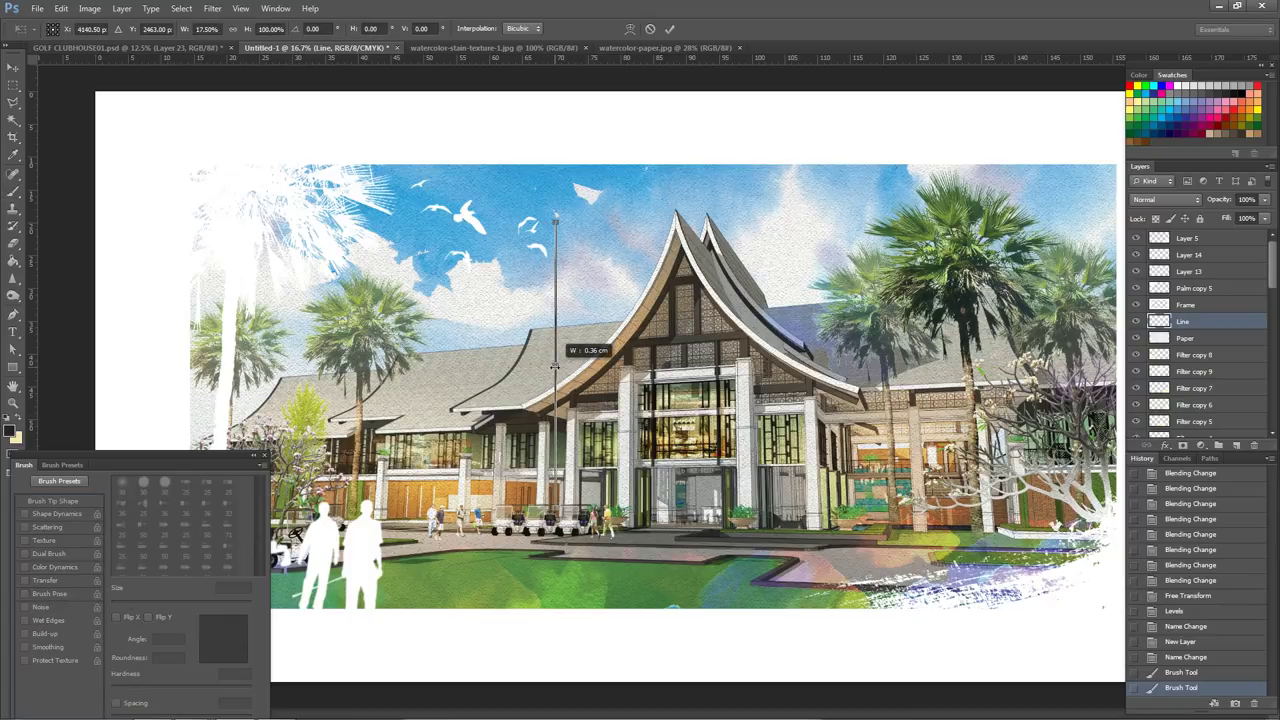
key("ctrl+z")
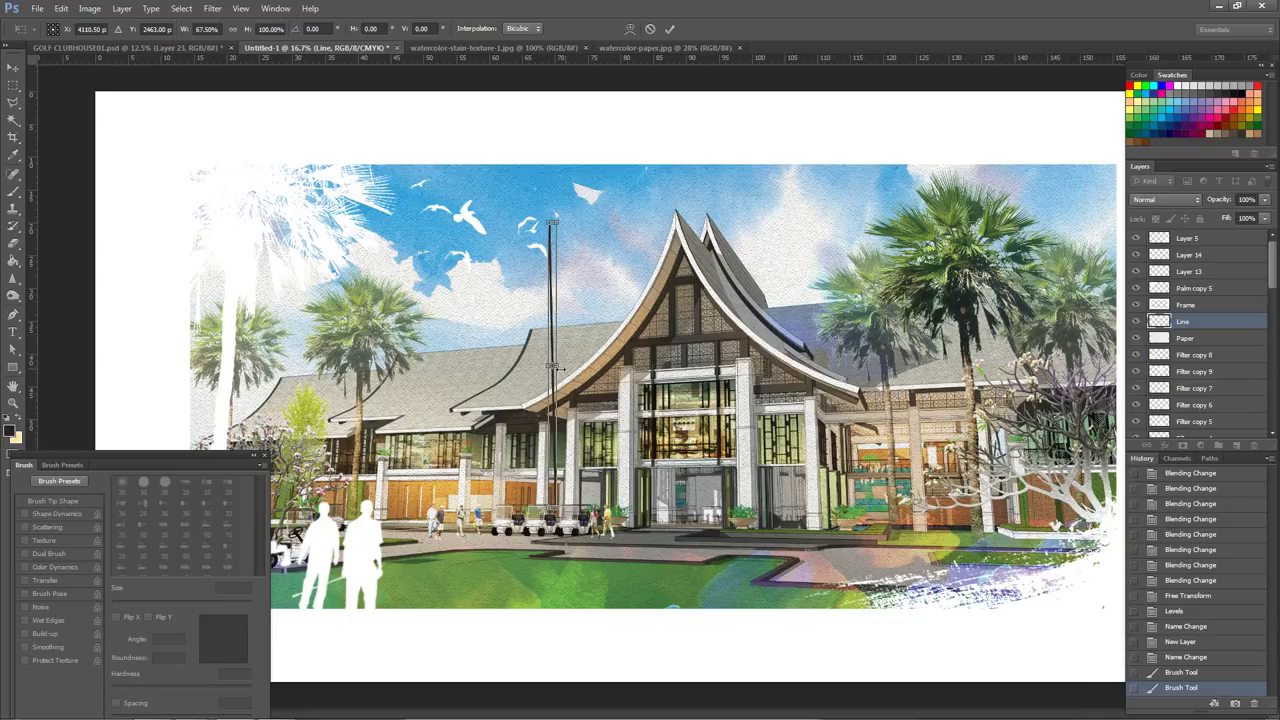
left_click_drag(550, 366, 553, 366)
key("Return")
key("z")
left_click(605, 310)
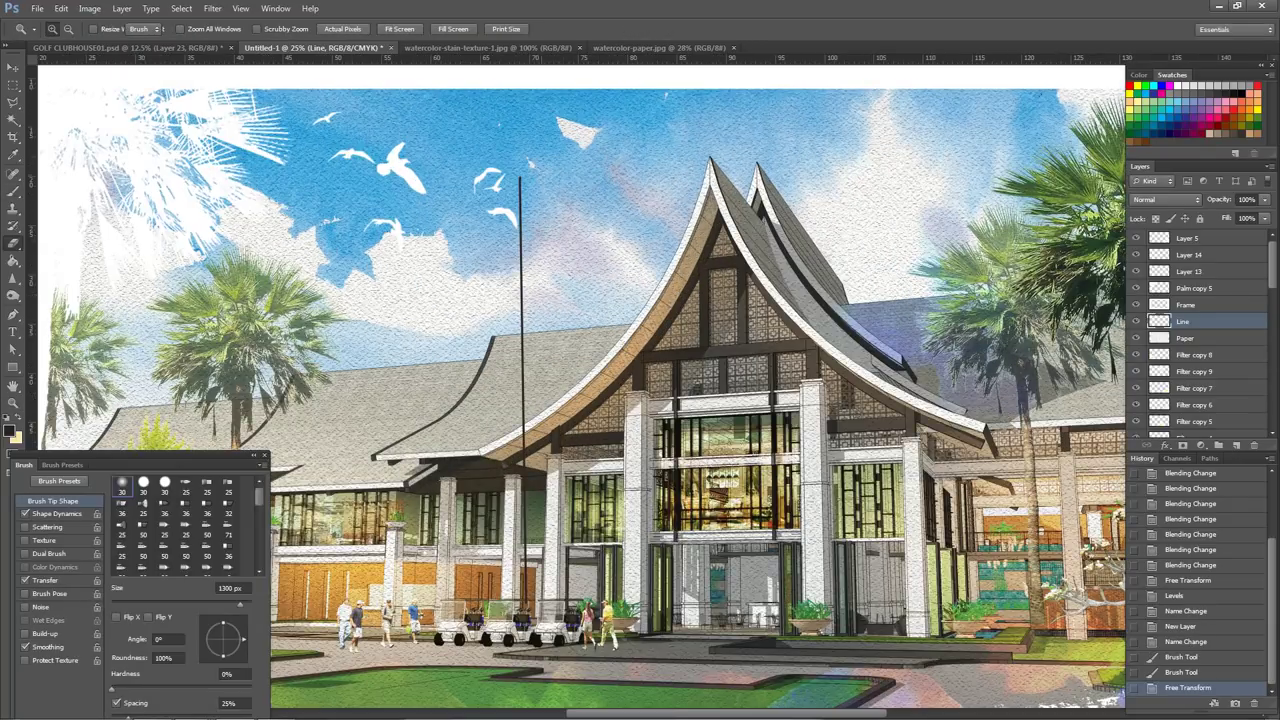
- Erase parts of the vertical line so it looks faded and sketched
key("e")
left_click_drag(522, 180, 522, 460)
left_click_drag(522, 344, 522, 450)
left_click(571, 143)
left_click(522, 560)
- Tilt the line slightly and shift it to the right
key("ctrl+t")
mouse_move(603, 370)
left_mouse_down()
mouse_move(489, 386)
mouse_move(536, 384)
mouse_move(537, 372)
left_mouse_up()
key("Return")
key("z")
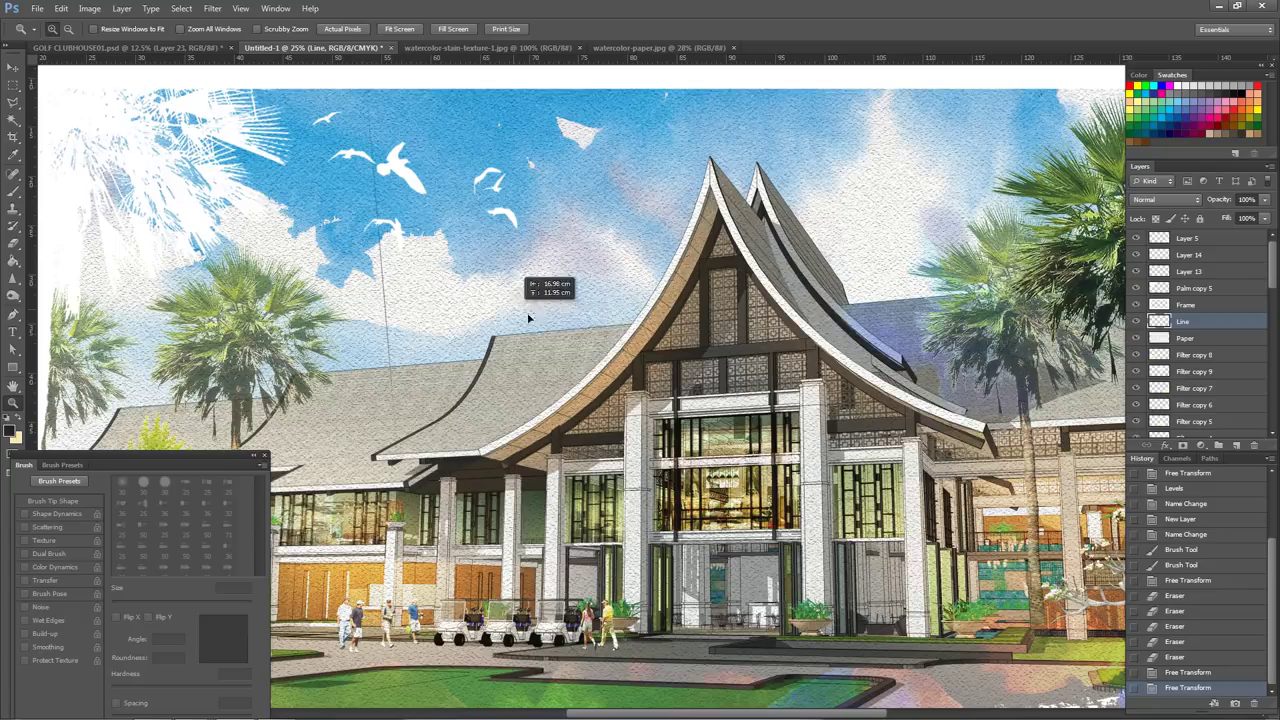
left_click_drag(615, 368, 678, 378)
- Fade one more spot, rotate the line about 5 degrees, and shift it down-right toward the gable
key("ctrl+t")
key("e")
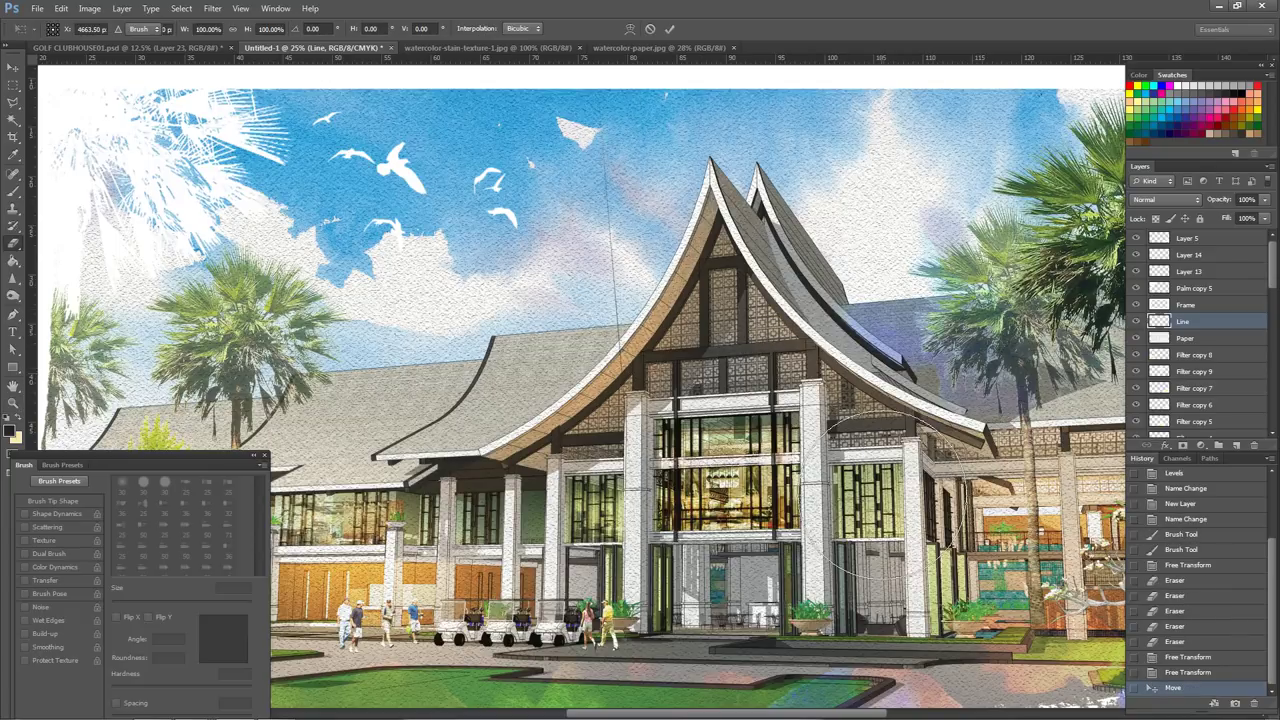
left_click(836, 428)
key("ctrl+t")
left_click_drag(821, 499, 798, 536)
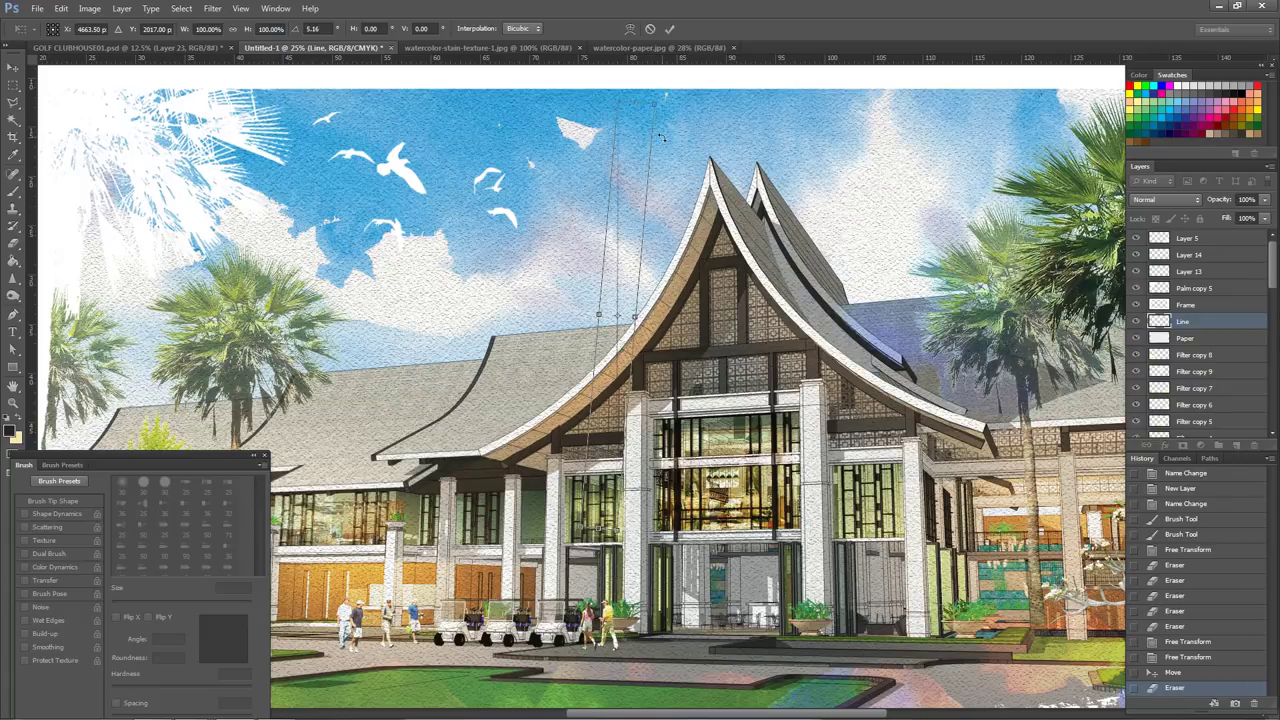
key("Return")
left_click_drag(656, 309, 659, 390)
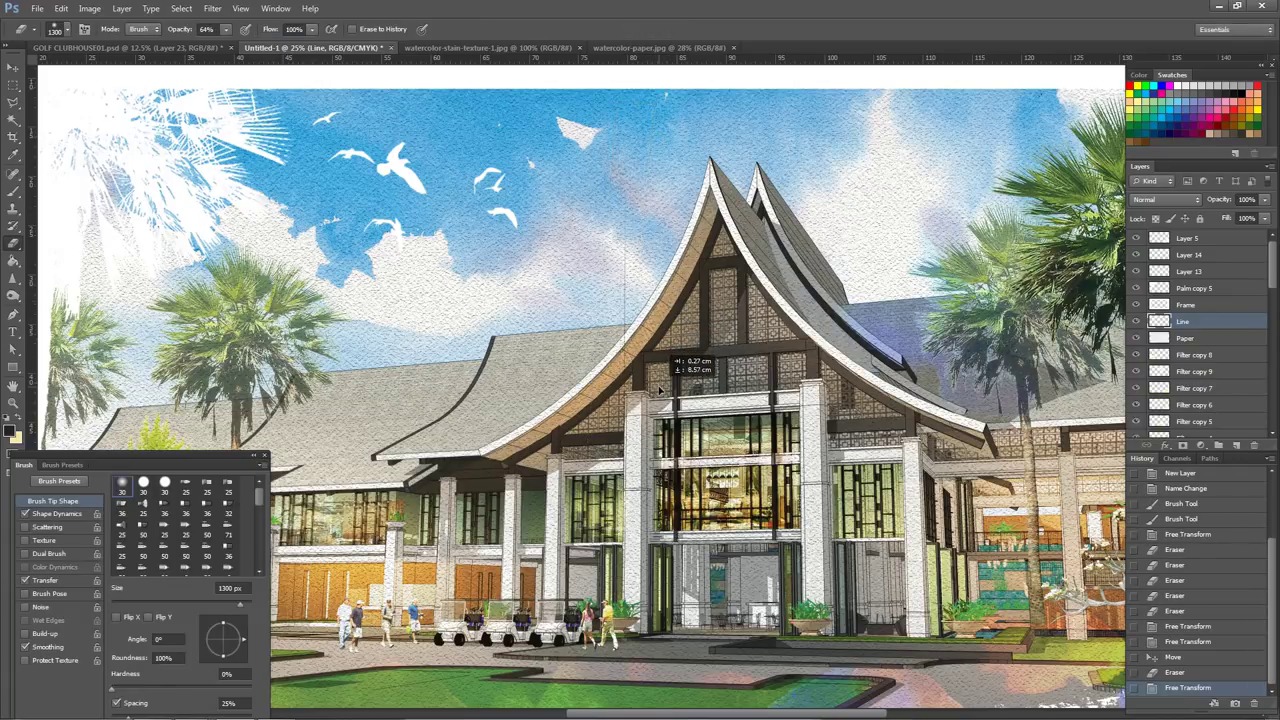
- Move the line down-right and add a slightly rotated copy placed higher up
key("v")
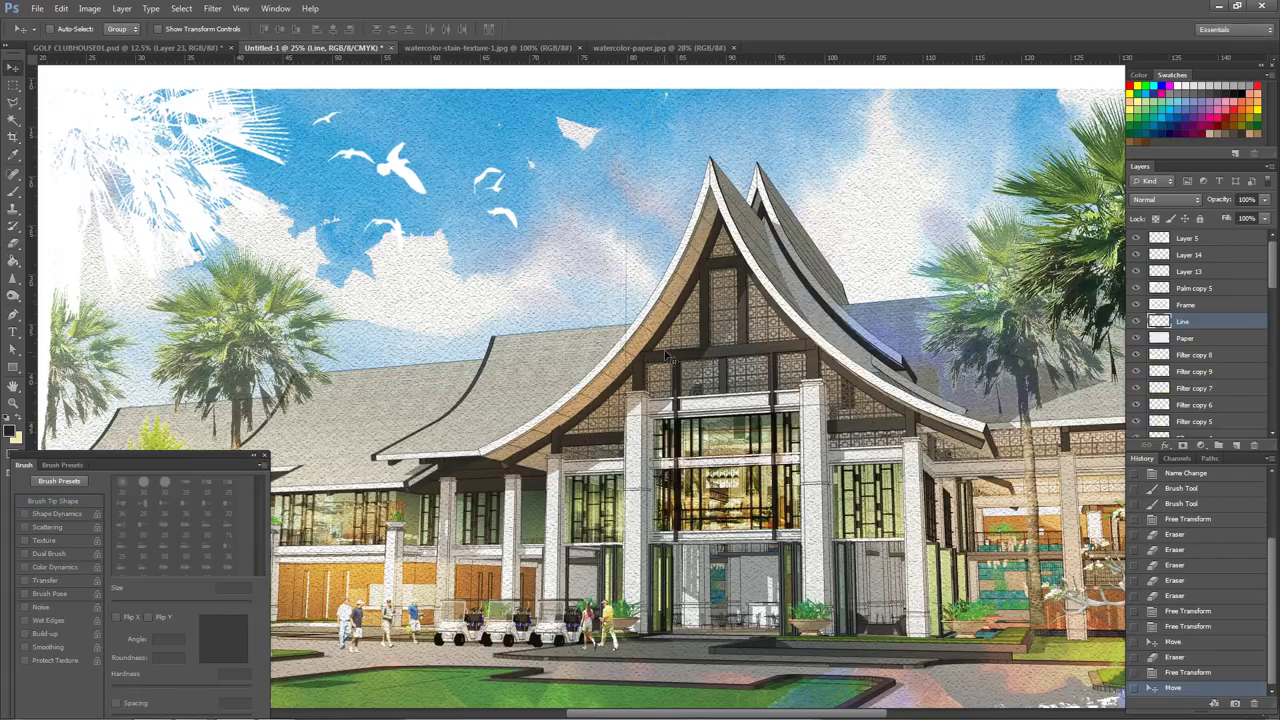
mouse_move(660, 390)
left_mouse_down()
mouse_move(675, 440)
mouse_move(671, 526)
mouse_move(870, 427)
left_mouse_up()
key("ctrl+alt+t")
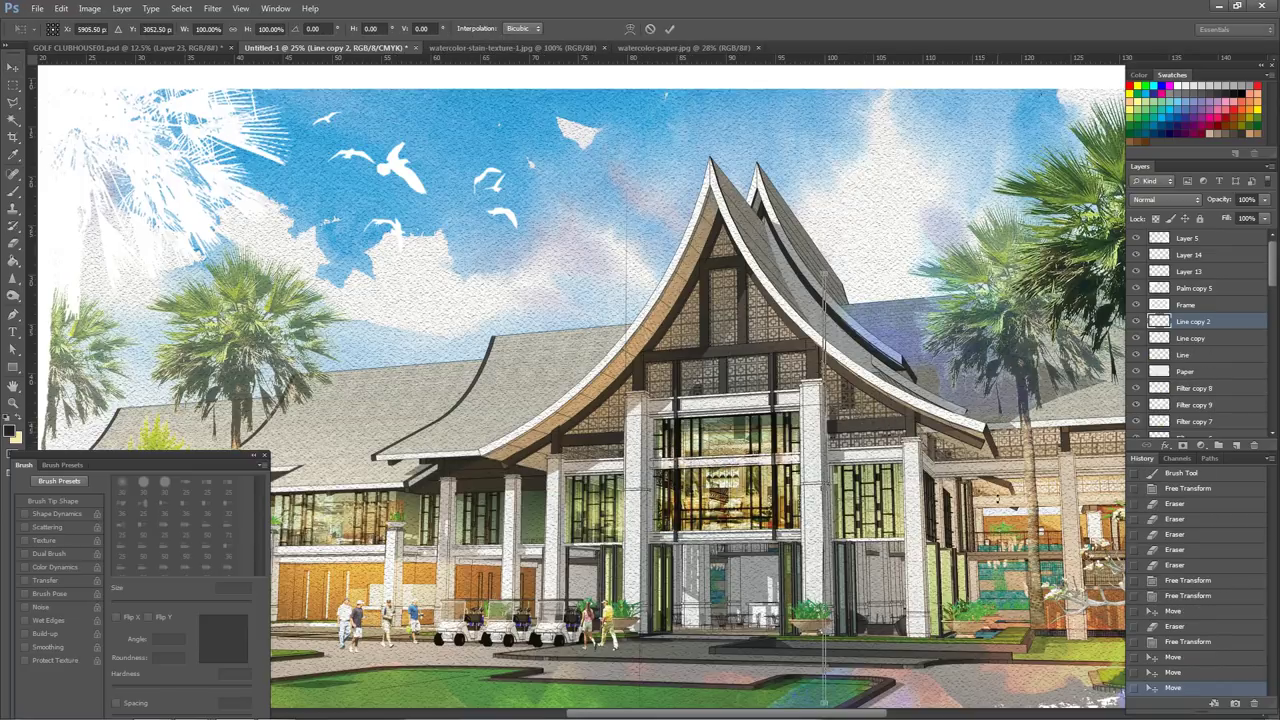
mouse_move(1000, 450)
left_mouse_down()
mouse_move(998, 497)
mouse_move(1013, 483)
left_mouse_up()
key("Return")
left_click_drag(866, 497, 866, 388)
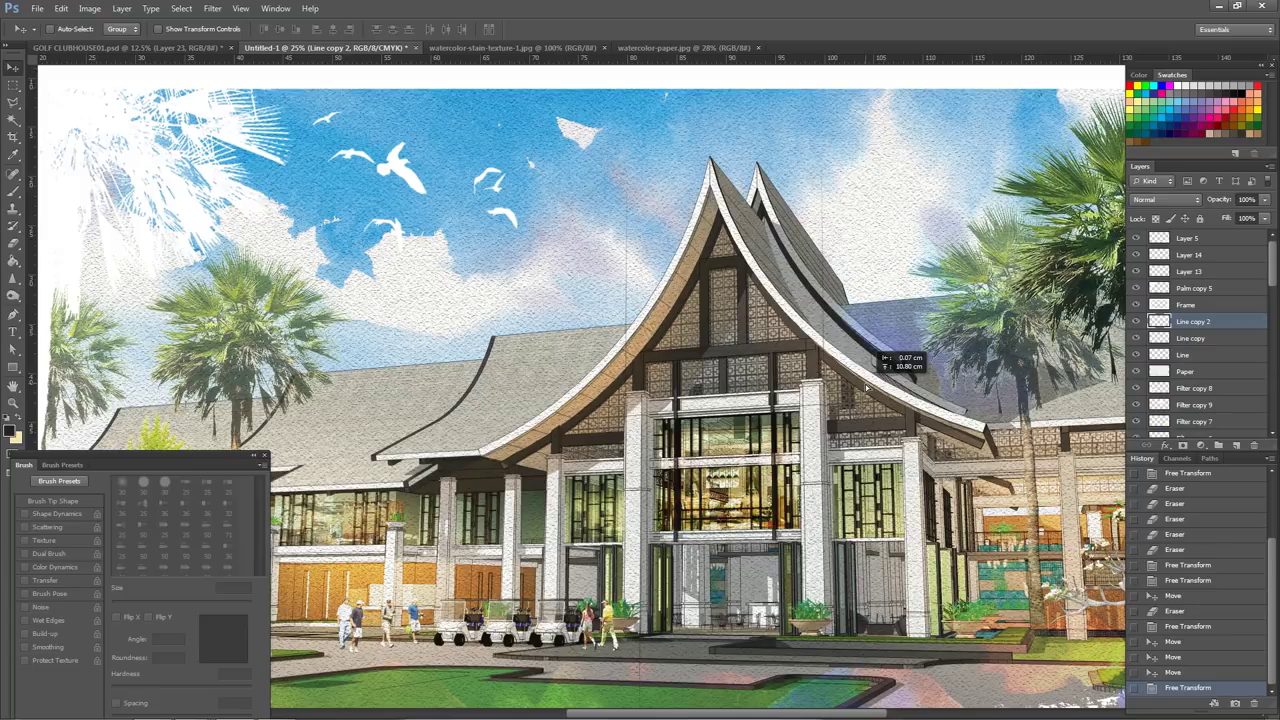
key("ctrl+t")
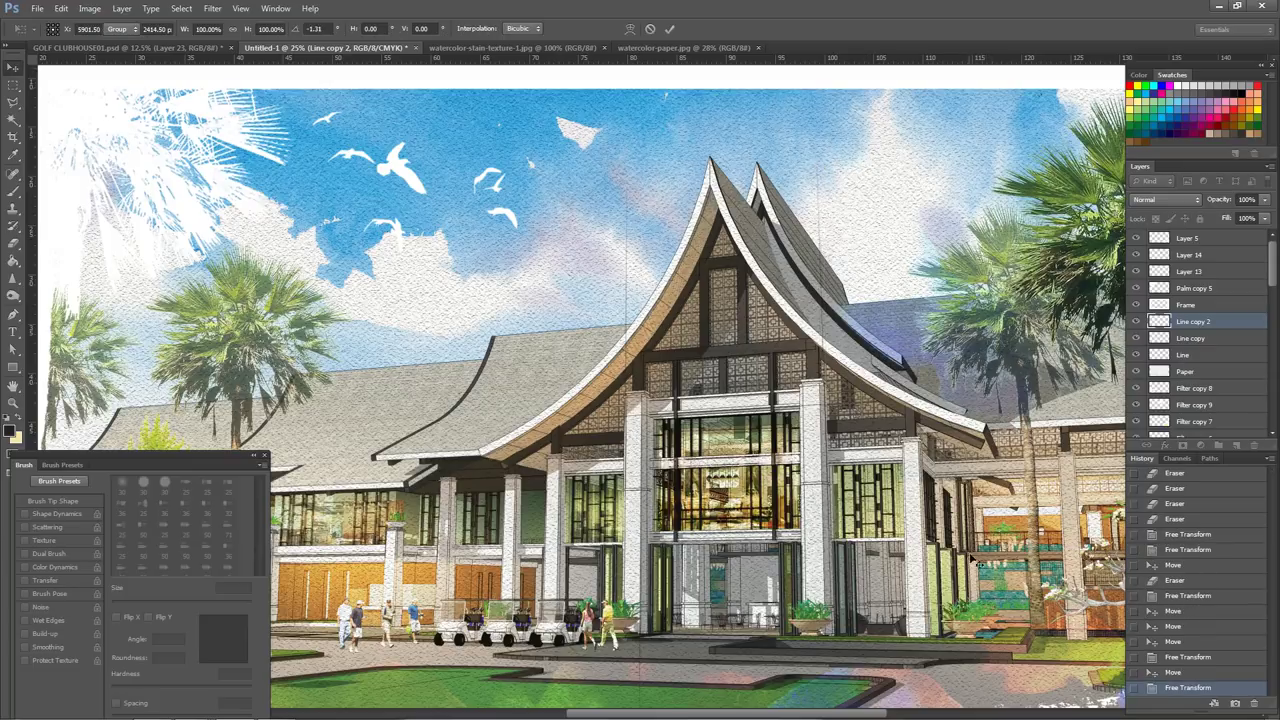
key("Return")
- Add more line copies, setting one to 80% opacity and tilting Line copy 5 about 3 degrees
left_click_drag(897, 481, 866, 570)
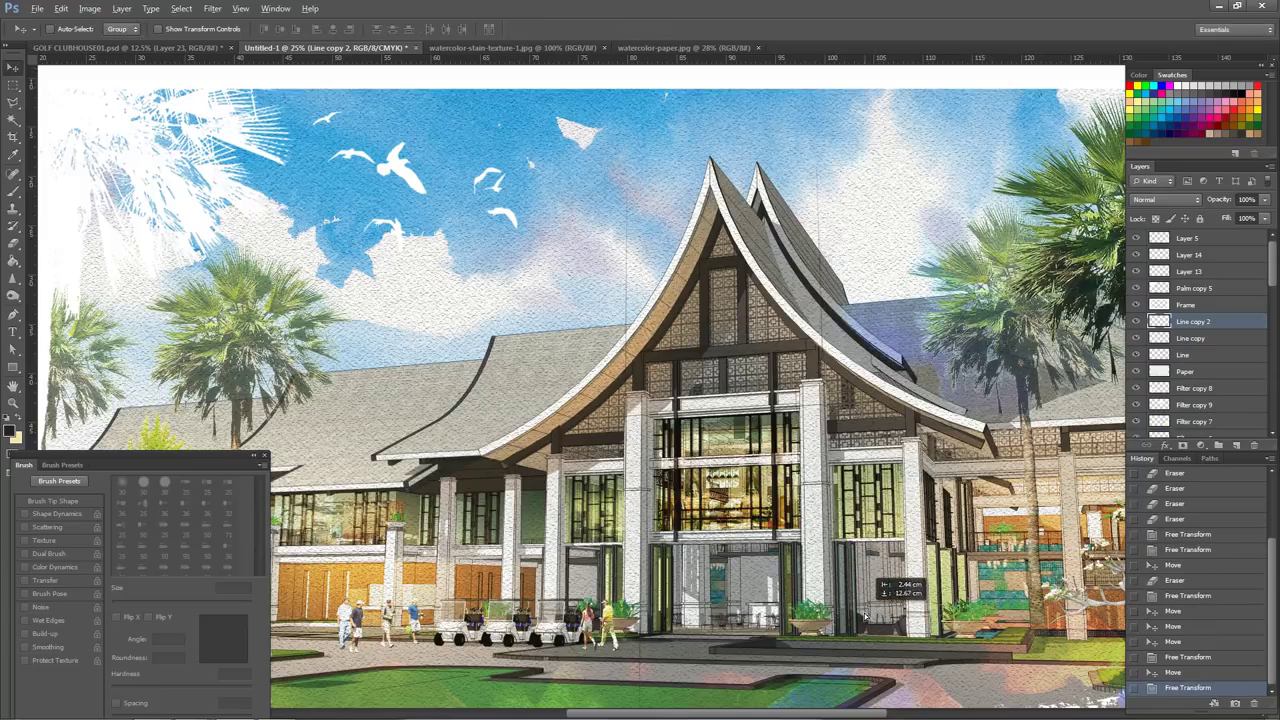
left_click_drag(938, 538, 966, 612)
left_click_drag(1262, 217, 1250, 217)
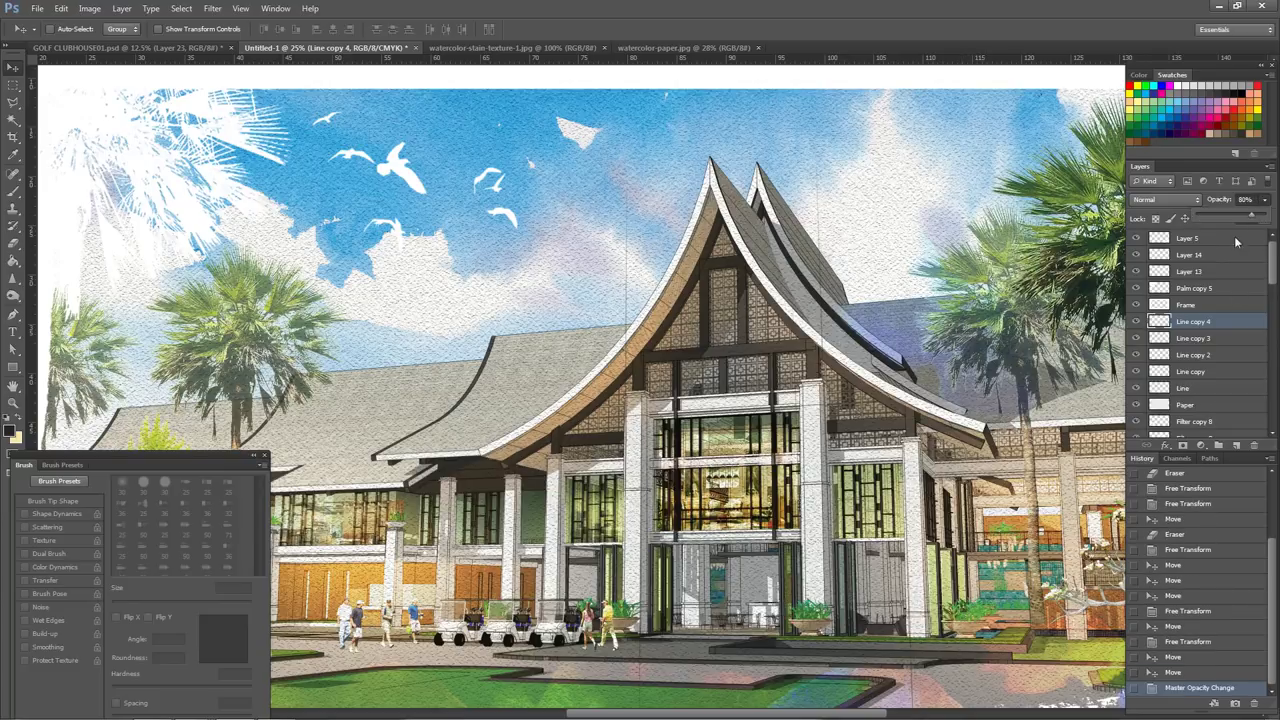
left_click_drag(712, 415, 525, 328)
key("ctrl+t")
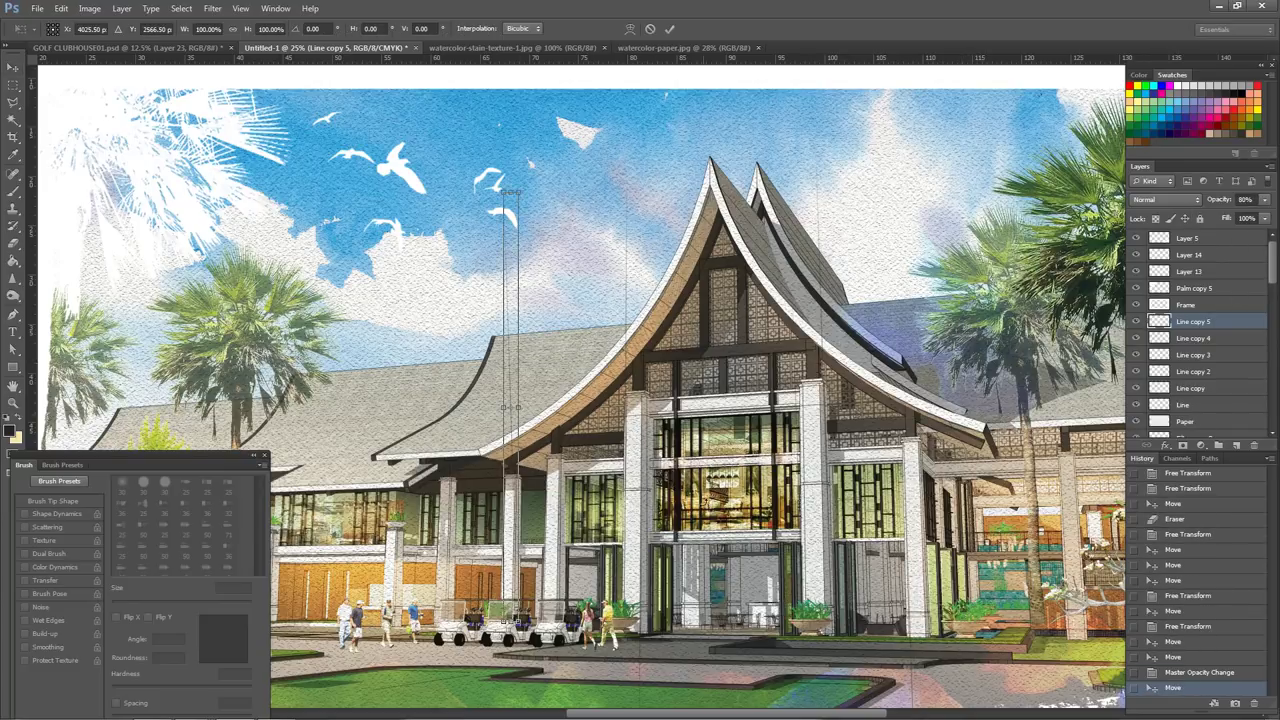
left_click_drag(713, 548, 713, 523)
key("Return")
left_click_drag(566, 481, 478, 512)
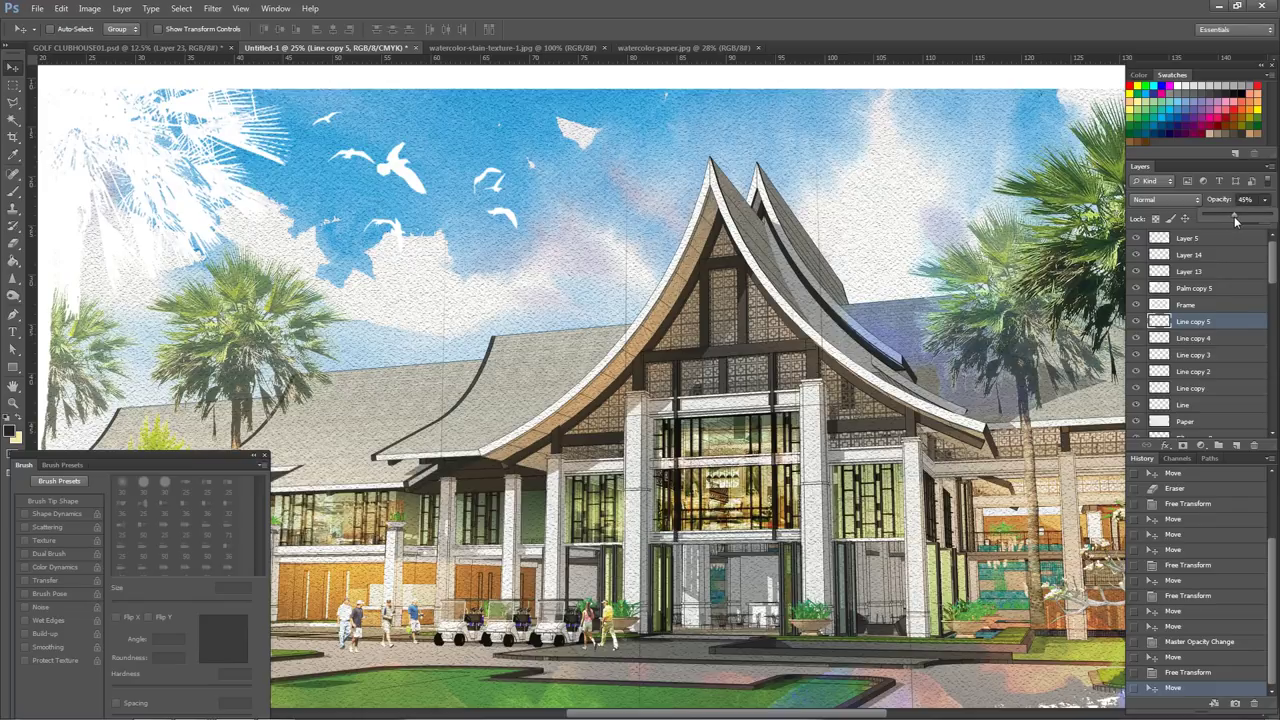
- Set the line to about 50% opacity, reposition Line copy 5, and duplicate it lower
left_click_drag(1238, 222, 1237, 222)
left_click_drag(500, 437, 502, 518)
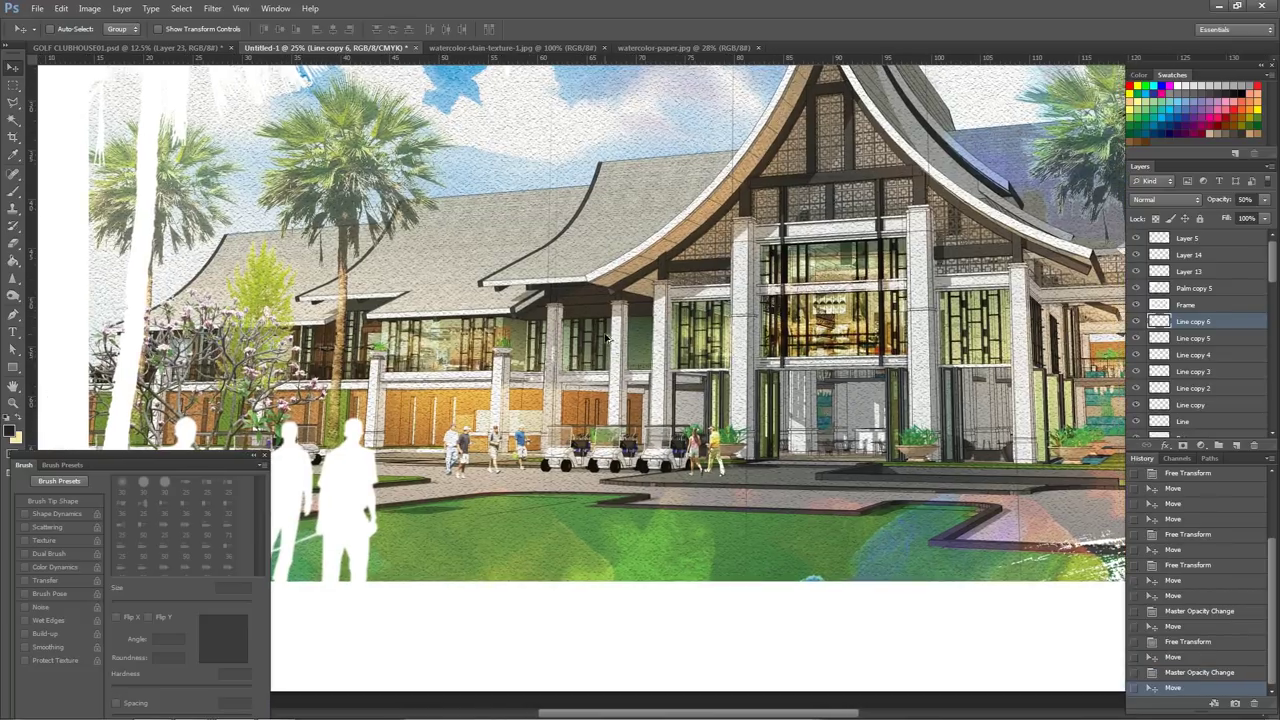
left_click_drag(504, 532, 541, 493)
key("ctrl+alt+t")
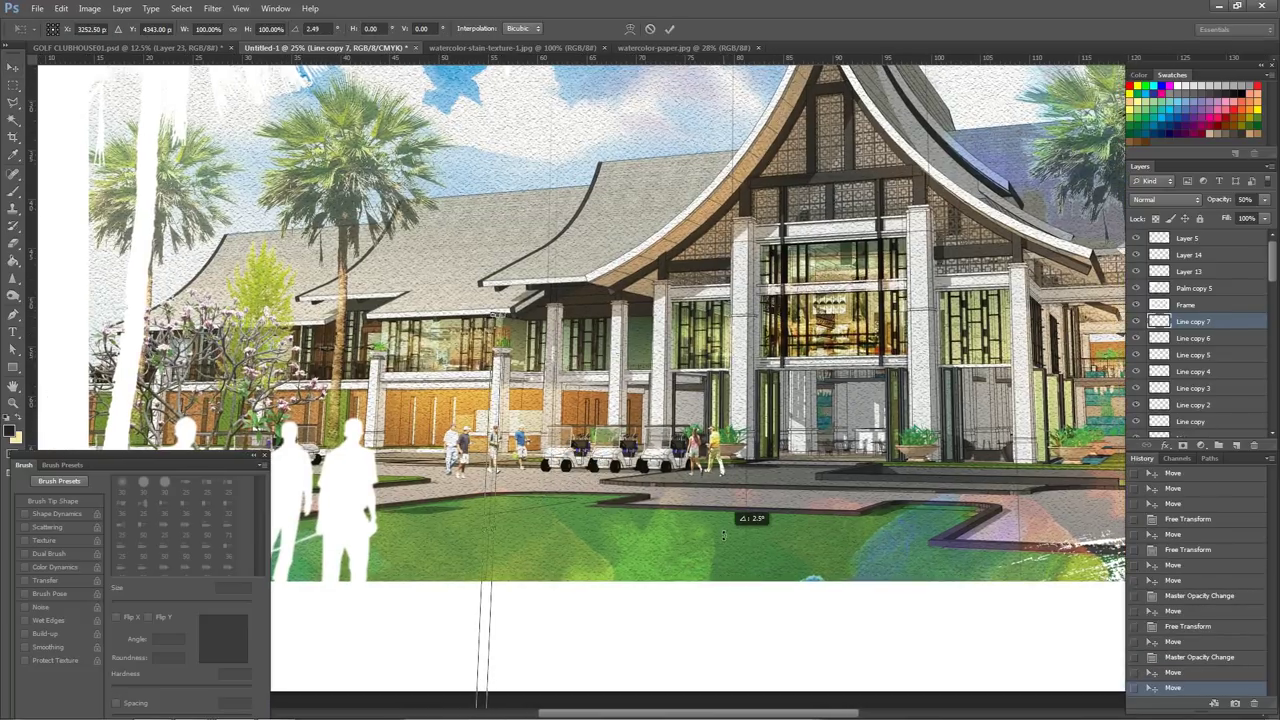
- Add two more line copies, tilting one to about -1.25°
key("Return")
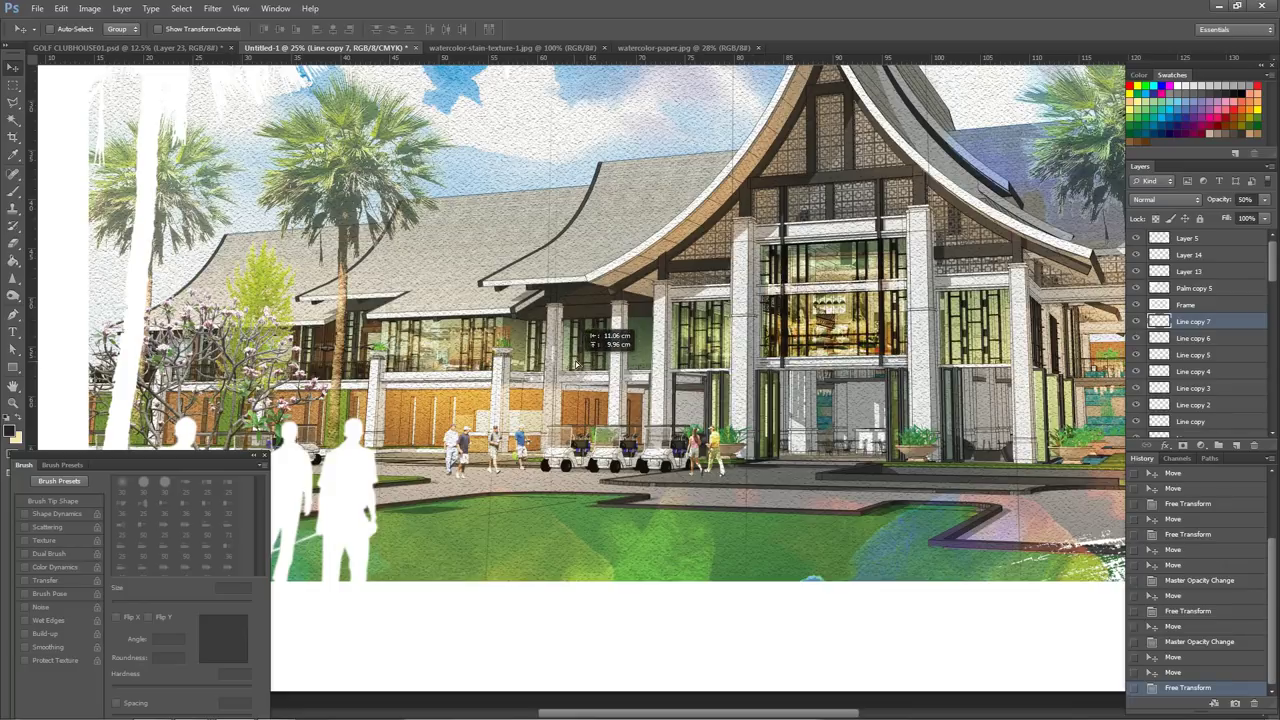
mouse_move(578, 360)
left_mouse_down()
mouse_move(549, 352)
mouse_move(560, 356)
left_mouse_up()
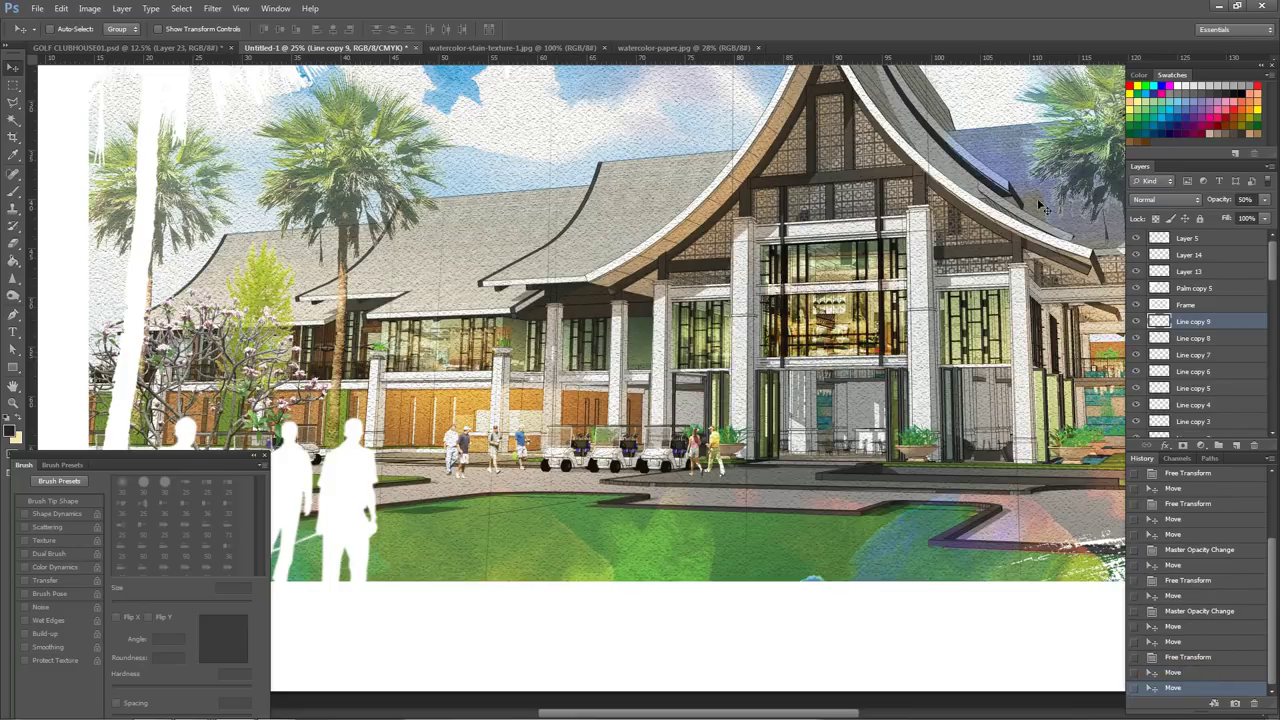
left_click_drag(724, 308, 735, 385)
key("ctrl+t")
left_click_drag(800, 532, 810, 534)
key("Return")
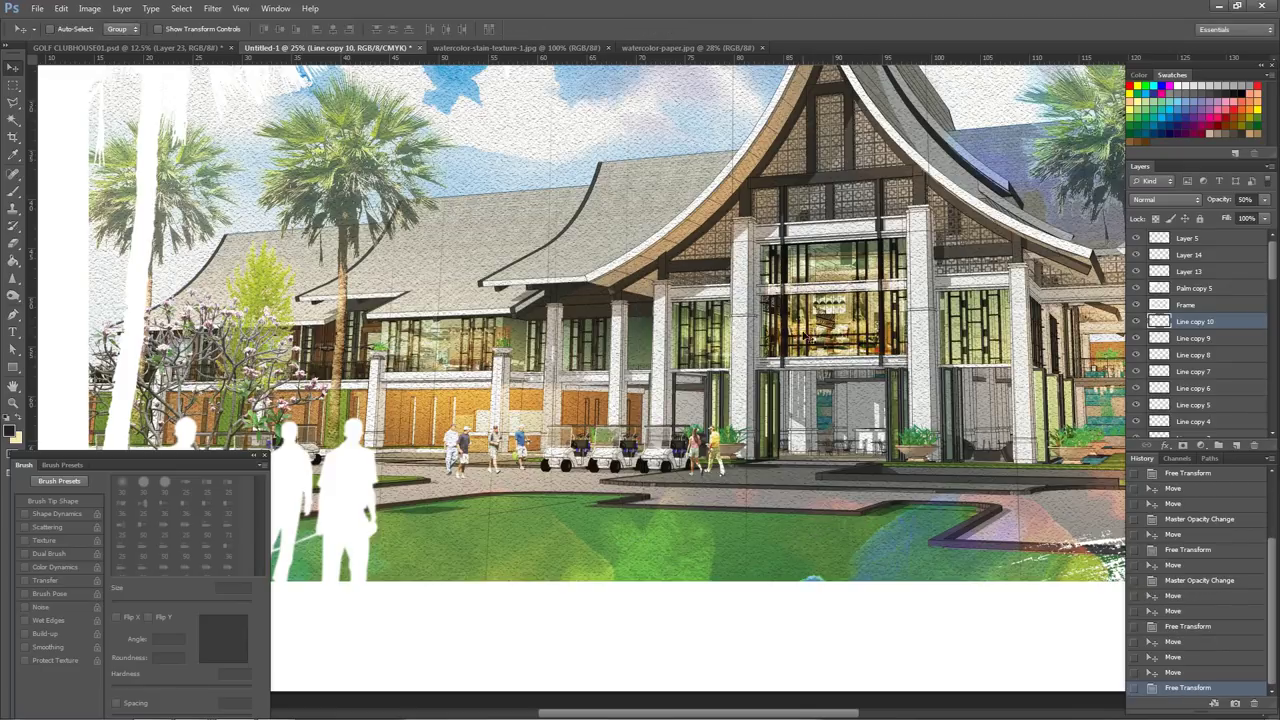
- Place another line copy, turn it nearly vertical at 88.56°, and reposition it
left_click_drag(744, 568, 745, 272)
key("ctrl+t")
mouse_move(610, 230)
left_mouse_down()
mouse_move(494, 375)
mouse_move(510, 360)
left_mouse_up()
key("Return")
key("z")
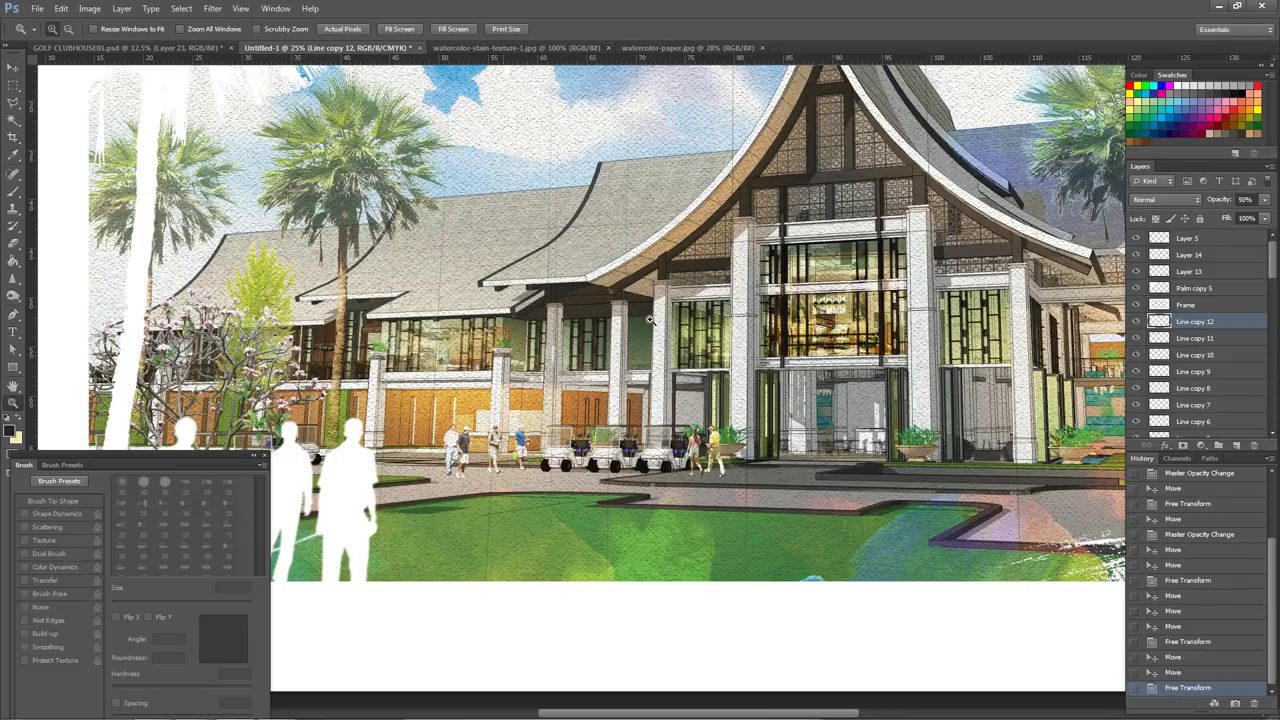
key("v")
left_click_drag(655, 275, 712, 250)
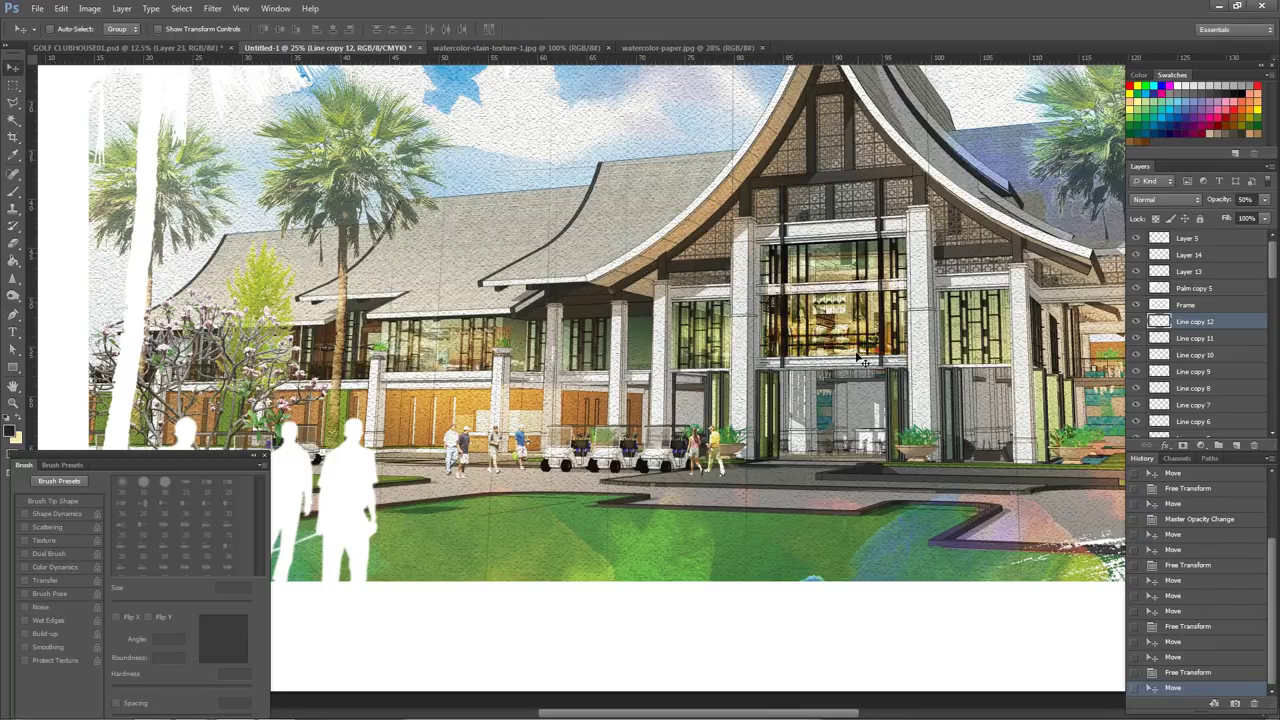
- Tilt a copy to -1.79° and add Line copy 13 tilted to about -1.69°
key("ctrl+t")
left_click_drag(855, 347, 921, 402)
key("Return")
mouse_move(745, 385)
left_mouse_down()
mouse_move(760, 383)
mouse_move(843, 236)
left_mouse_up()
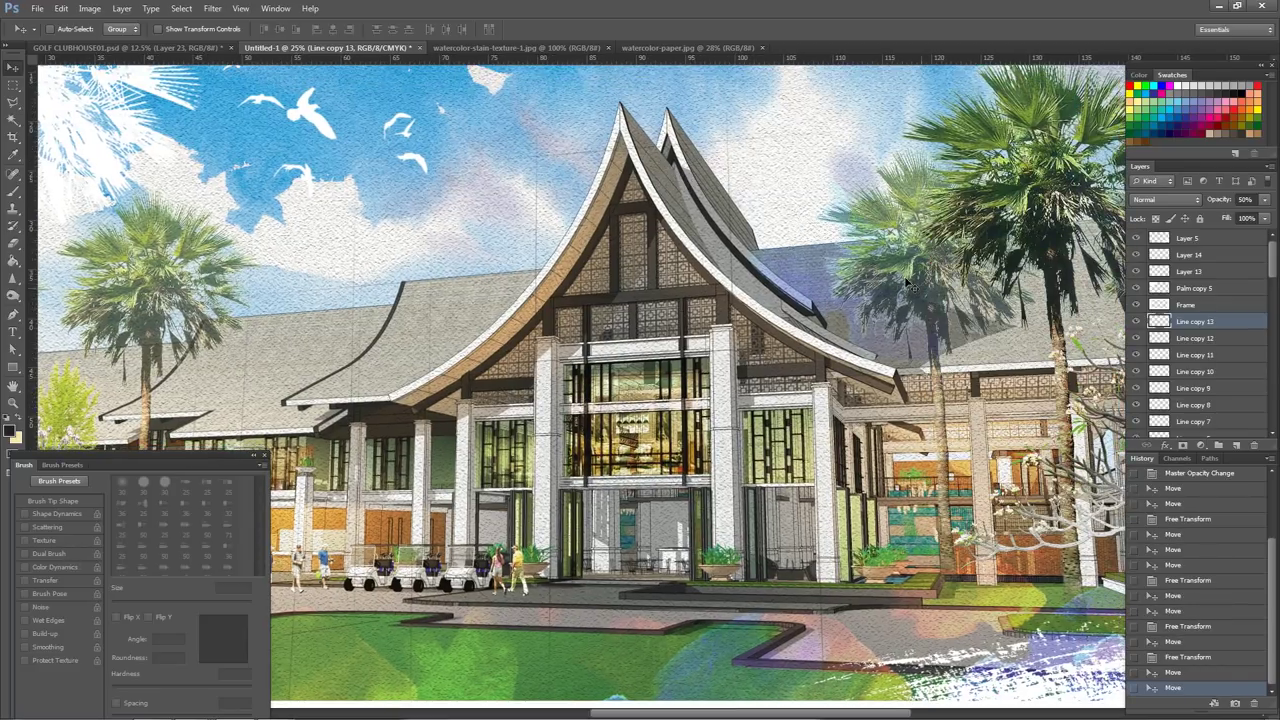
left_click_drag(843, 236, 797, 238)
key("ctrl+t")
left_click_drag(985, 370, 1028, 363)
key("Return")
- Add Line copy 14 about 9.82 cm away and place another duplicate line
mouse_move(845, 296)
left_mouse_down()
mouse_move(908, 372)
mouse_move(1070, 450)
left_mouse_up()
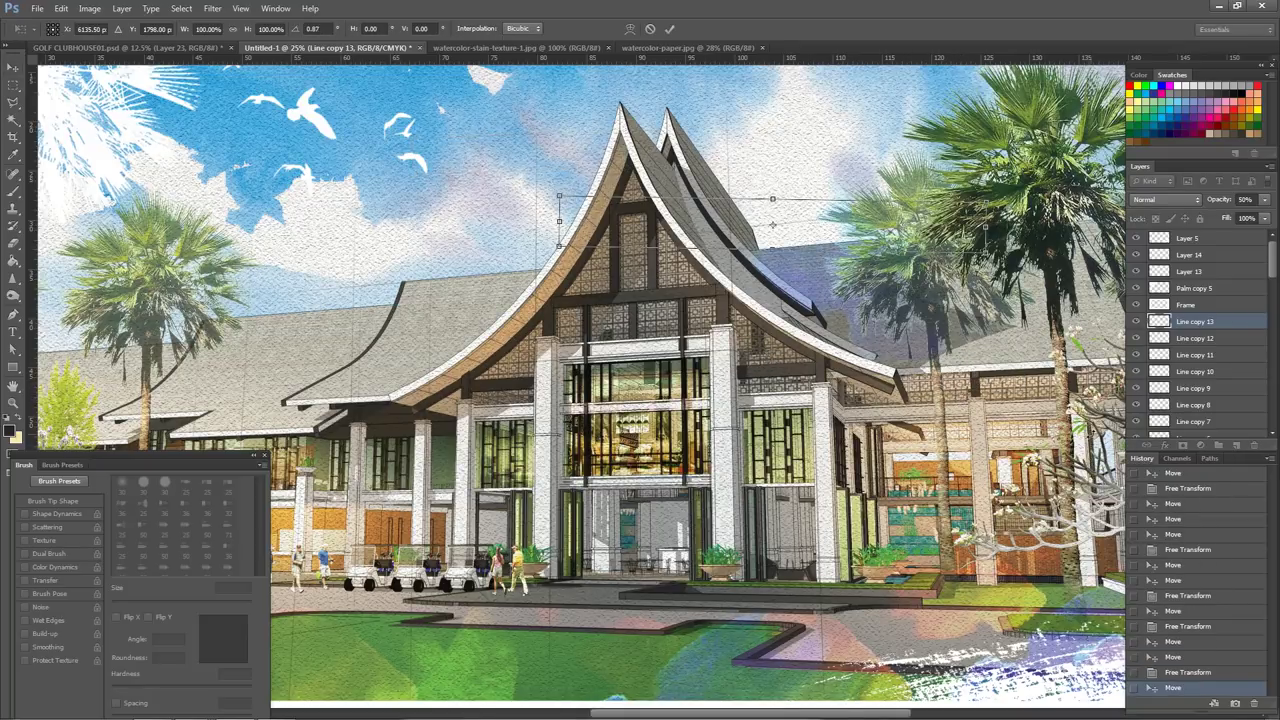
mouse_move(756, 432)
left_mouse_down()
mouse_move(535, 505)
mouse_move(848, 437)
left_mouse_up()
key("ctrl+t")
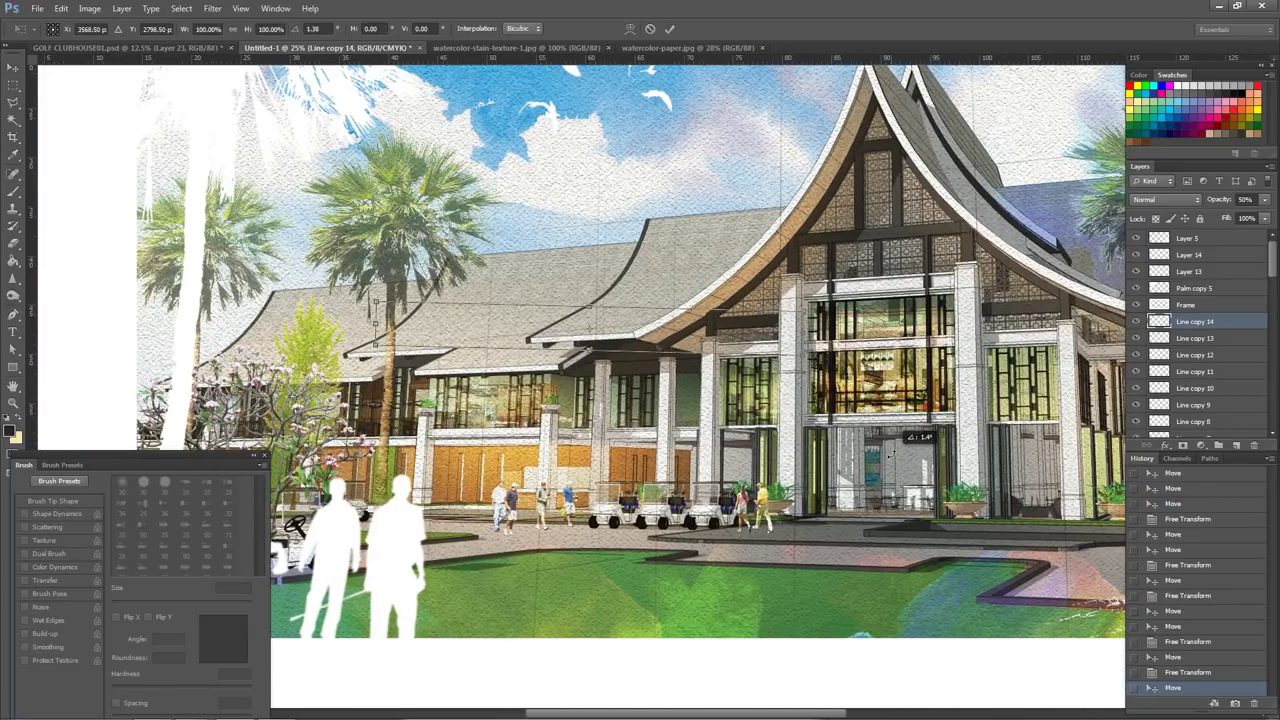
key("Return")
left_click_drag(700, 424, 683, 433)
key("z")
left_click(914, 394, "alt")
key("v")
left_click_drag(684, 440, 975, 432)
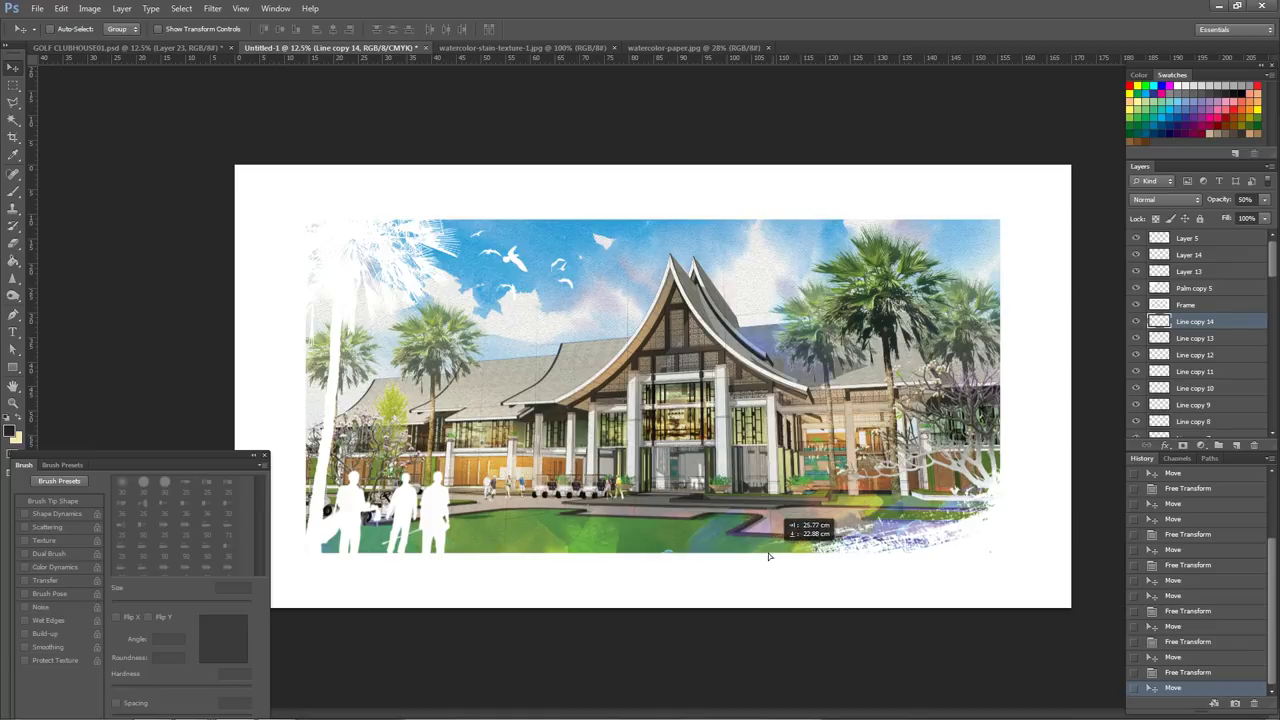
- Drop Line copy 15 and rotate it about 8°
left_click_drag(975, 432, 800, 526)
key("z")
left_click(860, 548)
left_click(860, 548)
key("ctrl+t")
left_click_drag(1010, 562, 1015, 598)
key("Return")
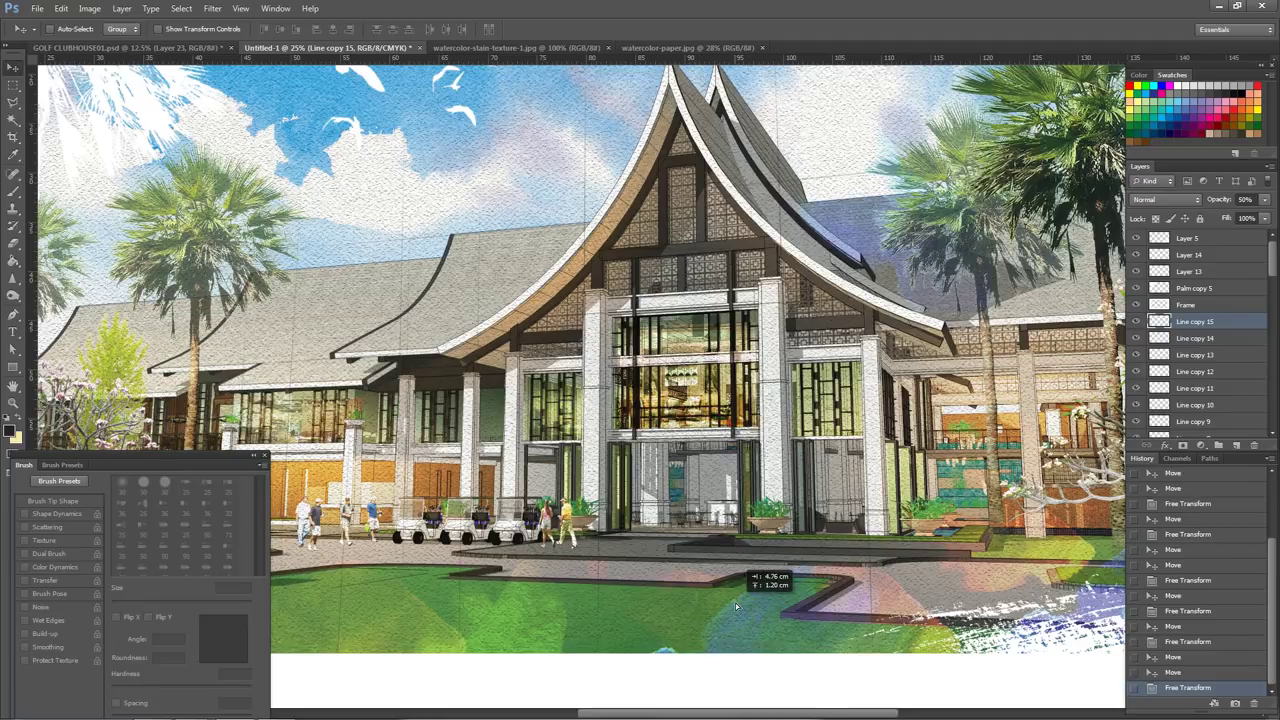
- Position the line across the lawn and stretch it to about 151% width
left_click_drag(716, 611, 745, 612)
key("ctrl+t")
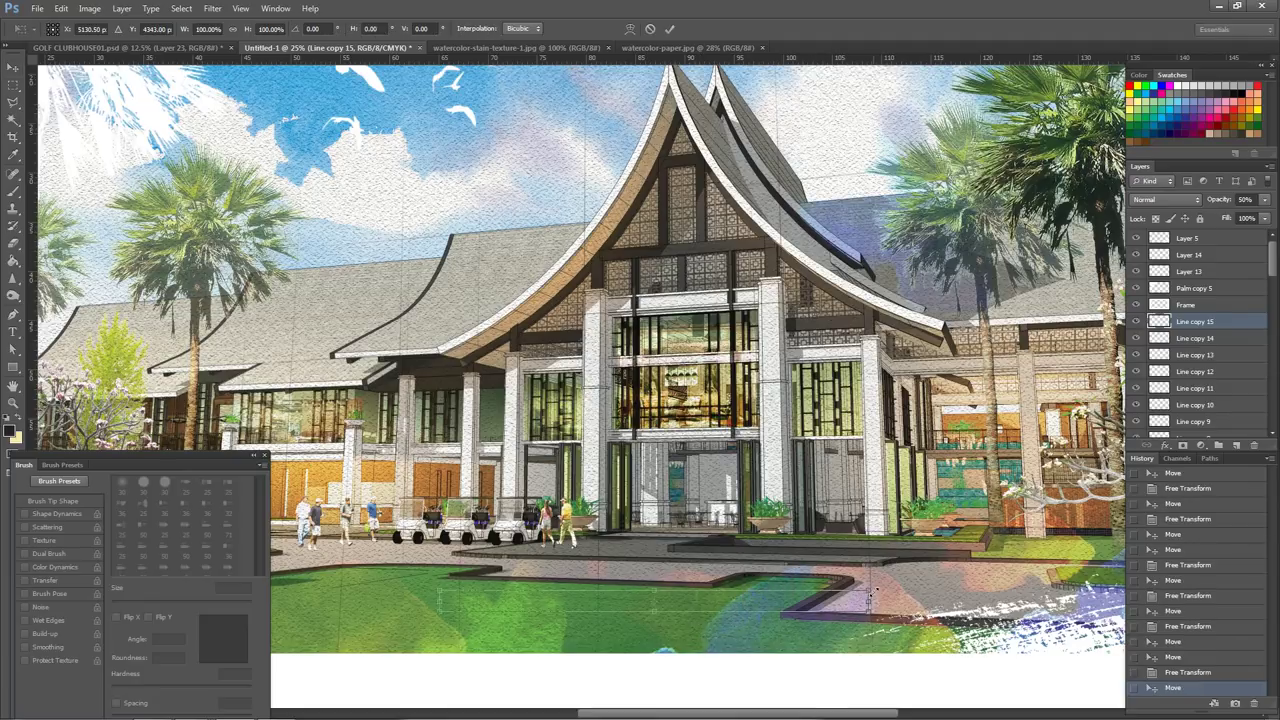
left_click_drag(867, 607, 931, 546)
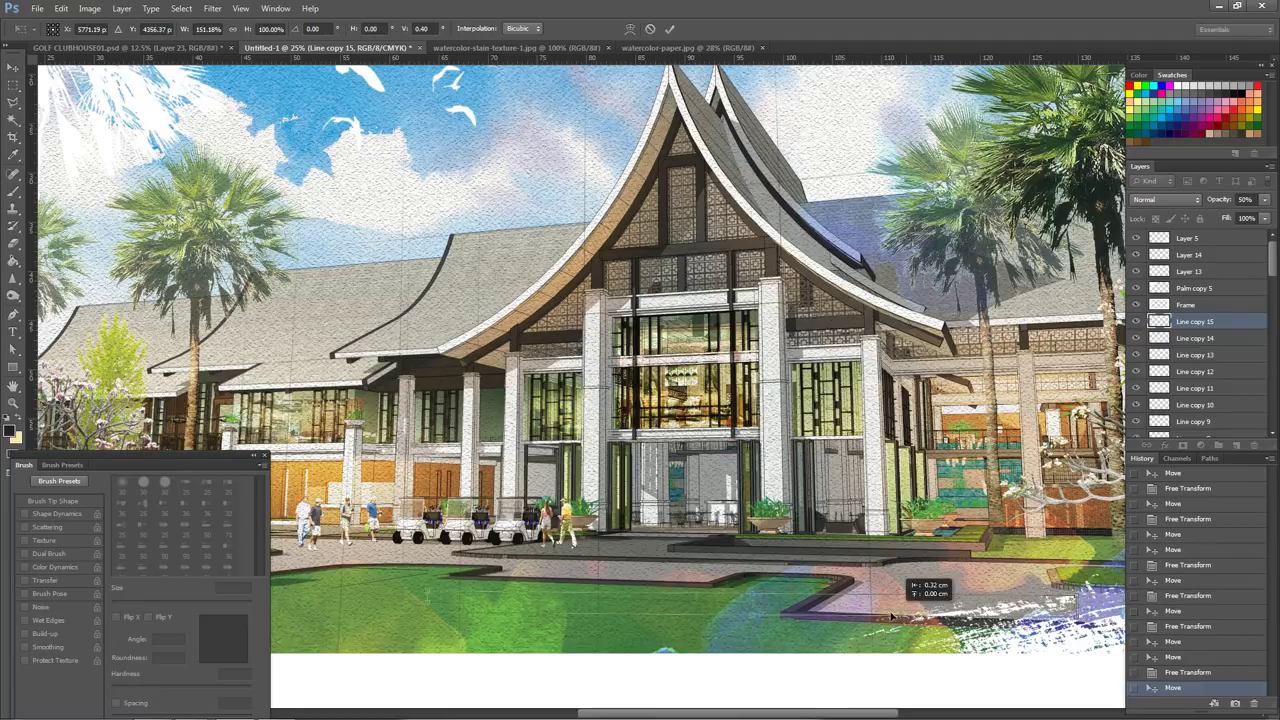
key("Return")
- Set the line's opacity to 74% and duplicate it as Line copy 16
key("z")
left_click(1256, 217)
key("v")
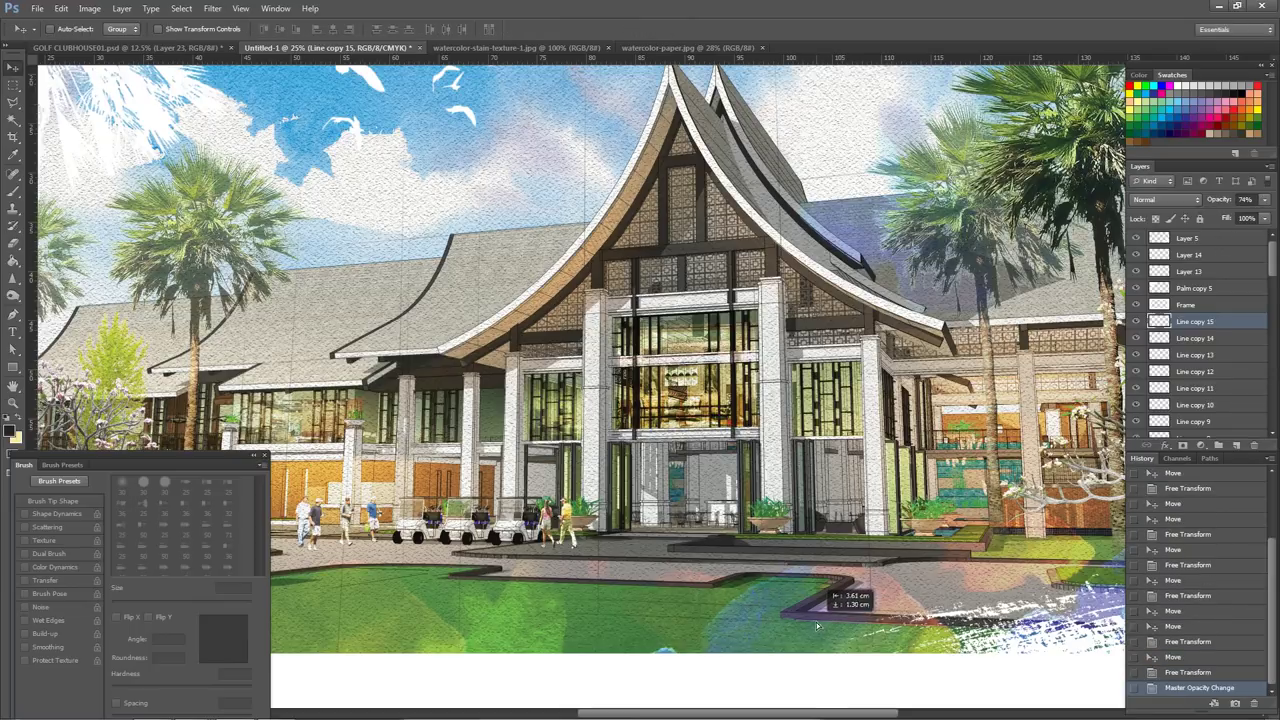
left_click_drag(822, 620, 840, 612)
key("z")
left_click(914, 587, "alt")
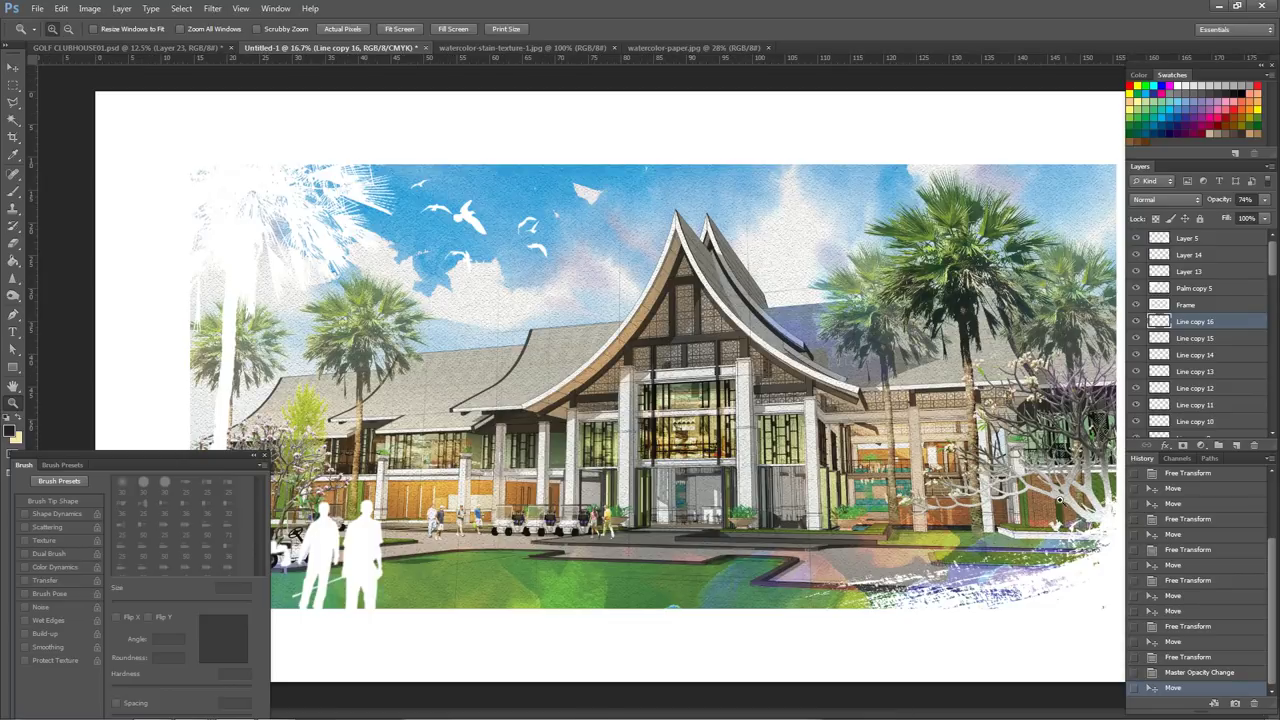
- Pick the Paper layer from the canvas and set its opacity to 83%
left_click(748, 409, "alt")
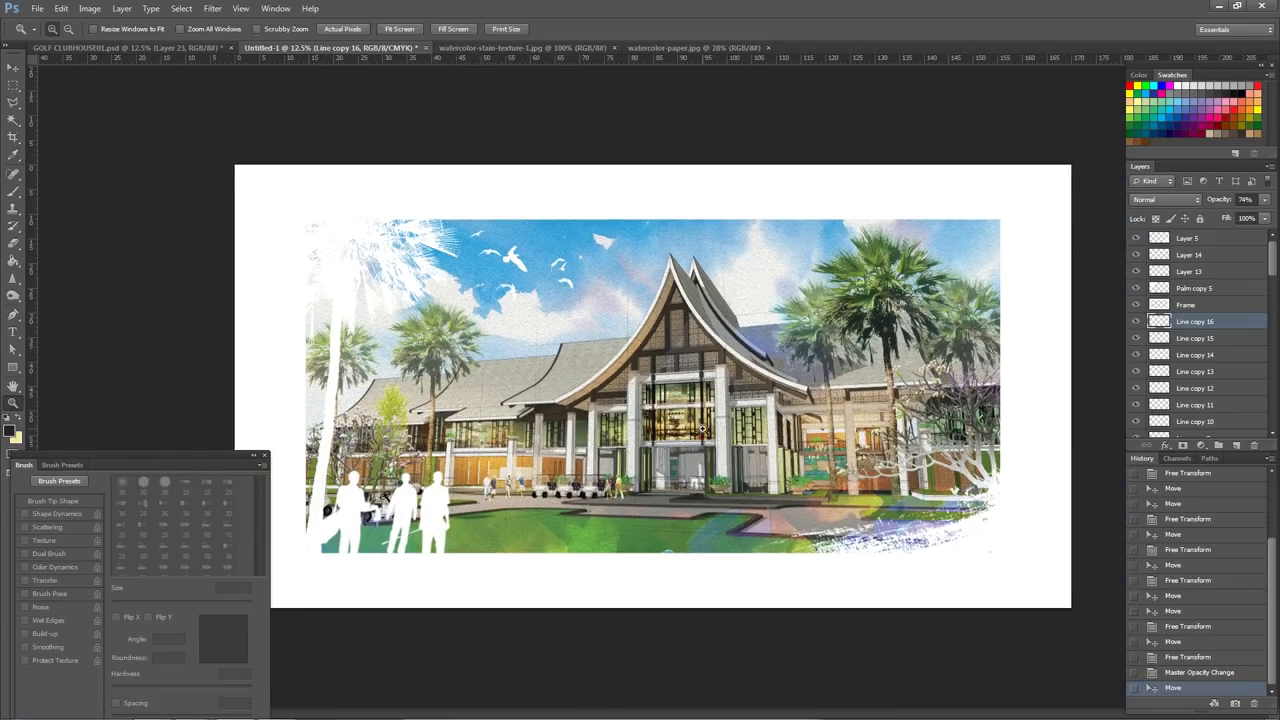
left_click(702, 428)
left_click(800, 472, "alt")
right_click(574, 292)
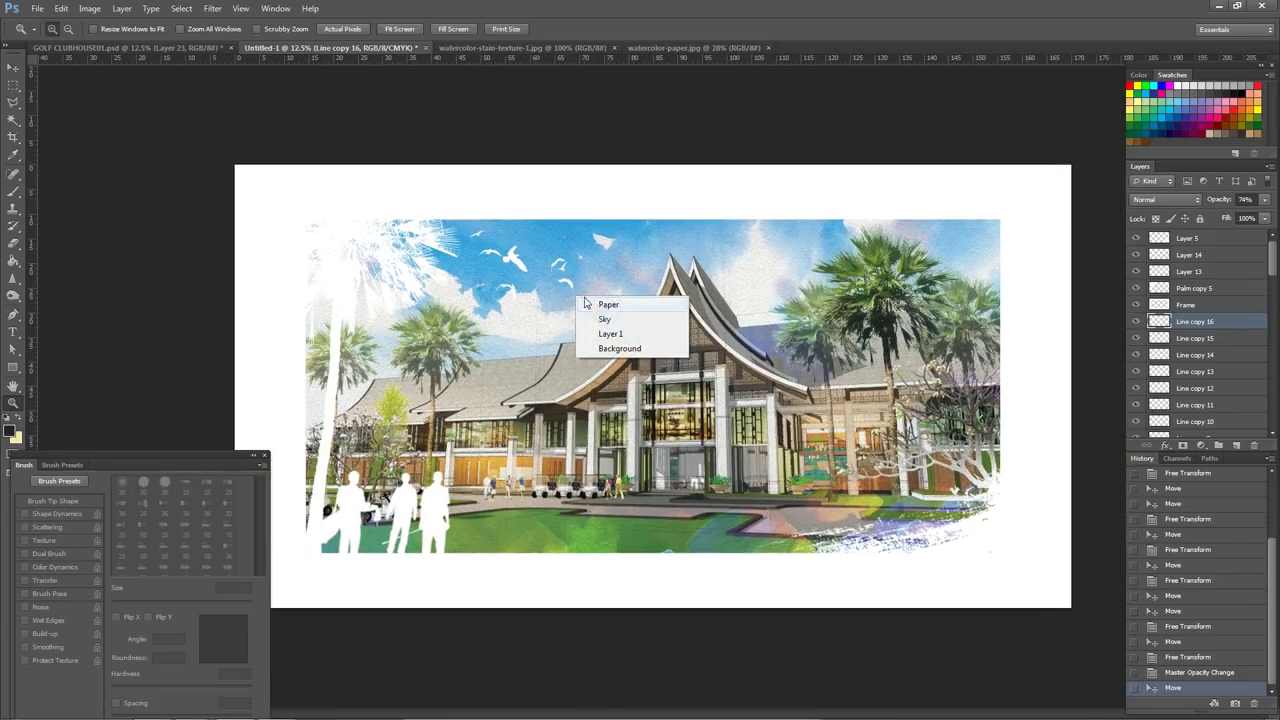
left_click(600, 298)
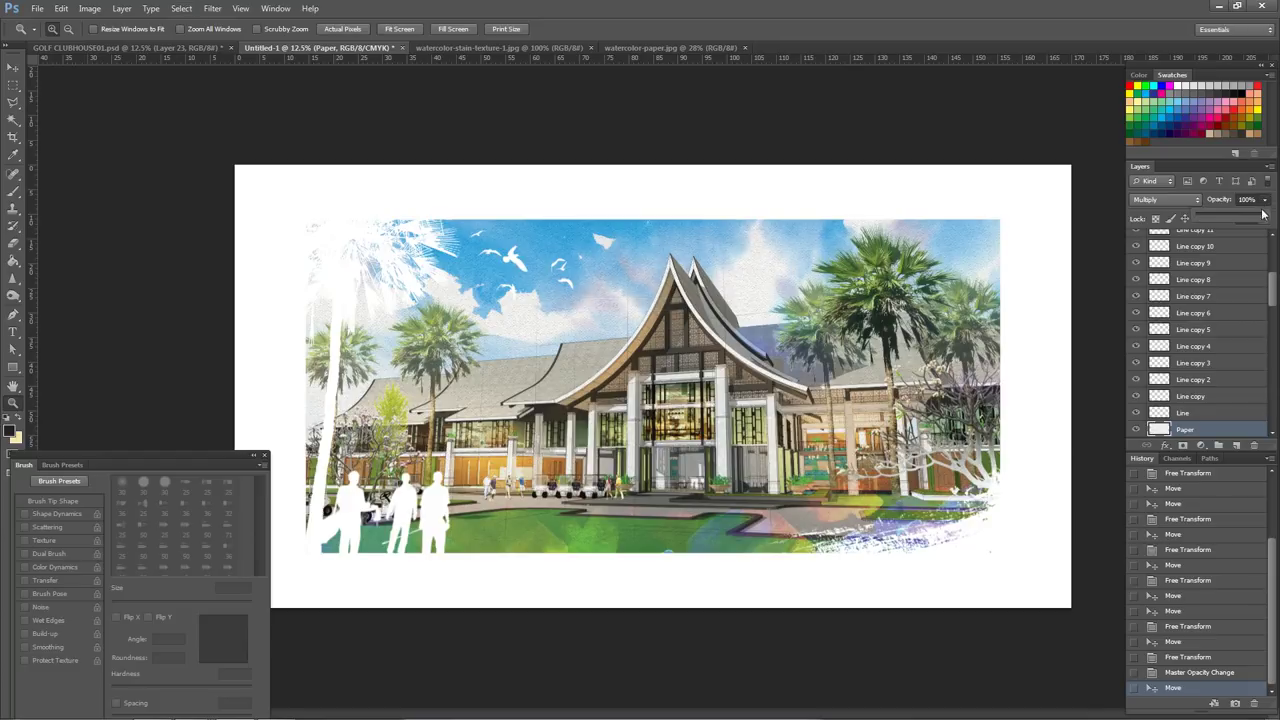
left_click_drag(1255, 218, 1255, 218)
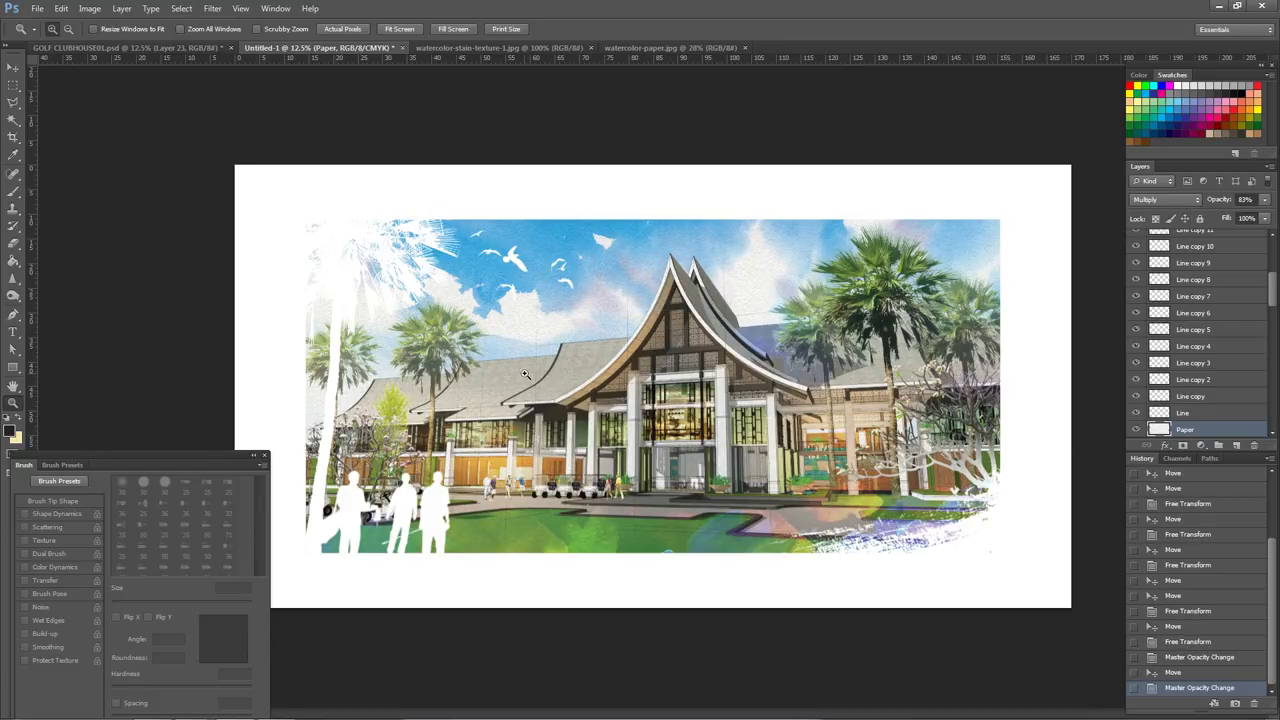
- Open watercolor2.jpg from the Paper Textures folder with Adobe Photoshop CS6
left_click(652, 385)
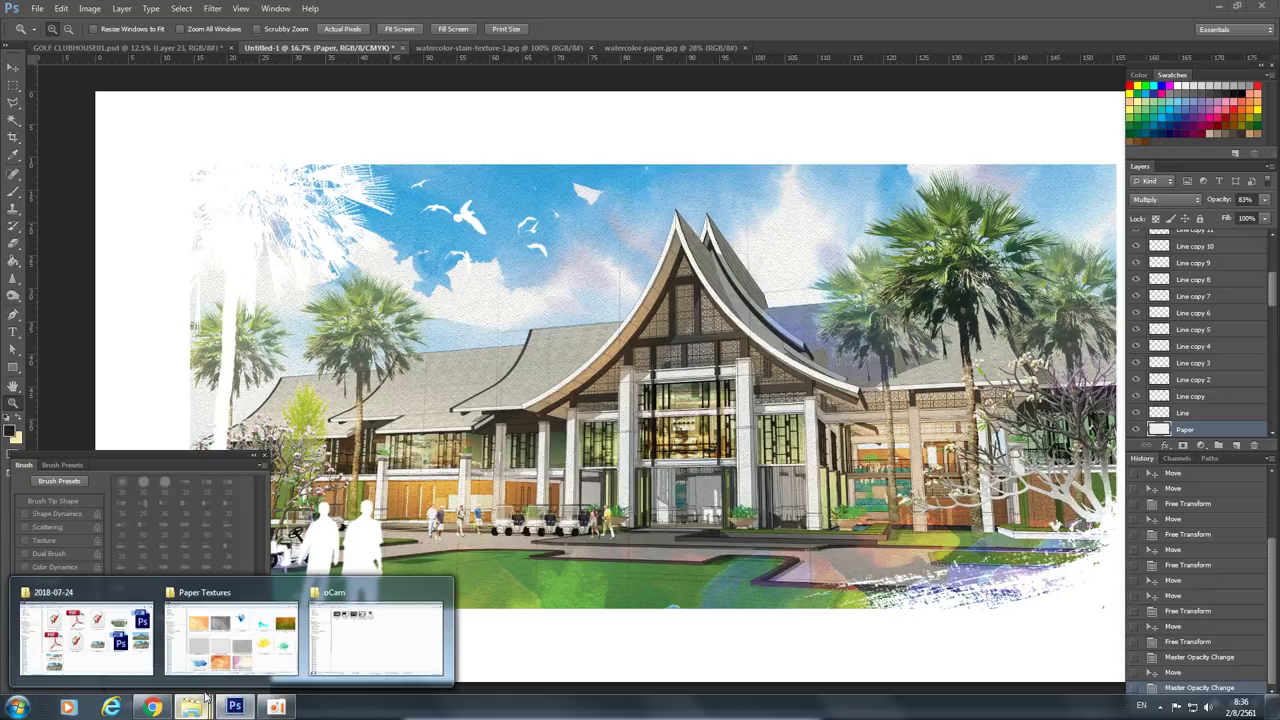
mouse_move(191, 707)
left_click(243, 655)
left_click(670, 287)
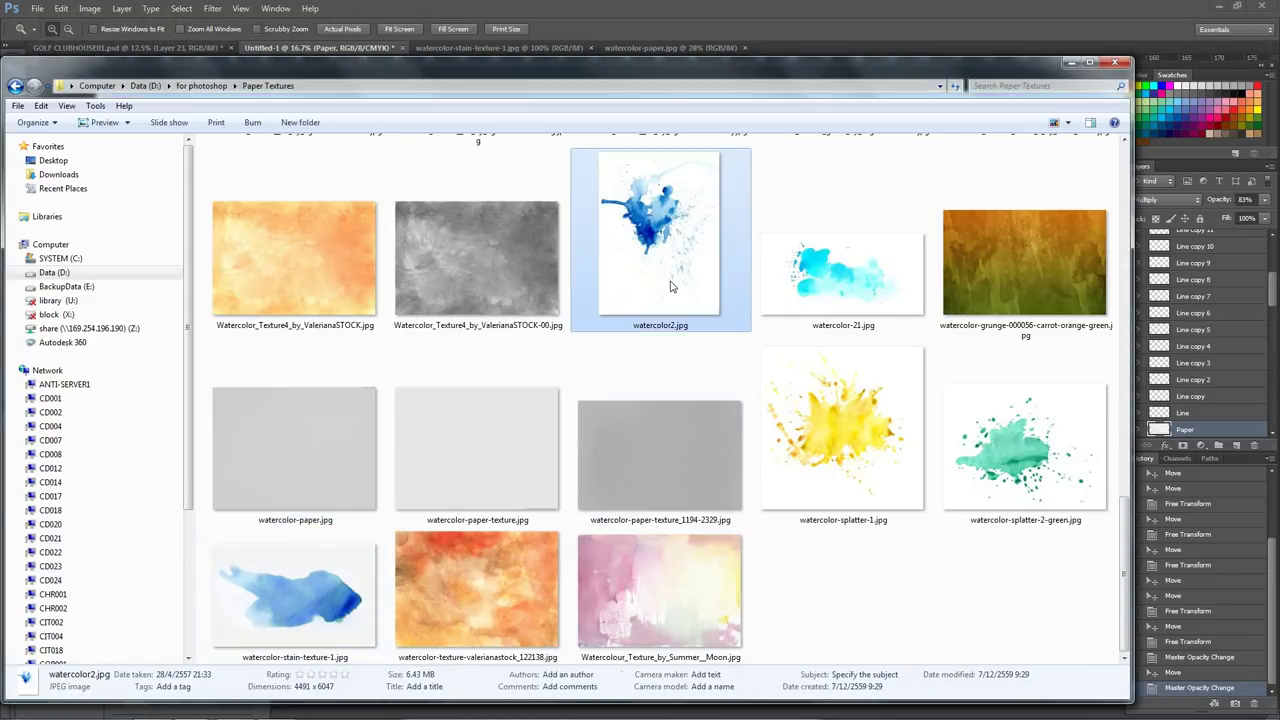
right_click(670, 287)
left_click(903, 404)
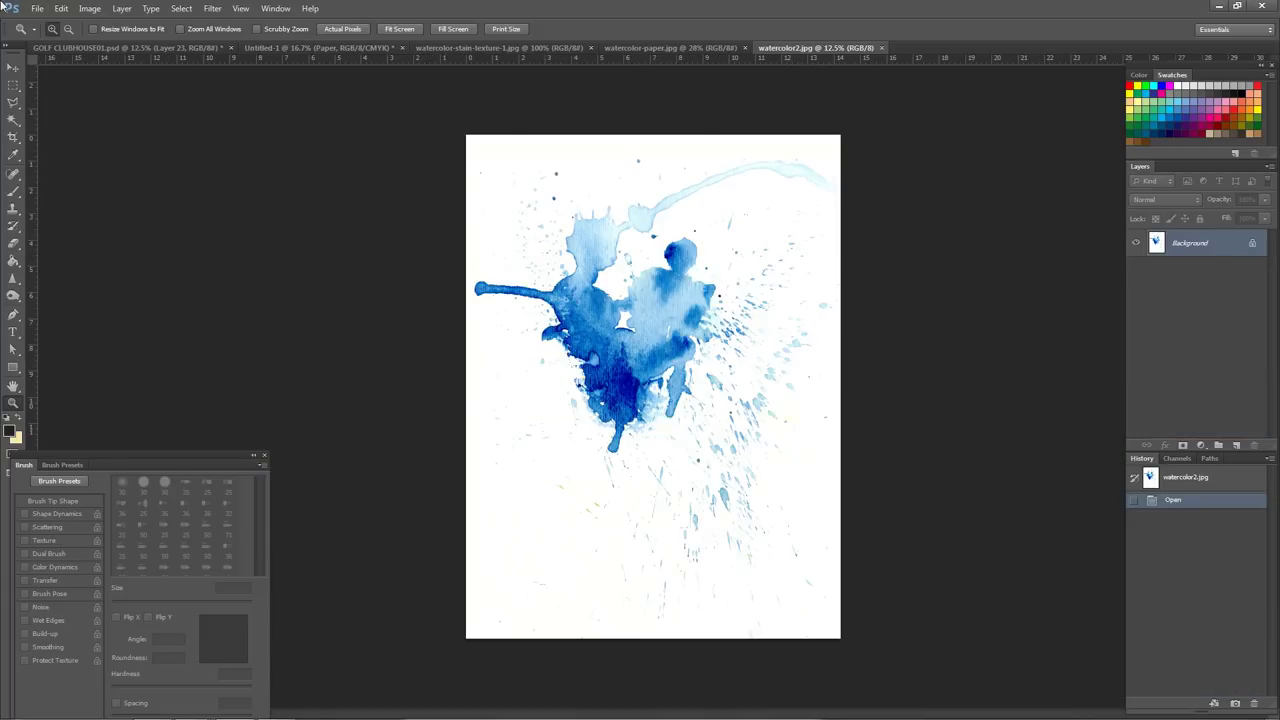
left_click(180, 8)
- Select the entire watercolor2.jpg splash image
left_click(190, 24)
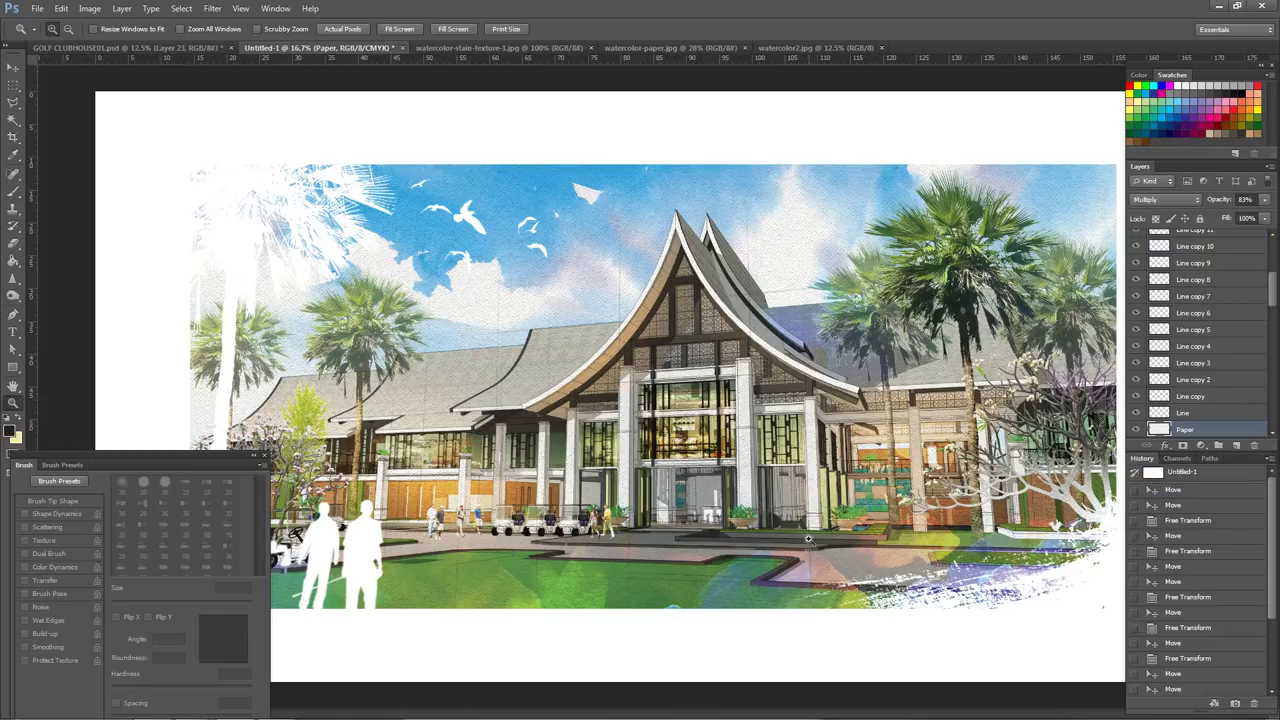
scroll(1236, 362, "down", 1)
scroll(1233, 359, "down", 3)
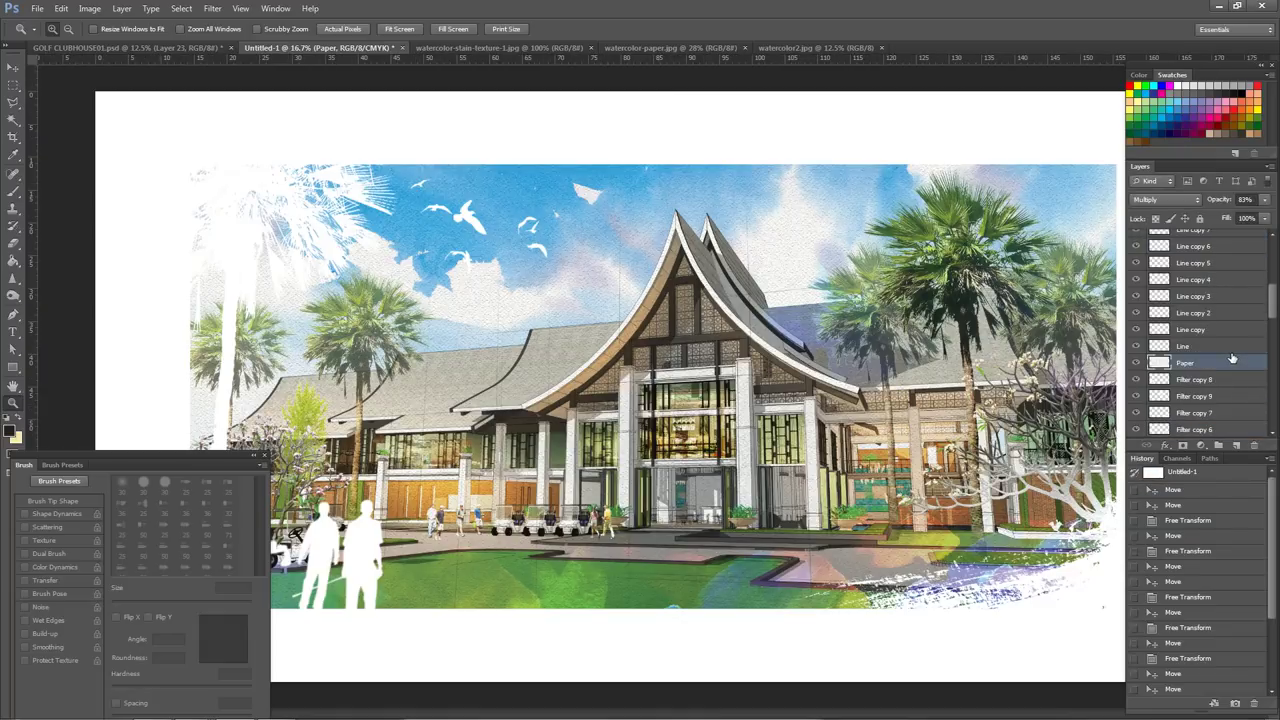
- Merge the layers from Line through Line copy 16 into a single layer
left_click(1237, 348)
scroll(1246, 348, "up", 3)
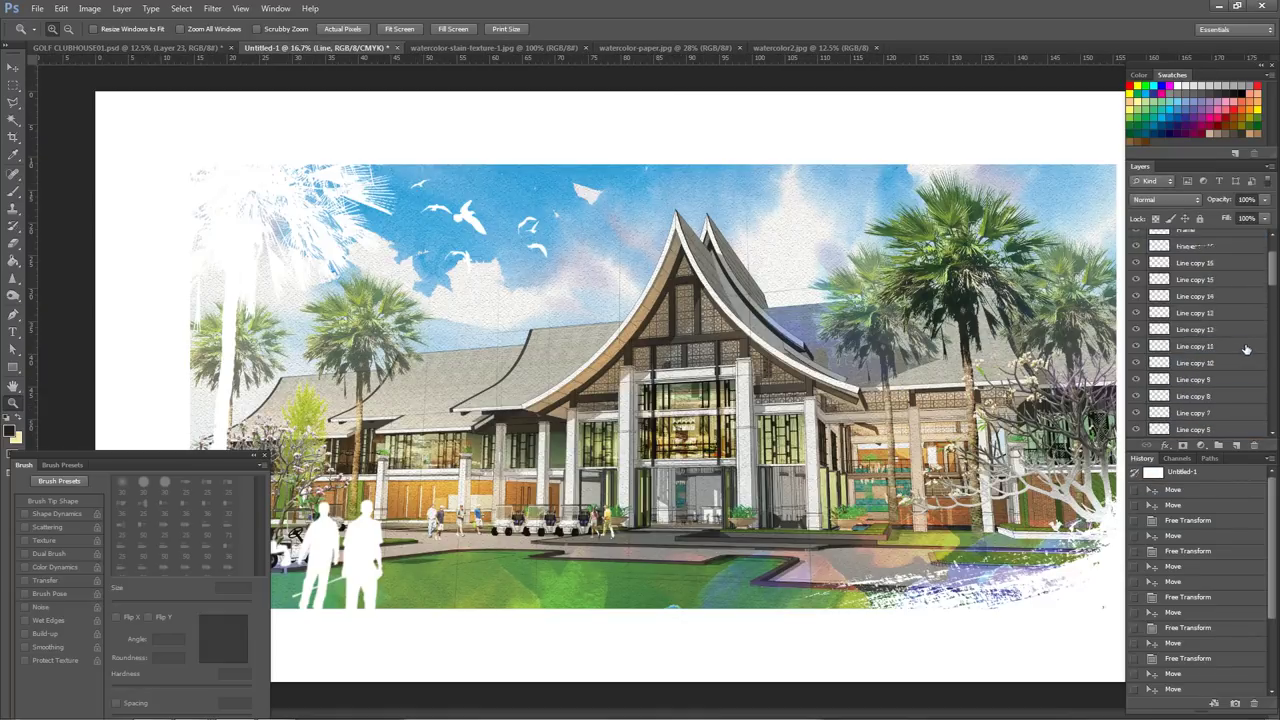
left_click(1240, 300, "shift")
right_click(1242, 314)
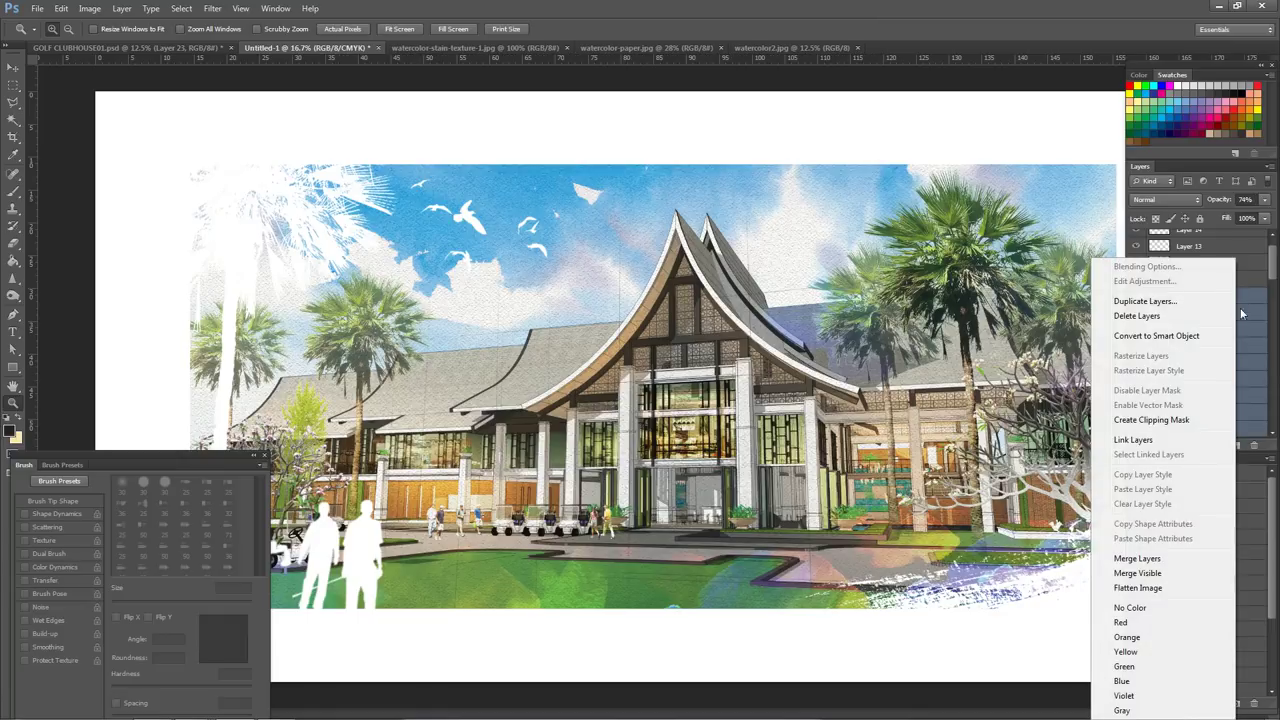
left_click(1137, 558)
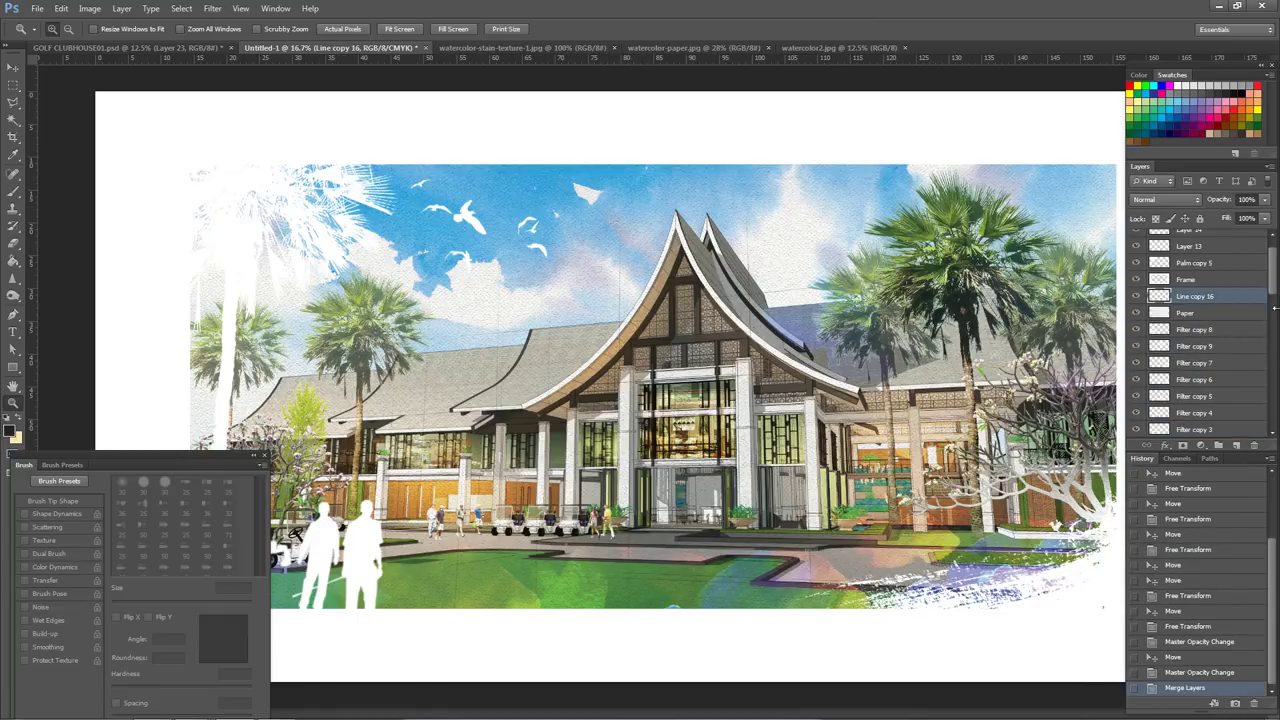
left_click(1217, 328)
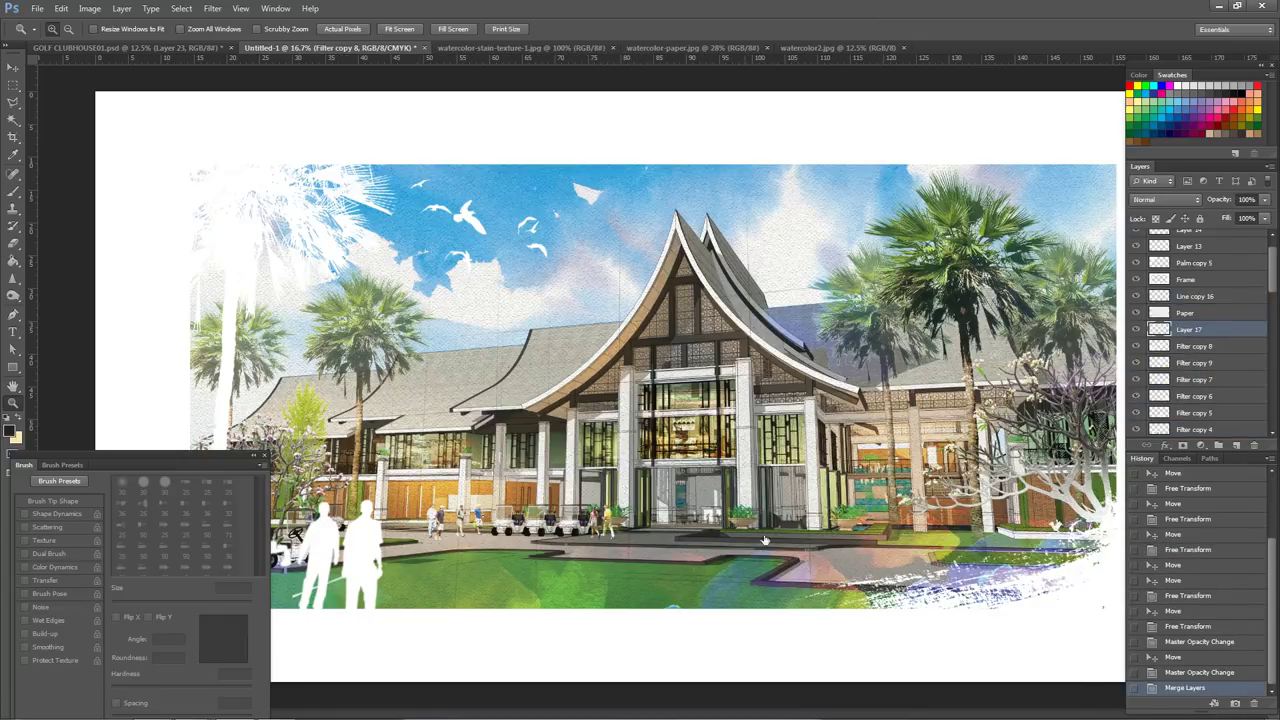
- Paste the blue watercolor splash and set its blend mode to Divide
key("ctrl+v")
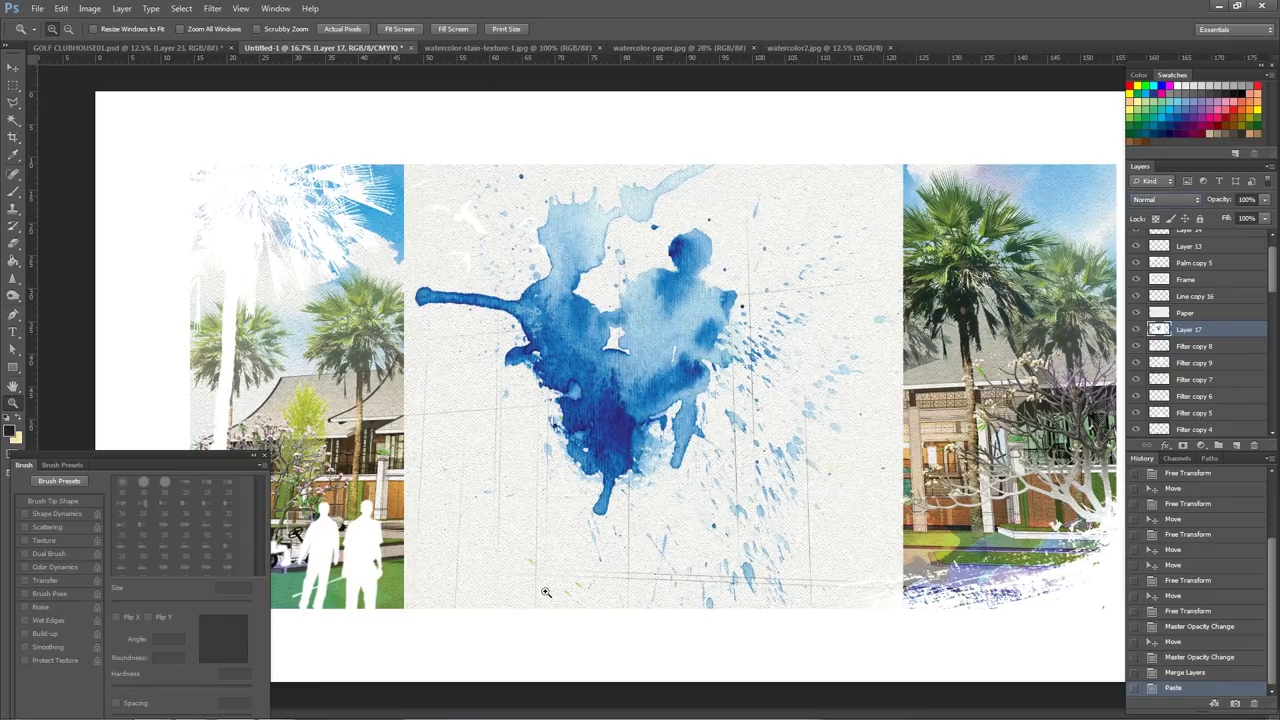
key("shift+plus")
key("shift+plus")
key("shift+plus")
key("shift+plus")
key("shift+plus")
key("shift+plus")
key("shift+plus")
key("shift+plus")
key("shift+plus")
key("shift+plus")
key("shift+plus")
key("shift+plus")
key("shift+plus")
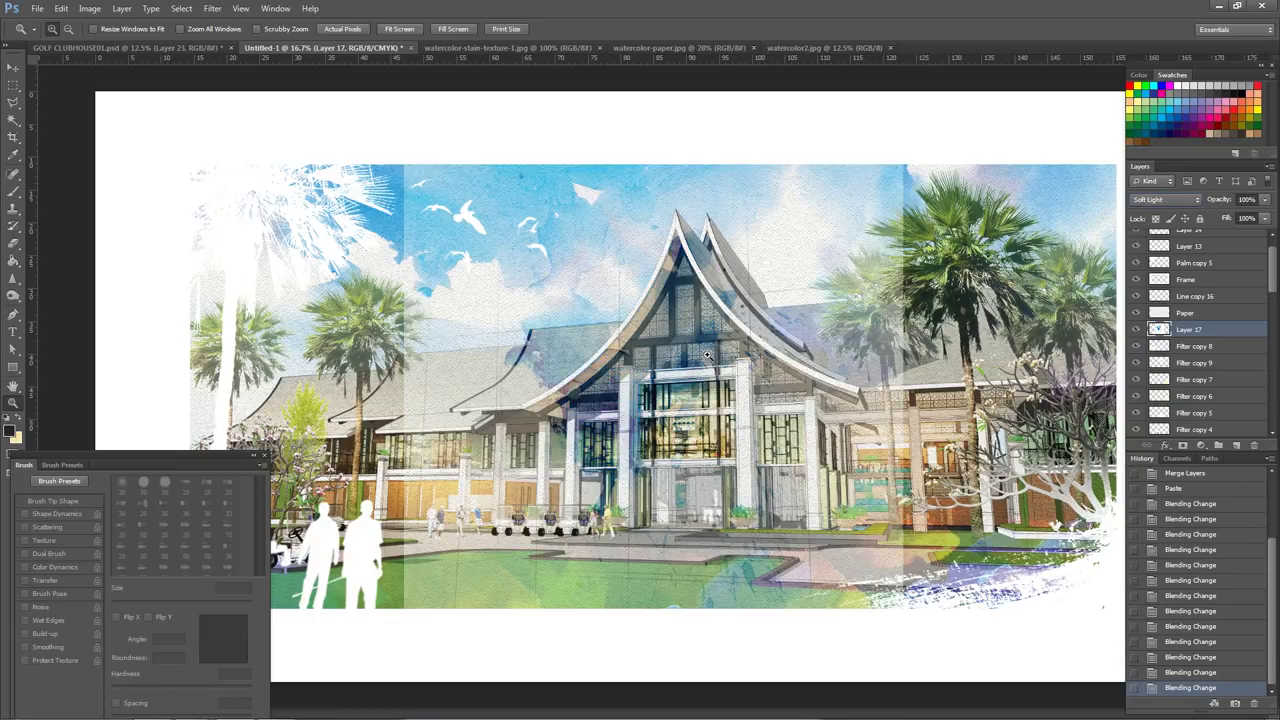
key("shift+plus")
key("shift+plus")
key("shift+plus")
key("shift+plus")
key("shift+plus")
key("shift+plus")
key("shift+plus")
key("shift+plus")
key("shift+plus")
key("shift+plus")
key("shift+minus")
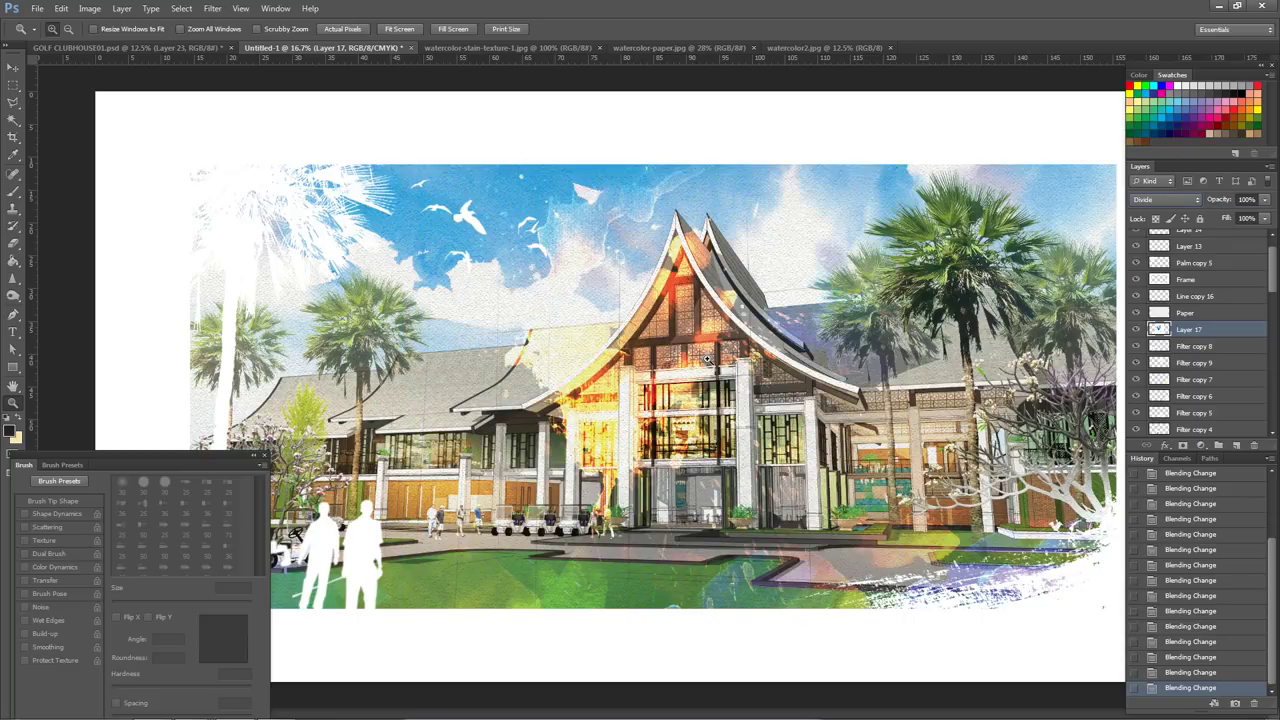
- Move the splash and rotate it about -87° down-right across the rendering
left_click_drag(640, 390, 600, 410)
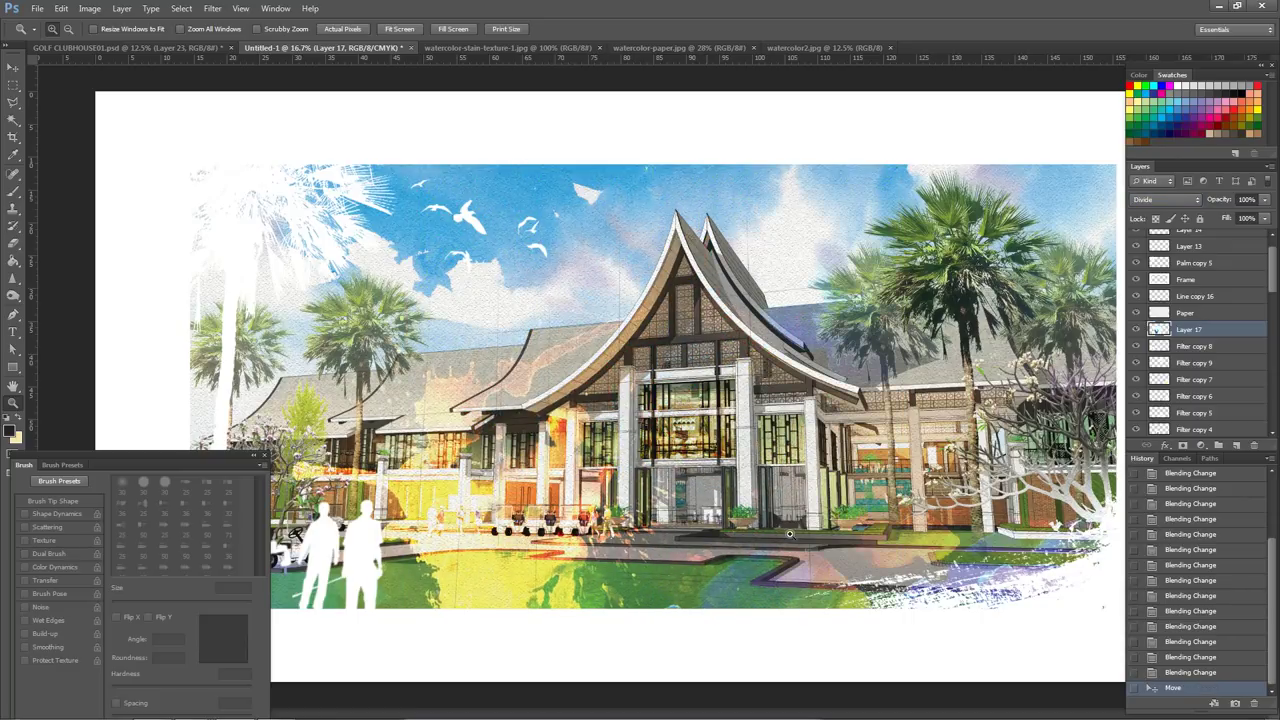
key("ctrl+t")
mouse_move(790, 250)
left_mouse_down()
mouse_move(456, 178)
mouse_move(420, 205)
left_mouse_up()
mouse_move(456, 397)
left_mouse_down()
mouse_move(634, 558)
mouse_move(641, 548)
left_mouse_up()
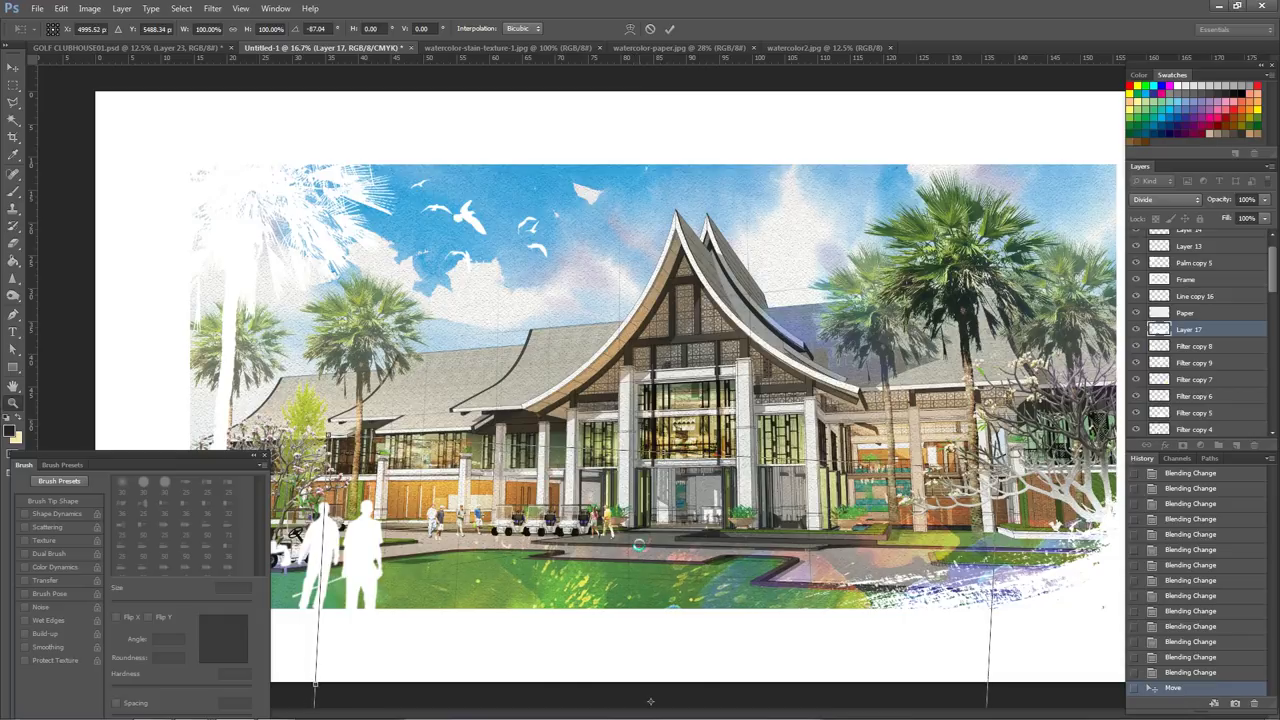
key("Return")
left_click(710, 585, "alt")
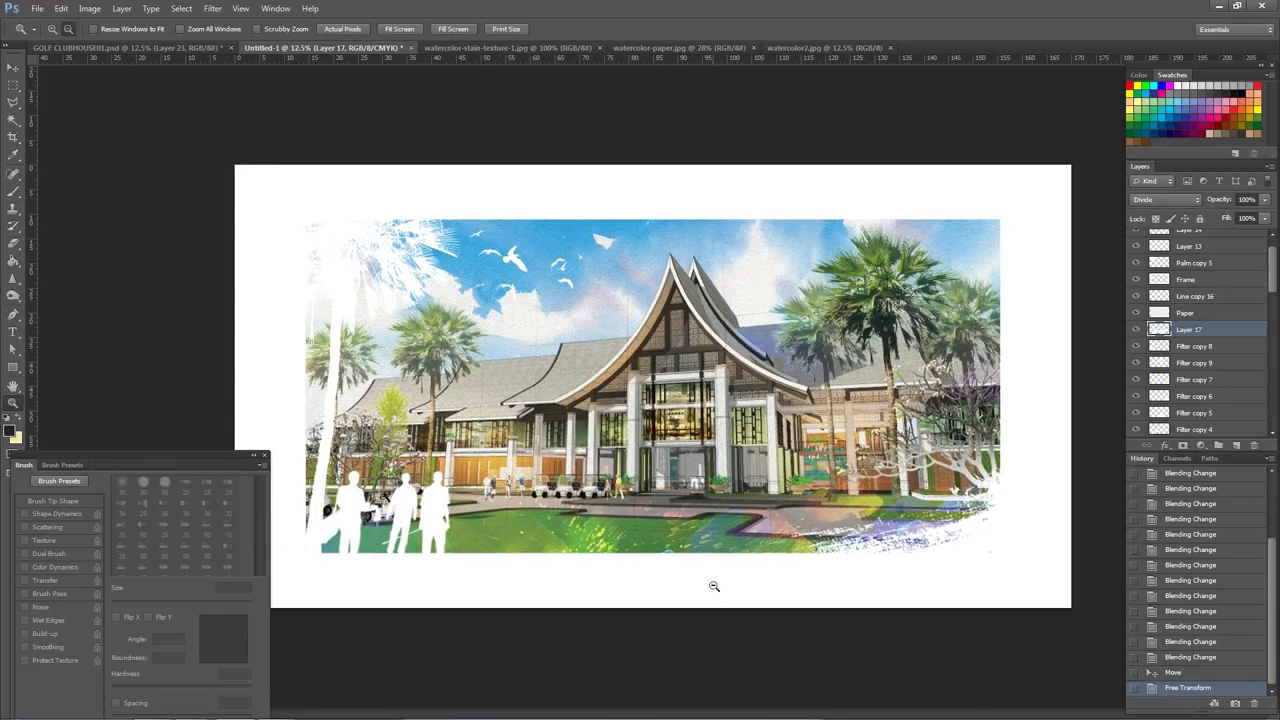
- Duplicate the splash as Layer 17 copy, turn it about 169°, and set 60% opacity
key("v")
mouse_move(701, 580)
left_mouse_down()
mouse_move(393, 543)
mouse_move(397, 556)
mouse_move(464, 198)
mouse_move(550, 211)
mouse_move(968, 407)
mouse_move(468, 367)
mouse_move(673, 120)
mouse_move(663, 115)
mouse_move(692, 266)
mouse_move(838, 253)
mouse_move(779, 258)
left_mouse_up()
key("ctrl+t")
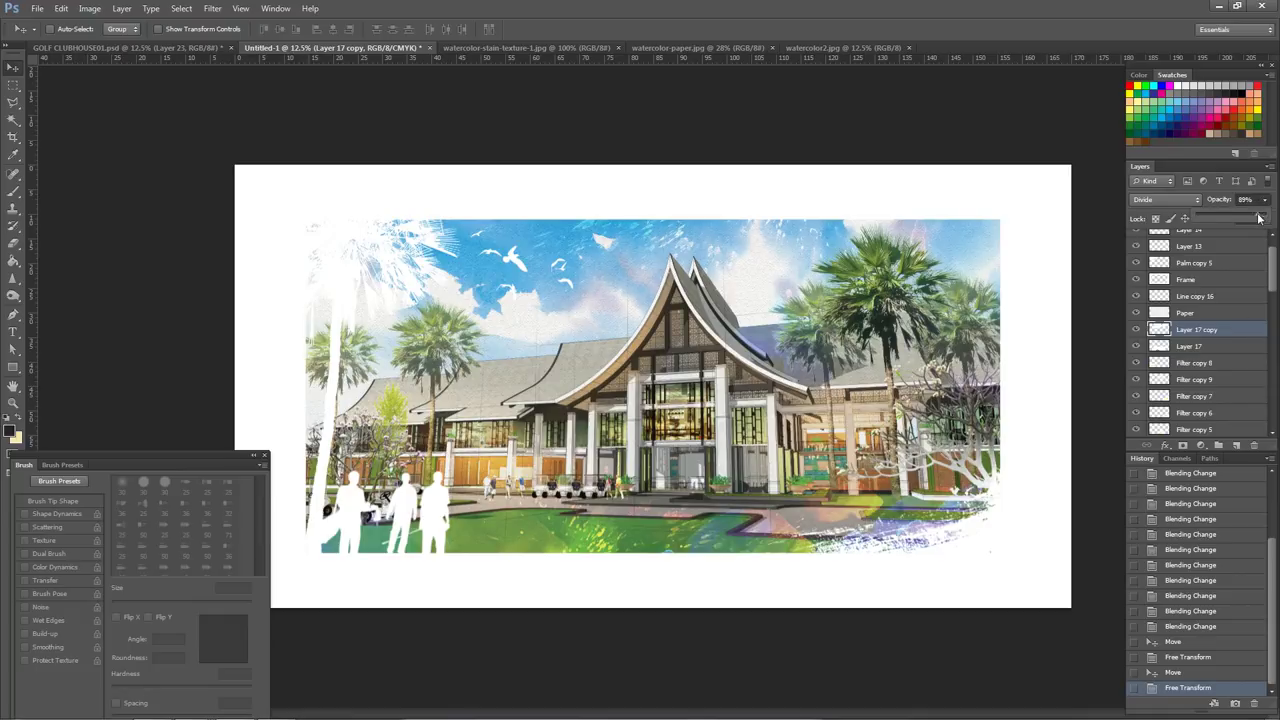
left_click(1238, 220)
mouse_move(191, 707)
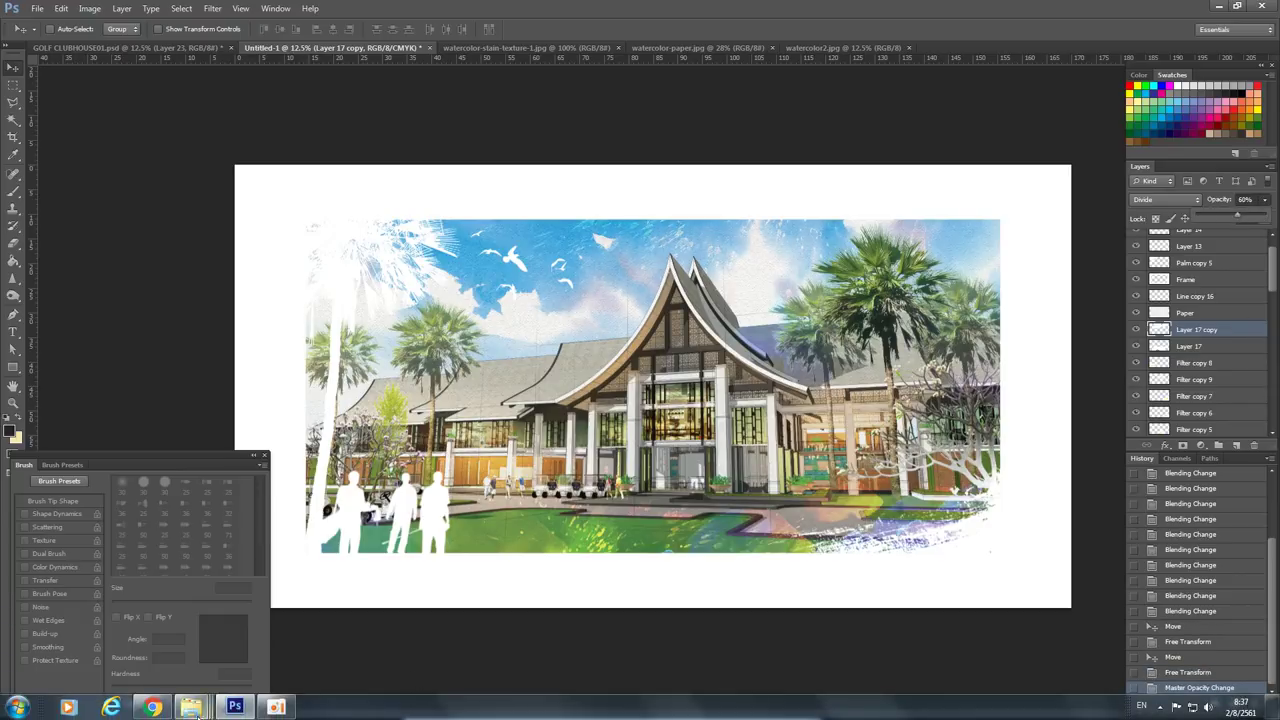
- Open img_0305.jpg from the Paper Textures folder with Adobe Photoshop CS6
left_click(230, 632)
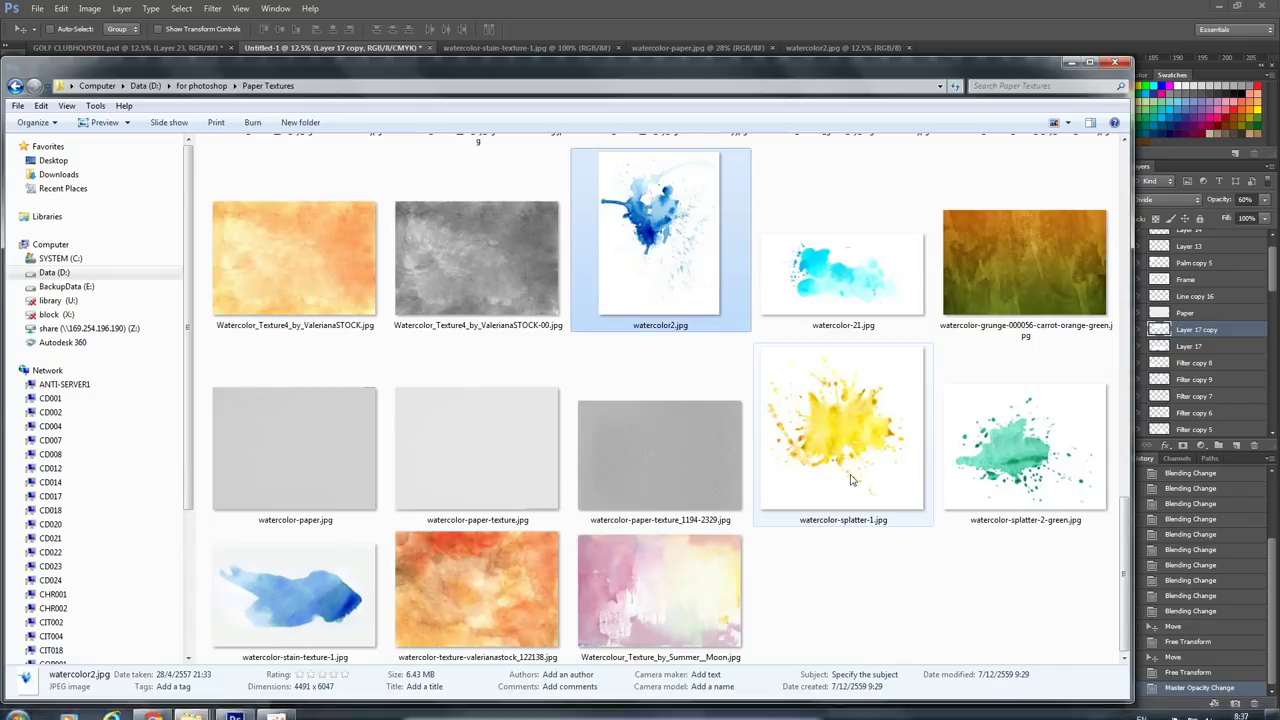
scroll(885, 573, "up", 2)
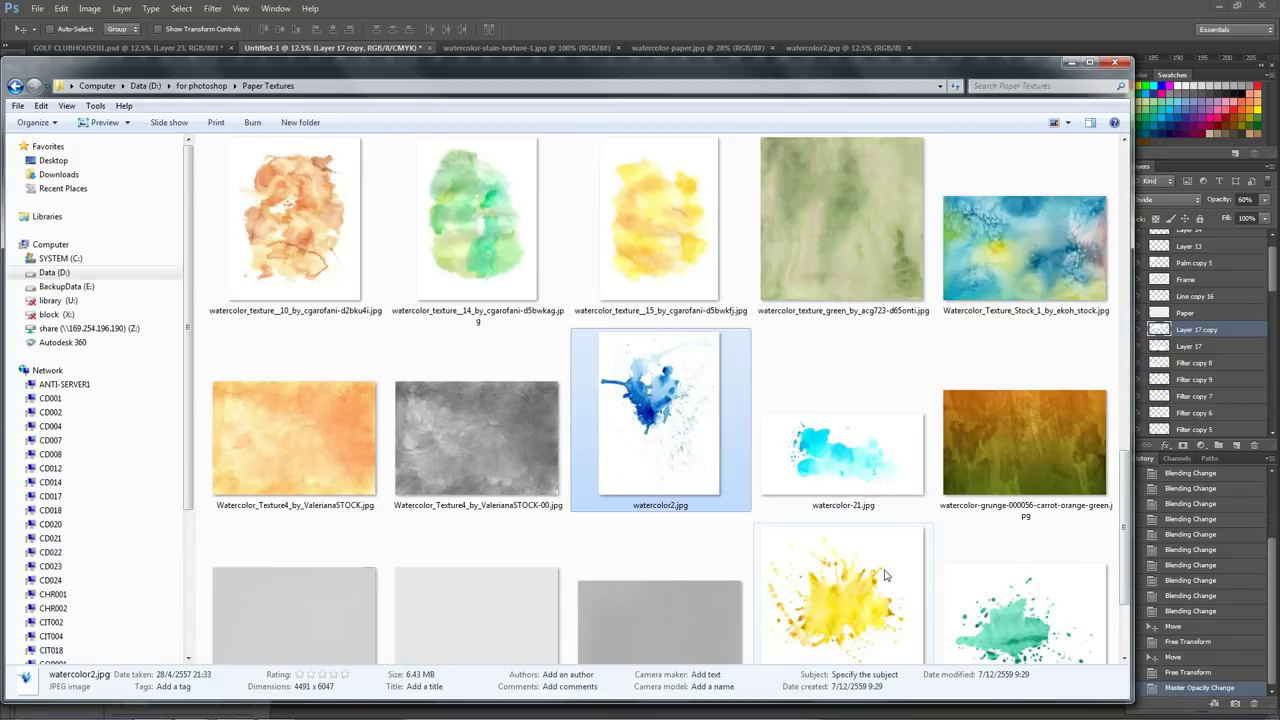
scroll(885, 575, "up", 3)
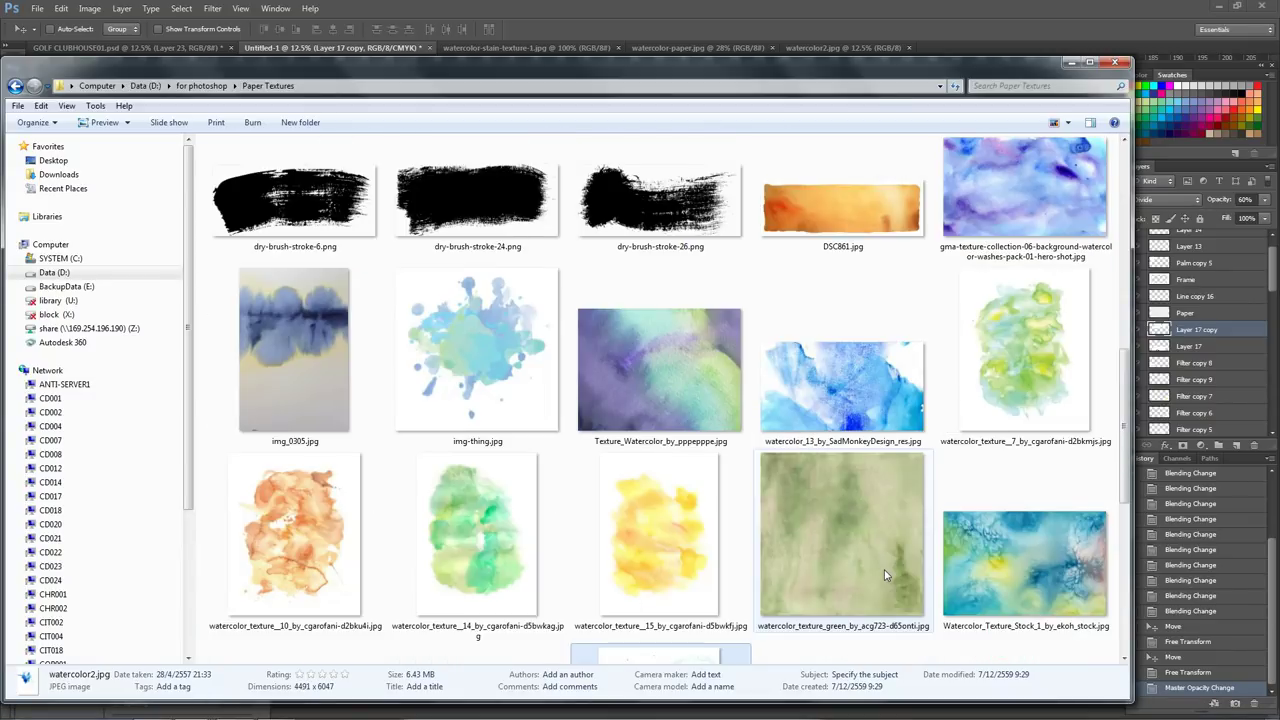
right_click(322, 346)
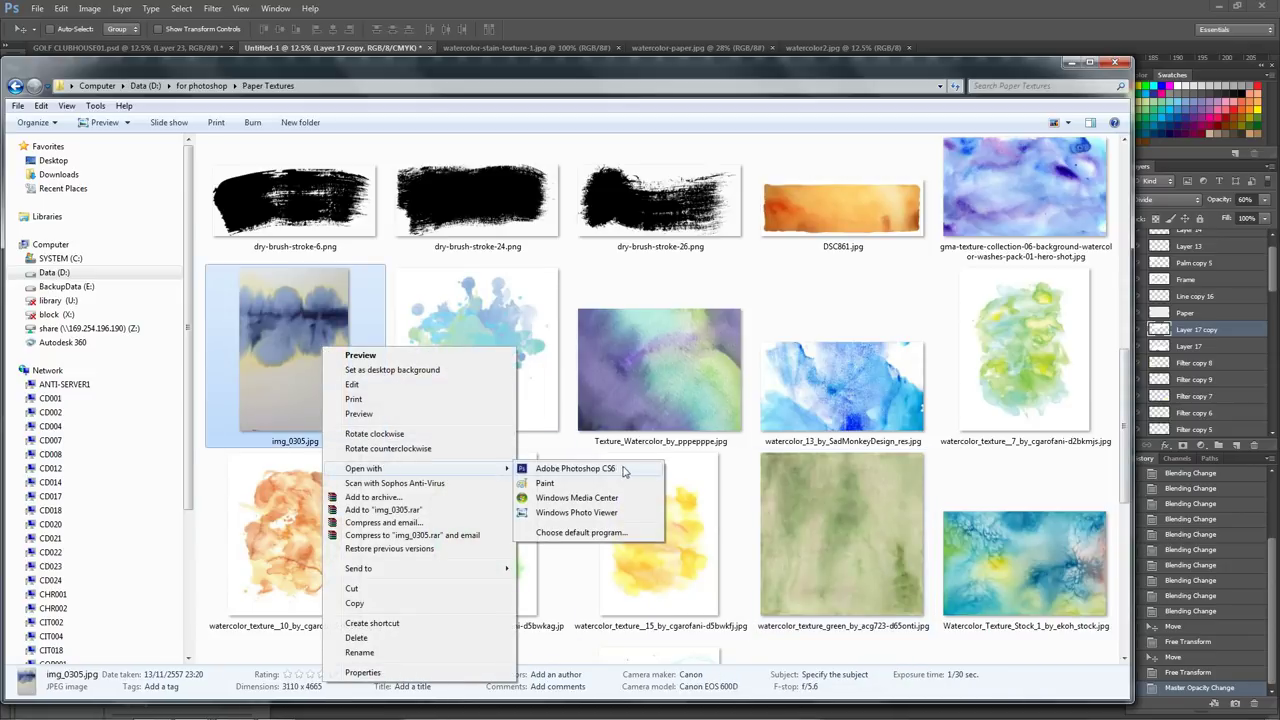
left_click(627, 472)
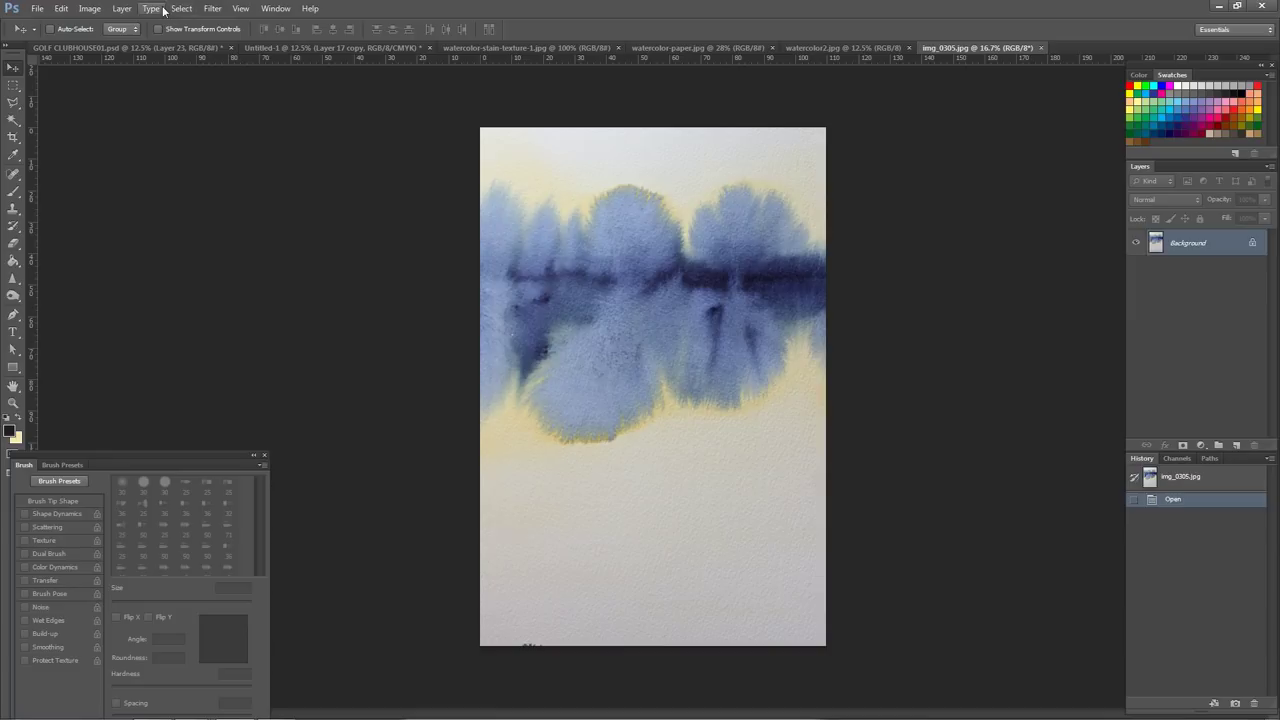
- Select all of img_0305.jpg and return to the Untitled-1 rendering
left_click(181, 8)
left_click(195, 26)
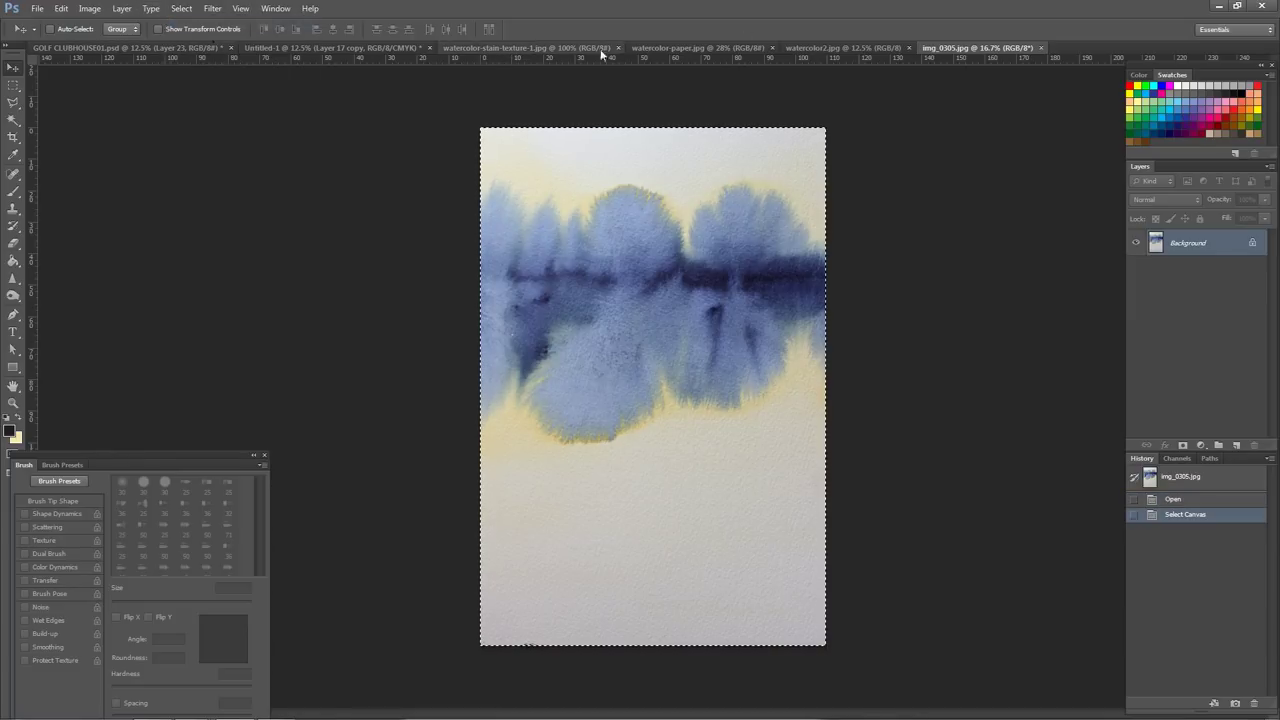
left_click(320, 47)
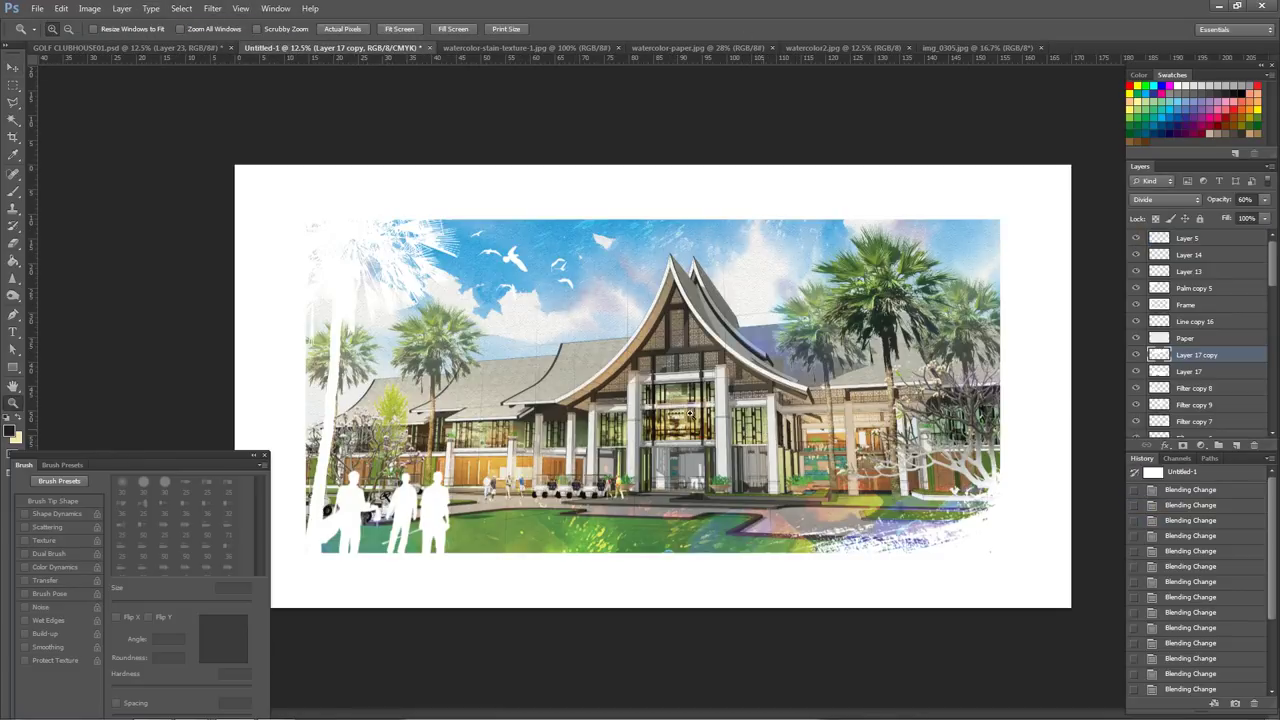
- Paste the watercolour texture onto the clubhouse rendering, try Multiply and Color Dodge, and shift it over the building
key("ctrl+v")
left_click(1165, 199)
left_click(1150, 212)
key("Down")
key("Down")
key("Down")
key("Down")
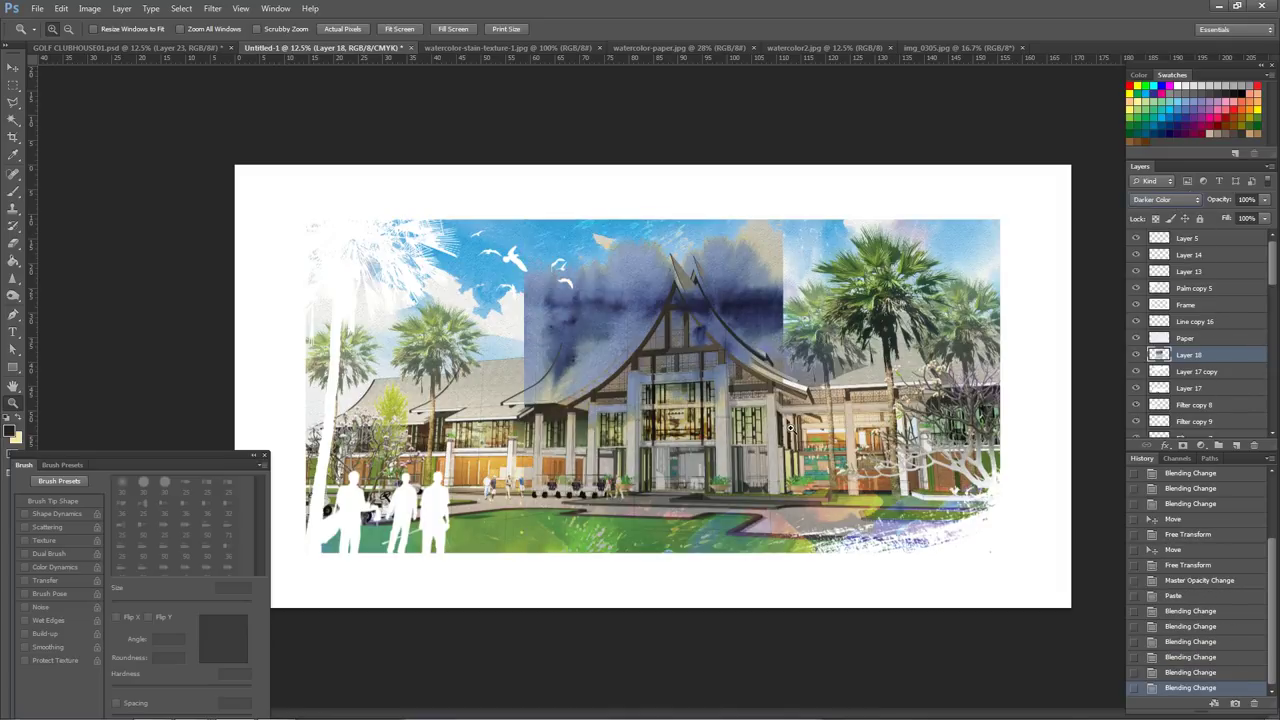
key("Down")
key("Down")
key("Down")
key("Down")
key("Down")
key("Down")
key("Down")
key("Down")
key("Down")
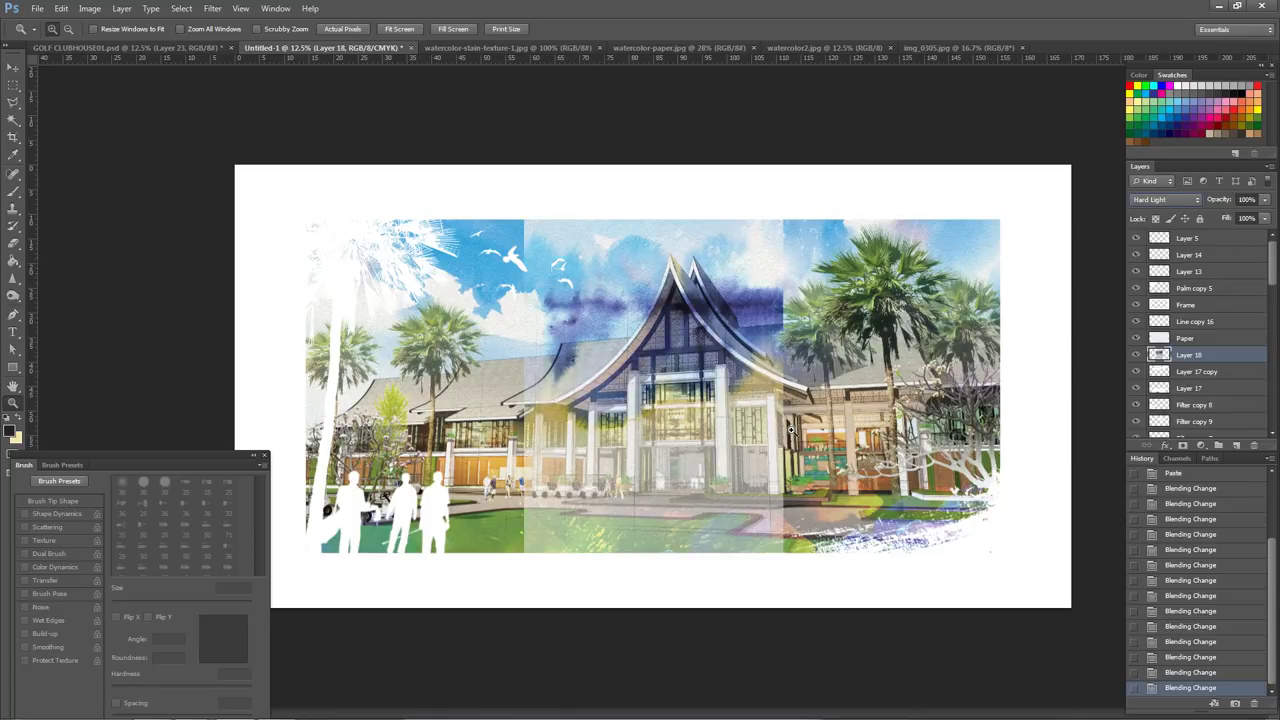
mouse_move(714, 424)
left_mouse_down()
mouse_move(650, 425)
mouse_move(928, 437)
mouse_move(806, 452)
left_mouse_up()
- Compare the watercolour layer in Vivid Light, Difference, Color, Hue and Divide blend modes
left_click(1166, 199)
left_click(1160, 318)
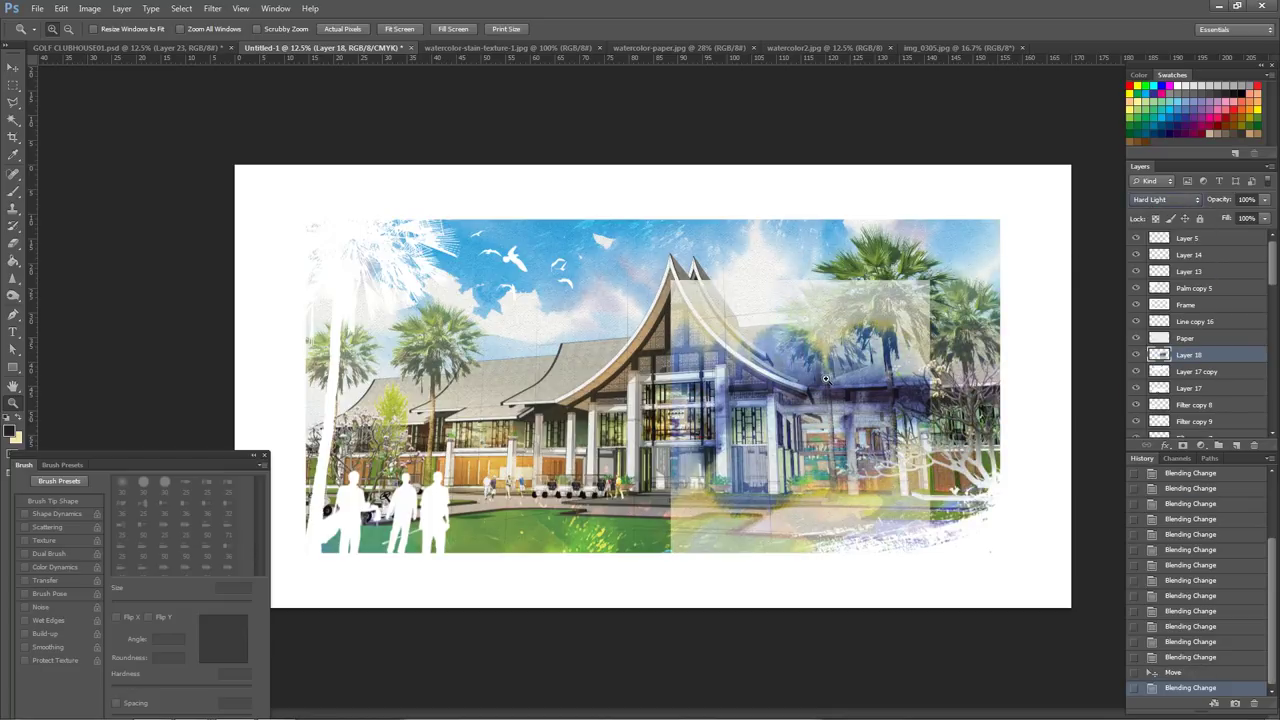
key("shift+plus")
key("shift+plus")
key("shift+plus")
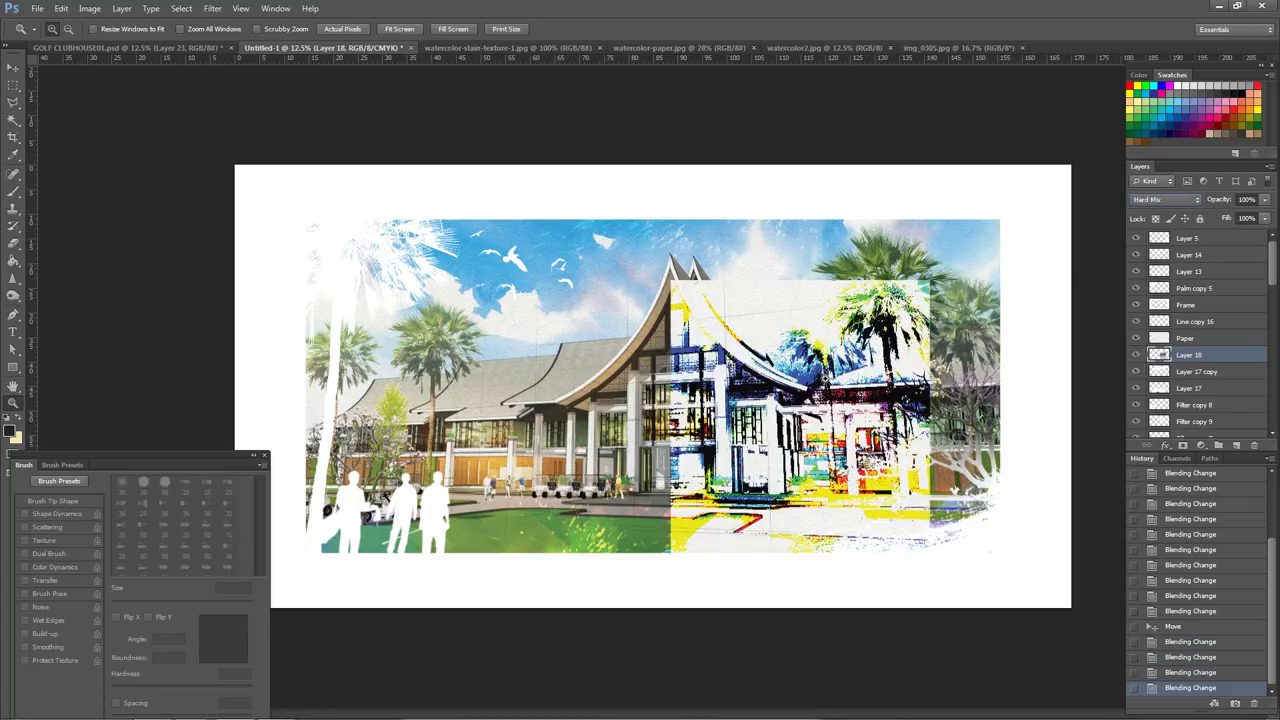
key("shift+plus")
key("shift+plus")
key("shift+plus")
key("shift+plus")
key("shift+plus")
key("shift+plus")
key("shift+plus")
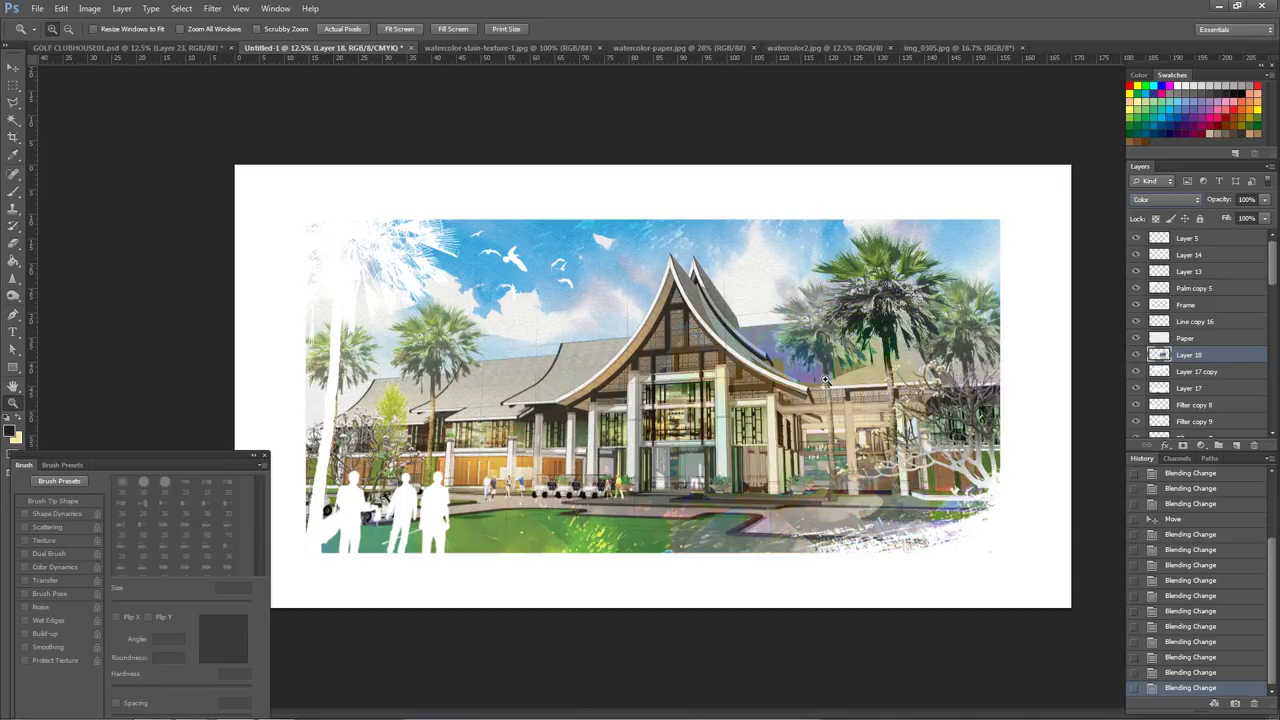
key("shift+plus")
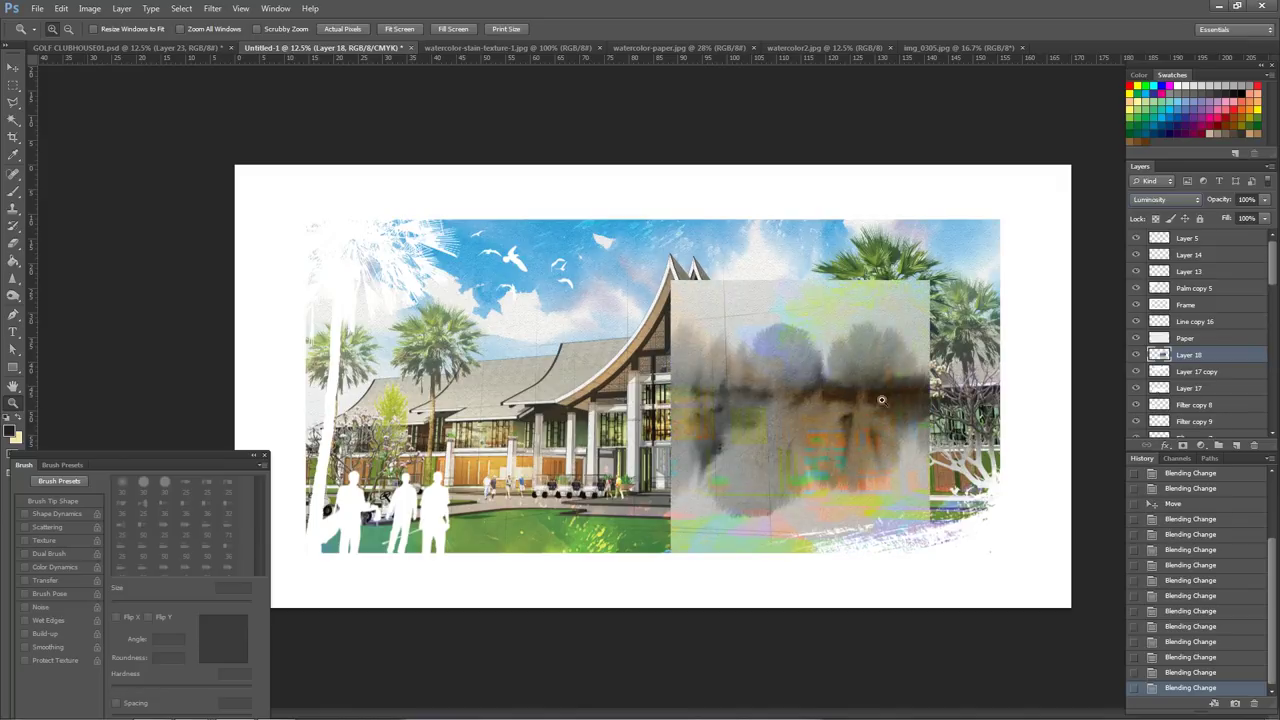
key("alt+shift+u")
key("shift+minus")
- Reposition the watercolour overlay up and left, then delete it and view the whole composition
mouse_move(805, 384)
left_mouse_down()
mouse_move(537, 268)
mouse_move(534, 237)
left_mouse_up()
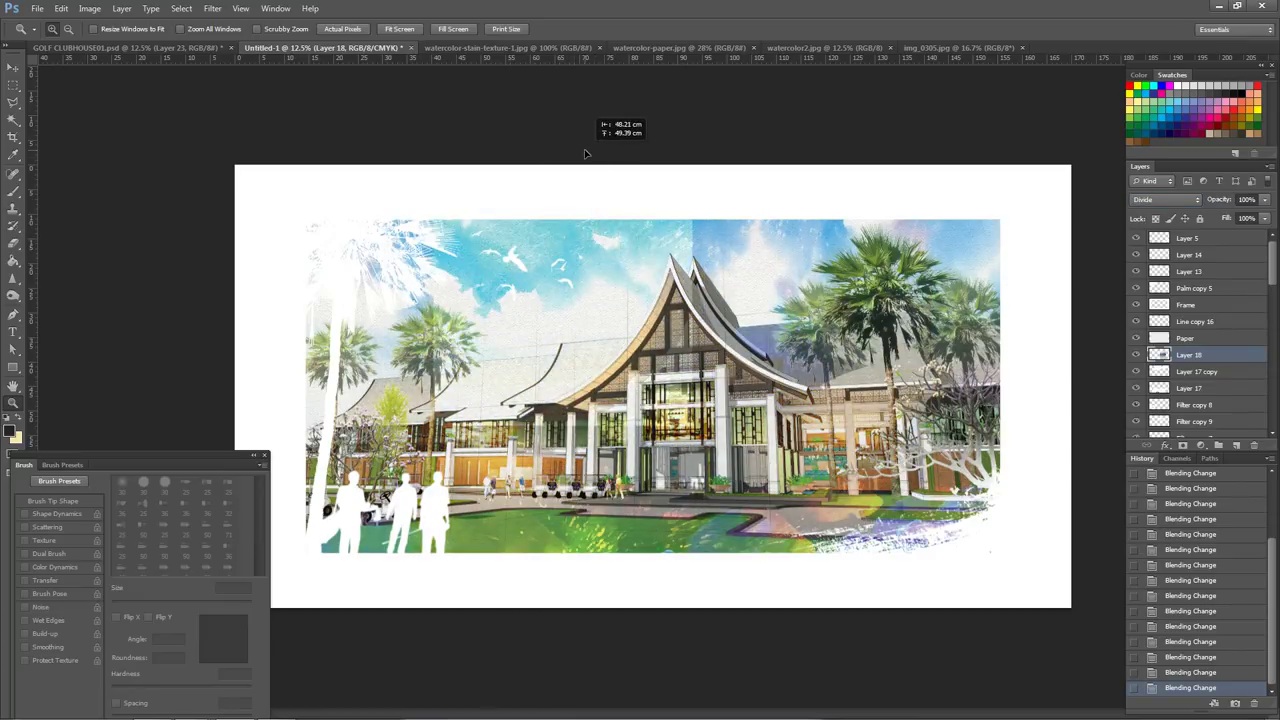
left_click_drag(534, 237, 623, 219)
key("Delete")
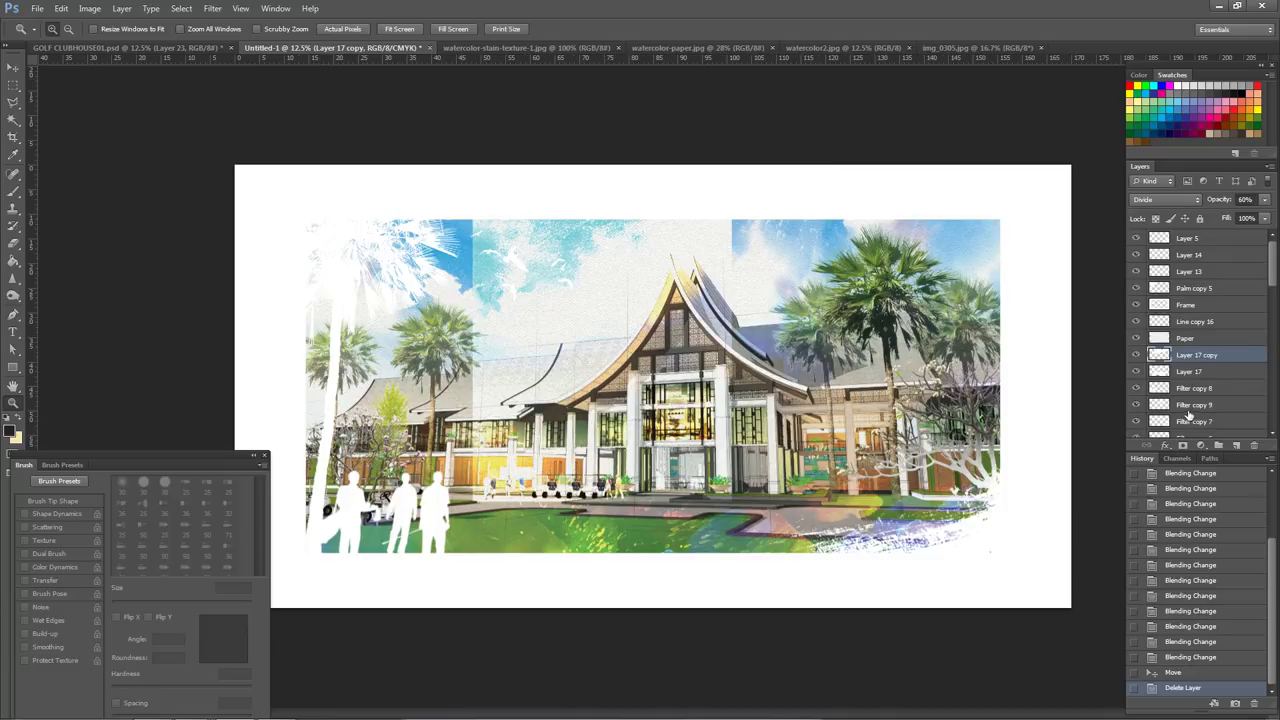
key("ctrl+minus")
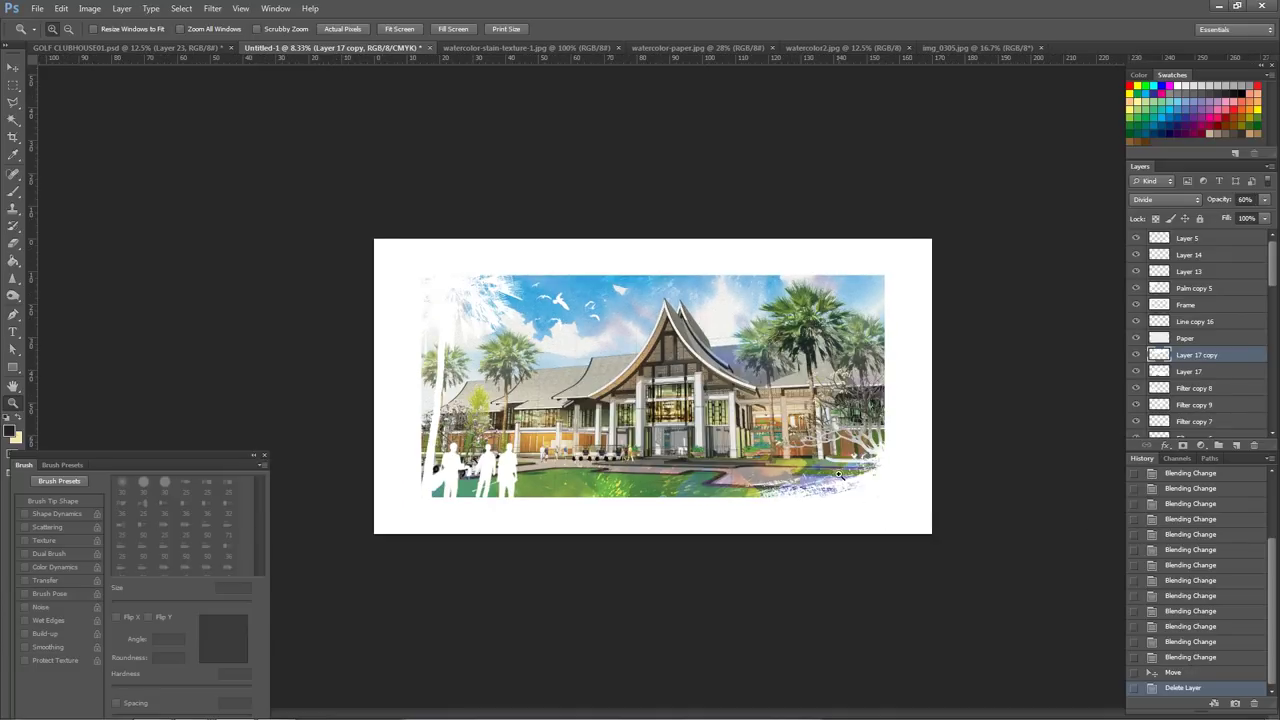
key("ctrl+plus")
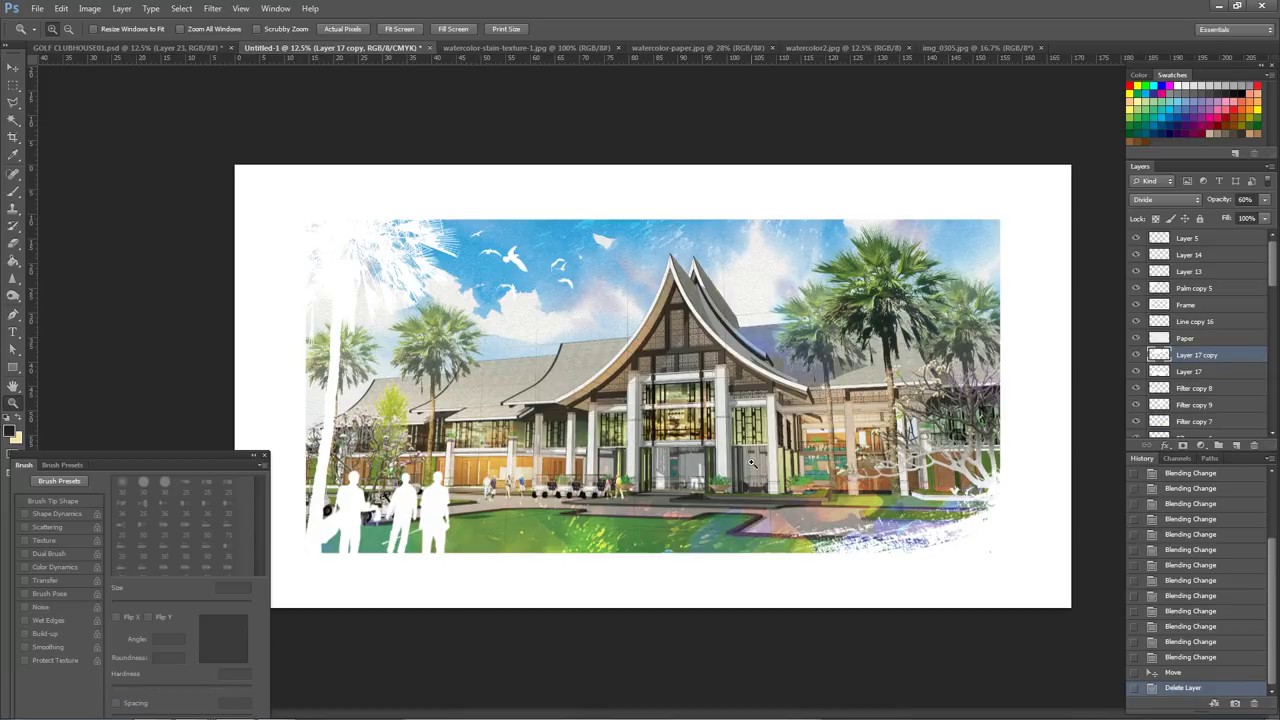
- Add a new layer above Layer 5 and set the foreground colour to orange-red #f94007
left_click(1245, 238)
left_click(1239, 444)
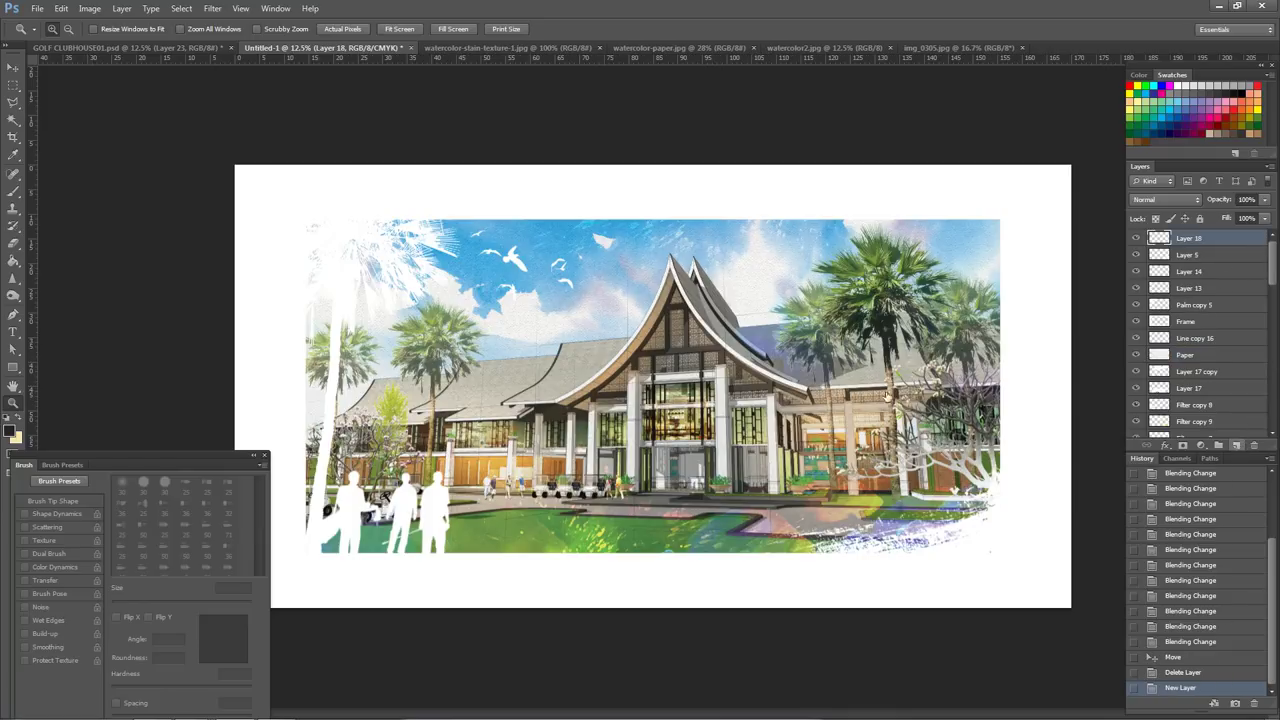
key("i")
left_click(9, 430)
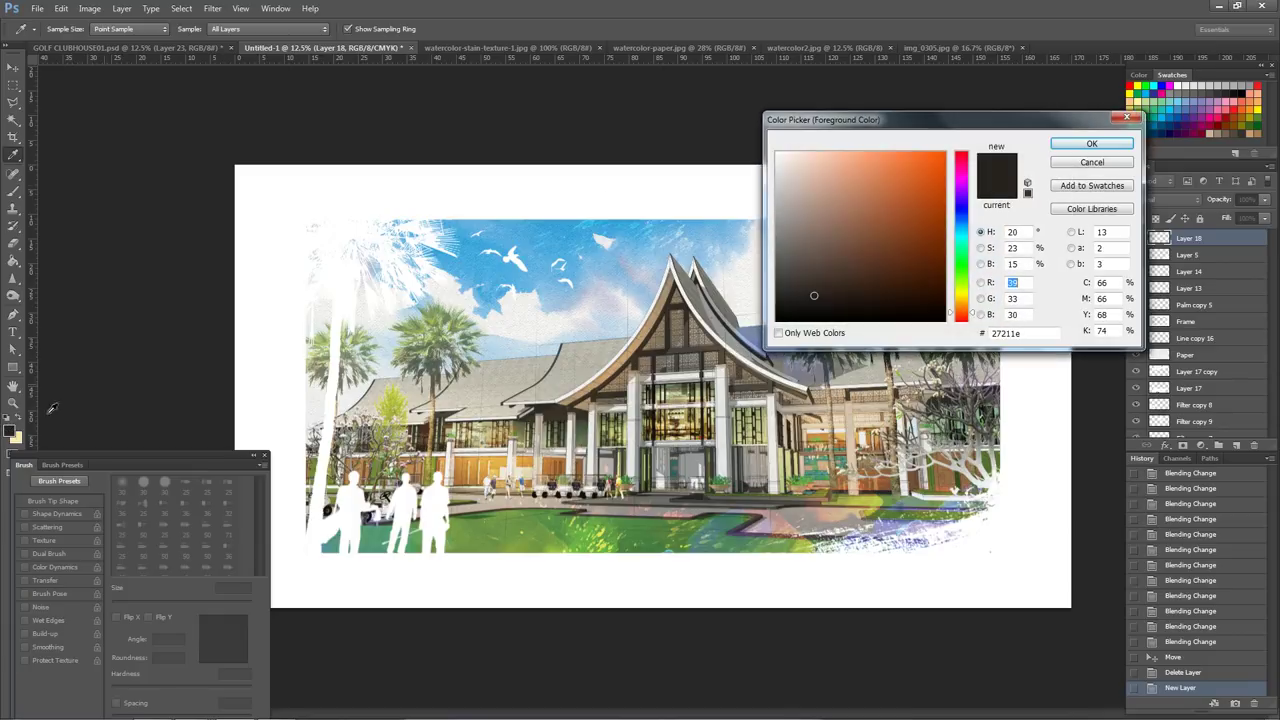
left_click(940, 157)
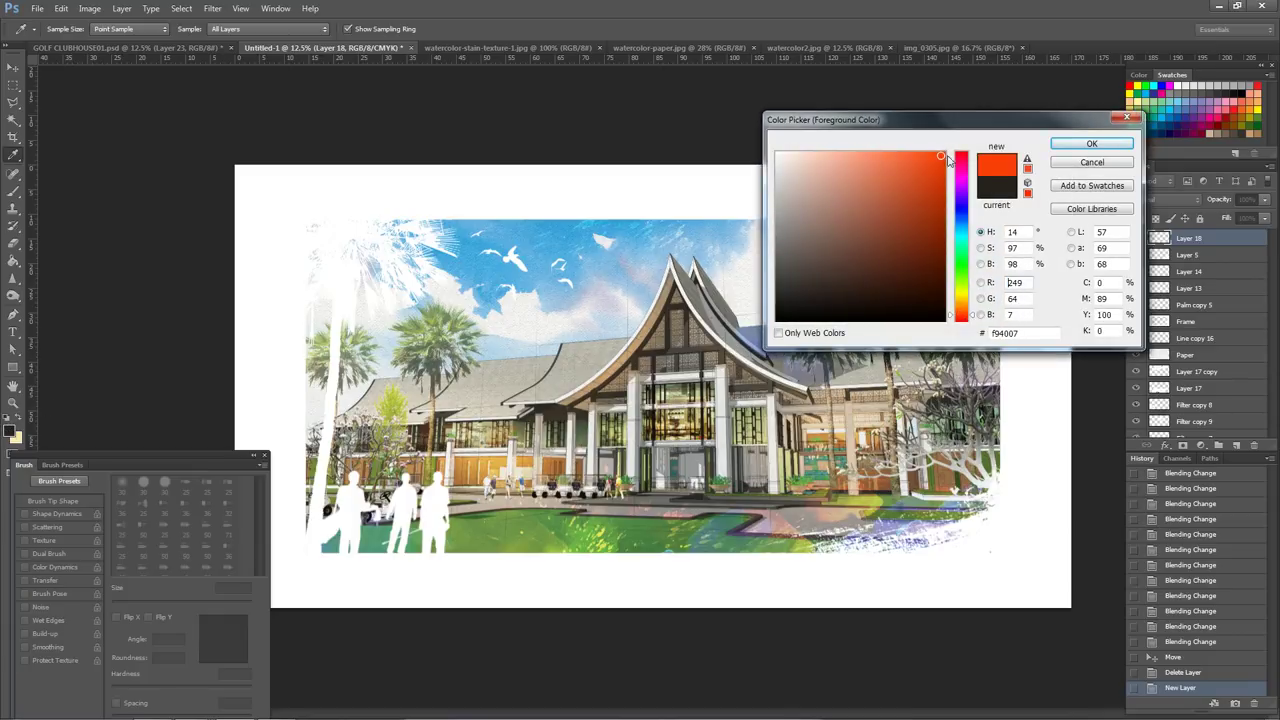
left_click(1090, 144)
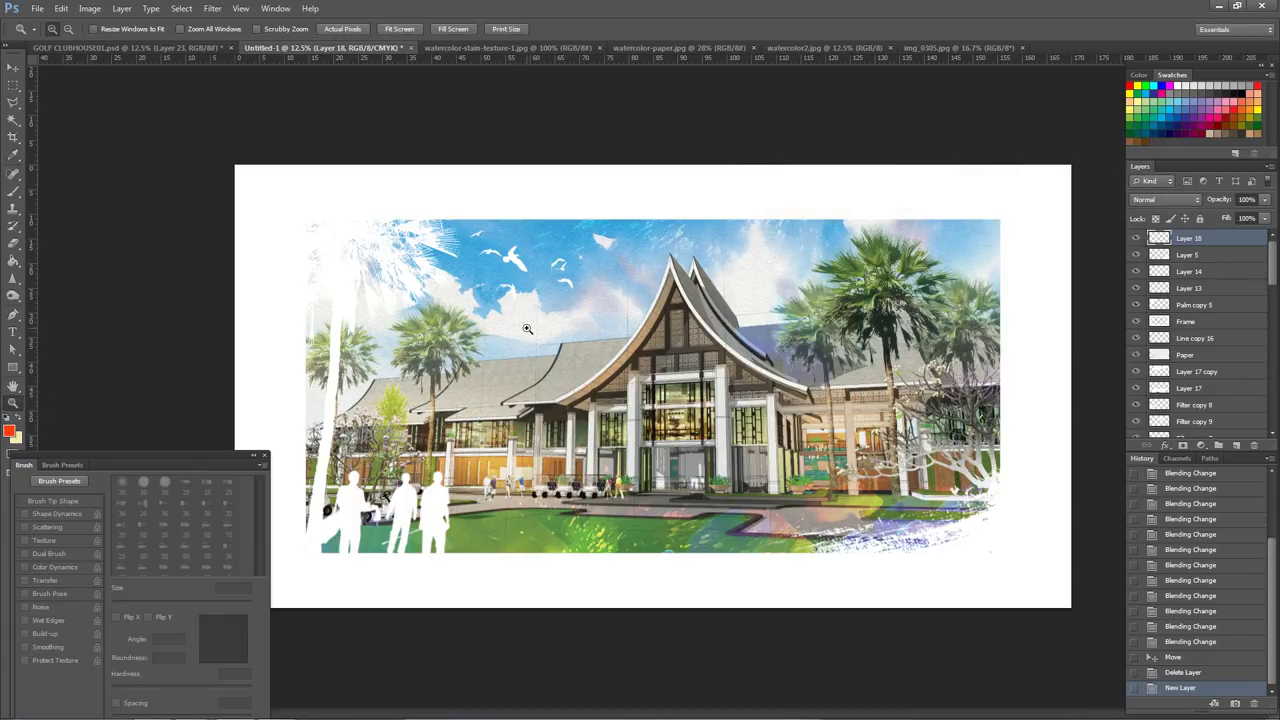
- Type the title 'THANKS FOR WATCHING' in the sky above the clubhouse
key("t")
left_click(535, 288)
type("THANKS FOR WATCHIN")
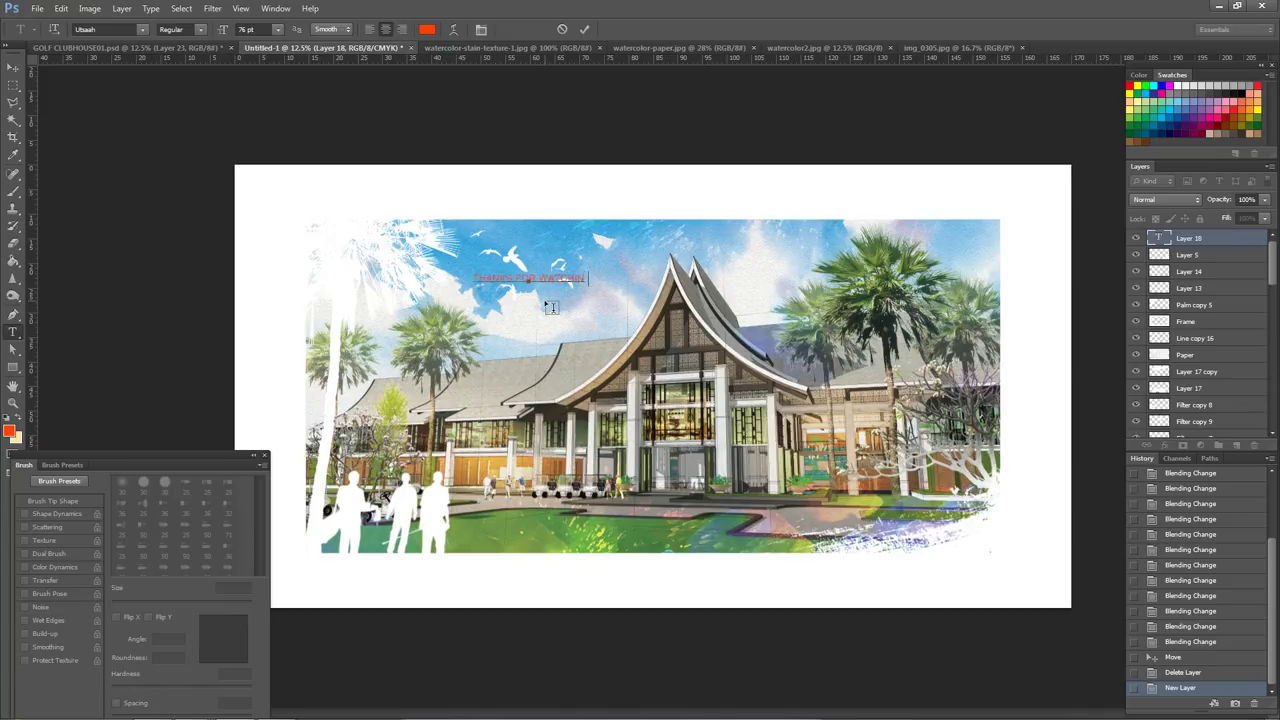
type("G")
key("ctrl+t")
key("ctrl+Return")
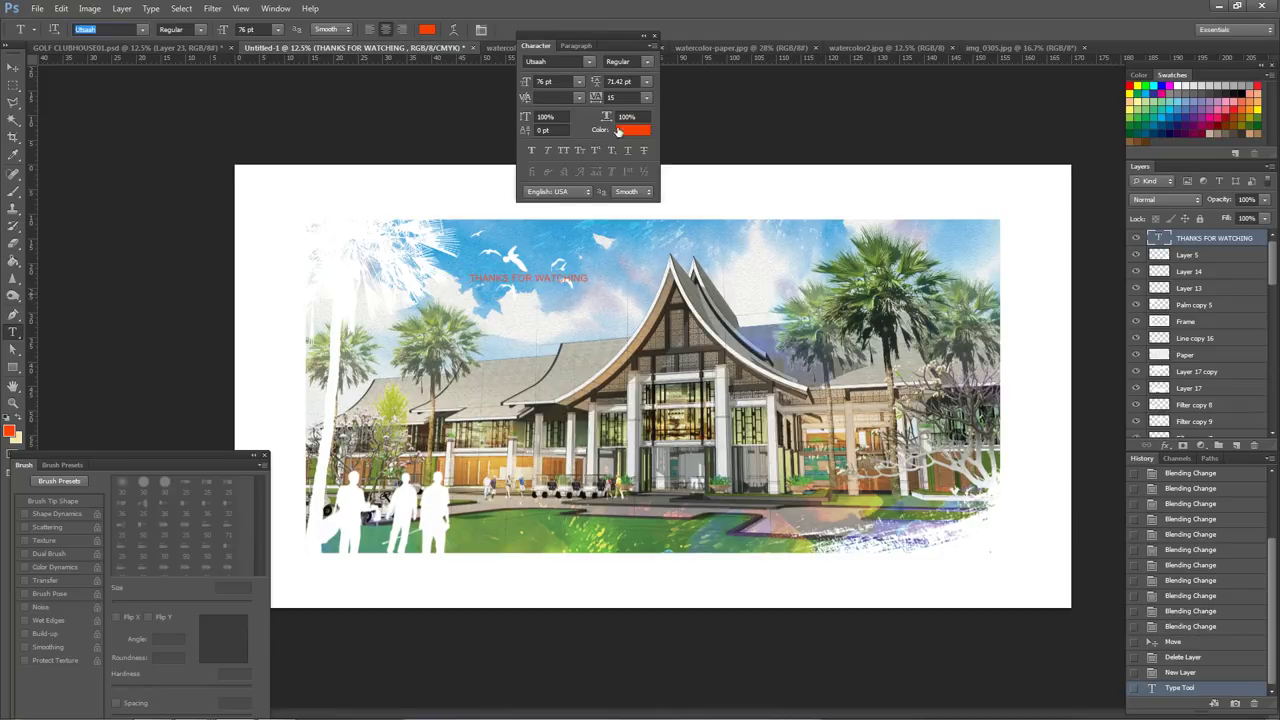
- Enlarge the title to about 330% and move it up above the roofline
key("ctrl+t")
left_click_drag(587, 299, 849, 412)
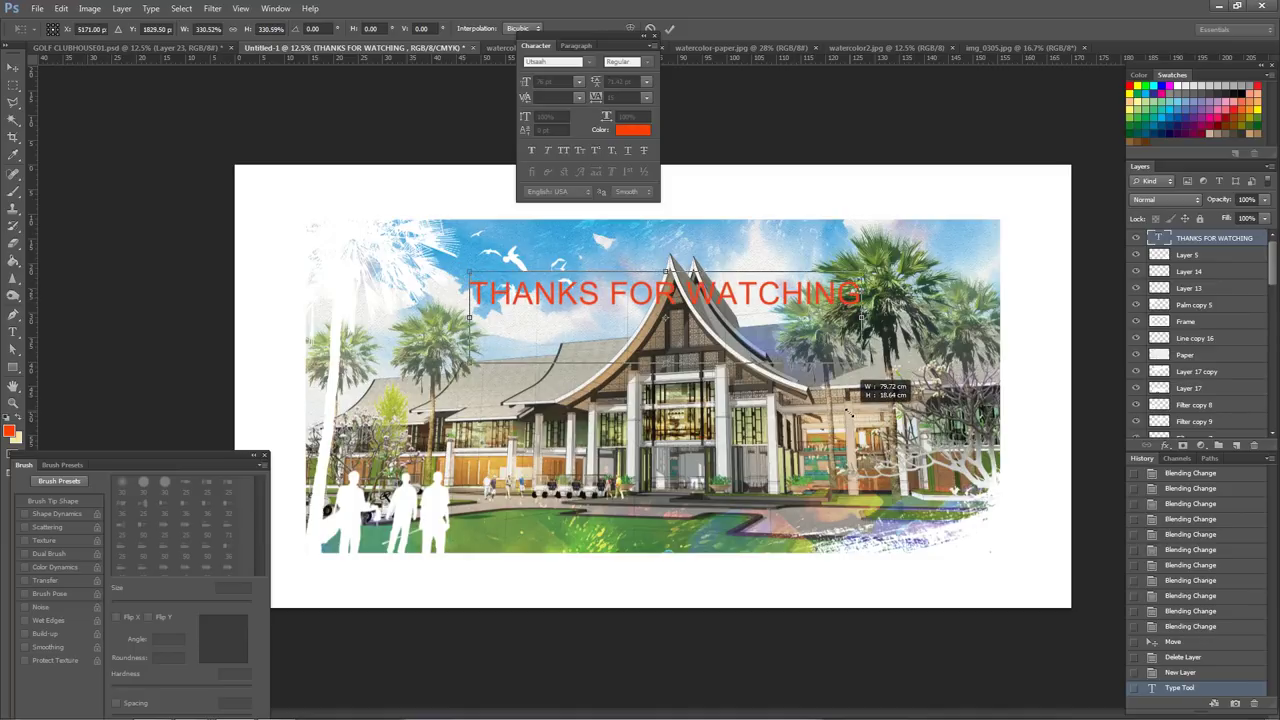
key("Return")
left_click_drag(792, 350, 800, 293)
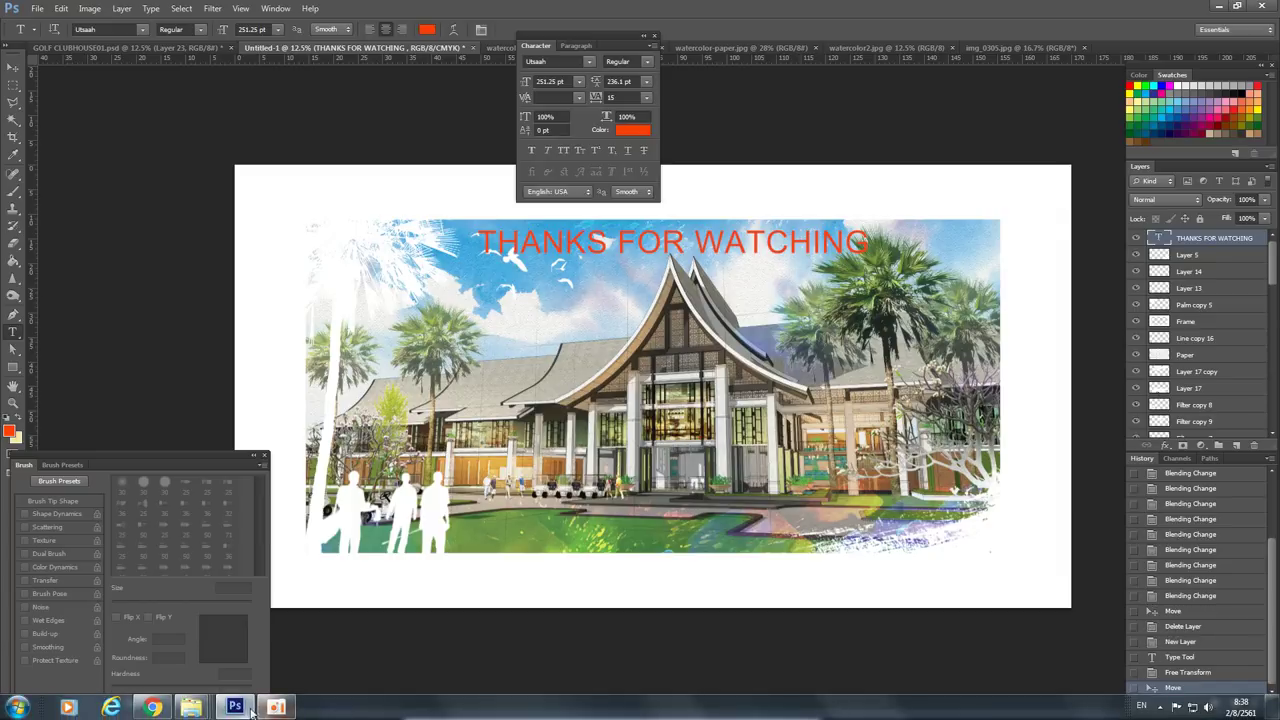